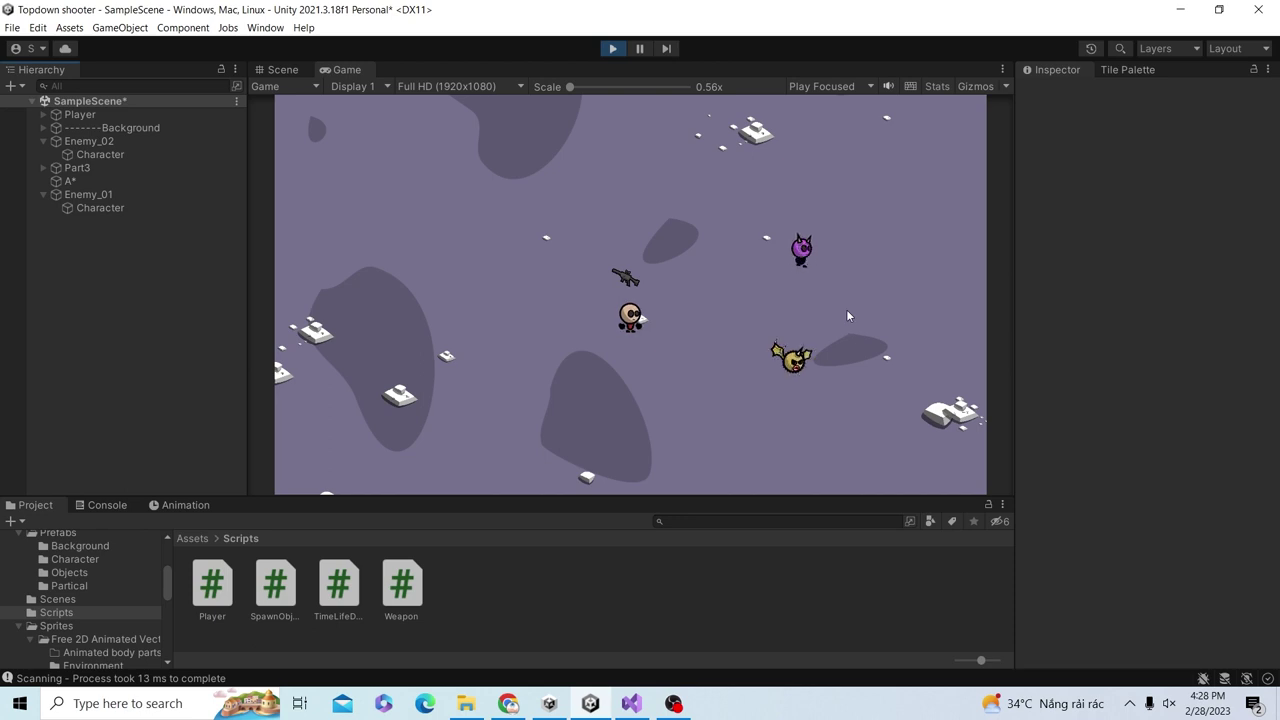
# - Select Enemy_02, zoom to the bat, and inspect its Character child and components
pyautogui.click(152, 142)
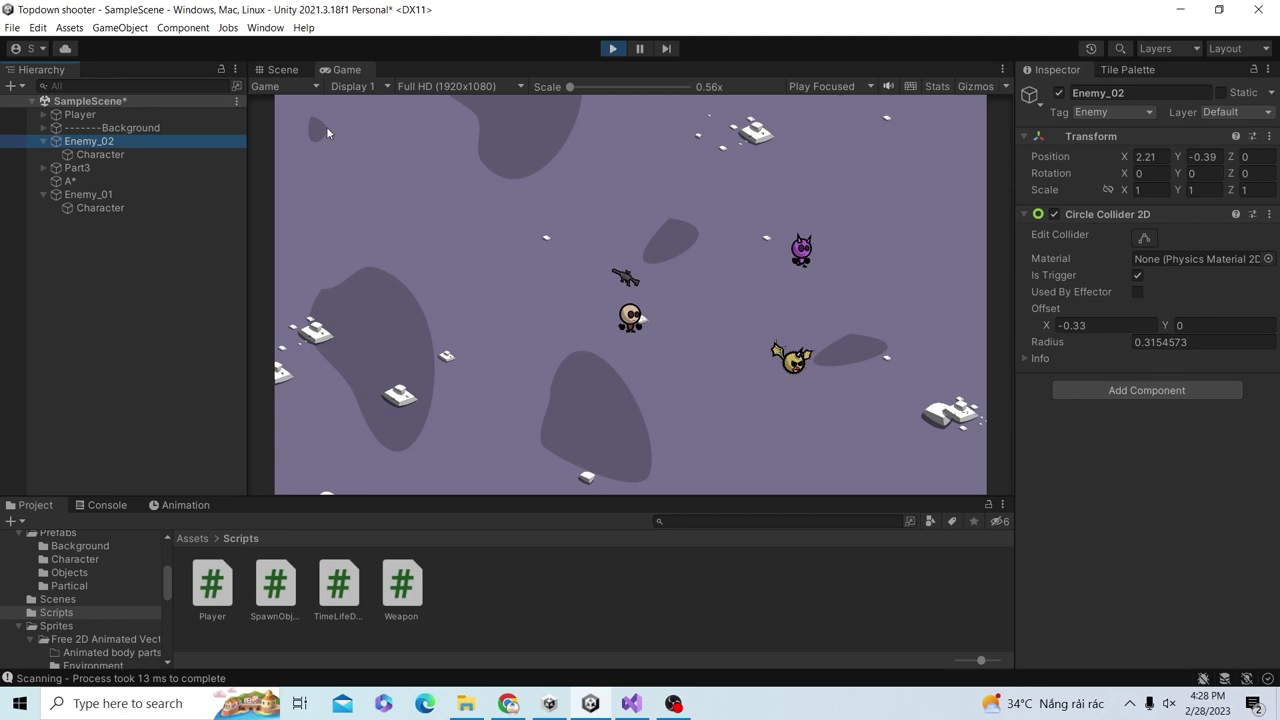
pyautogui.doubleClick(165, 141)
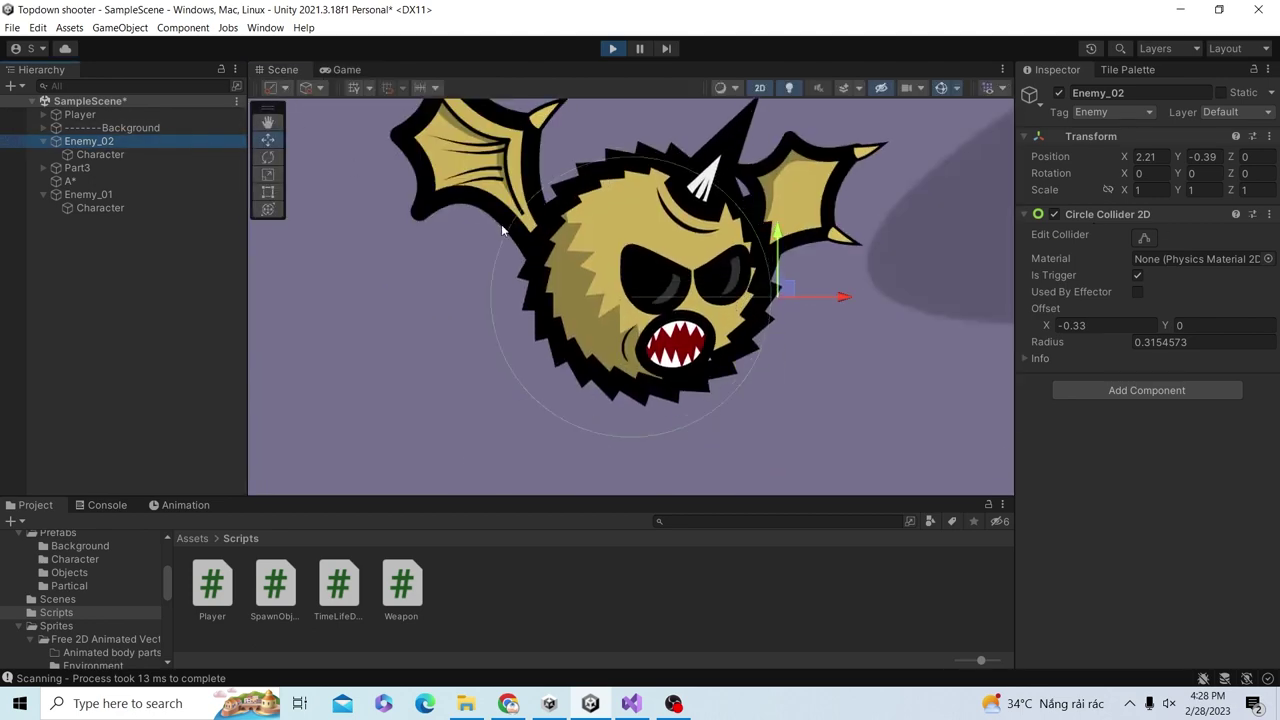
pyautogui.scroll(-3, 502, 230)
pyautogui.click(100, 154)
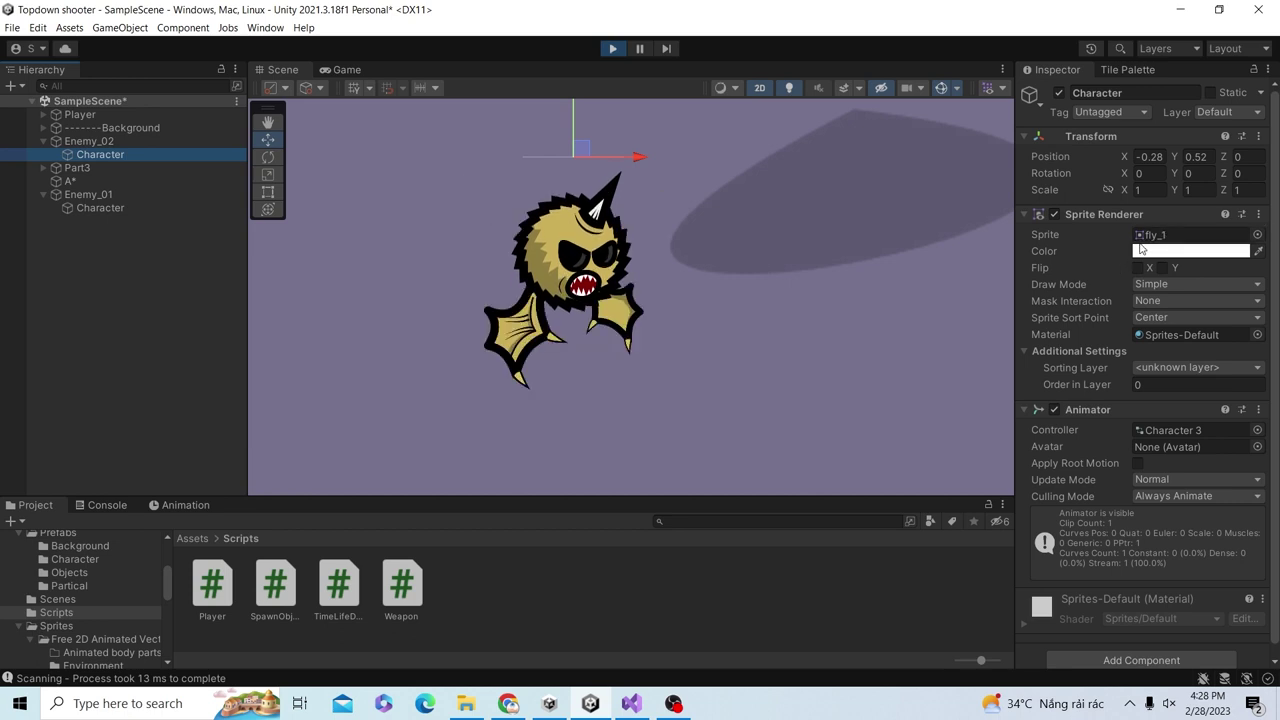
pyautogui.click(82, 324)
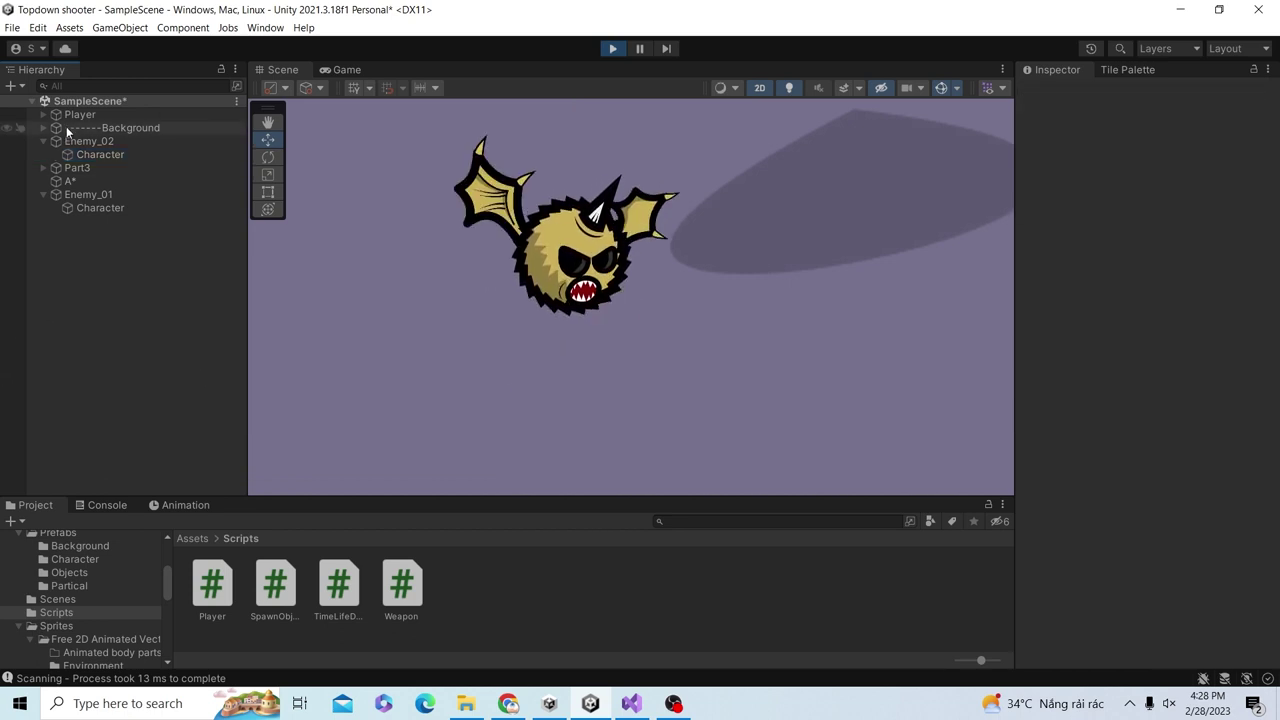
pyautogui.click(88, 141)
pyautogui.scroll(-5, 717, 397)
pyautogui.scroll(-3, 717, 397)
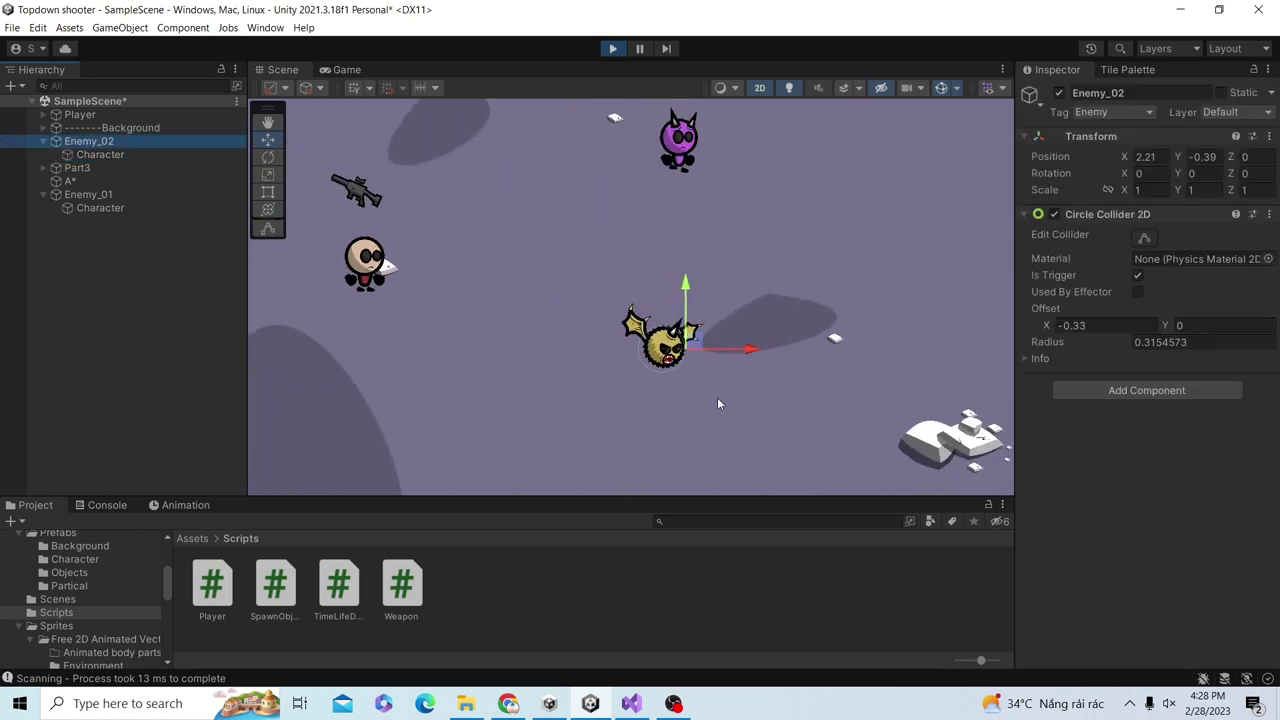
pyautogui.scroll(-3, 717, 397)
pyautogui.scroll(-3, 717, 397)
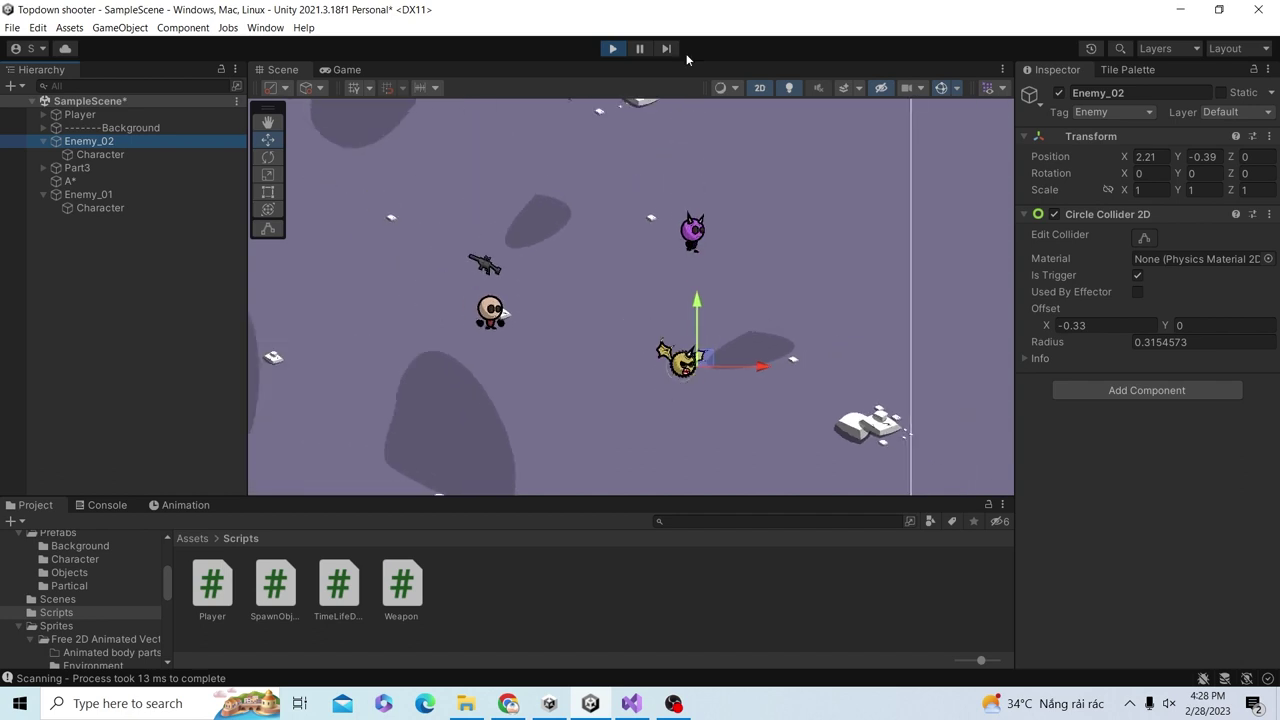
# - Stop the running game and reselect Enemy_02
pyautogui.click(613, 49)
pyautogui.scroll(-2, 700, 322)
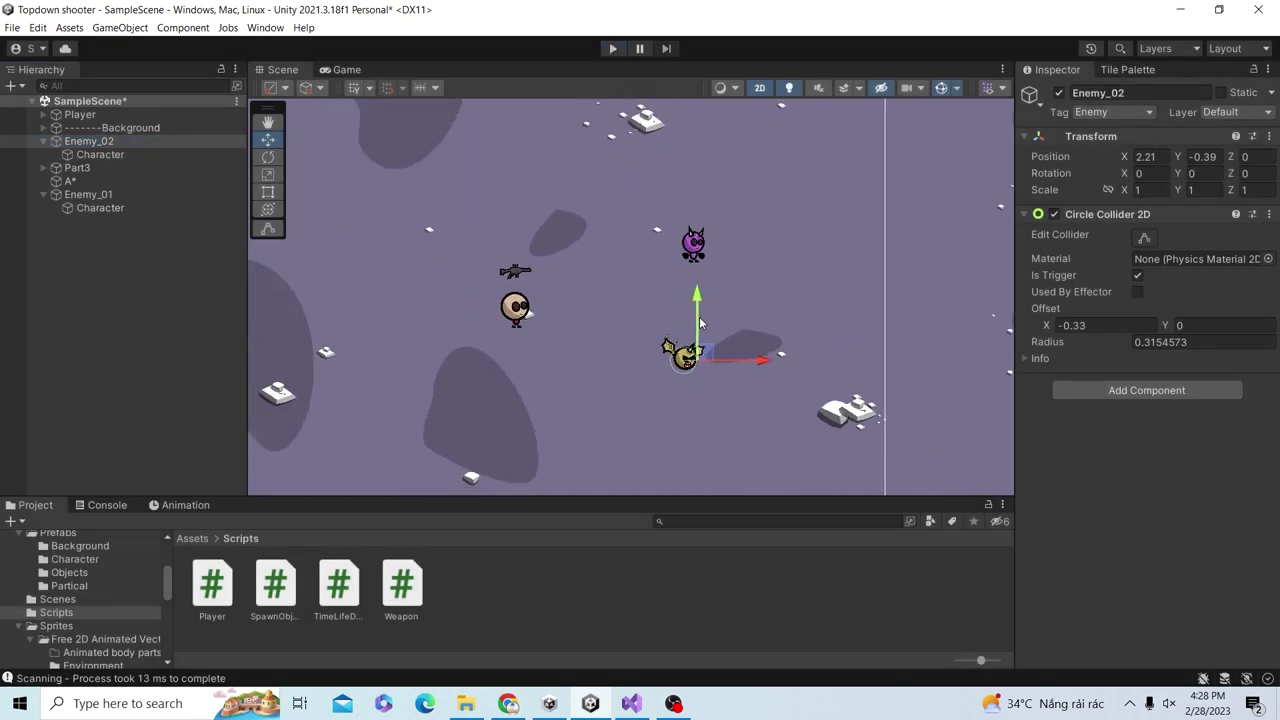
pyautogui.click(166, 309)
pyautogui.click(88, 141)
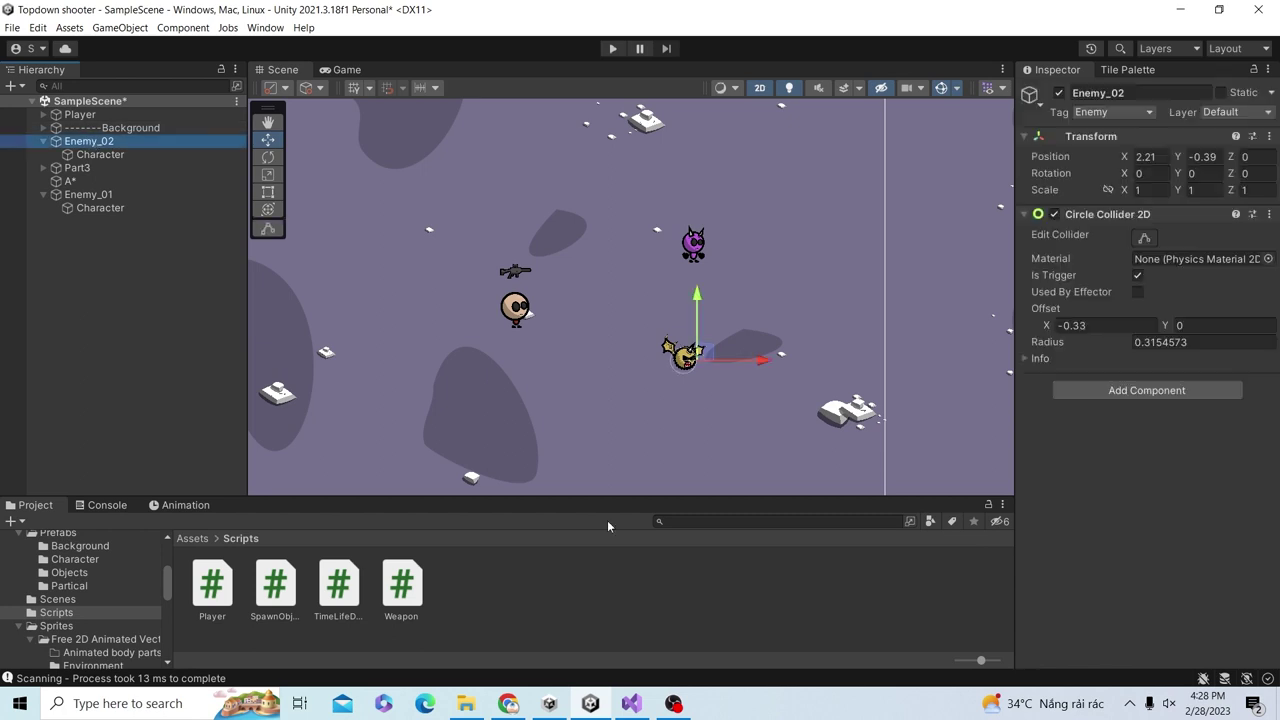
# - Create a new C# script named EnemyAI in the Scripts folder
pyautogui.rightClick(586, 595)
pyautogui.moveTo(640, 220)
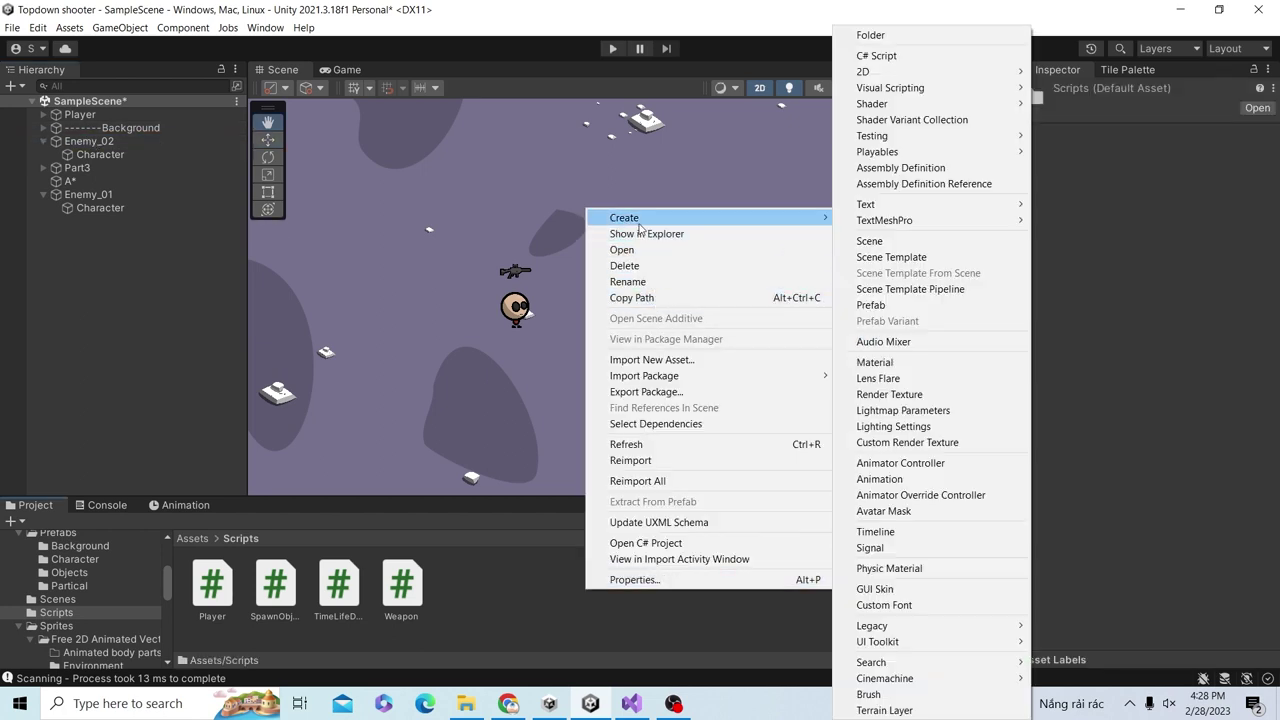
pyautogui.click(895, 55)
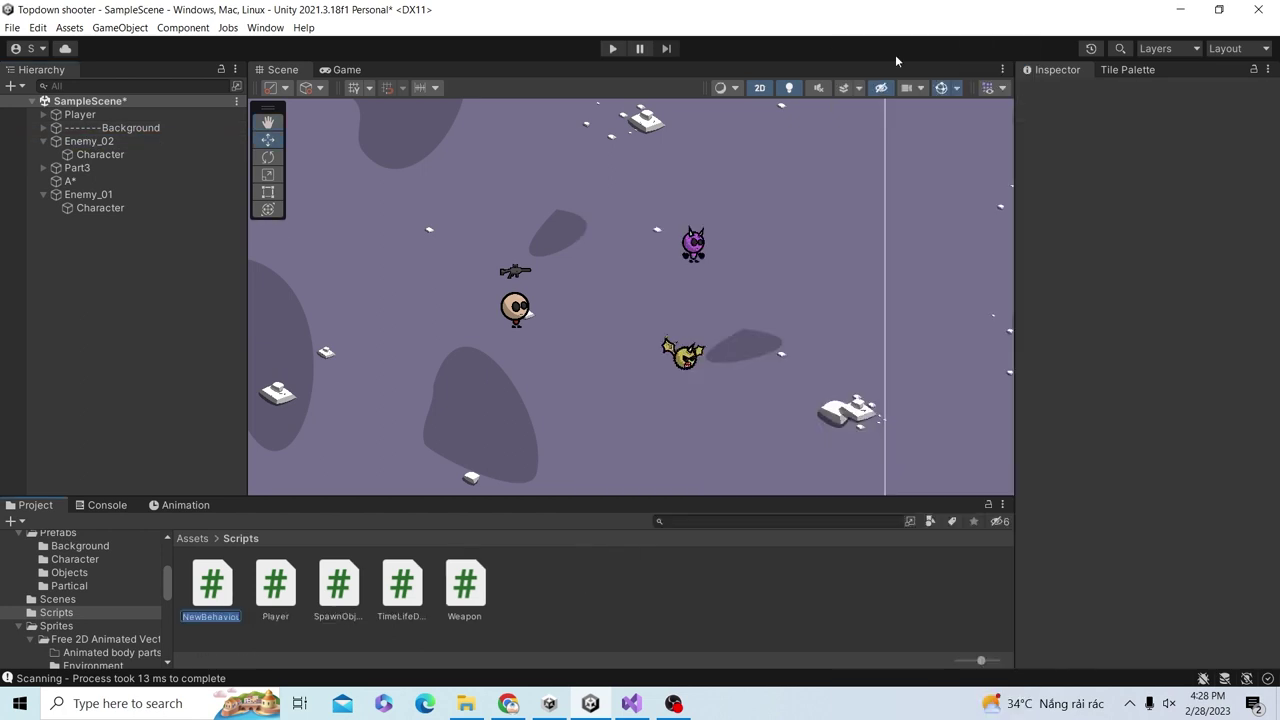
pyautogui.write('EnemyAI')
pyautogui.scroll(2, 566, 302)
pyautogui.click(745, 385)
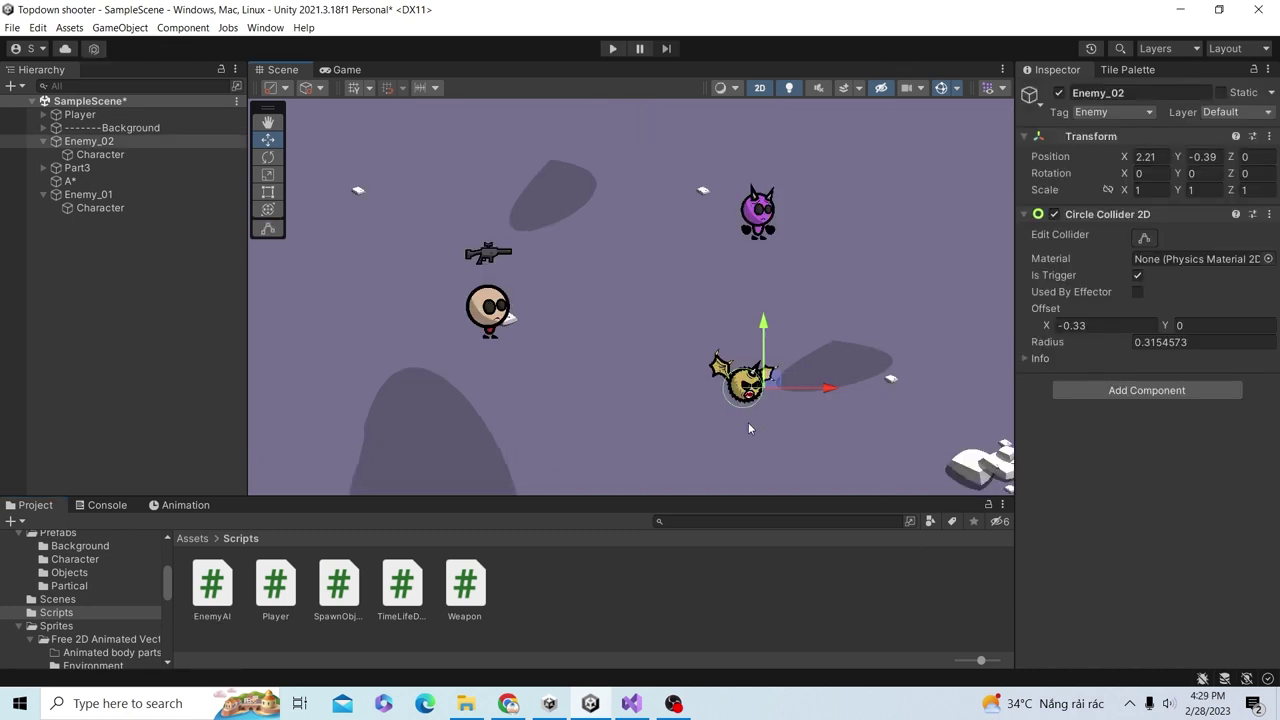
# - Nudge Enemy_01 slightly up-left and Enemy_02 slightly lower with the Move tool
pyautogui.scroll(-2, 748, 428)
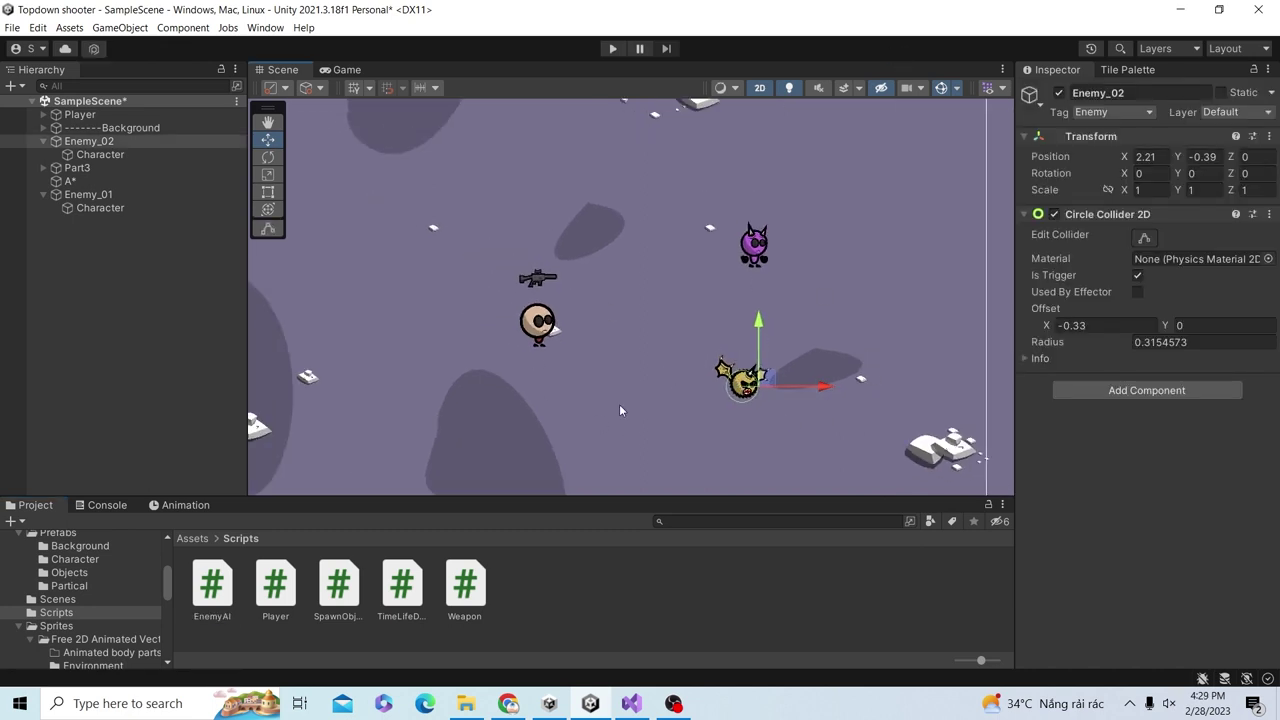
pyautogui.click(120, 194)
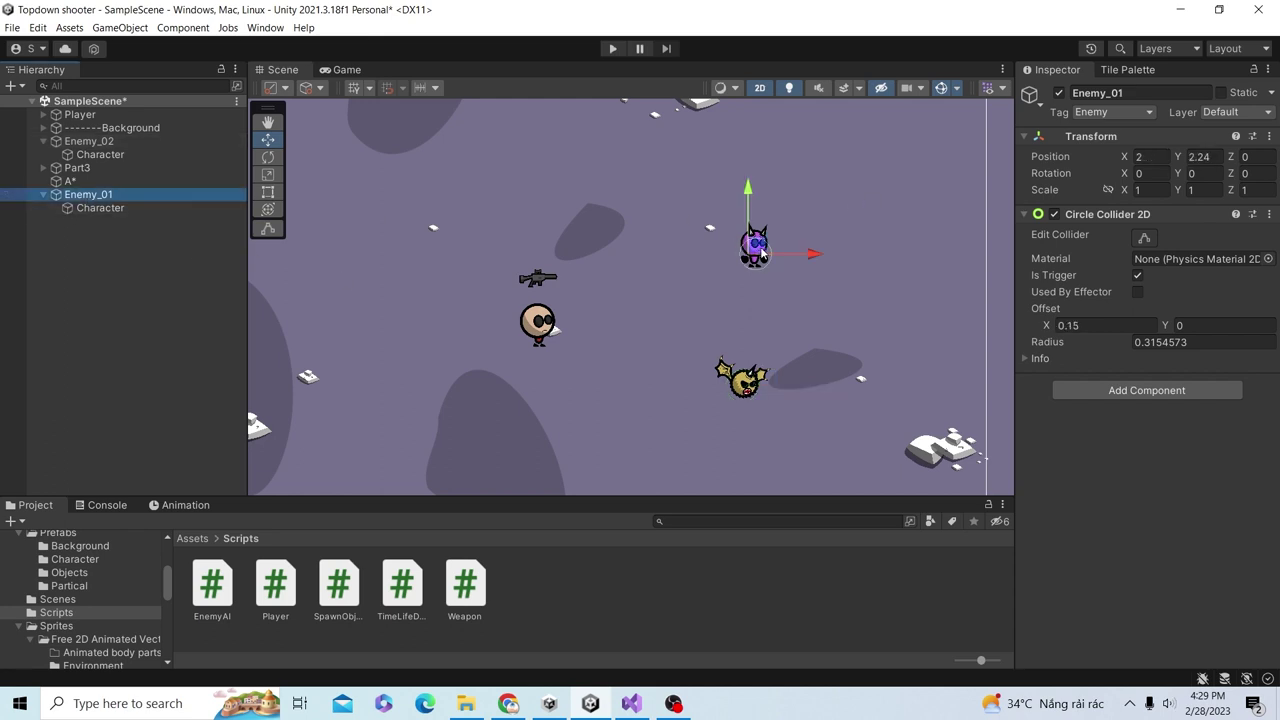
pyautogui.moveTo(760, 253)
pyautogui.mouseDown()
pyautogui.moveTo(549, 317)
pyautogui.moveTo(553, 332)
pyautogui.moveTo(745, 230)
pyautogui.mouseUp()
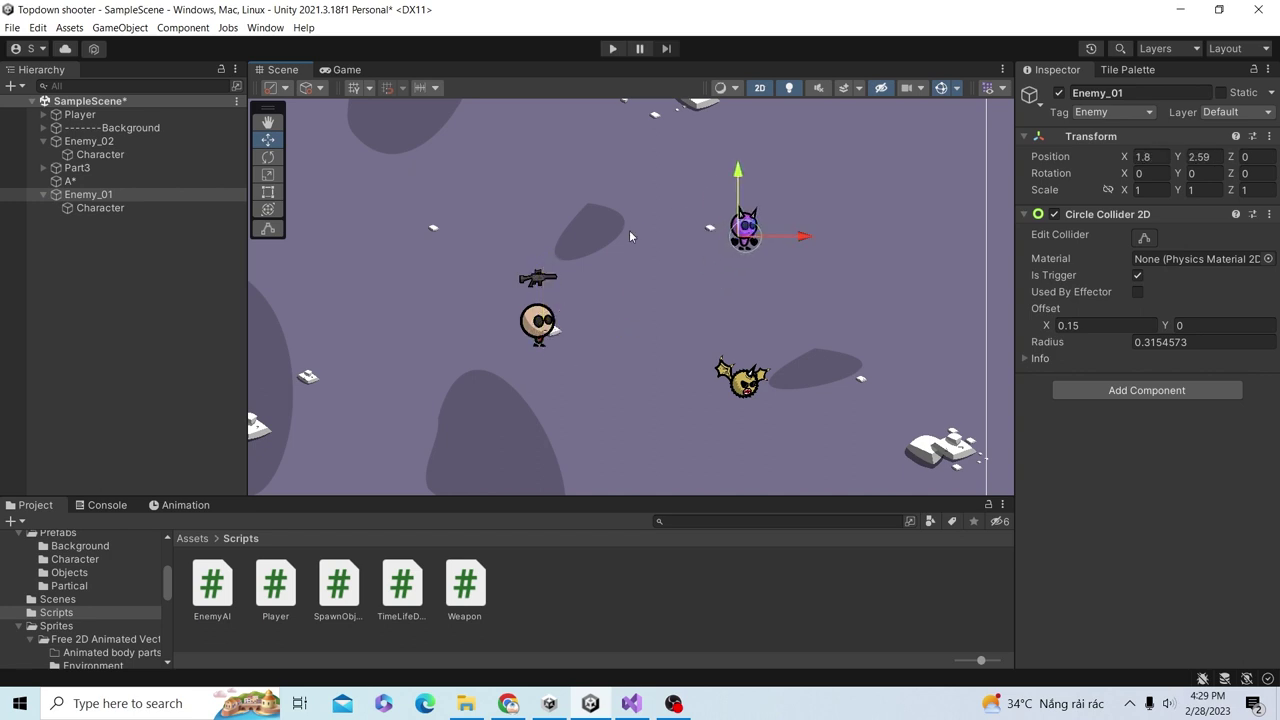
pyautogui.click(88, 141)
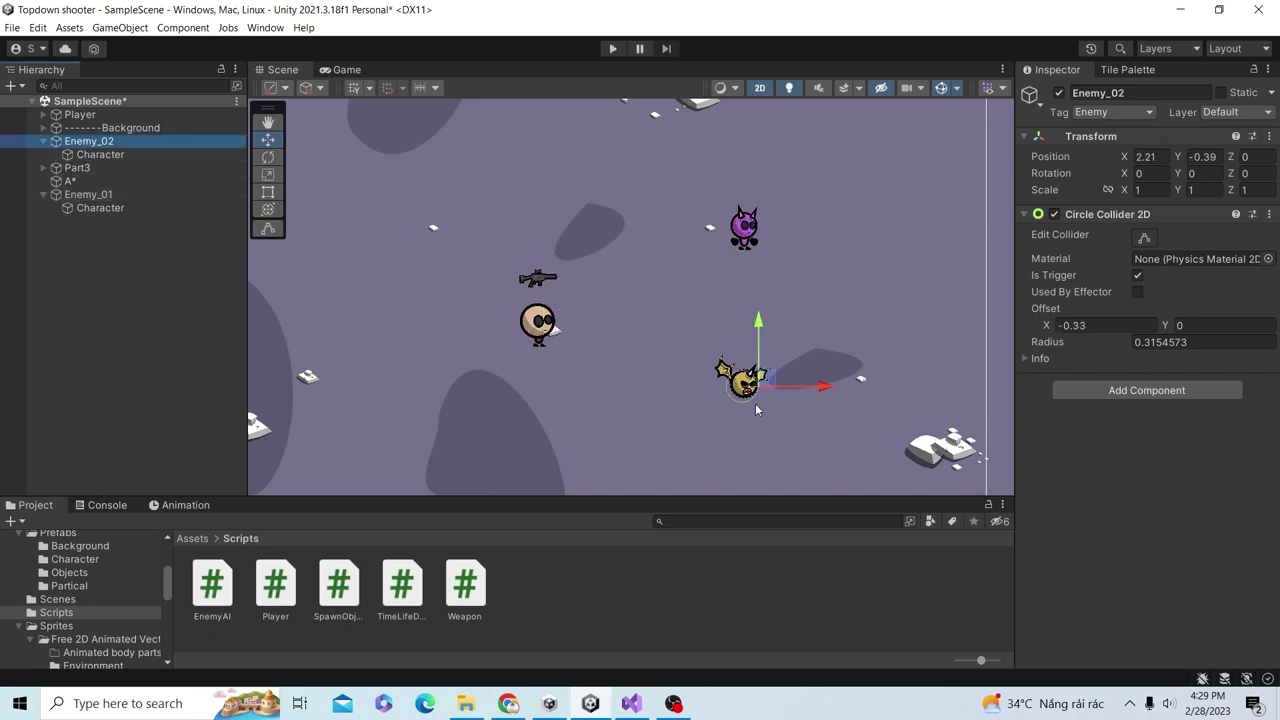
pyautogui.scroll(-2, 755, 403)
pyautogui.moveTo(757, 384)
pyautogui.mouseDown()
pyautogui.moveTo(668, 461)
pyautogui.moveTo(437, 351)
pyautogui.moveTo(693, 412)
pyautogui.moveTo(757, 400)
pyautogui.mouseUp()
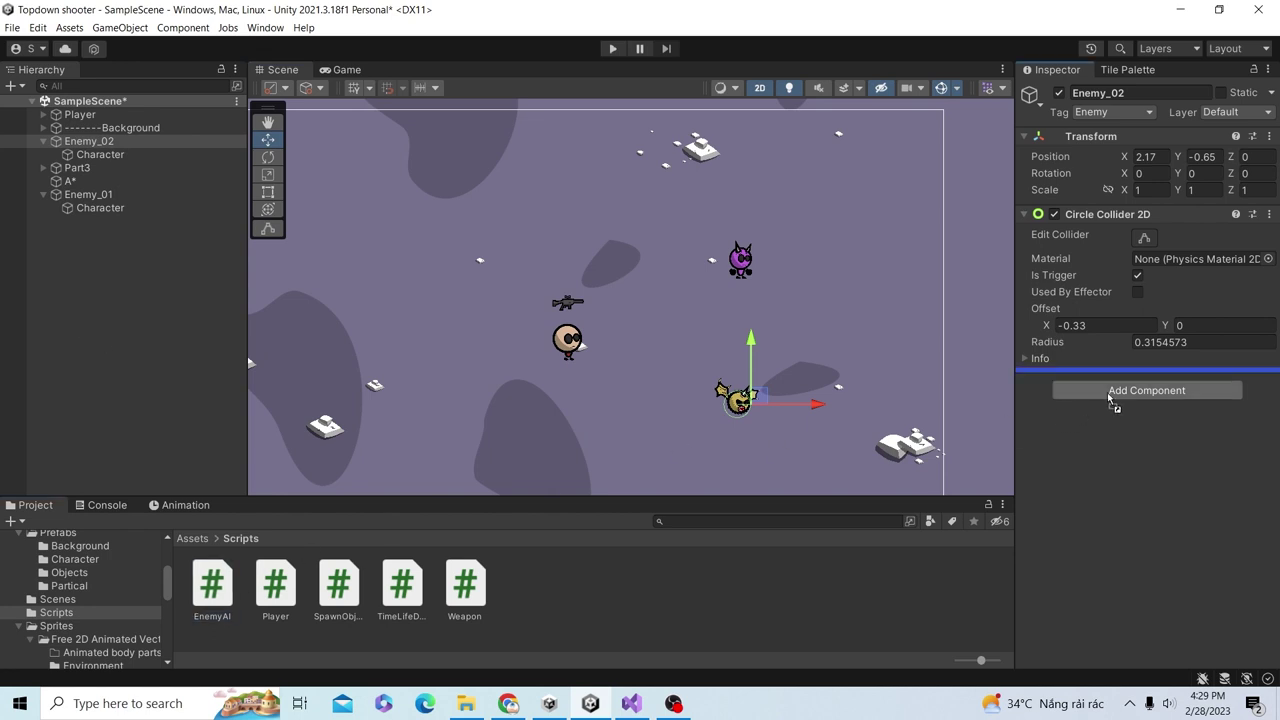
# - Drop EnemyAI onto Enemy_02's Inspector and open the script from its Script field
pyautogui.moveTo(225, 588); pyautogui.dragTo(1120, 420)
pyautogui.click(1025, 214)
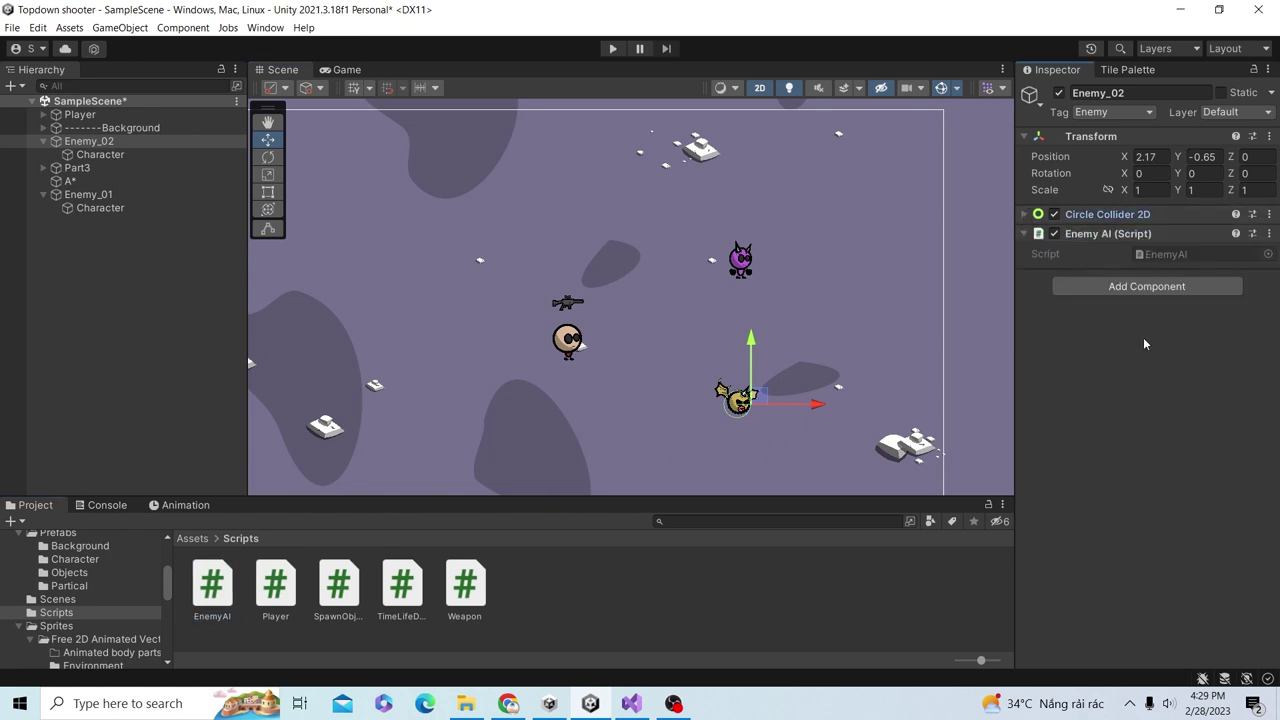
pyautogui.click(1160, 258)
pyautogui.doubleClick(1160, 258)
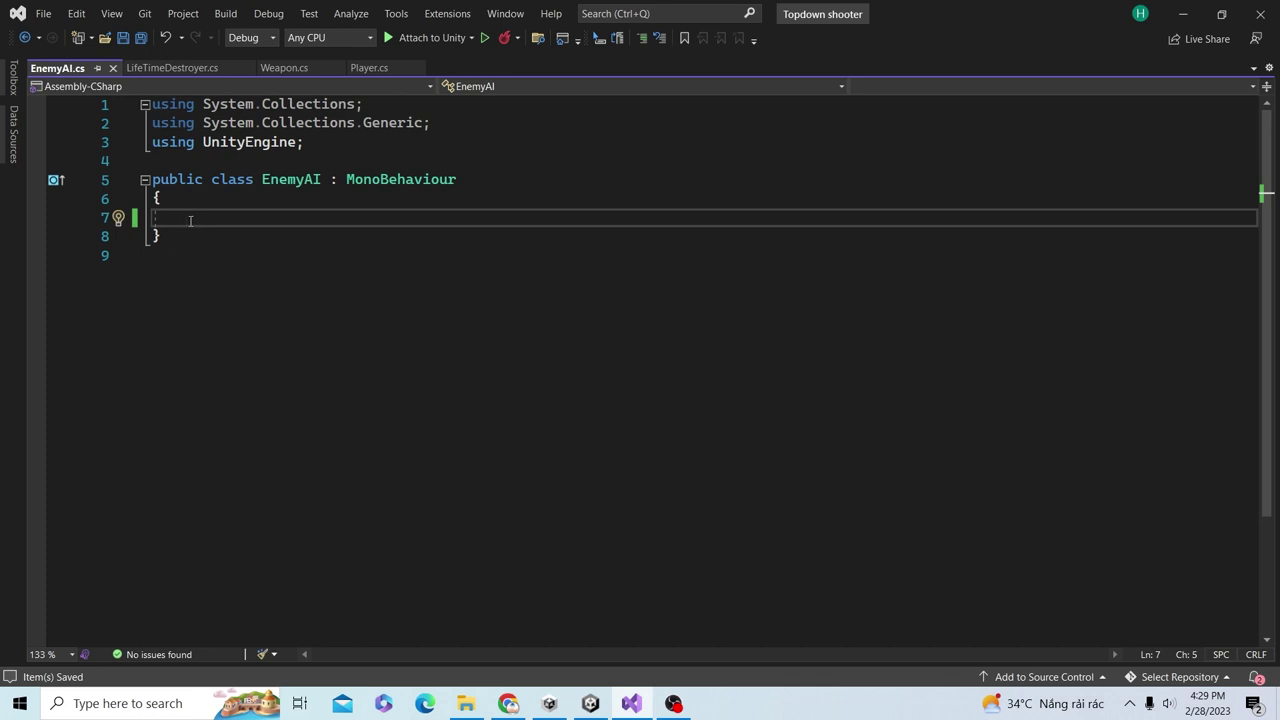
# - Declare 'public bool roaming = true;' in EnemyAI, save, and add two blank lines below
pyautogui.write('v')
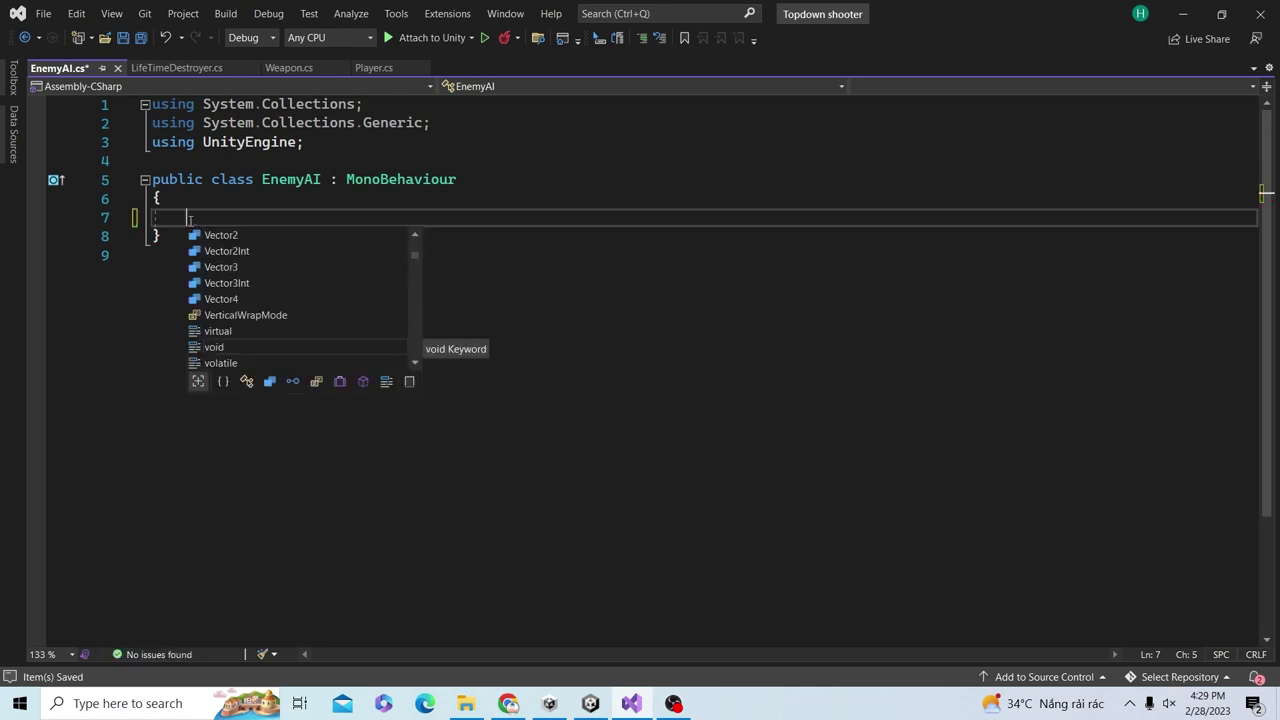
pyautogui.press('BackSpace')
pyautogui.write('bo')
pyautogui.press('BackSpace')
pyautogui.press('BackSpace')
pyautogui.write('public')
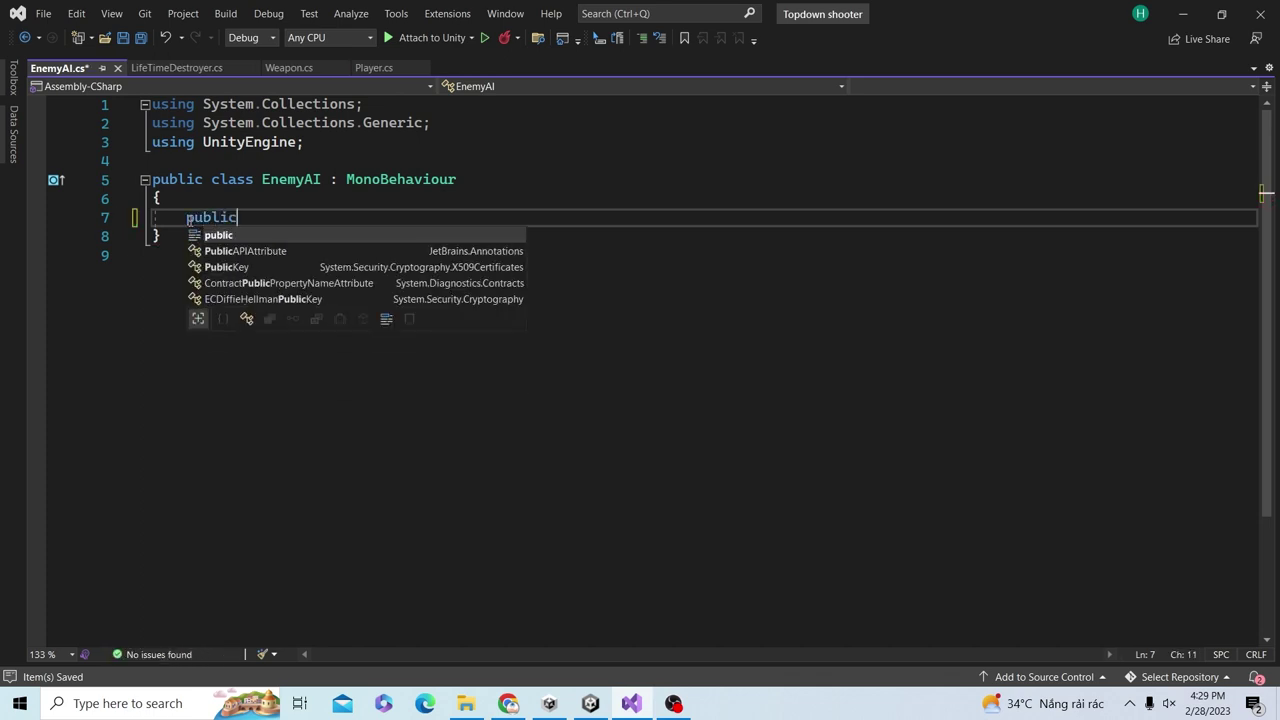
pyautogui.write(' bool ra')
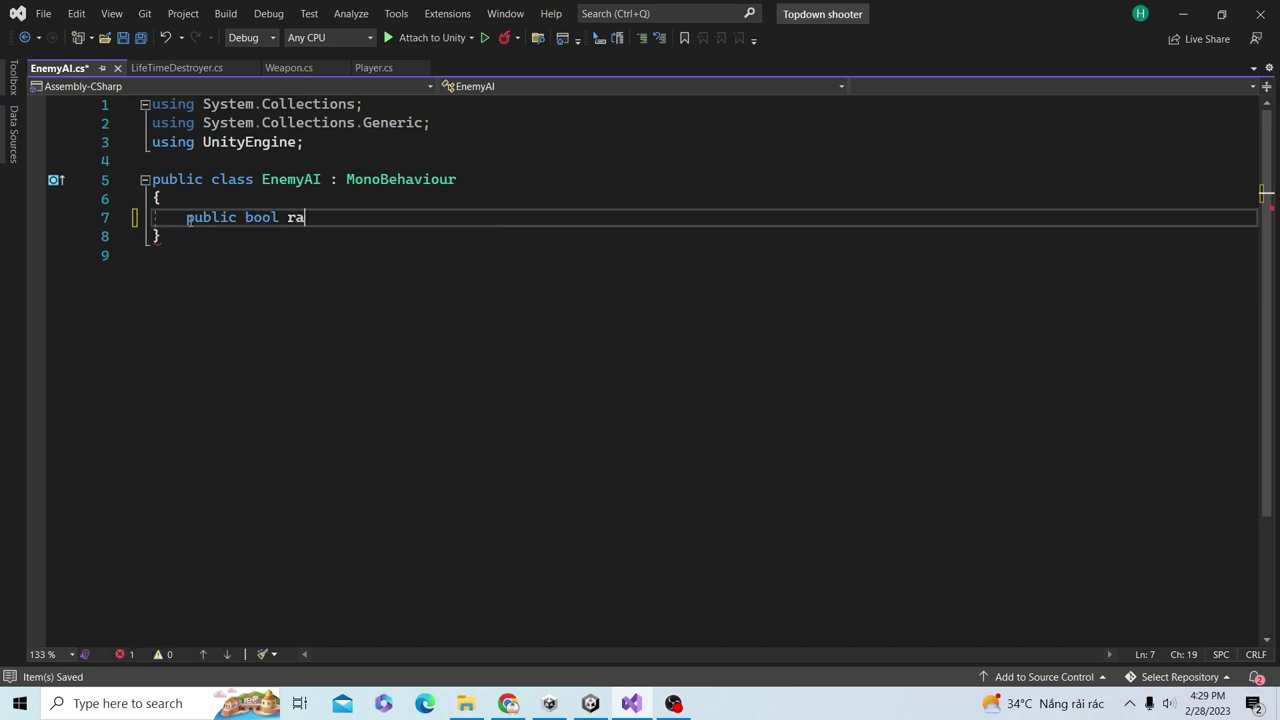
pyautogui.press('BackSpace')
pyautogui.write('oaming')
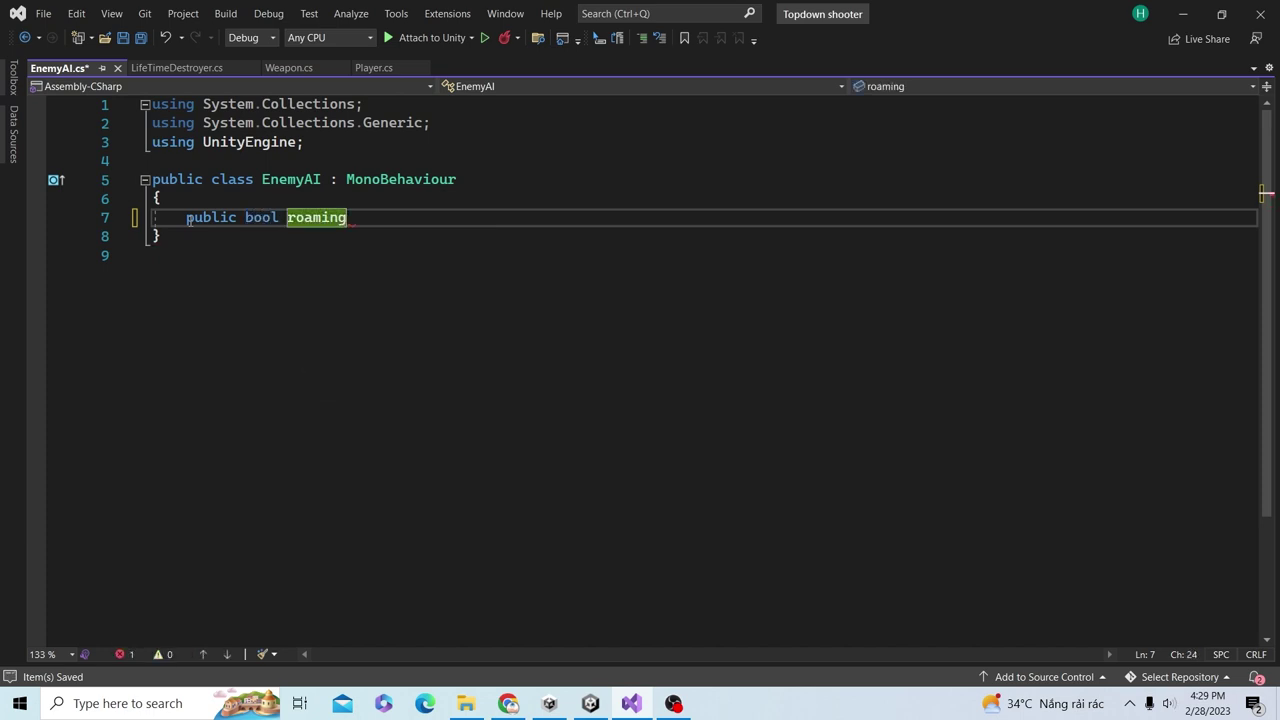
pyautogui.write(' = true;')
pyautogui.hotkey('ctrl', 's')
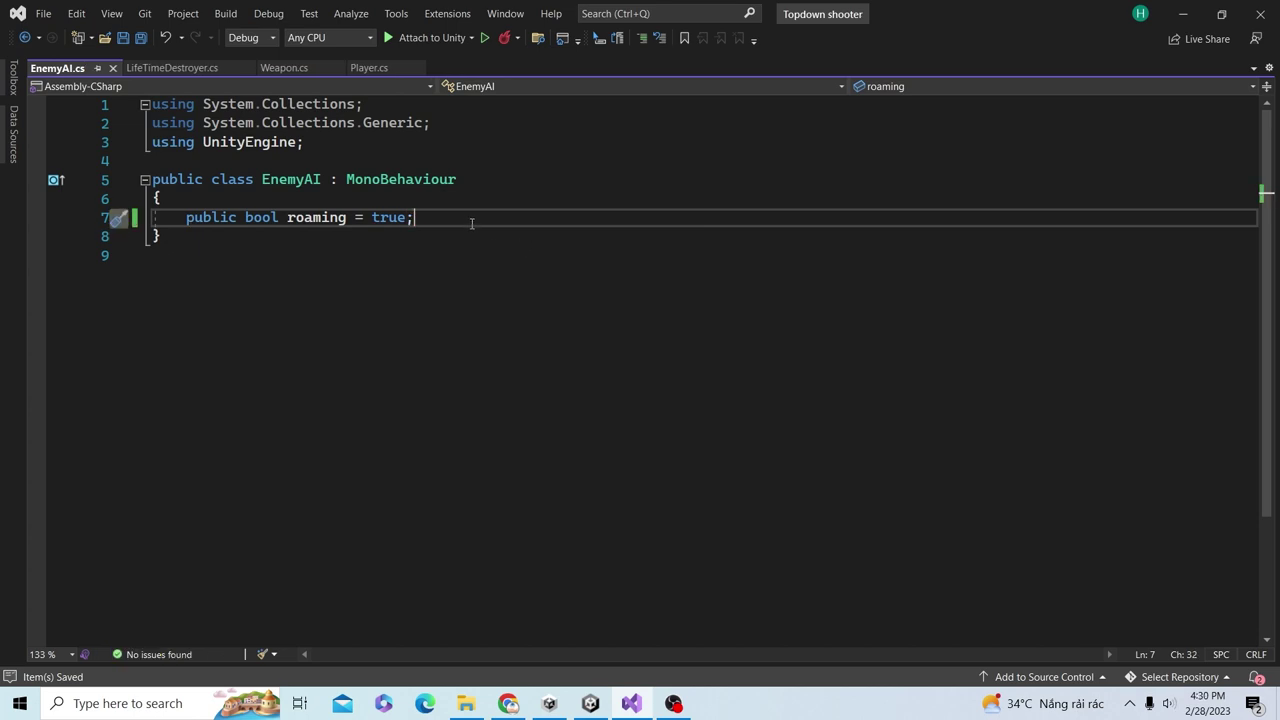
pyautogui.press('Return')
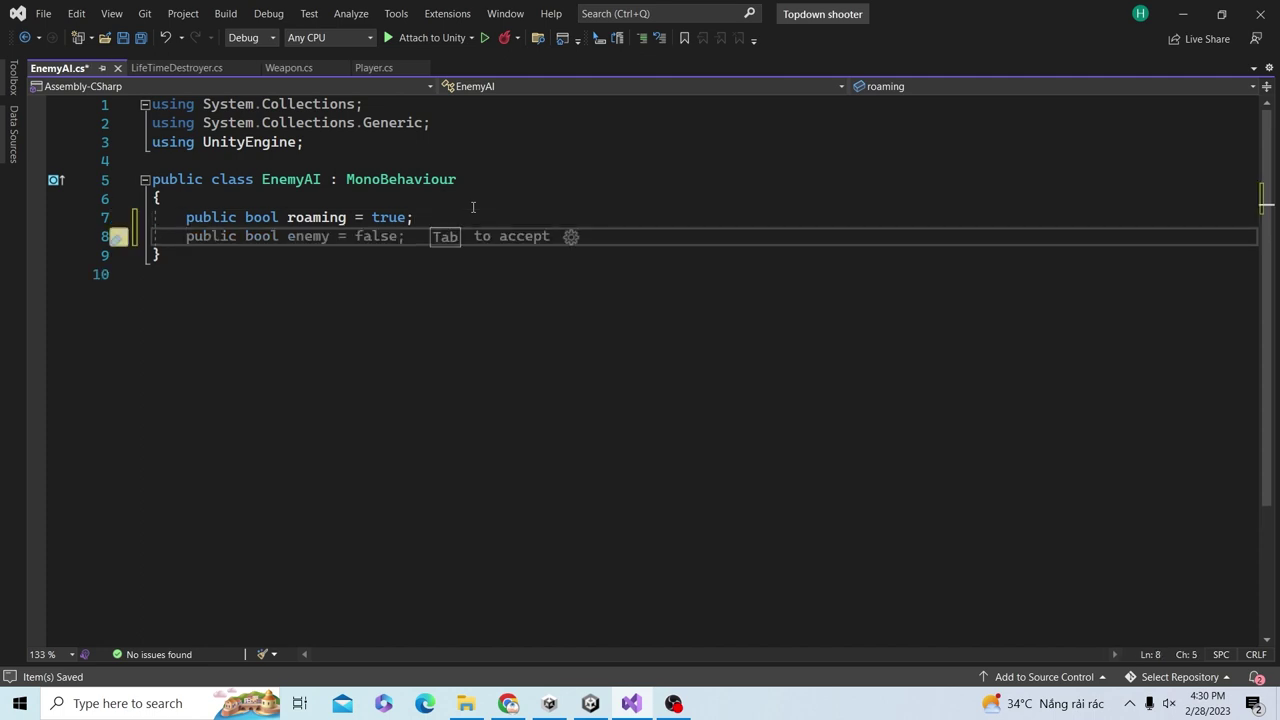
pyautogui.press('Return')
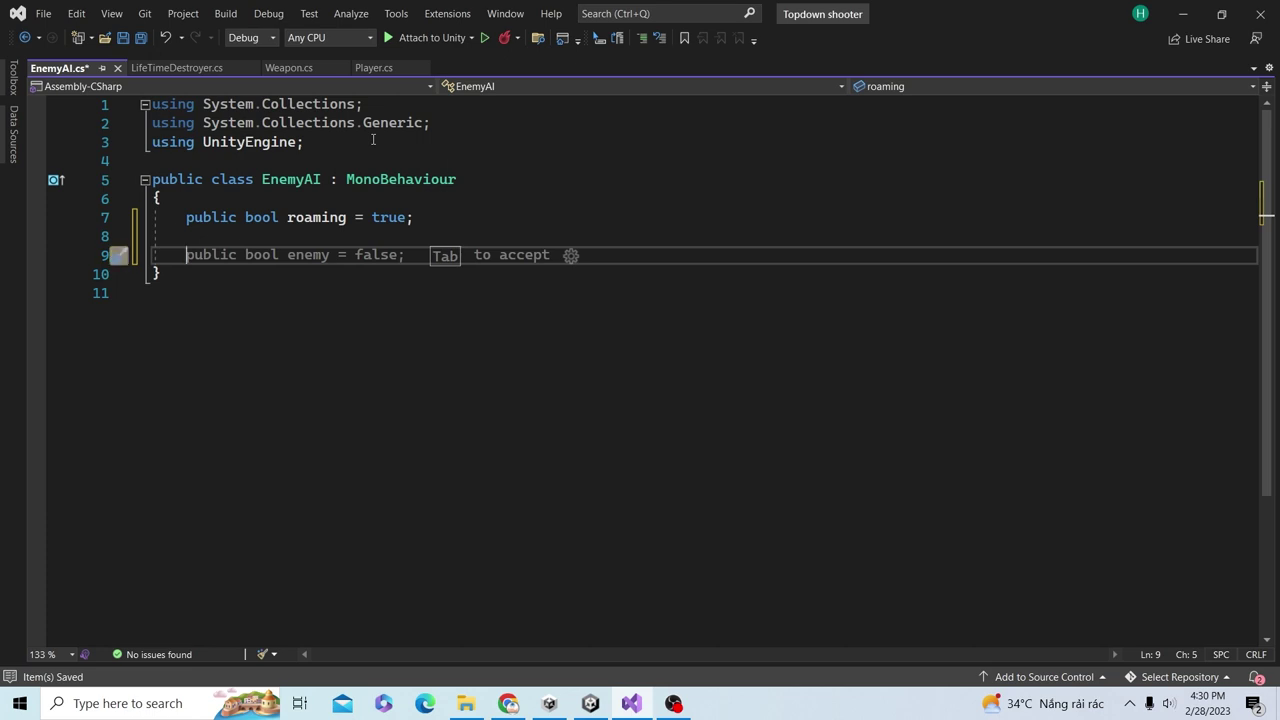
pyautogui.click(373, 140)
# - Add a 'using Pathfinding;' directive and save
pyautogui.press('Return')
pyautogui.write('usin')
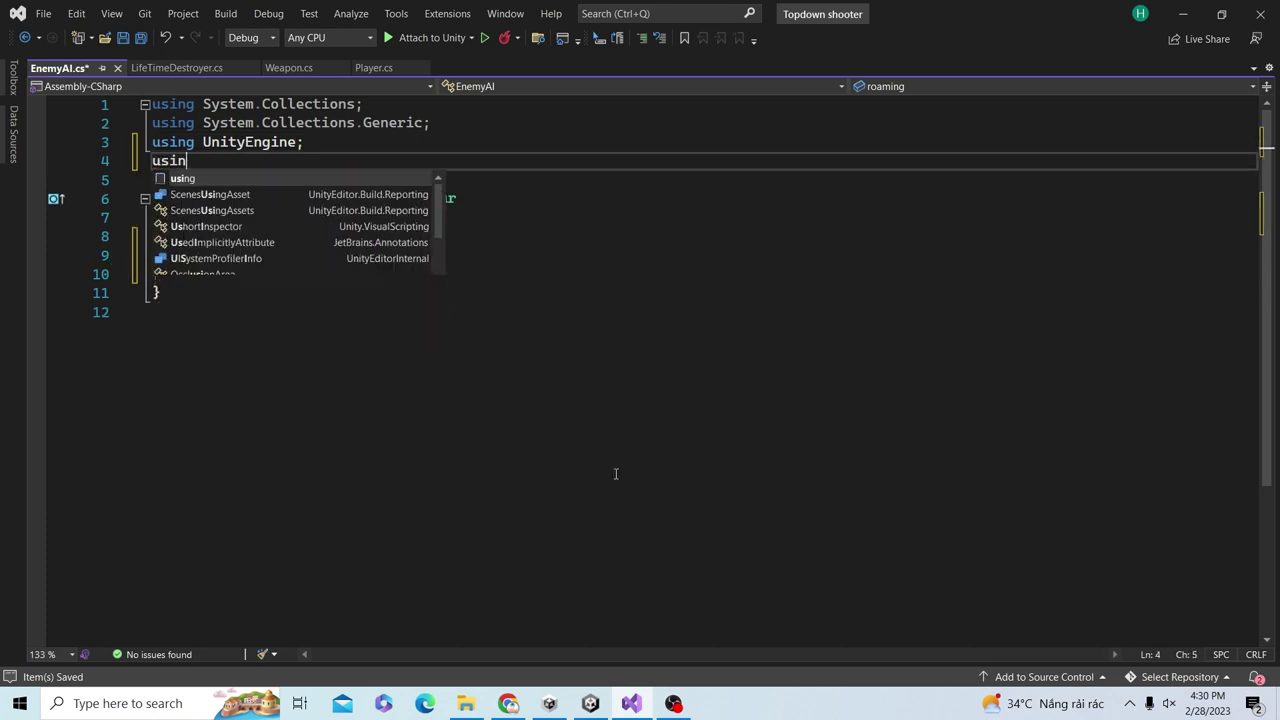
pyautogui.write('g path')
pyautogui.press('Tab')
pyautogui.write(';')
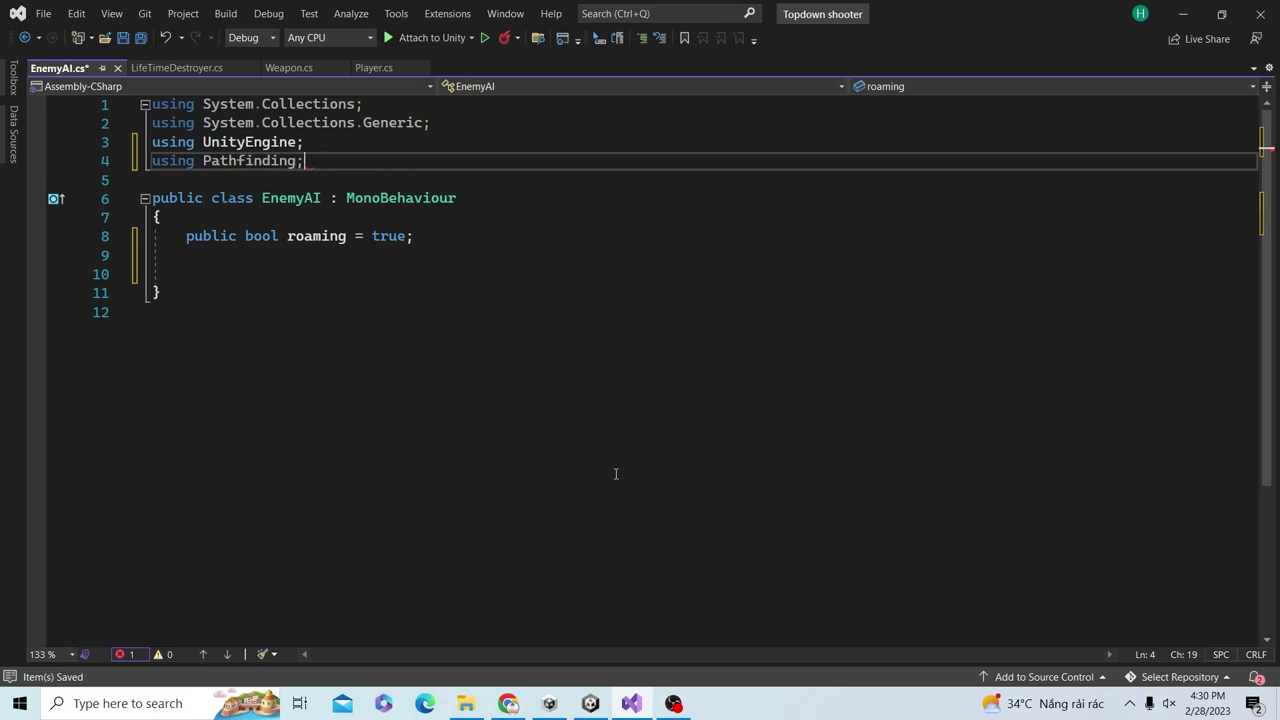
pyautogui.hotkey('ctrl', 's')
# - Declare 'public Seeker seeker;' and 'Path path;' fields in the class and save
pyautogui.click(246, 272)
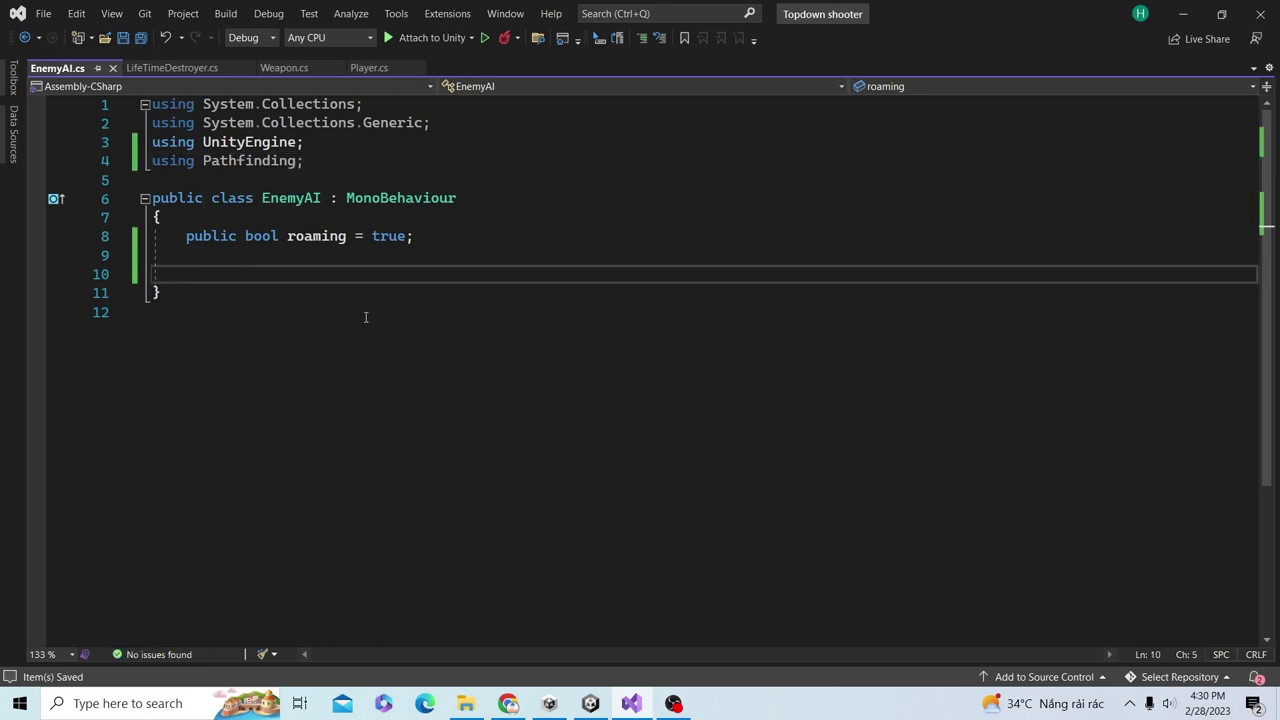
pyautogui.write('pub')
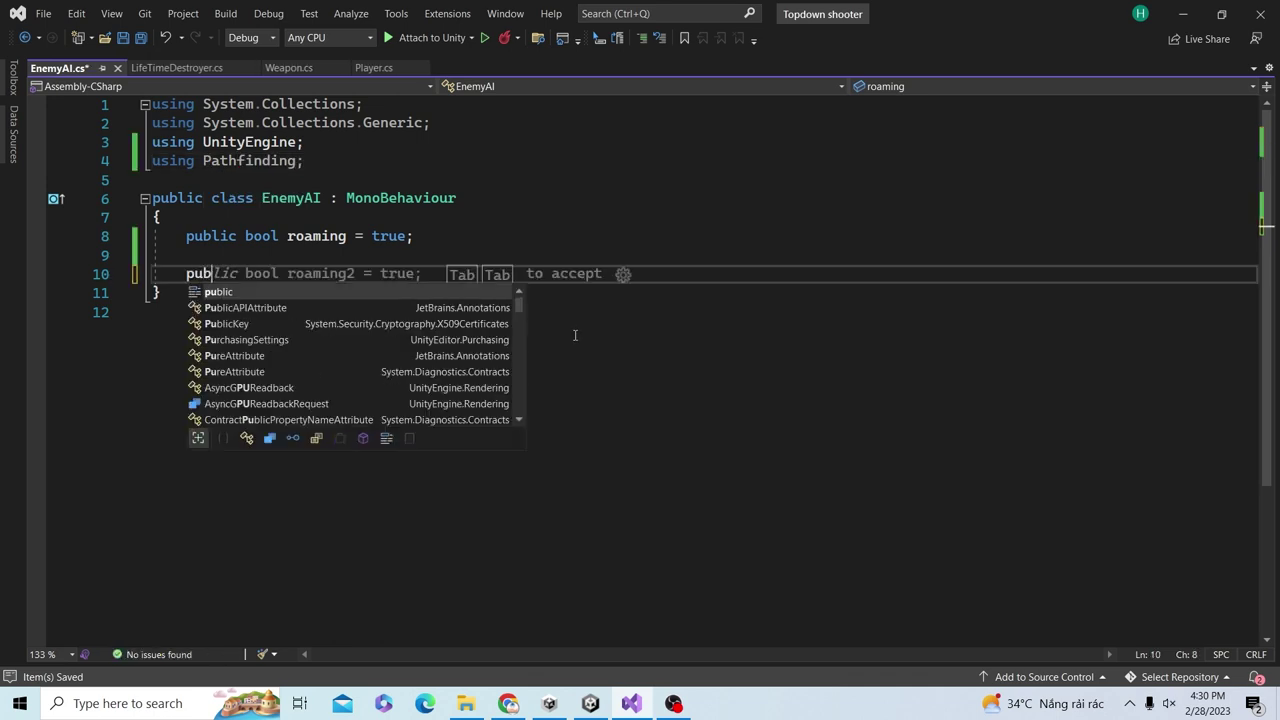
pyautogui.write('lic')
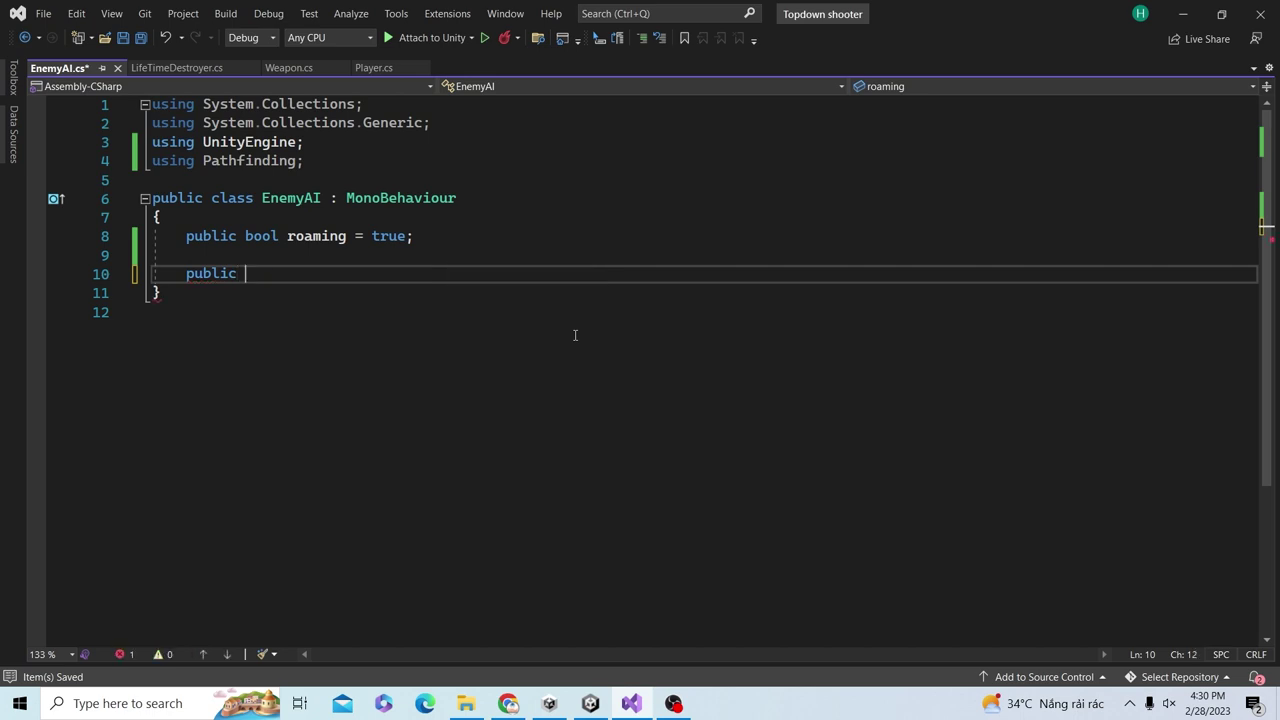
pyautogui.write(' Seek')
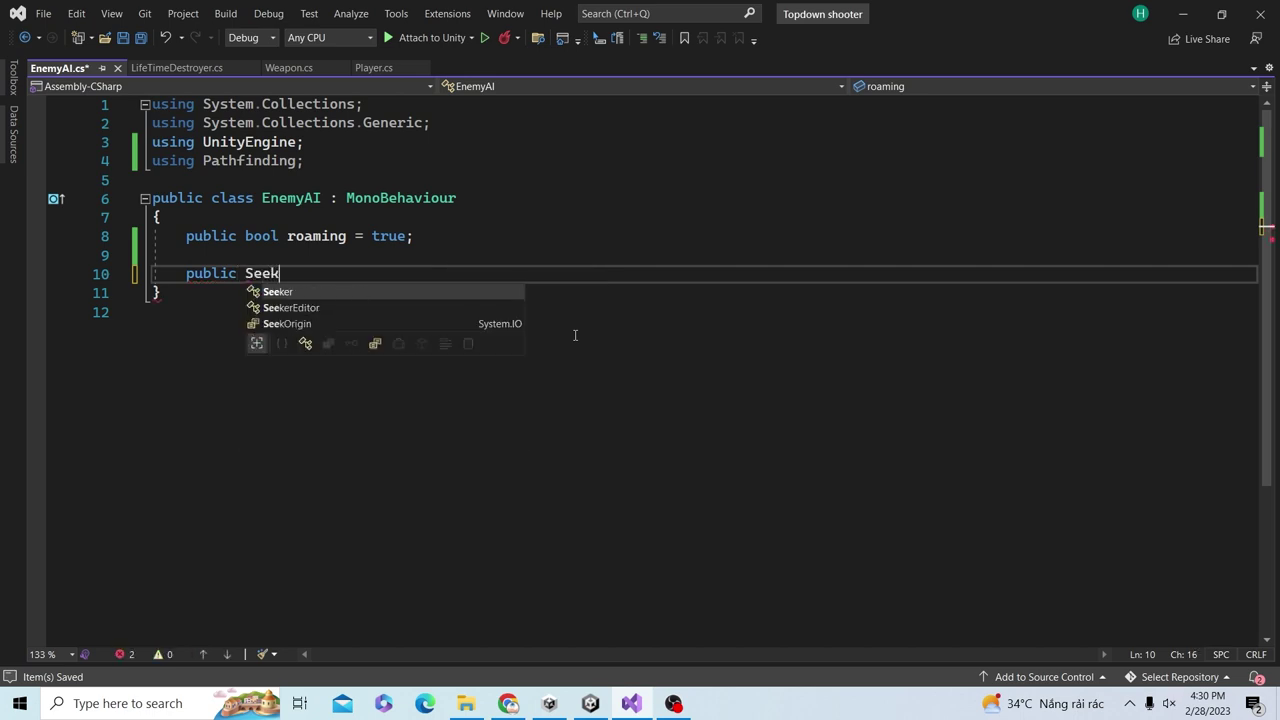
pyautogui.press('Tab')
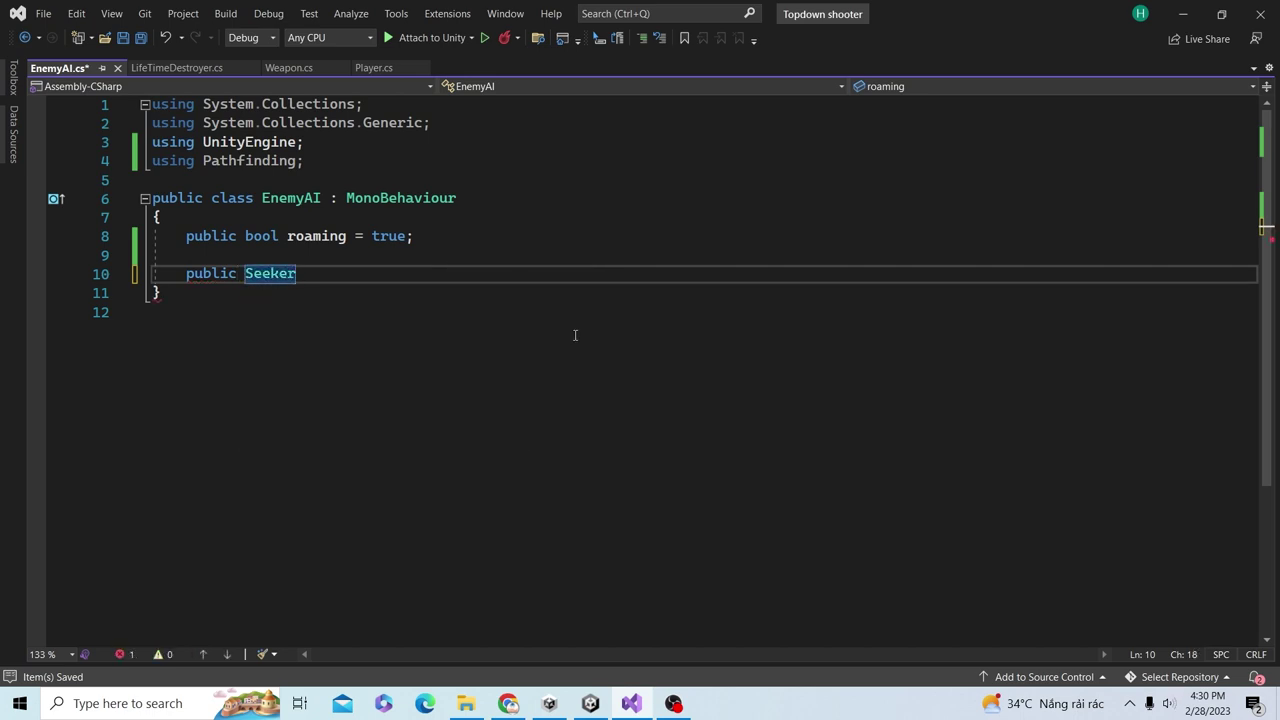
pyautogui.write(' s')
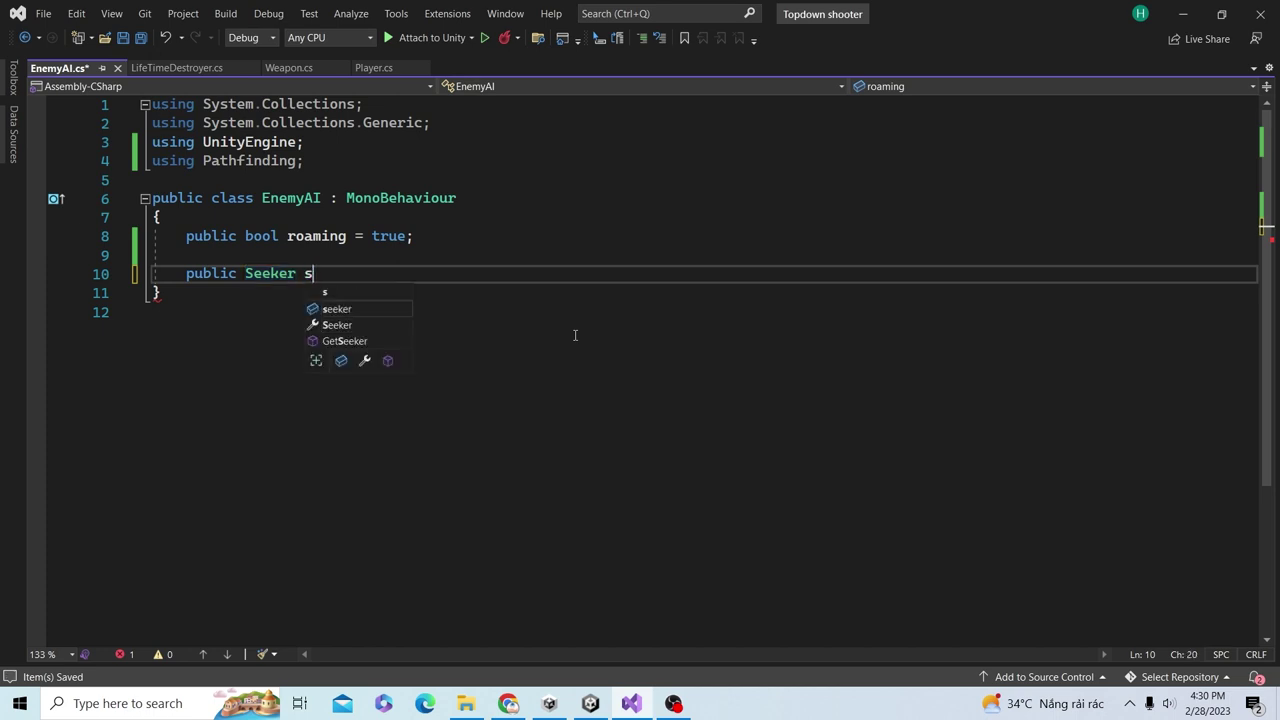
pyautogui.write('eeker')
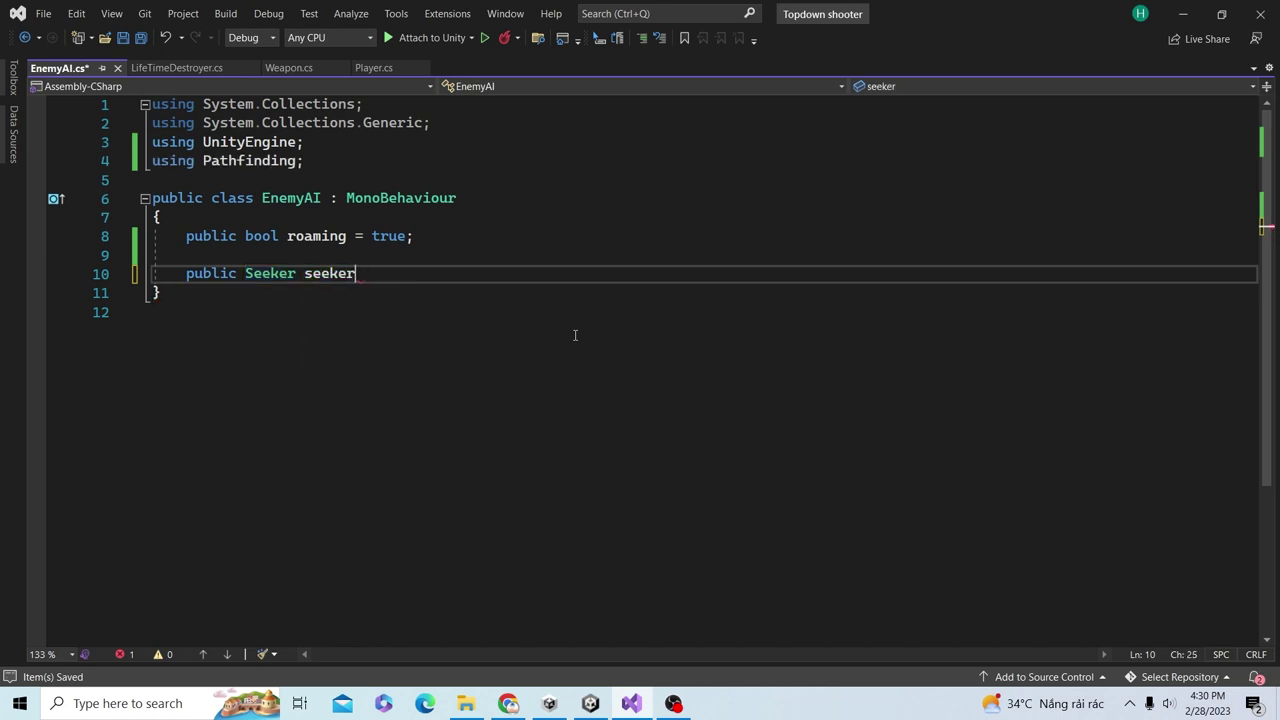
pyautogui.write(';')
pyautogui.press('Return')
pyautogui.press('Return')
pyautogui.press('BackSpace')
pyautogui.press('BackSpace')
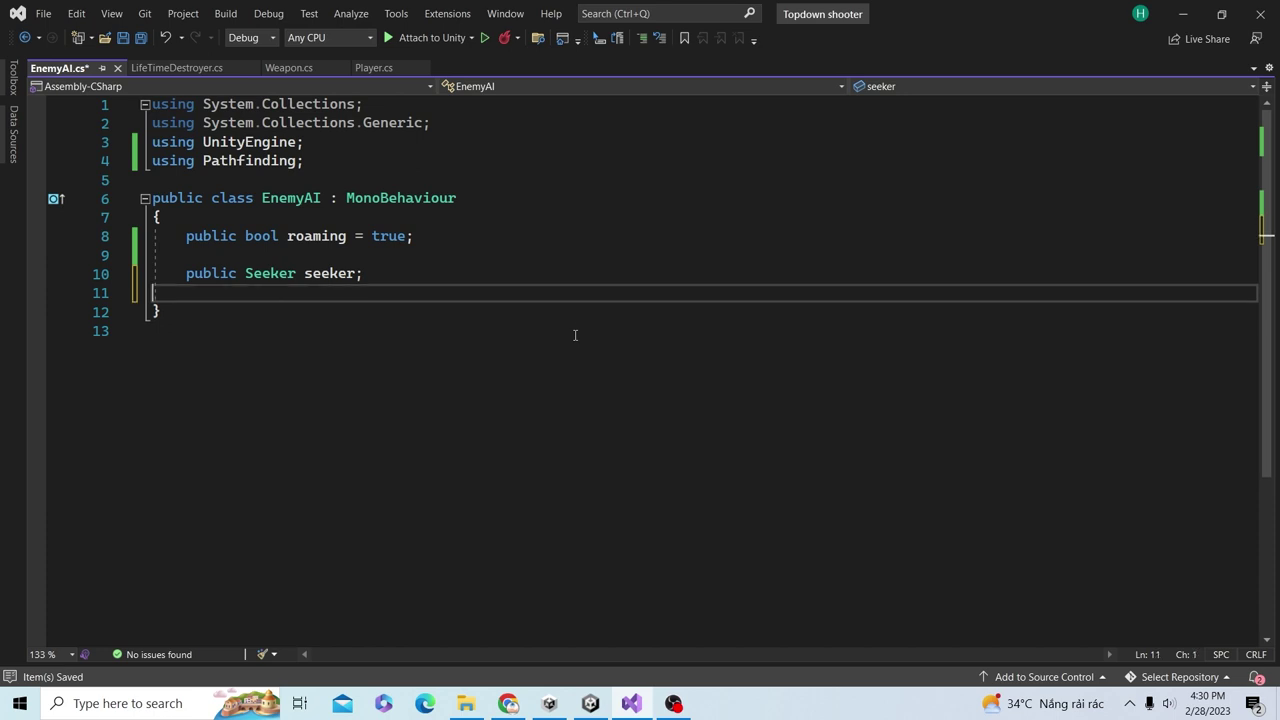
pyautogui.write('Path ')
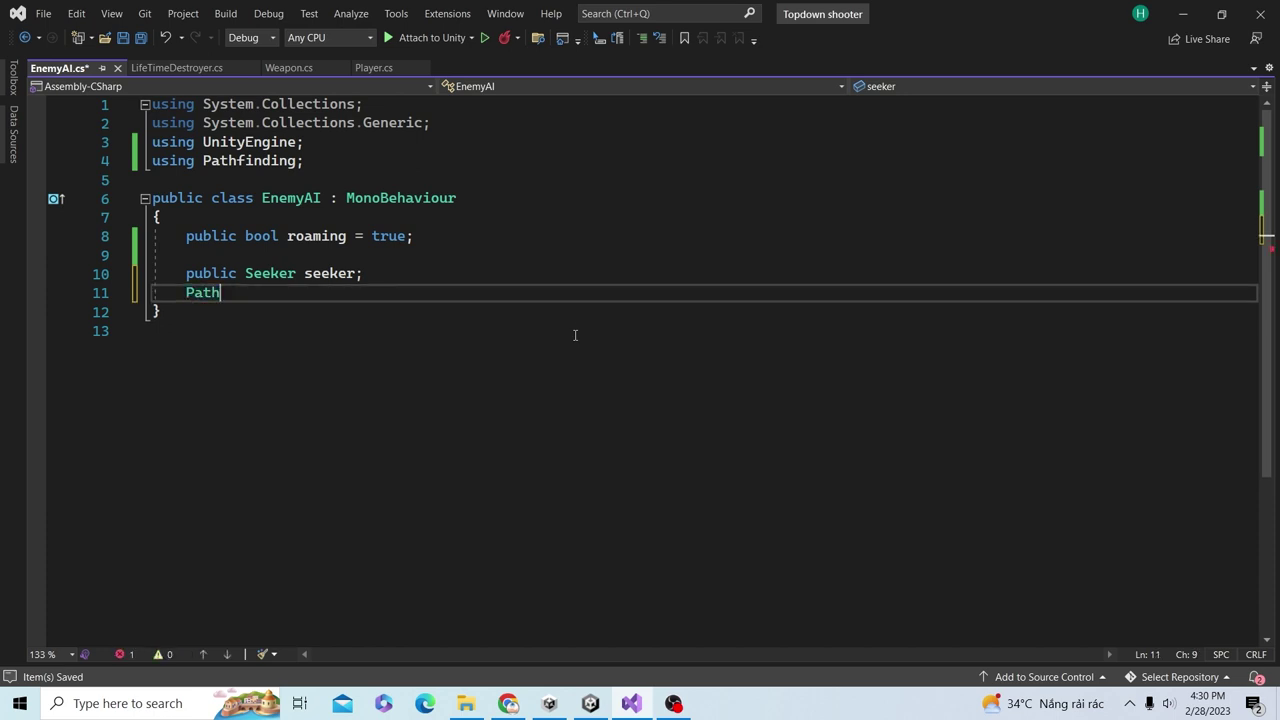
pyautogui.write('path;')
pyautogui.hotkey('ctrl', 's')
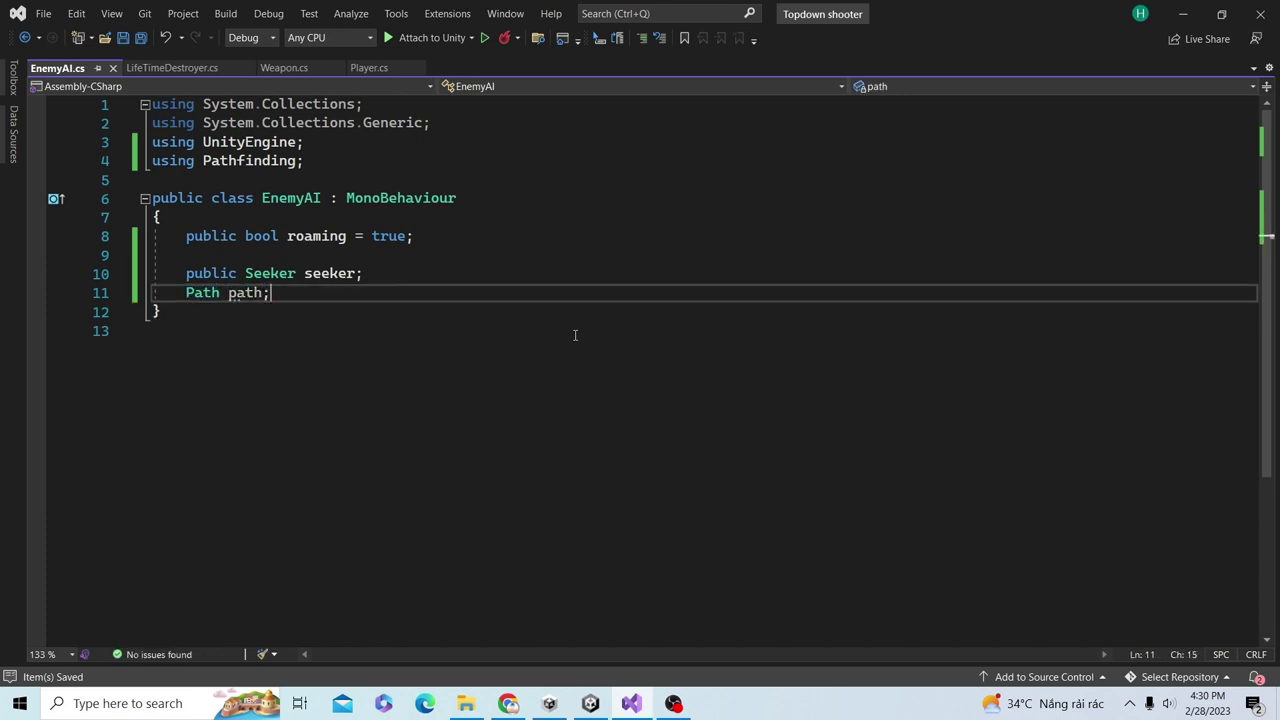
pyautogui.press('Return')
pyautogui.press('Return')
pyautogui.write('v')
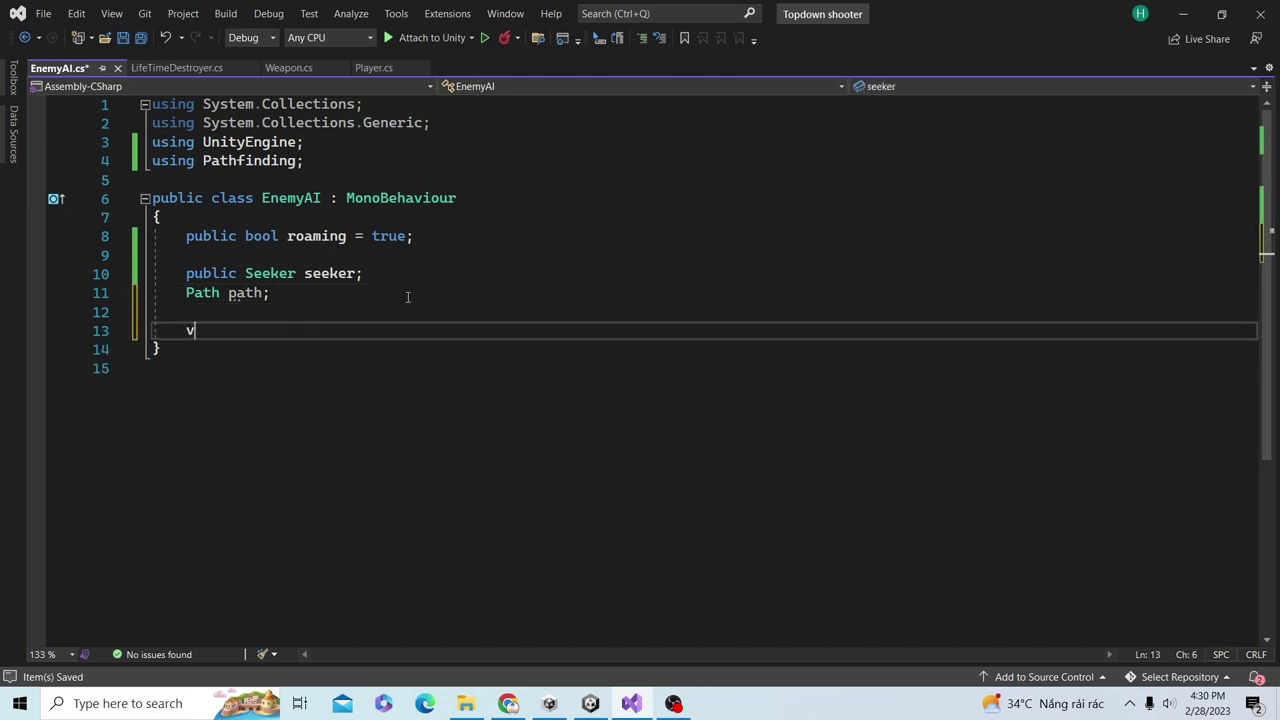
# - Create an empty void CalculatePath() method, save, and begin 'Vector2 target =' in its body
pyautogui.write('oid Calcul')
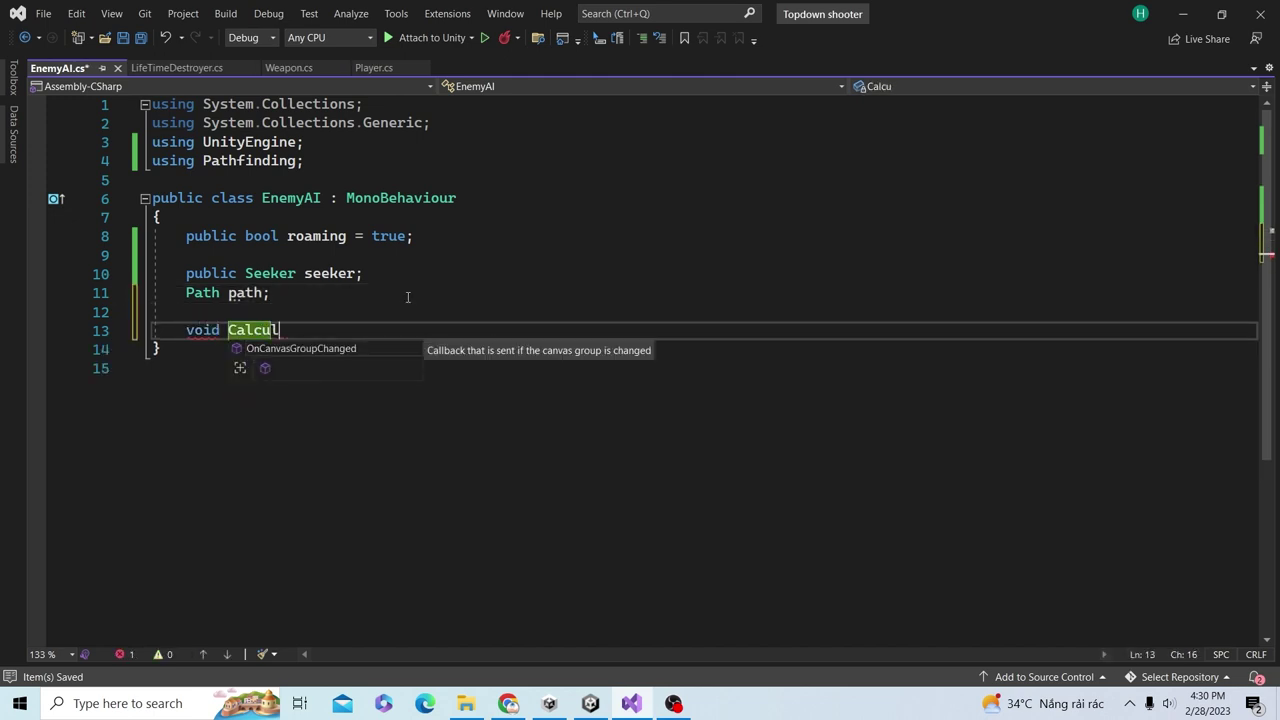
pyautogui.write('atePath()')
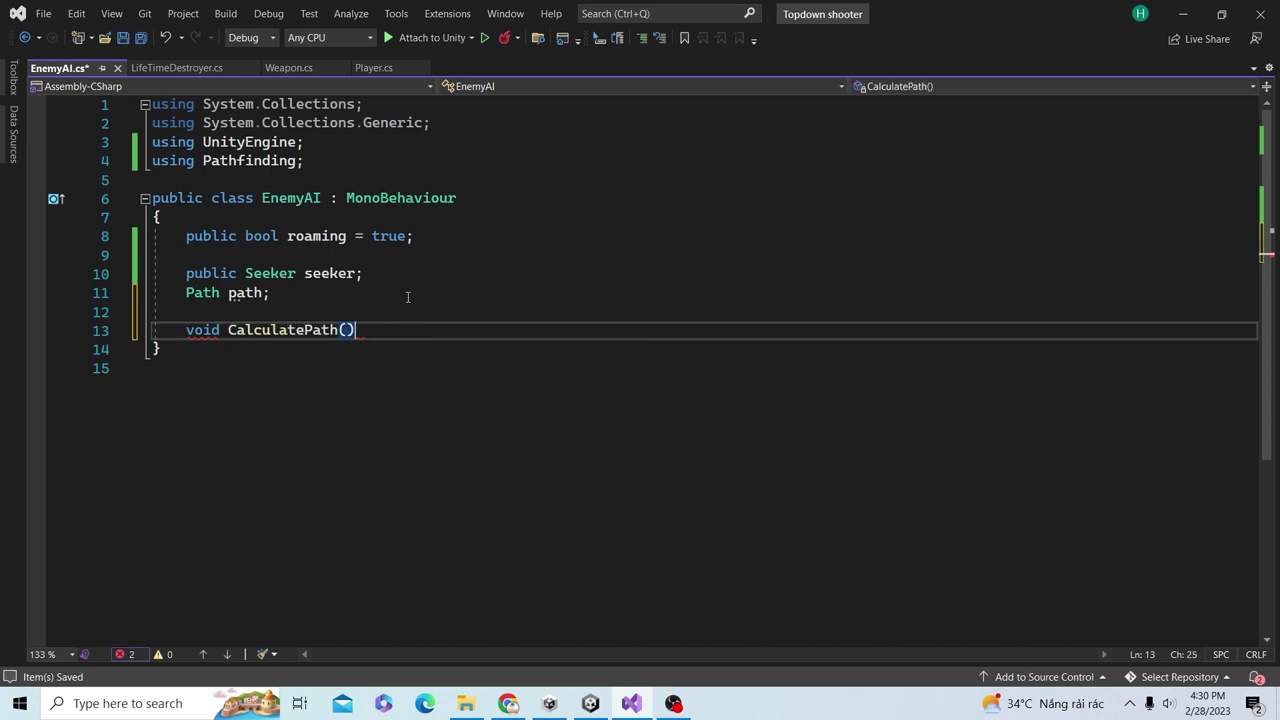
pyautogui.press('Return')
pyautogui.write('{')
pyautogui.press('Return')
pyautogui.hotkey('ctrl', 's')
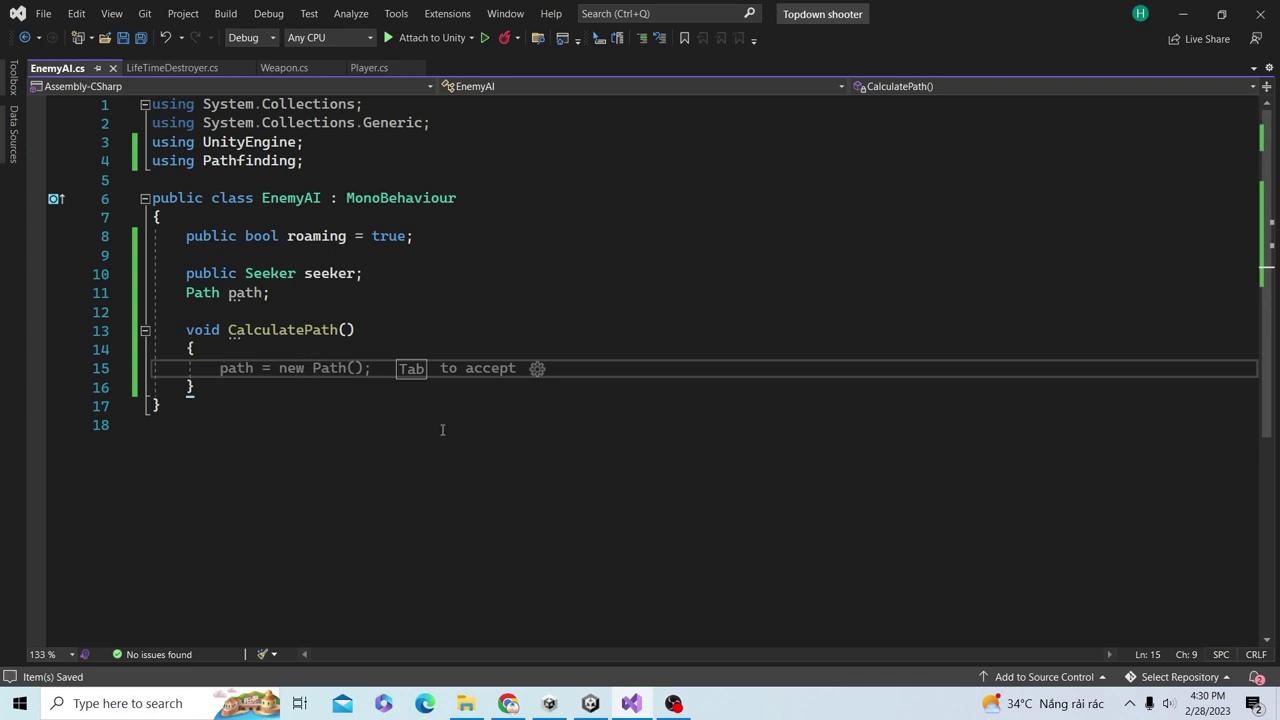
pyautogui.write('Ve')
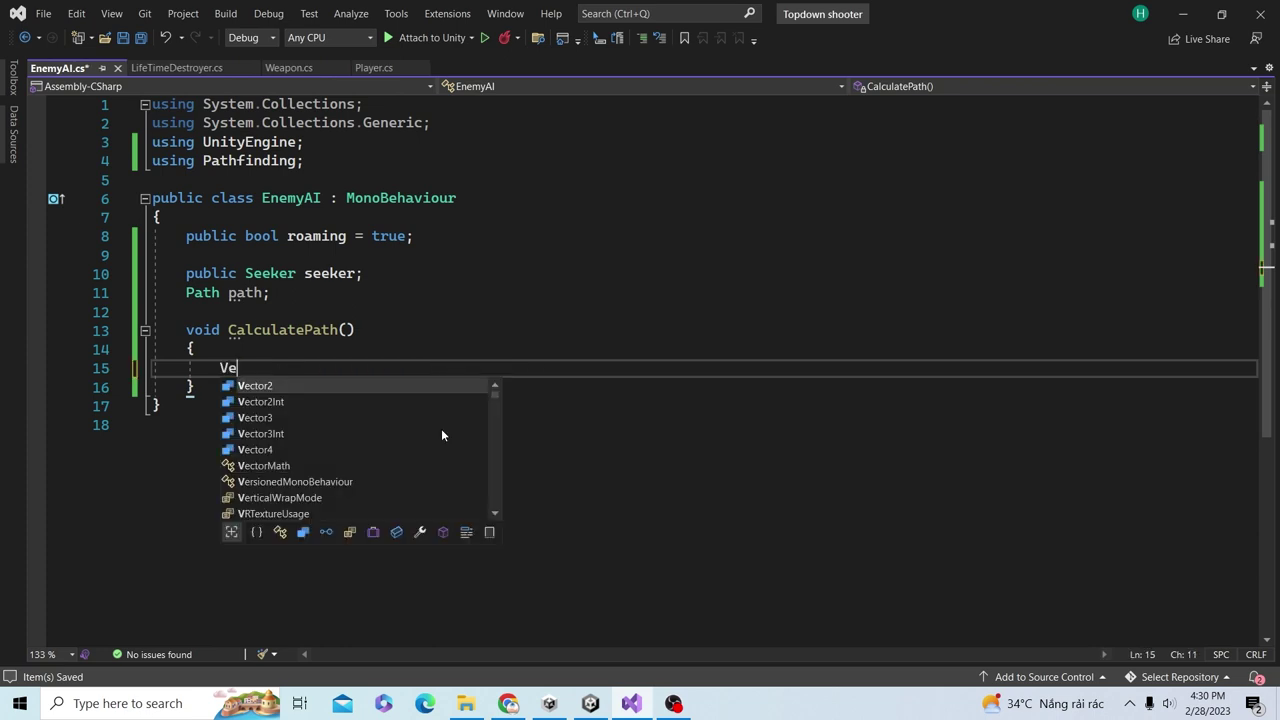
pyautogui.write('ctor2 tar')
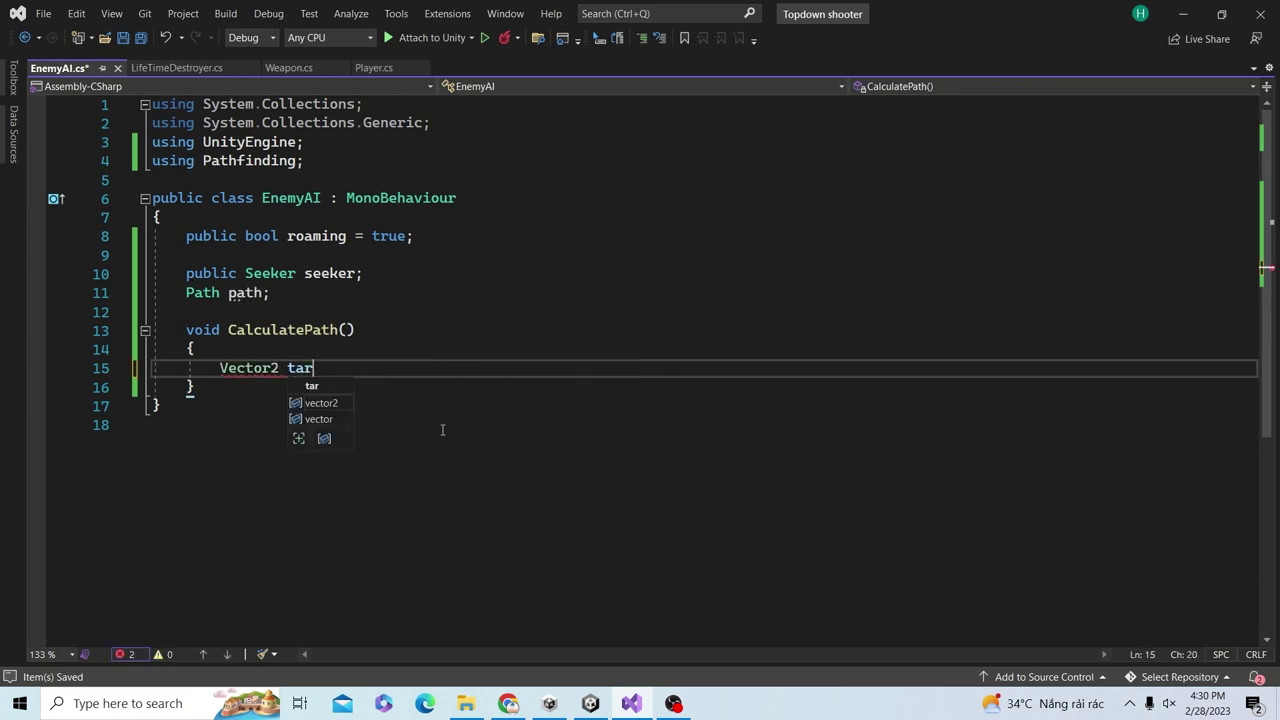
pyautogui.write('get =')
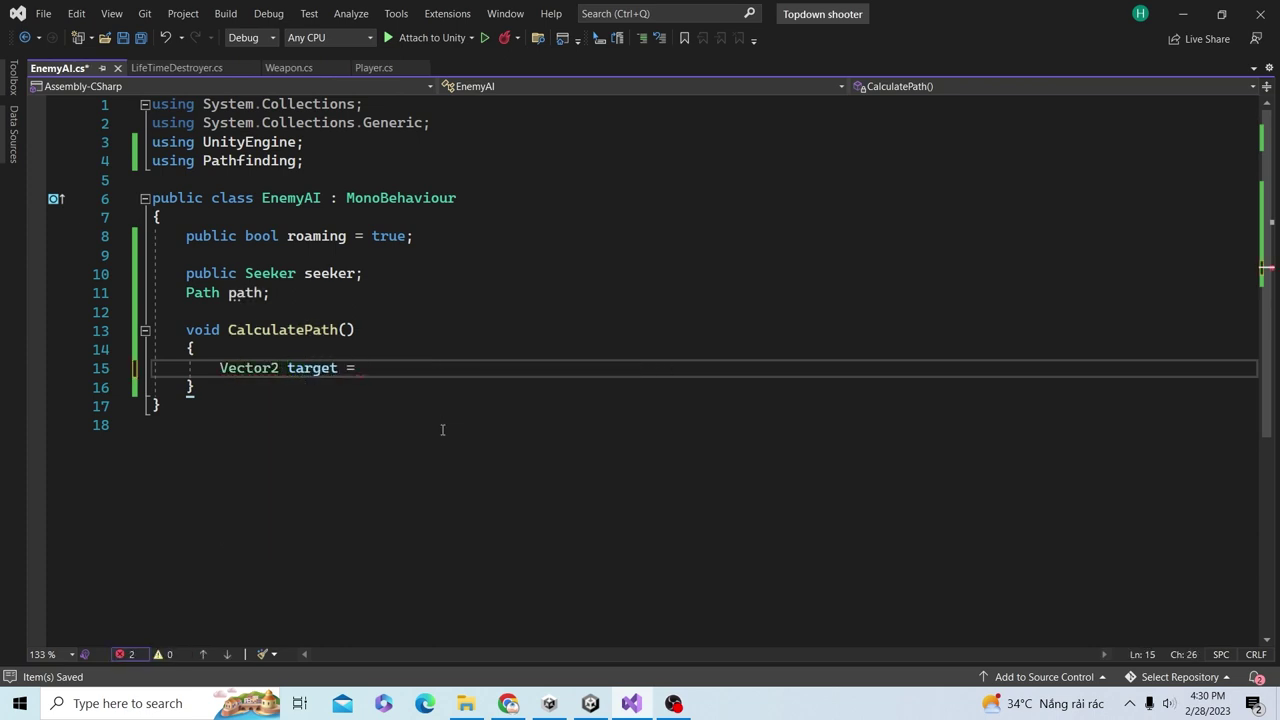
pyautogui.click(590, 703)
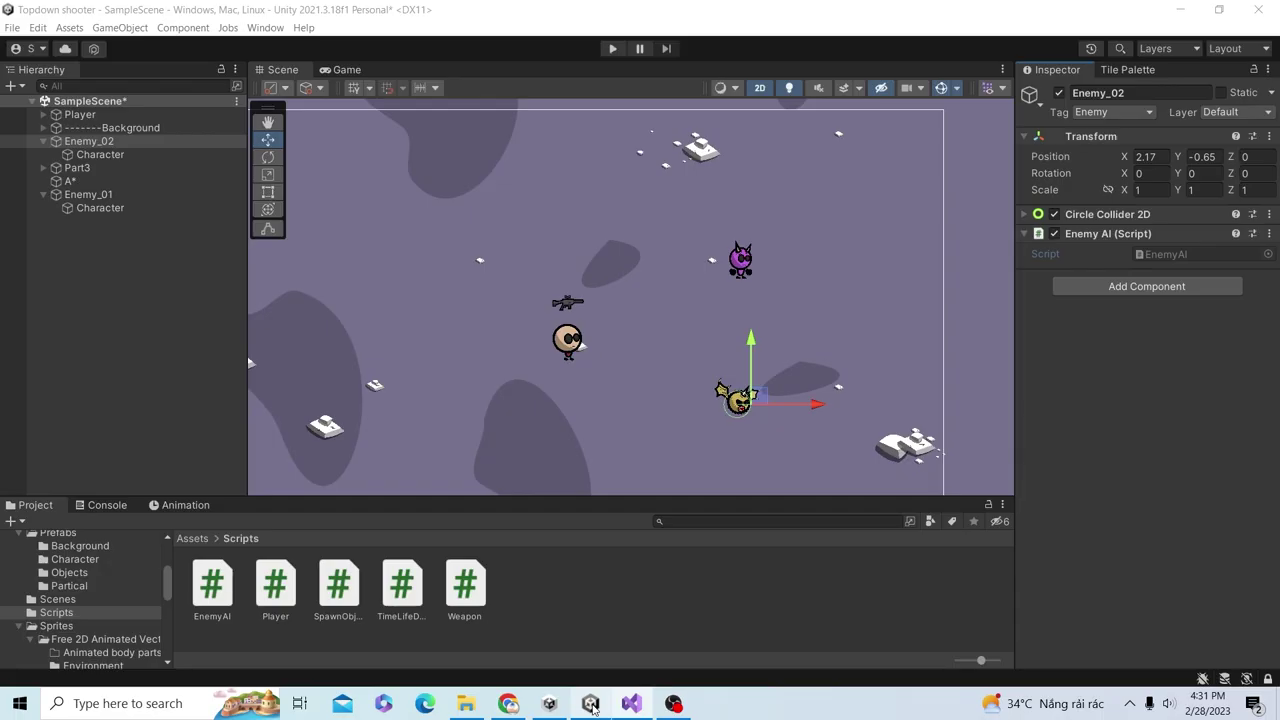
pyautogui.click(737, 276)
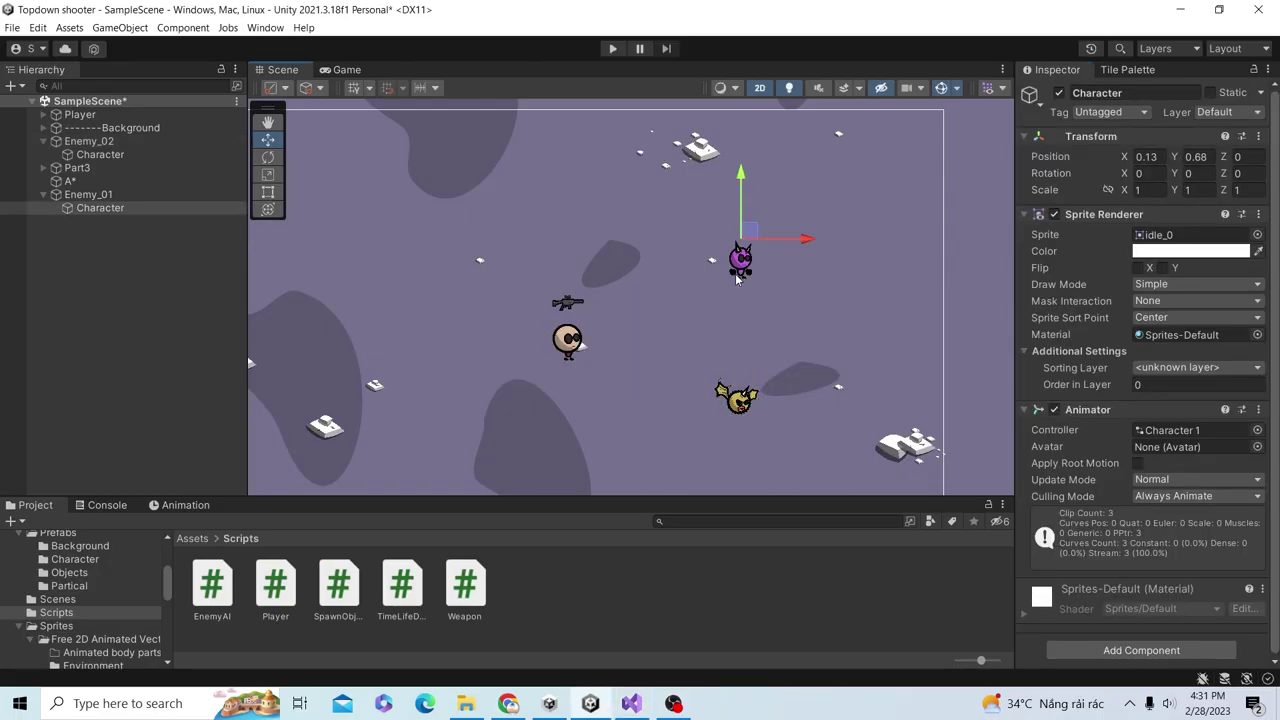
pyautogui.click(88, 194)
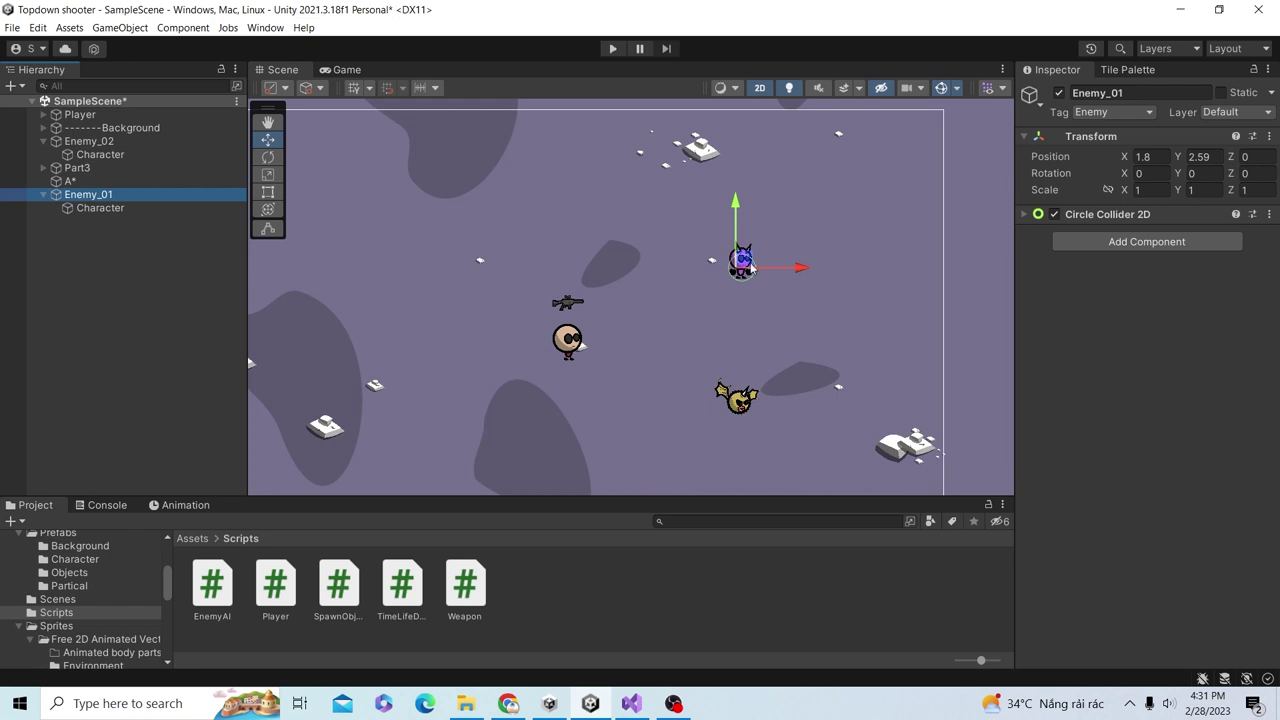
pyautogui.moveTo(740, 262); pyautogui.dragTo(735, 257)
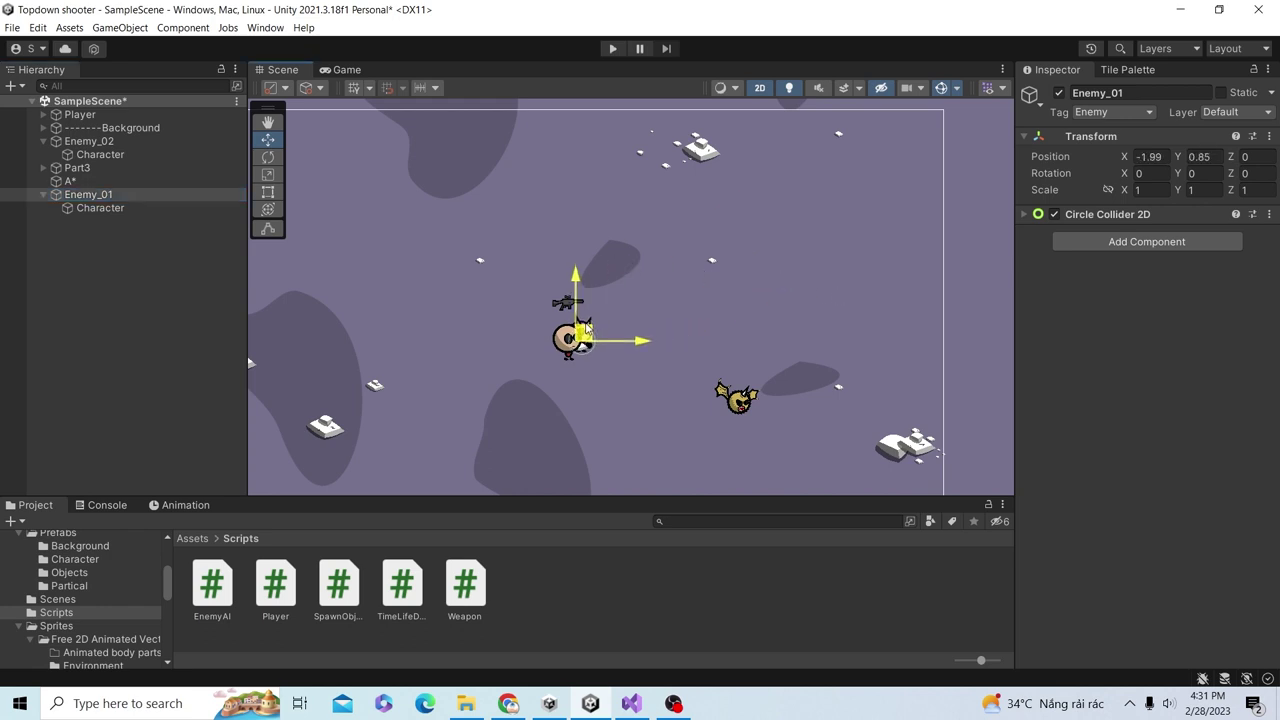
pyautogui.click(745, 408)
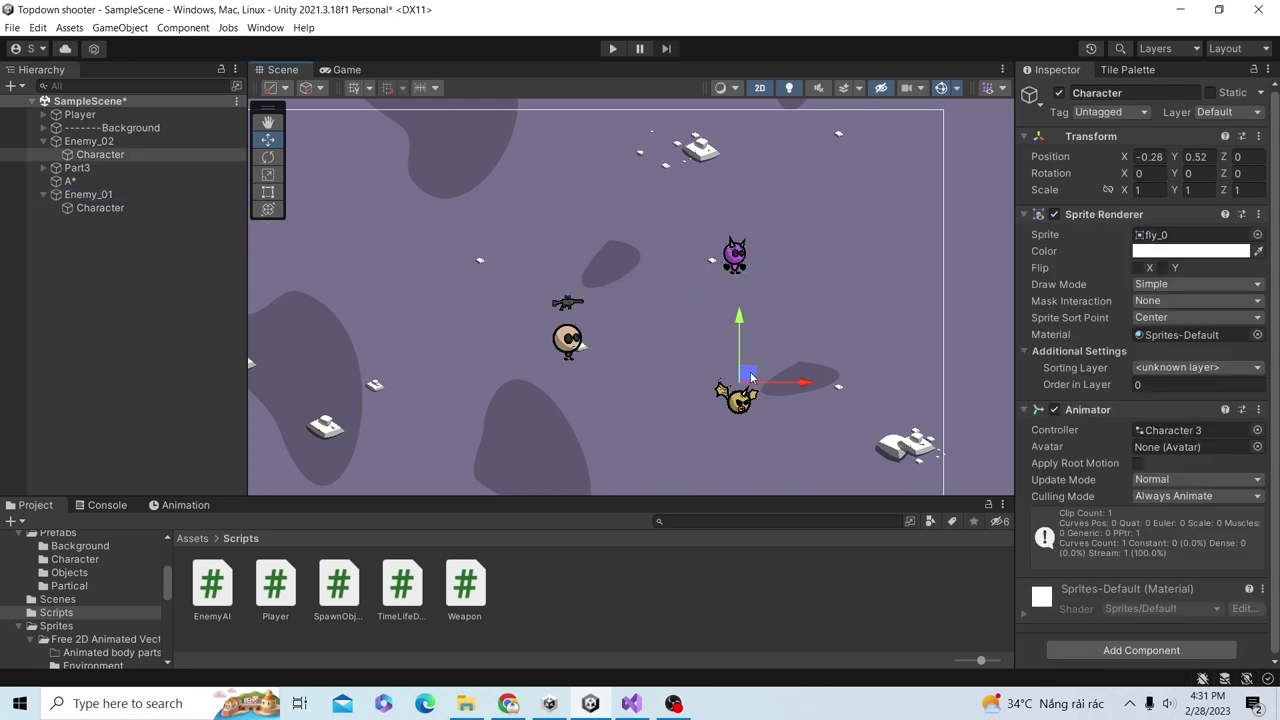
pyautogui.click(88, 141)
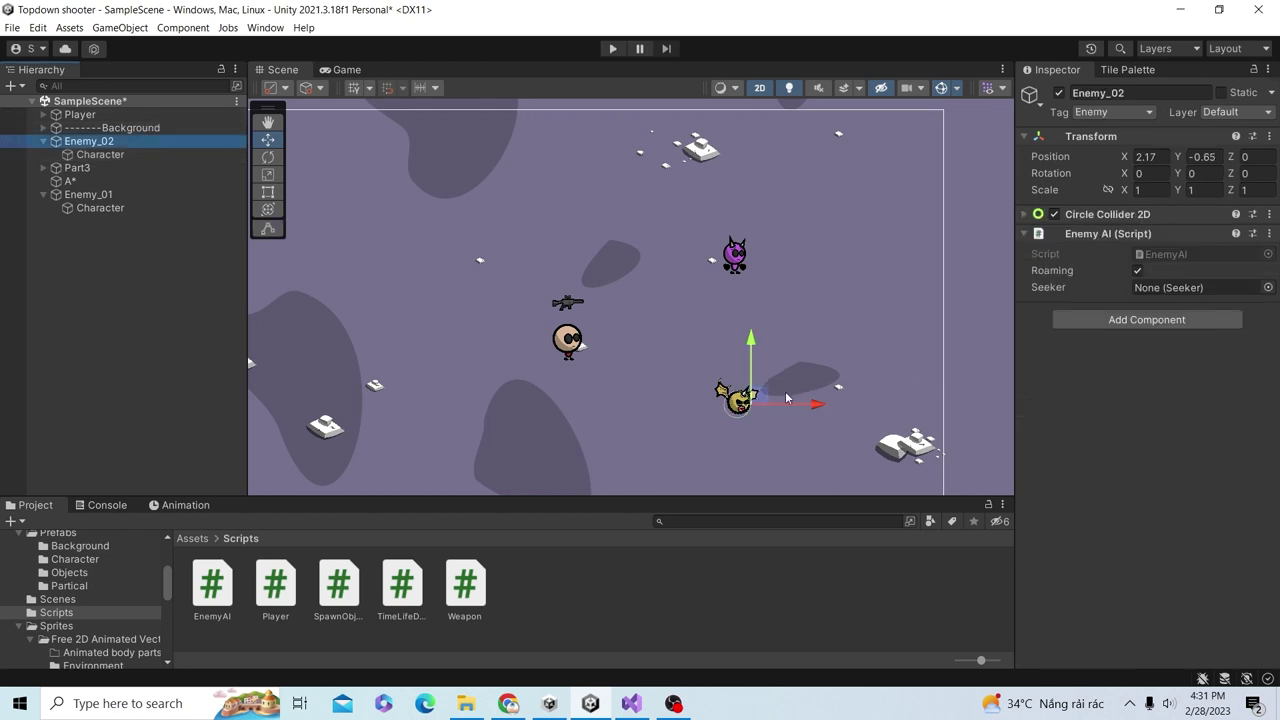
pyautogui.moveTo(786, 400)
pyautogui.mouseDown()
pyautogui.moveTo(594, 228)
pyautogui.moveTo(766, 400)
pyautogui.mouseUp()
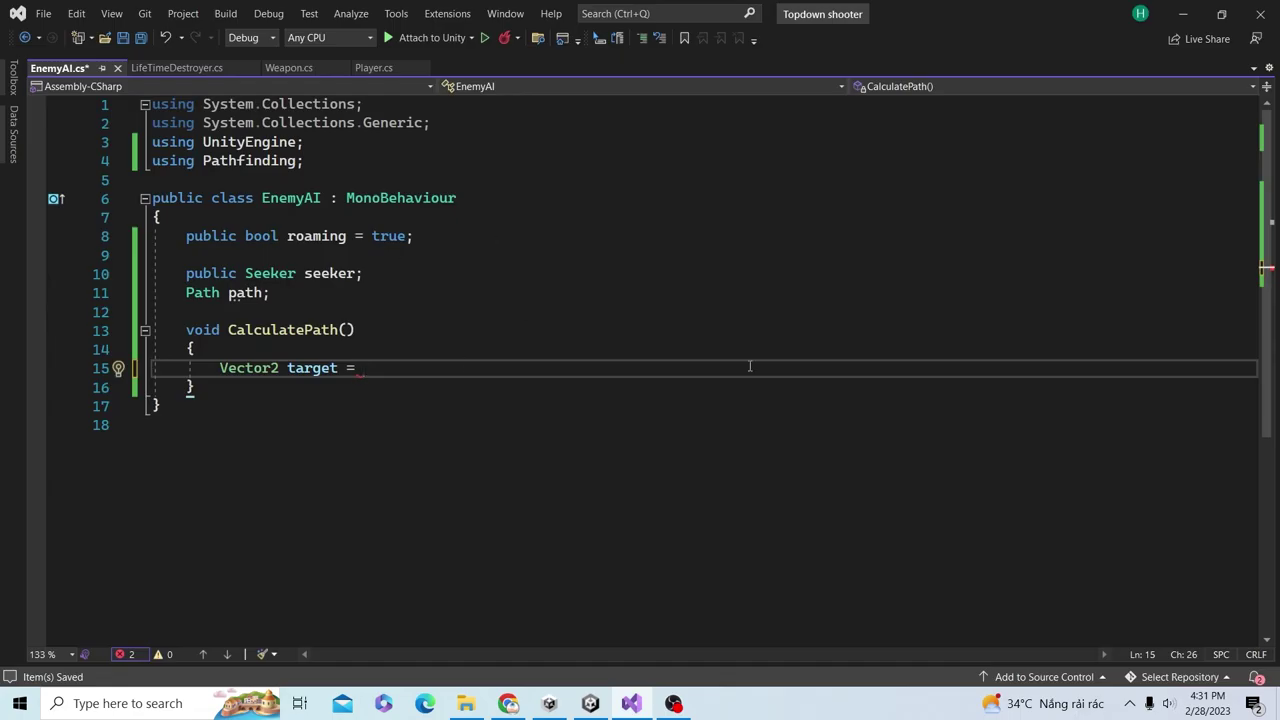
# - Add an empty void FindTarget() method below CalculatePath and save
pyautogui.click(314, 391)
pyautogui.press('Return')
pyautogui.press('Return')
pyautogui.write('void')
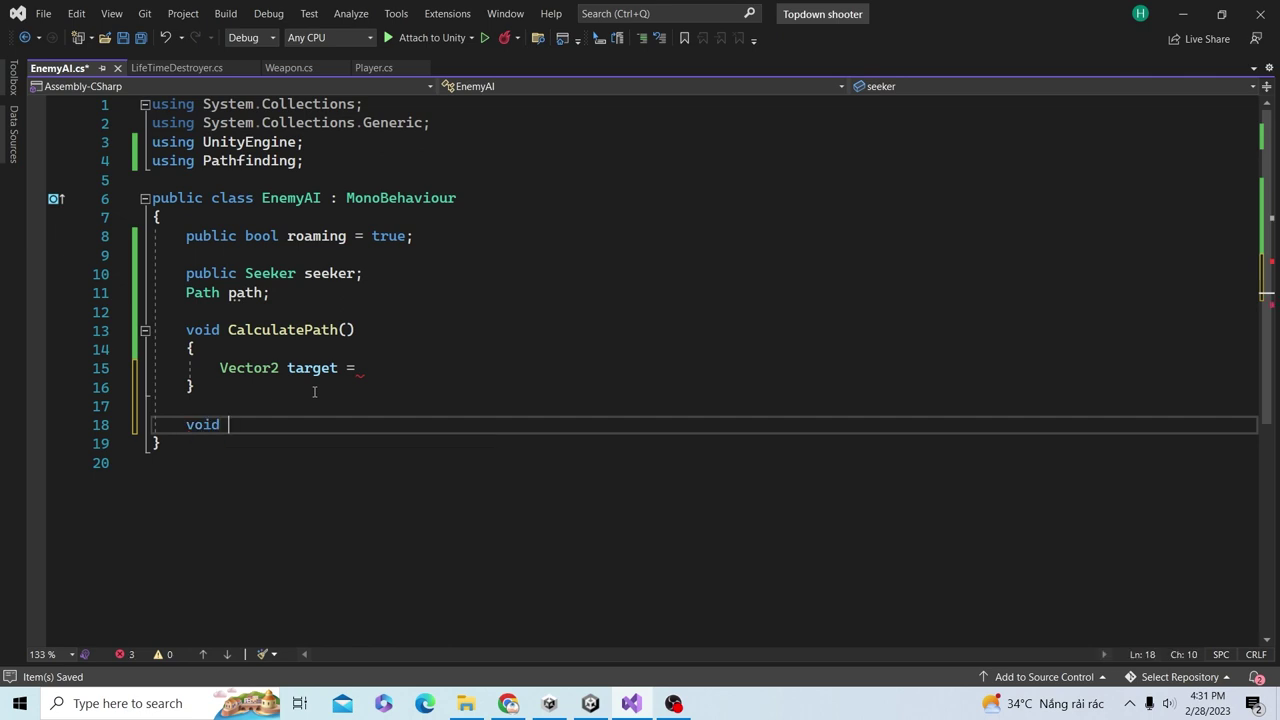
pyautogui.write(' FindTarget()')
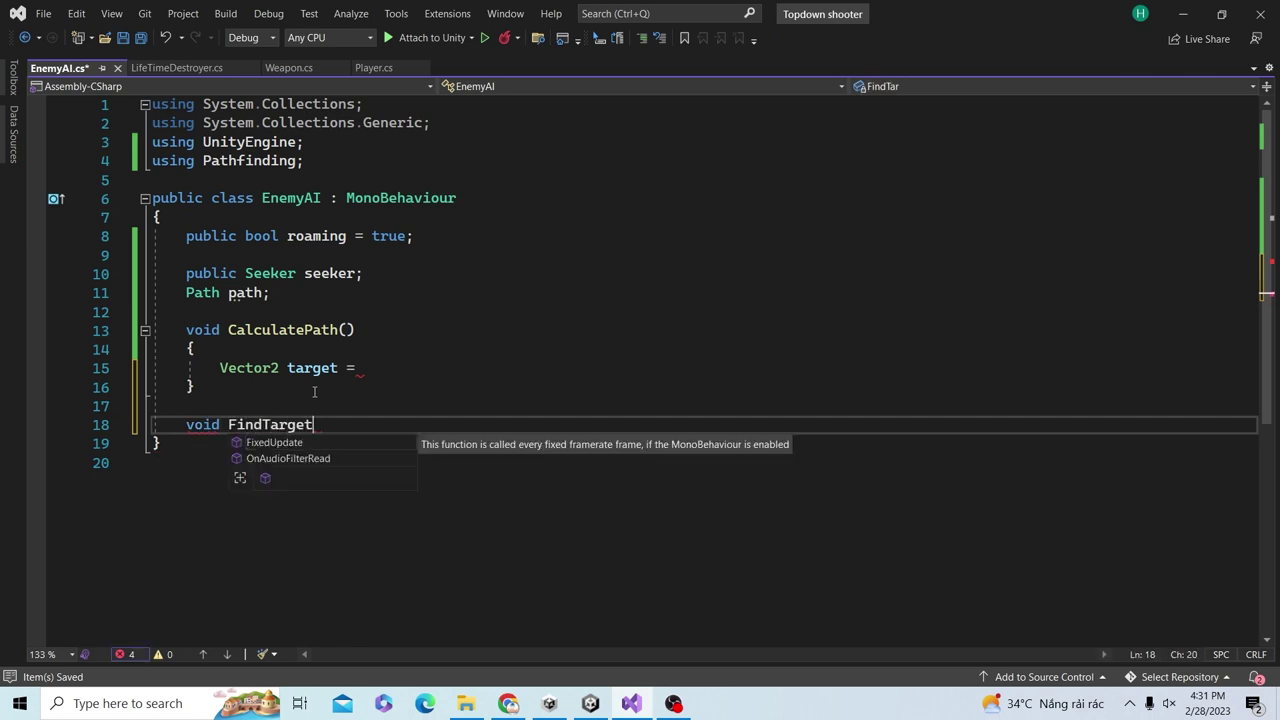
pyautogui.press('Return')
pyautogui.write('{')
pyautogui.press('Return')
pyautogui.hotkey('ctrl', 's')
# - Make FindTarget return Vector2 and complete 'target = FindTarget();' in CalculatePath
pyautogui.doubleClick(213, 427)
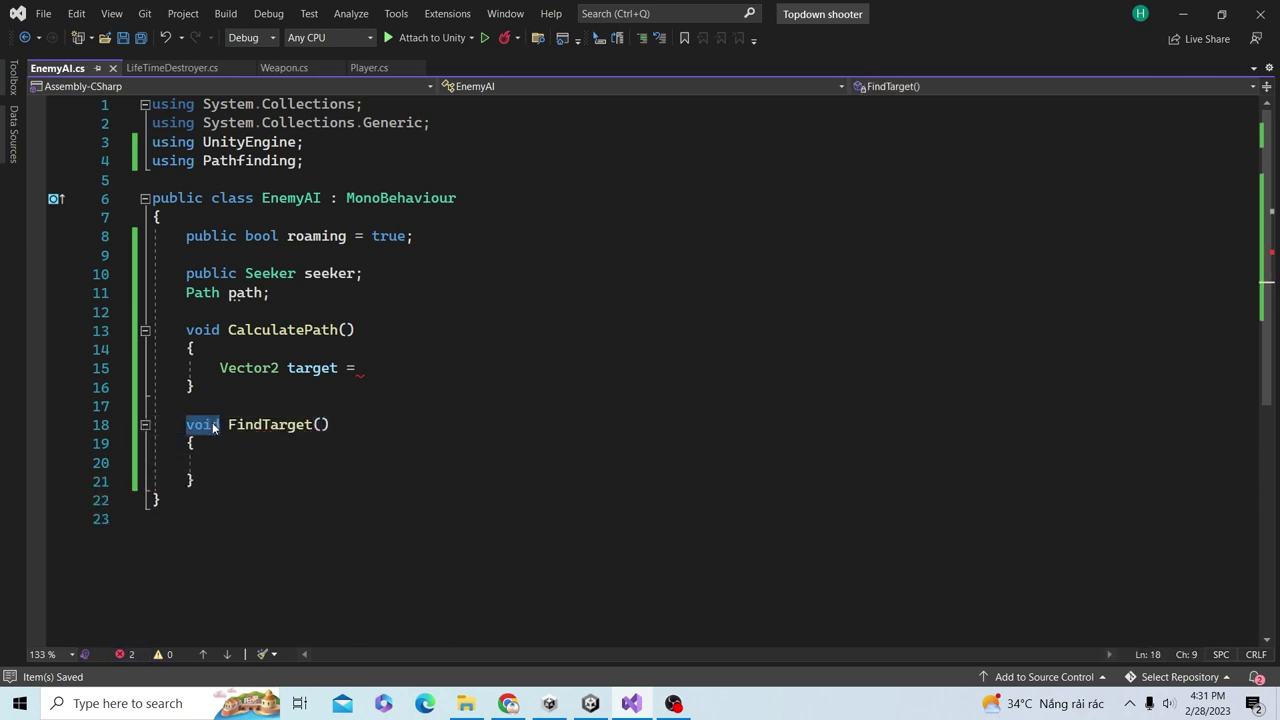
pyautogui.write('Vec')
pyautogui.press('Escape')
pyautogui.press('BackSpace')
pyautogui.press('BackSpace')
pyautogui.press('BackSpace')
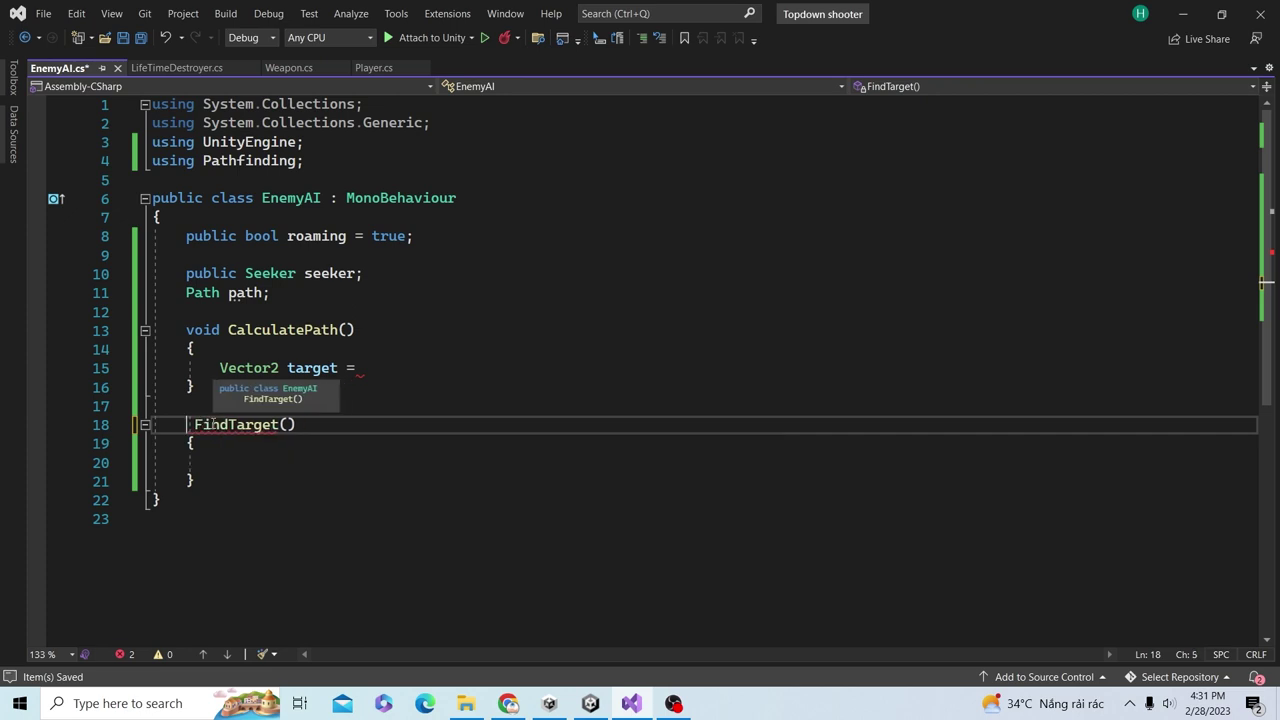
pyautogui.write('Vec')
pyautogui.press('Tab')
pyautogui.hotkey('ctrl', 's')
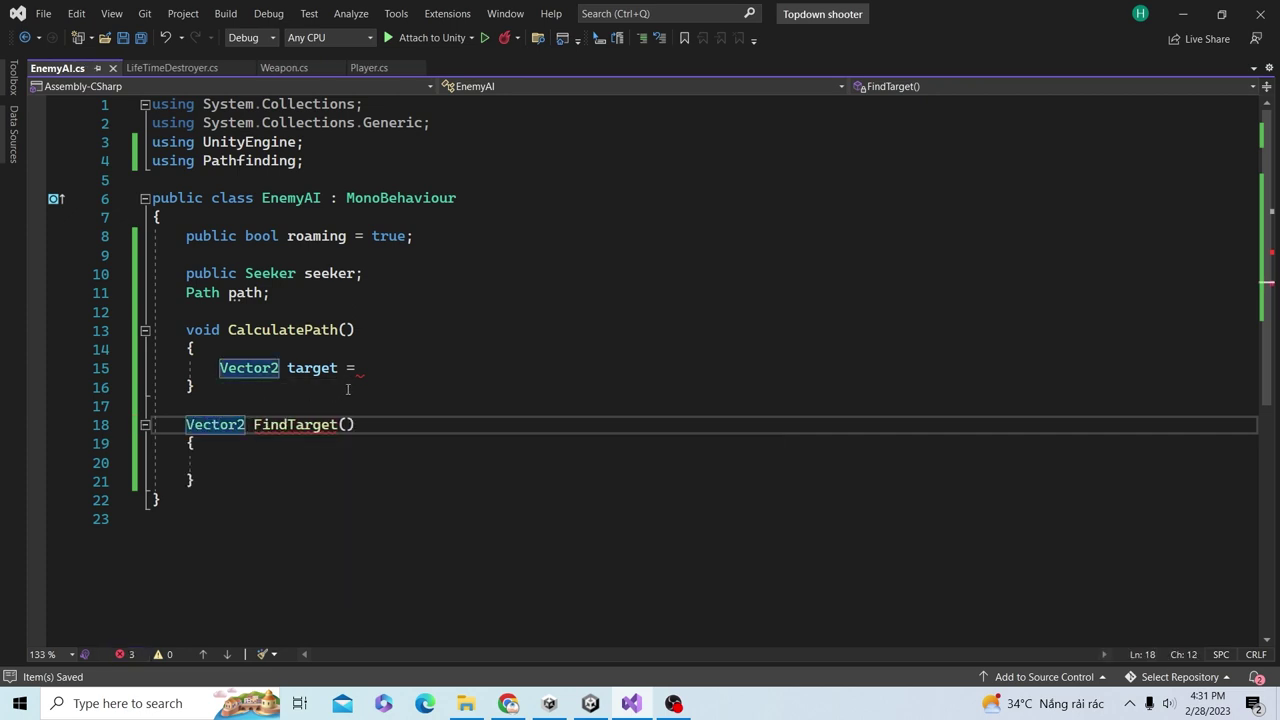
pyautogui.click(377, 368)
pyautogui.write('FindTarget')
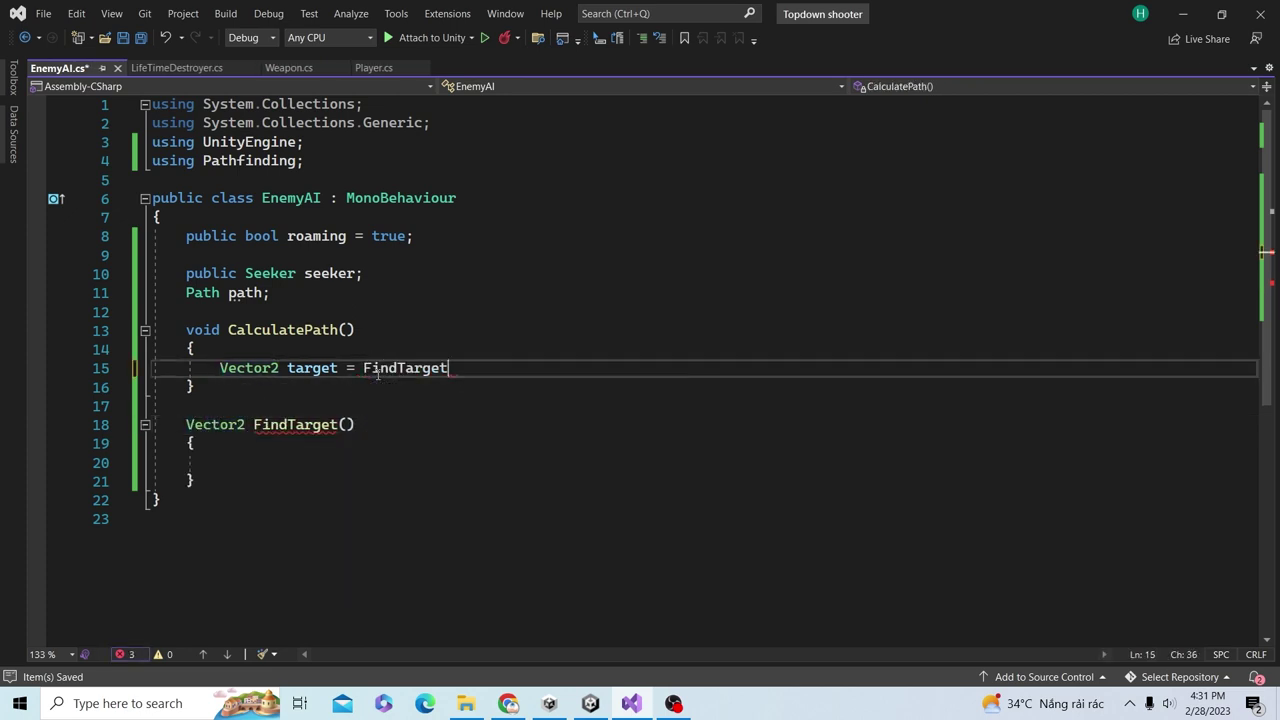
pyautogui.write('();')
pyautogui.press('Down')
pyautogui.press('Down')
pyautogui.press('Down')
# - In FindTarget, store FindObjectOfType<Player>().transform.position in Vector3 playerPos and save
pyautogui.hotkey('ctrl', 'space')
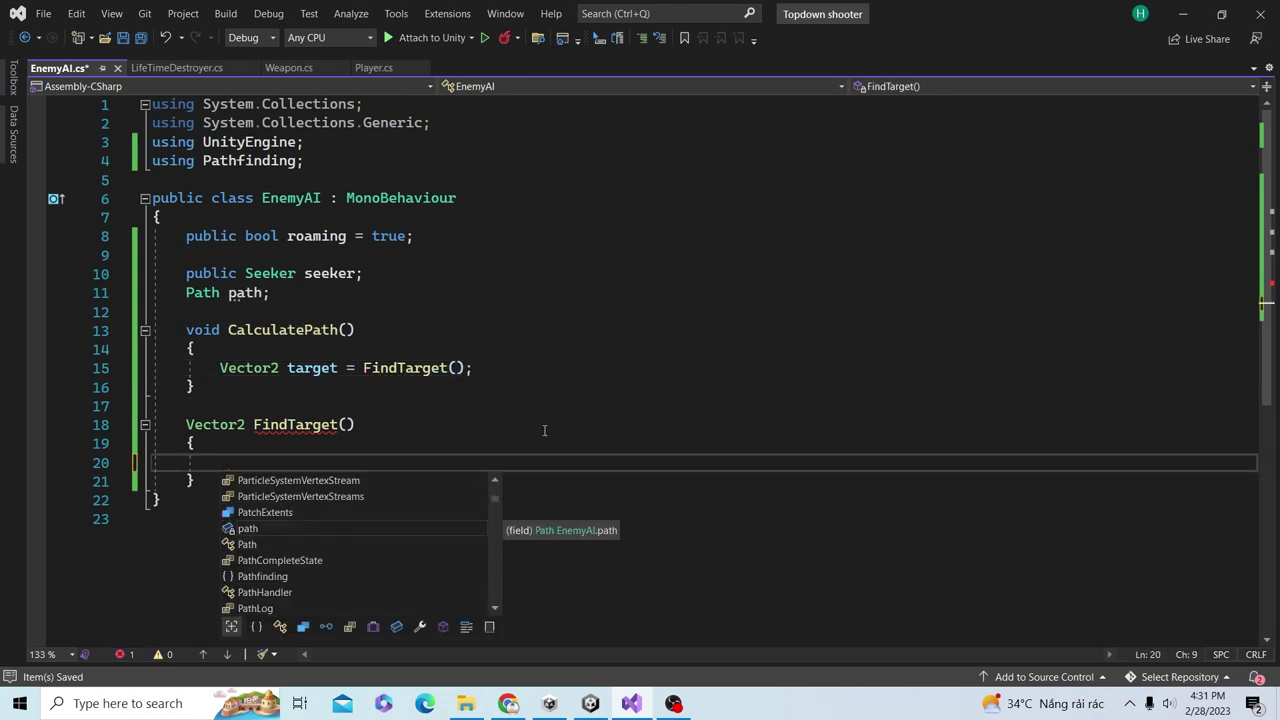
pyautogui.write('tran')
pyautogui.press('BackSpace')
pyautogui.press('BackSpace')
pyautogui.press('BackSpace')
pyautogui.press('BackSpace')
pyautogui.write('ve')
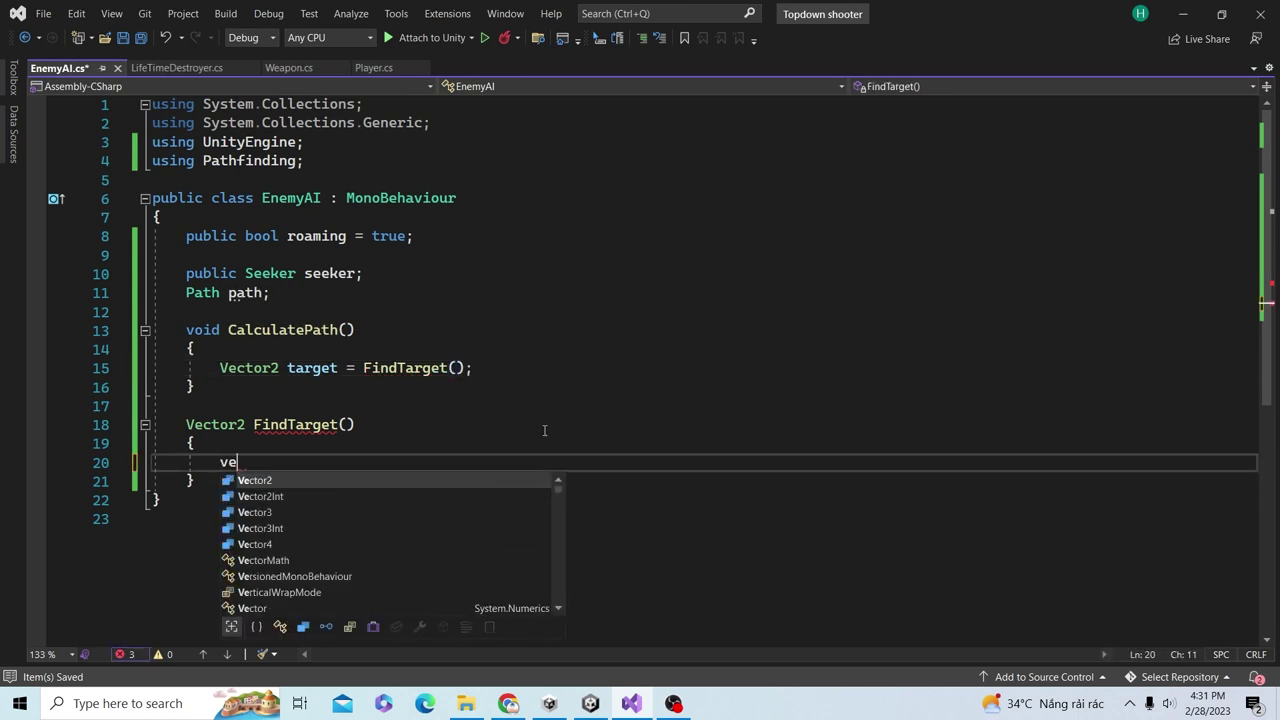
pyautogui.write('c')
pyautogui.press('Tab')
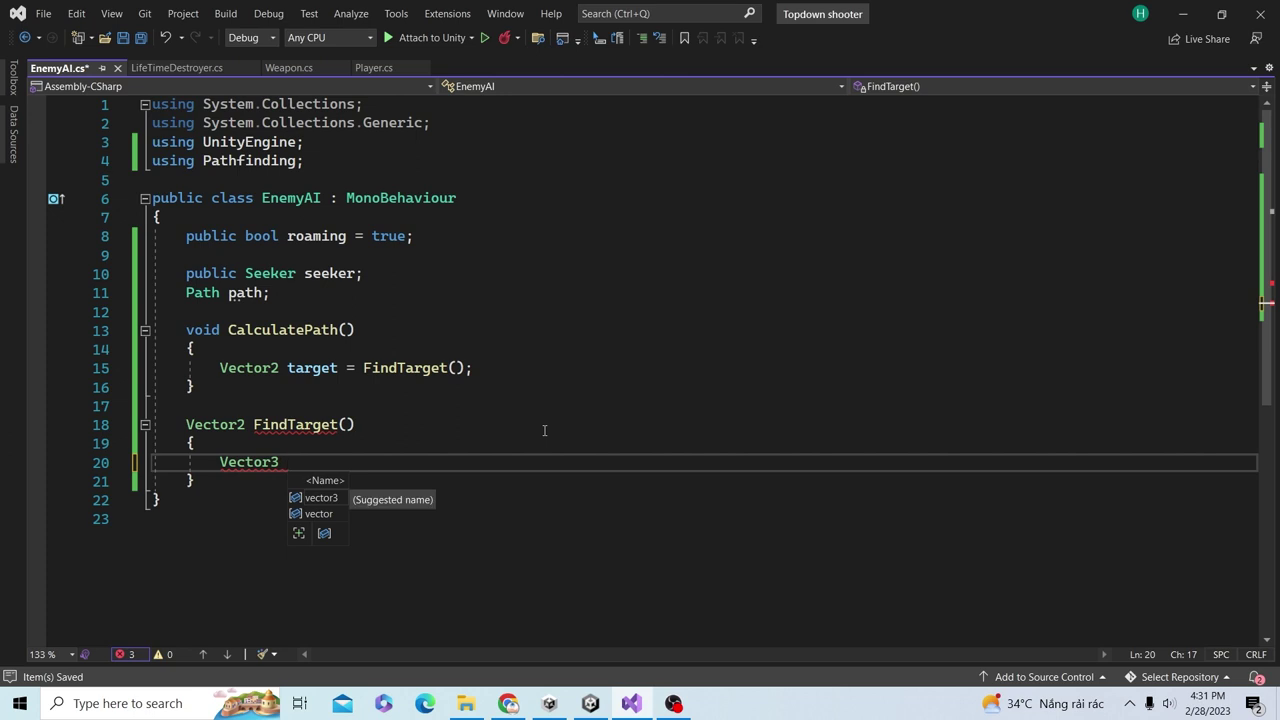
pyautogui.write('playerP')
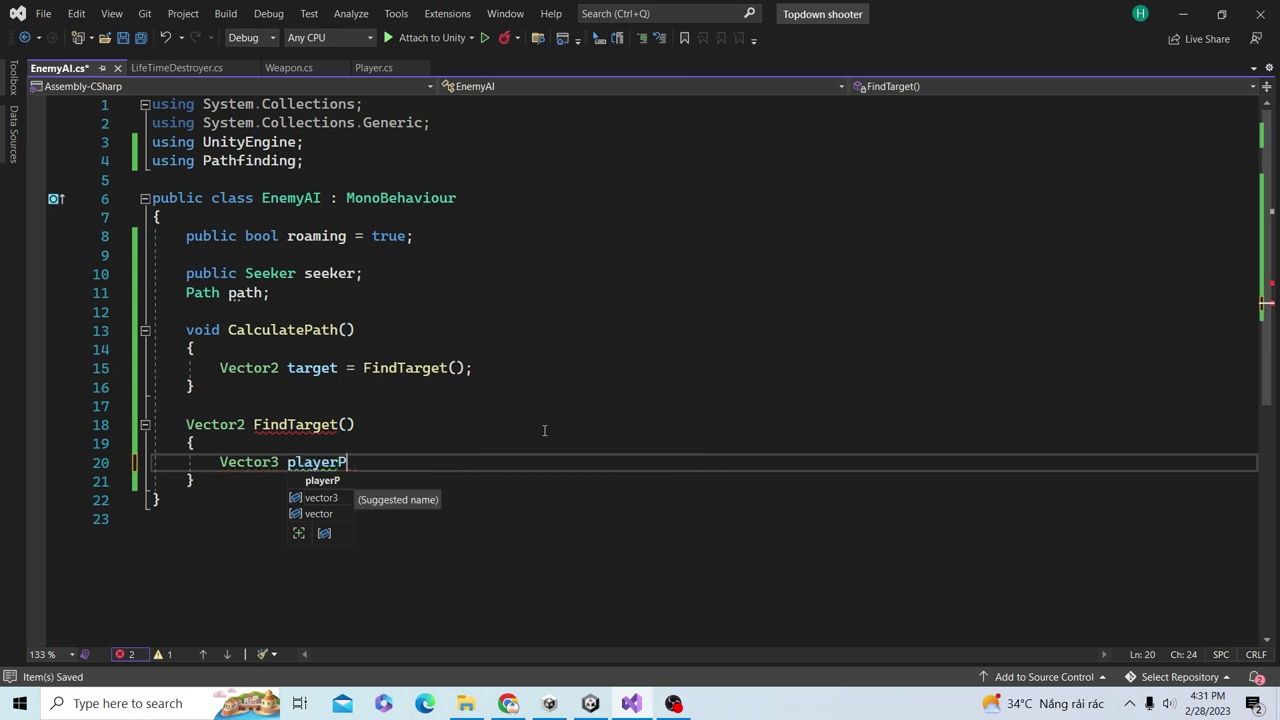
pyautogui.write('os = ')
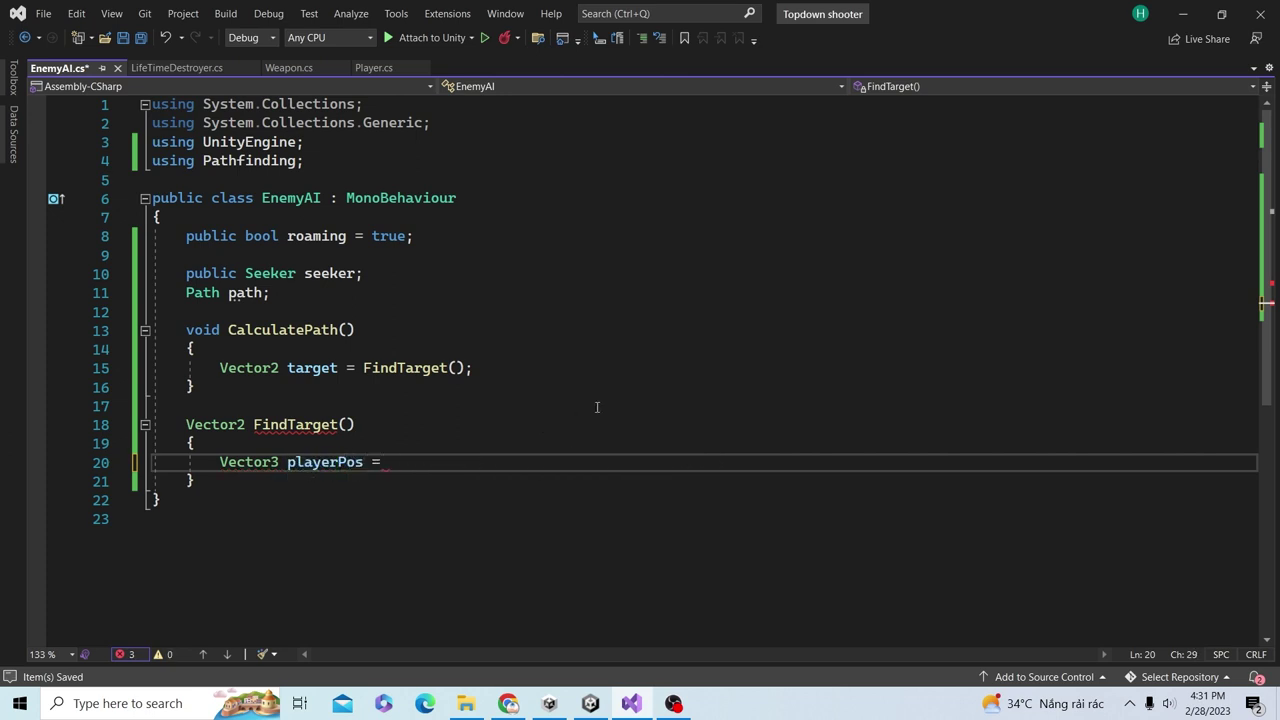
pyautogui.write('find')
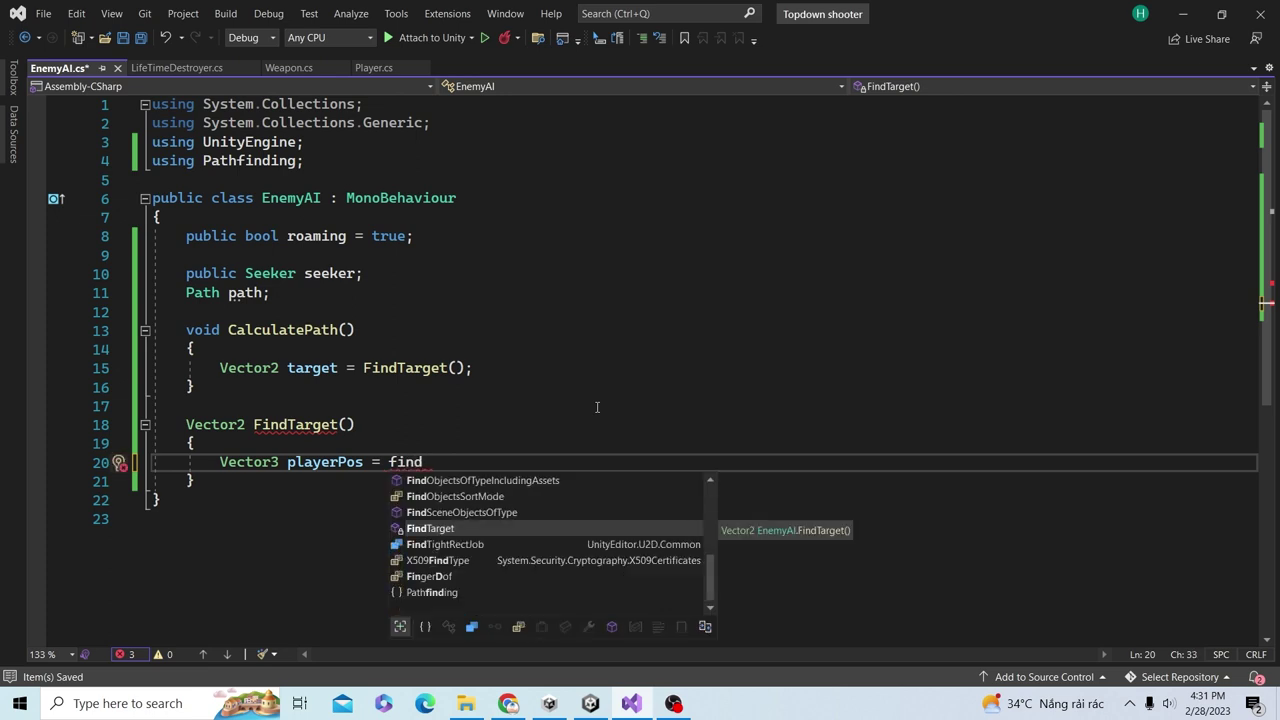
pyautogui.write('of')
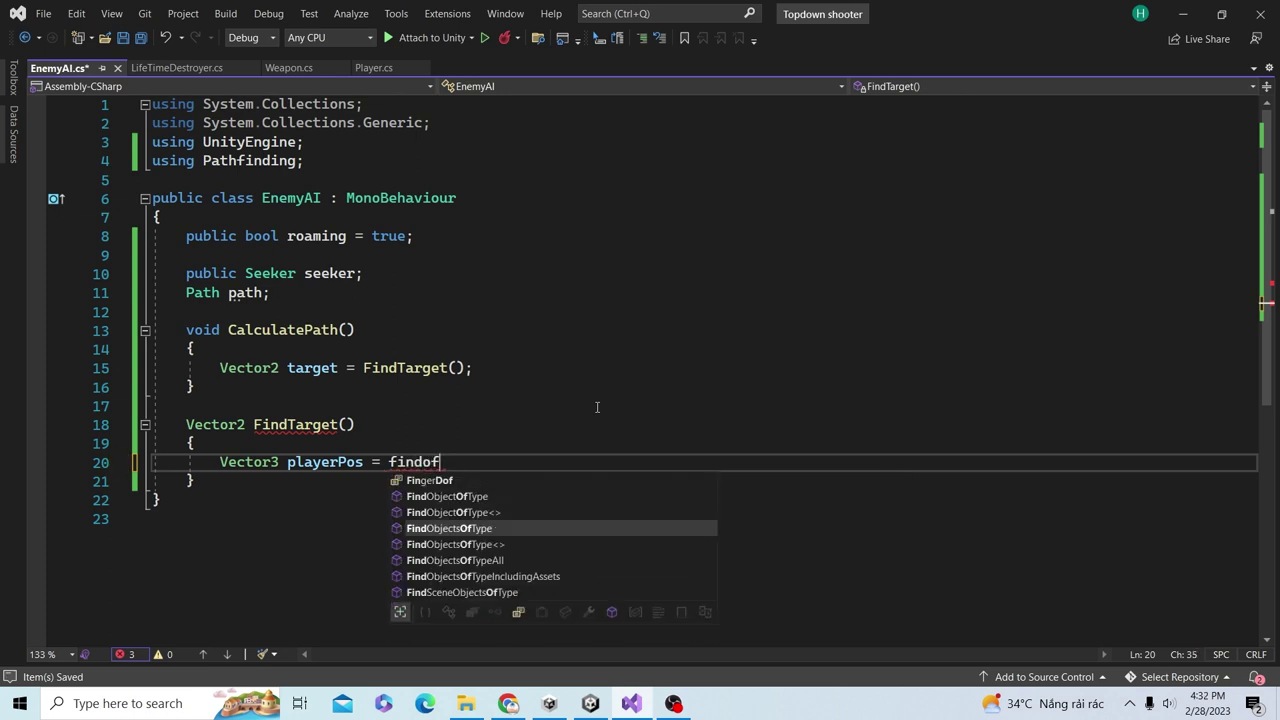
pyautogui.press('Up')
pyautogui.press('Tab')
pyautogui.write('<P')
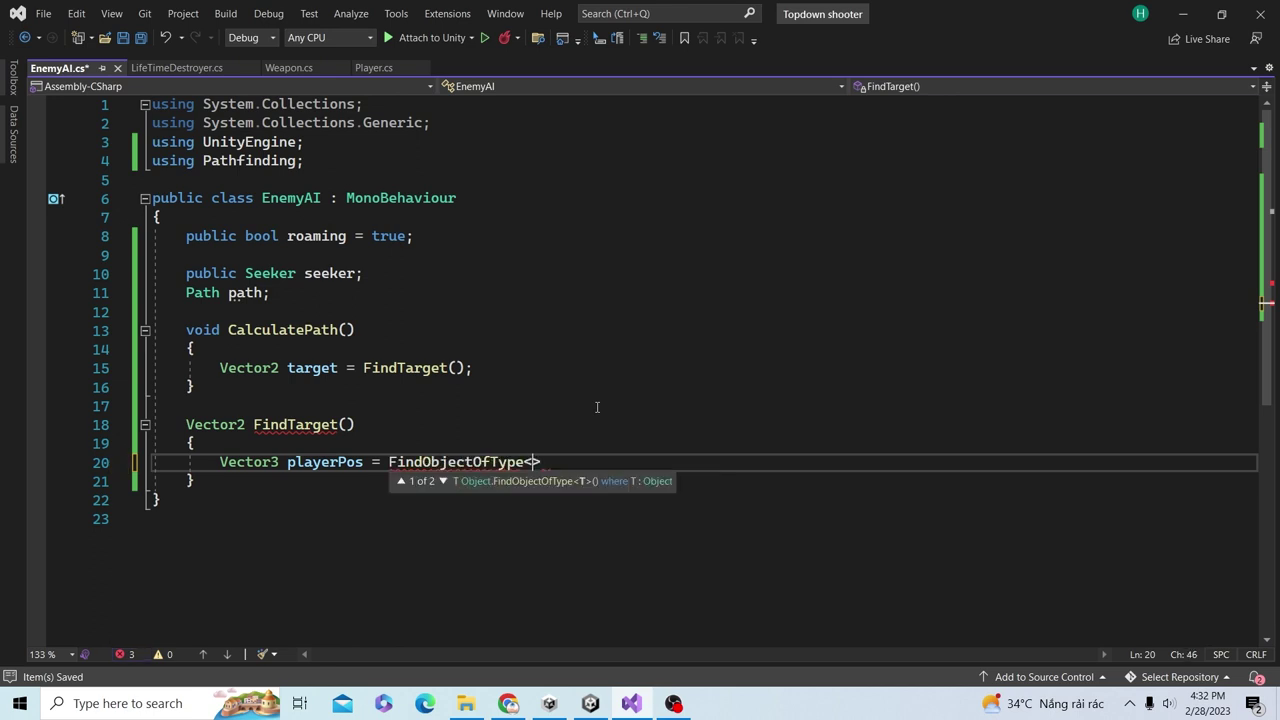
pyautogui.write('lay')
pyautogui.press('Tab')
pyautogui.write('>().')
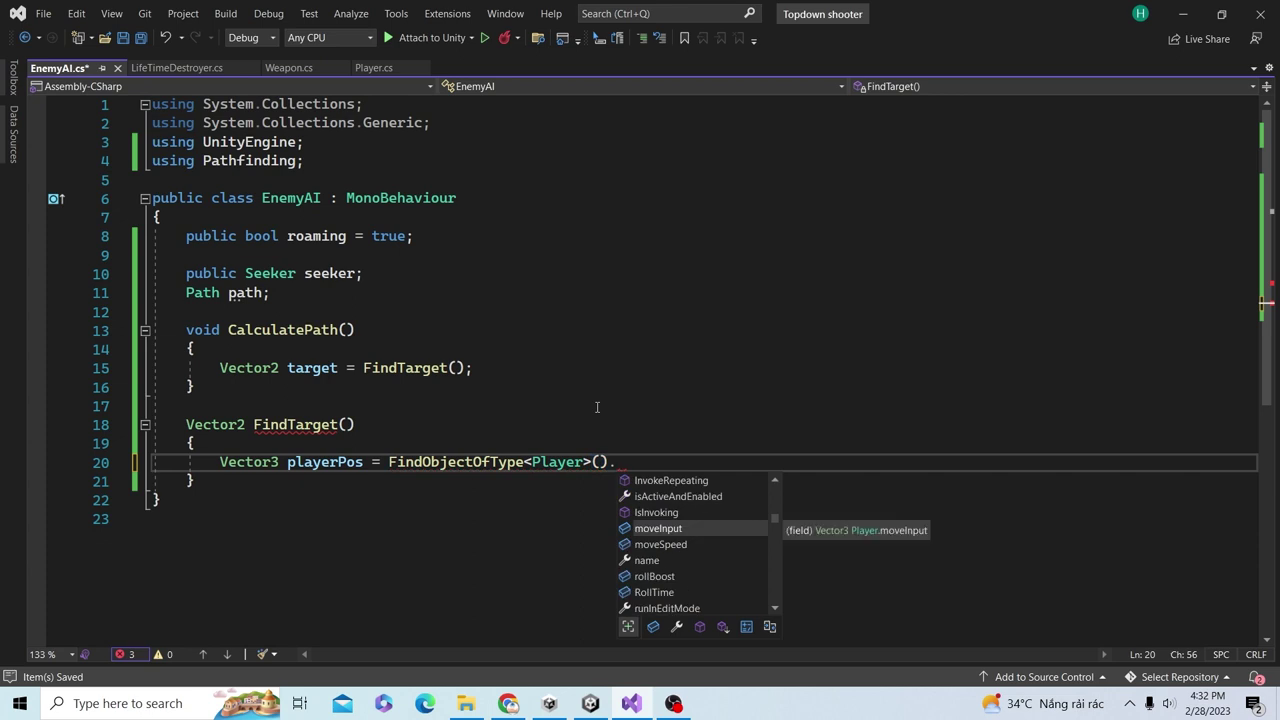
pyautogui.write('transform')
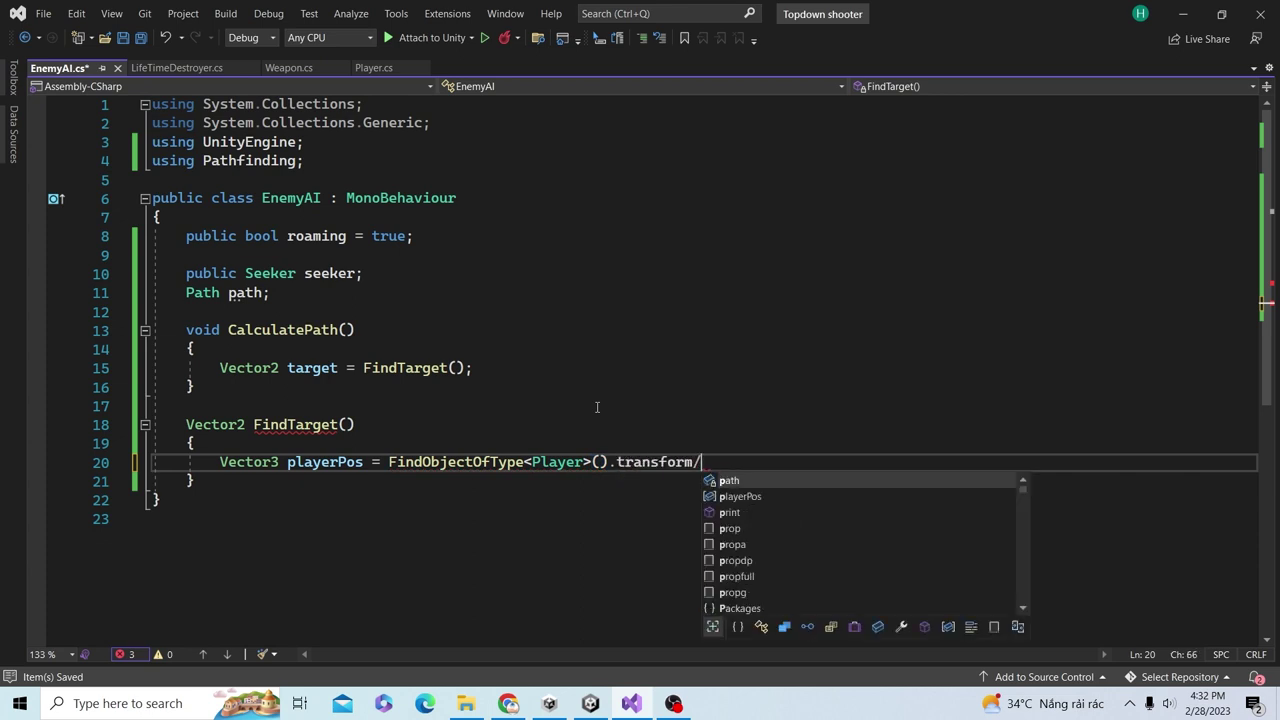
pyautogui.write(".position'")
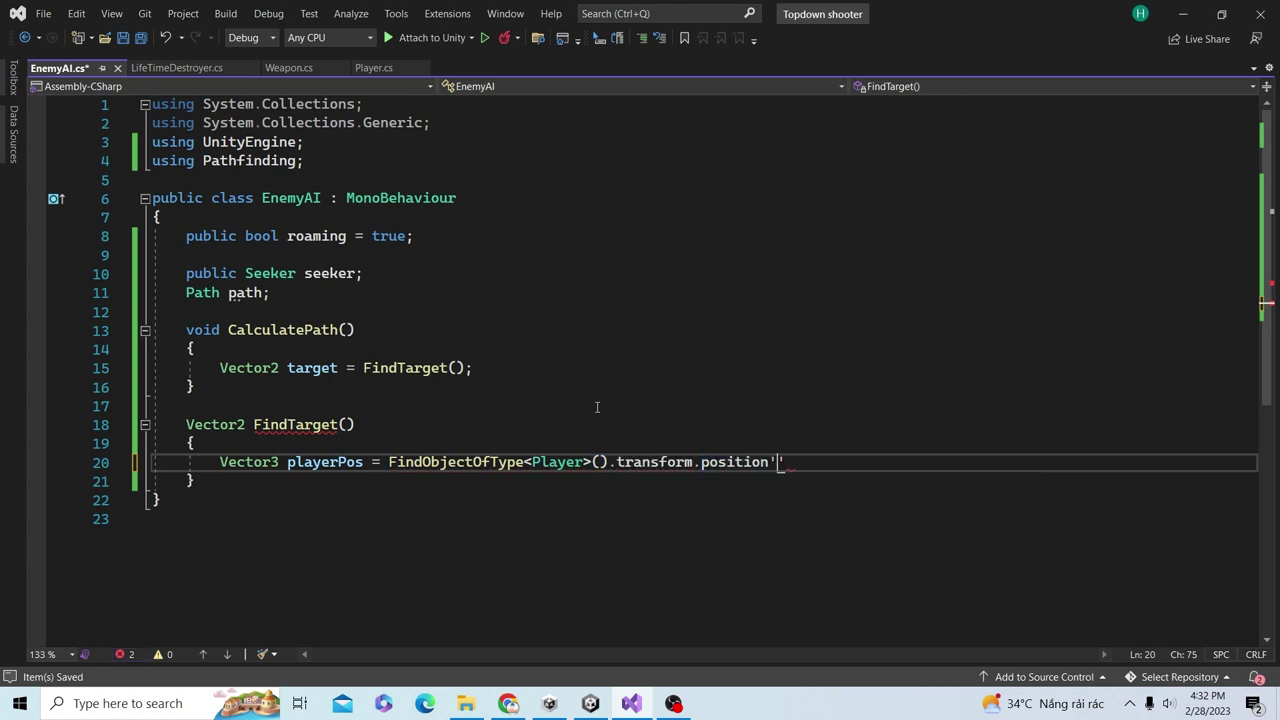
pyautogui.press('BackSpace')
pyautogui.write(';')
pyautogui.hotkey('ctrl', 's')
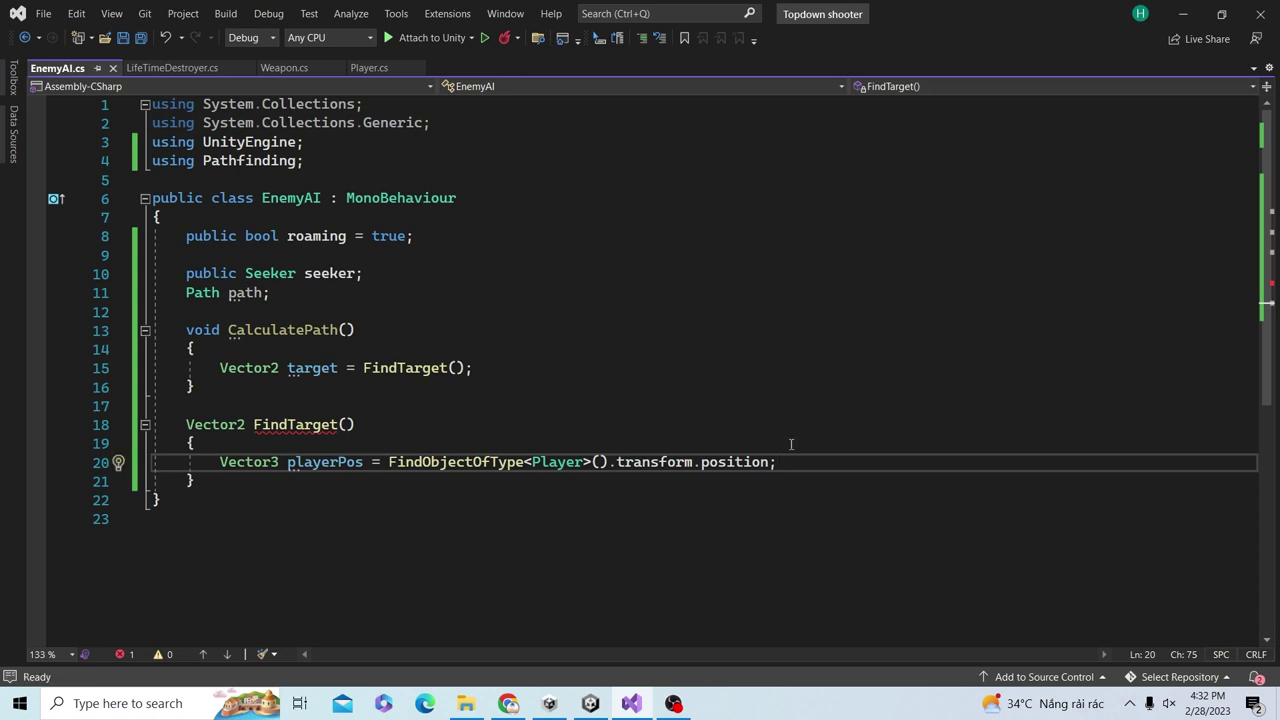
pyautogui.press('Return')
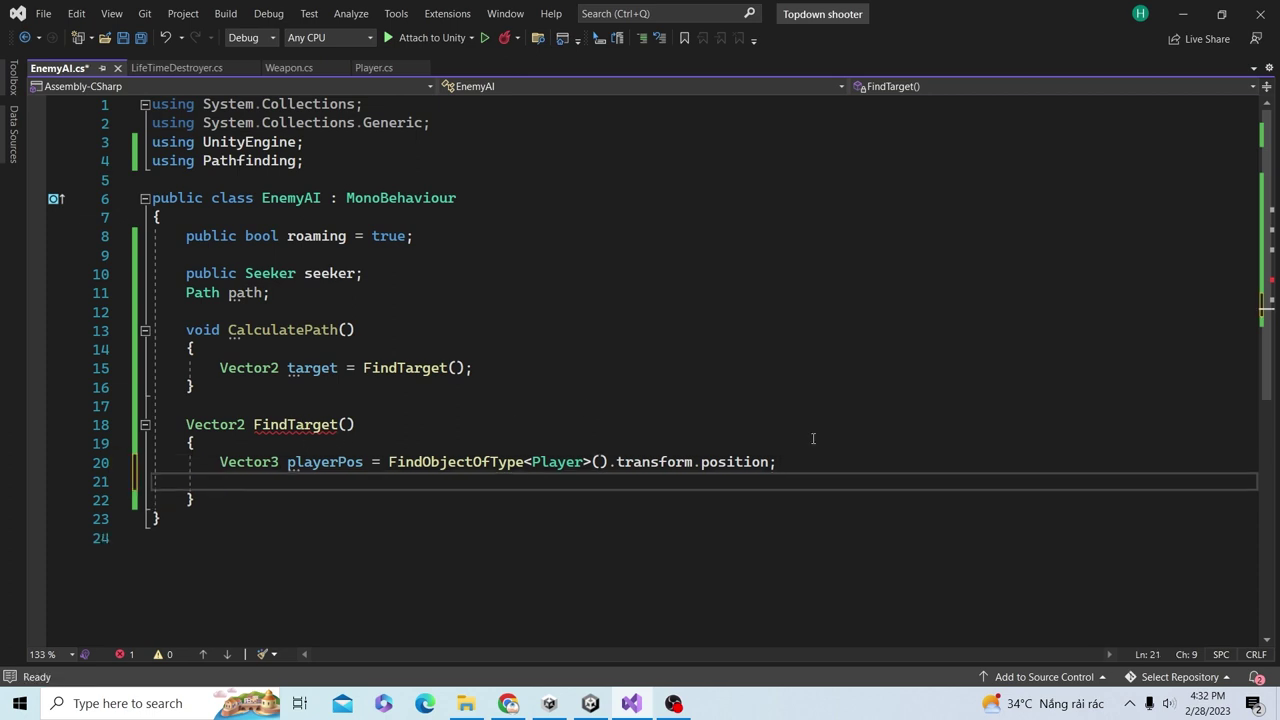
# - Write an empty 'if (roaming == true) { } else { }' block in FindTarget and save
pyautogui.click(323, 236)
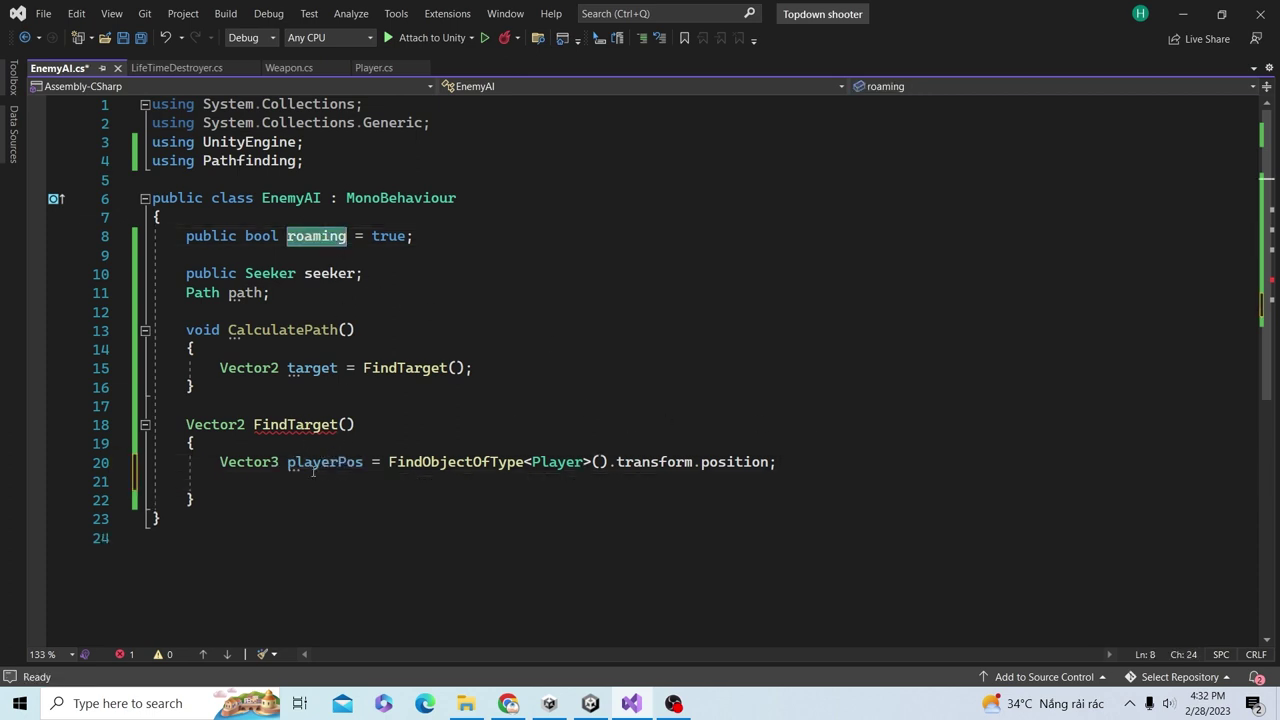
pyautogui.click(313, 476)
pyautogui.write('if (roaming')
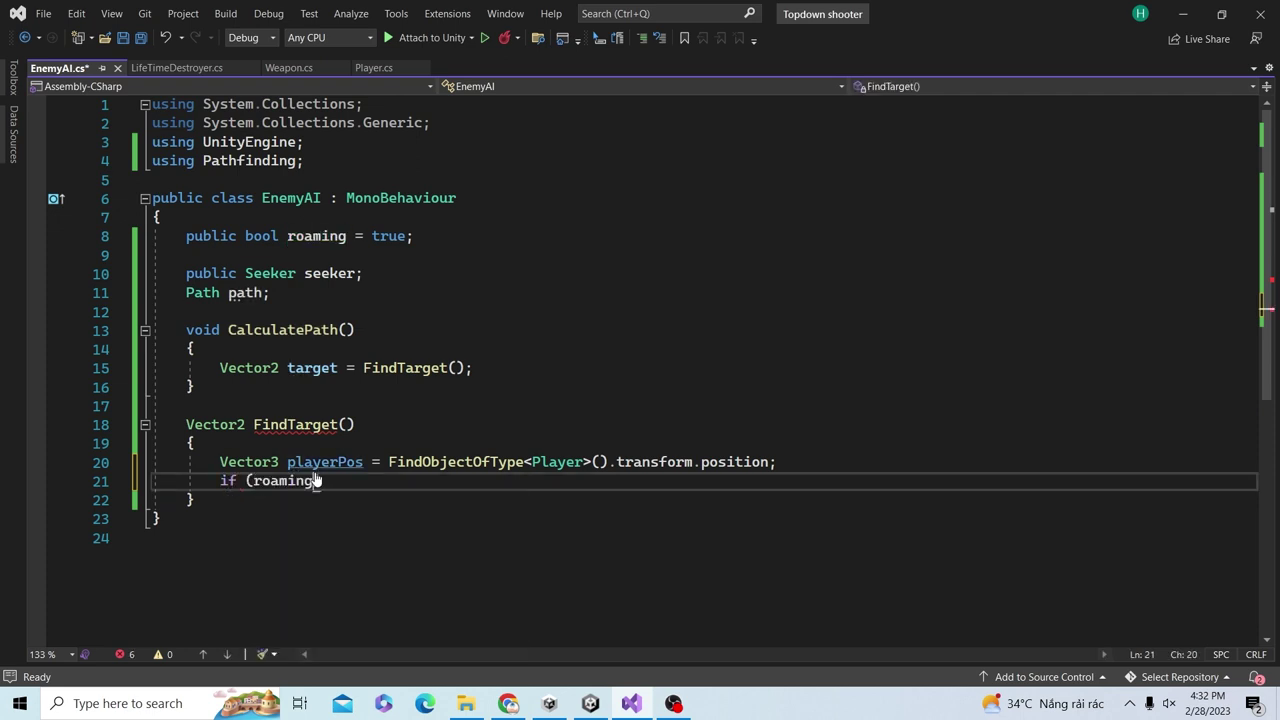
pyautogui.write(' == tru')
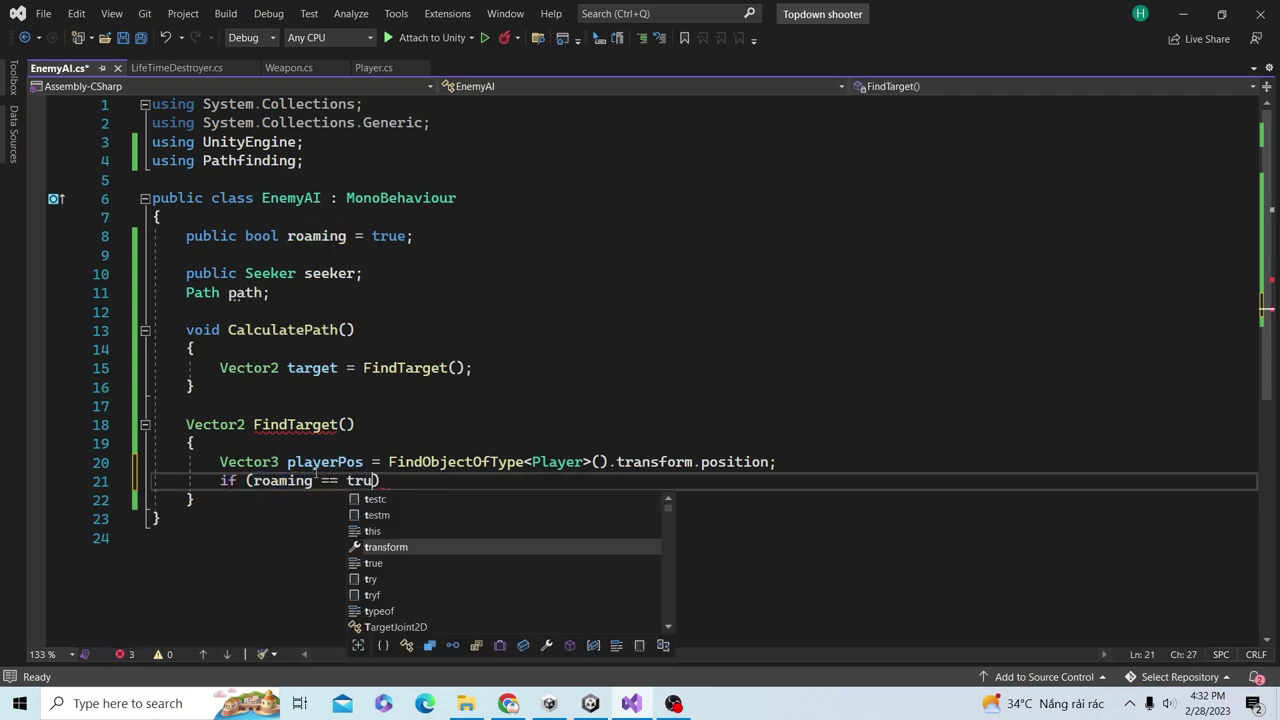
pyautogui.write('e')
pyautogui.press('Return')
pyautogui.write('{')
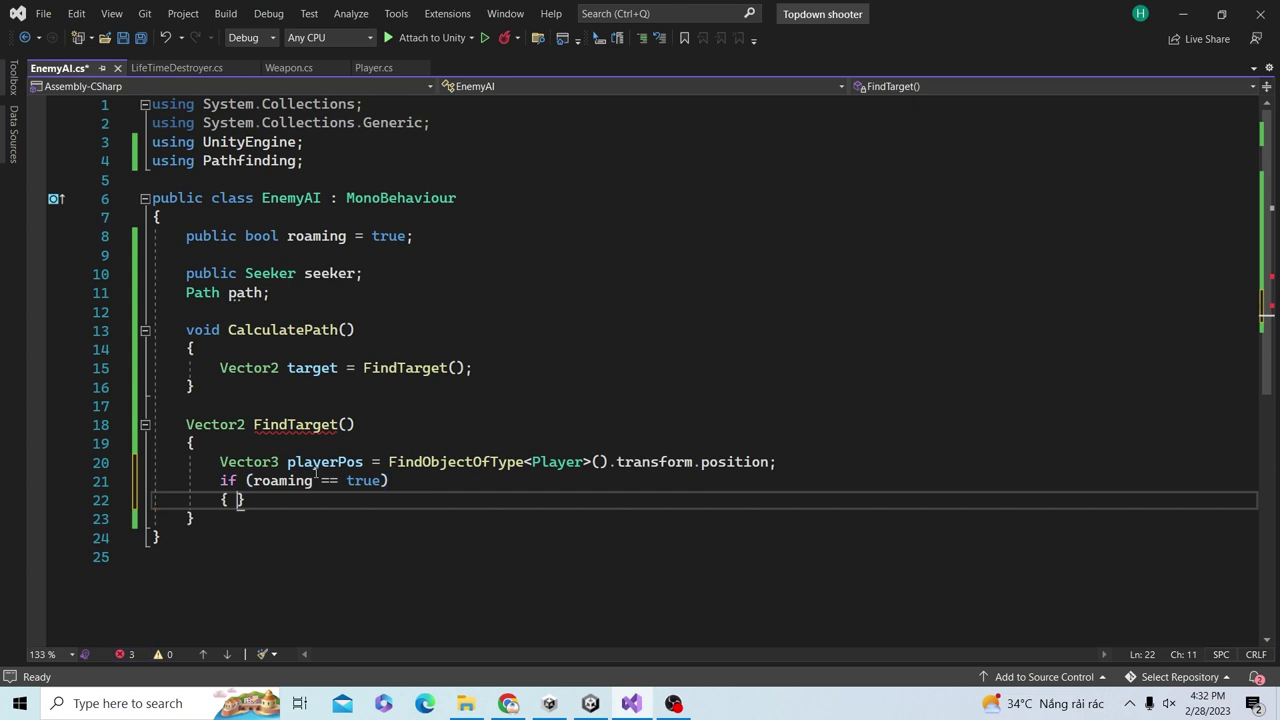
pyautogui.press('Return')
pyautogui.press('Down')
pyautogui.press('Return')
pyautogui.write('else')
pyautogui.press('Return')
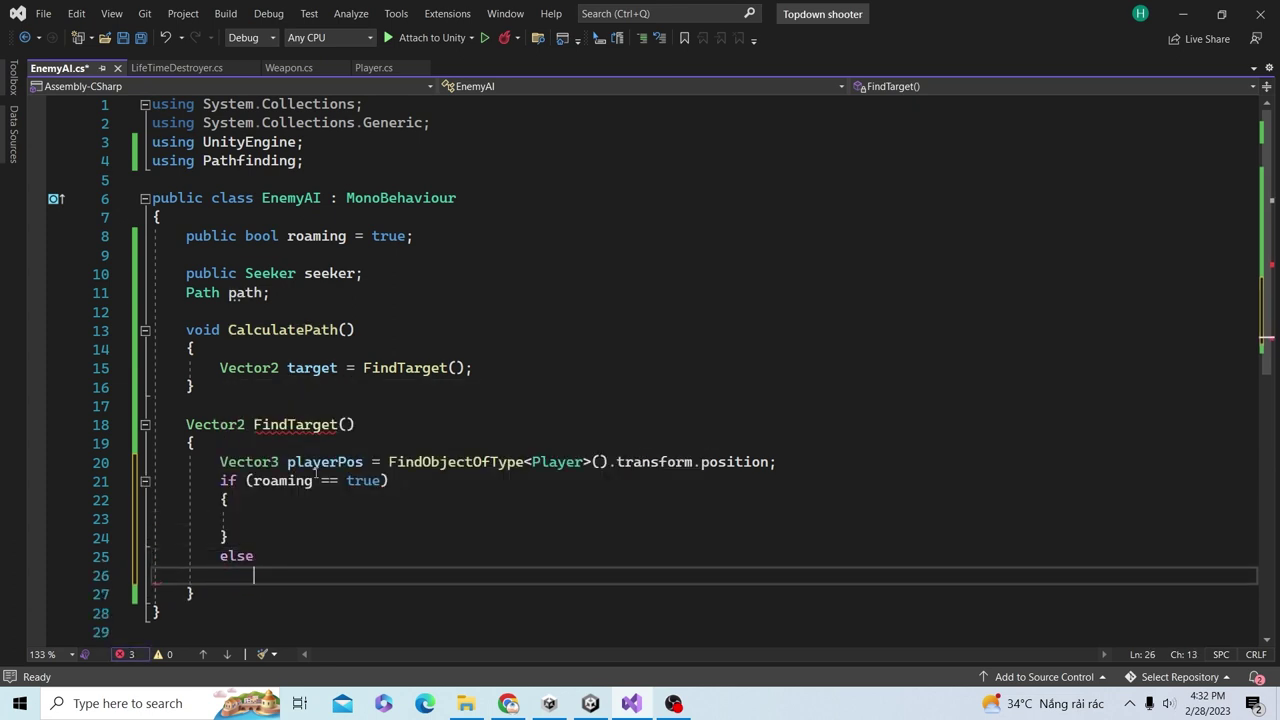
pyautogui.press('Return')
pyautogui.hotkey('ctrl', 's')
# - Put 'return playerPos;' in the else branch, save, and move into the if block
pyautogui.scroll(-1, 300, 485)
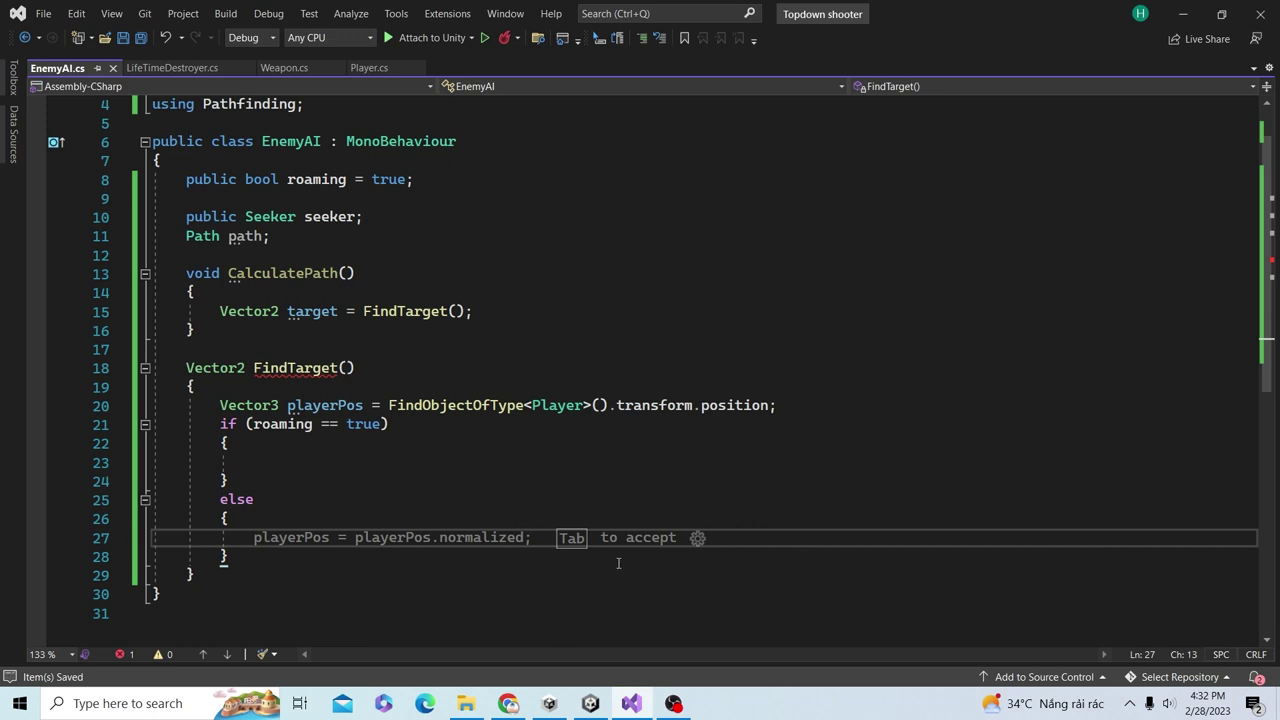
pyautogui.write('return pla')
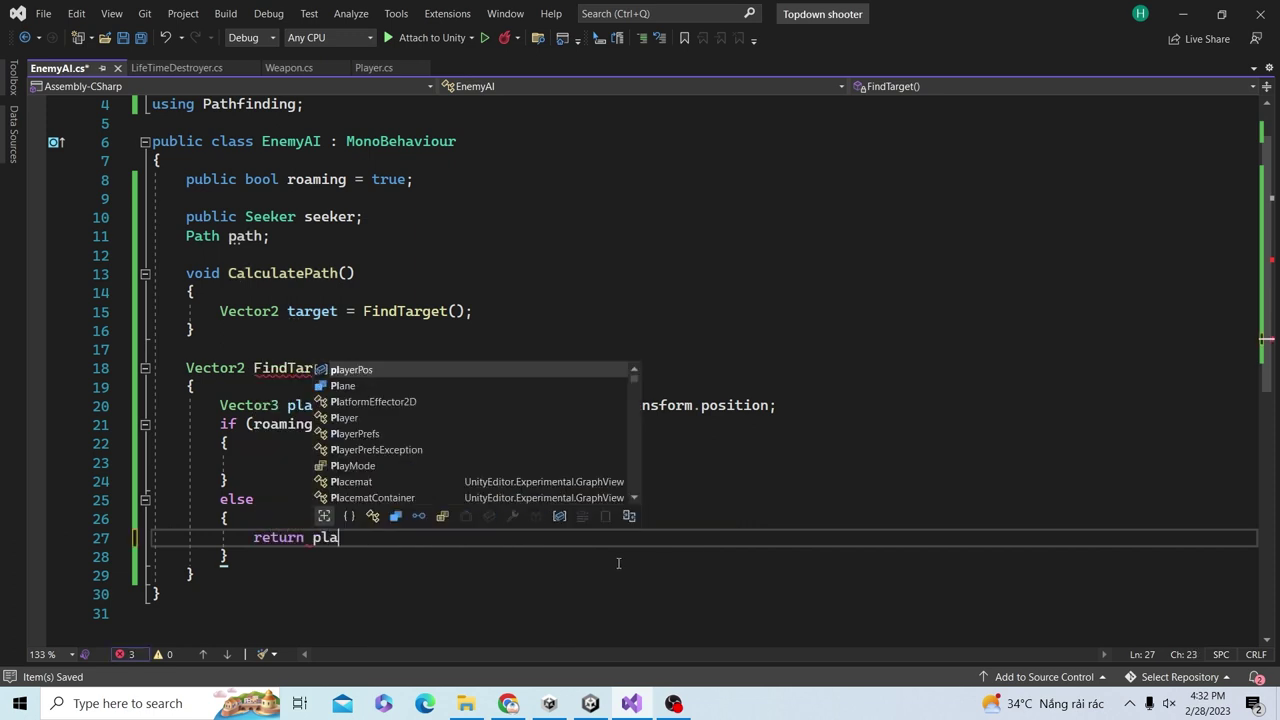
pyautogui.write('ypo')
pyautogui.press('Tab')
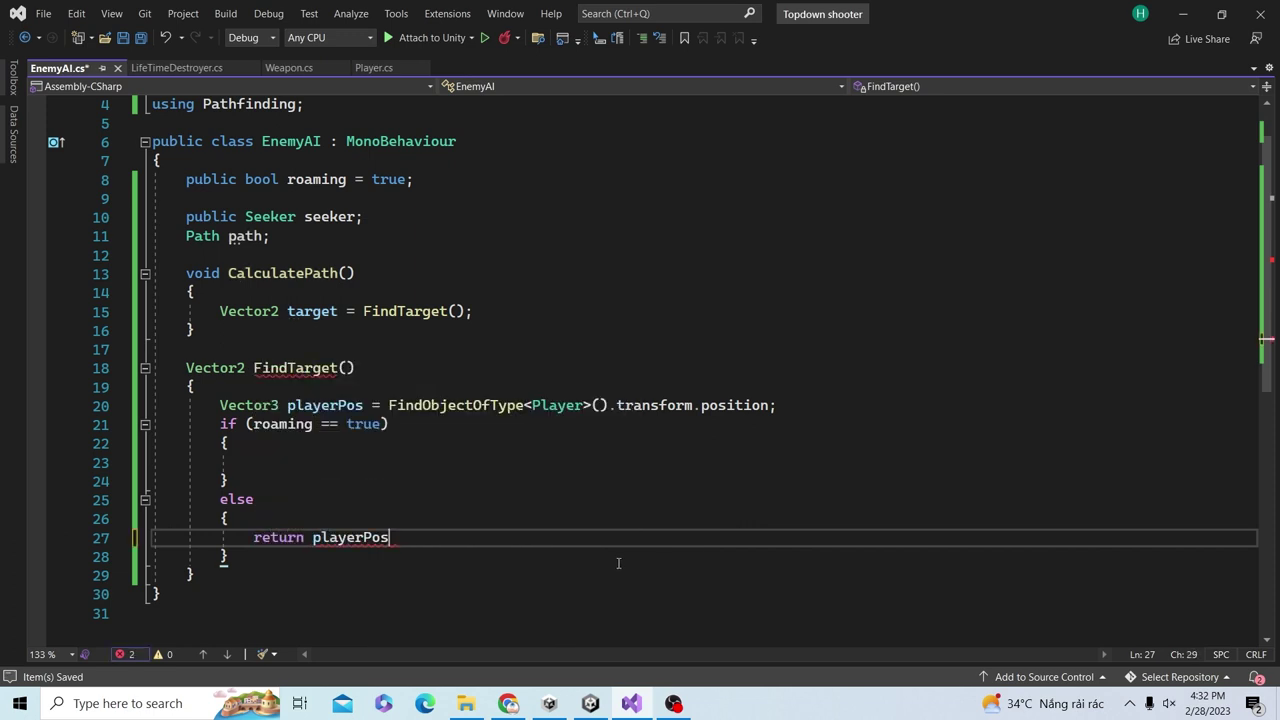
pyautogui.write(';')
pyautogui.hotkey('ctrl', 's')
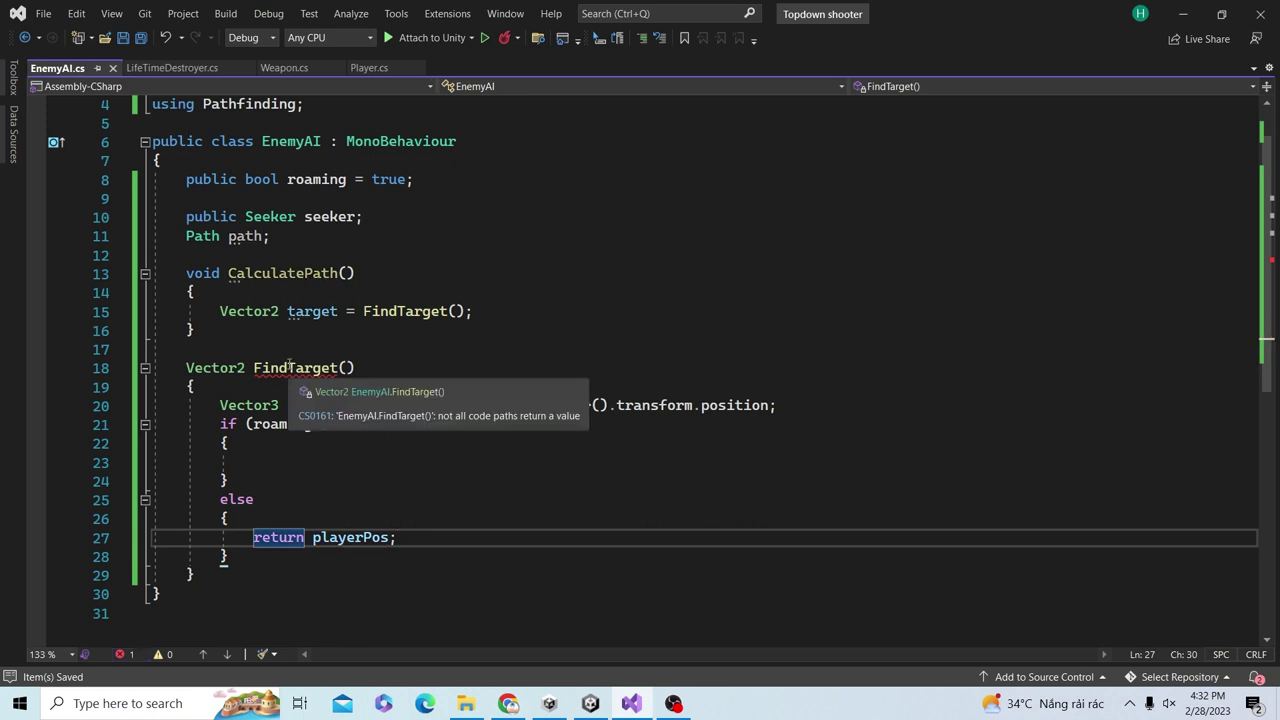
pyautogui.click(487, 473)
pyautogui.click(461, 465)
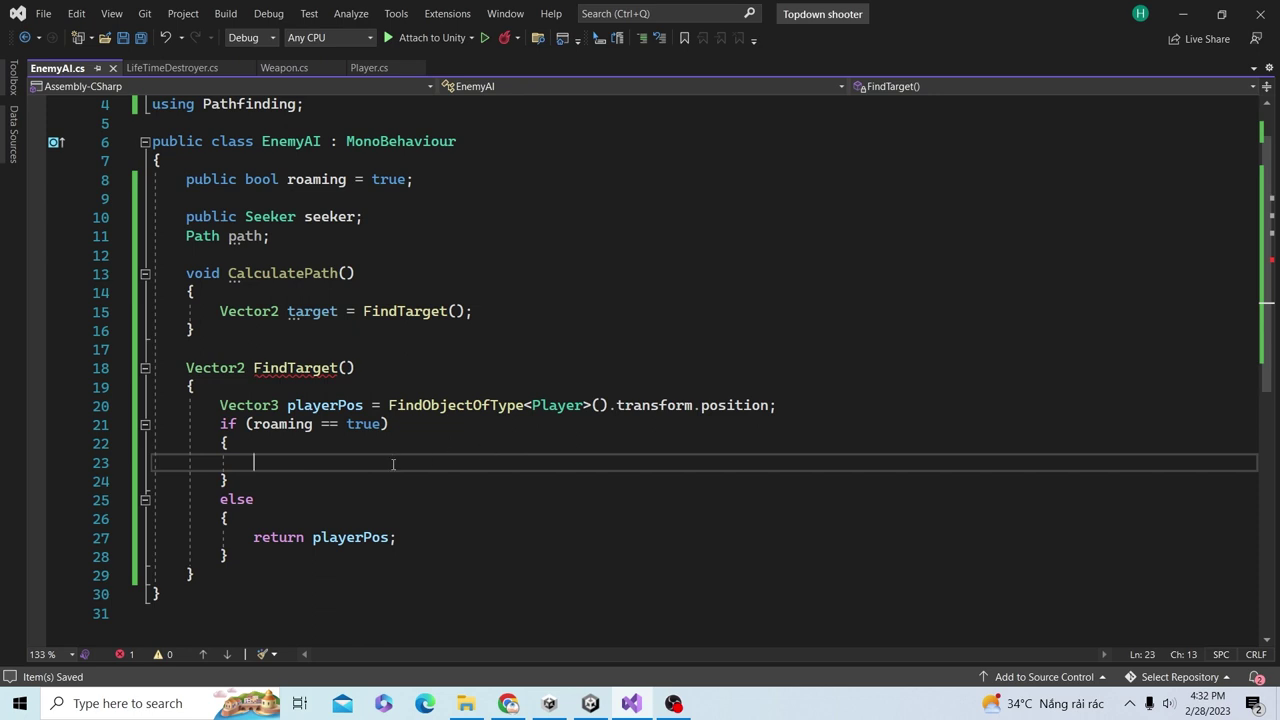
# - Start the roaming return: playerPos + Random.Range(1,50) * new Vector2(Random.Range(-1, 1), ...)
pyautogui.scroll(1, 350, 452)
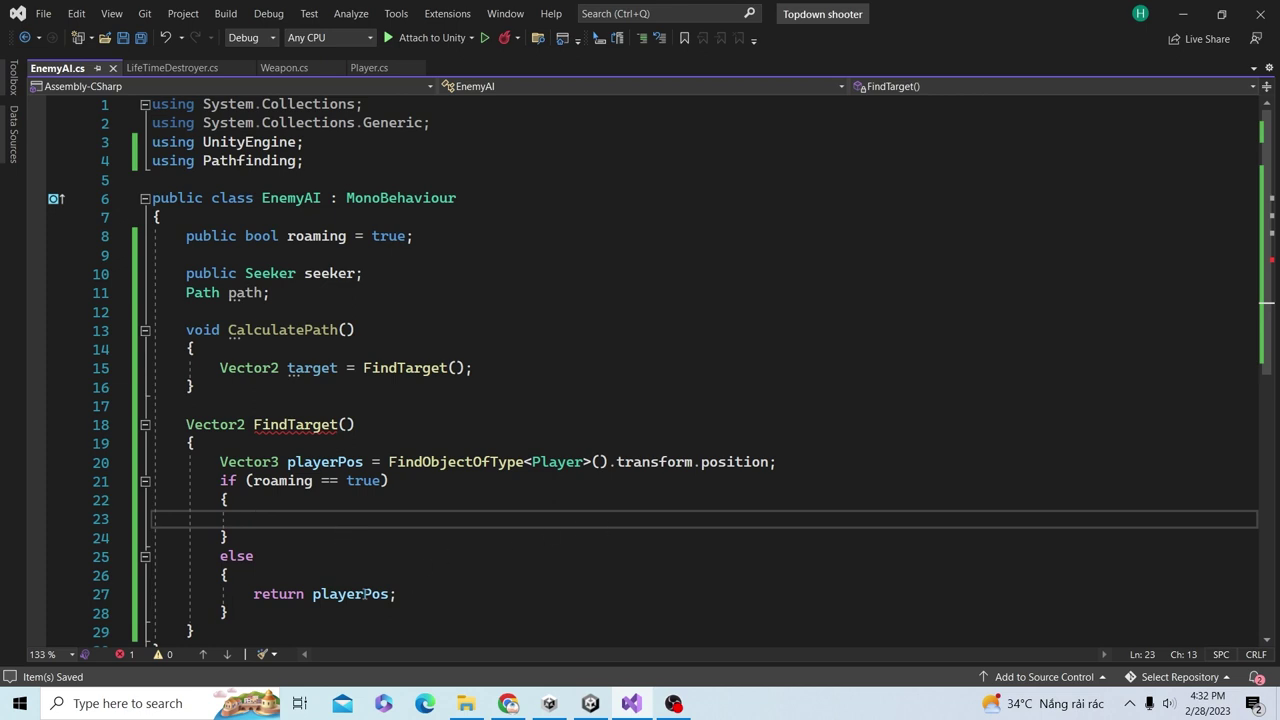
pyautogui.write('return ')
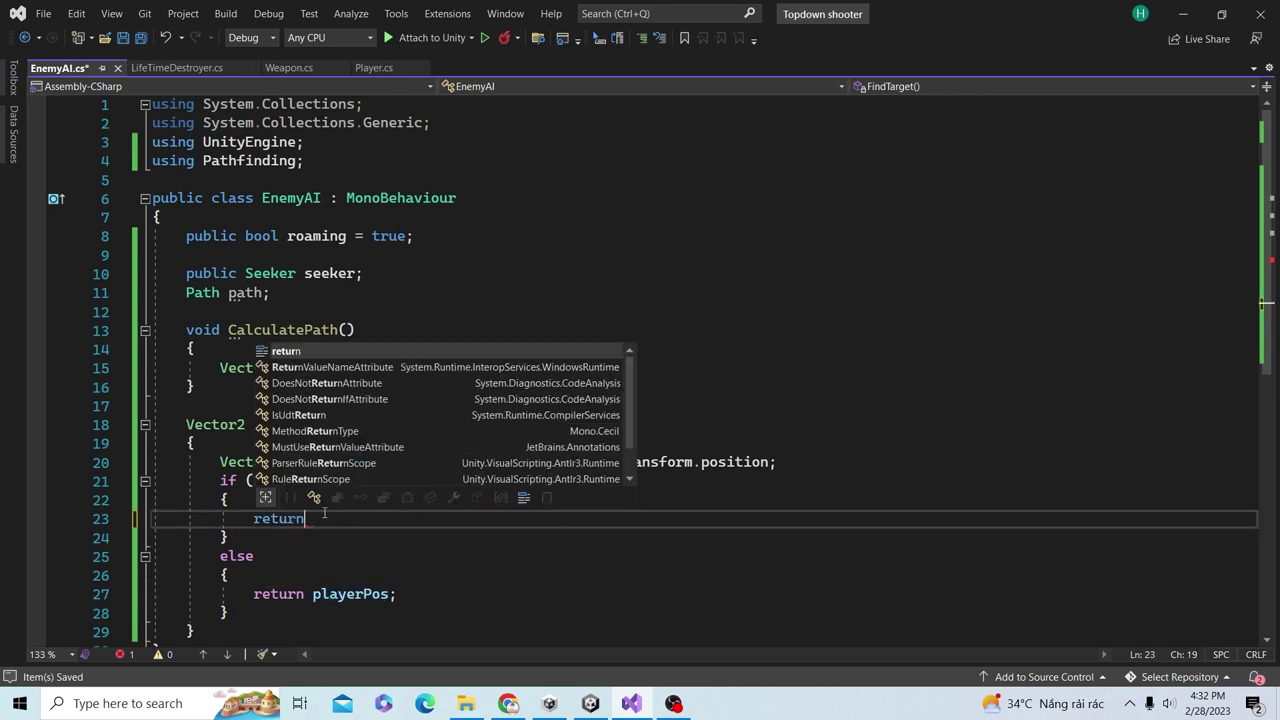
pyautogui.write('playerPos + ')
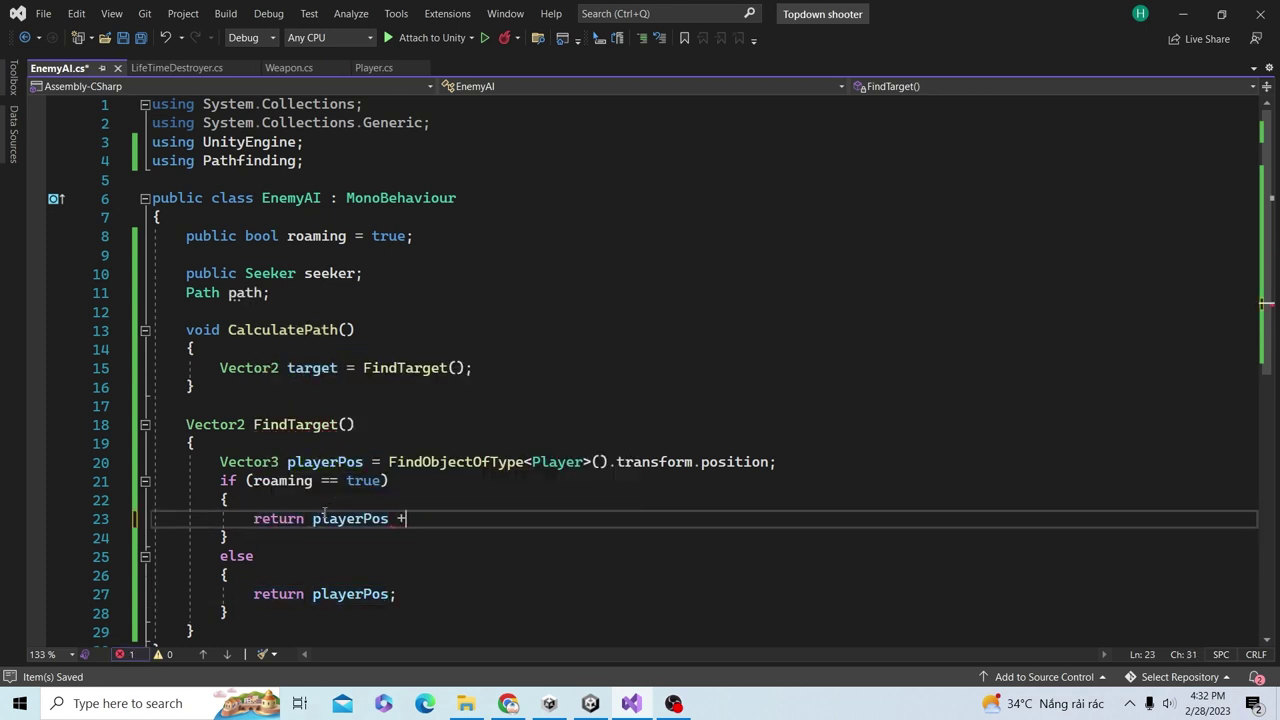
pyautogui.write('Ran')
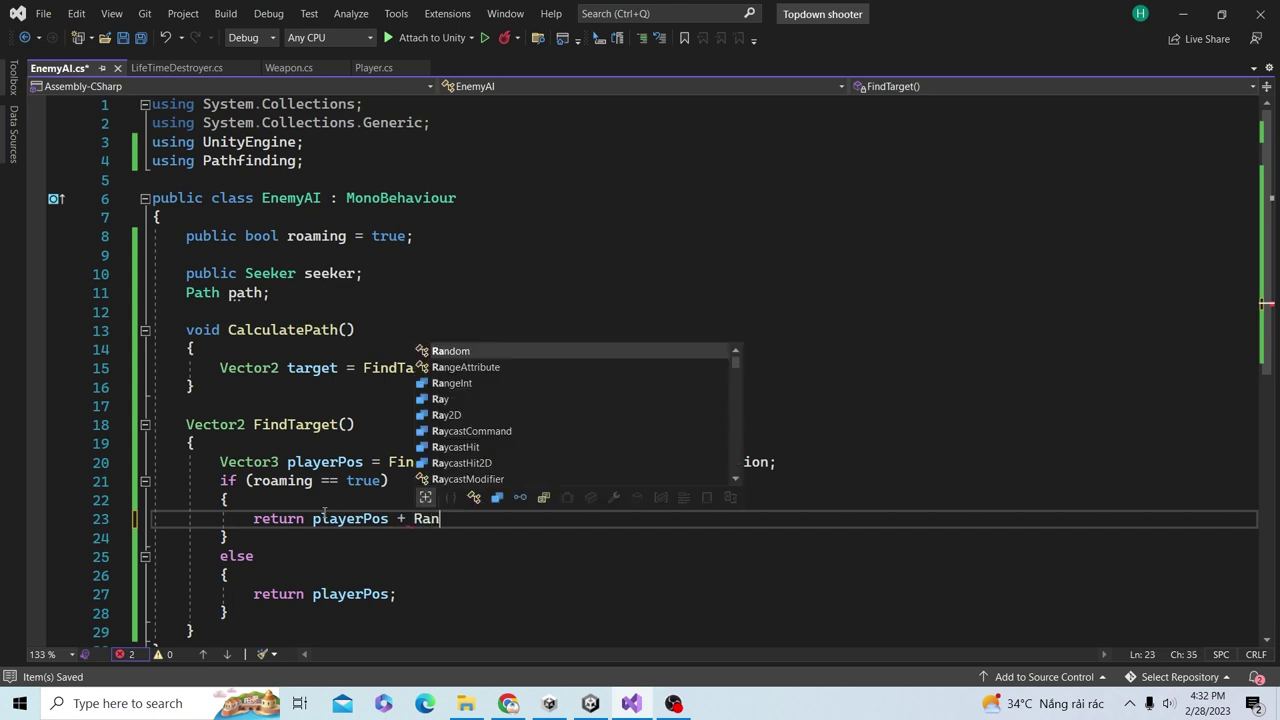
pyautogui.press('Tab')
pyautogui.write('.ra')
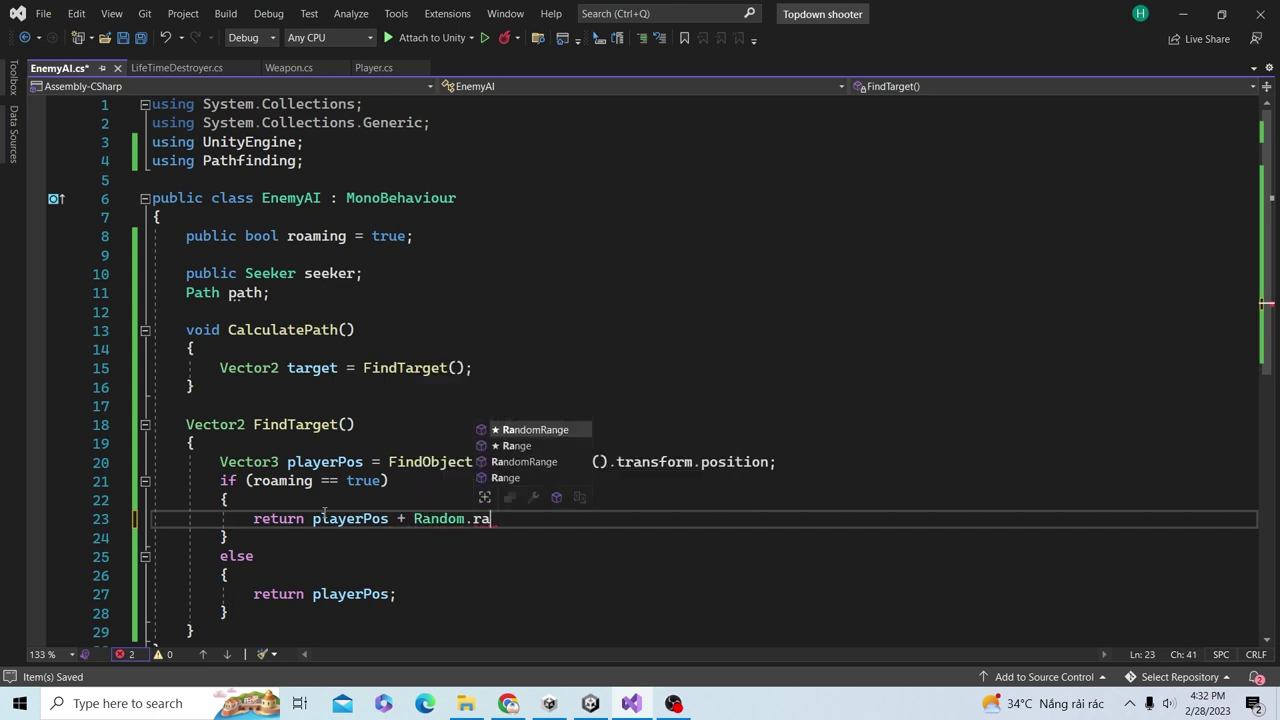
pyautogui.write('nge(')
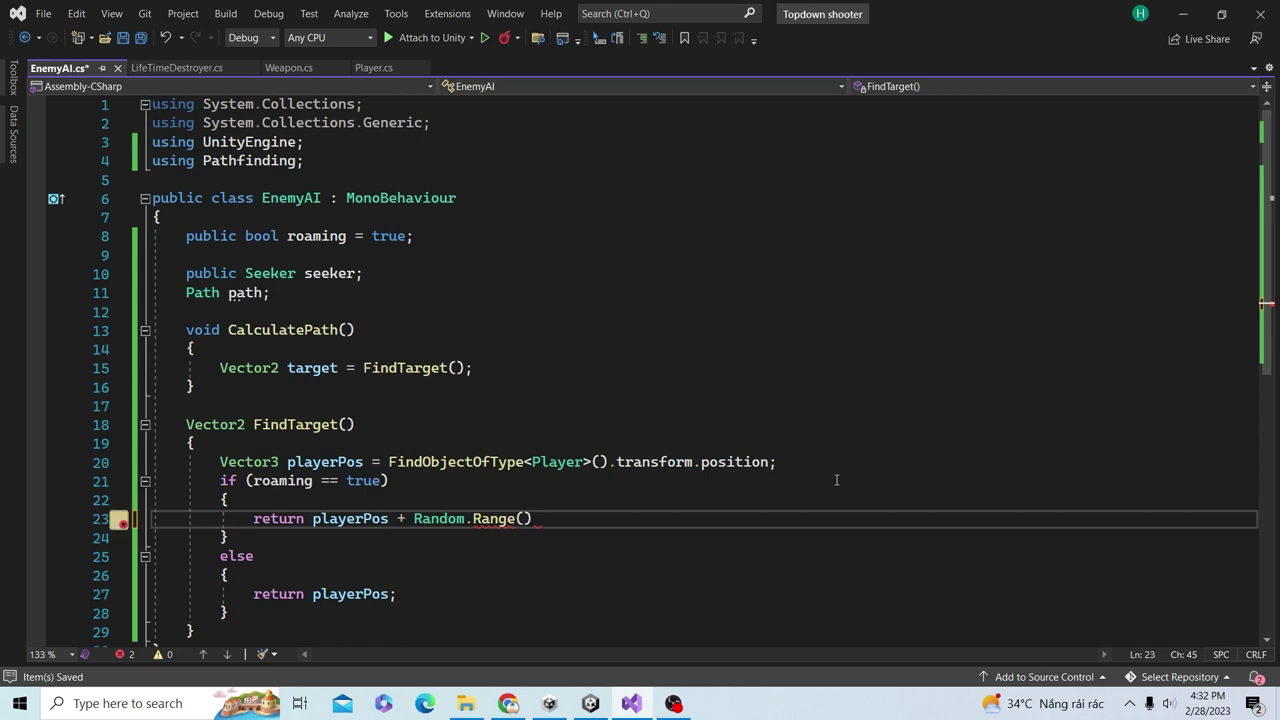
pyautogui.write('10f,')
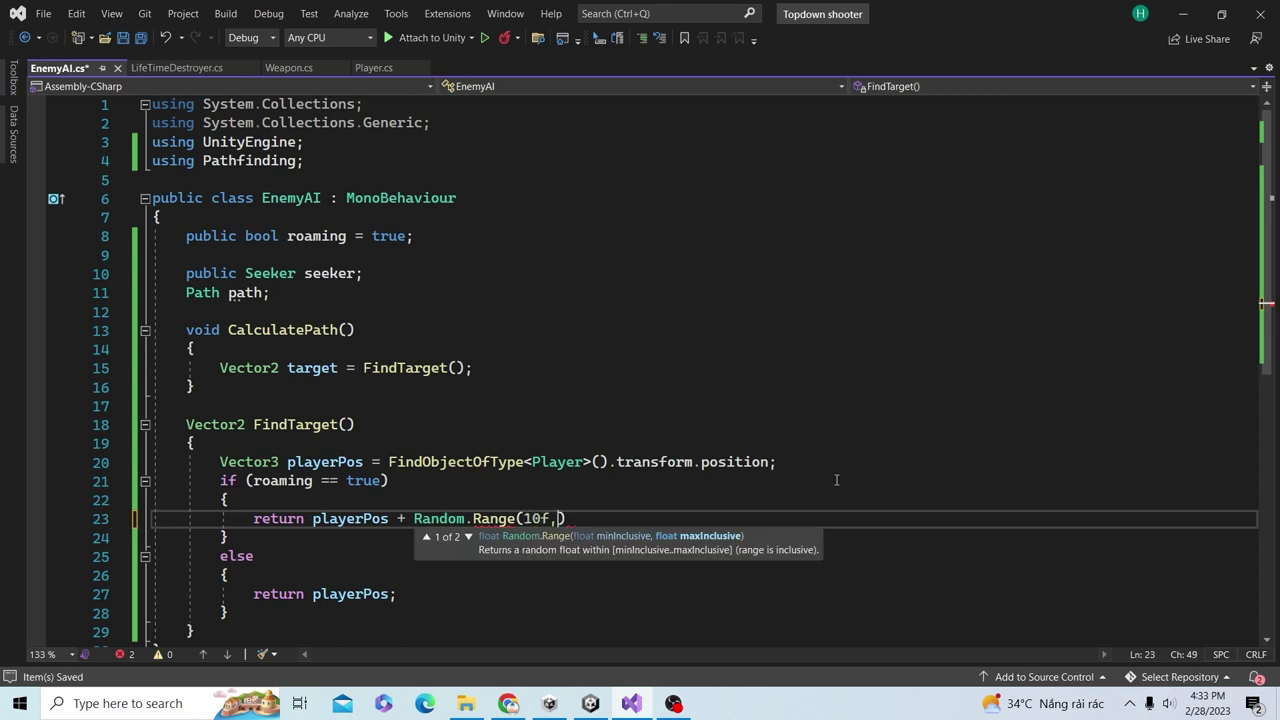
pyautogui.write('50f')
pyautogui.hotkey('ctrl', 's')
pyautogui.write(')')
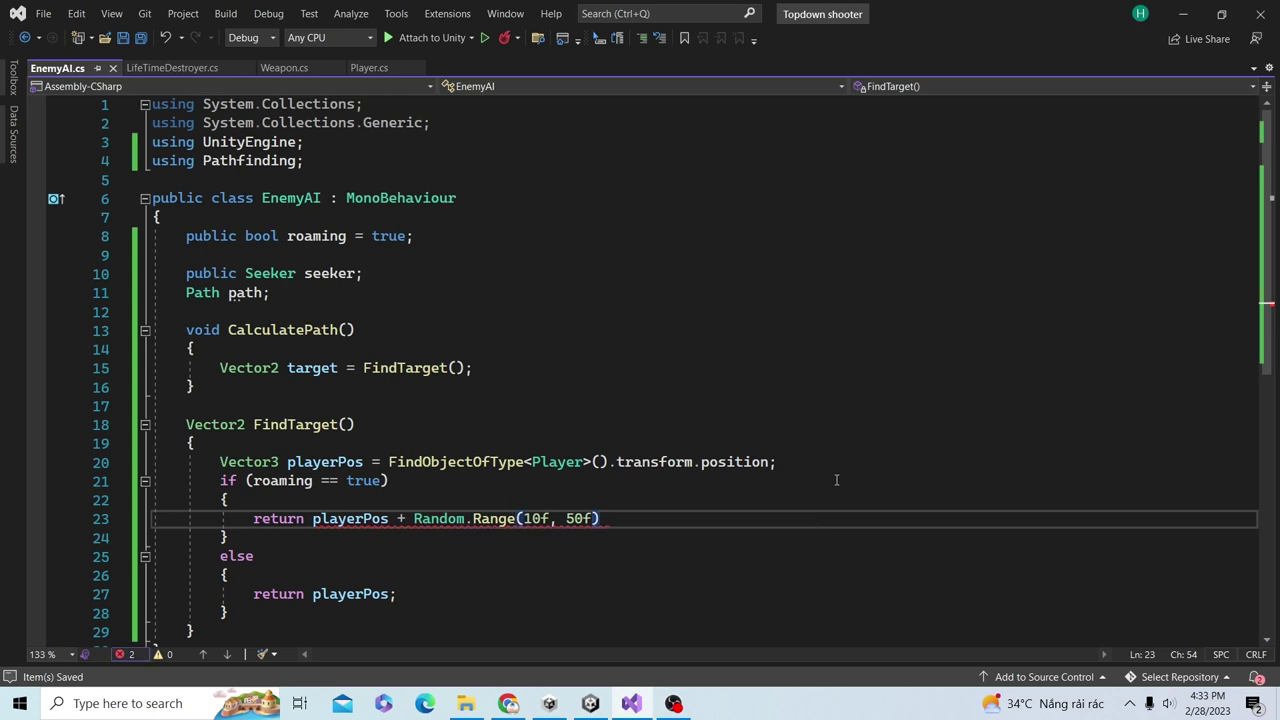
pyautogui.write(' *')
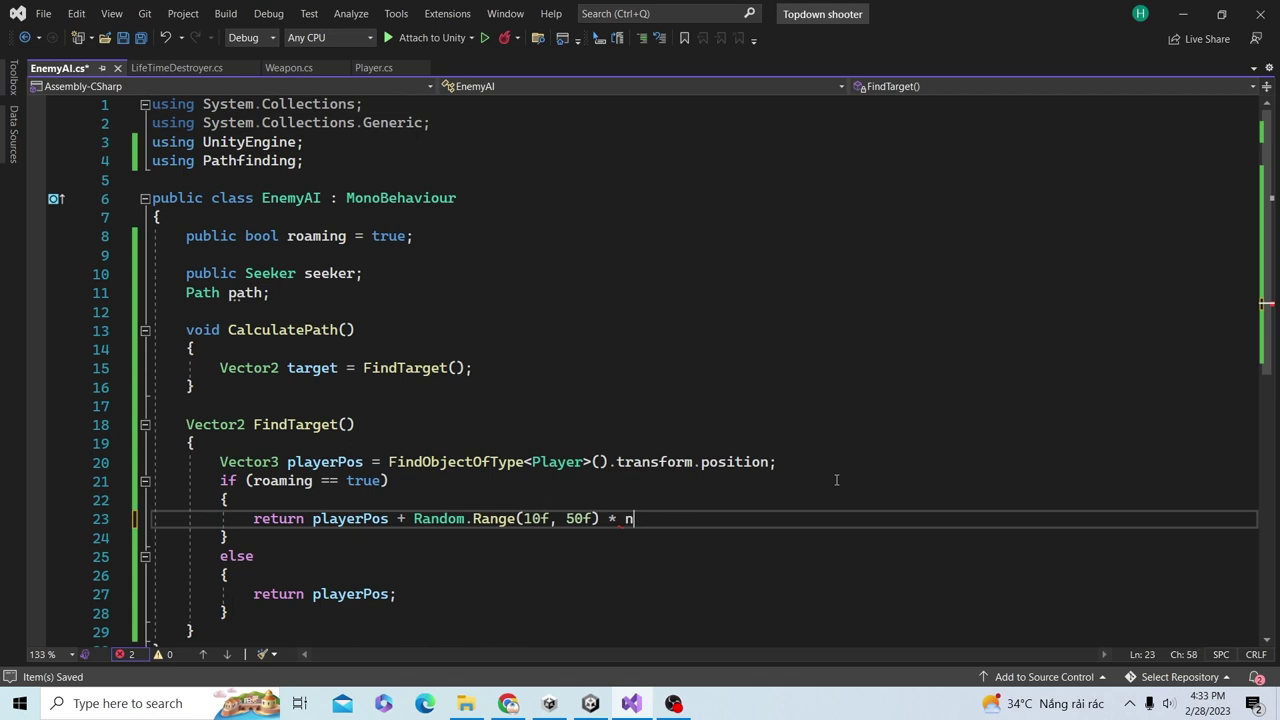
pyautogui.write(' ew v')
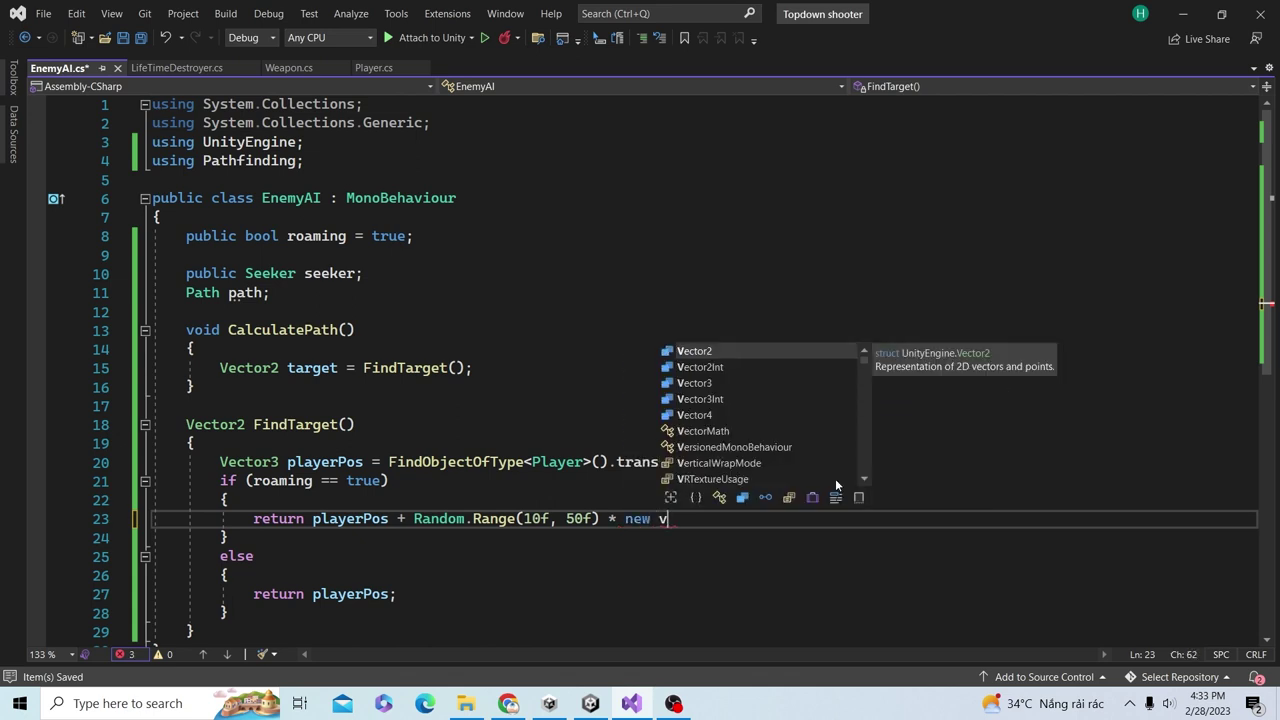
pyautogui.write('ector2(')
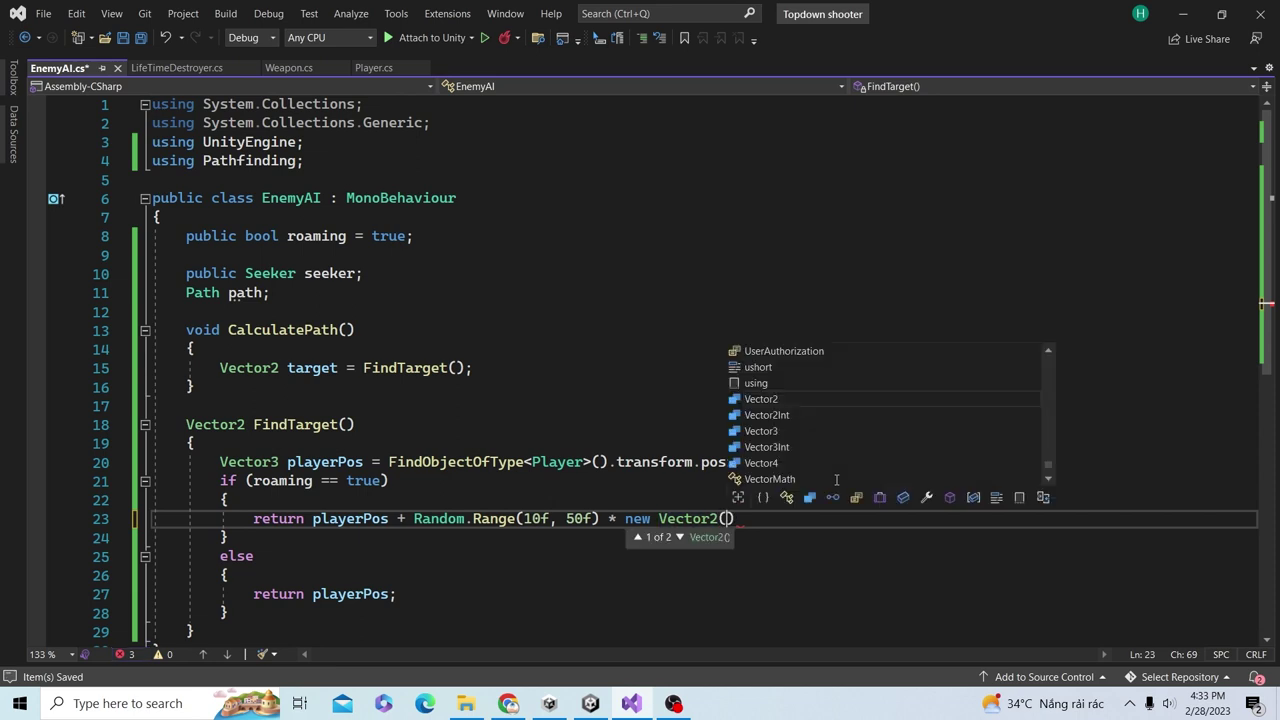
pyautogui.write(');')
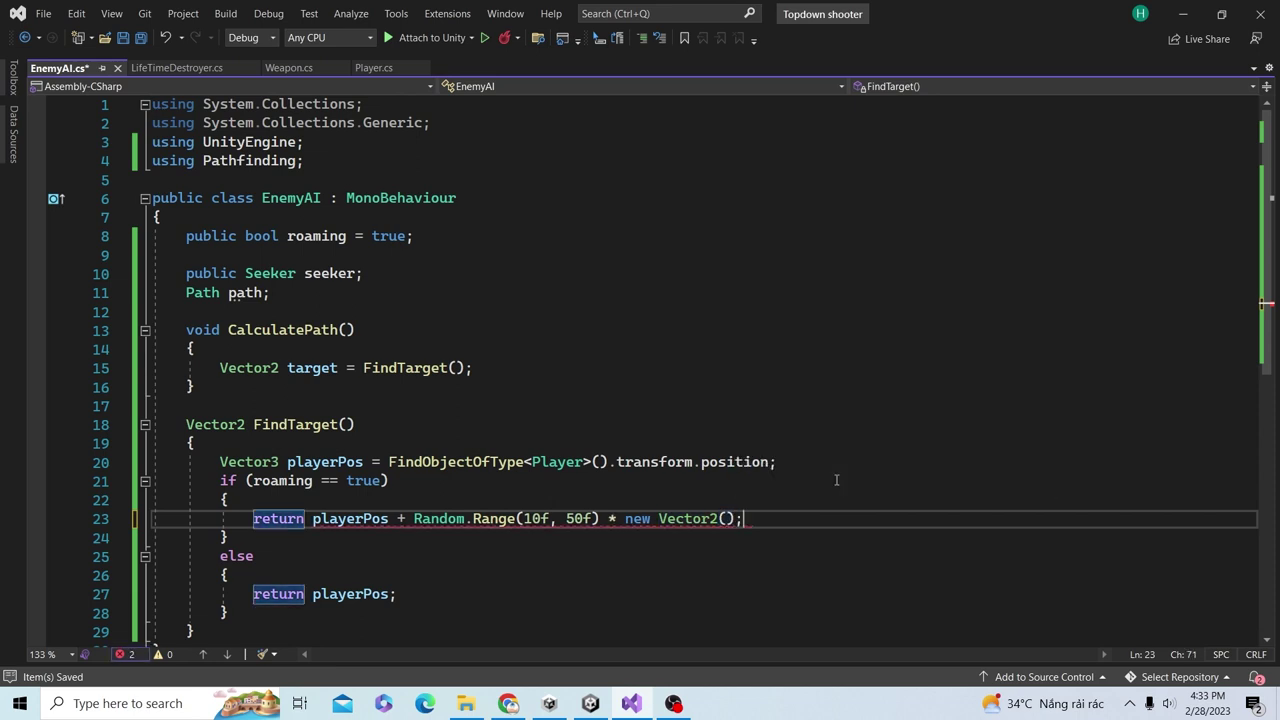
pyautogui.press('Left')
pyautogui.press('Left')
pyautogui.write('an')
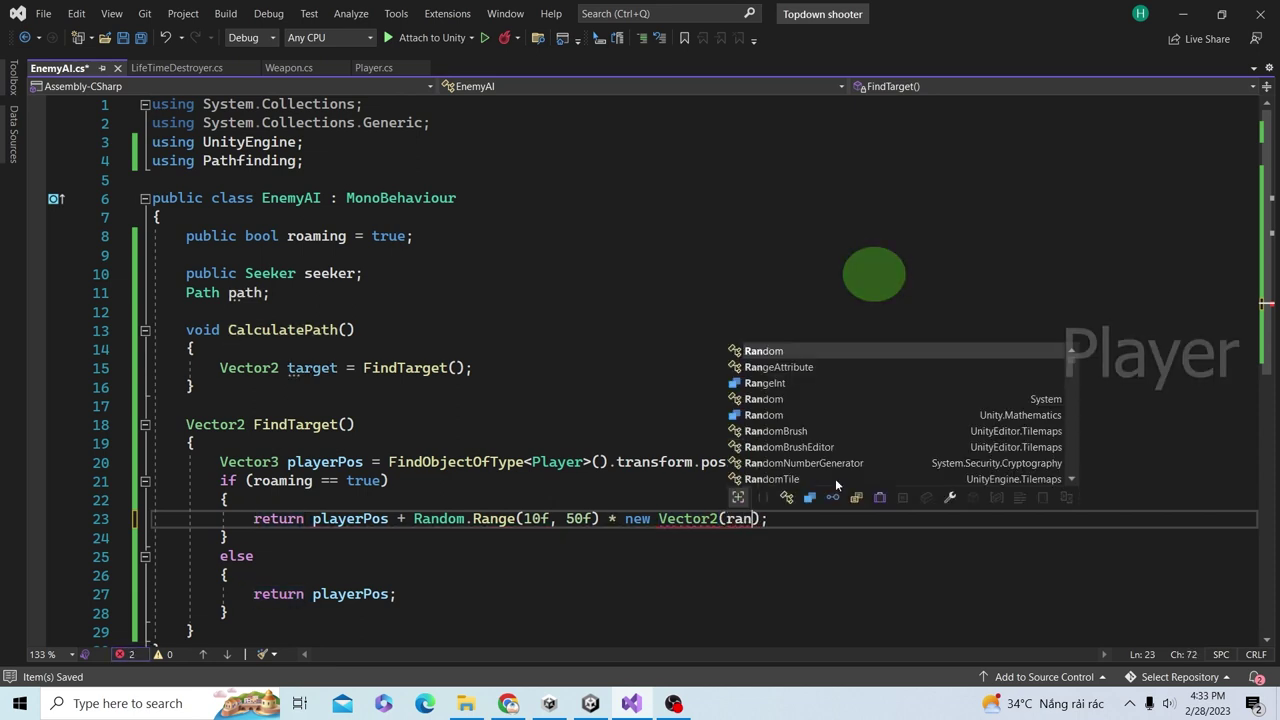
pyautogui.write('dom.ran')
pyautogui.write('(')
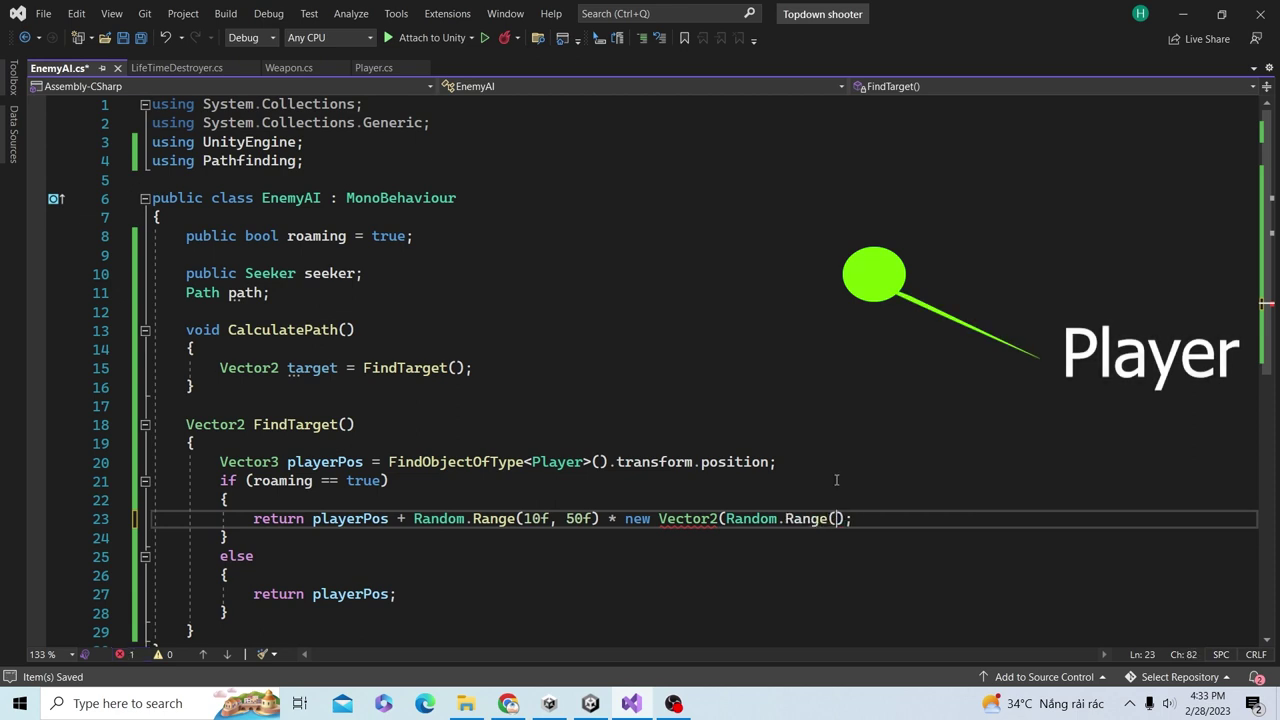
pyautogui.write('-1, 1')
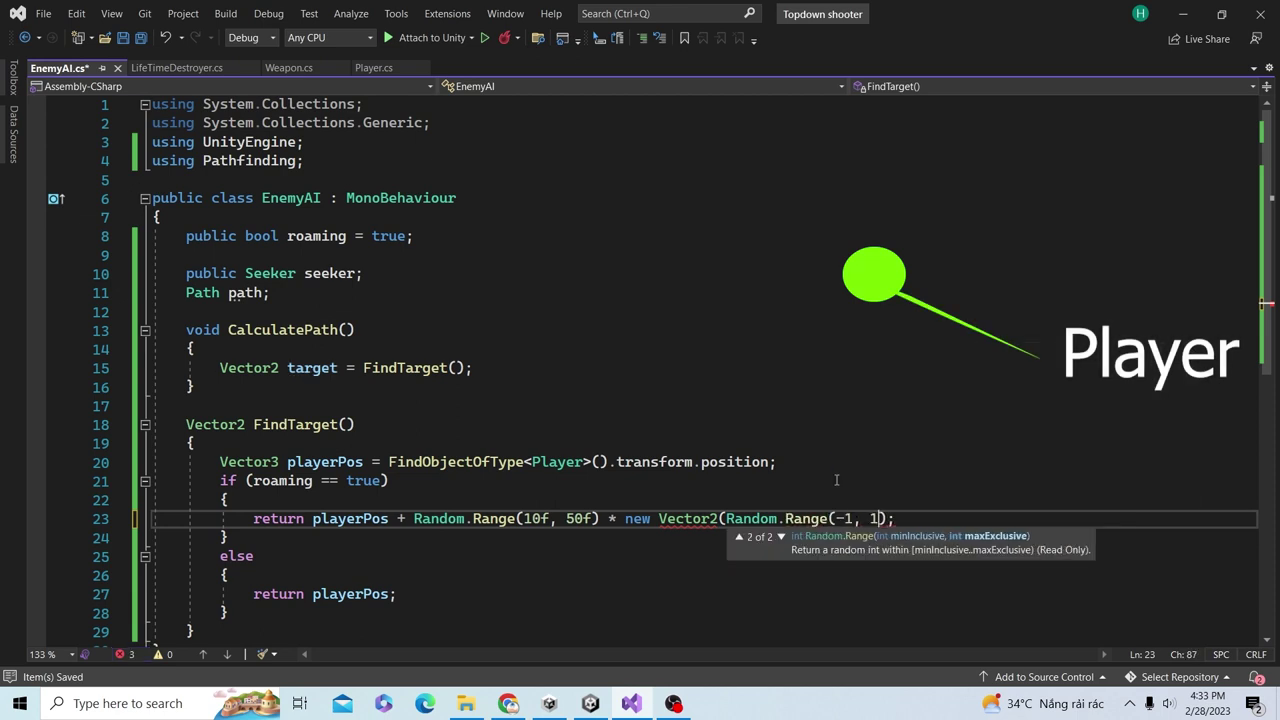
pyautogui.write('),')
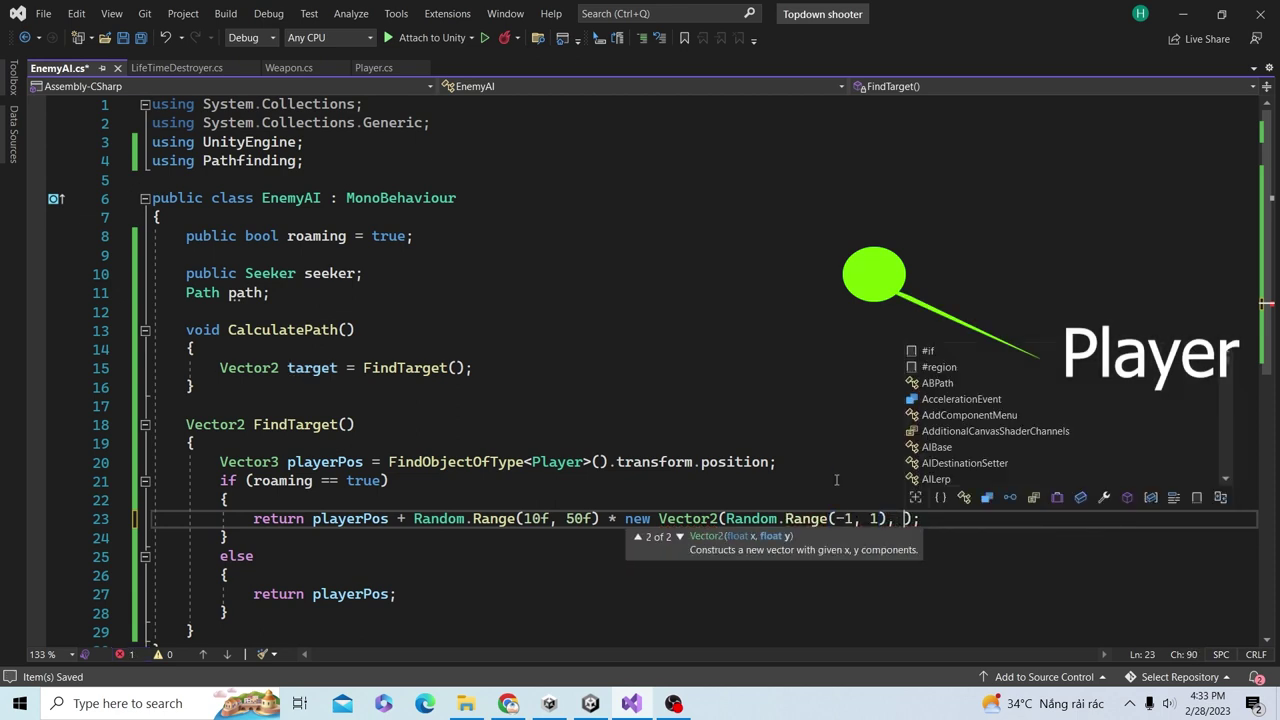
# - Copy Random.Range(-1, 1) into the Vector2's second argument
pyautogui.moveTo(727, 518); pyautogui.dragTo(890, 518)
pyautogui.hotkey('ctrl', 'c')
pyautogui.click(904, 518)
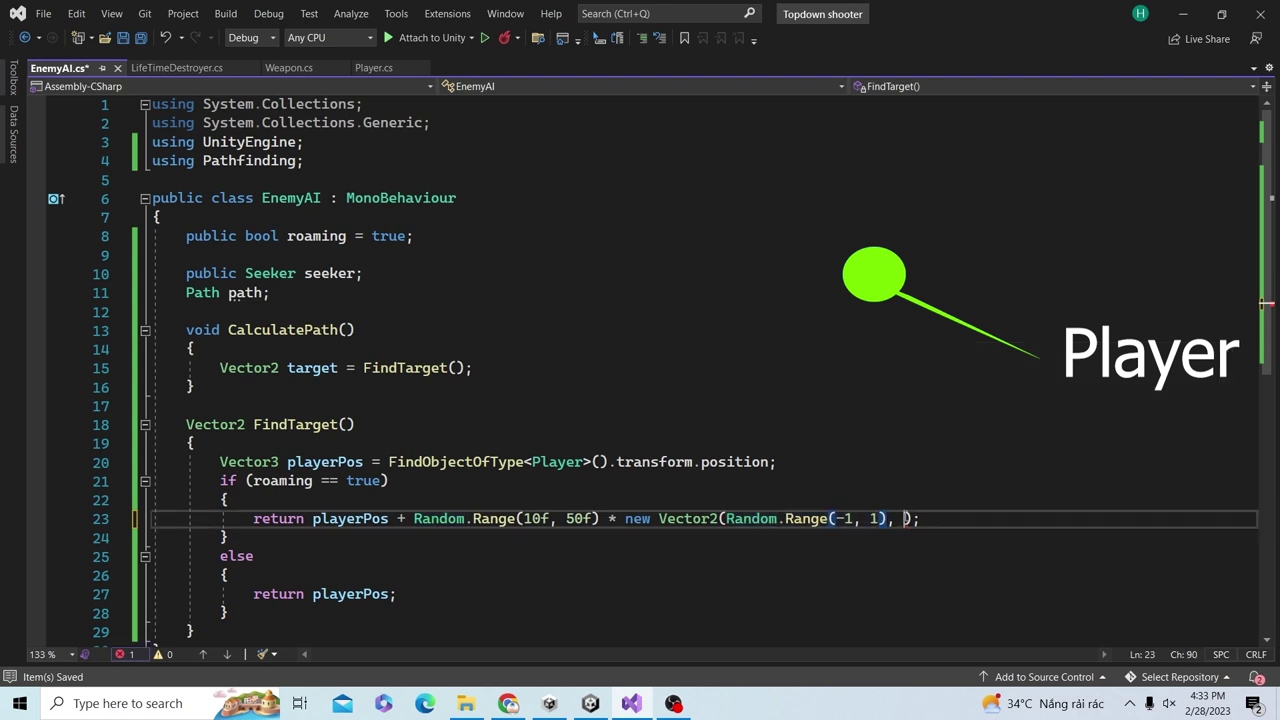
pyautogui.hotkey('ctrl', 'v')
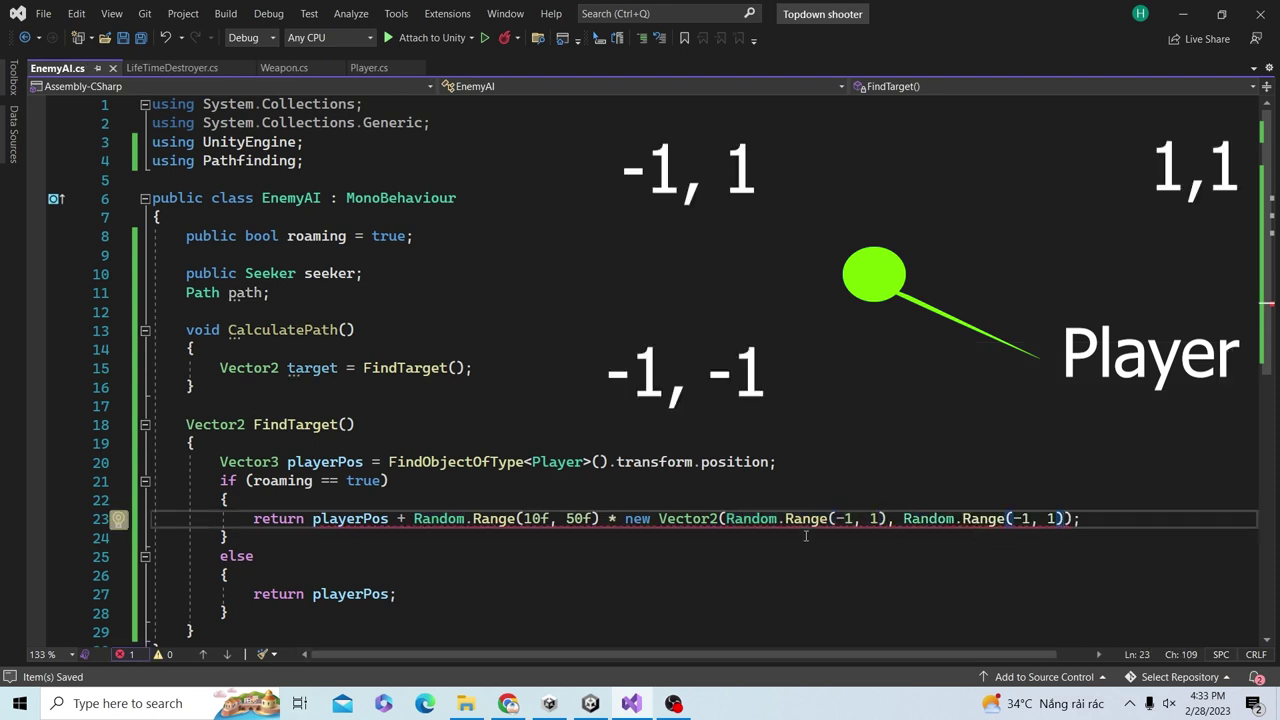
pyautogui.moveTo(822, 524)
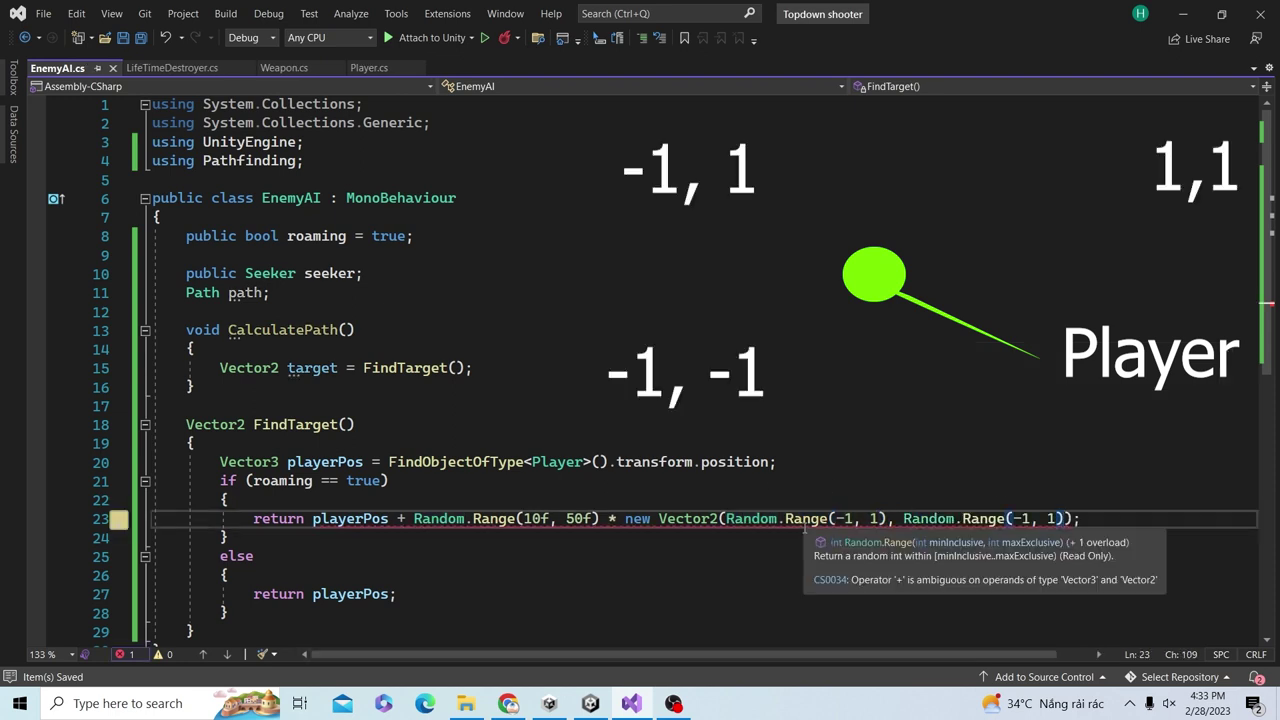
pyautogui.click(904, 518)
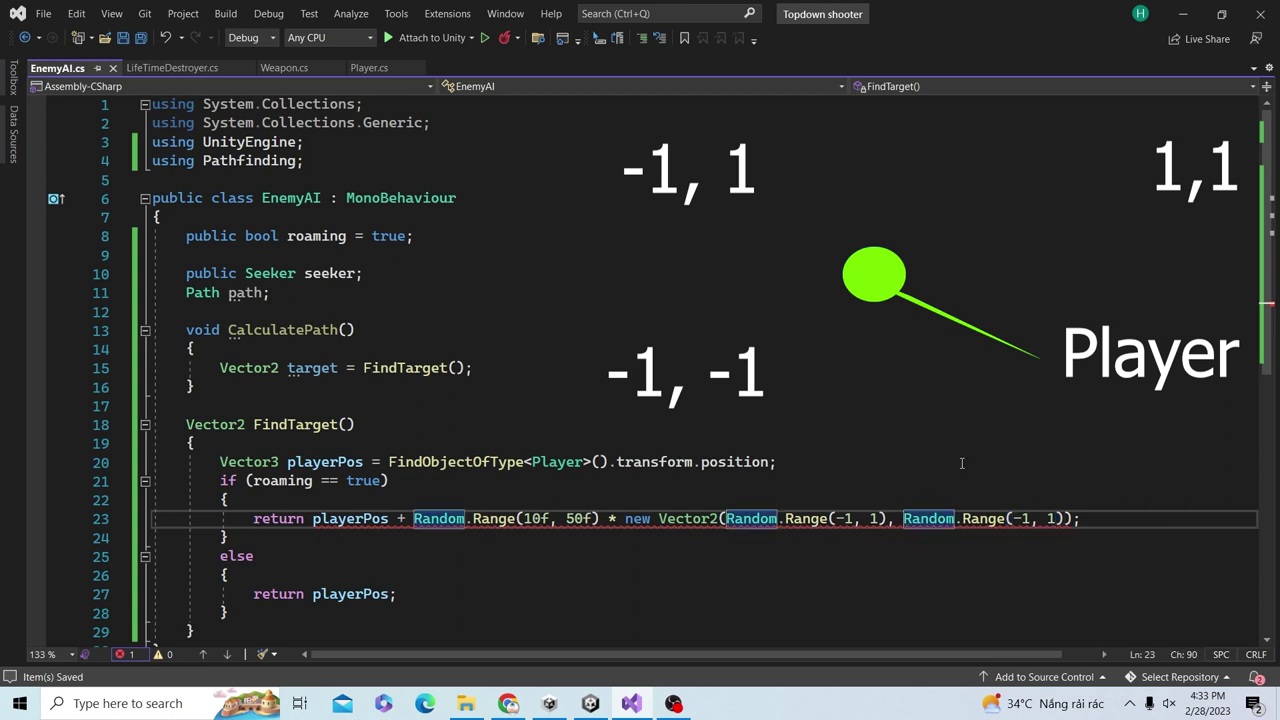
# - Parenthesize the product, append .normalized, save, and apply the (Vector2) cast fix on playerPos
pyautogui.click(413, 518)
pyautogui.write('(')
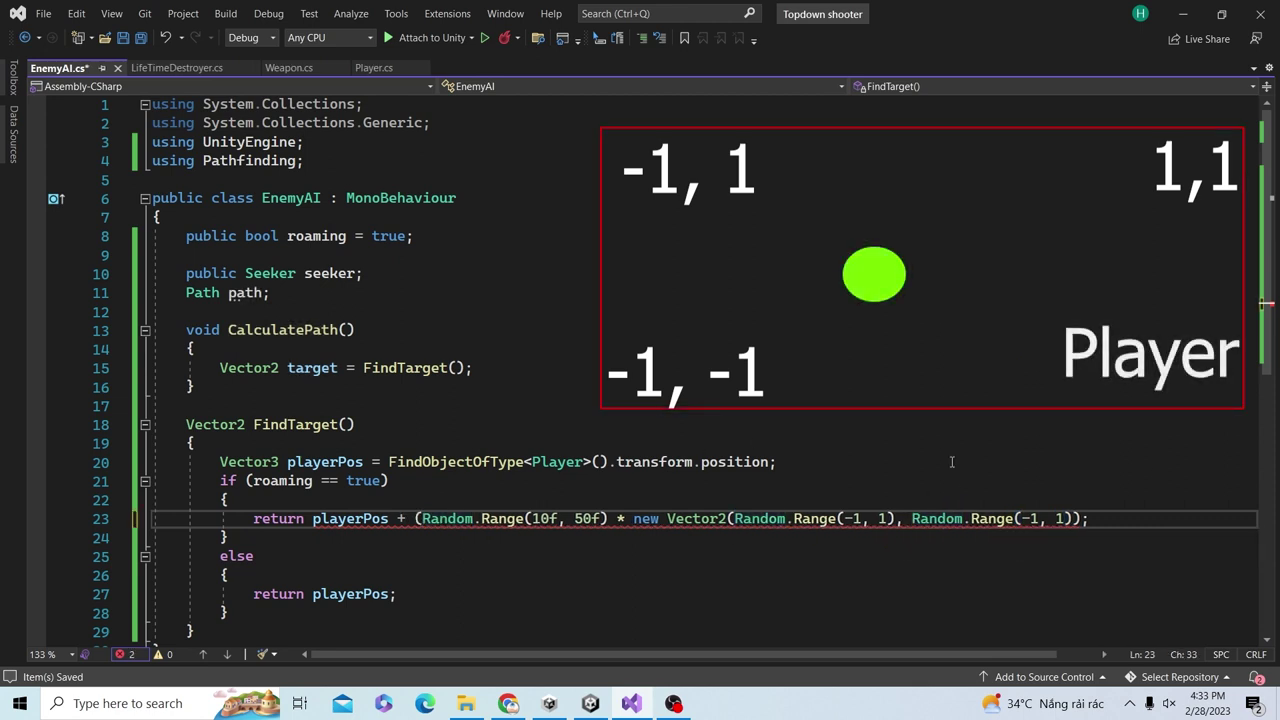
pyautogui.press('End')
pyautogui.press('Left')
pyautogui.write('))')
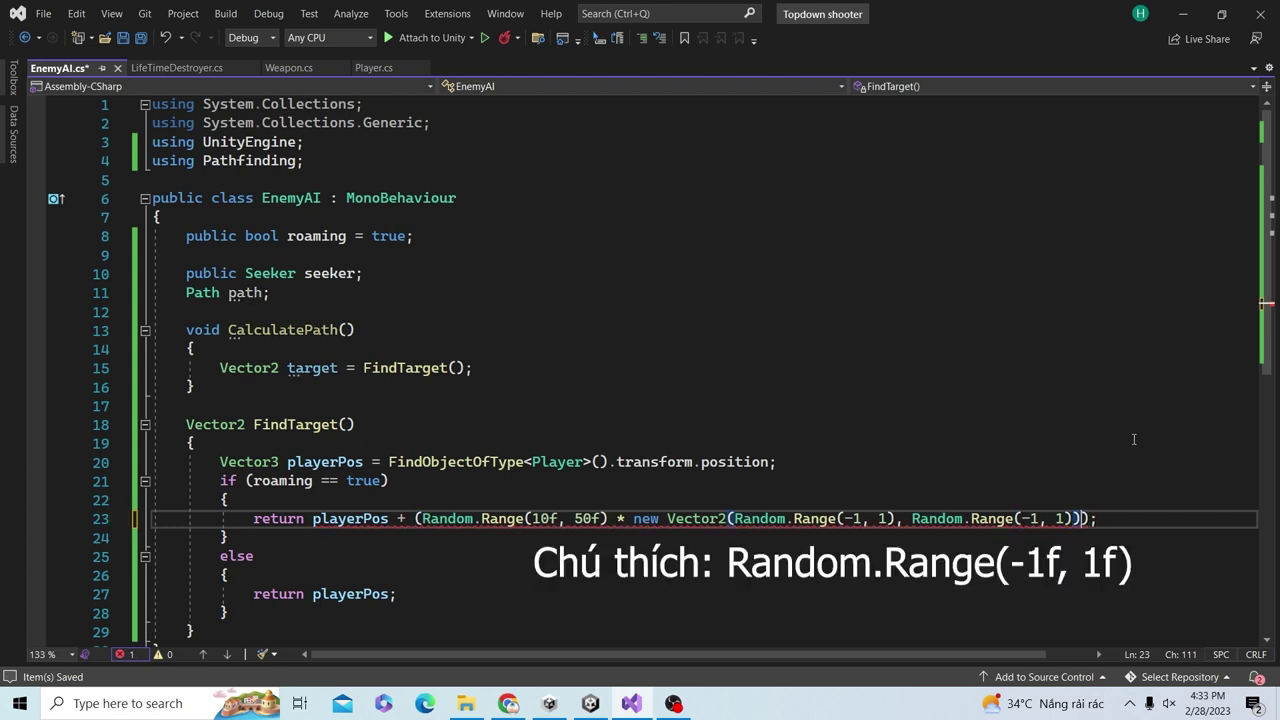
pyautogui.write('.norm')
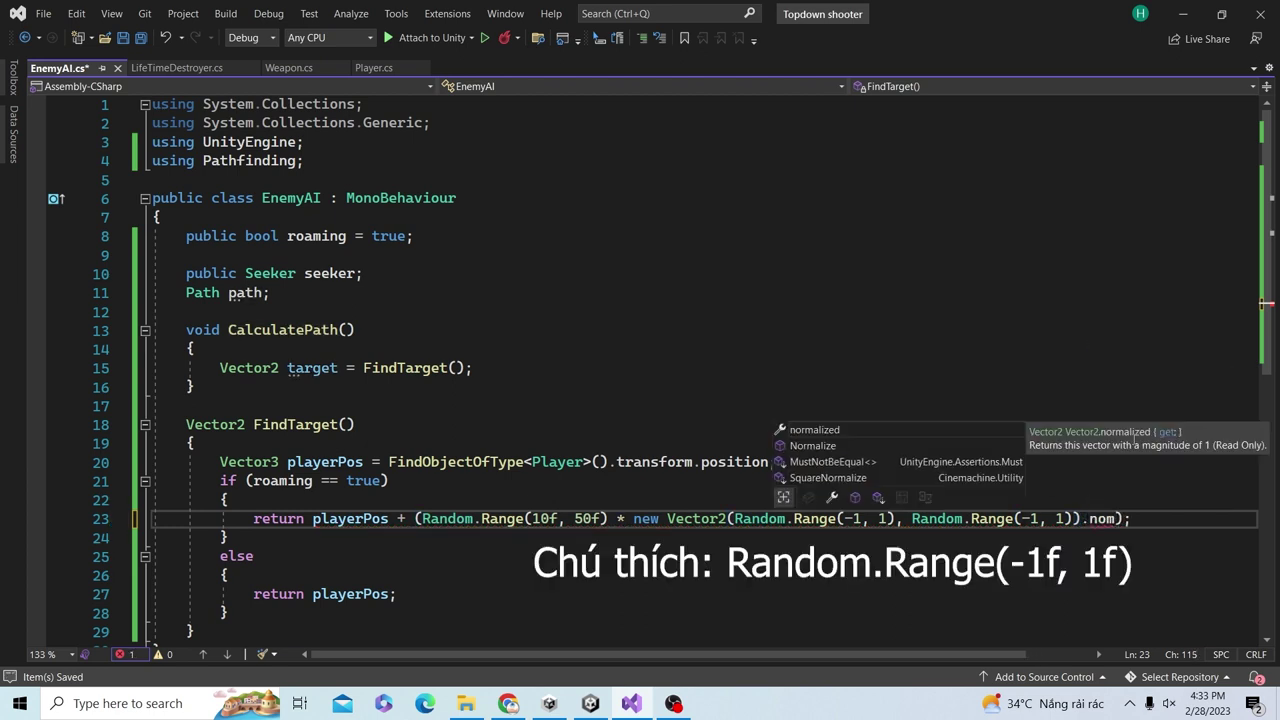
pyautogui.press('Tab')
pyautogui.hotkey('ctrl', 's')
pyautogui.click(796, 418)
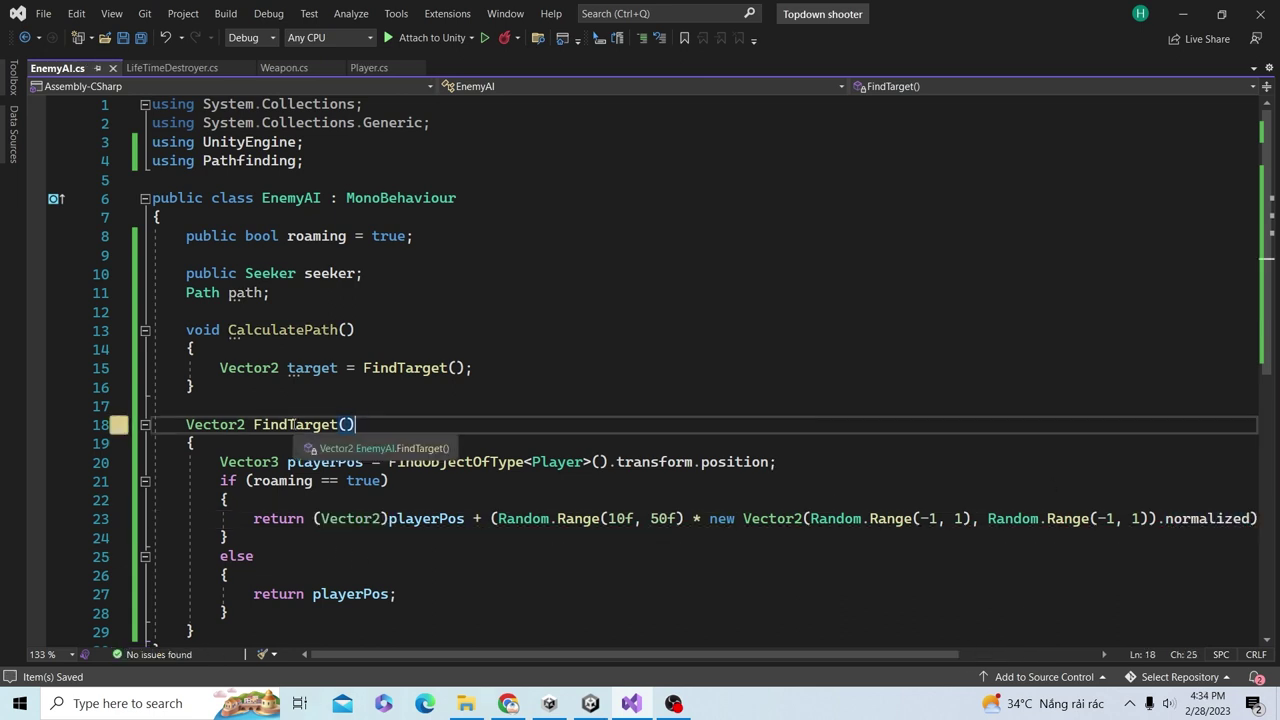
pyautogui.doubleClick(312, 367)
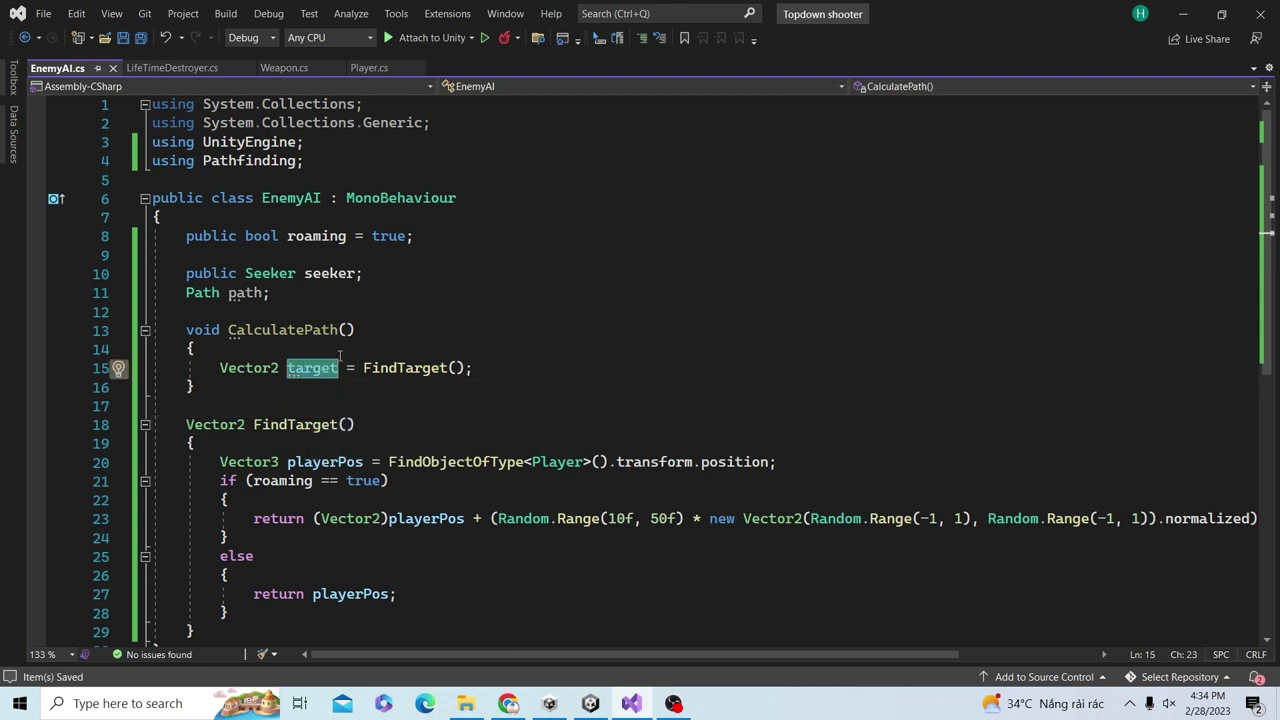
# - Add an if (seeker.IsDone()) condition below the target line in CalculatePath
pyautogui.click(515, 367)
pyautogui.press('Return')
pyautogui.press('Return')
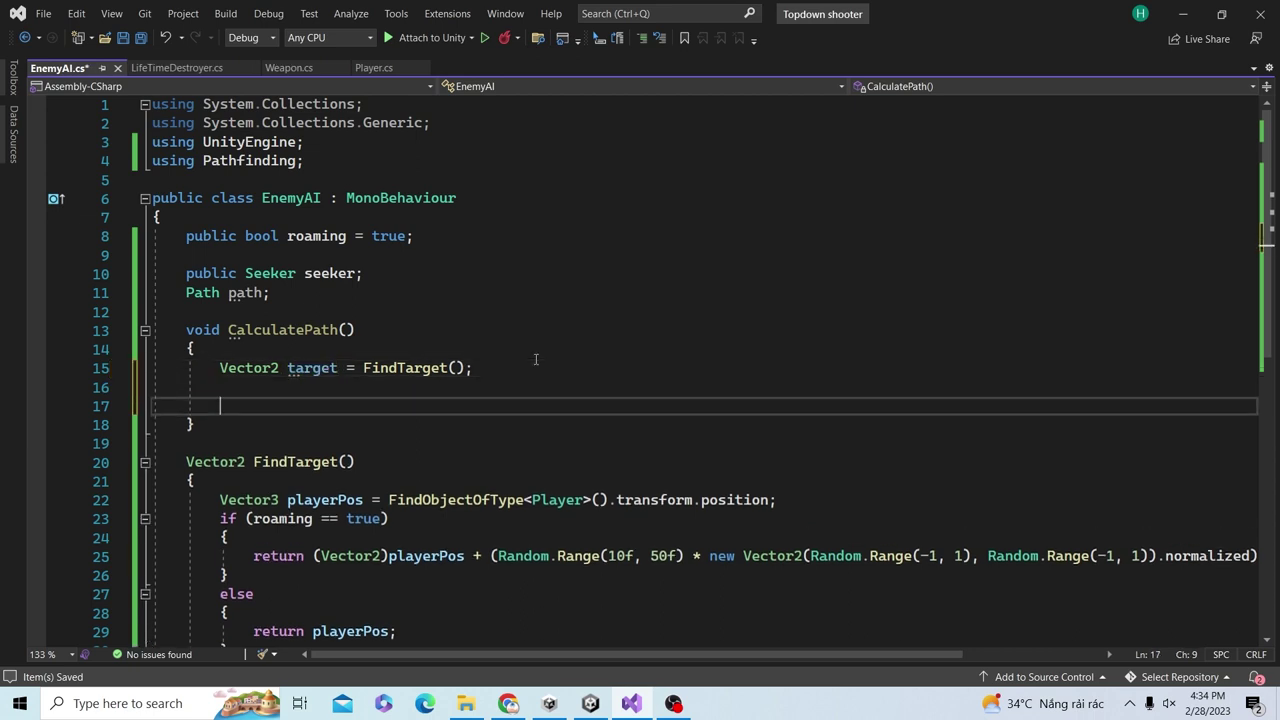
pyautogui.write('if (seeker')
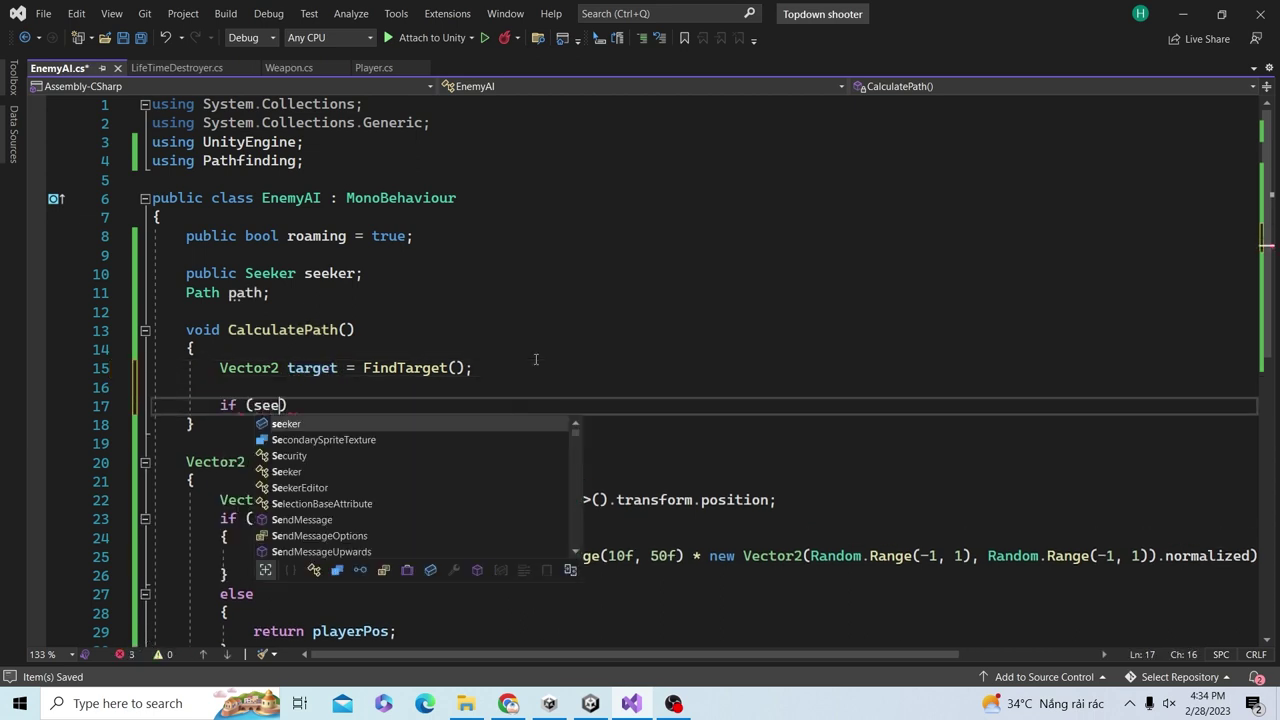
pyautogui.write('.Is')
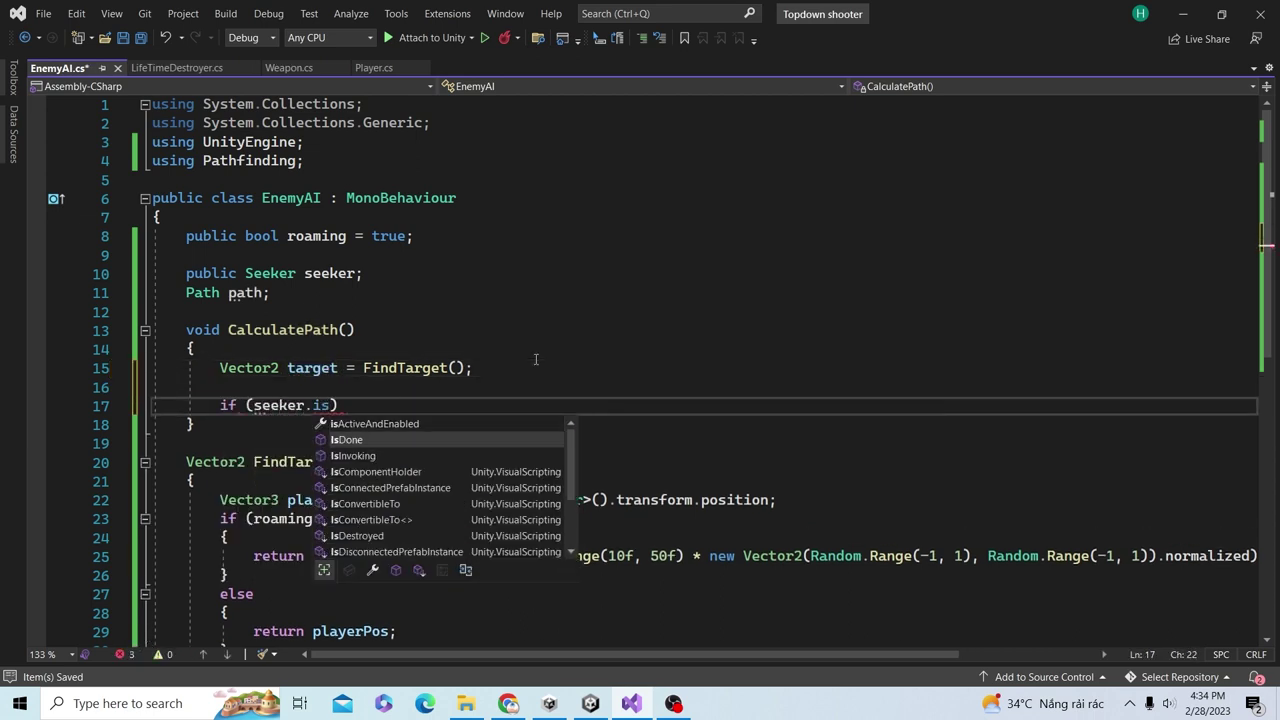
pyautogui.press('Tab')
pyautogui.write('()')
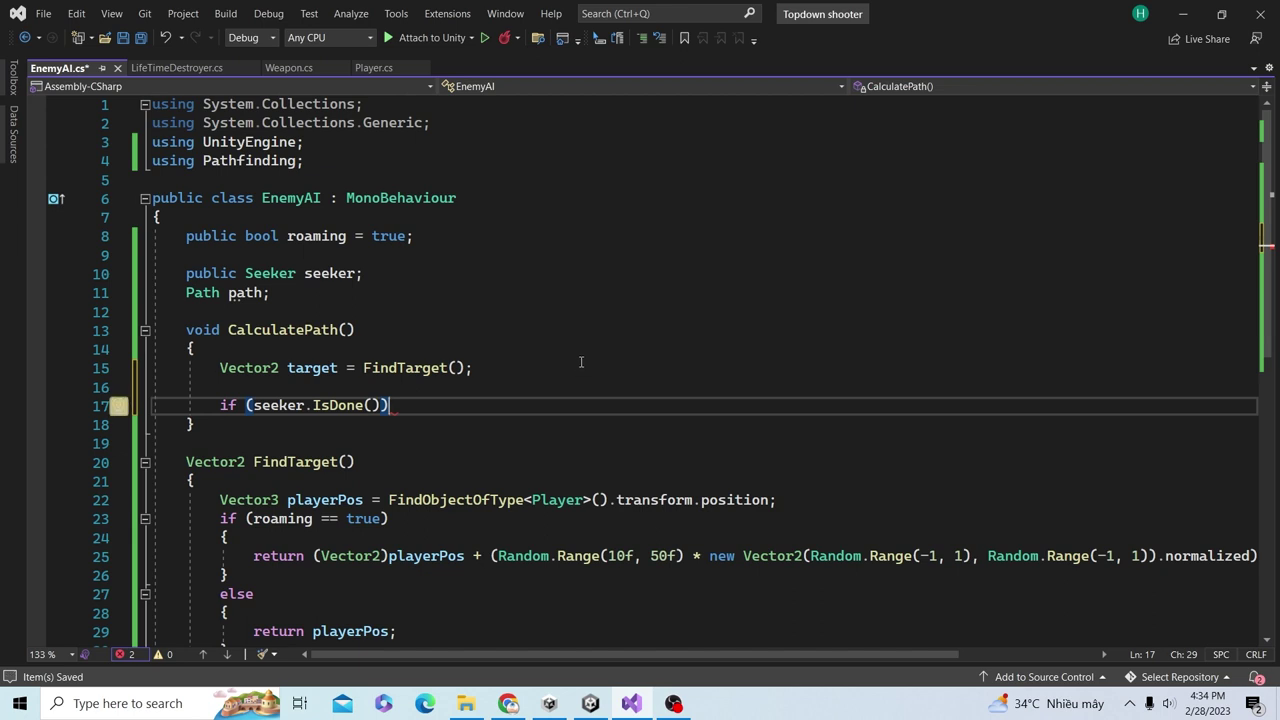
pyautogui.press('Return')
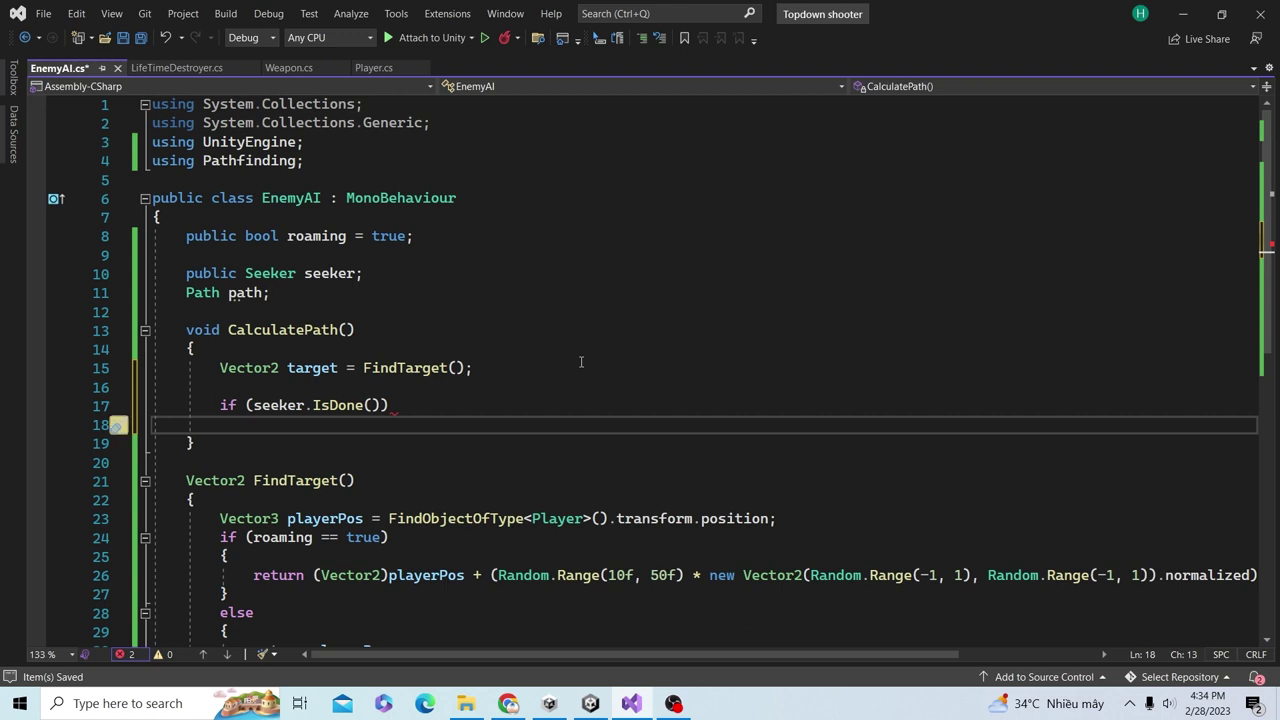
# - Make the if body call seeker.StartPath(transform.position, target, ), leaving the callback argument empty
pyautogui.write('seeker..')
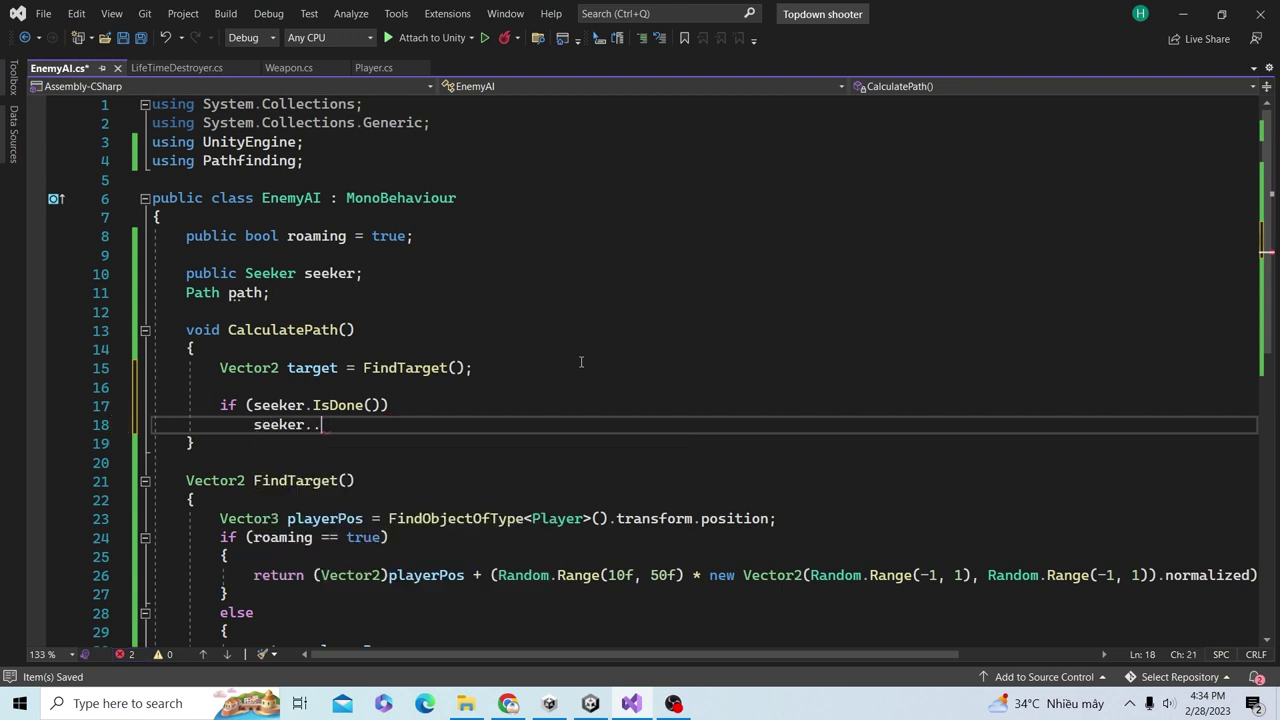
pyautogui.press('BackSpace')
pyautogui.write('start')
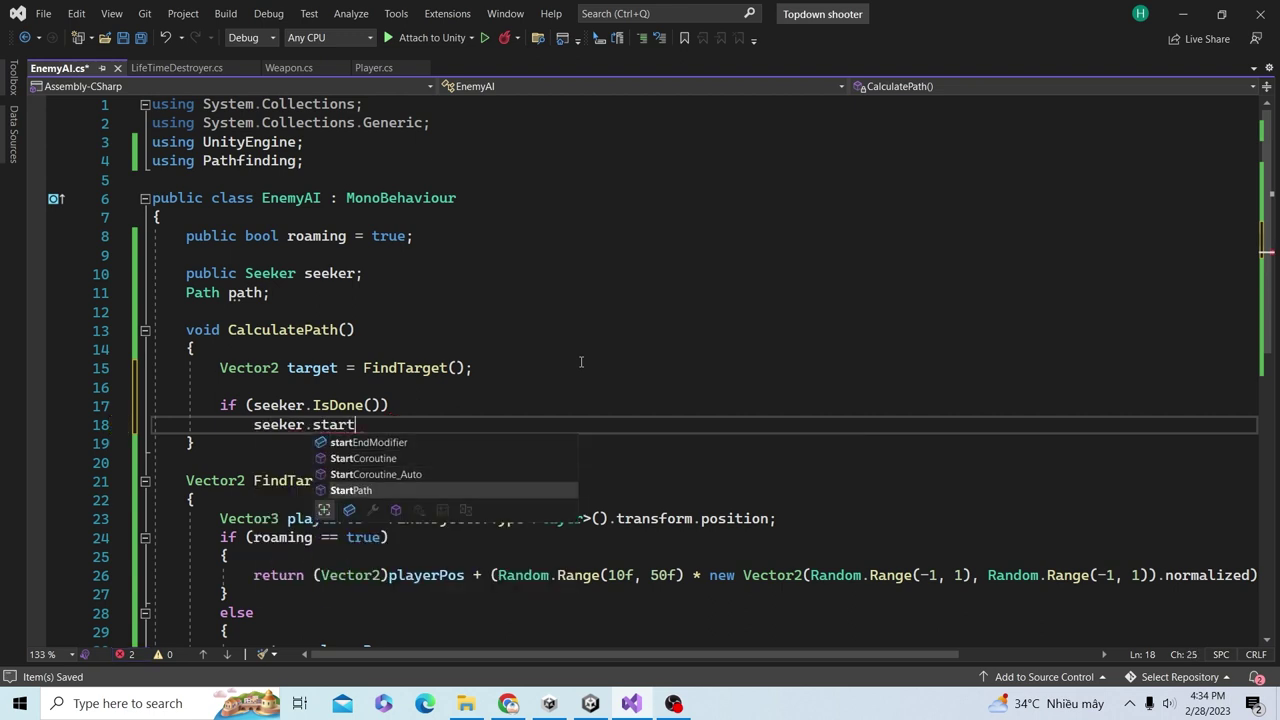
pyautogui.write('(')
pyautogui.press('Escape')
pyautogui.write(');')
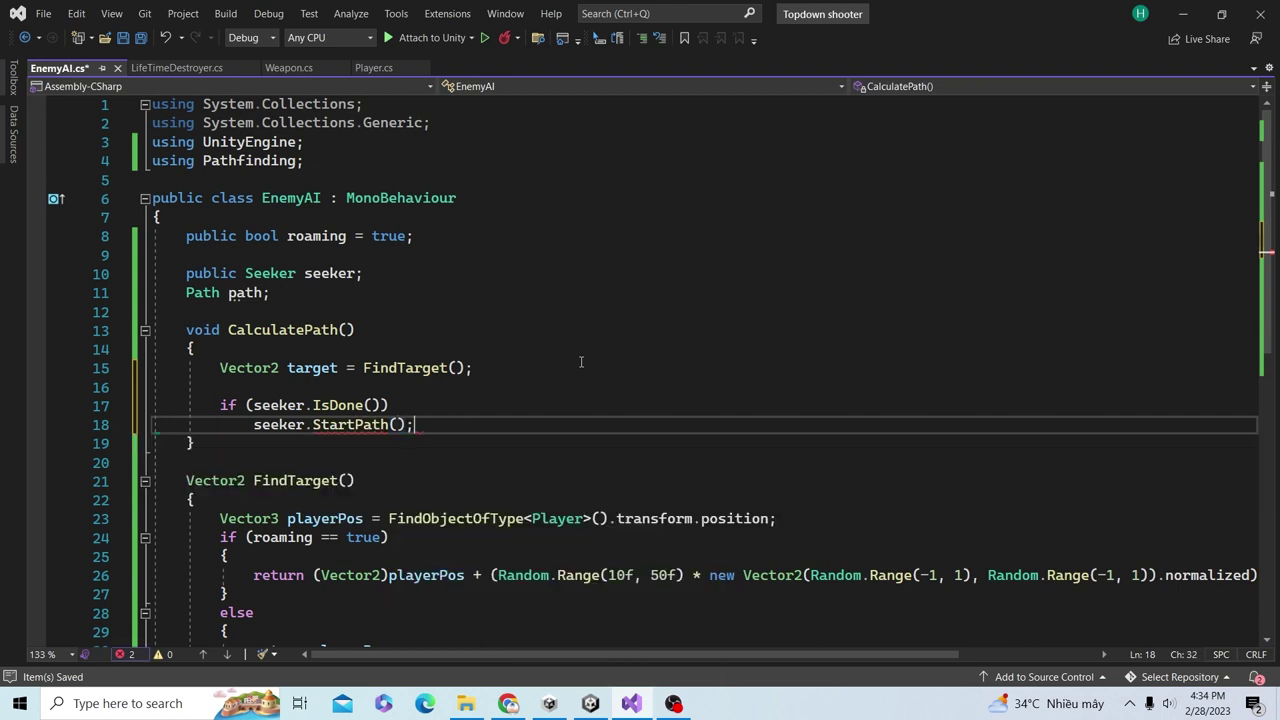
pyautogui.press('Left')
pyautogui.press('Left')
pyautogui.moveTo(396, 432)
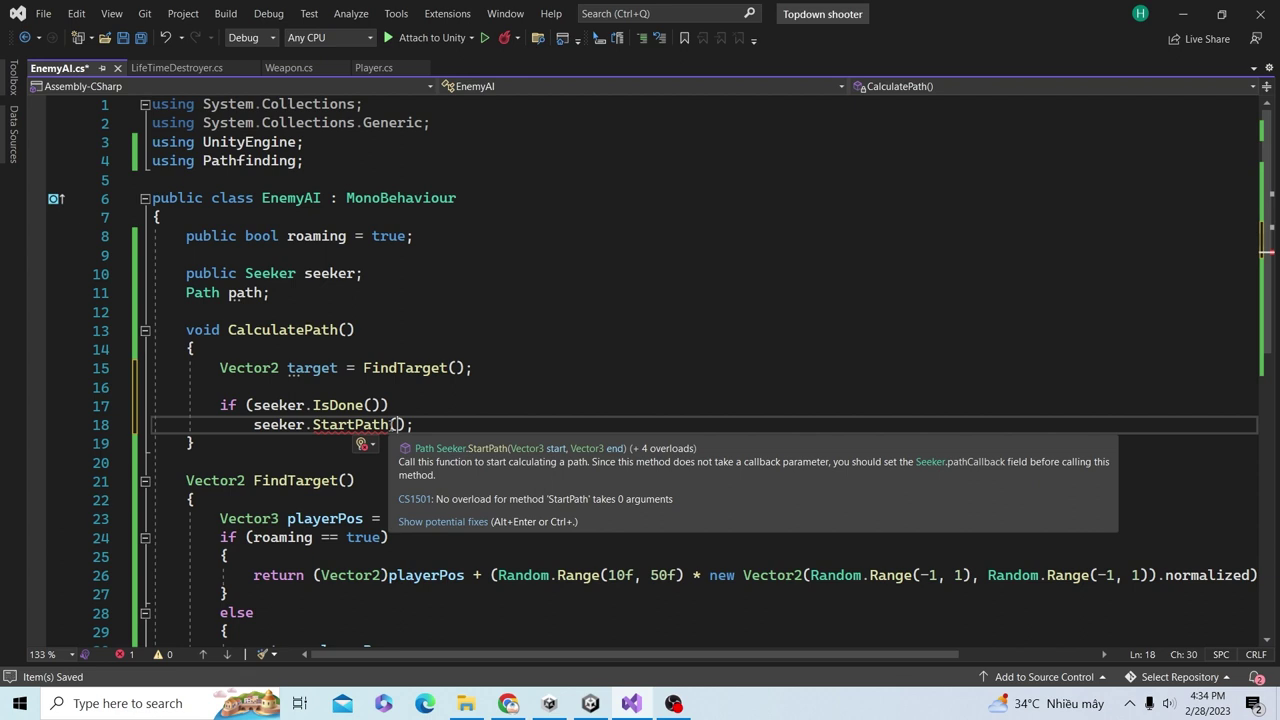
pyautogui.write('transform.position')
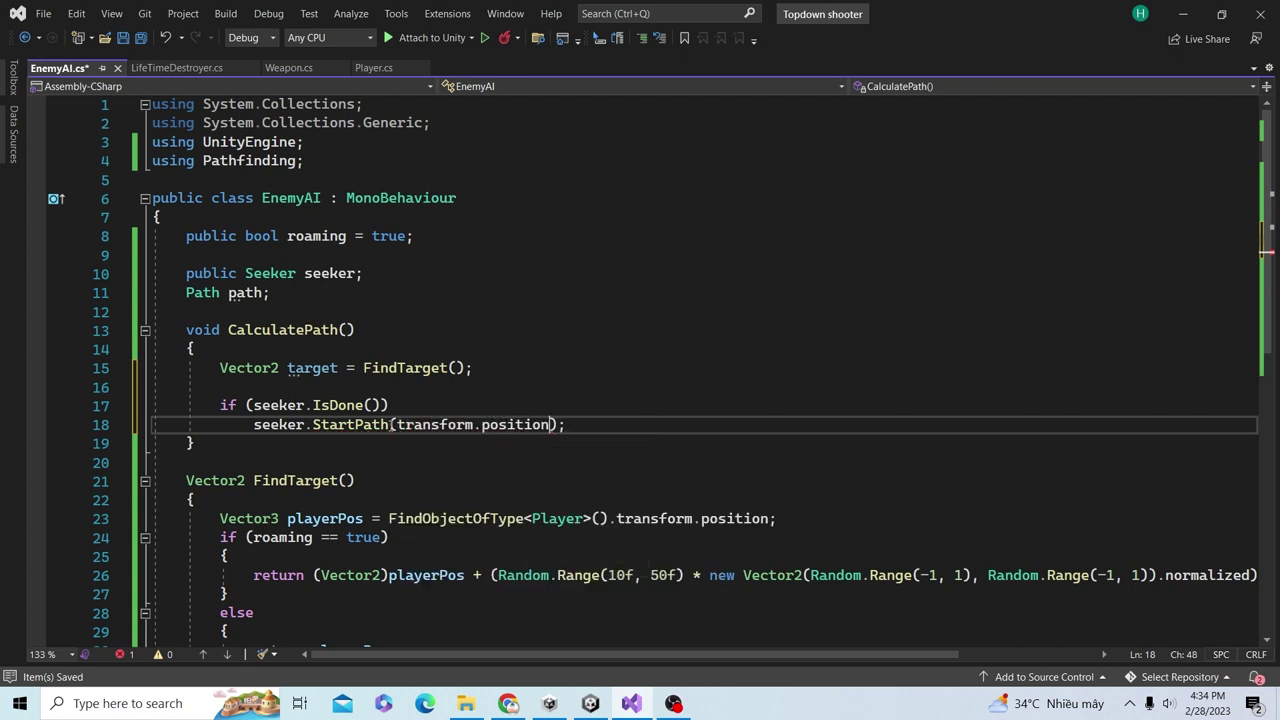
pyautogui.write(', target')
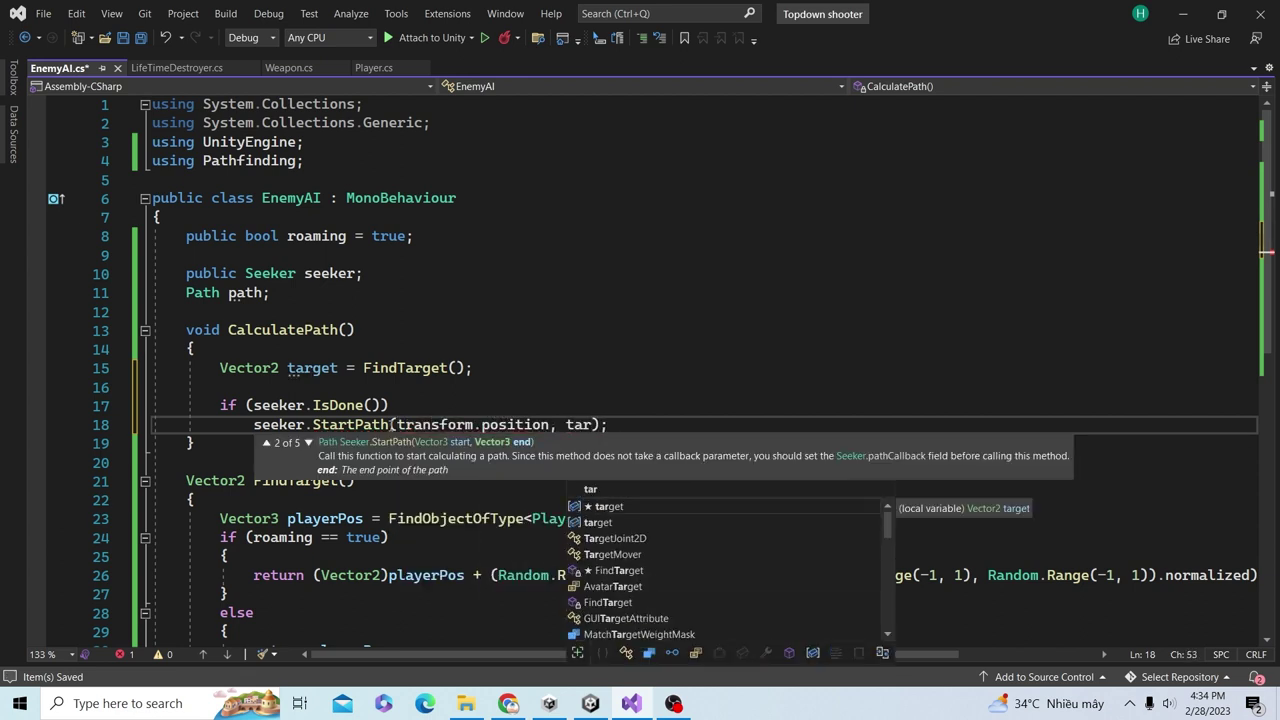
pyautogui.write(',')
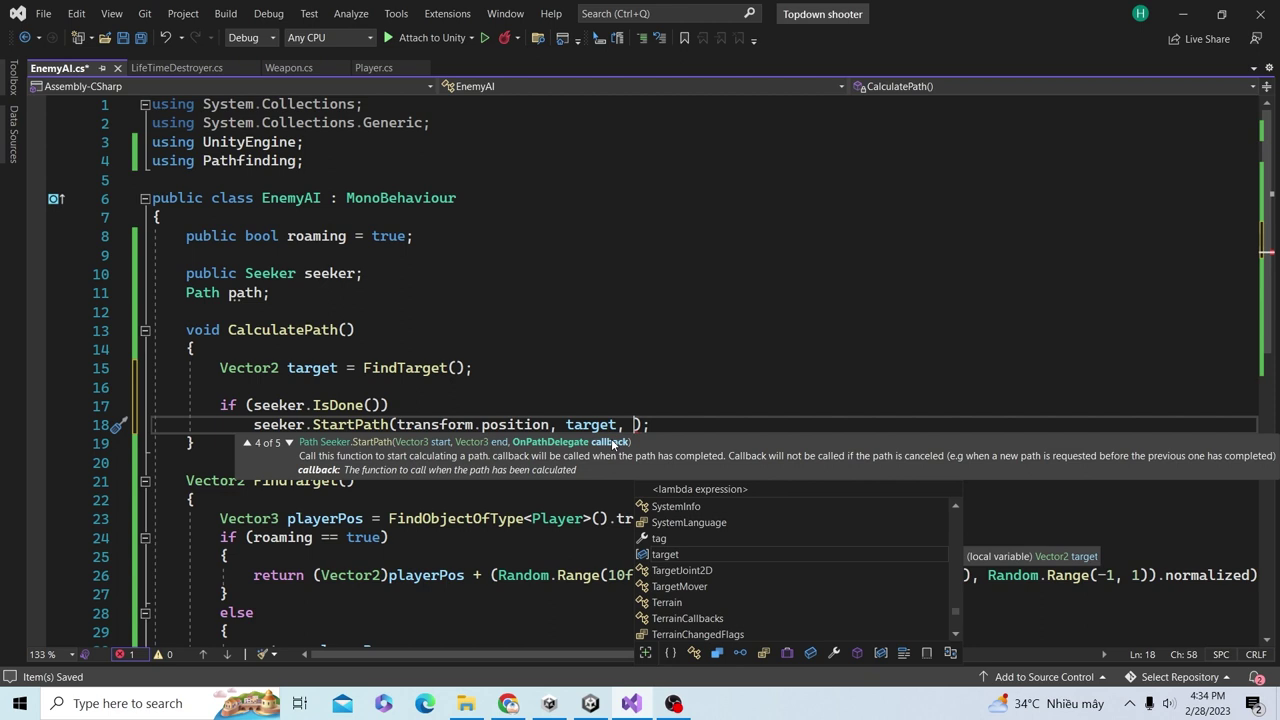
# - Declare a void OnPathComplete(Path p) method with an empty body below CalculatePath
pyautogui.press('Escape')
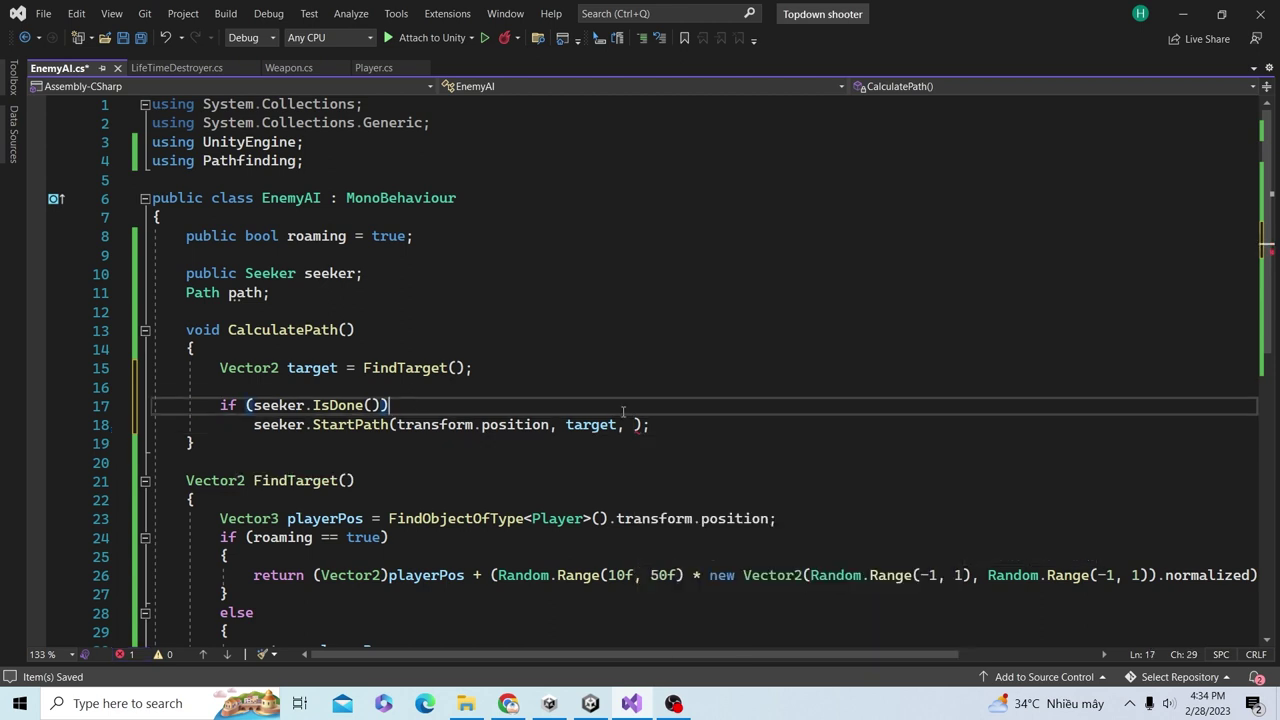
pyautogui.click(696, 440)
pyautogui.press('Return')
pyautogui.press('Return')
pyautogui.write('vo')
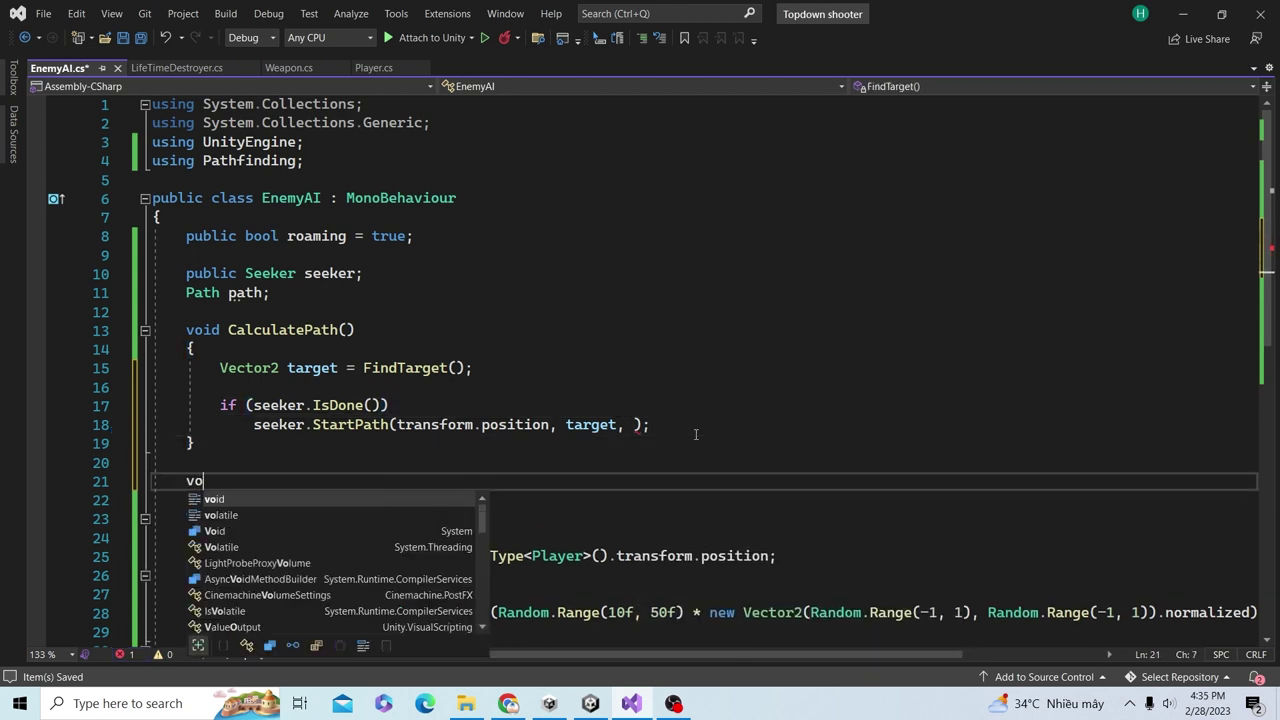
pyautogui.write('id OnP')
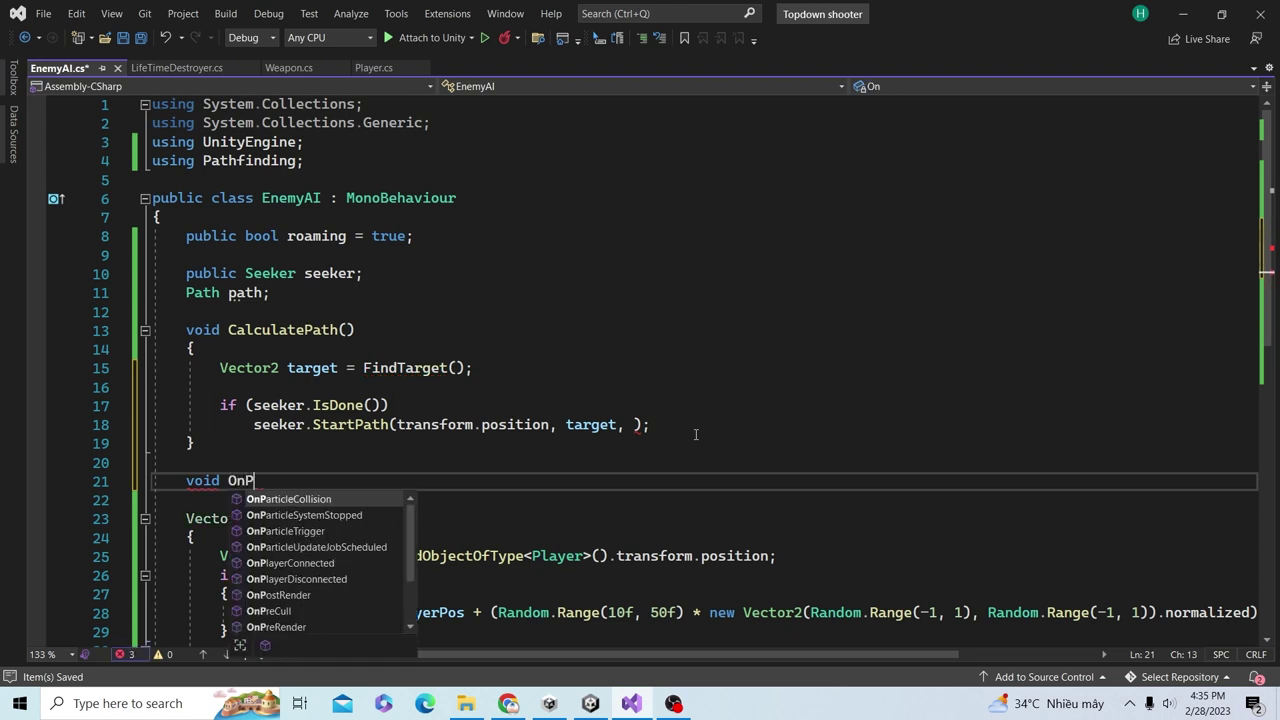
pyautogui.write('athComplete()')
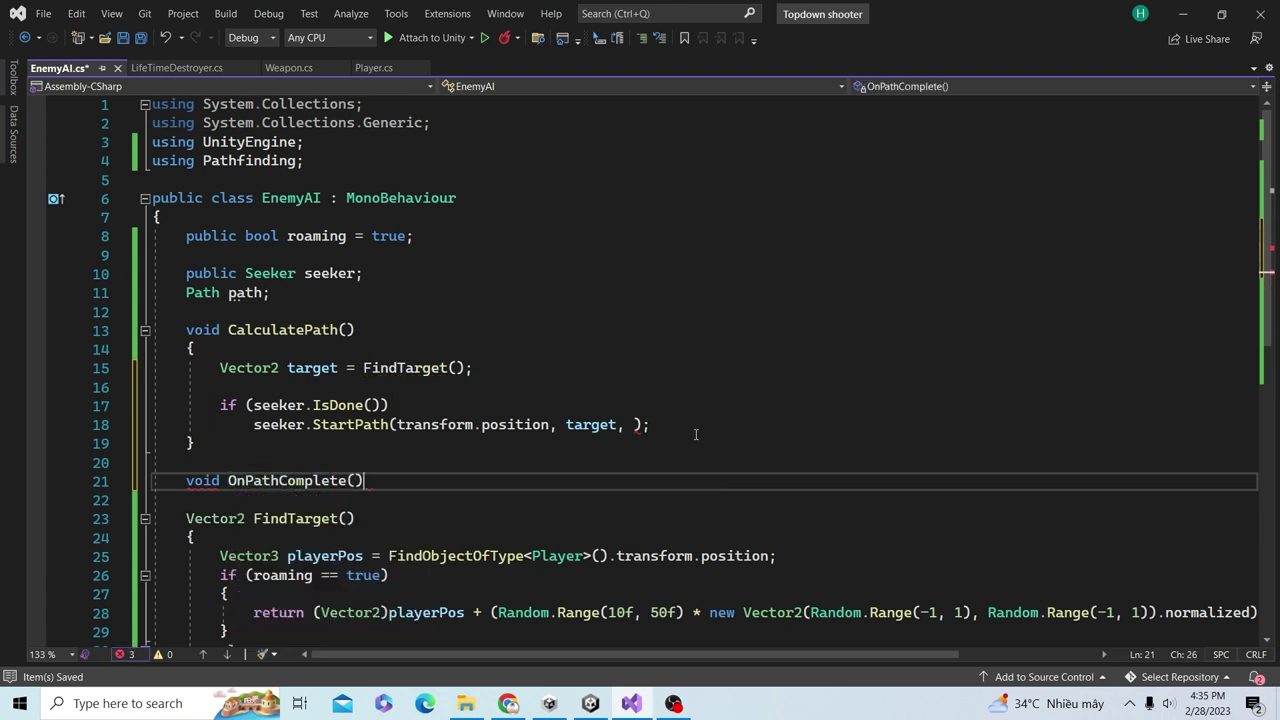
pyautogui.press('Return')
pyautogui.write('{')
pyautogui.press('Return')
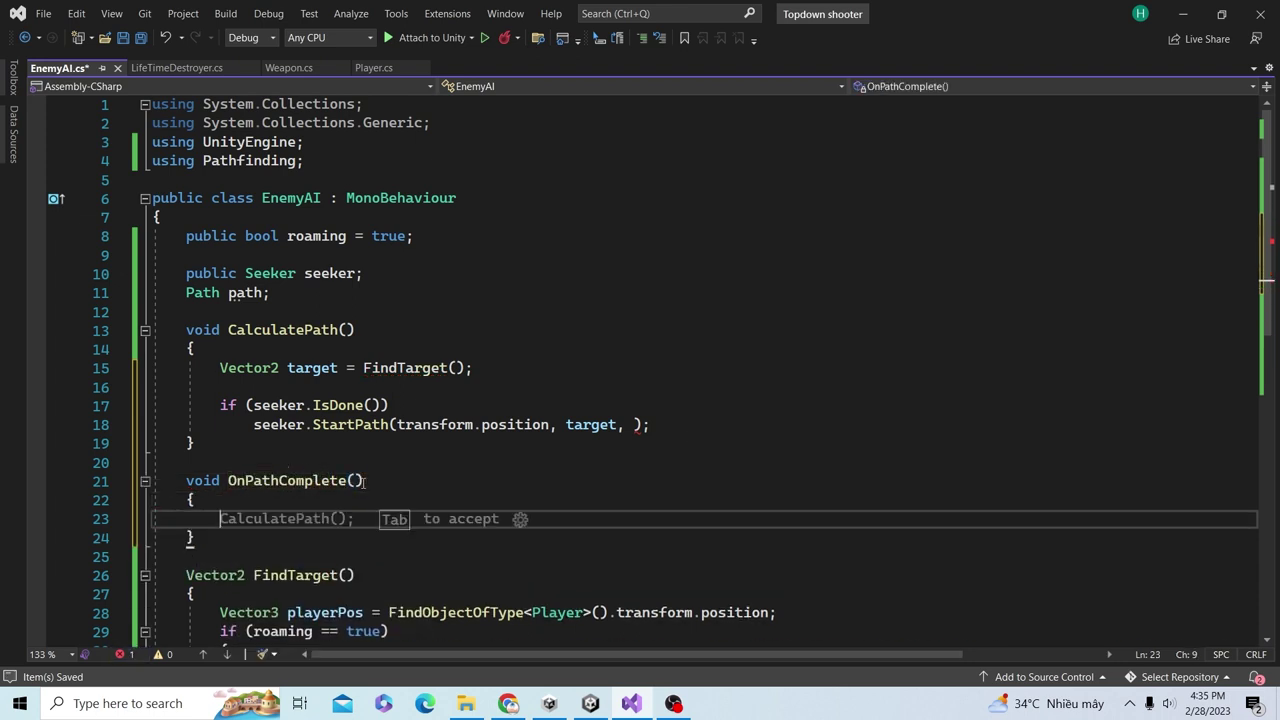
pyautogui.click(386, 481)
pyautogui.write('Path')
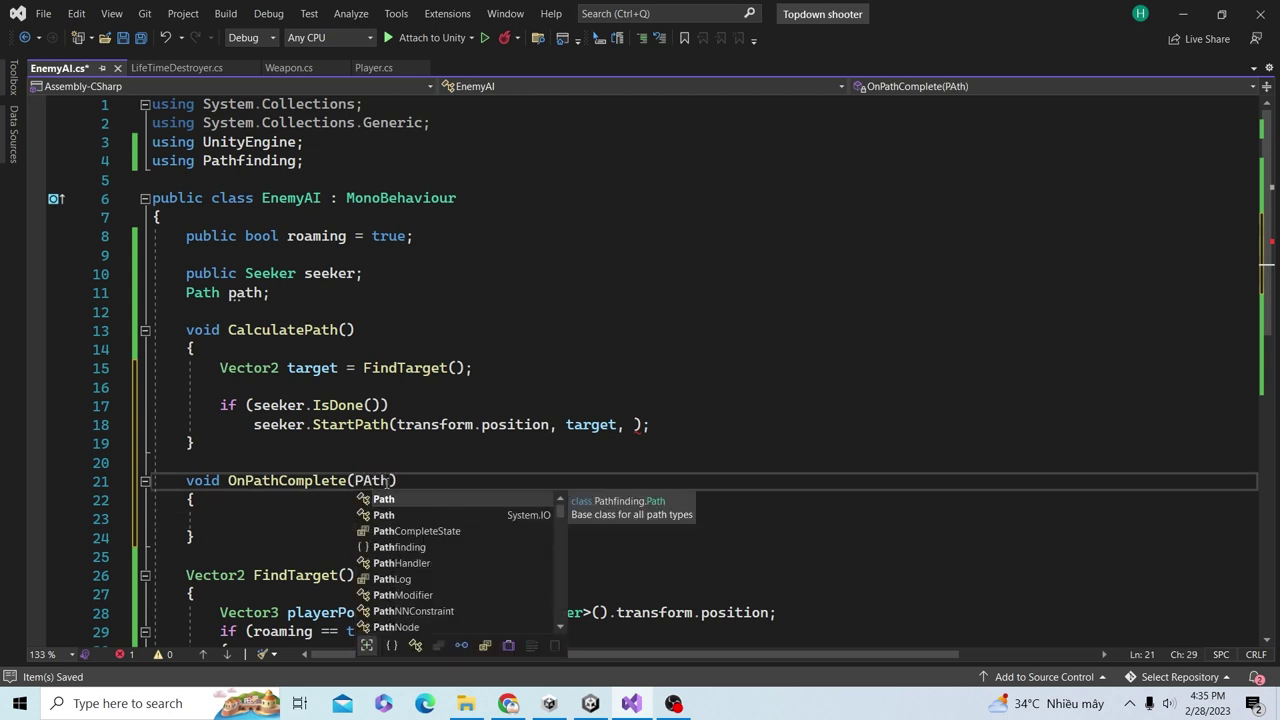
pyautogui.write(' o')
pyautogui.press('BackSpace')
pyautogui.write('p')
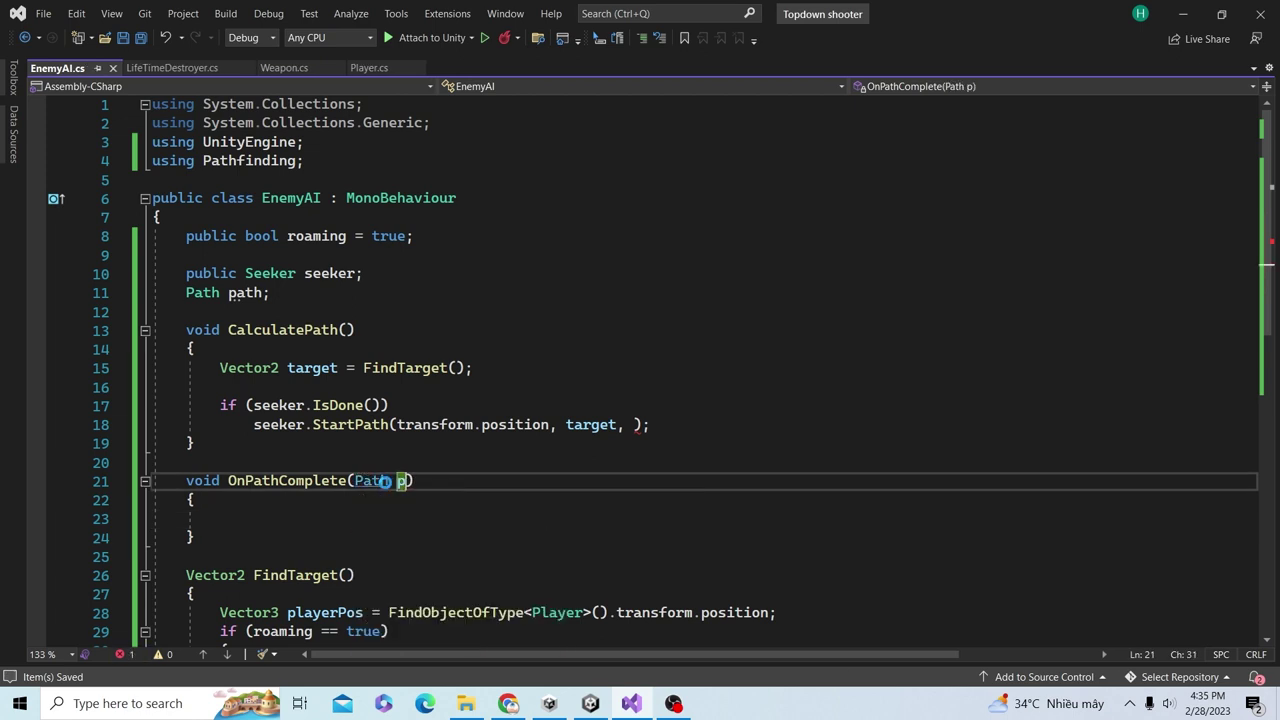
# - Pass OnPathComplete as the callback argument of seeker.StartPath
pyautogui.scroll(-2, 300, 420)
pyautogui.doubleClick(287, 368)
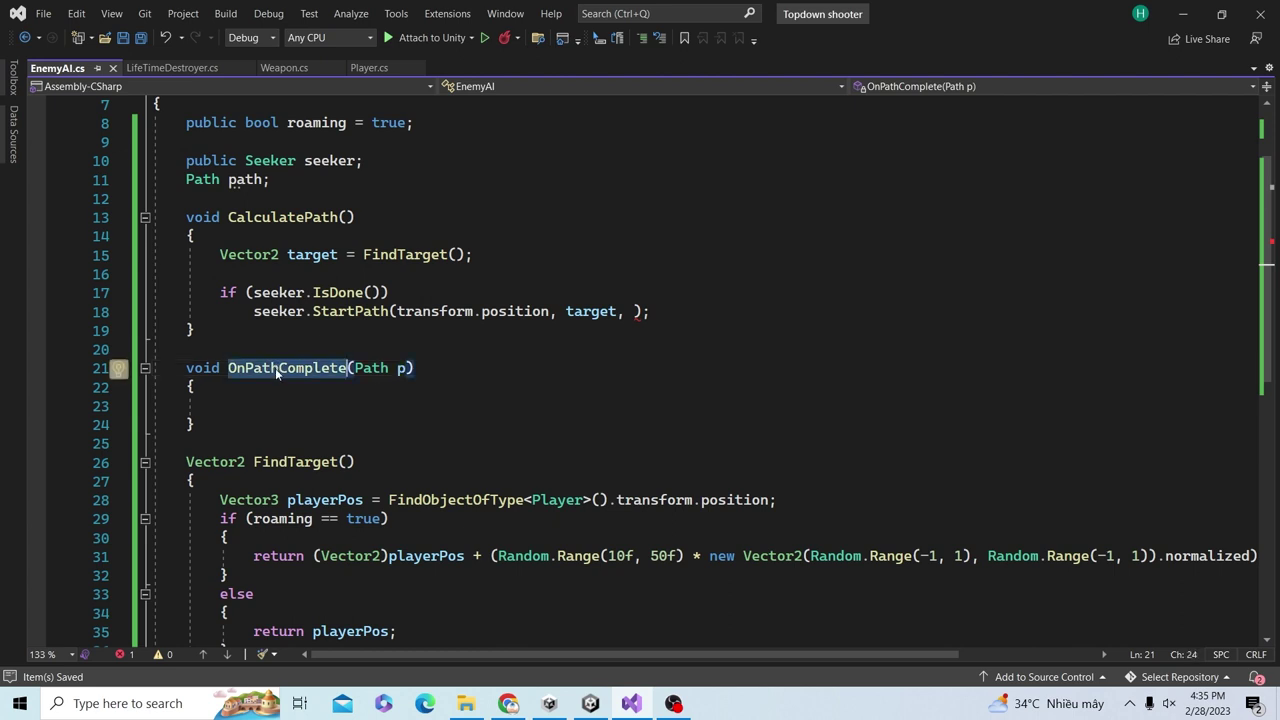
pyautogui.hotkey('ctrl', 'c')
pyautogui.click(631, 311)
pyautogui.hotkey('ctrl', 'v')
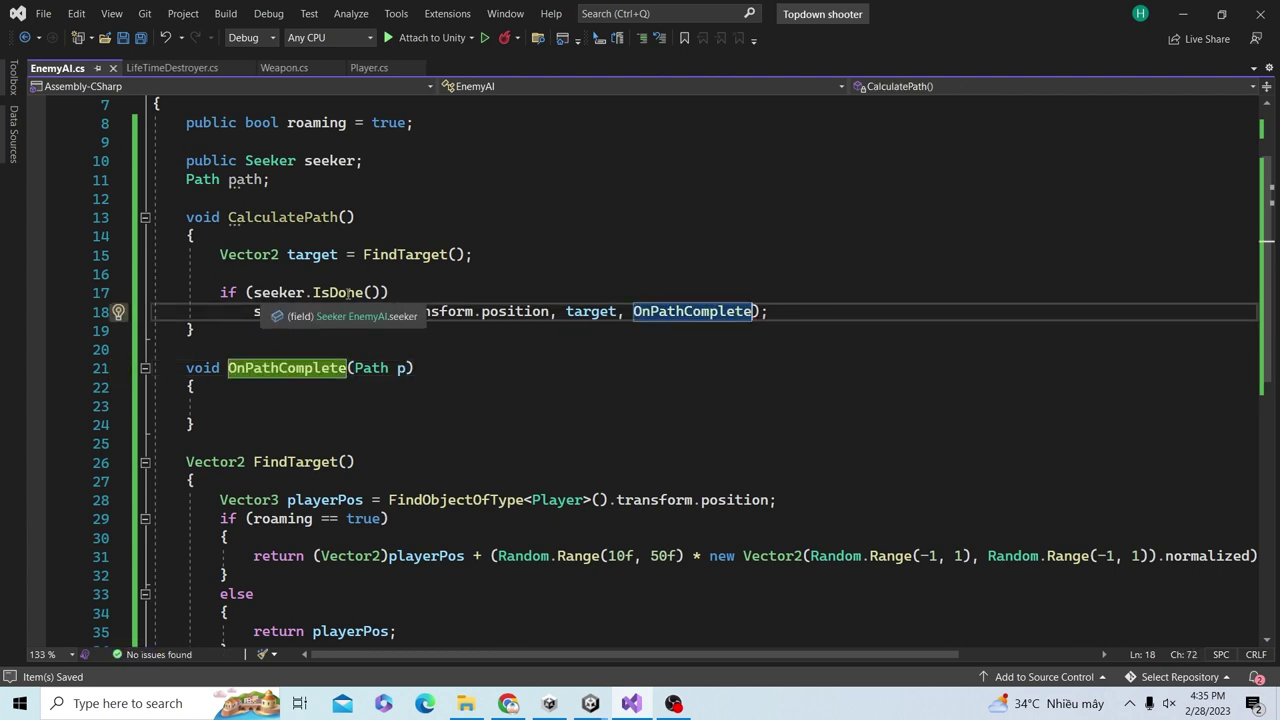
pyautogui.click(302, 401)
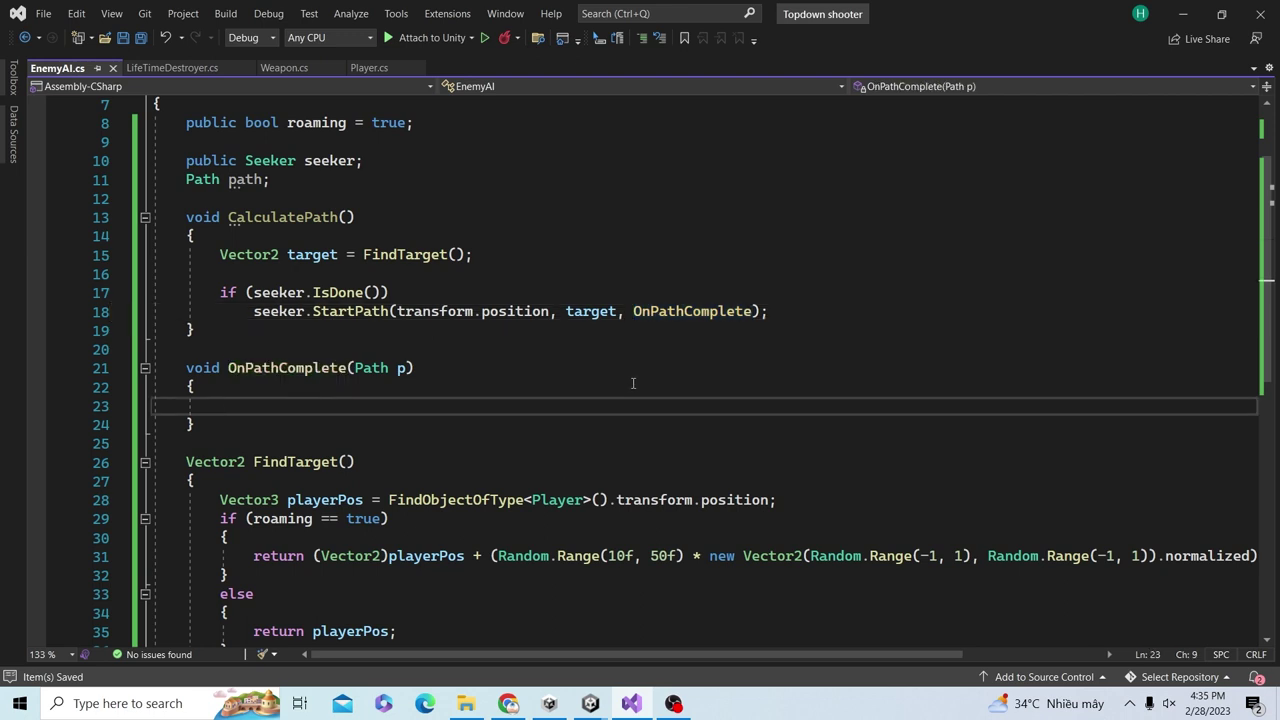
pyautogui.moveTo(397, 311); pyautogui.dragTo(544, 311)
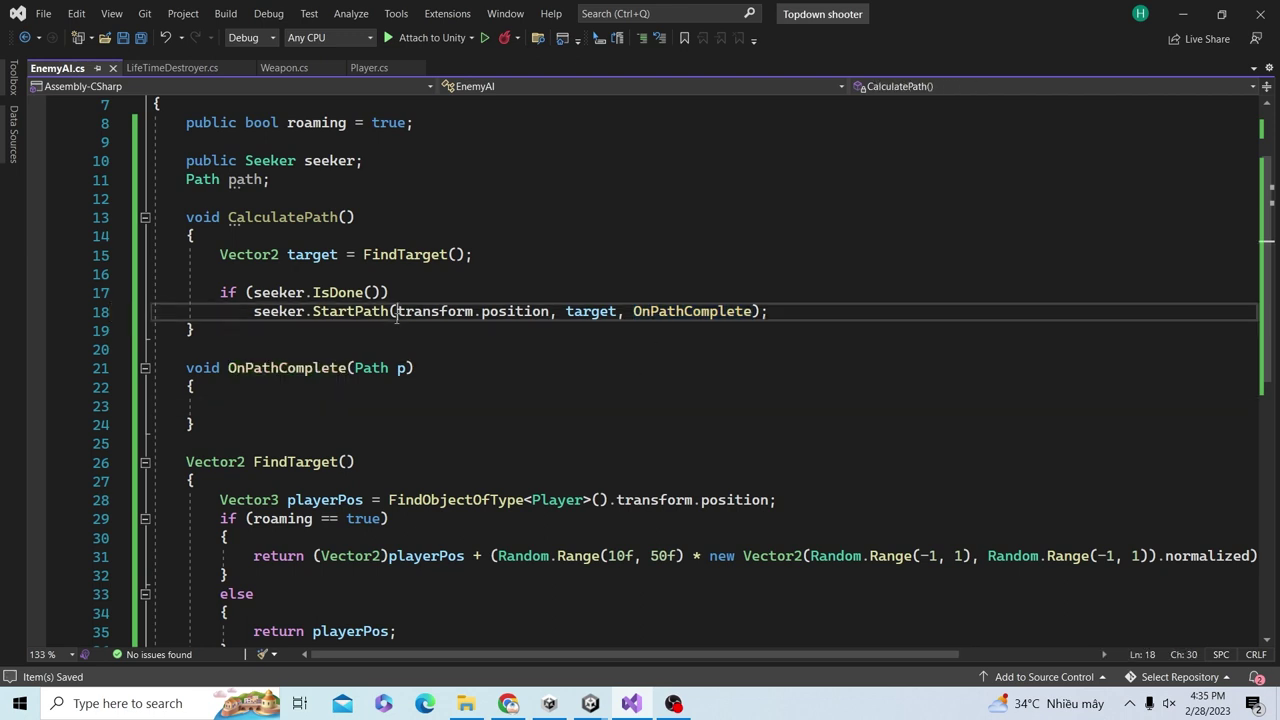
pyautogui.click(558, 343)
pyautogui.click(590, 311)
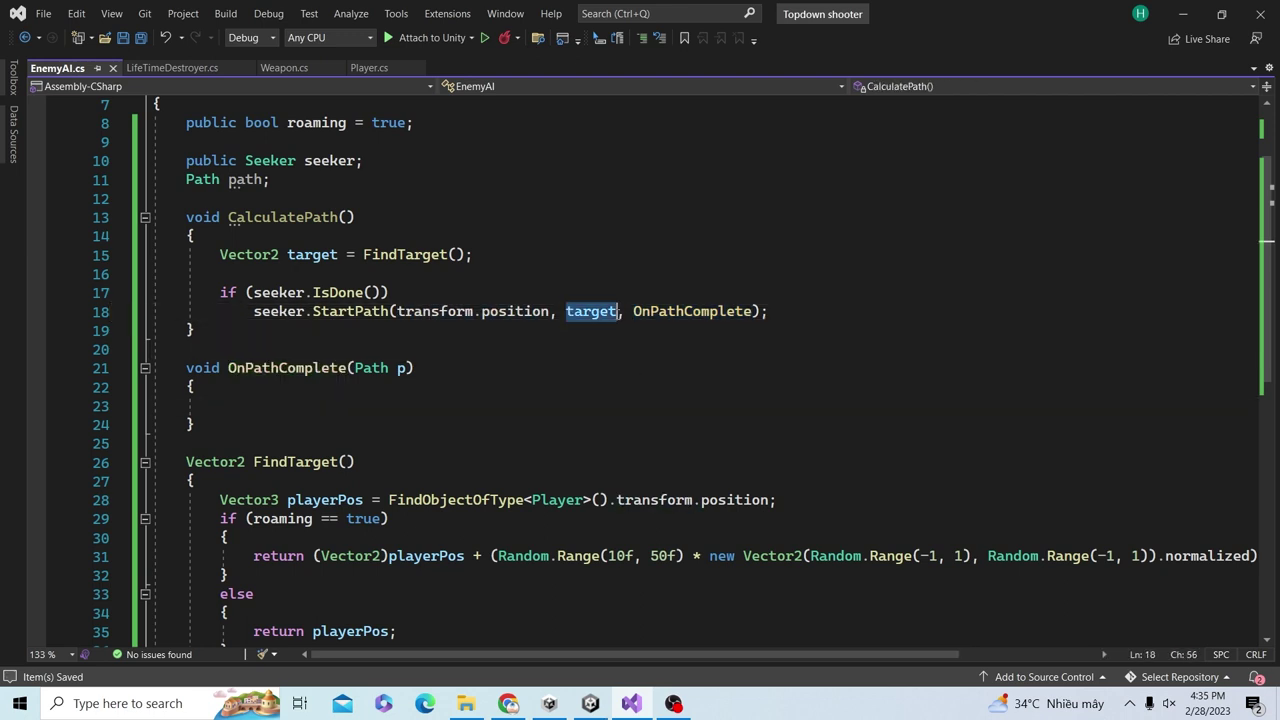
pyautogui.click(450, 350)
# - In OnPathComplete, return if p.error, assign path = p, add '// Move to target', and save
pyautogui.click(474, 410)
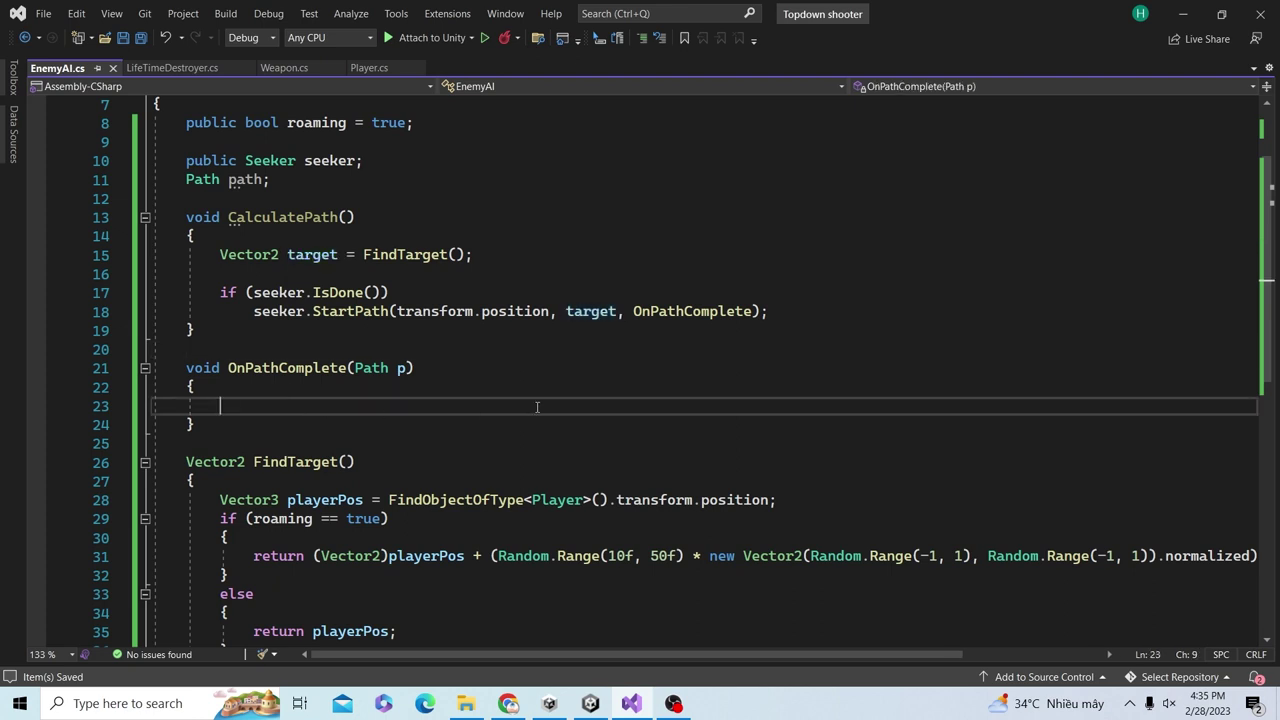
pyautogui.write('if (p')
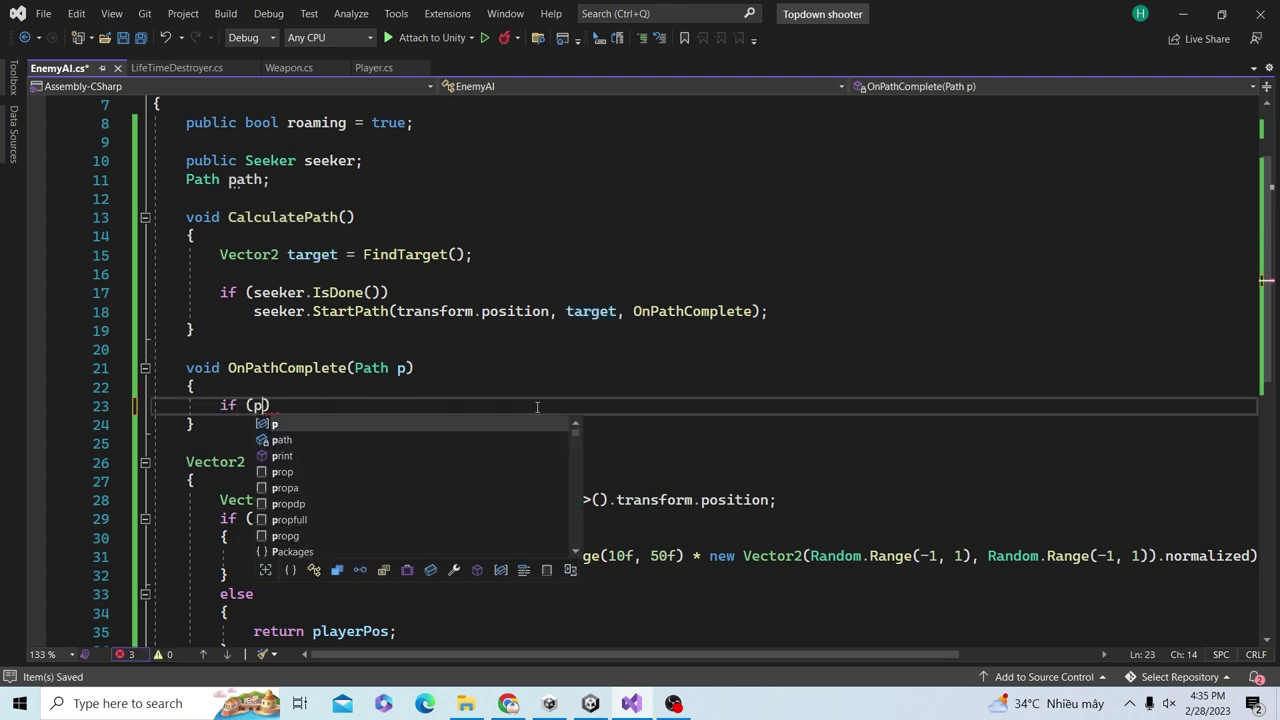
pyautogui.write('.error')
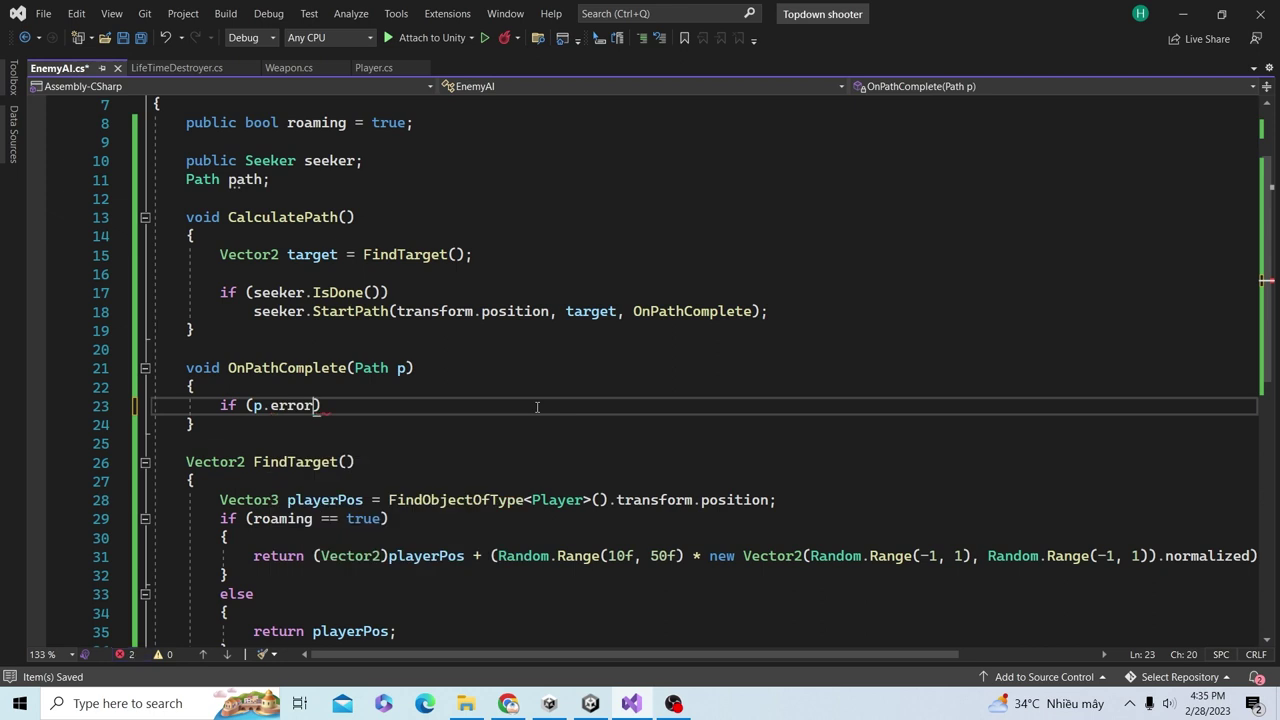
pyautogui.write(') r')
pyautogui.write('eturn;')
pyautogui.hotkey('ctrl', 's')
pyautogui.press('Return')
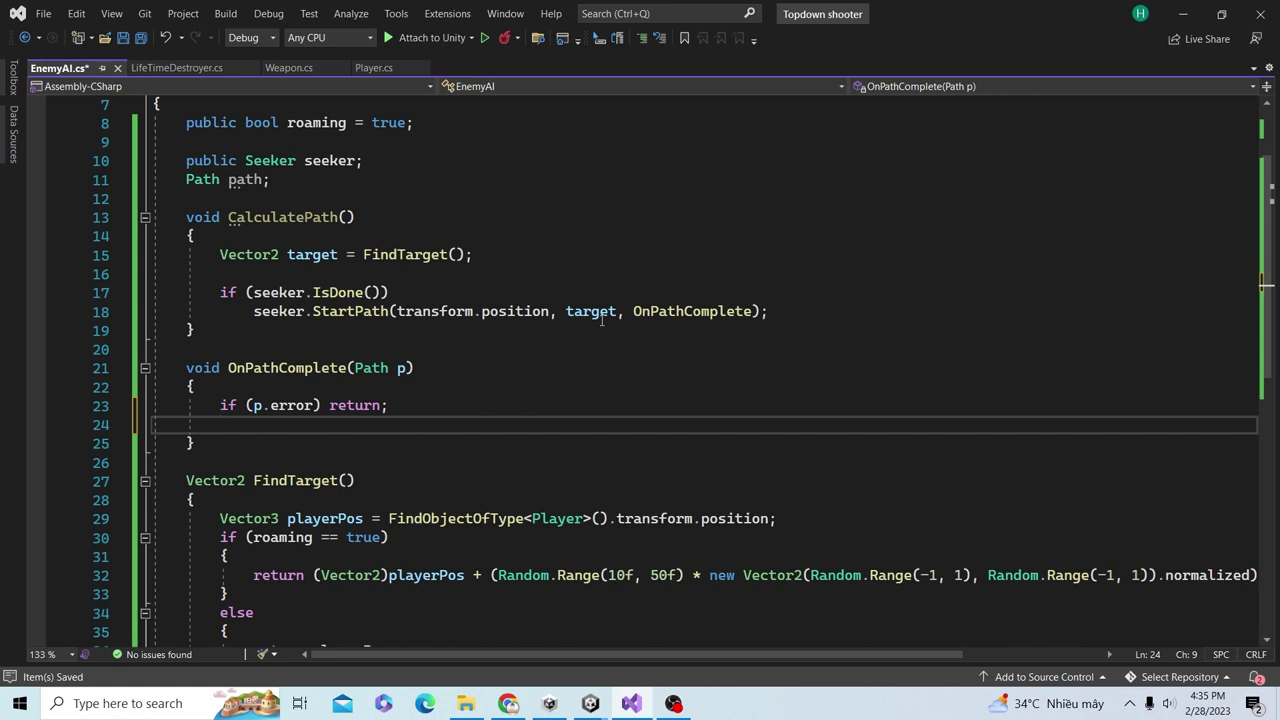
pyautogui.write('p')
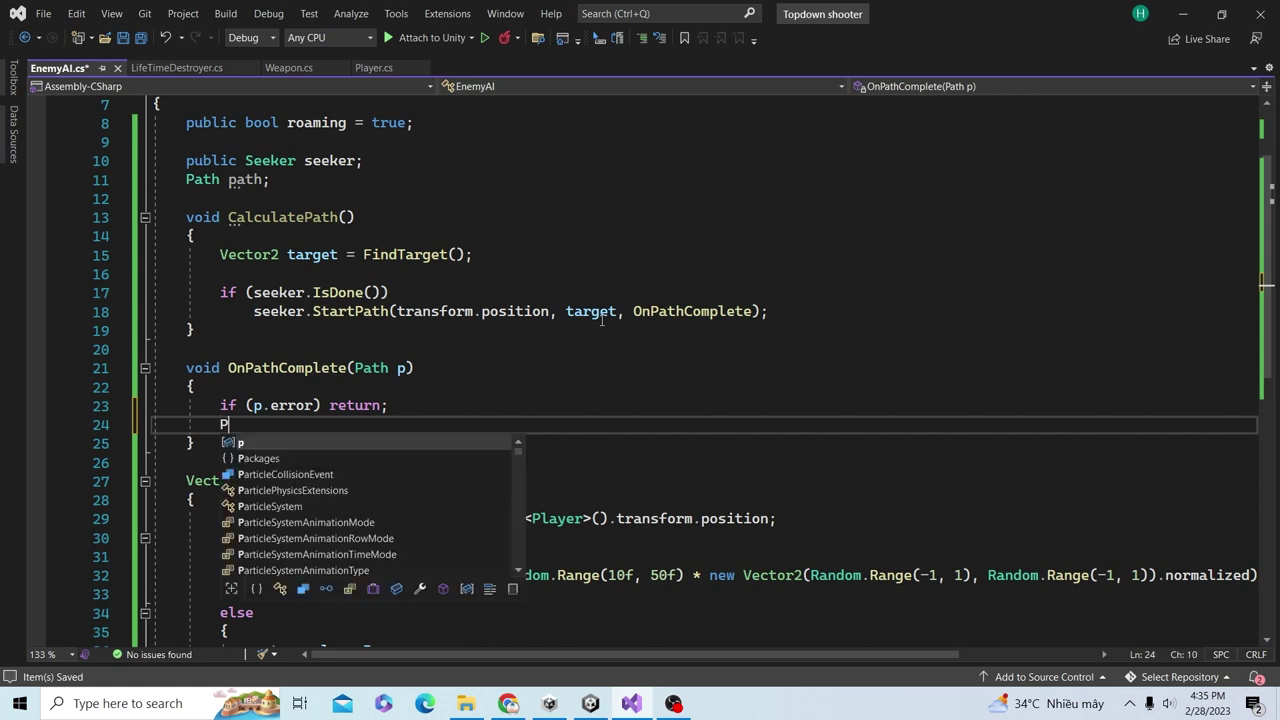
pyautogui.write('ath')
pyautogui.press('Escape')
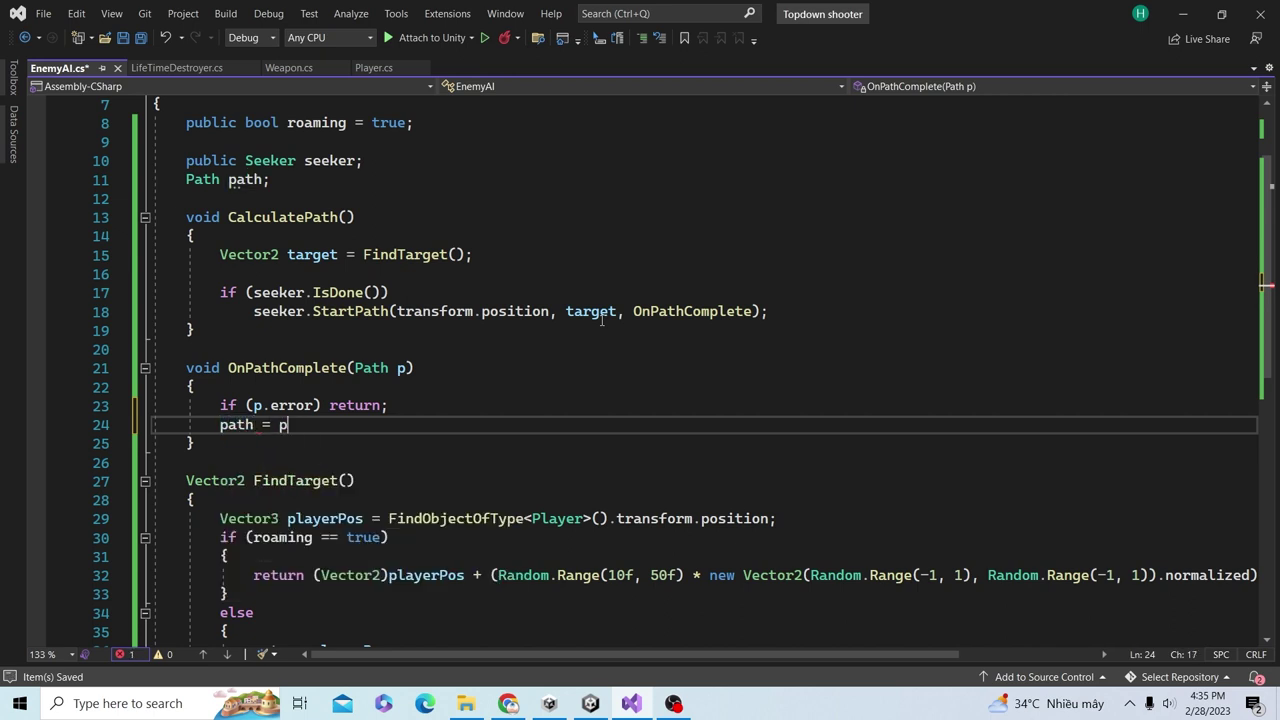
pyautogui.write(';')
pyautogui.press('Return')
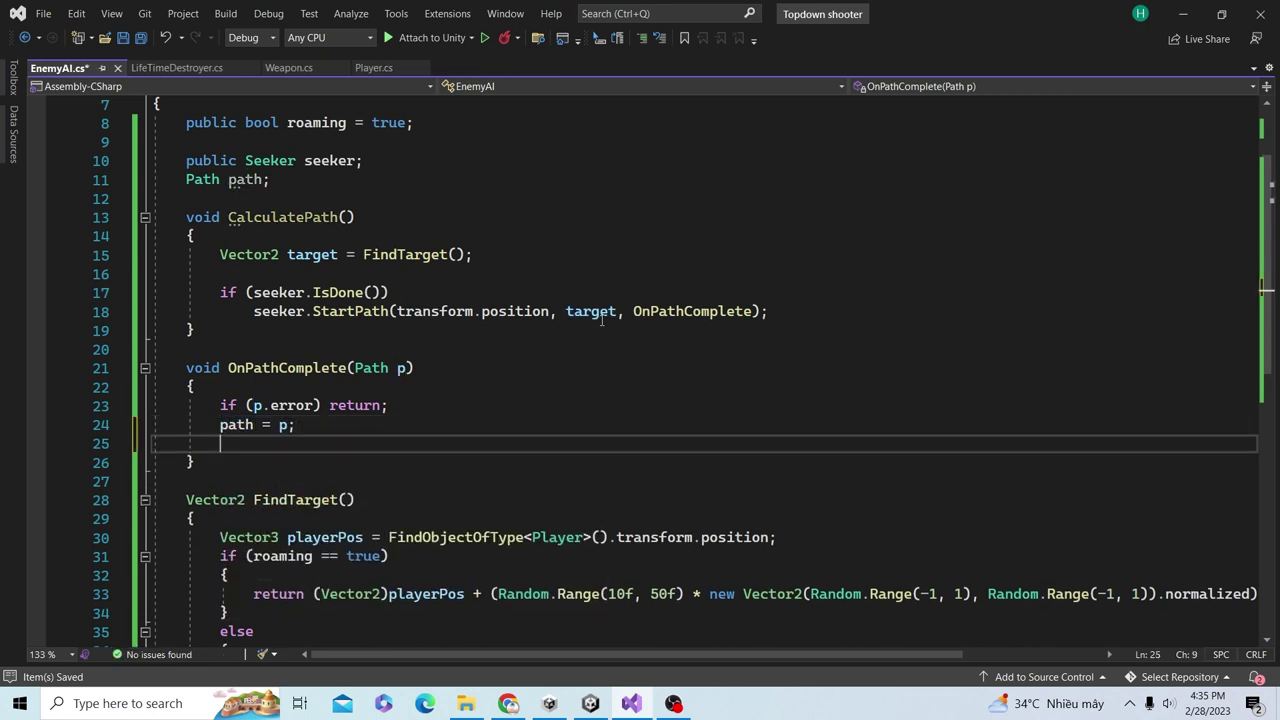
pyautogui.write('// Move to ta')
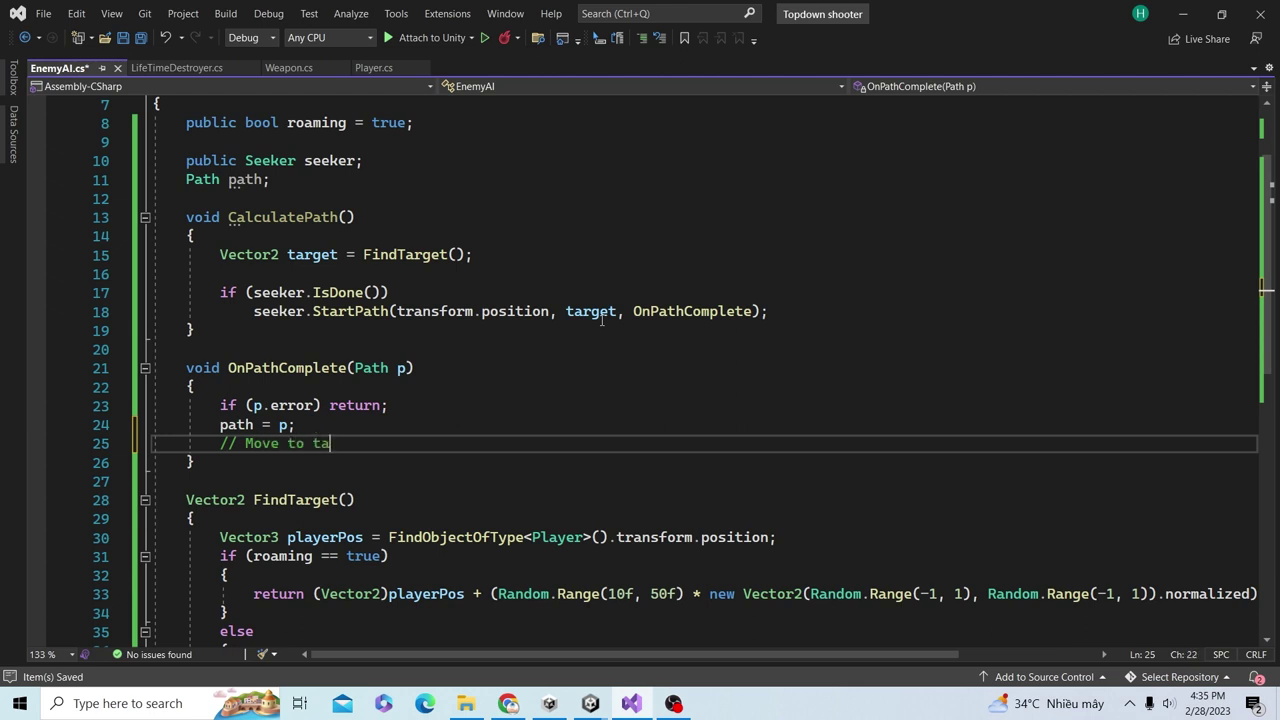
pyautogui.write('rget')
pyautogui.hotkey('ctrl', 's')
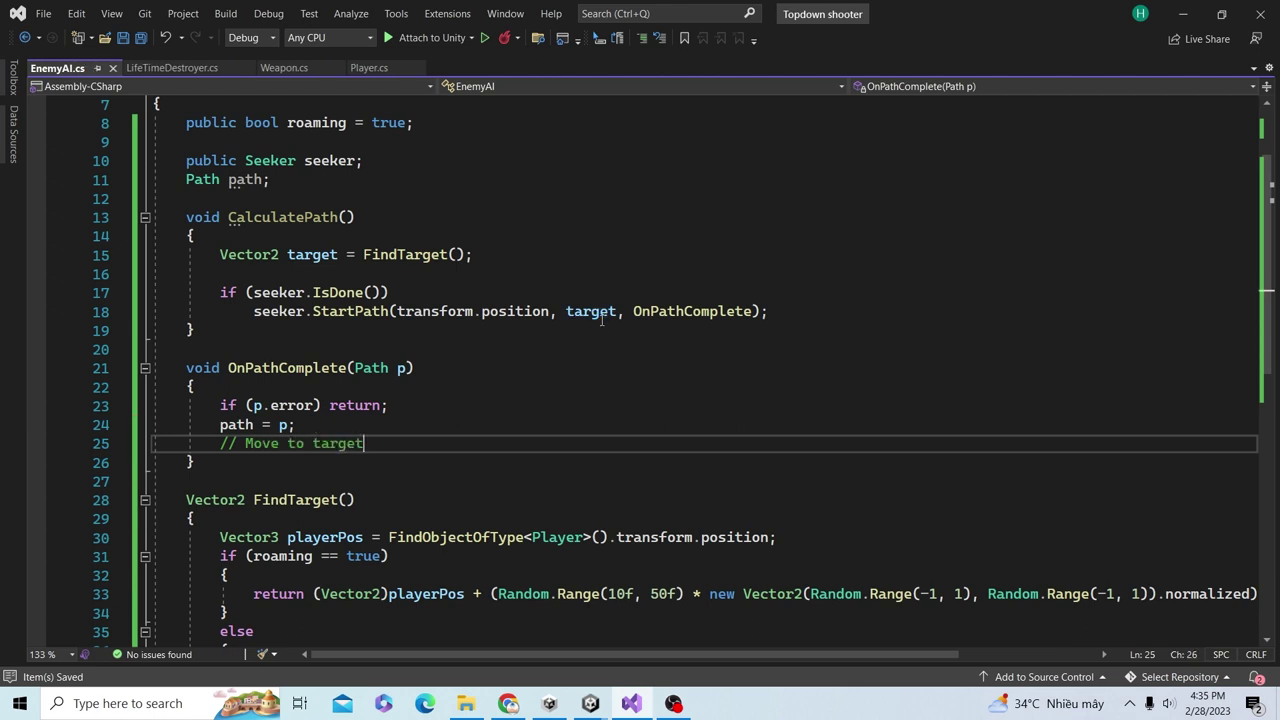
# - Highlight the Move to target comment, then go back to the path field declaration
pyautogui.moveTo(372, 447); pyautogui.dragTo(263, 449)
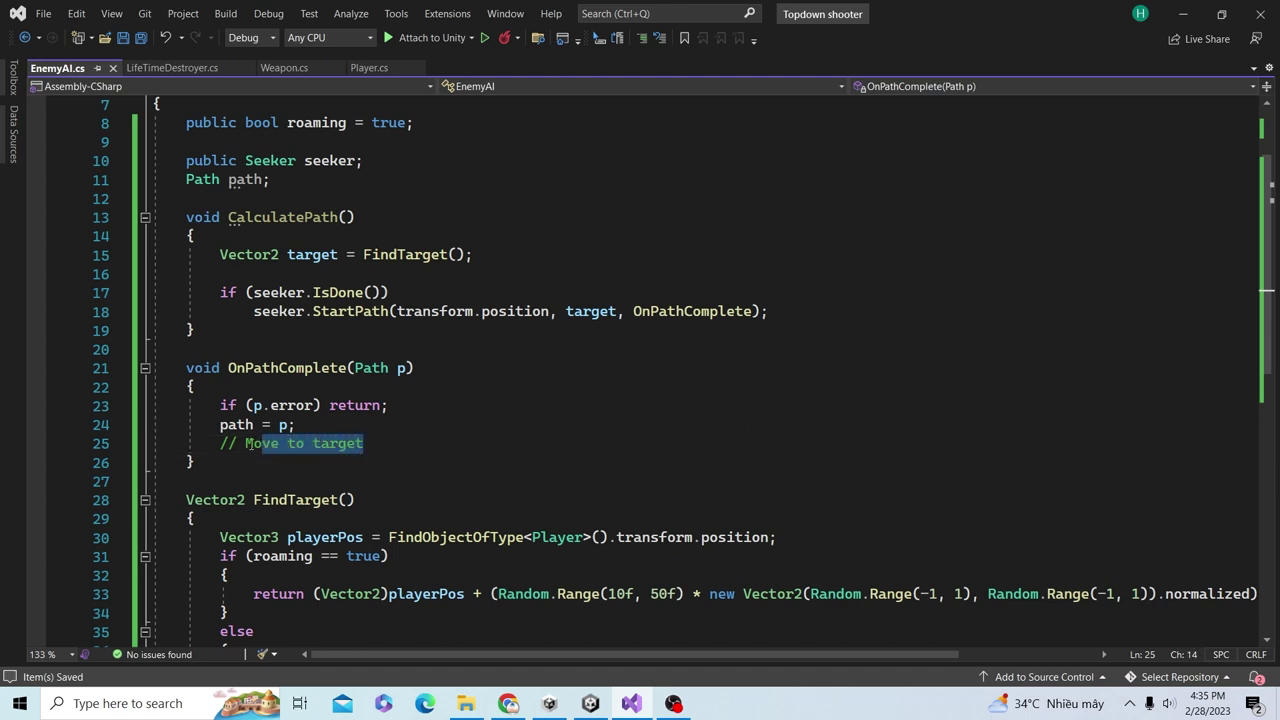
pyautogui.click(401, 437)
pyautogui.click(430, 180)
pyautogui.scroll(2, 330, 300)
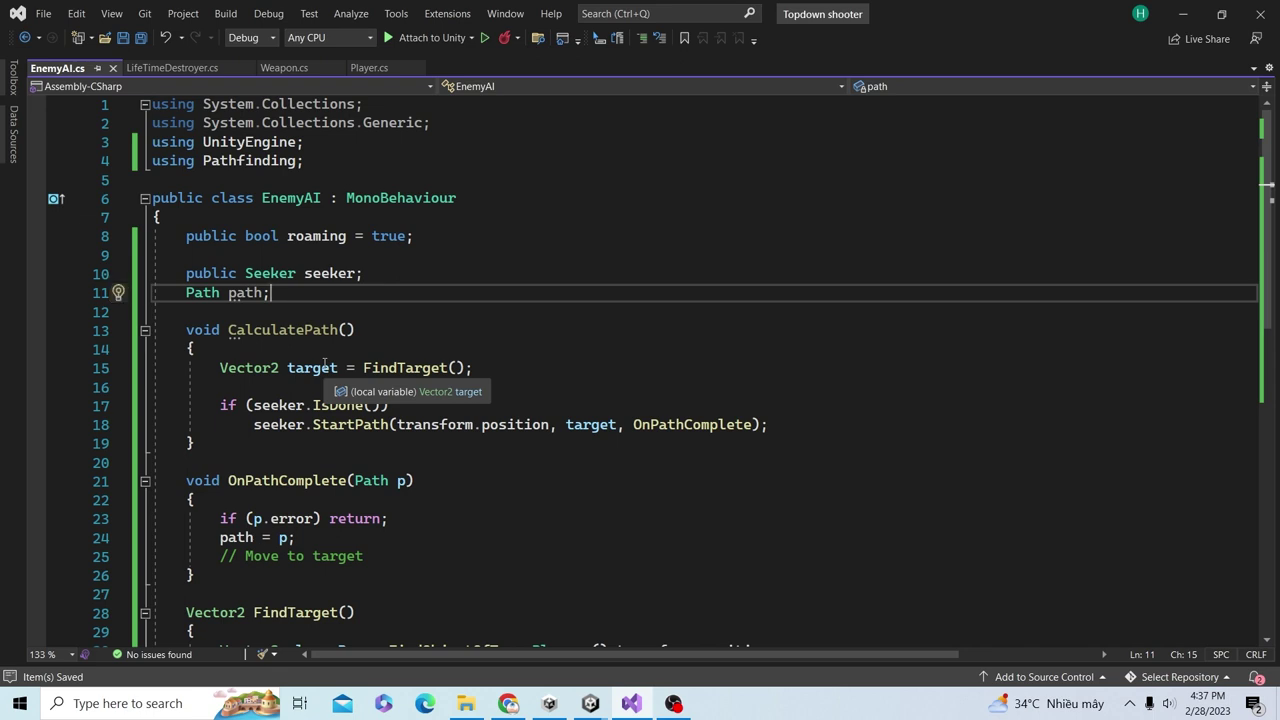
# - Add a Start method calling InvokeRepeating("CalculatePath", 0f, 0.5f) below the path field, and save
pyautogui.press('Return')
pyautogui.press('Return')
pyautogui.write('void Start')
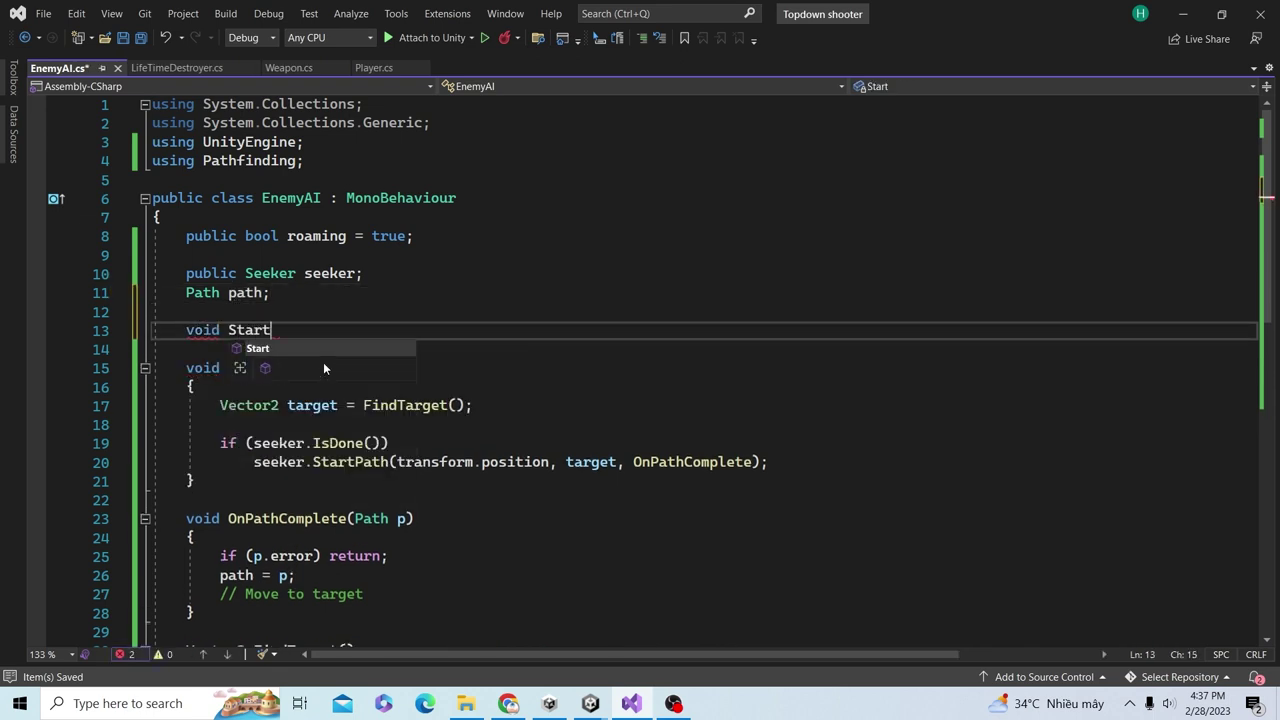
pyautogui.press('Tab')
pyautogui.write('Invok')
pyautogui.press('Down')
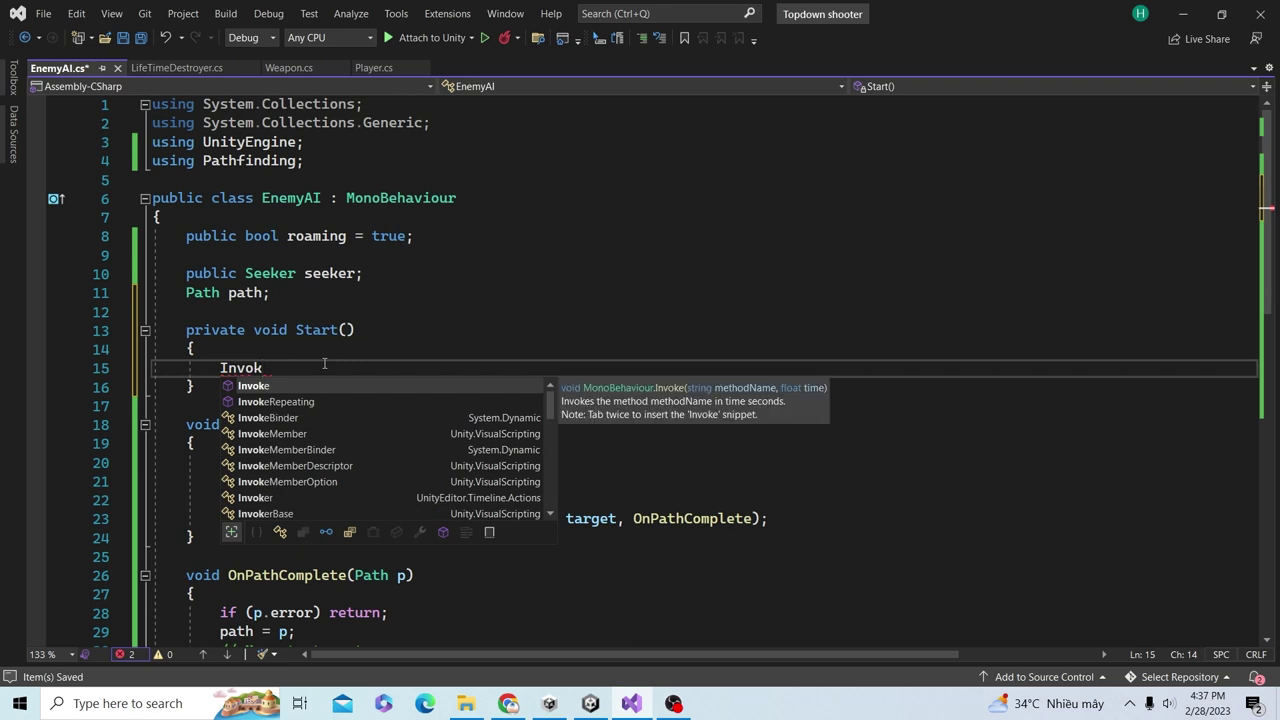
pyautogui.press('Tab')
pyautogui.write('(')
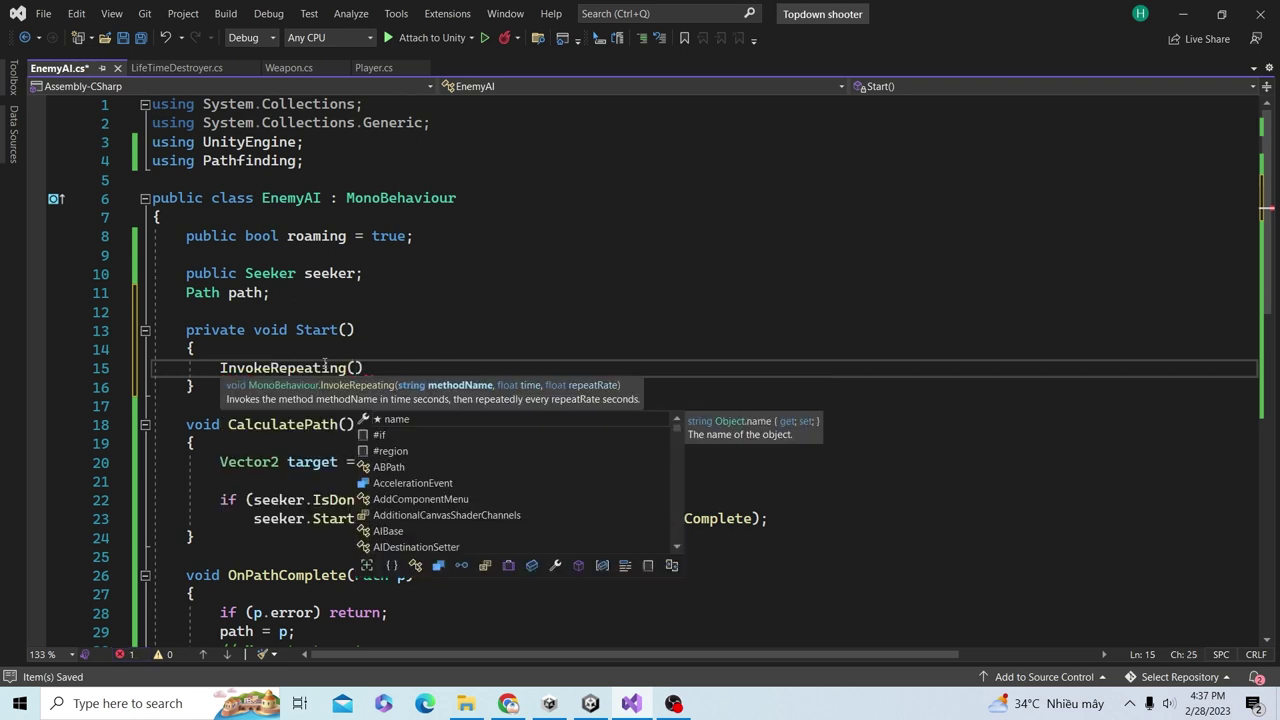
pyautogui.doubleClick(300, 424)
pyautogui.hotkey('ctrl', 'c')
pyautogui.click(356, 367)
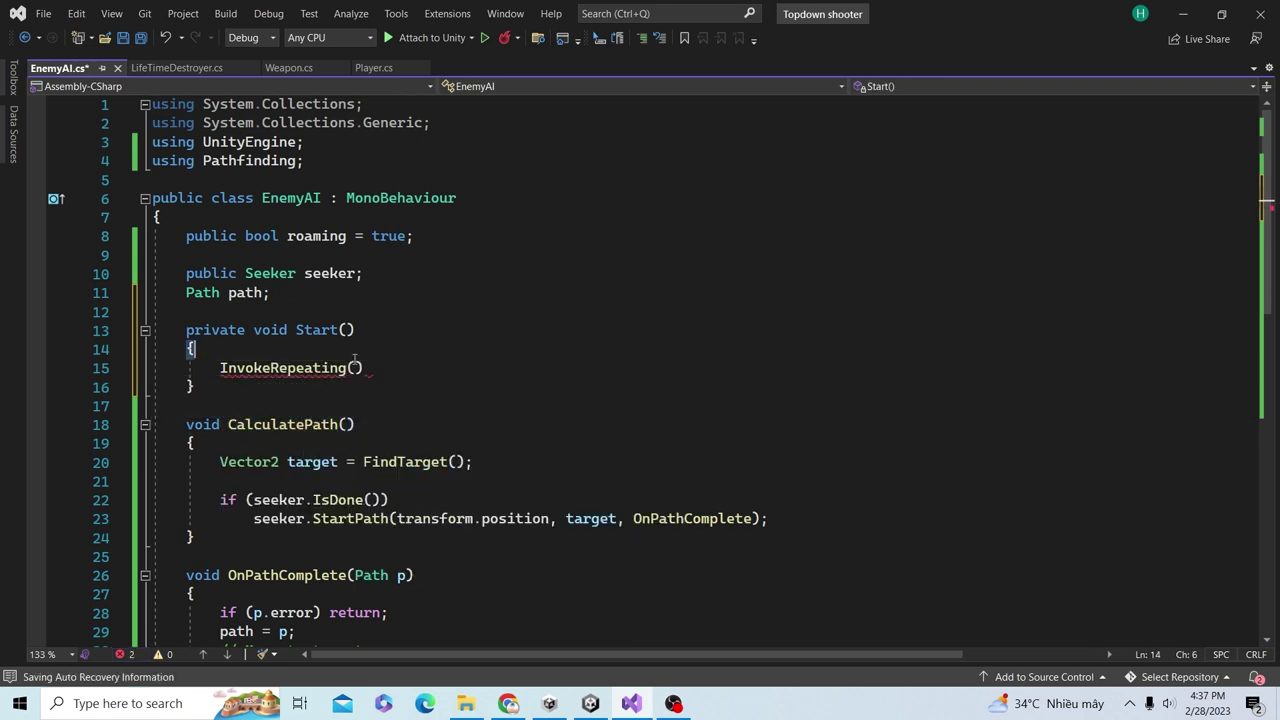
pyautogui.write('""')
pyautogui.hotkey('ctrl', 'v')
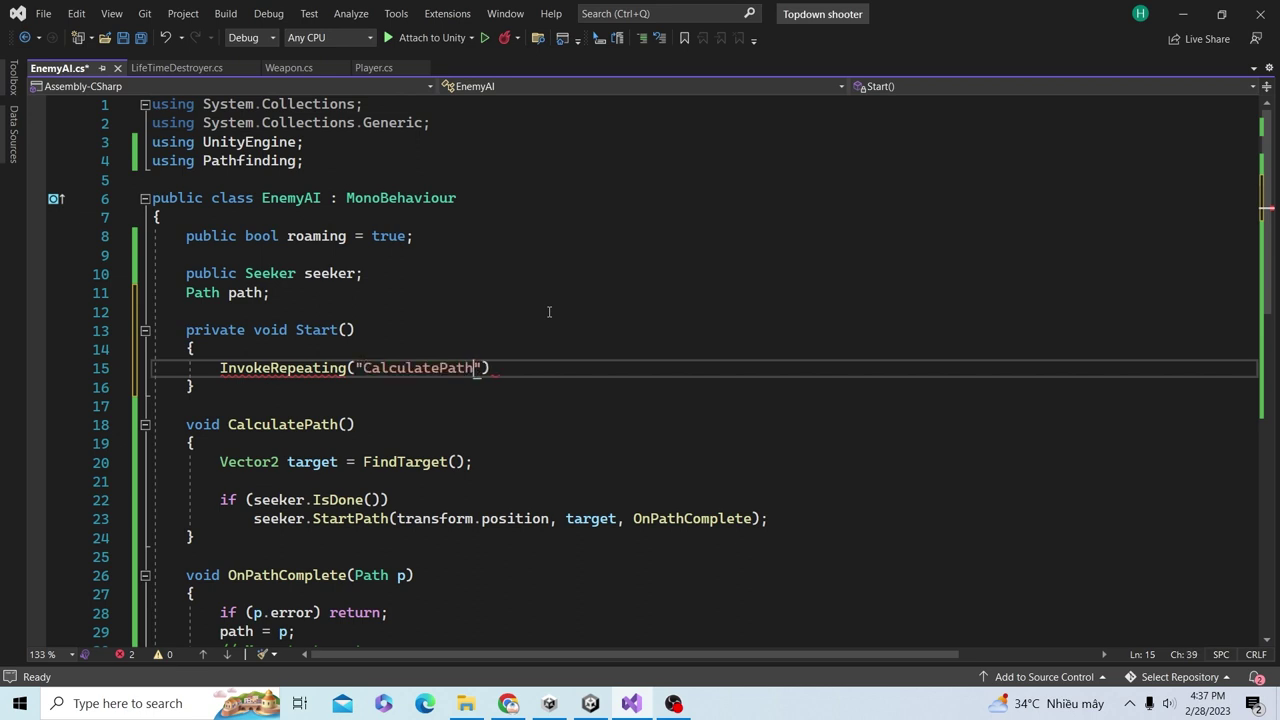
pyautogui.write(',')
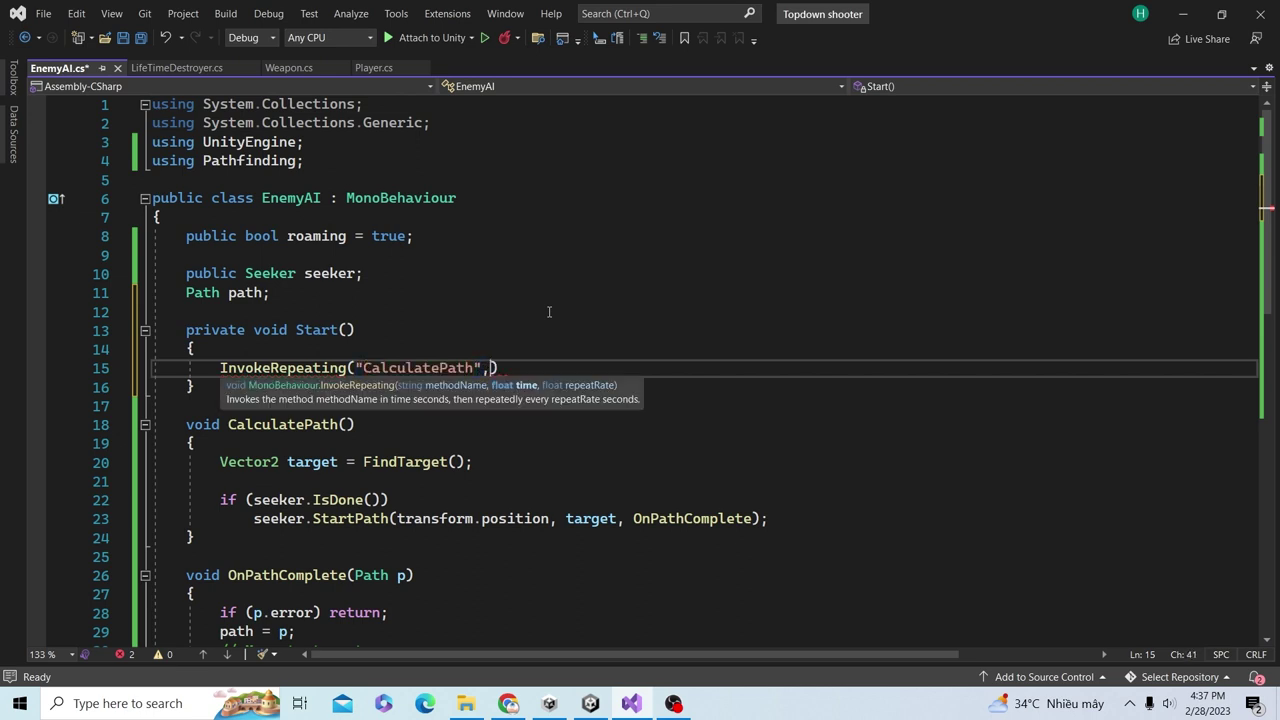
pyautogui.write(' 0f')
pyautogui.write(', ')
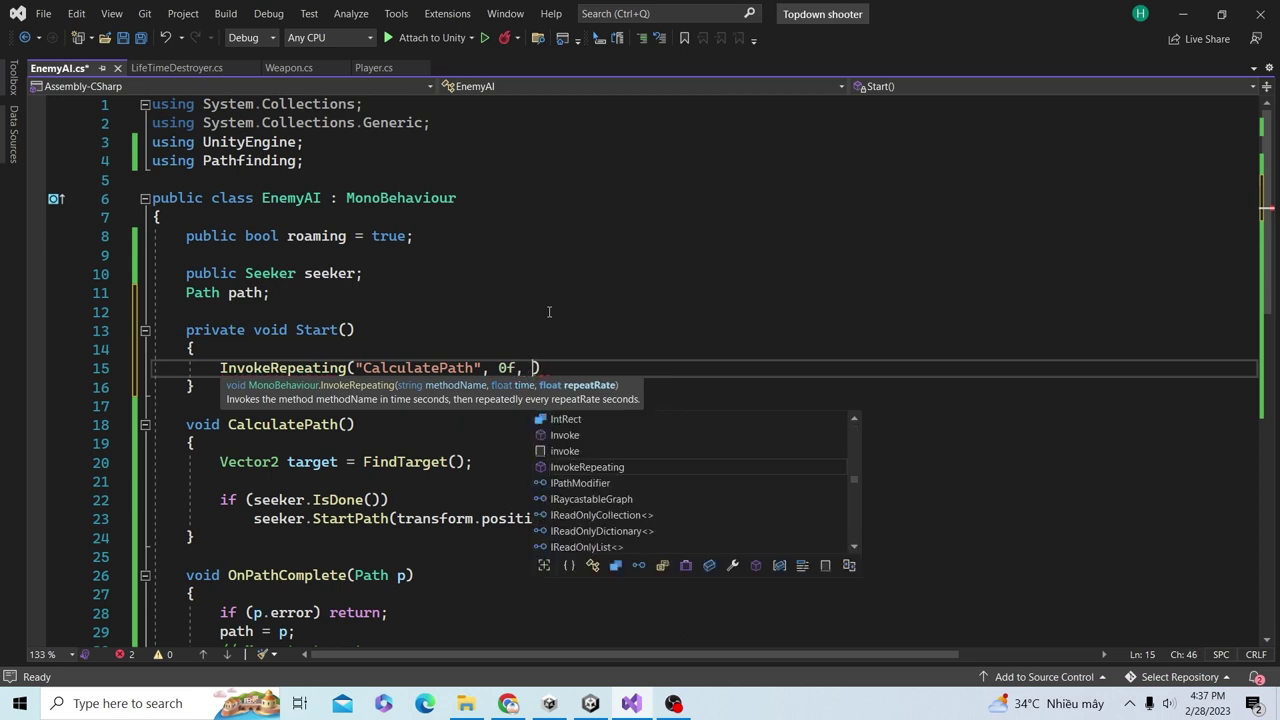
pyautogui.write('0.5f);')
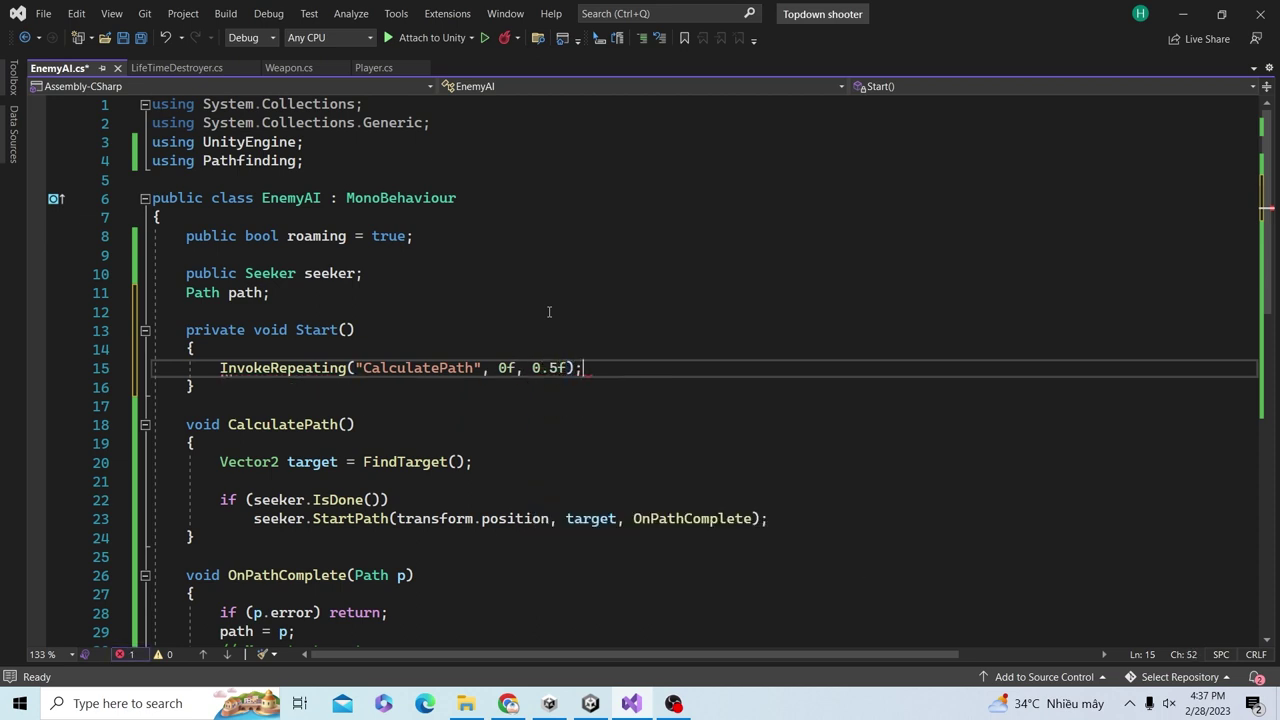
pyautogui.hotkey('ctrl', 's')
# - In Unity, add a Seeker component to Enemy_02 and link it into its Enemy AI Seeker field
pyautogui.click(590, 703)
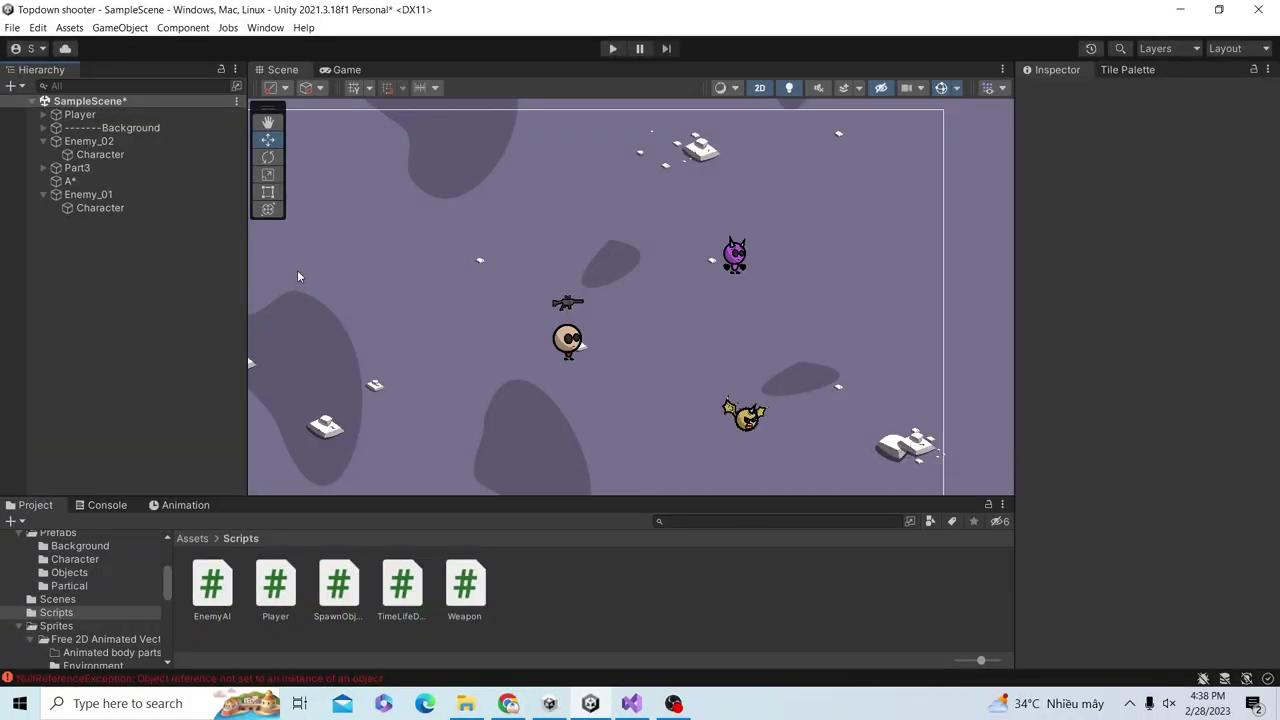
pyautogui.click(83, 146)
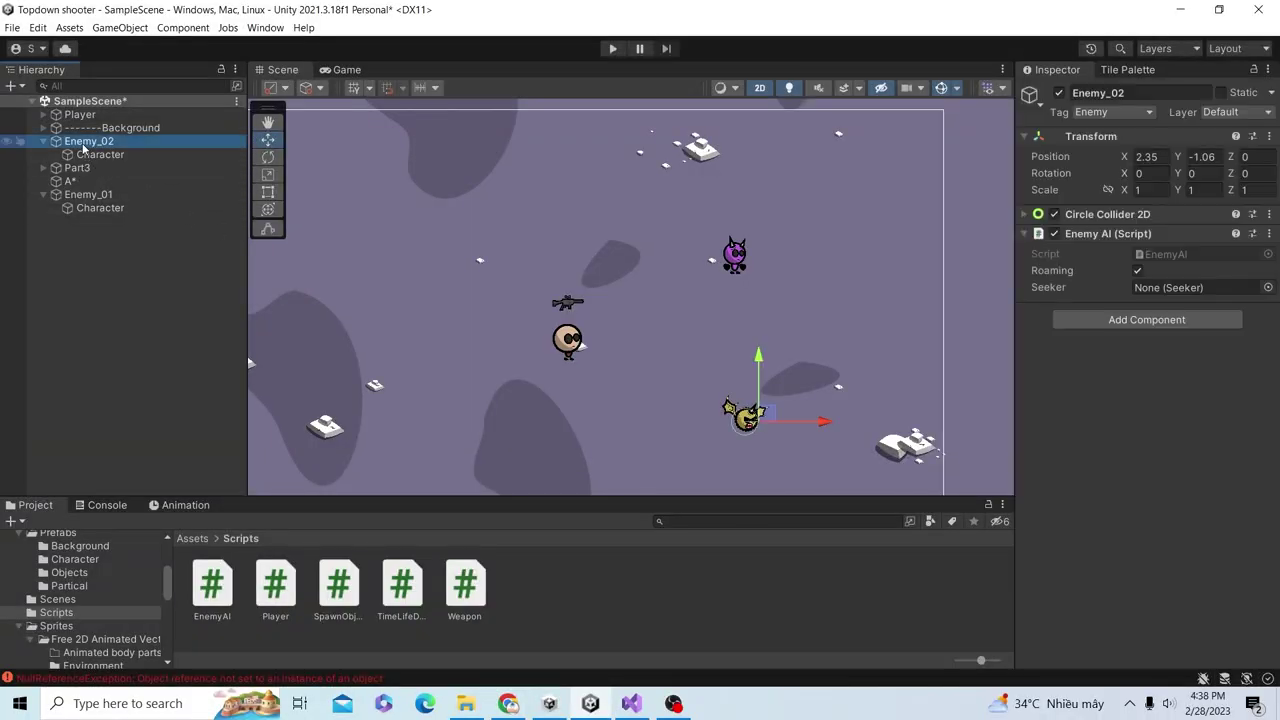
pyautogui.click(1146, 319)
pyautogui.write('seeker')
pyautogui.press('Return')
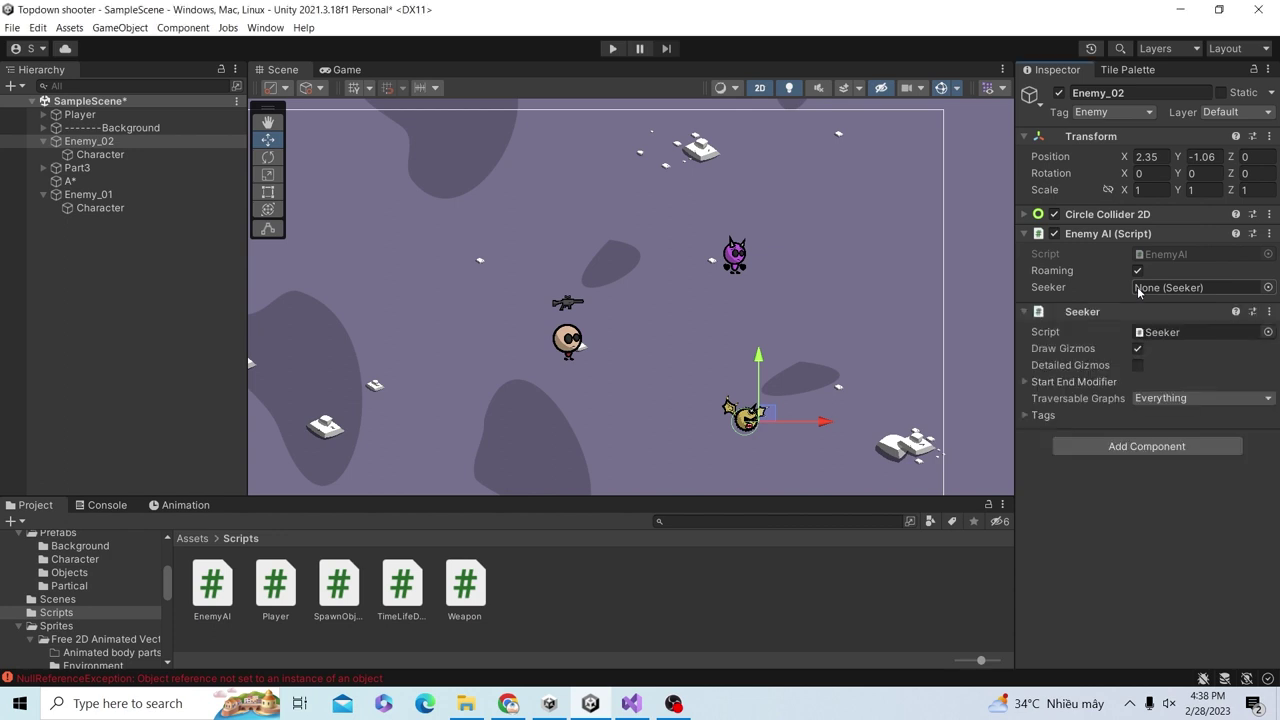
pyautogui.click(1082, 311)
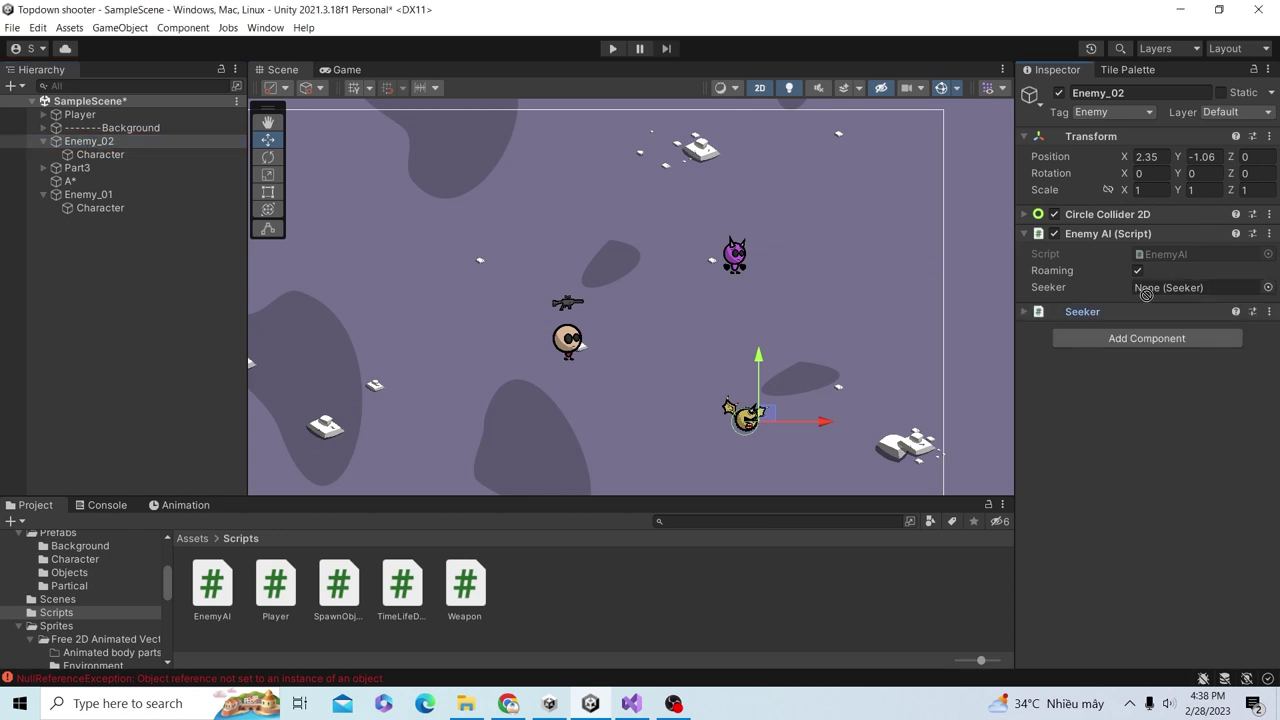
pyautogui.moveTo(990, 273); pyautogui.dragTo(1180, 287)
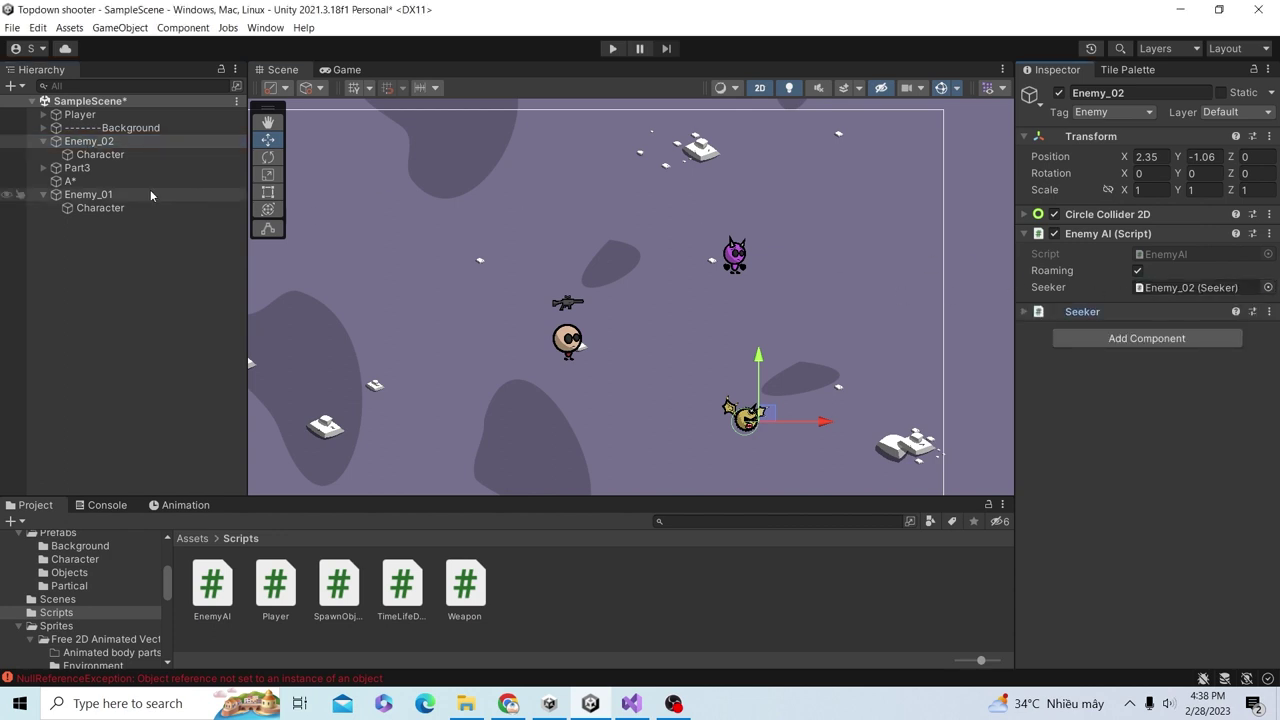
# - Add the Enemy AI script and a Seeker to Enemy_01, linking the Seeker into Enemy AI
pyautogui.click(150, 192)
pyautogui.click(1146, 241)
pyautogui.press('BackSpace')
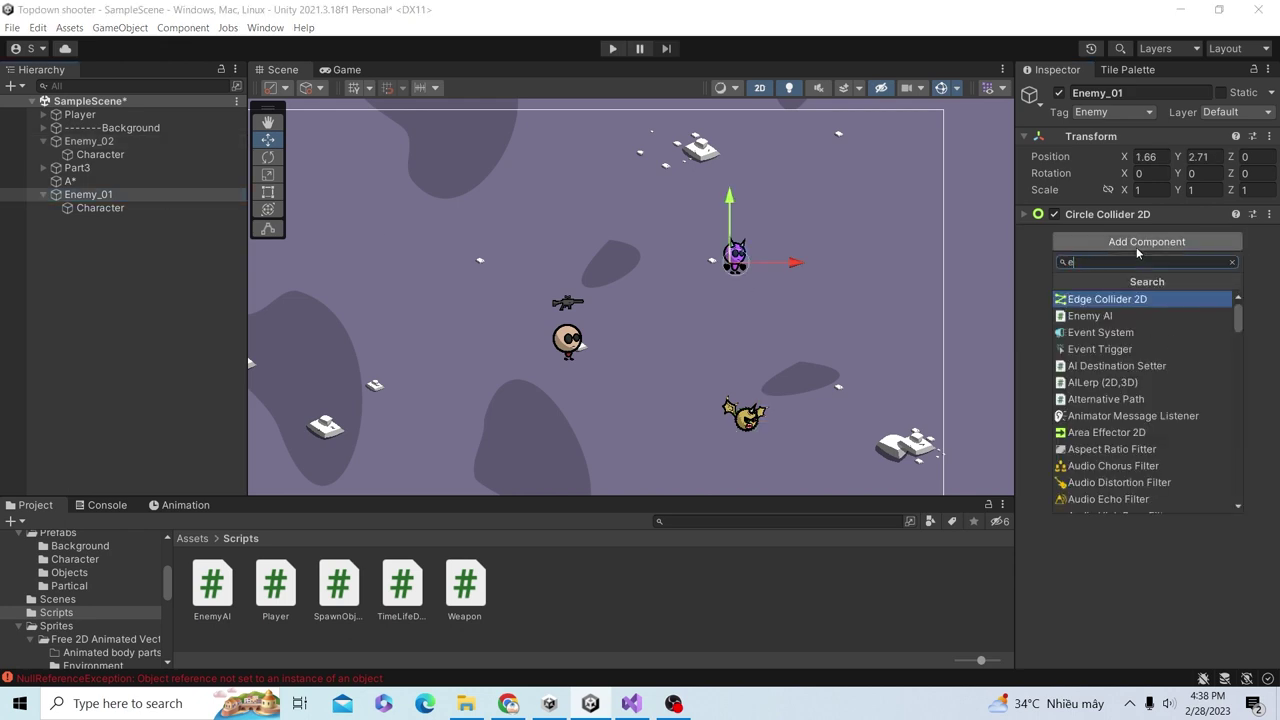
pyautogui.write('ene')
pyautogui.press('Return')
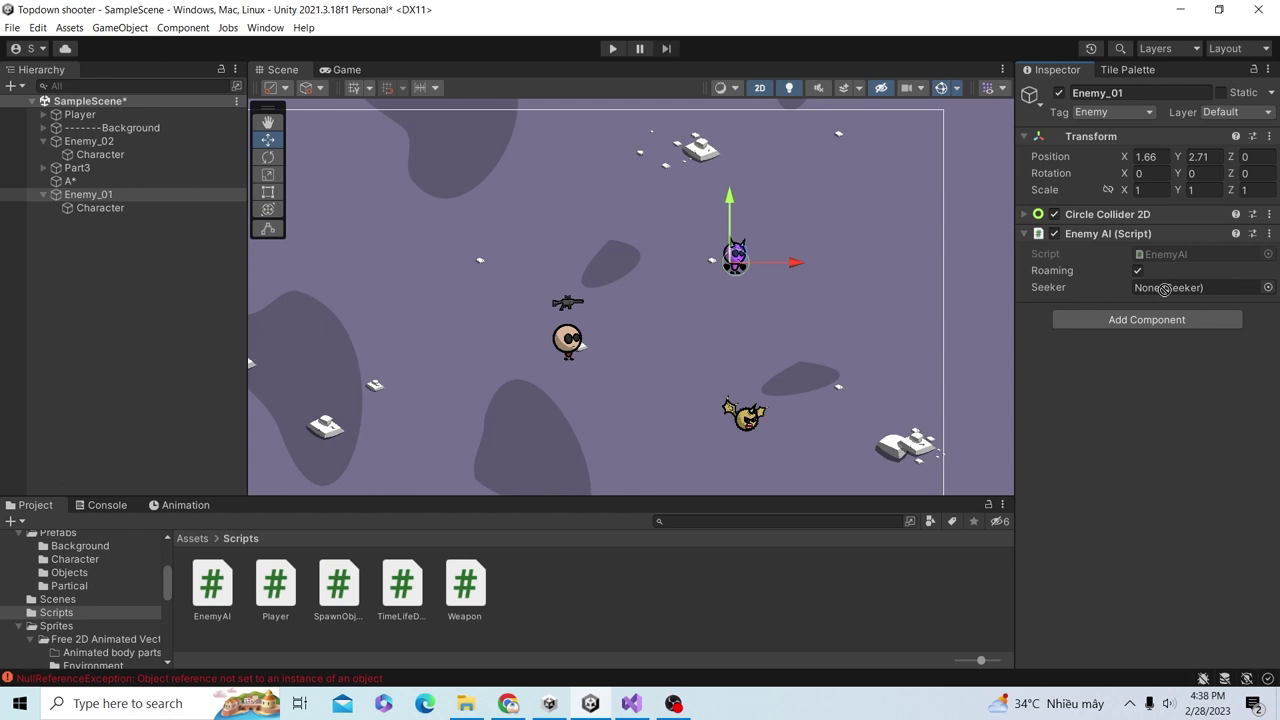
pyautogui.click(1146, 319)
pyautogui.write('see')
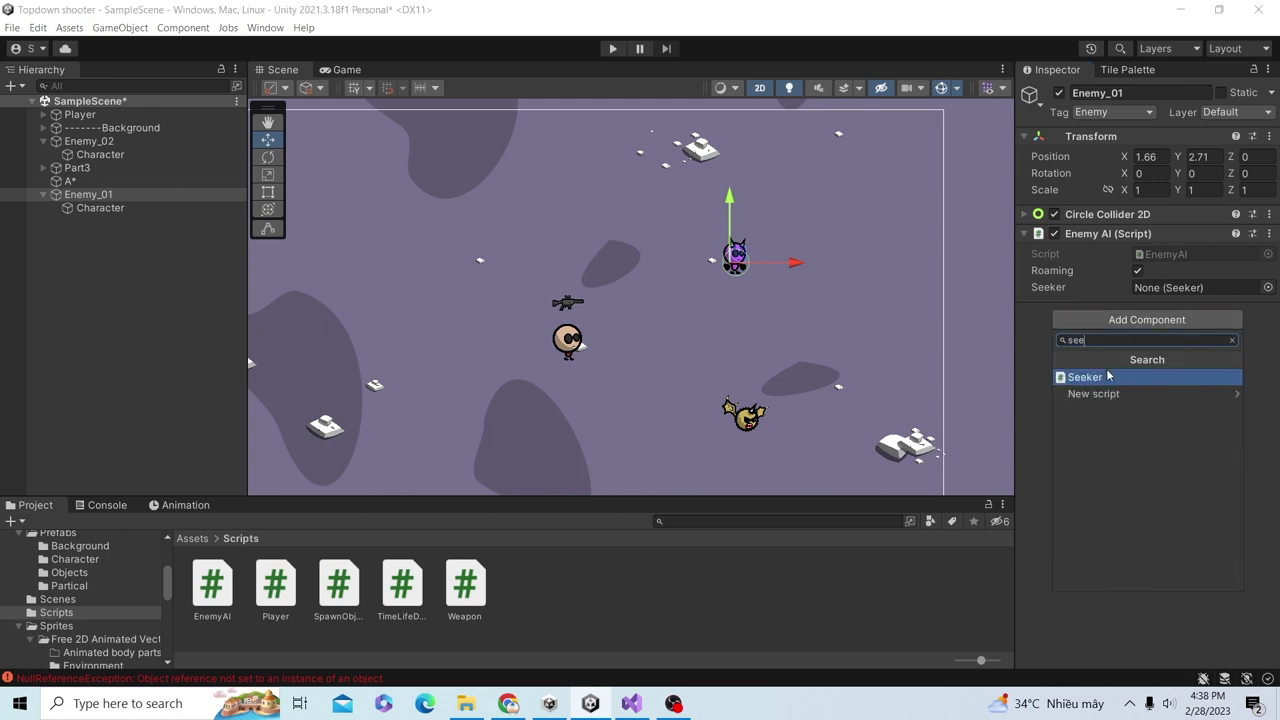
pyautogui.click(1106, 377)
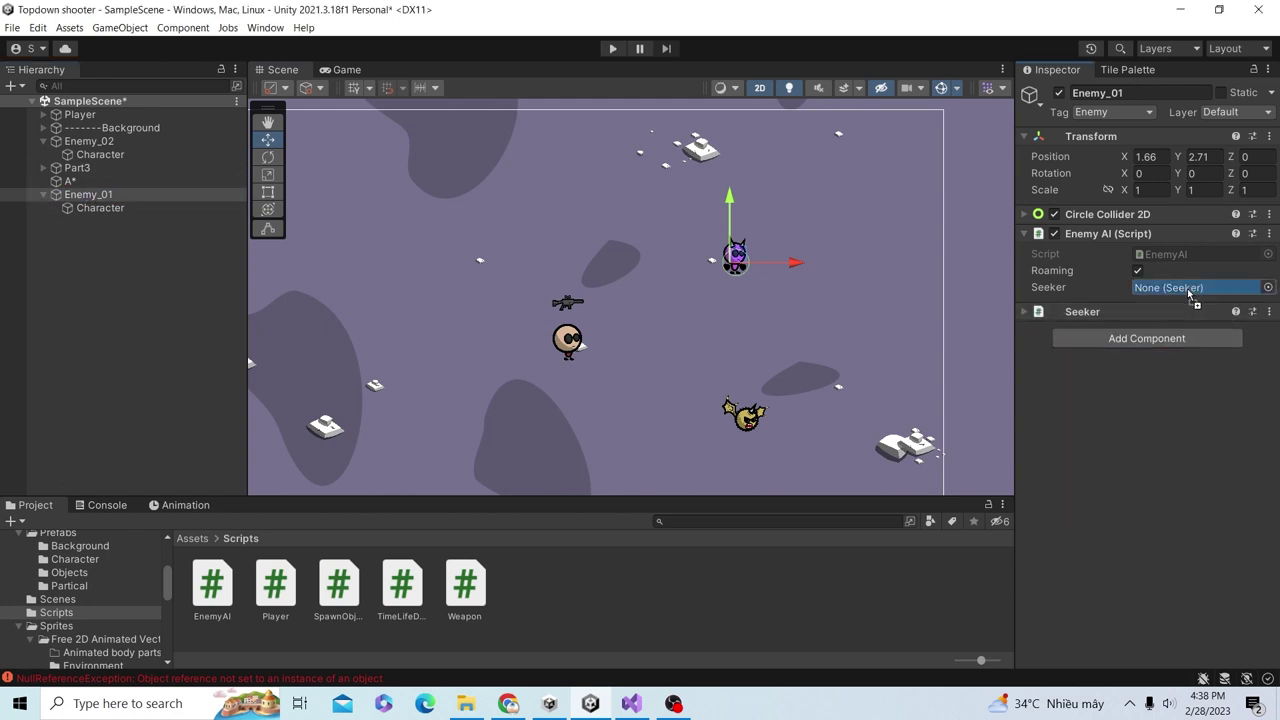
pyautogui.moveTo(85, 198); pyautogui.dragTo(1194, 288)
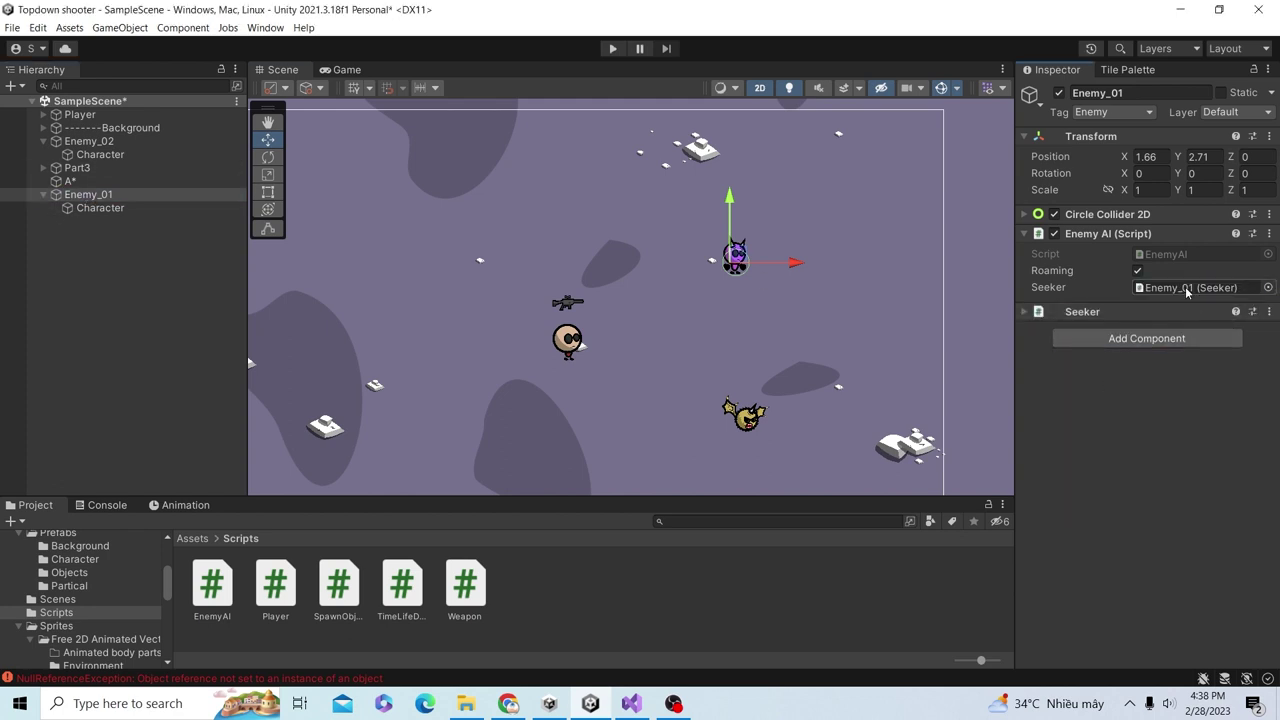
pyautogui.doubleClick(88, 196)
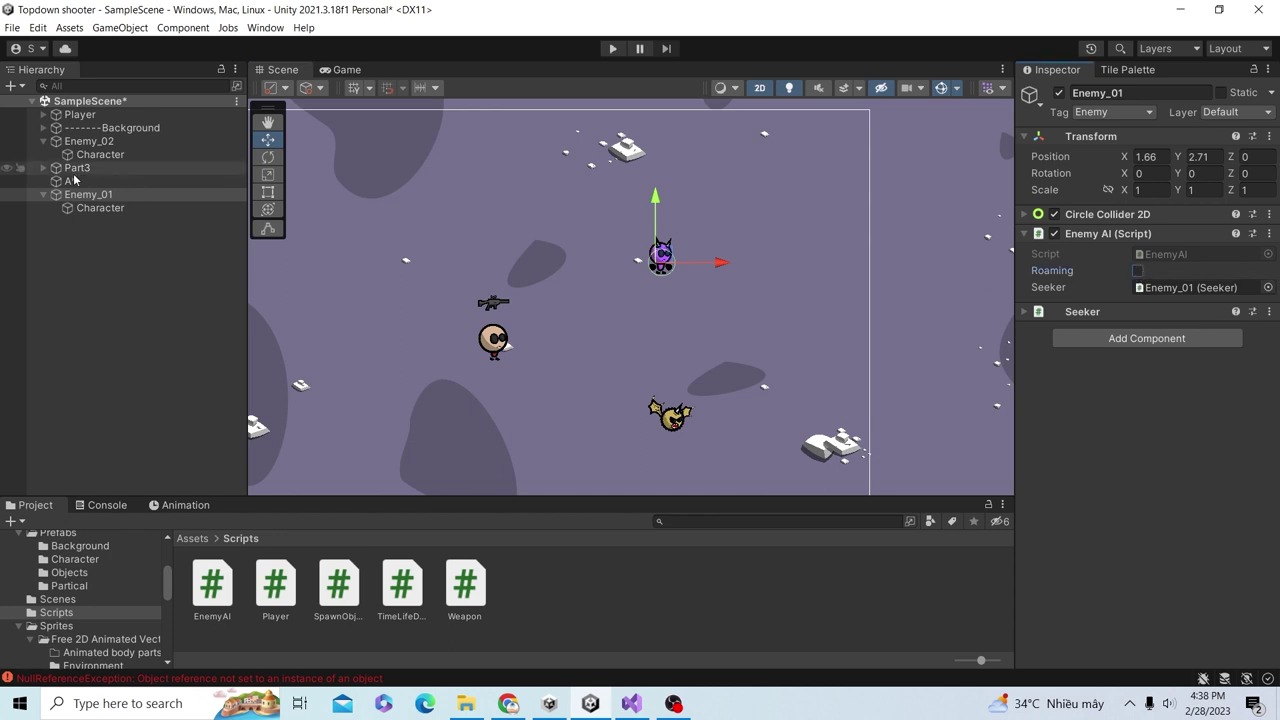
# - Play-test with Enemy_02 selected, moving the player left and right, then stop and return to EnemyAI.cs
pyautogui.click(88, 141)
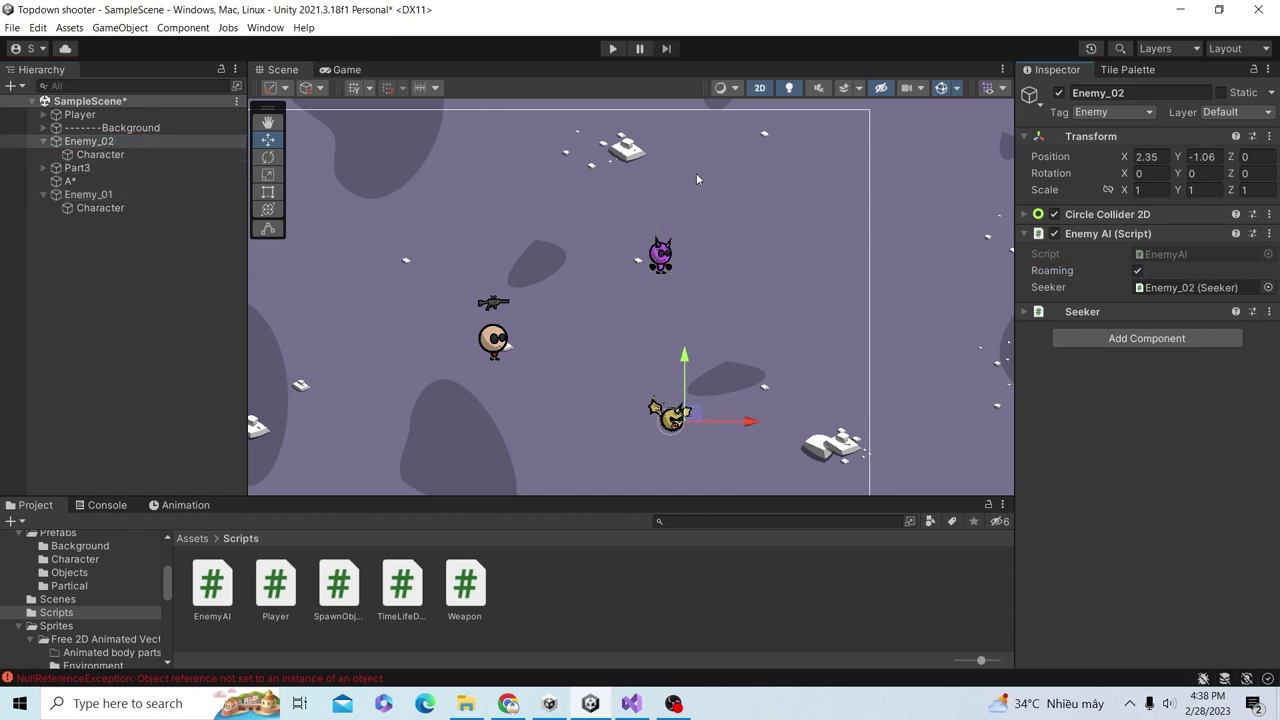
pyautogui.click(613, 48)
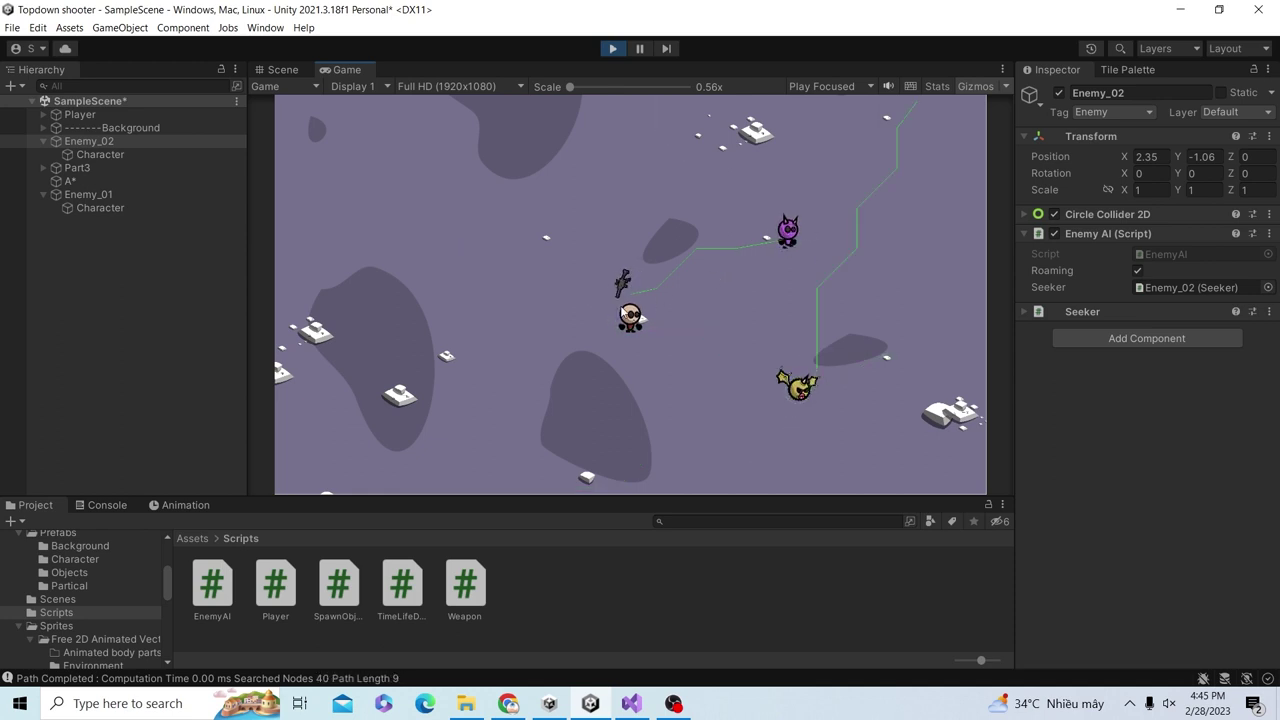
pyautogui.press('a')
pyautogui.press('d')
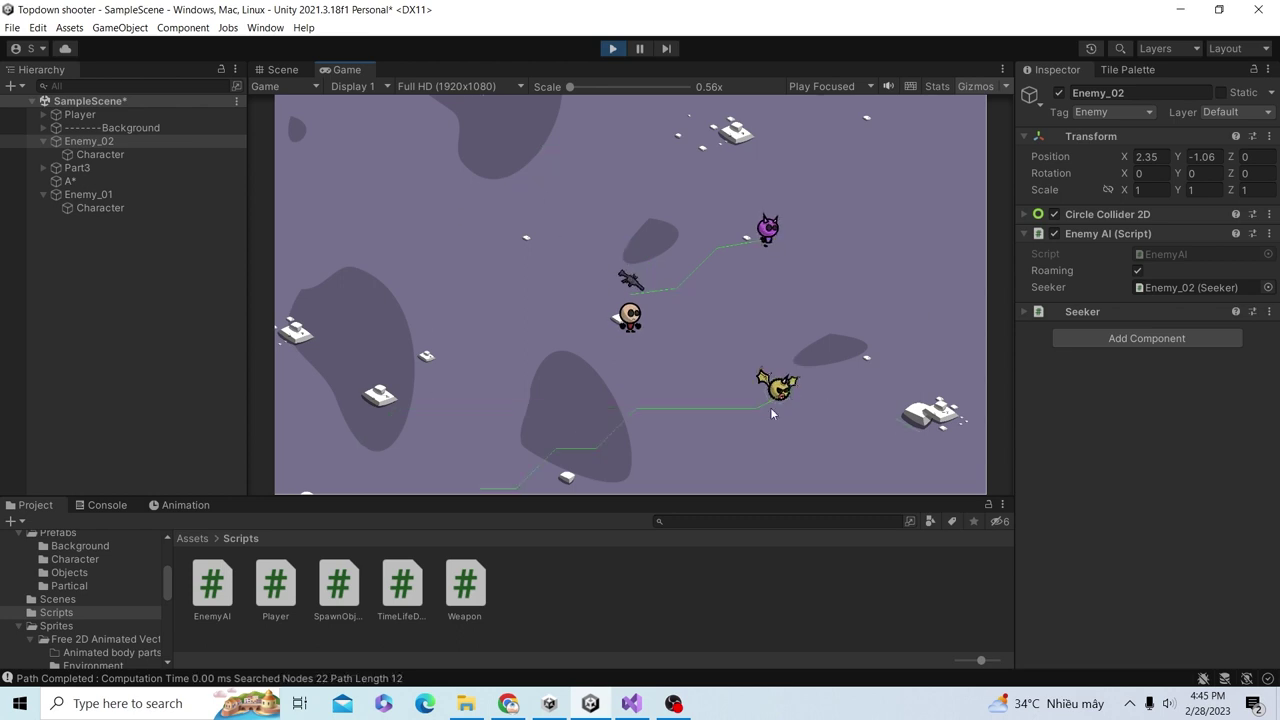
pyautogui.click(612, 48)
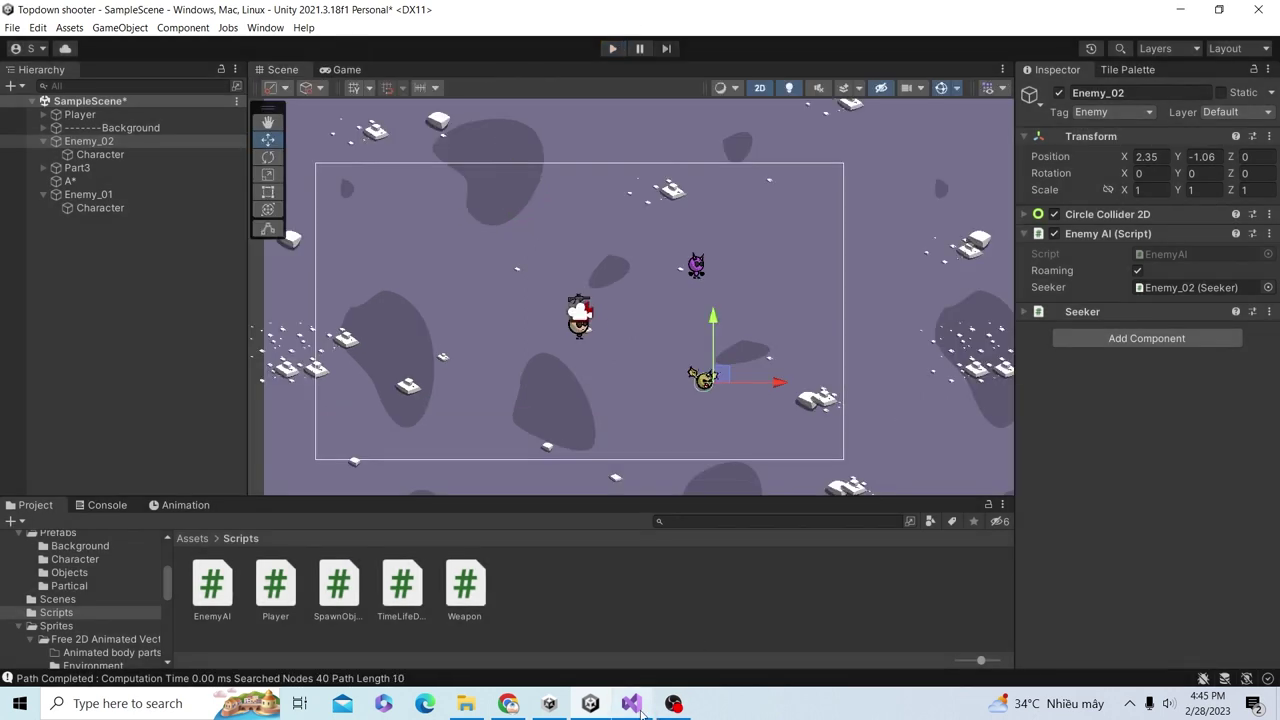
pyautogui.click(631, 703)
pyautogui.scroll(2, 407, 408)
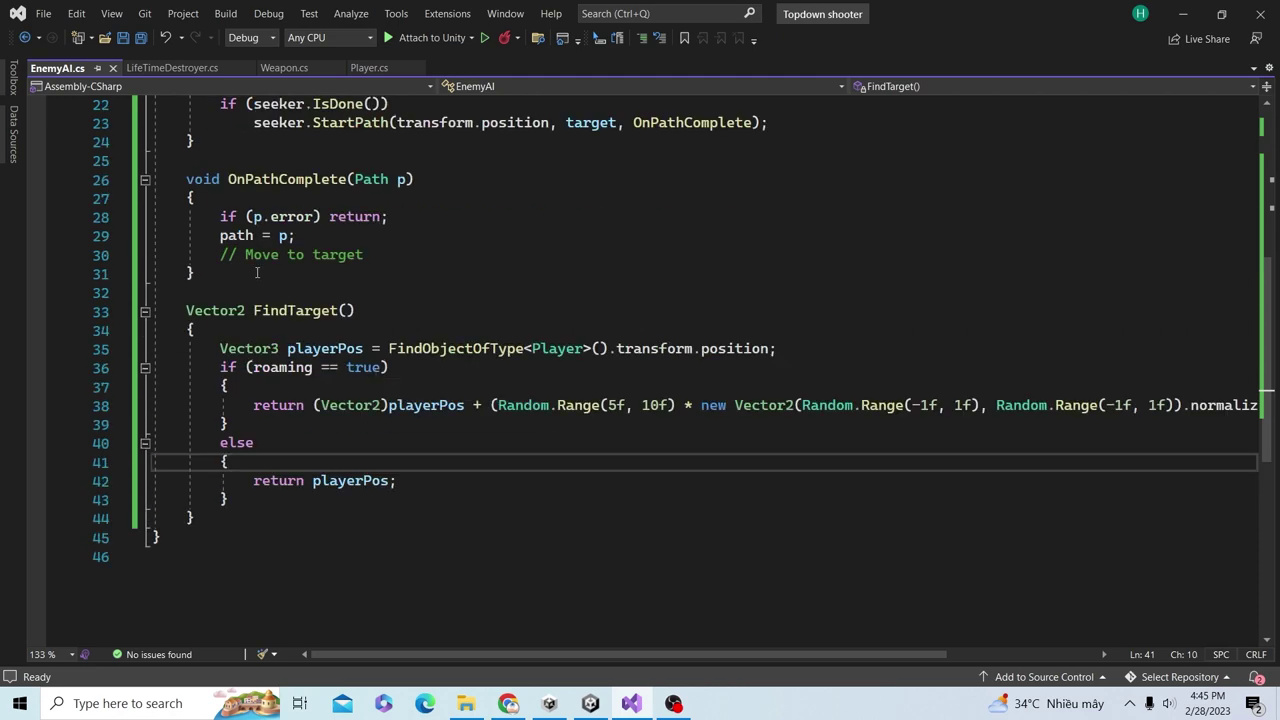
# - Add an empty void MoveToTarget() method below OnPathComplete
pyautogui.moveTo(241, 254); pyautogui.dragTo(369, 254)
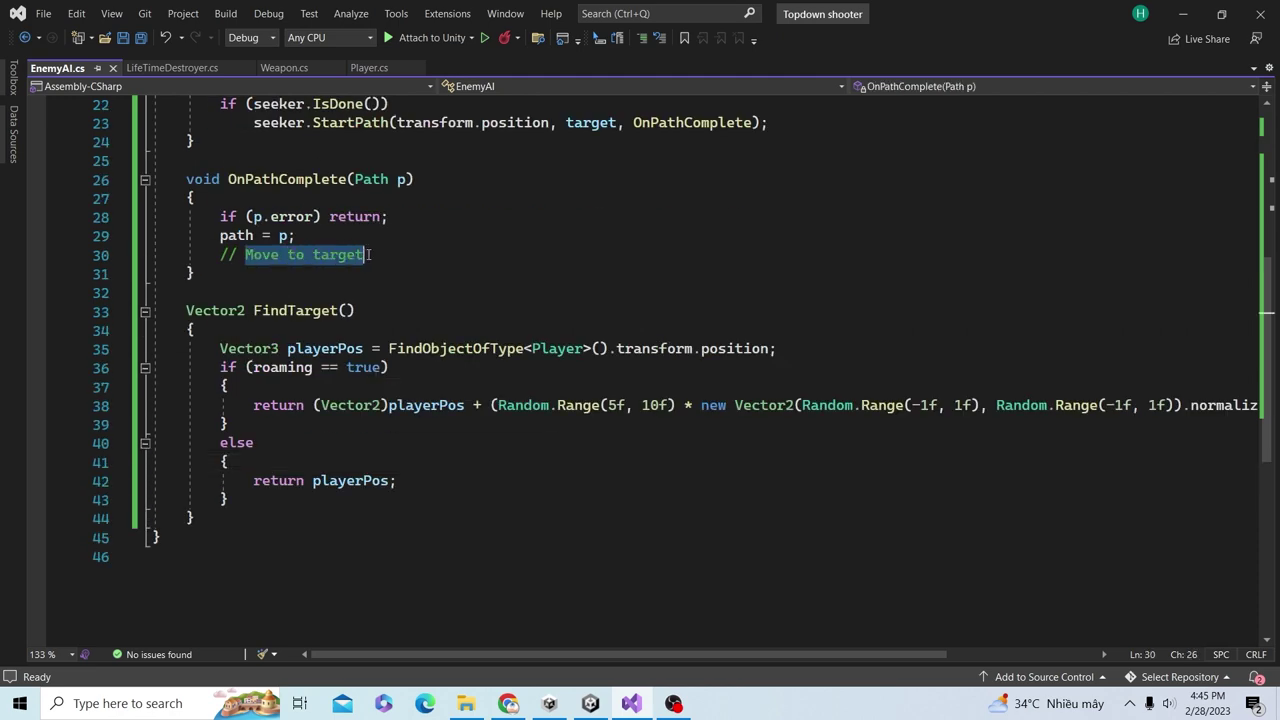
pyautogui.scroll(2, 412, 275)
pyautogui.hotkey('ctrl', 's')
pyautogui.press('Down')
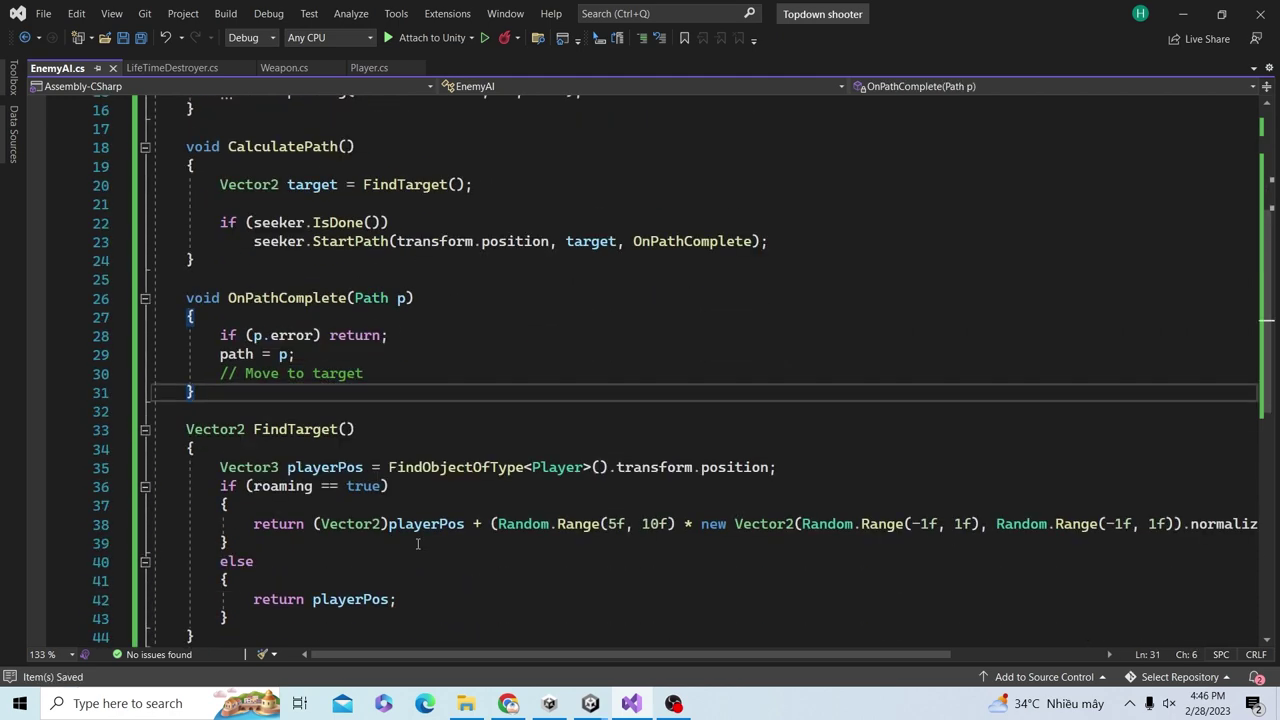
pyautogui.press('Return')
pyautogui.press('Return')
pyautogui.write('voi')
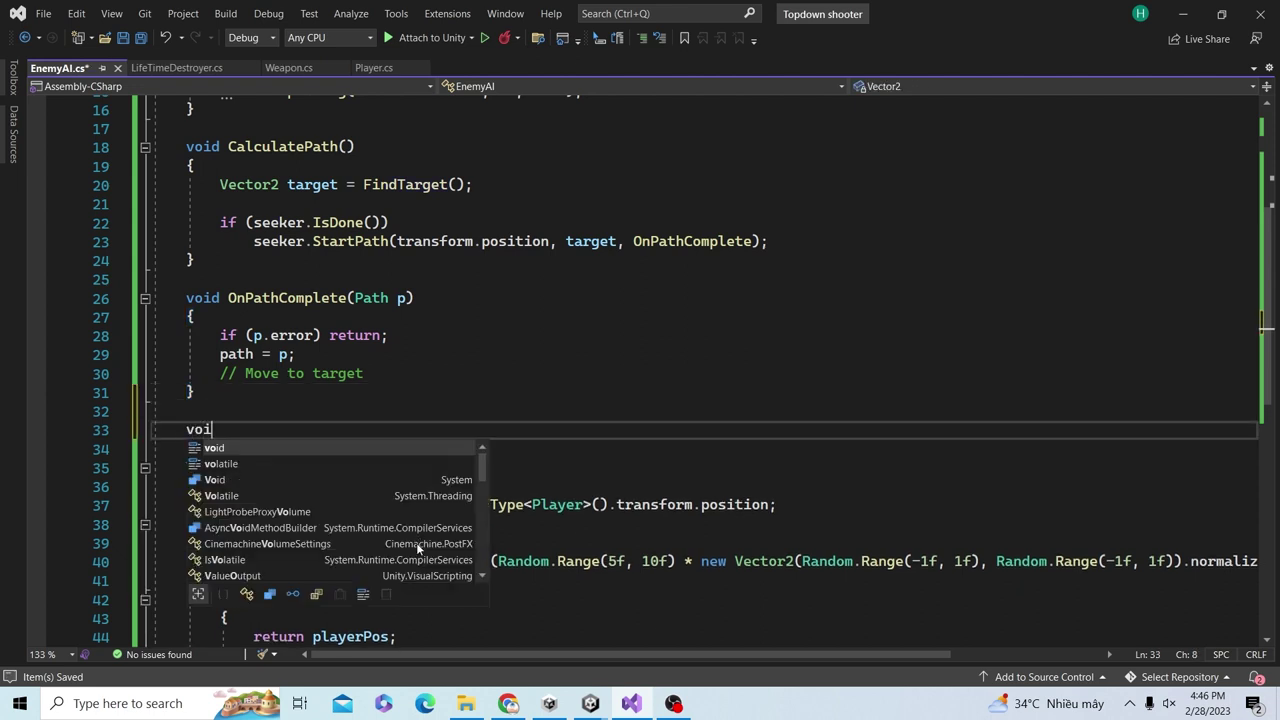
pyautogui.write('d MoveToT')
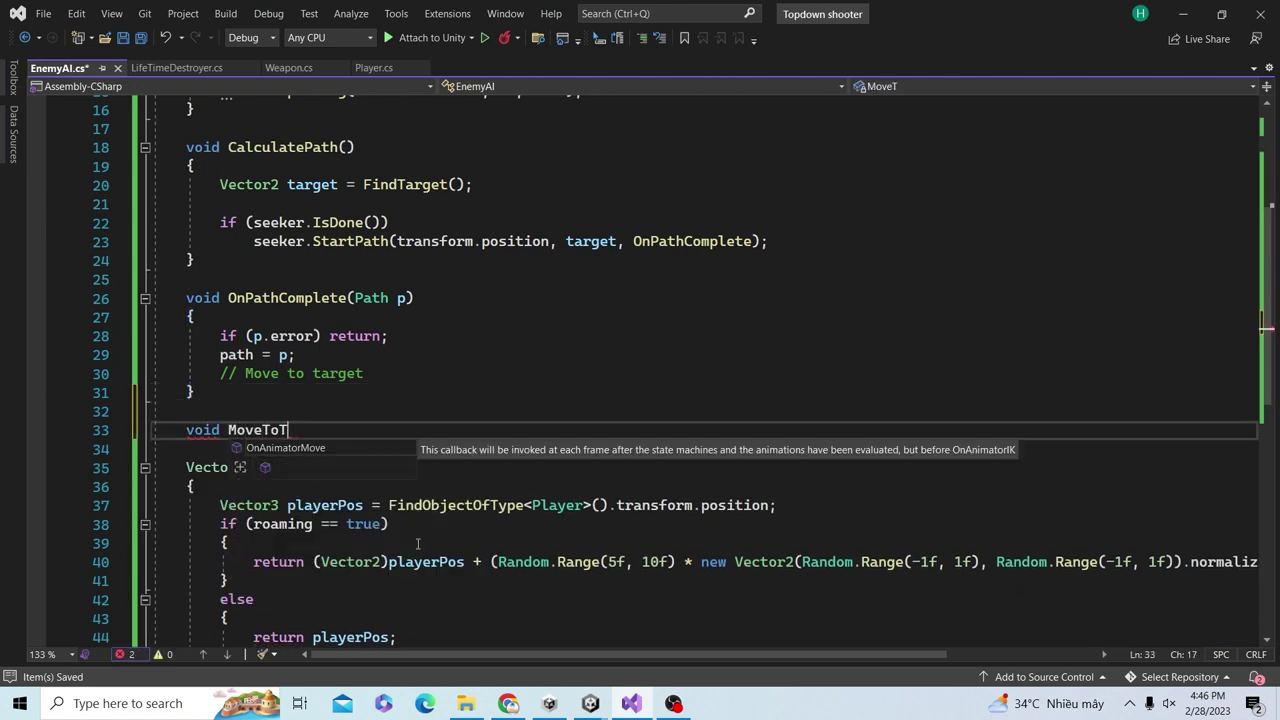
pyautogui.write('arget()')
pyautogui.press('Return')
pyautogui.write('{')
pyautogui.press('Return')
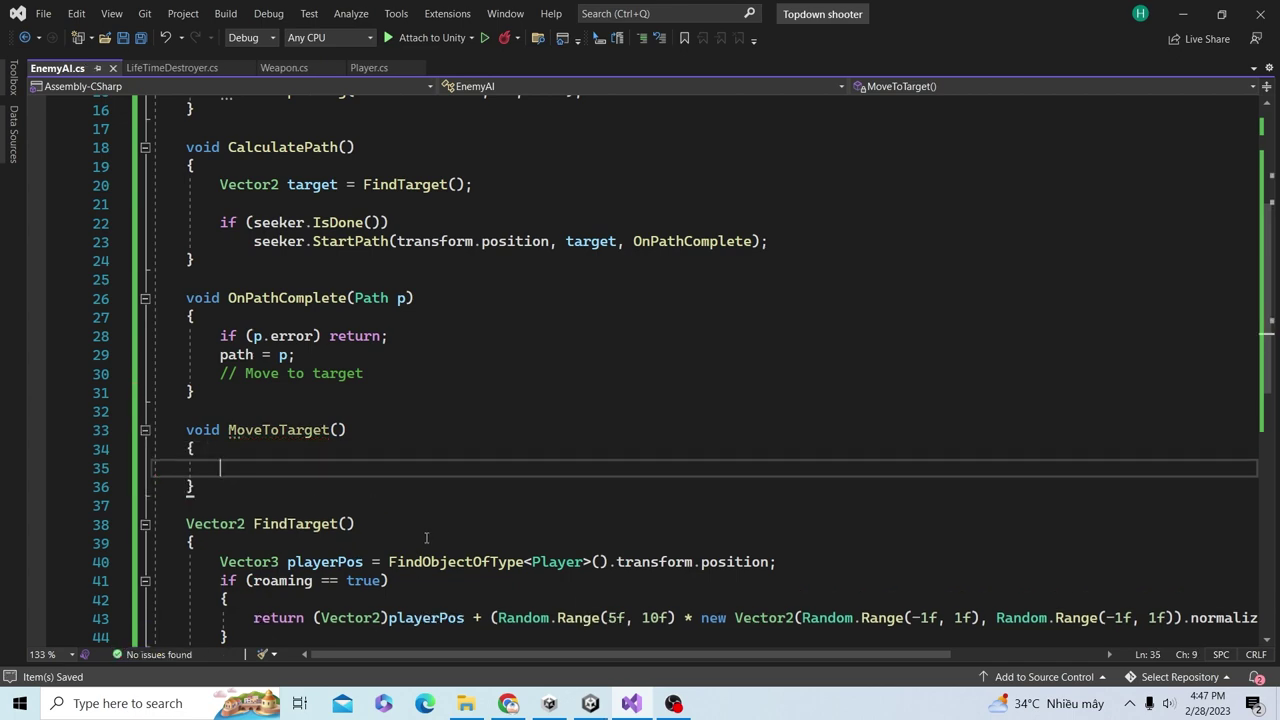
# - Declare a Coroutine moveCoroutine field below the path field and save
pyautogui.scroll(3, 426, 538)
pyautogui.scroll(1, 426, 538)
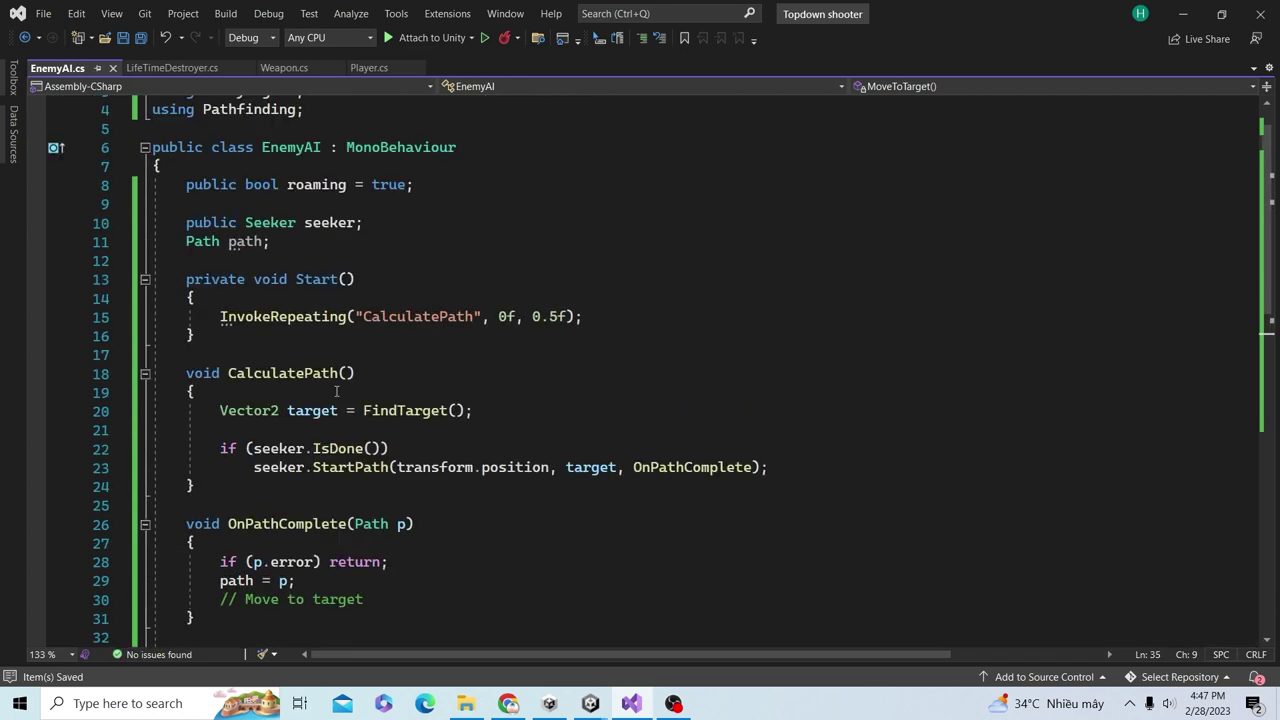
pyautogui.click(309, 247)
pyautogui.press('Return')
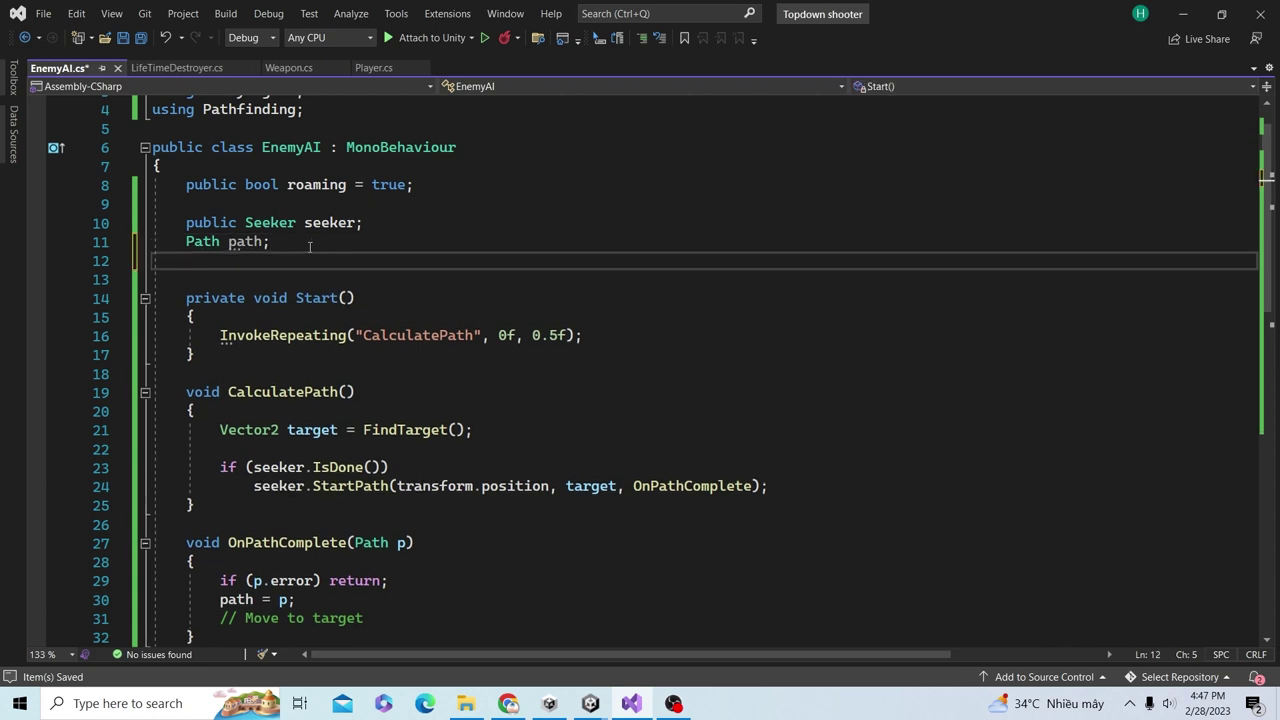
pyautogui.write('Co')
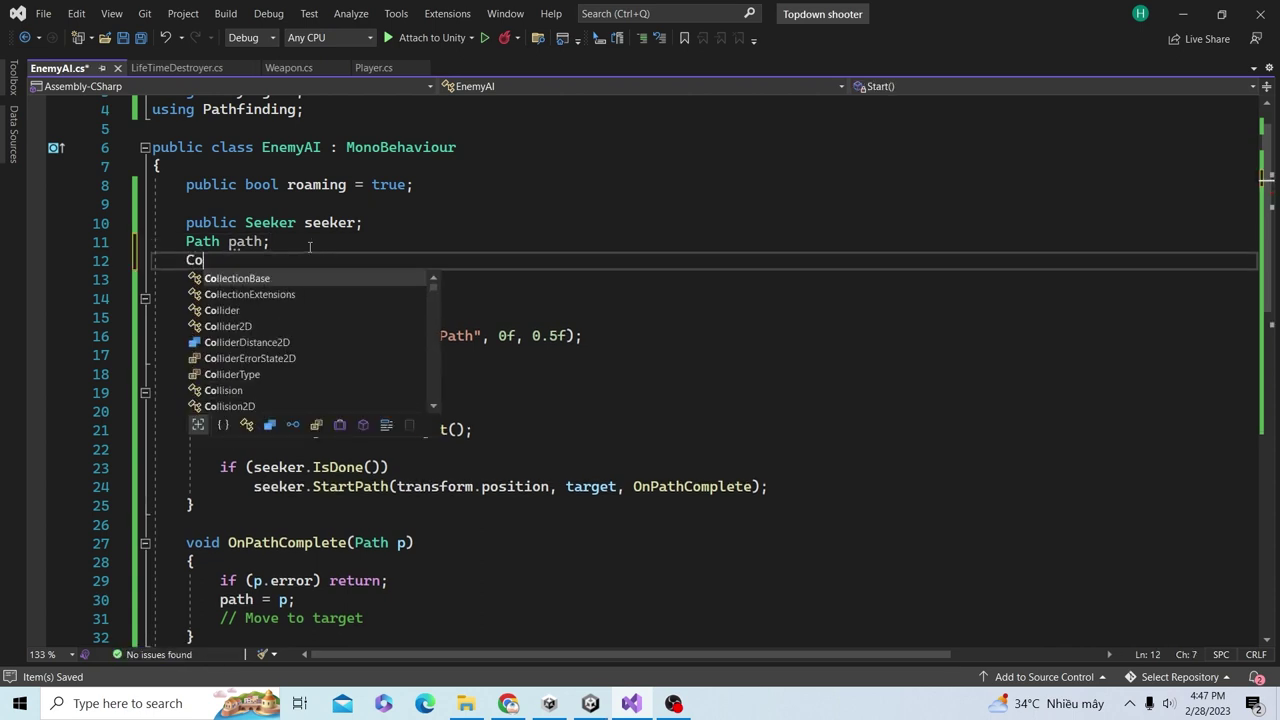
pyautogui.write('ro')
pyautogui.press('Tab')
pyautogui.write('move')
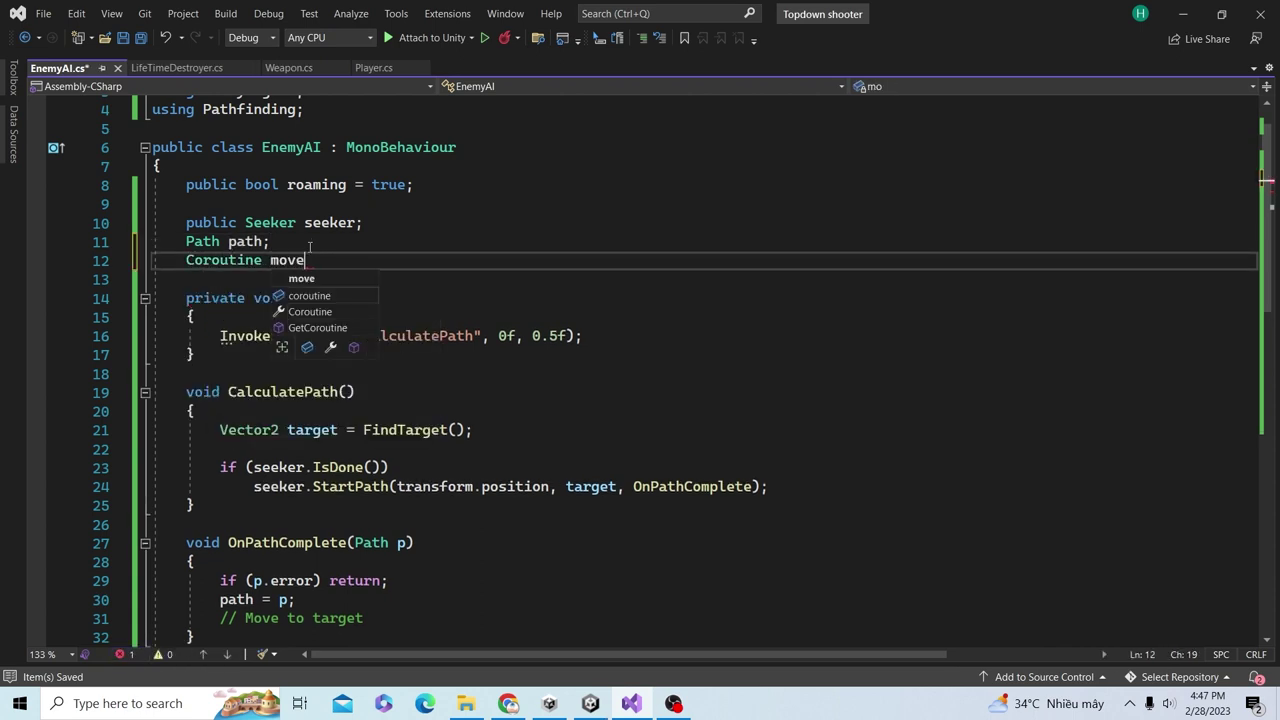
pyautogui.write('Co')
pyautogui.press('Down')
pyautogui.press('Tab')
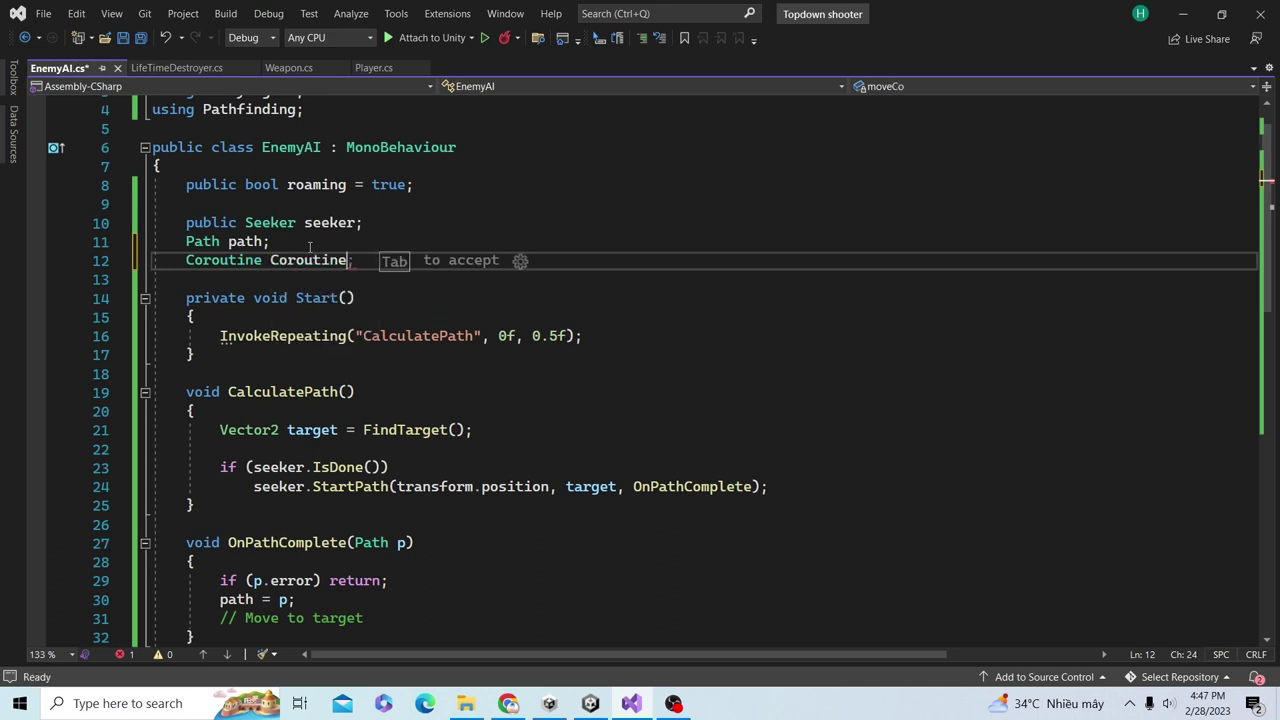
pyautogui.write(';')
pyautogui.click(268, 260)
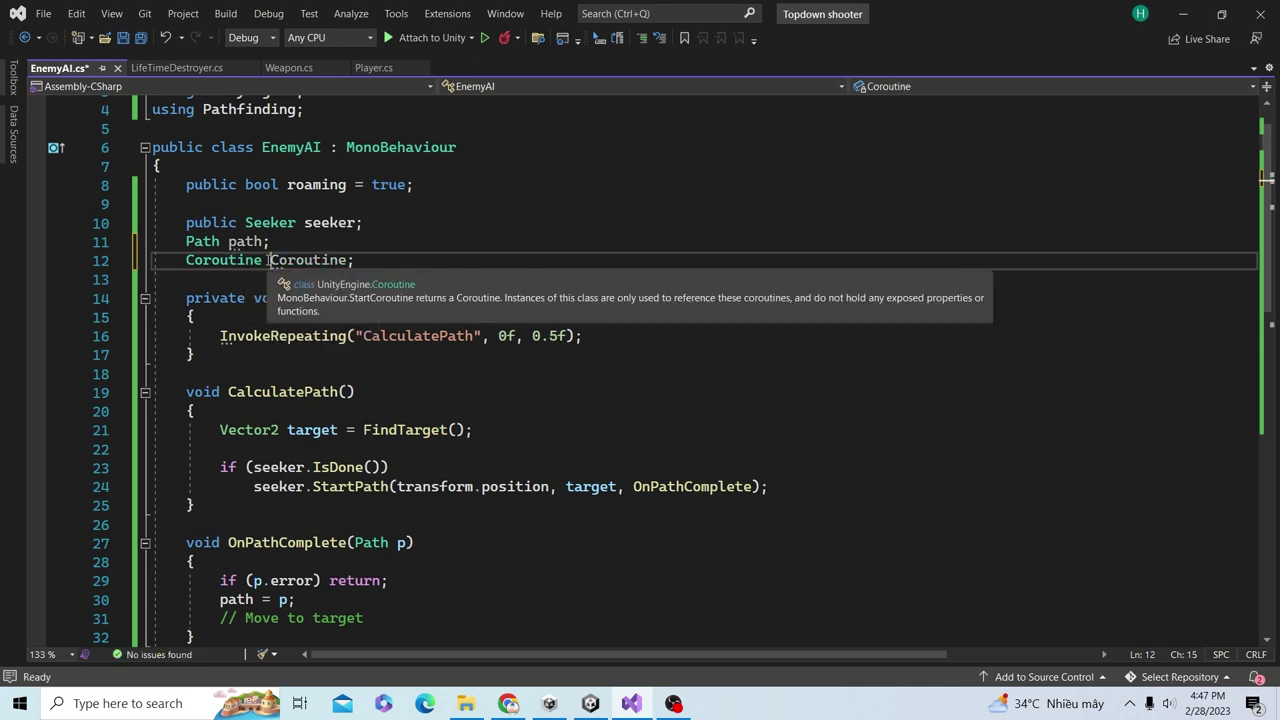
pyautogui.write('move')
pyautogui.hotkey('ctrl', 's')
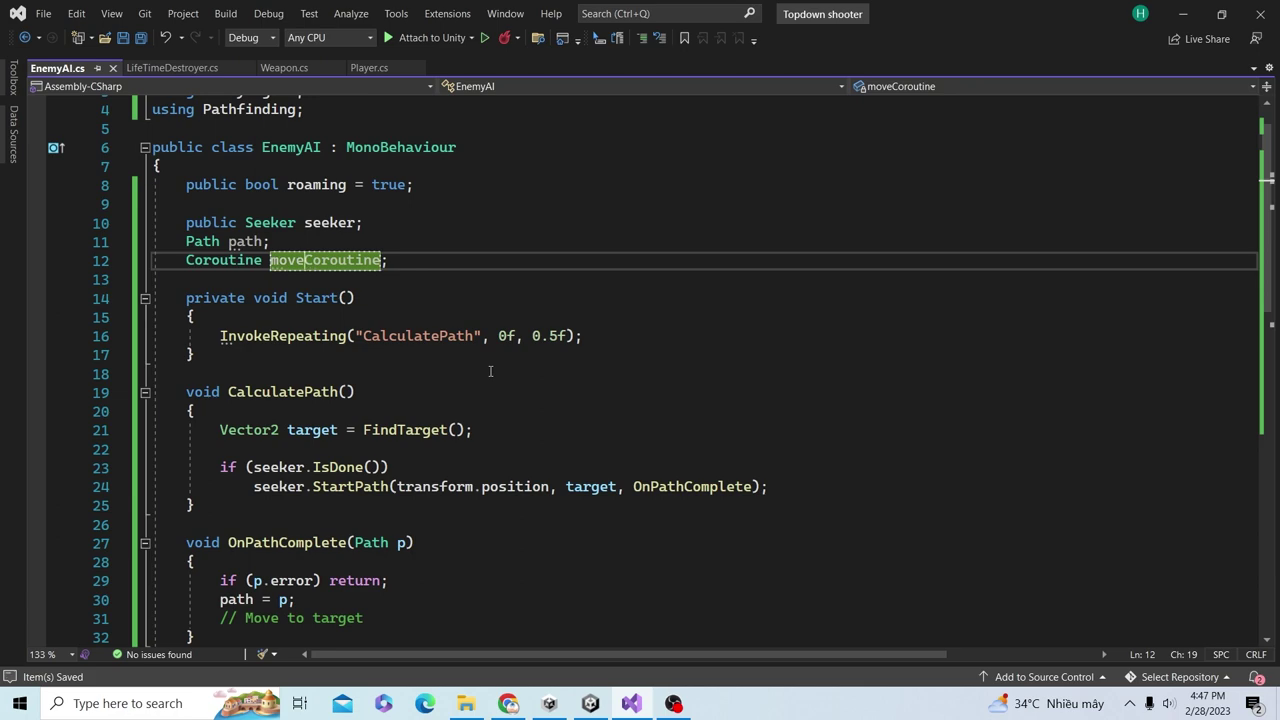
# - In MoveToTarget, write 'if (moveCoroutine != null) StopCoroutine(moveCoroutine);'
pyautogui.scroll(-4, 490, 371)
pyautogui.click(364, 489)
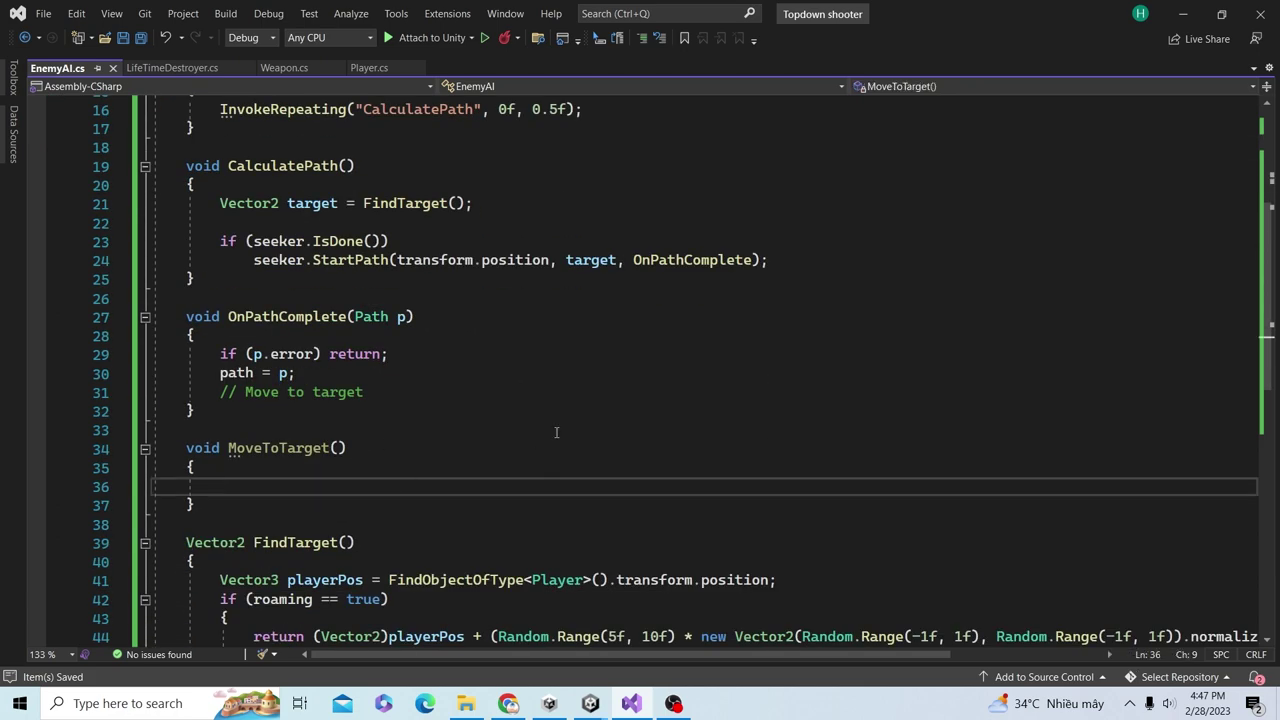
pyautogui.write('if ()')
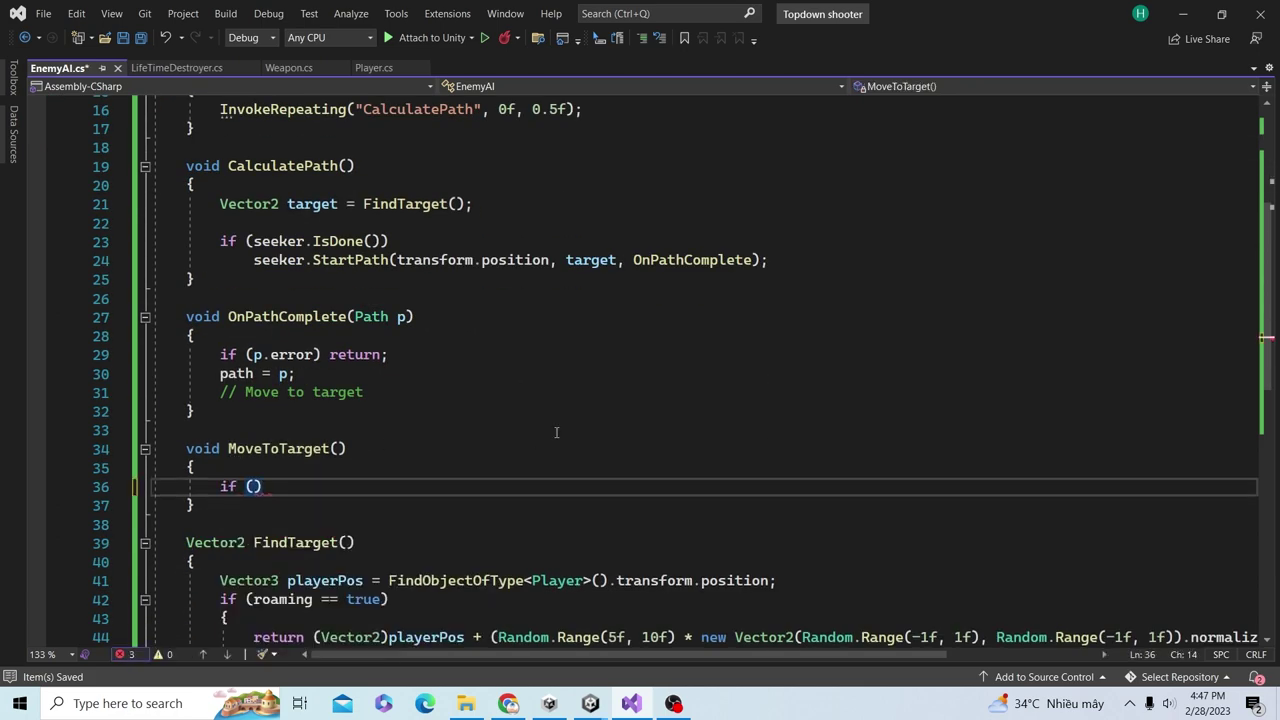
pyautogui.write('move')
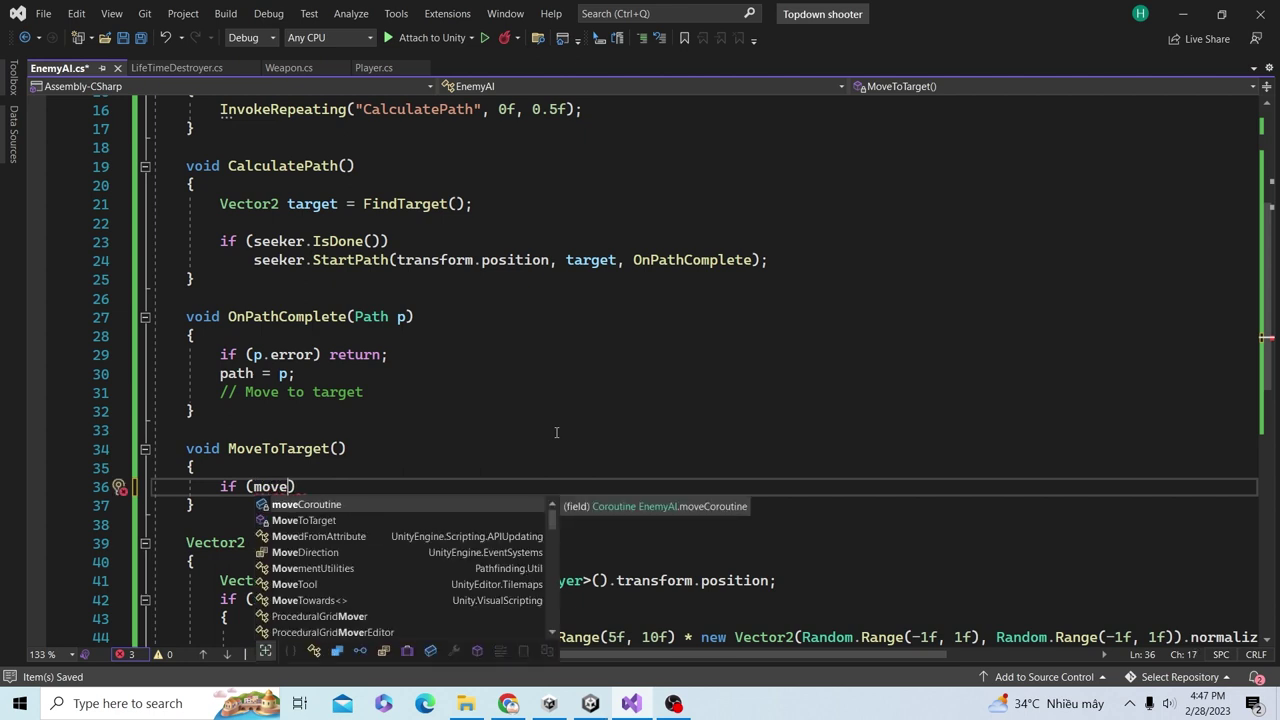
pyautogui.press('Tab')
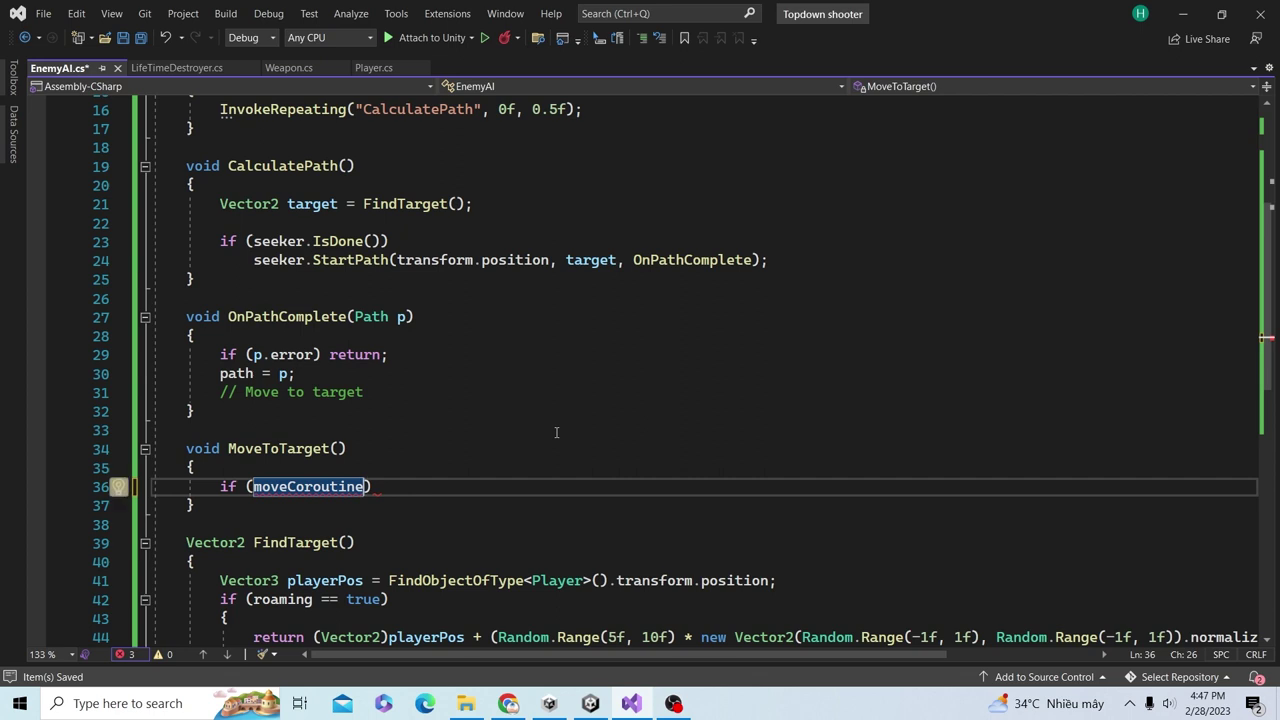
pyautogui.write('!=')
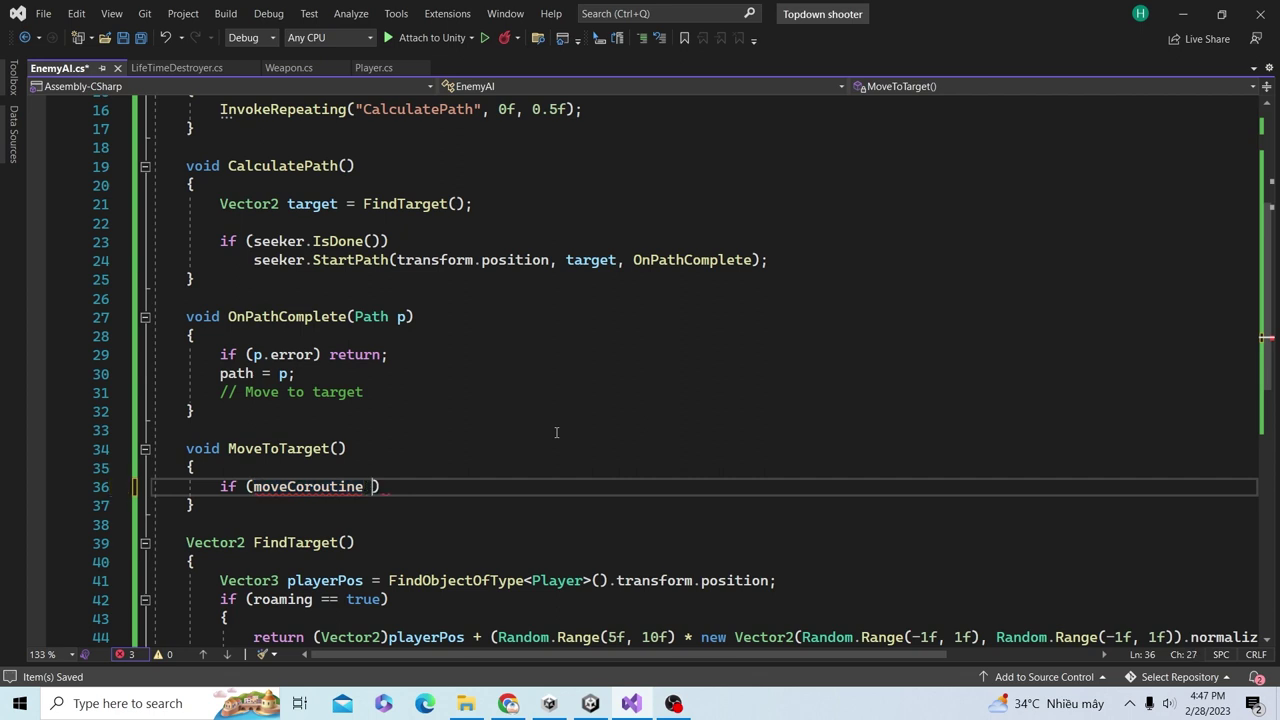
pyautogui.write(' null')
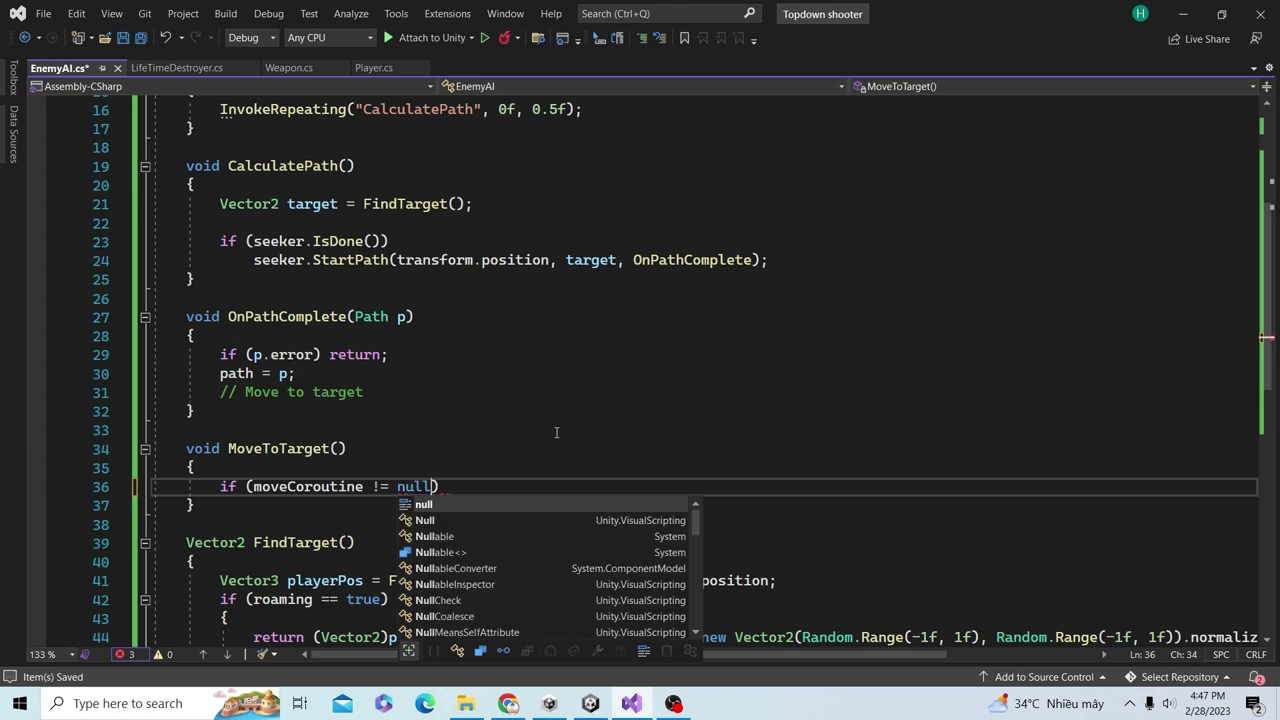
pyautogui.press('Escape')
pyautogui.write(')')
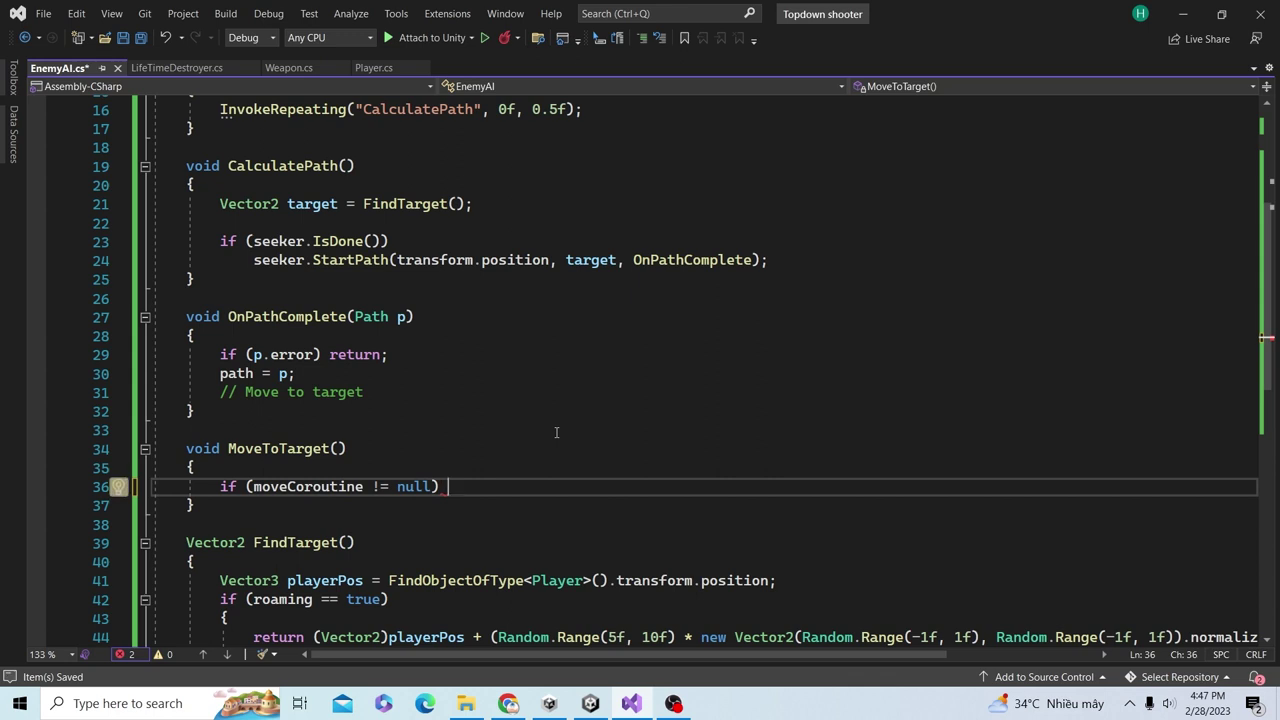
pyautogui.write(' Stop')
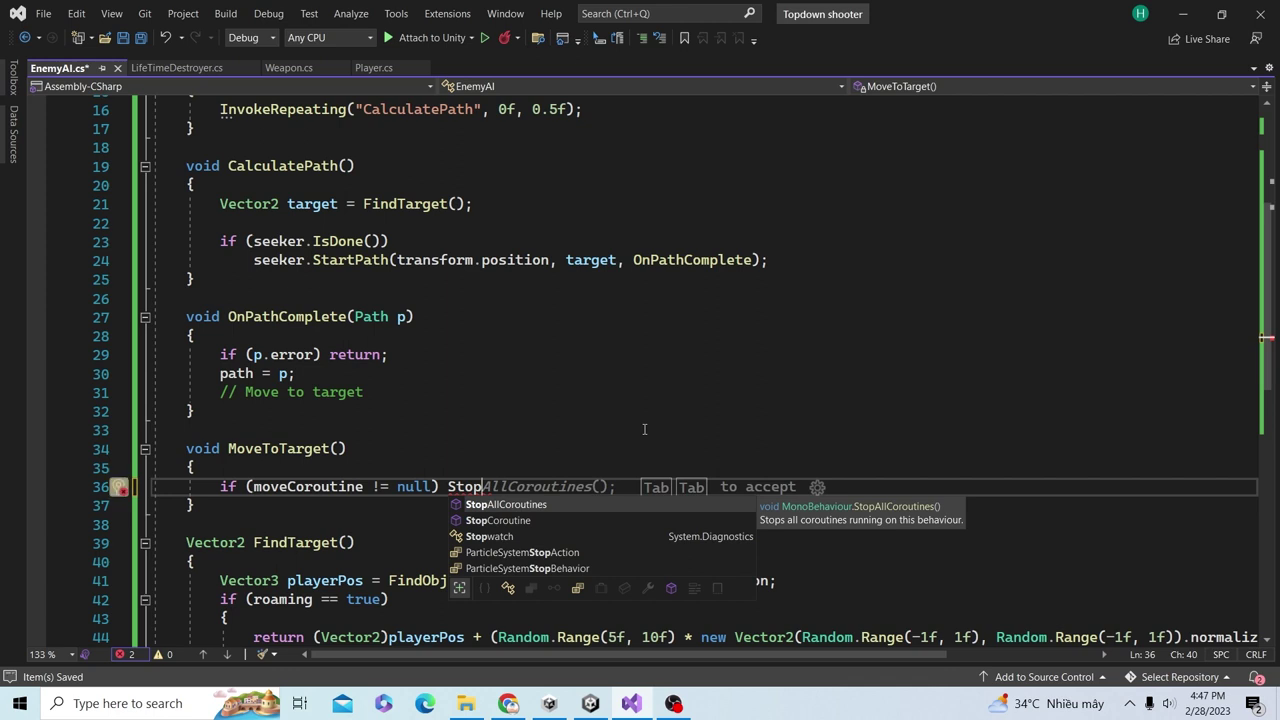
pyautogui.write('C')
pyautogui.press('Tab')
pyautogui.write('(')
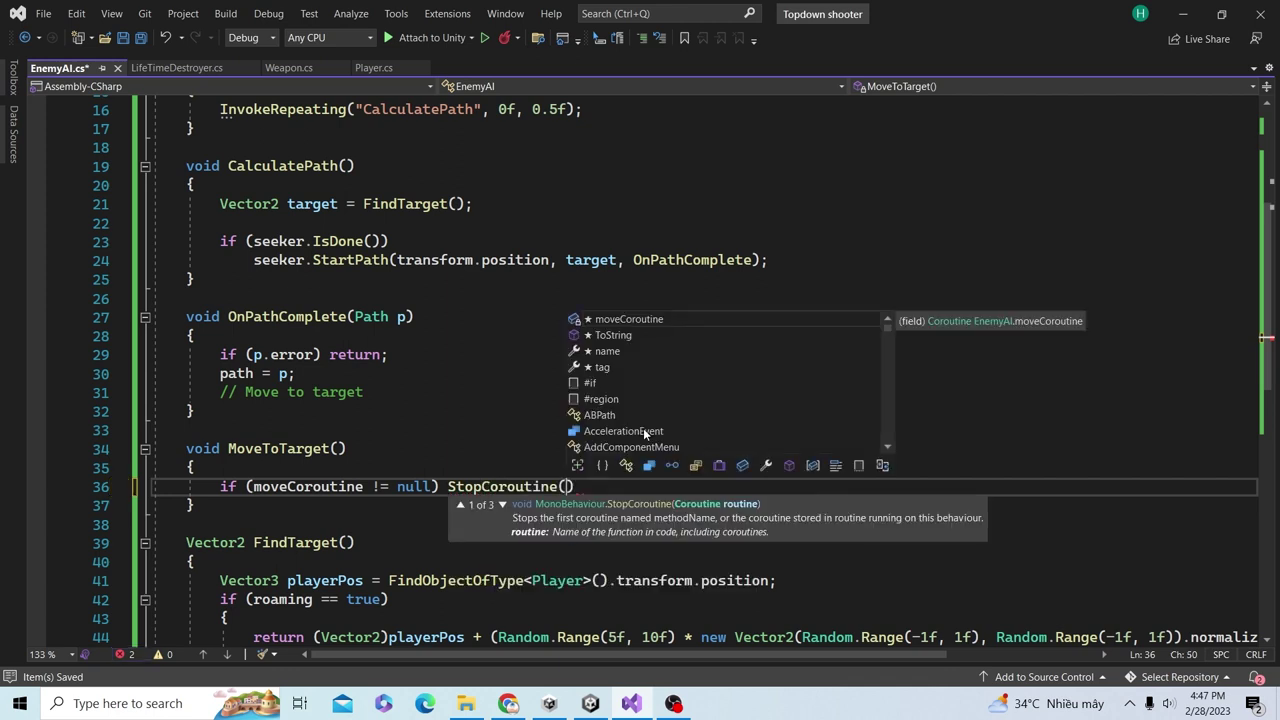
pyautogui.write('moveC')
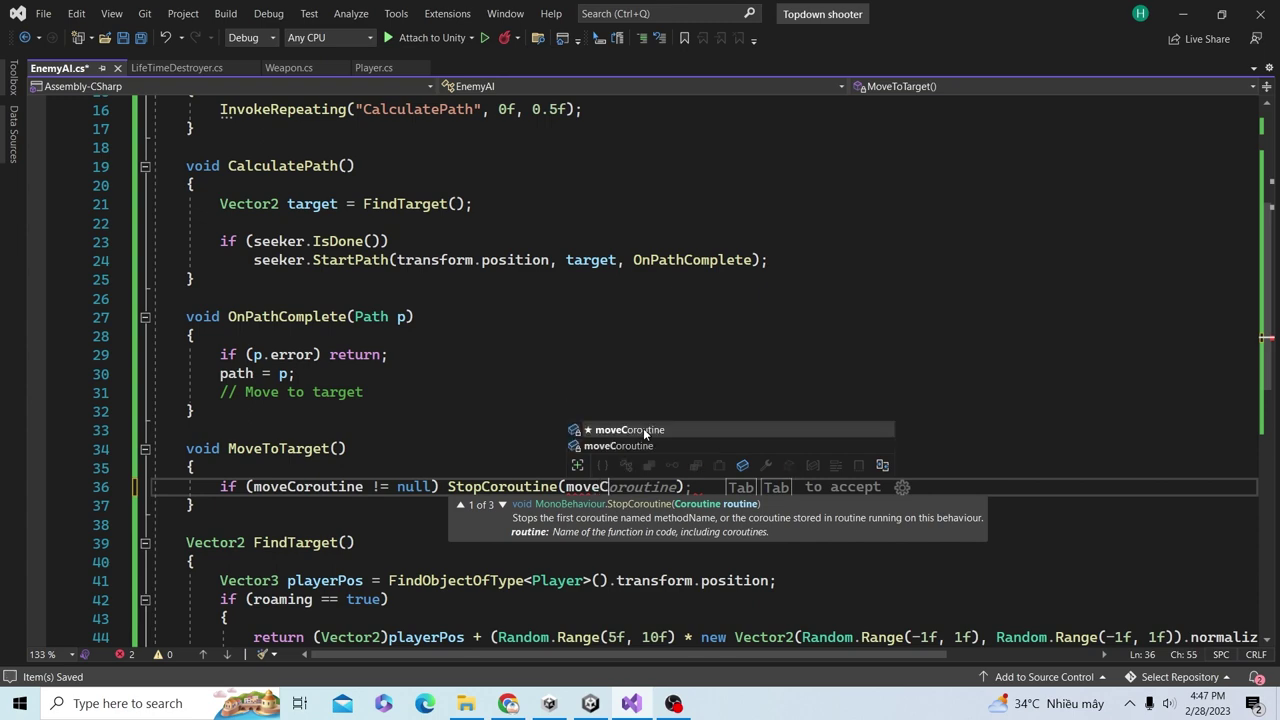
pyautogui.press('Tab')
pyautogui.write(');')
pyautogui.press('Return')
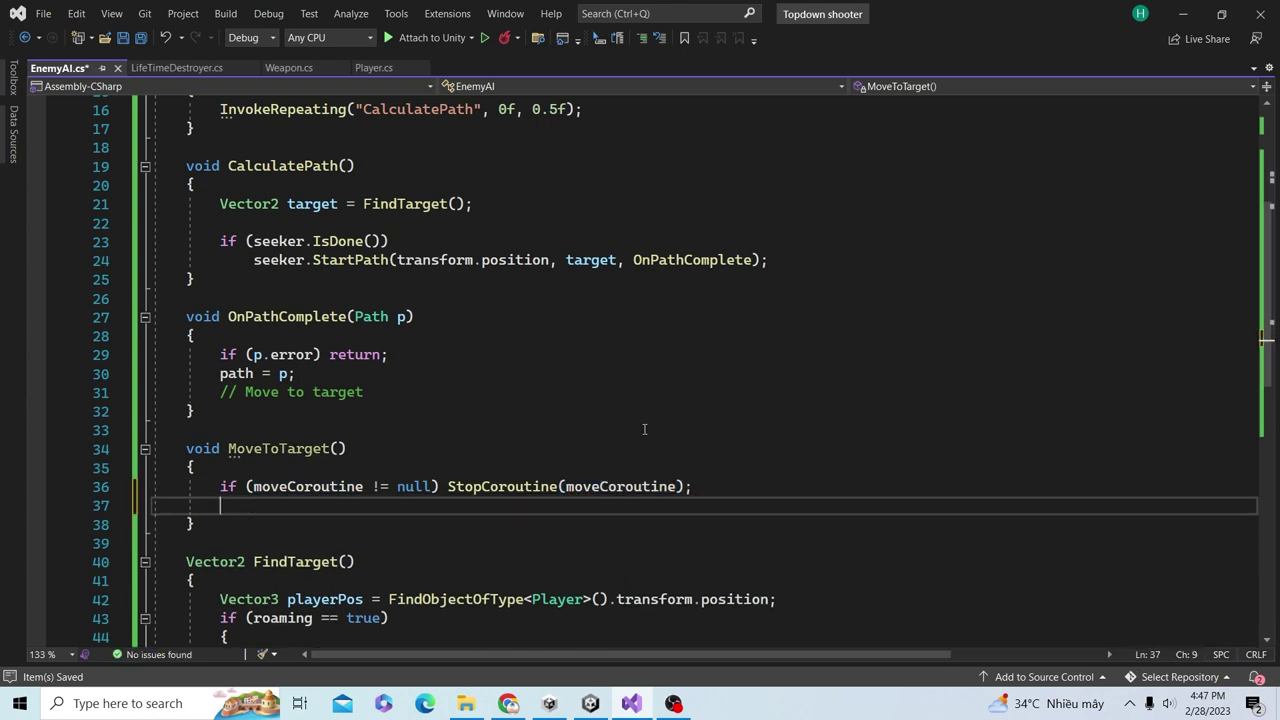
# - In MoveToTarget, assign moveCoroutine = StartCoroutine(MoveToTargetCoroutine());
pyautogui.scroll(-2, 461, 470)
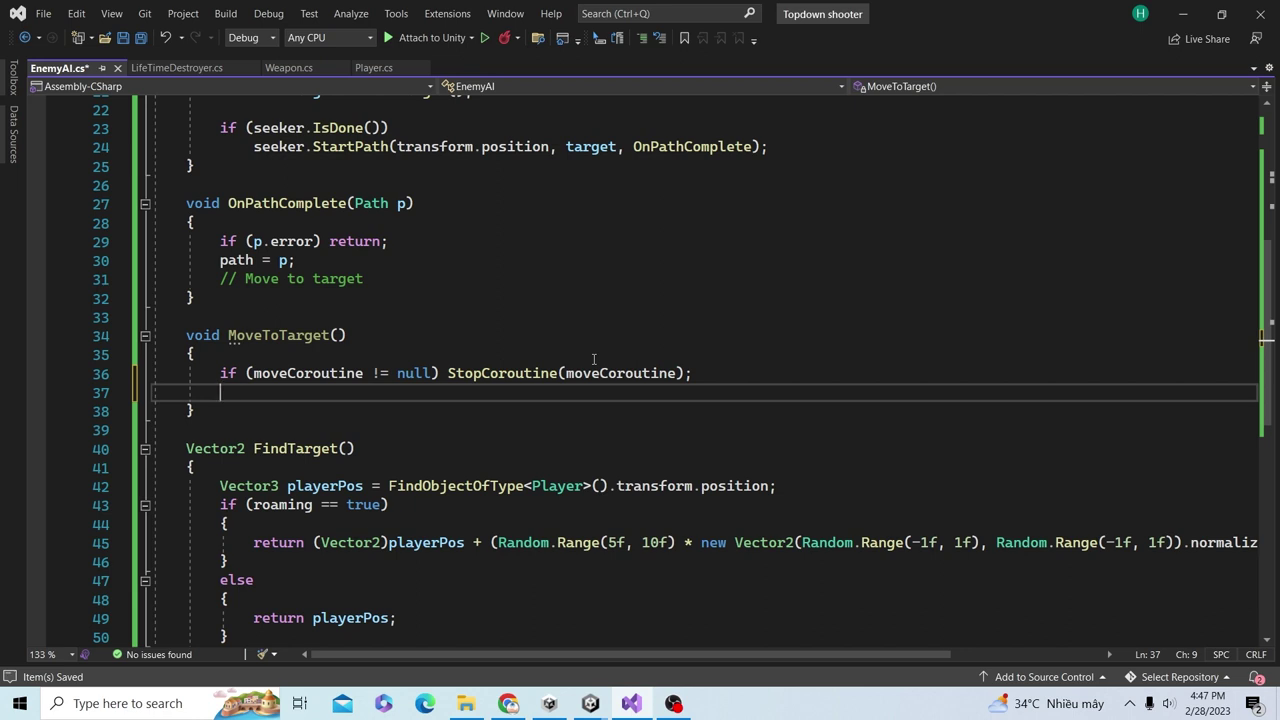
pyautogui.write('move')
pyautogui.press('Tab')
pyautogui.write('= ')
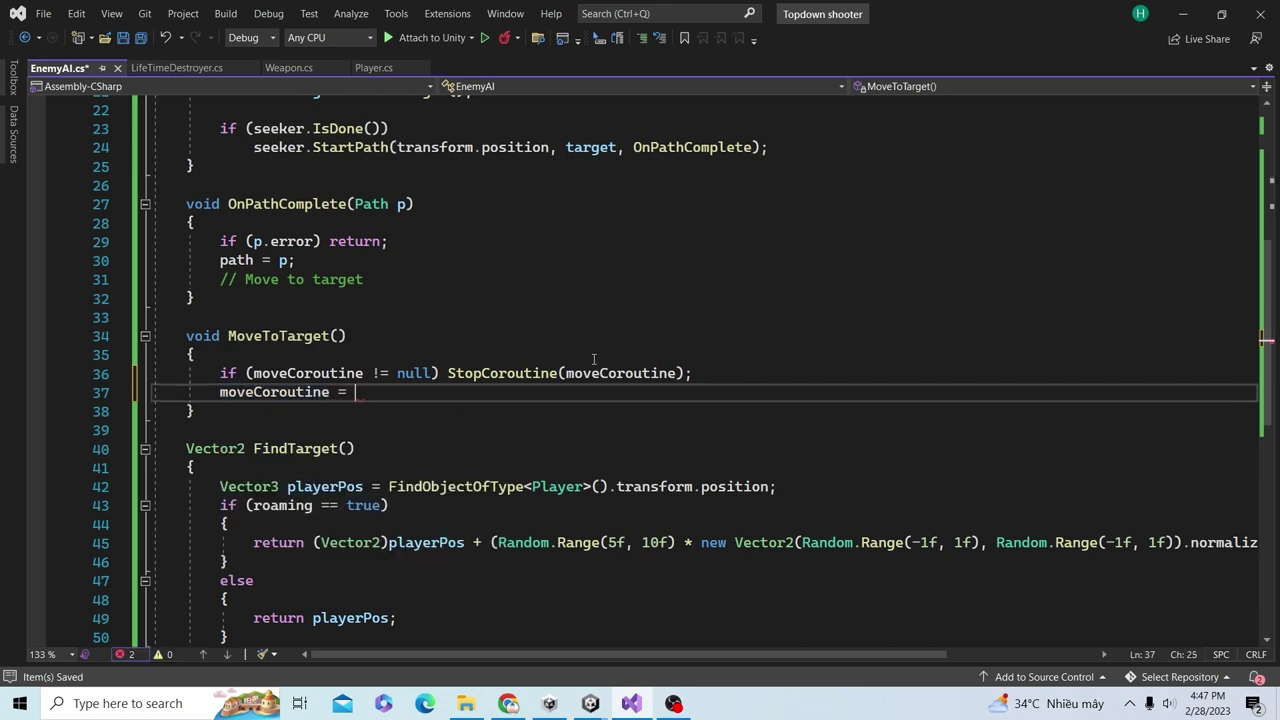
pyautogui.write('Start')
pyautogui.press('Tab')
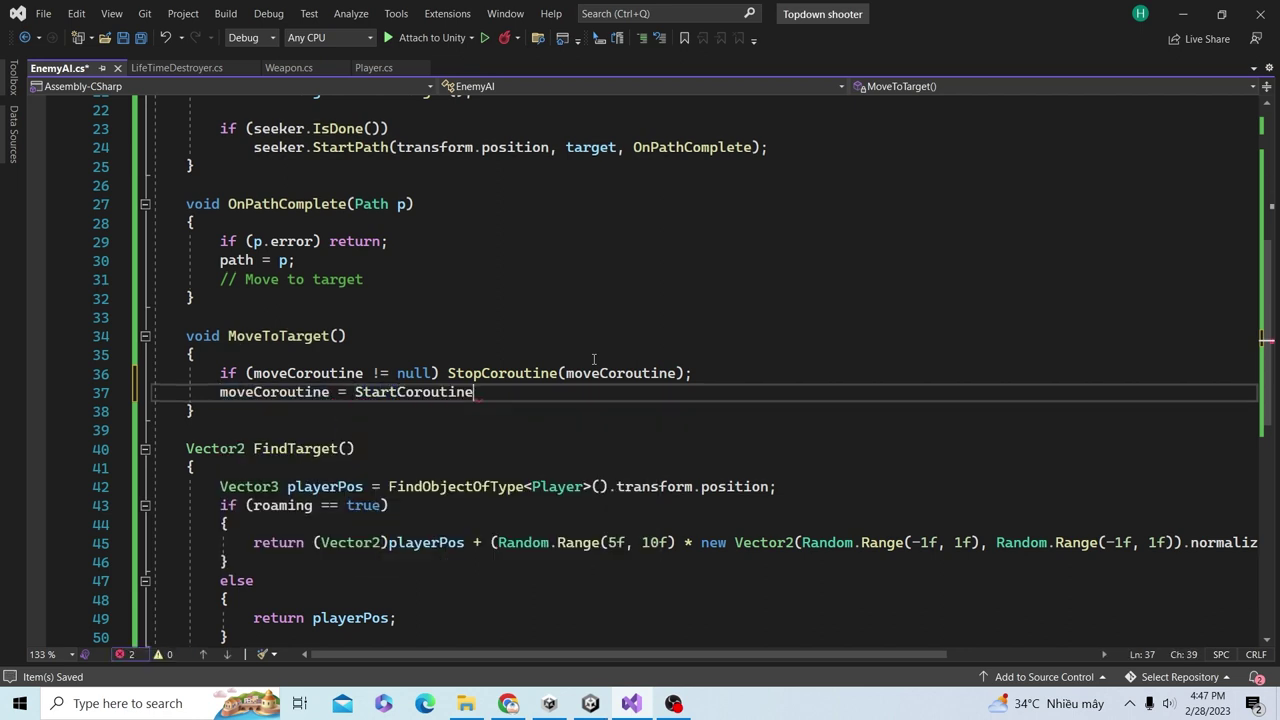
pyautogui.write('(')
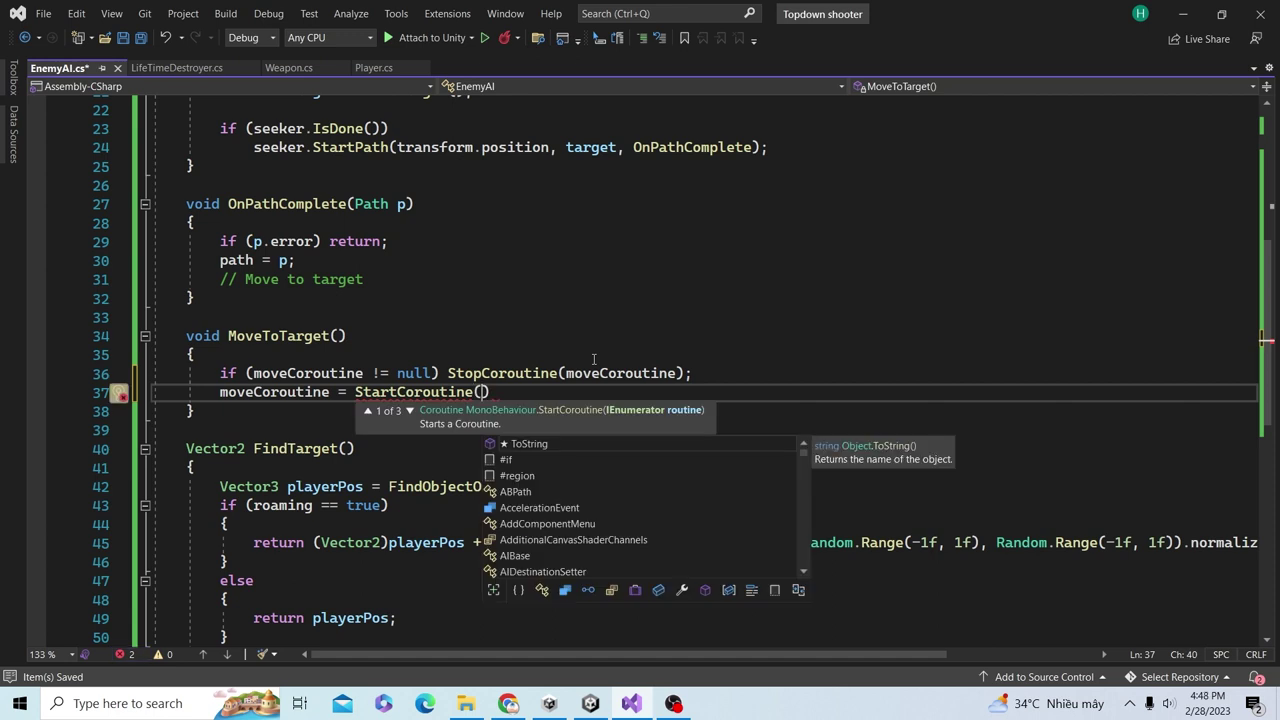
pyautogui.click(465, 404)
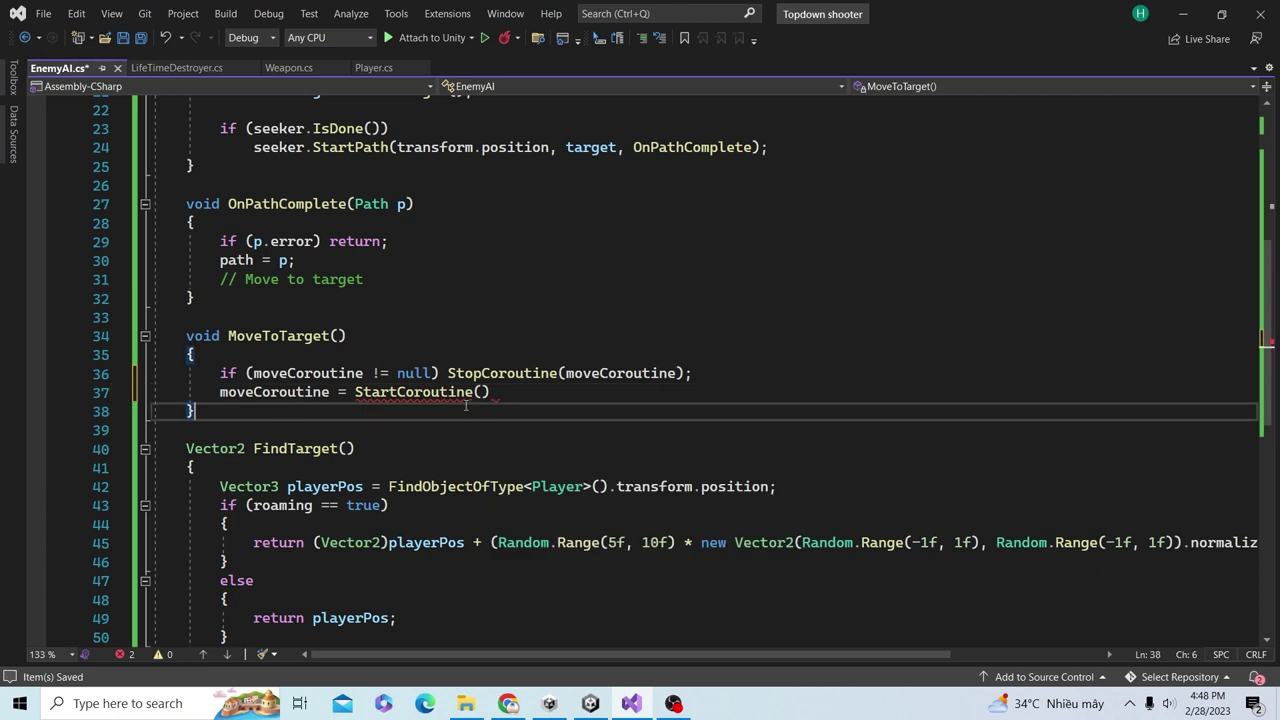
pyautogui.click(488, 392)
pyautogui.write('veT')
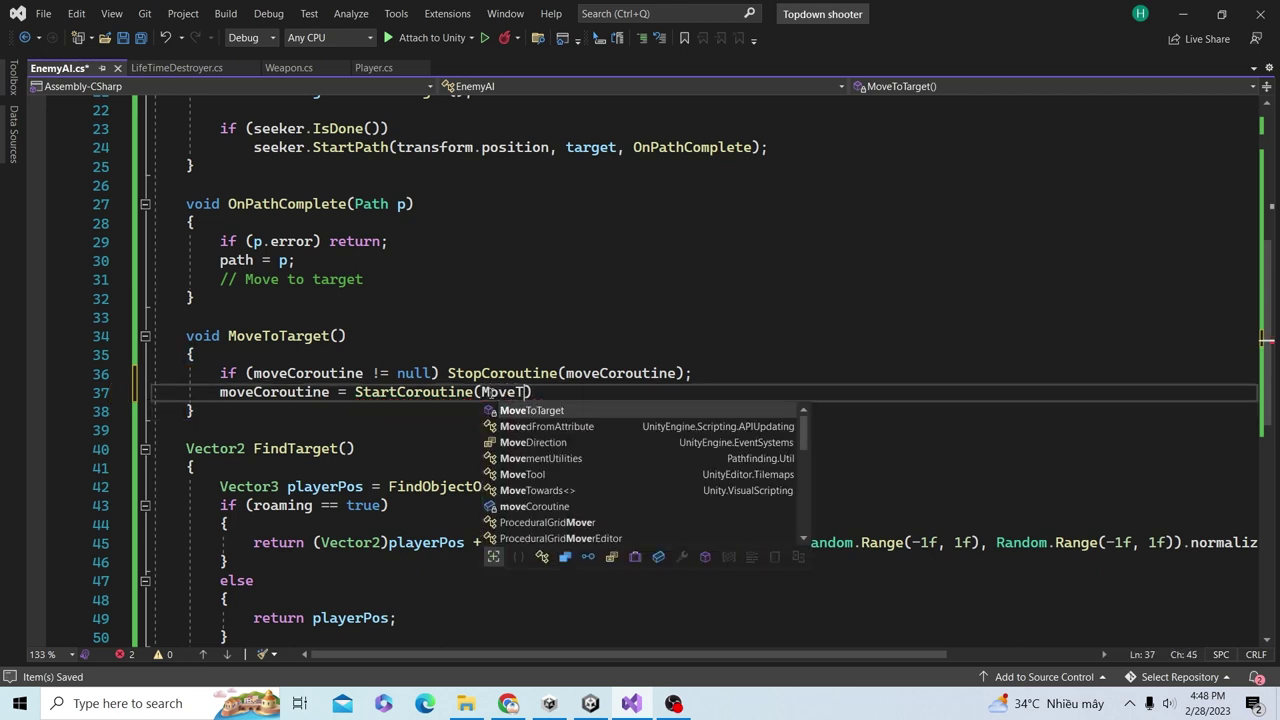
pyautogui.write('oTarget')
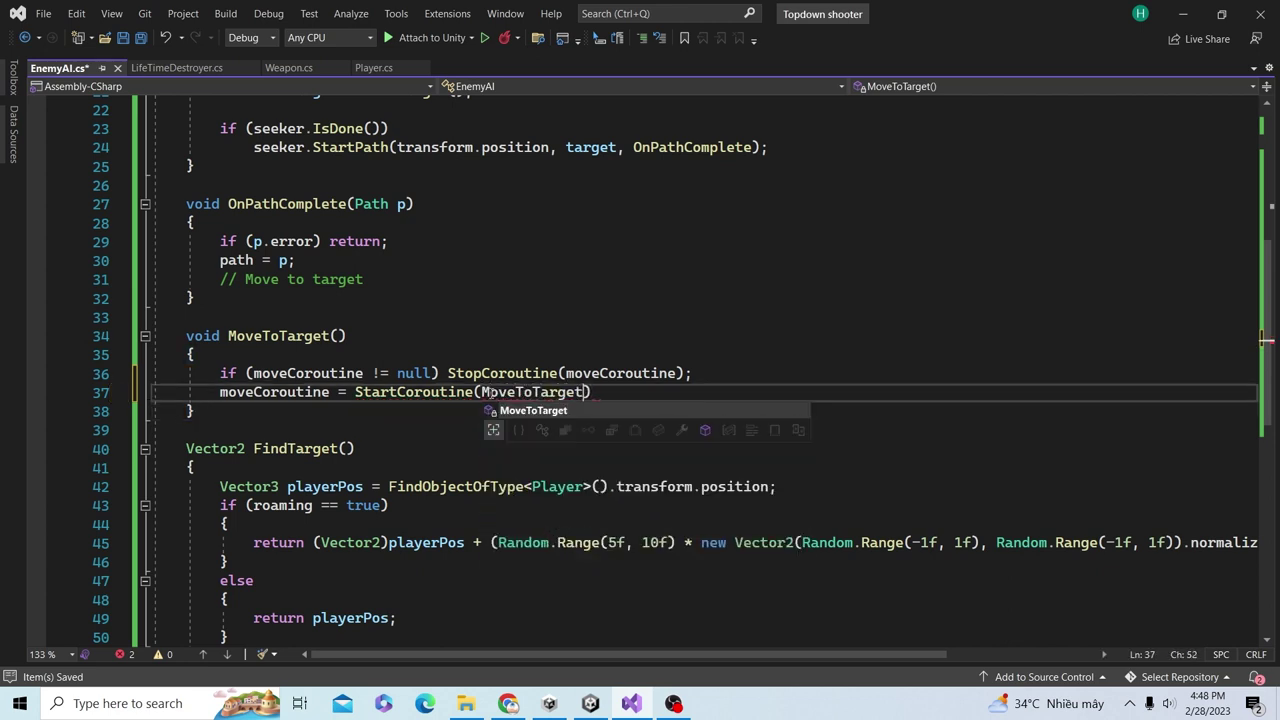
pyautogui.write('Coroutine()')
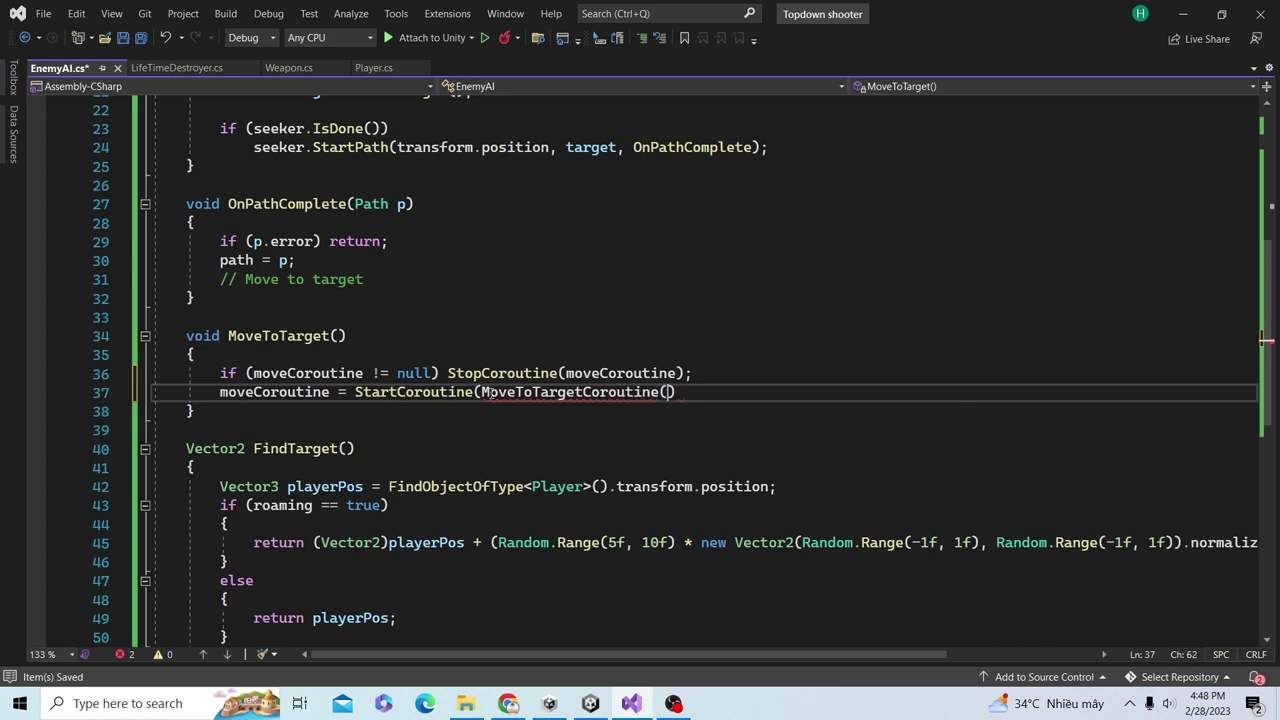
pyautogui.write(');')
# - Declare an empty IEnumerator MoveToTargetCoroutine() method below MoveToTarget and save
pyautogui.click(367, 412)
pyautogui.press('Return')
pyautogui.press('Return')
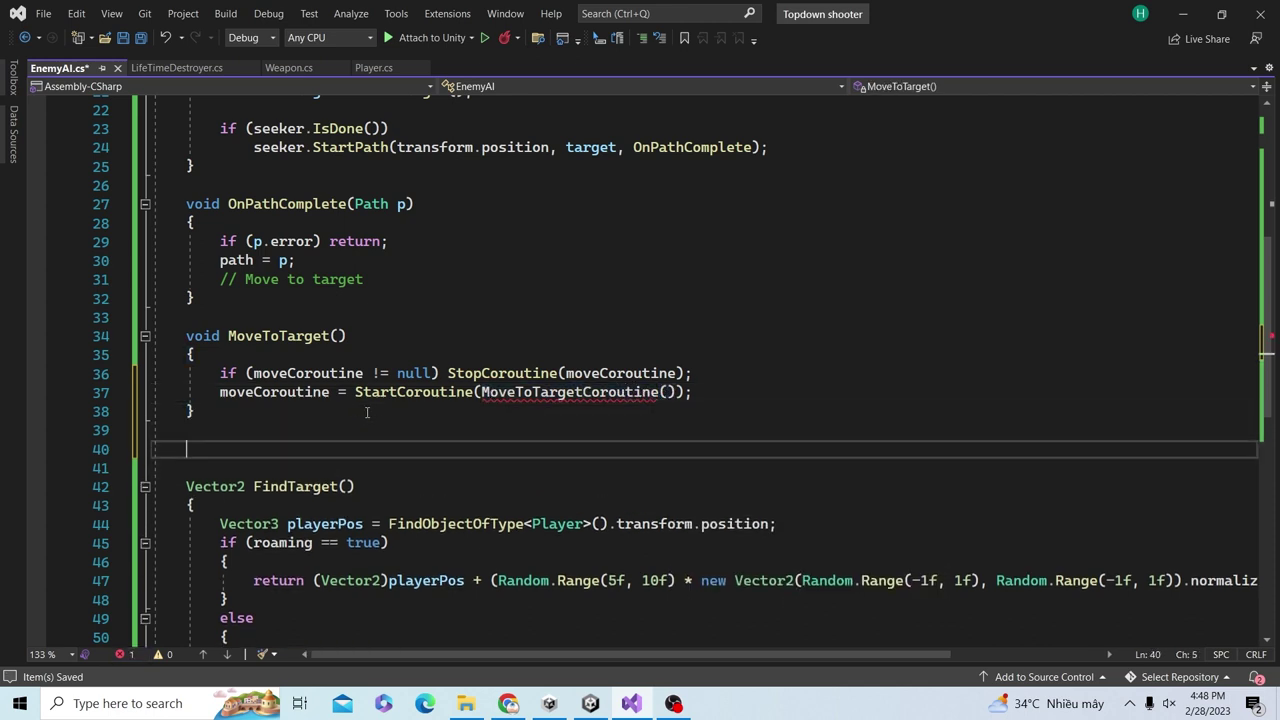
pyautogui.scroll(-2, 367, 412)
pyautogui.write('I')
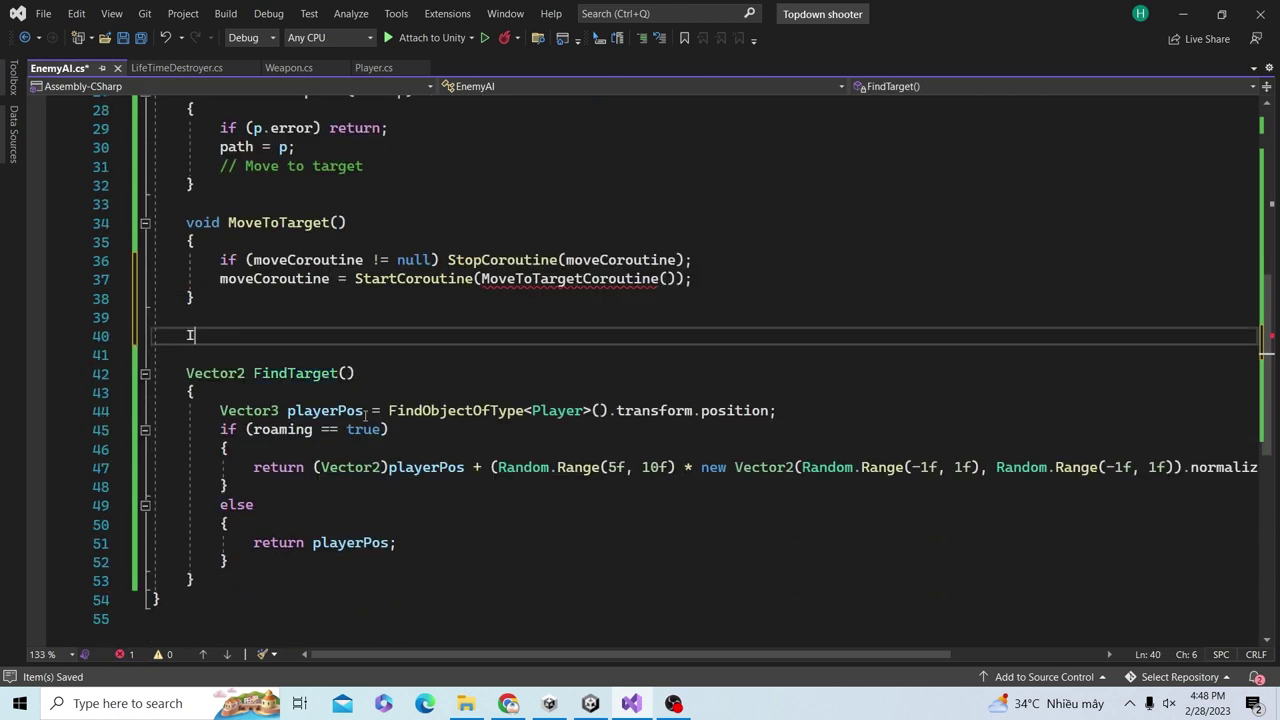
pyautogui.write('Enume')
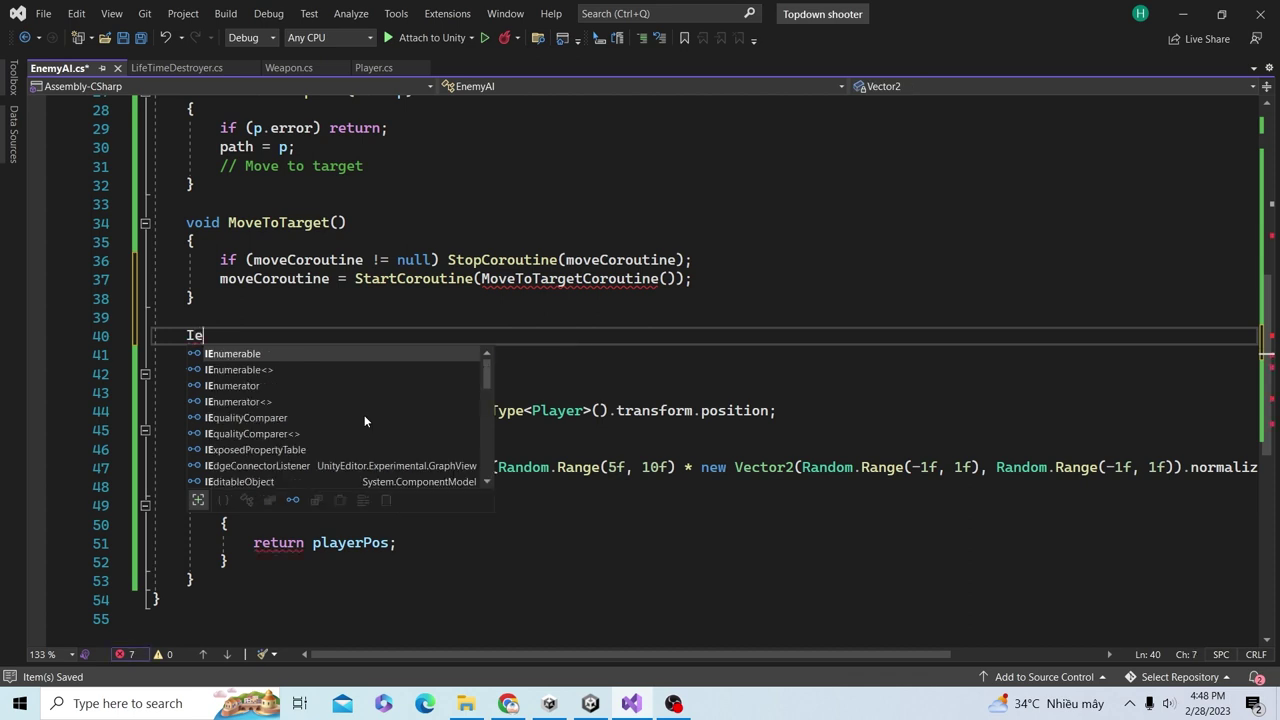
pyautogui.write('rator MoveToTargetCoroutine')
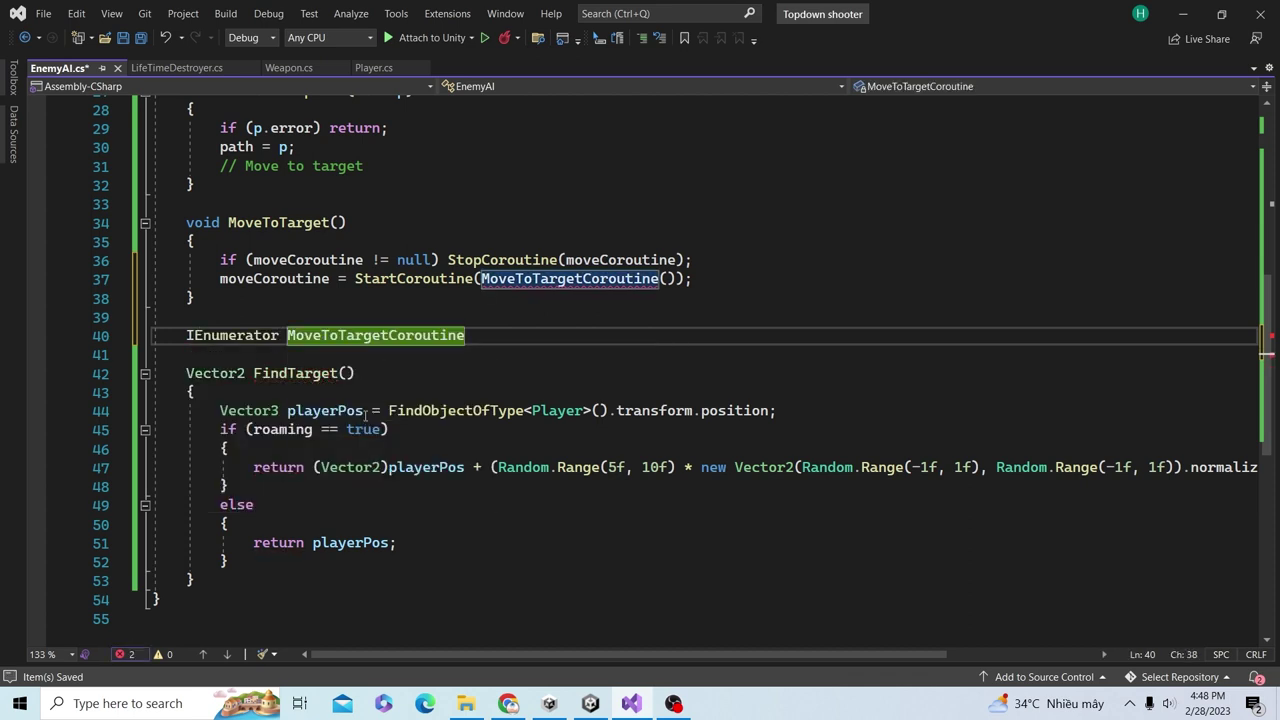
pyautogui.write('(')
pyautogui.press('Return')
pyautogui.write('{')
pyautogui.press('Return')
pyautogui.hotkey('ctrl', 's')
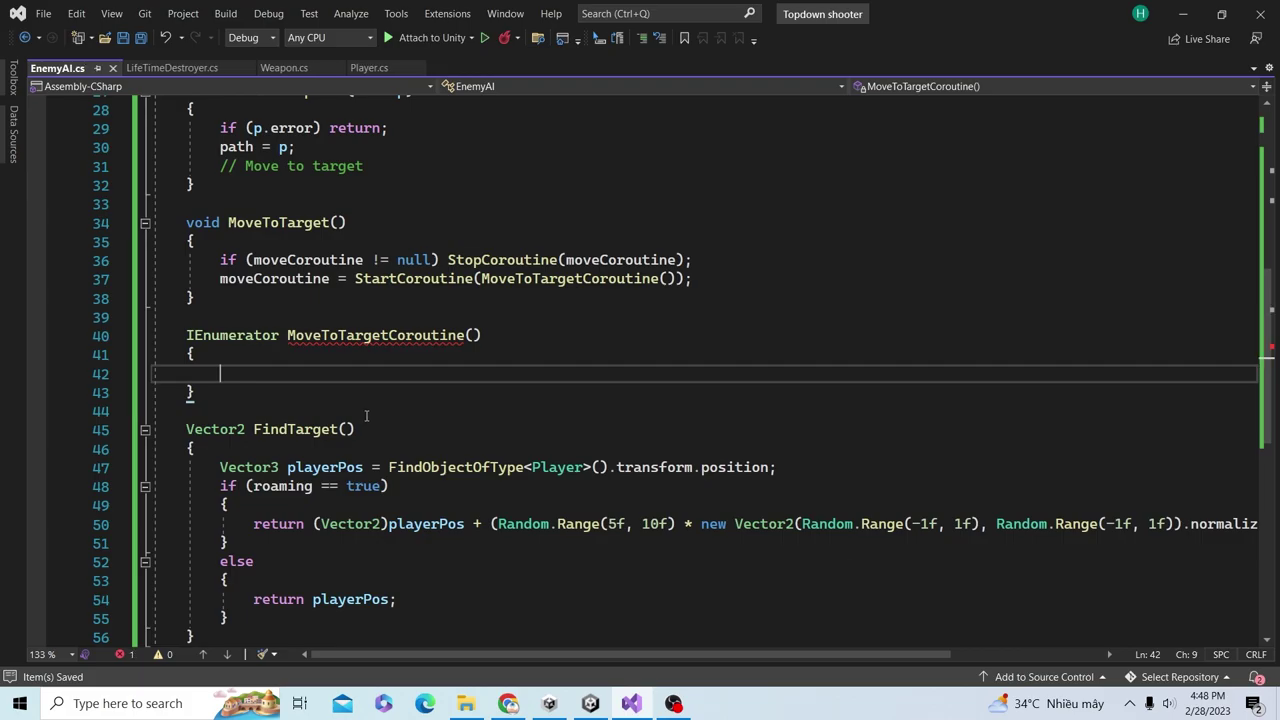
pyautogui.hotkey('alt', 'Tab')
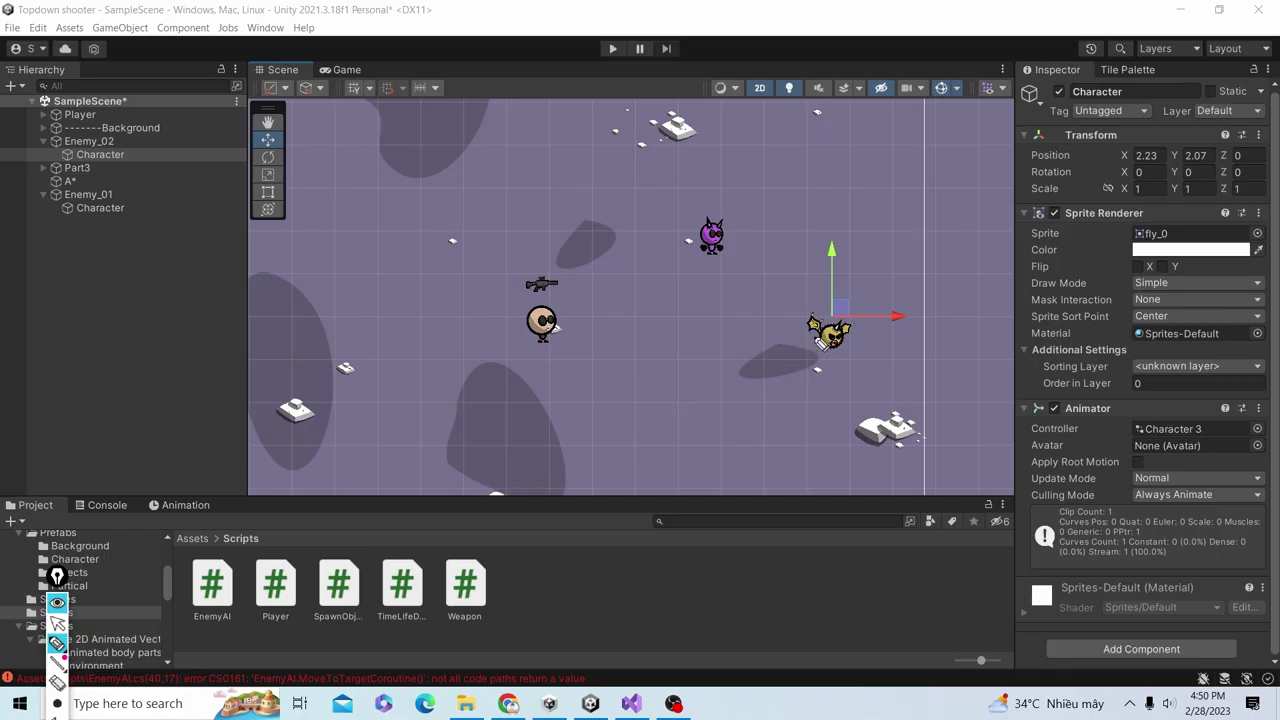
# - Draw a path line from the enemy to the player in the Scene view and label it List
pyautogui.moveTo(806, 331); pyautogui.dragTo(578, 338)
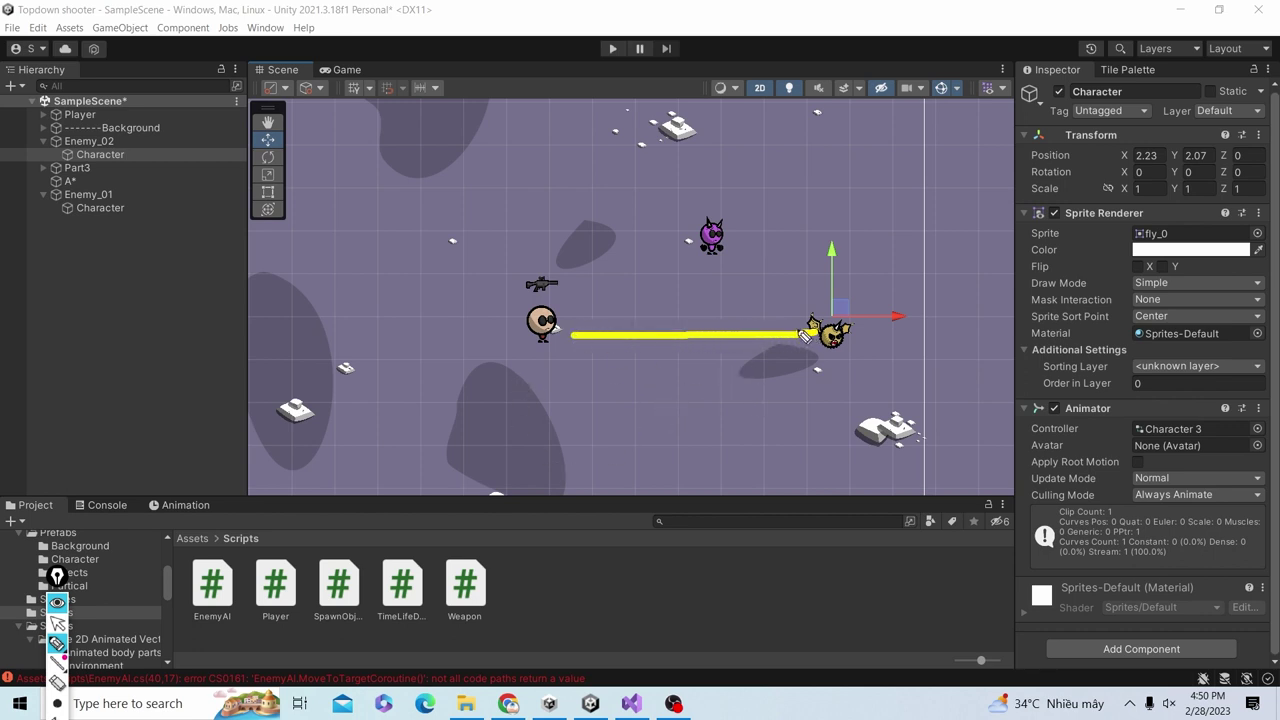
pyautogui.moveTo(578, 396); pyautogui.dragTo(616, 466)
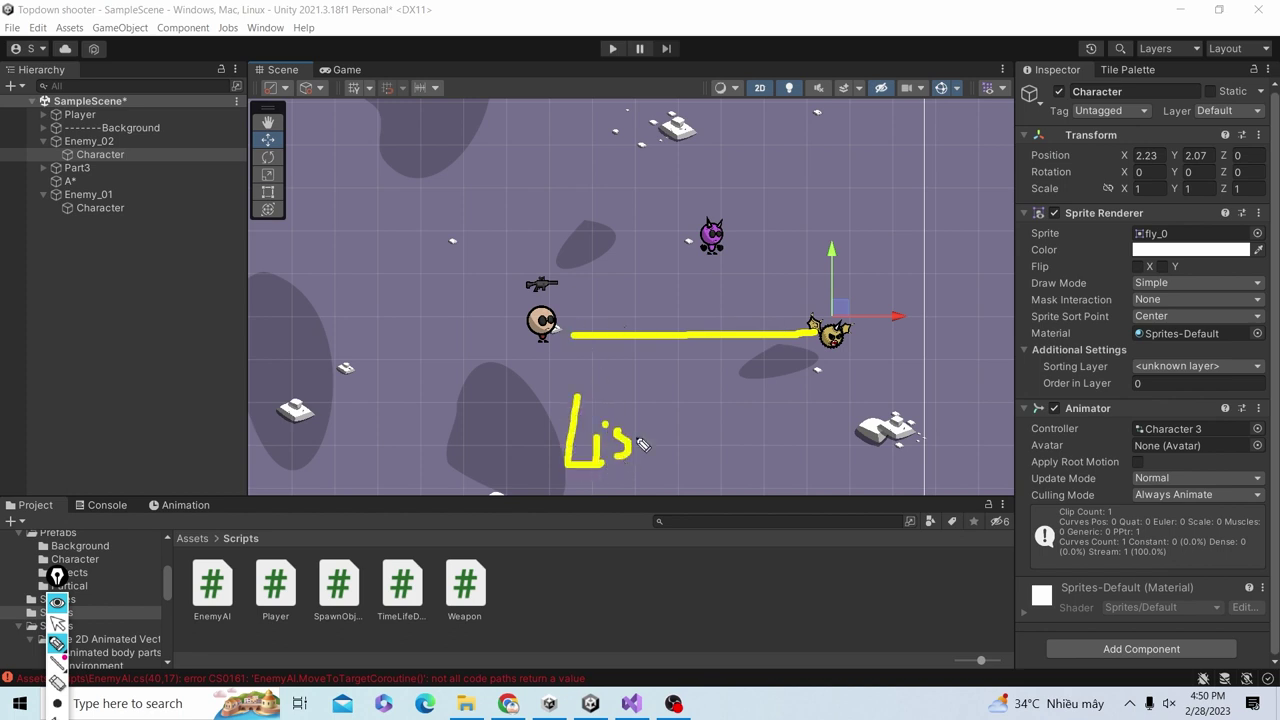
pyautogui.moveTo(662, 410)
pyautogui.mouseDown()
pyautogui.moveTo(660, 466)
pyautogui.moveTo(672, 444)
pyautogui.mouseUp()
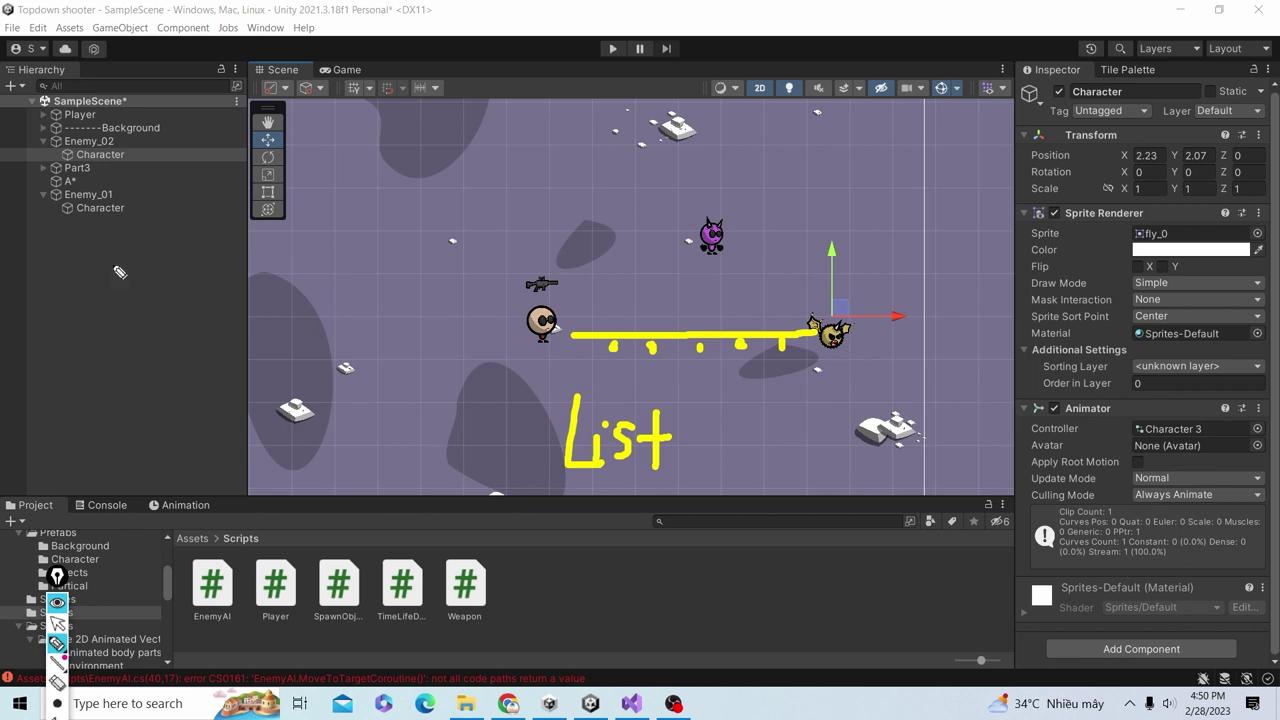
# - Drag the Character back and forth along the drawn path, then return to the EnemyAI script
pyautogui.click(58, 623)
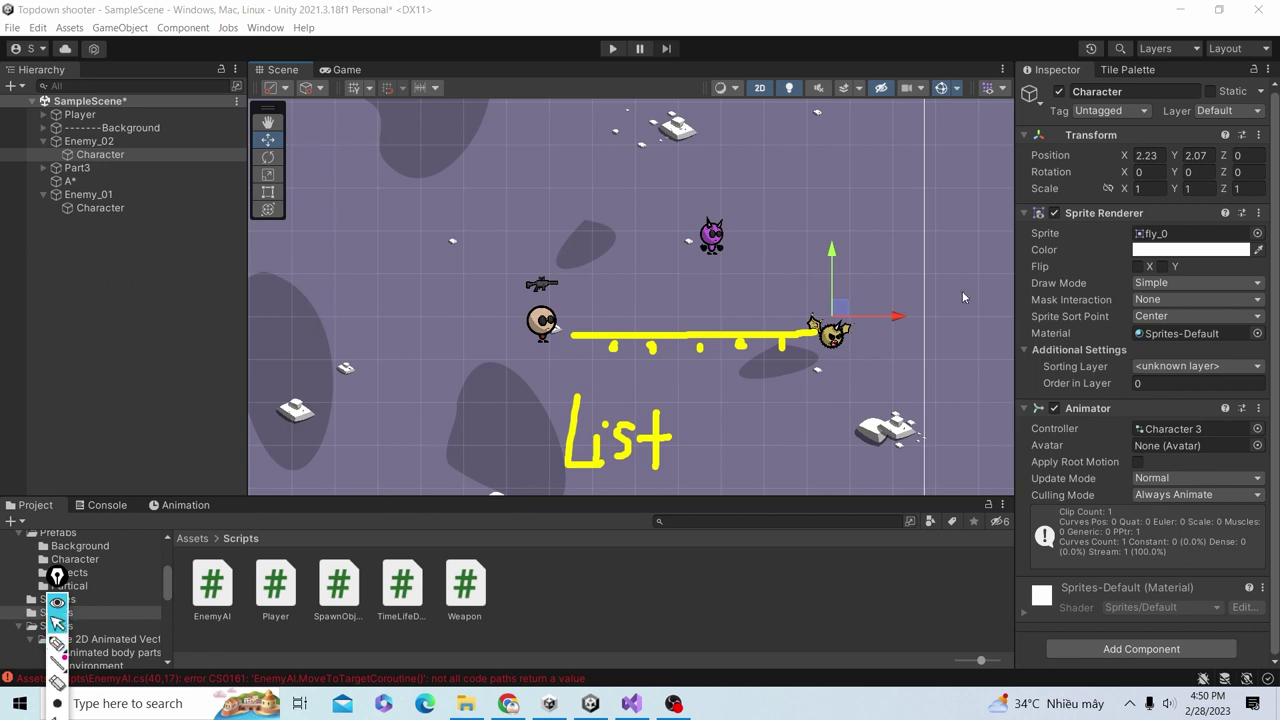
pyautogui.moveTo(842, 314)
pyautogui.mouseDown()
pyautogui.moveTo(749, 313)
pyautogui.moveTo(791, 316)
pyautogui.mouseUp()
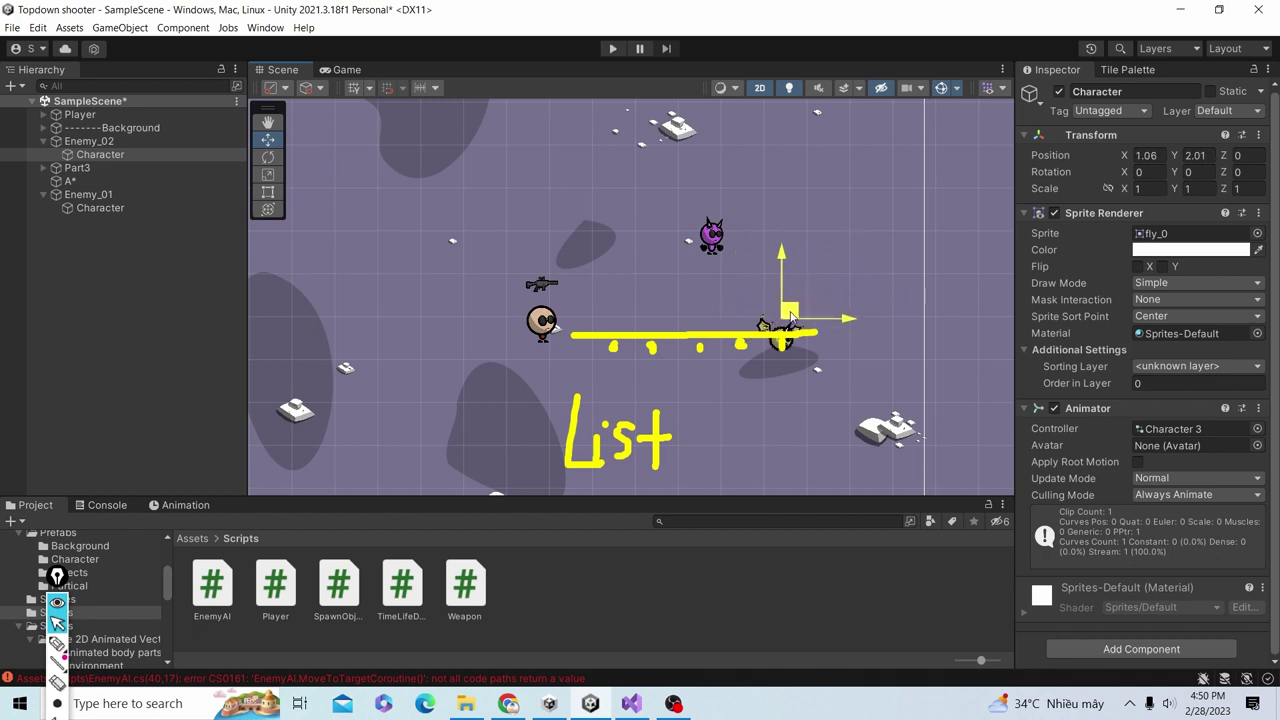
pyautogui.moveTo(791, 316)
pyautogui.mouseDown()
pyautogui.moveTo(555, 282)
pyautogui.moveTo(840, 318)
pyautogui.mouseUp()
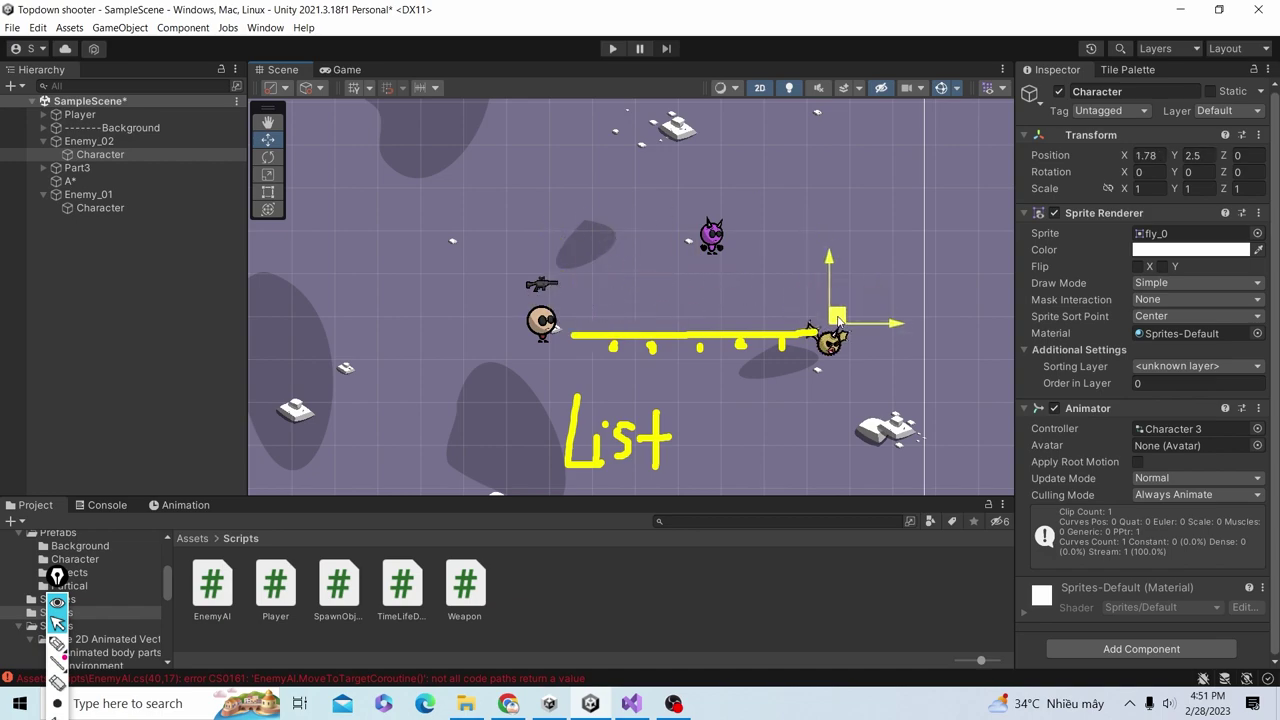
pyautogui.hotkey('alt', 'Tab')
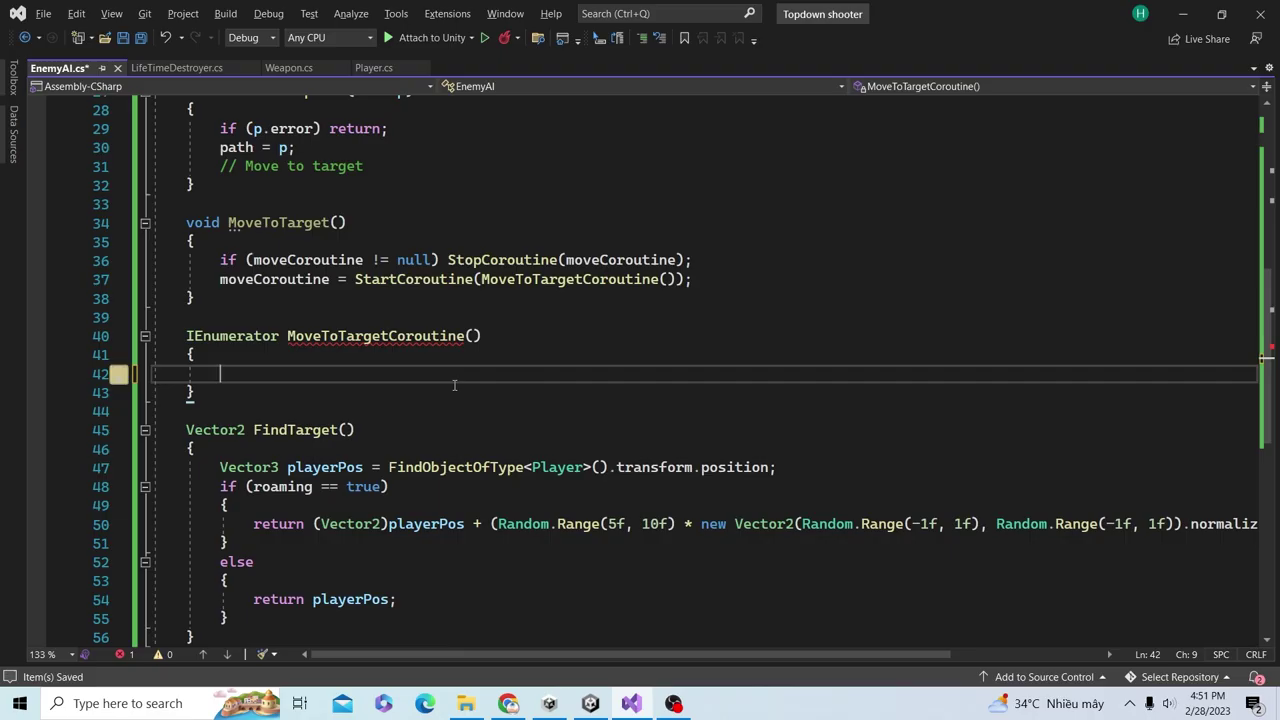
# - Declare int currentWP = 0; at the top of MoveToTargetCoroutine
pyautogui.write('int ')
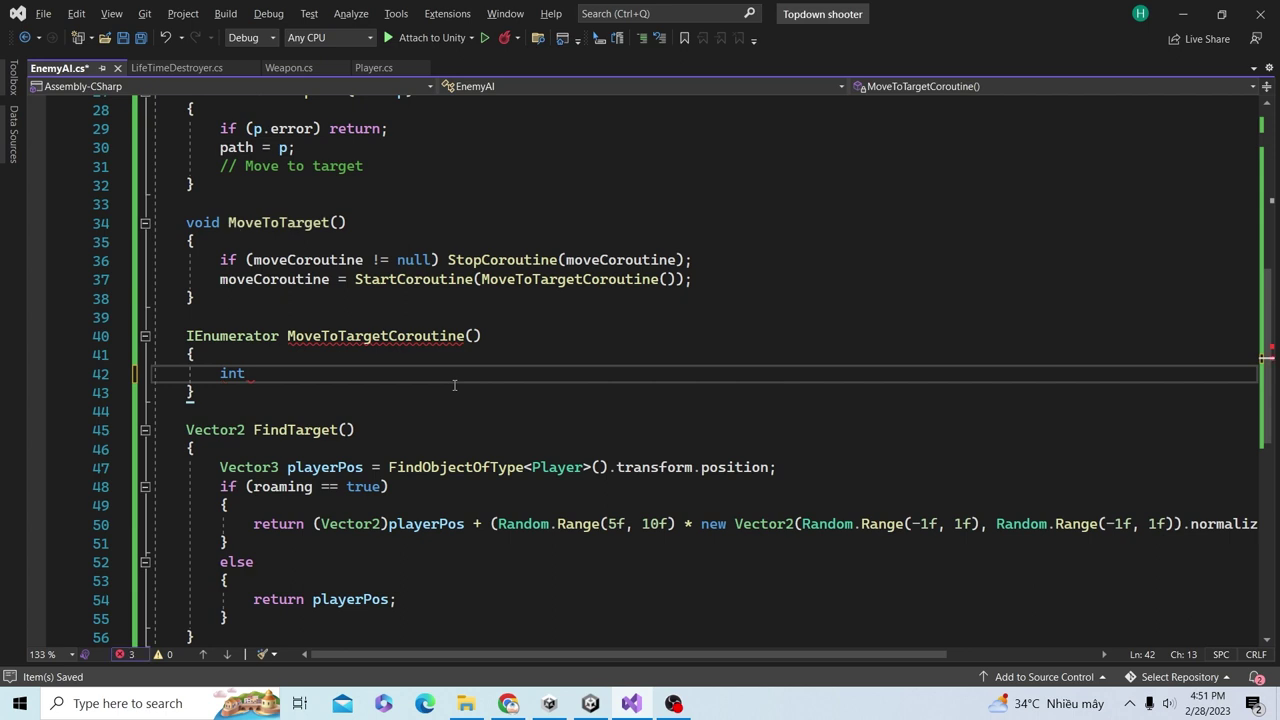
pyautogui.write('curren')
pyautogui.write('tWP = 0;')
pyautogui.press('Return')
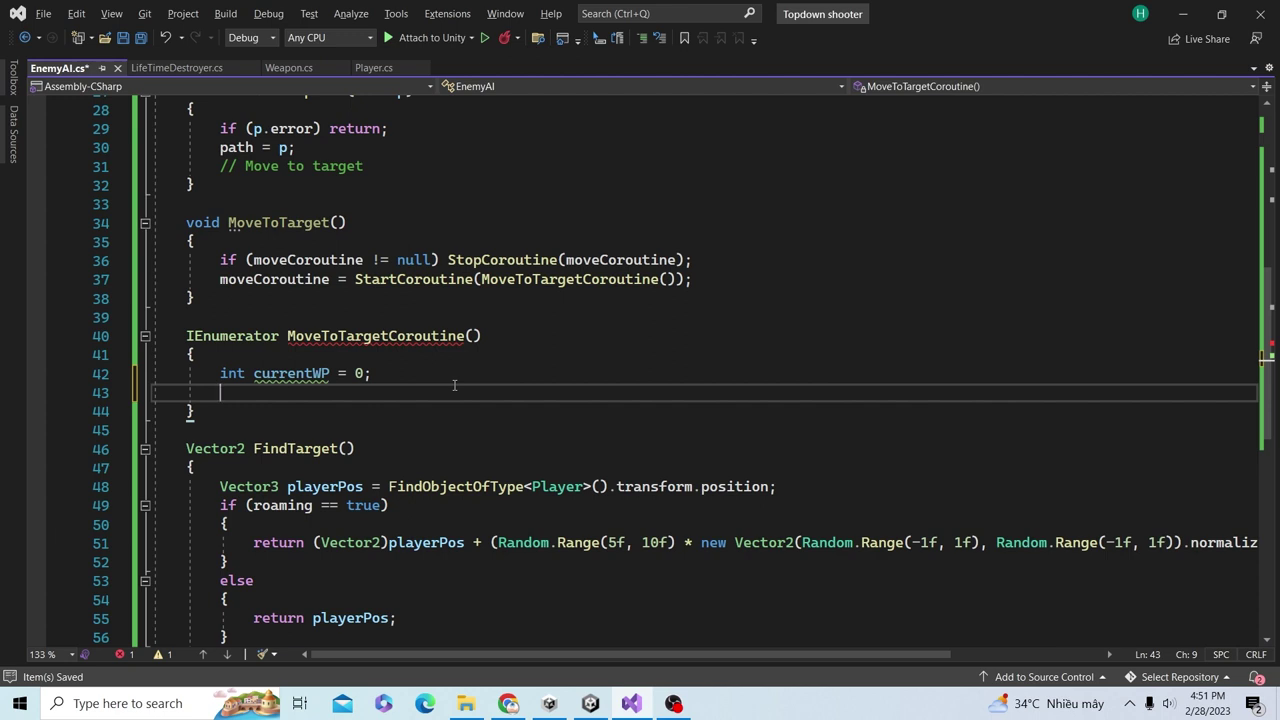
pyautogui.press('Return')
# - Add an empty while (currentWP < path.vectorPath.Count) loop with braces below the counter
pyautogui.write('whi')
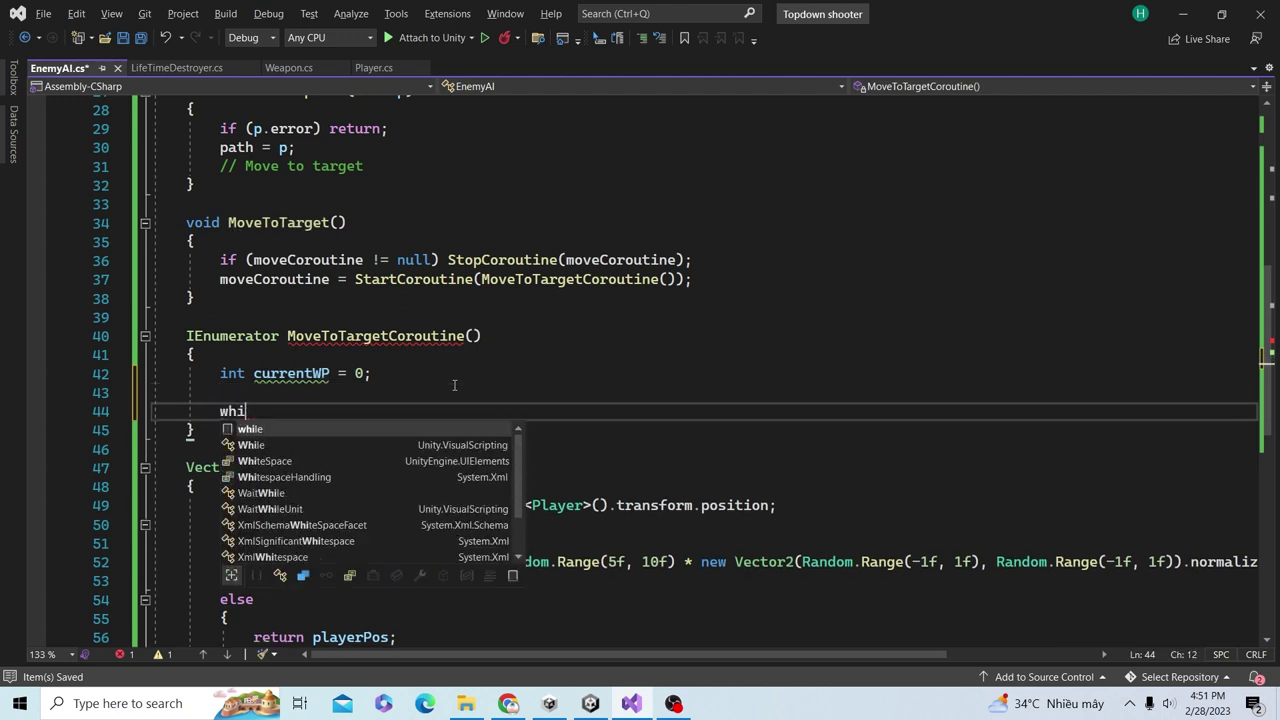
pyautogui.write('le (')
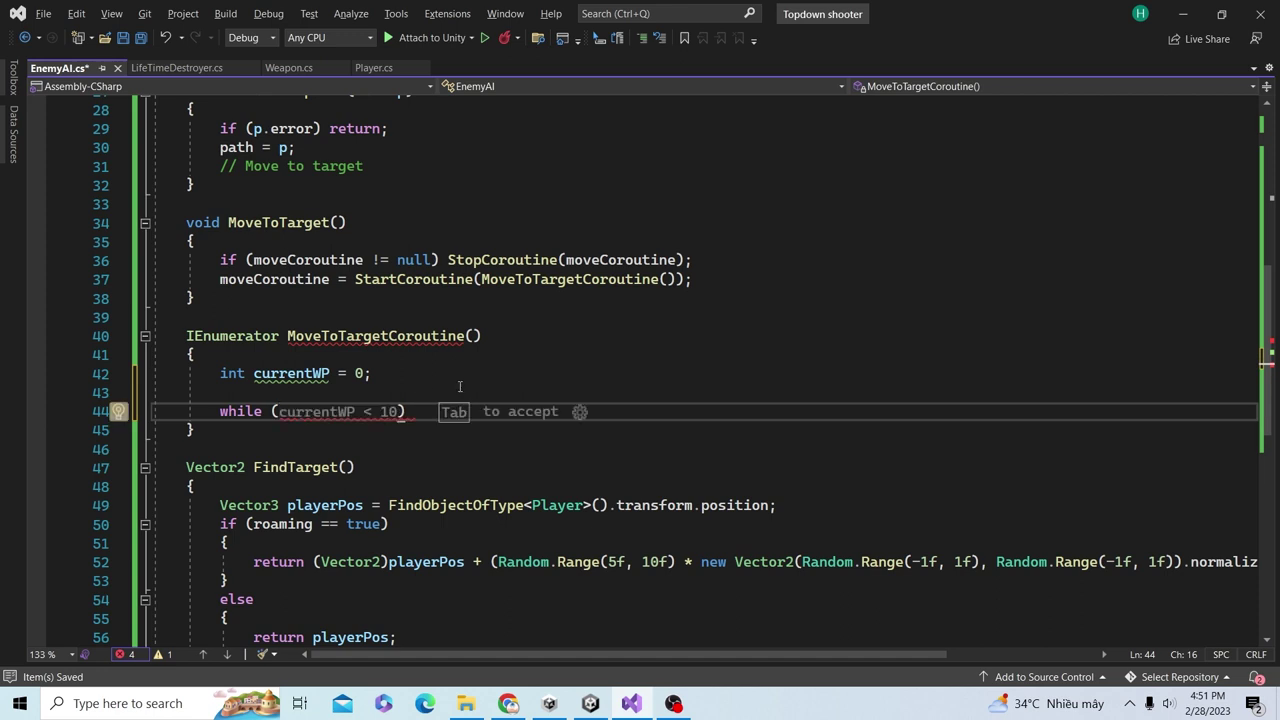
pyautogui.write('c')
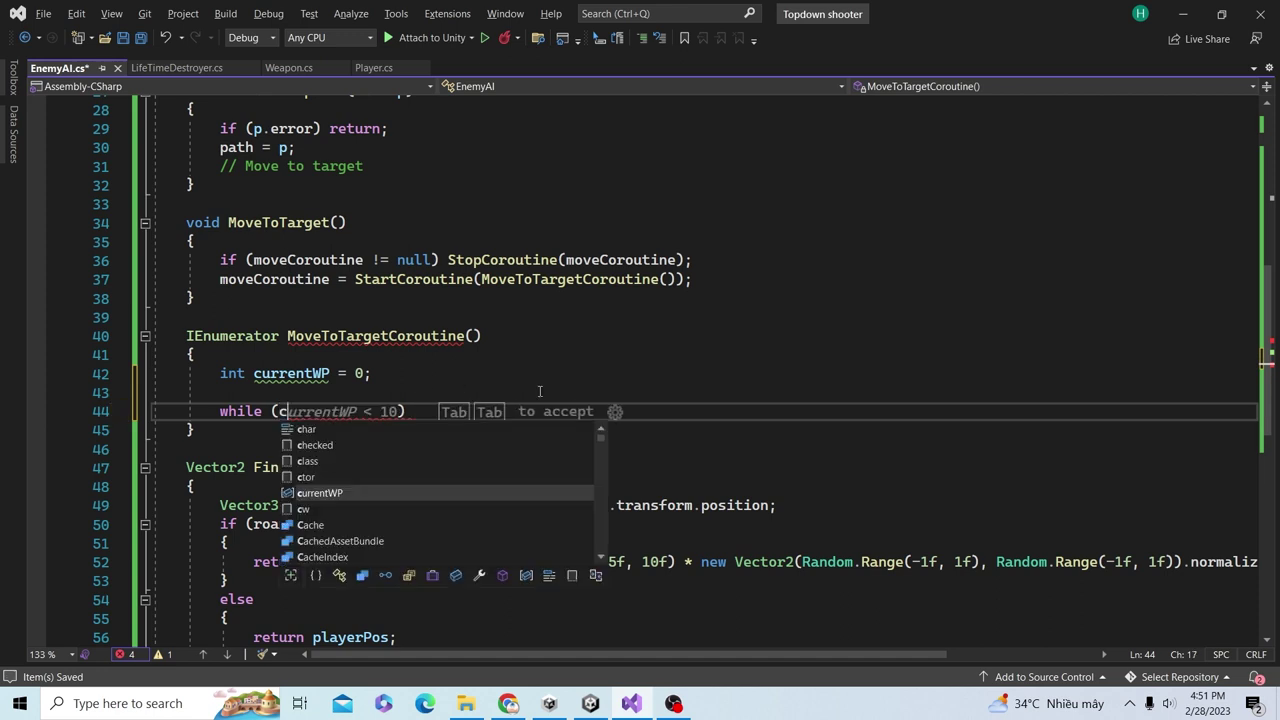
pyautogui.write('u <')
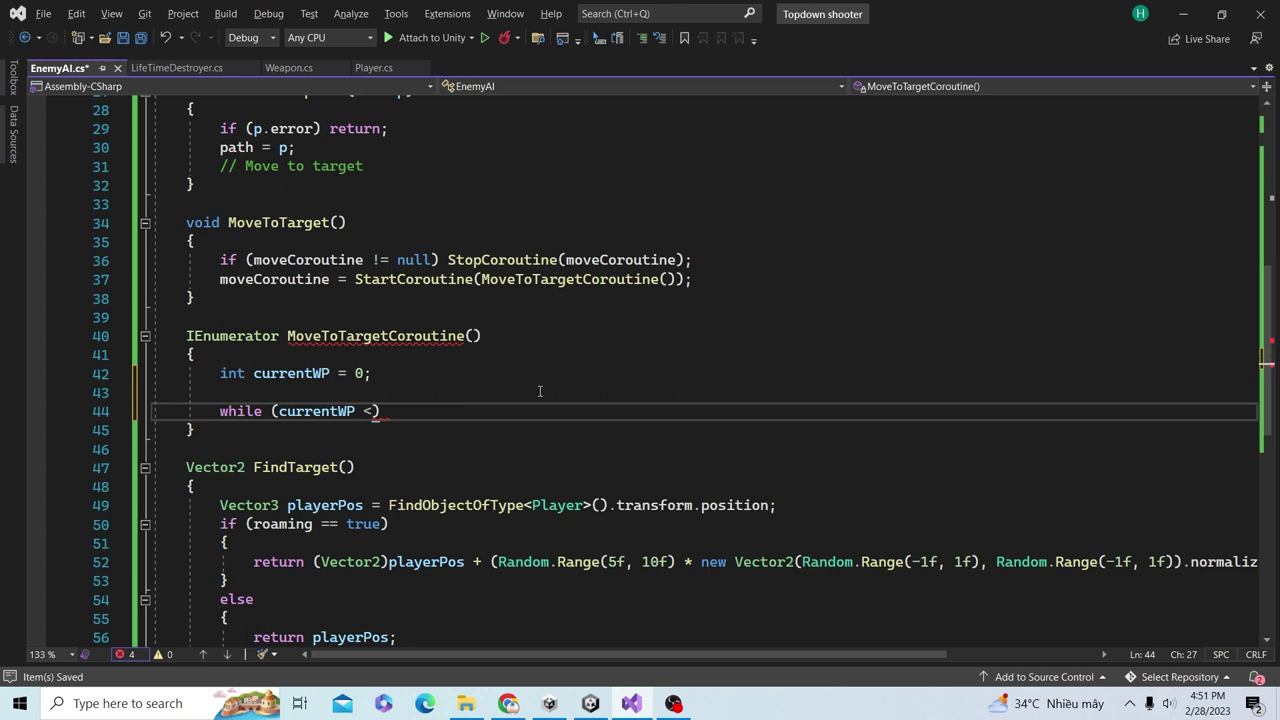
pyautogui.write(' path')
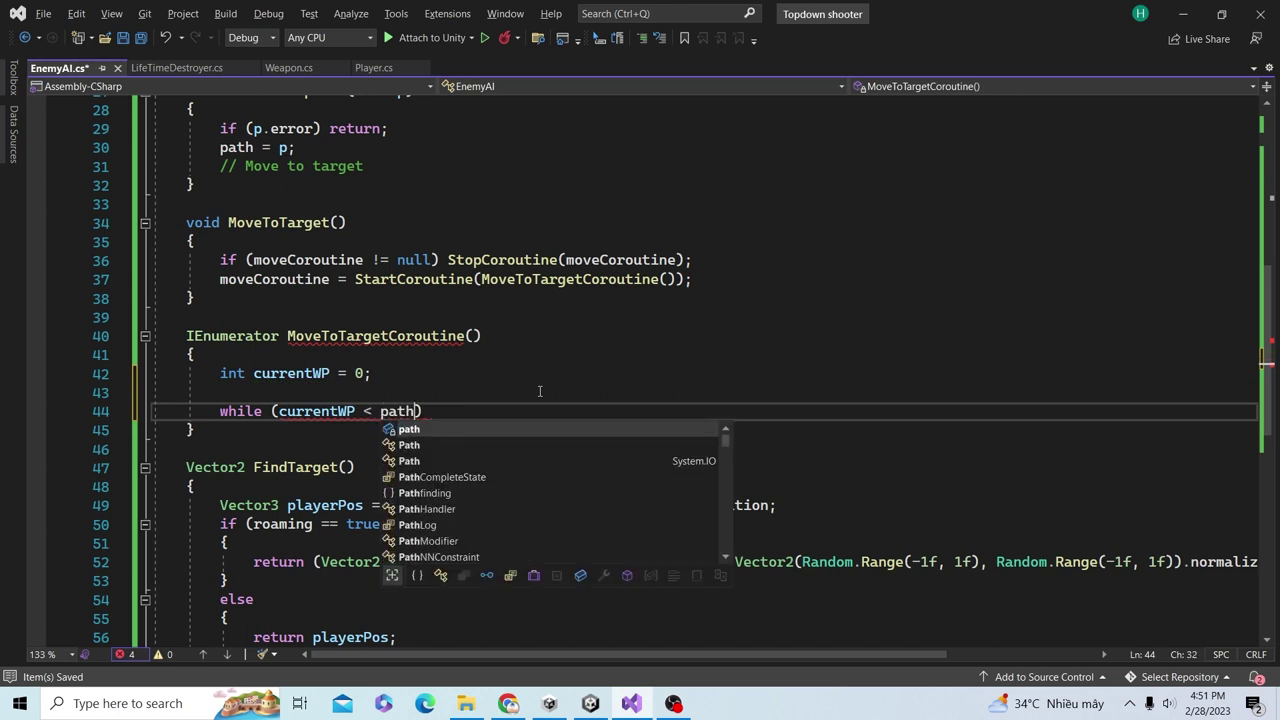
pyautogui.write('.vec.co')
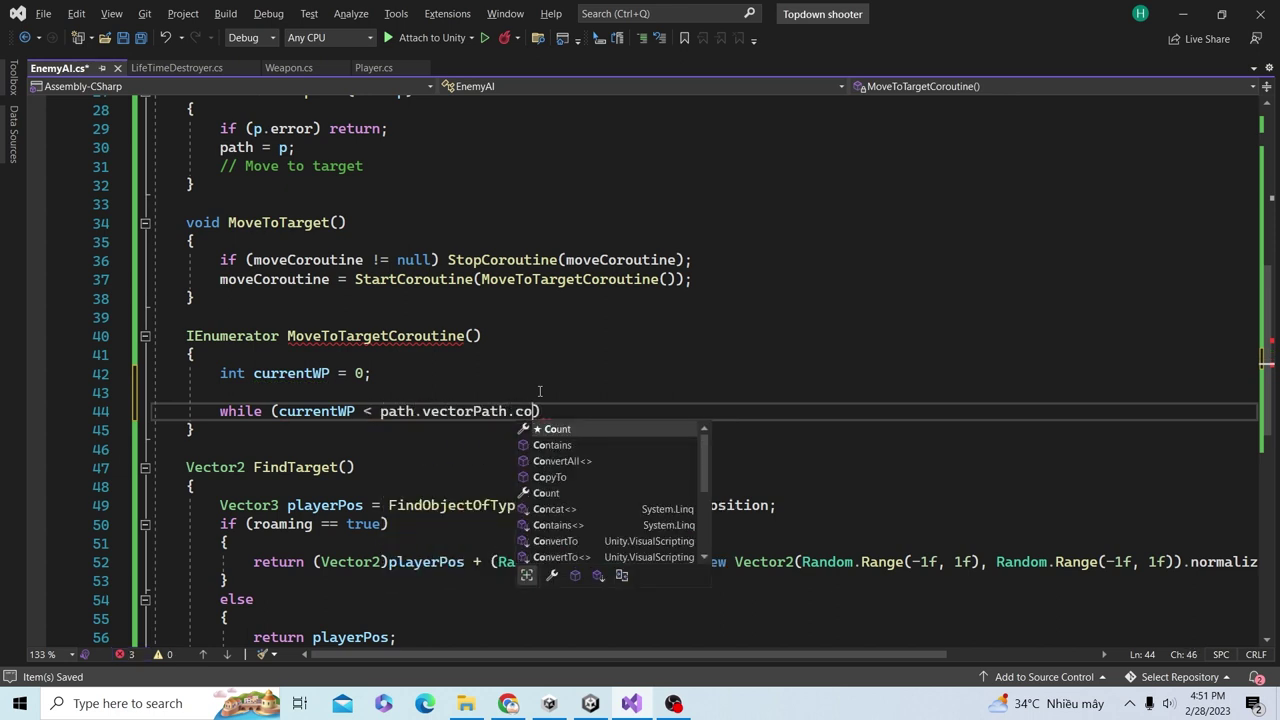
pyautogui.write(')')
pyautogui.press('Return')
pyautogui.write('{')
pyautogui.press('Return')
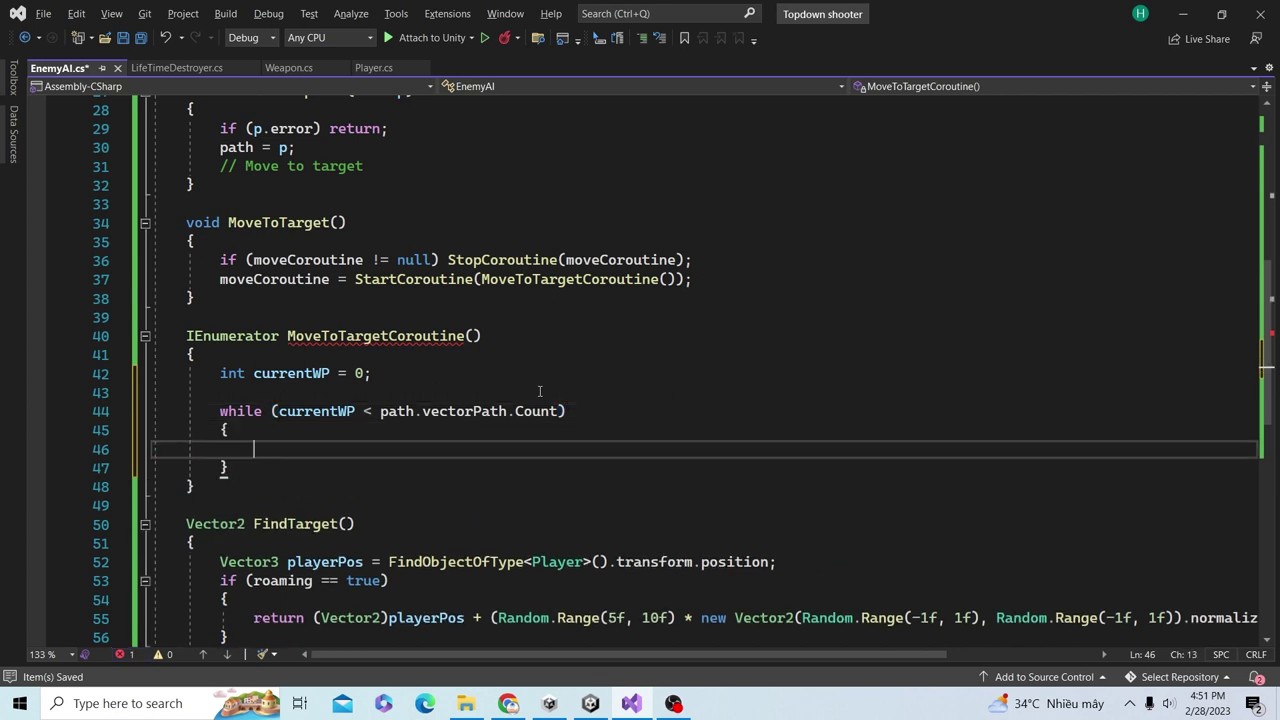
pyautogui.moveTo(422, 411); pyautogui.dragTo(508, 411)
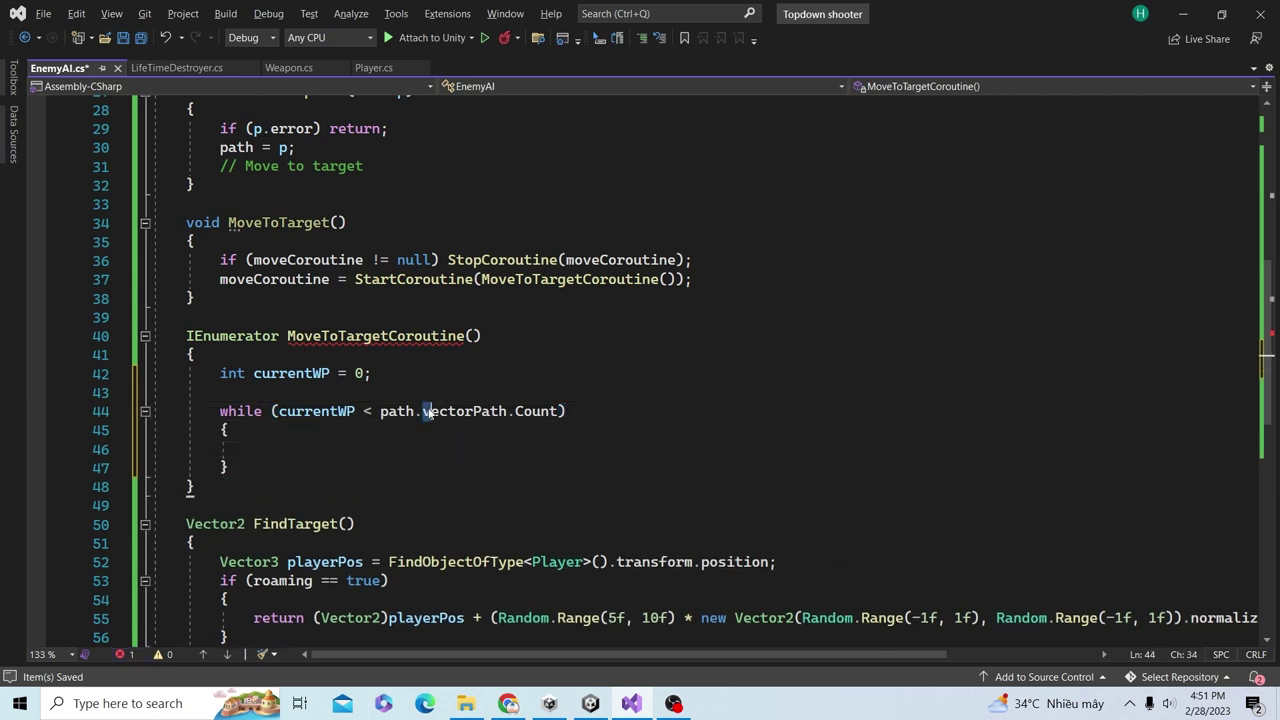
pyautogui.click(452, 446)
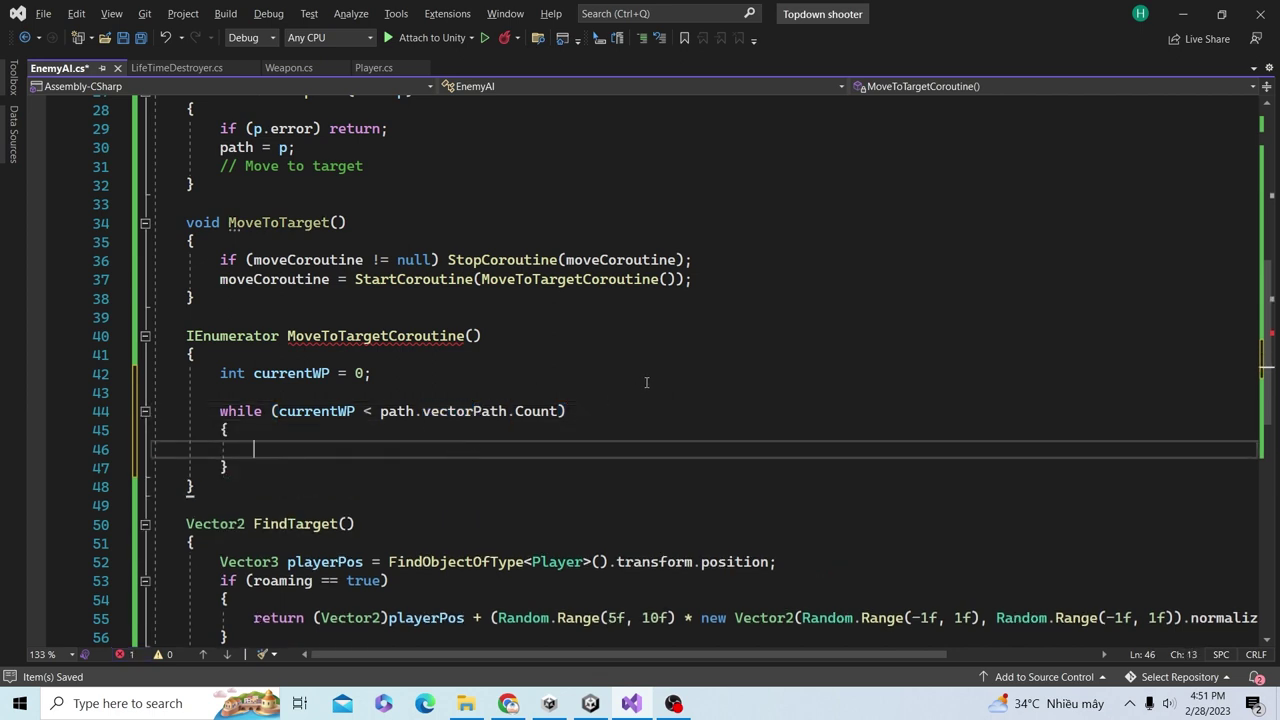
# - Declare 'bool reachDestination = false;' below the seeker field and save the script
pyautogui.click(391, 380)
pyautogui.scroll(2, 385, 370)
pyautogui.scroll(2, 380, 355)
pyautogui.scroll(5, 372, 337)
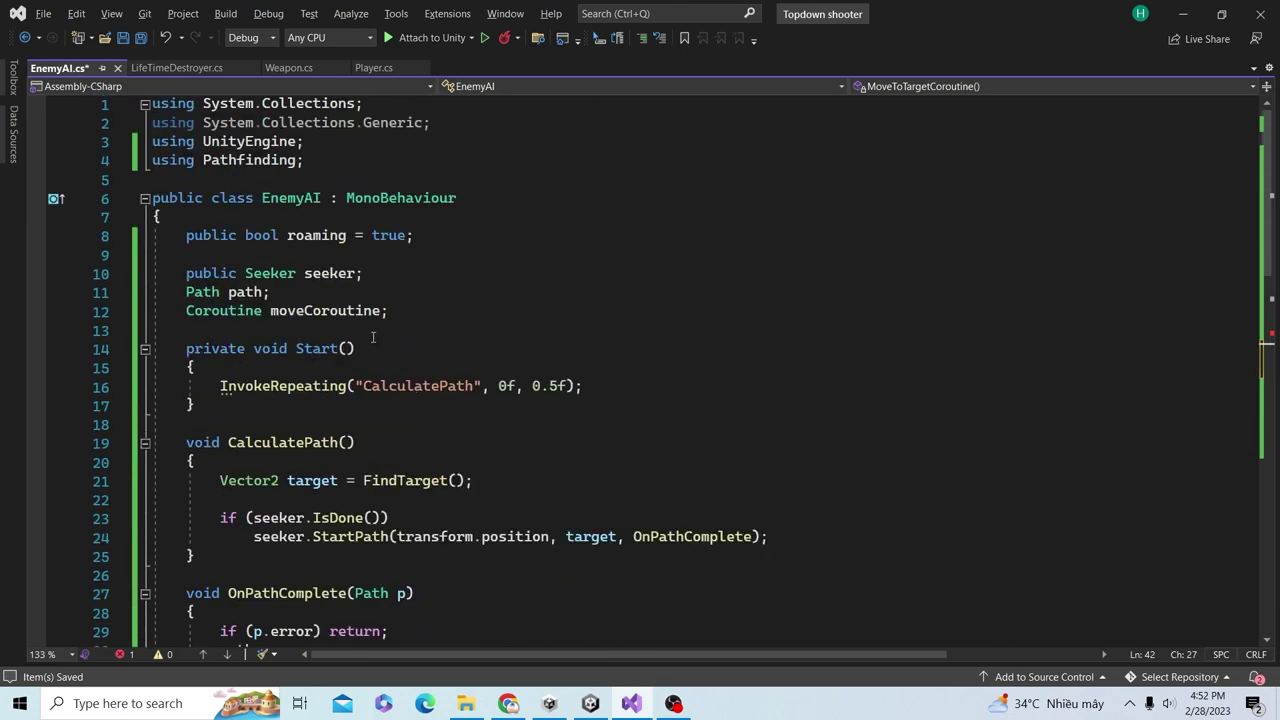
pyautogui.click(403, 274)
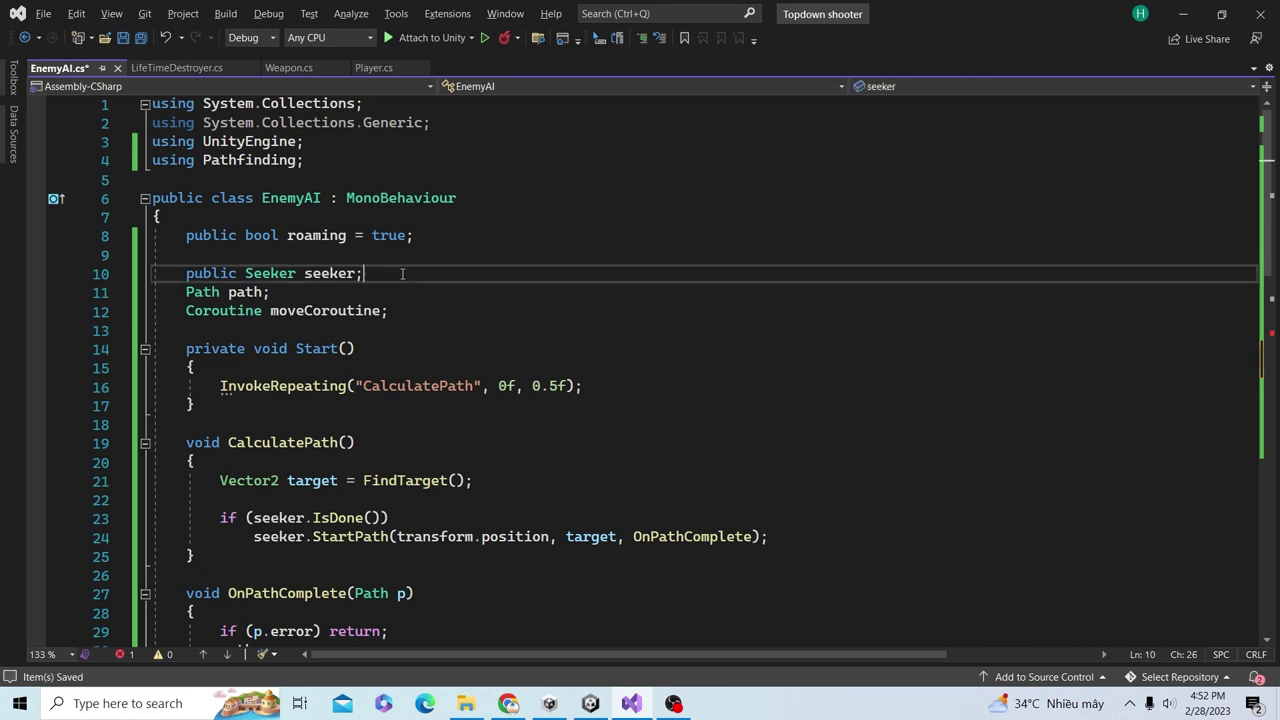
pyautogui.press('Return')
pyautogui.write('iterator')
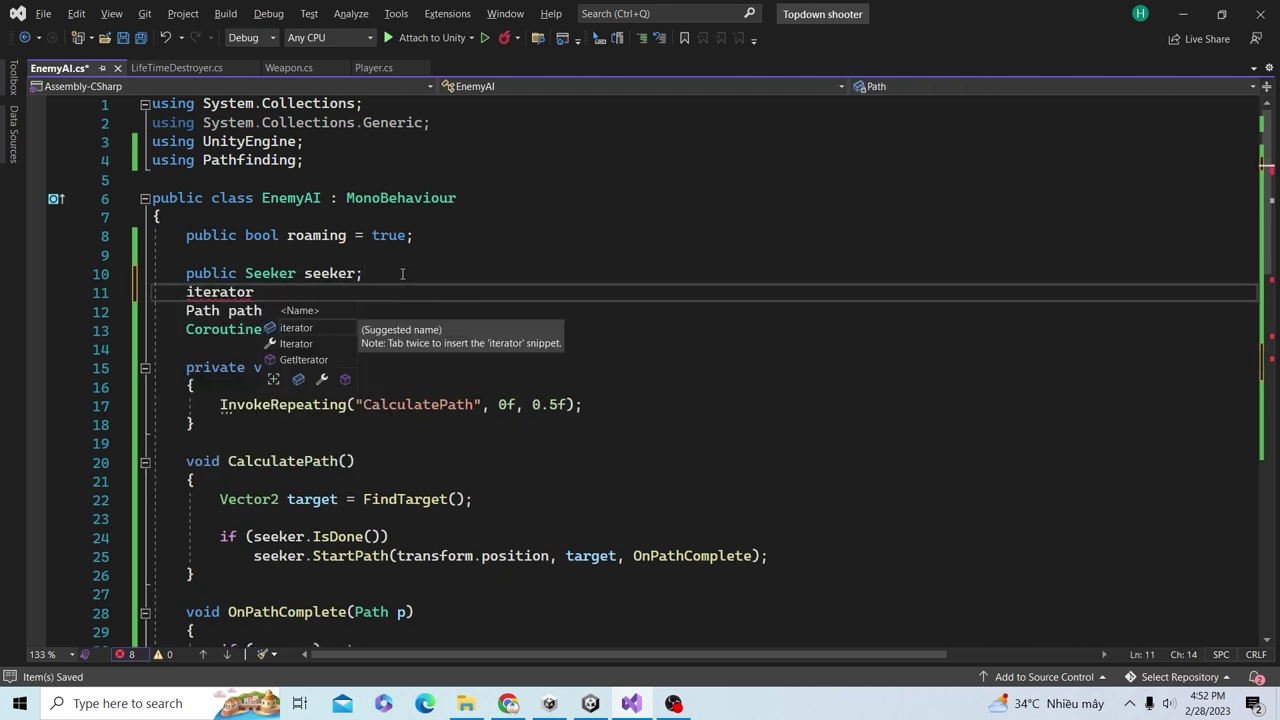
pyautogui.press('Escape')
pyautogui.press('BackSpace')
pyautogui.write('nt bool')
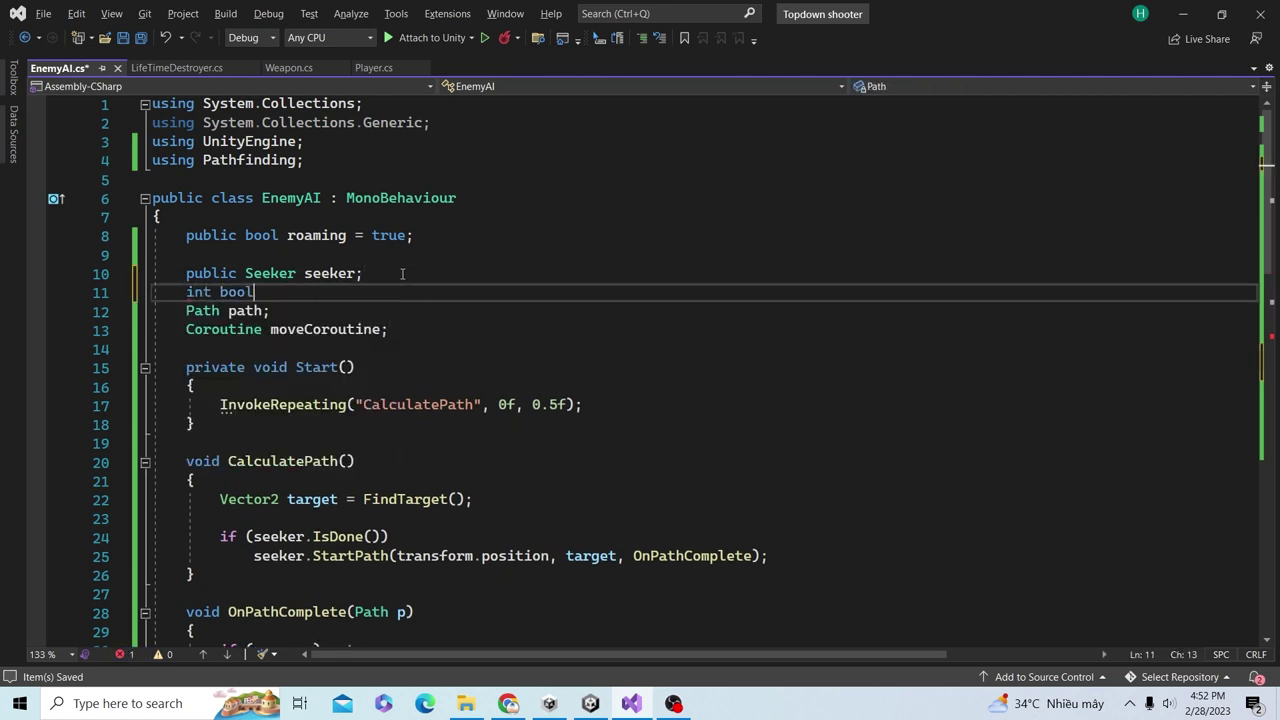
pyautogui.write(' rech')
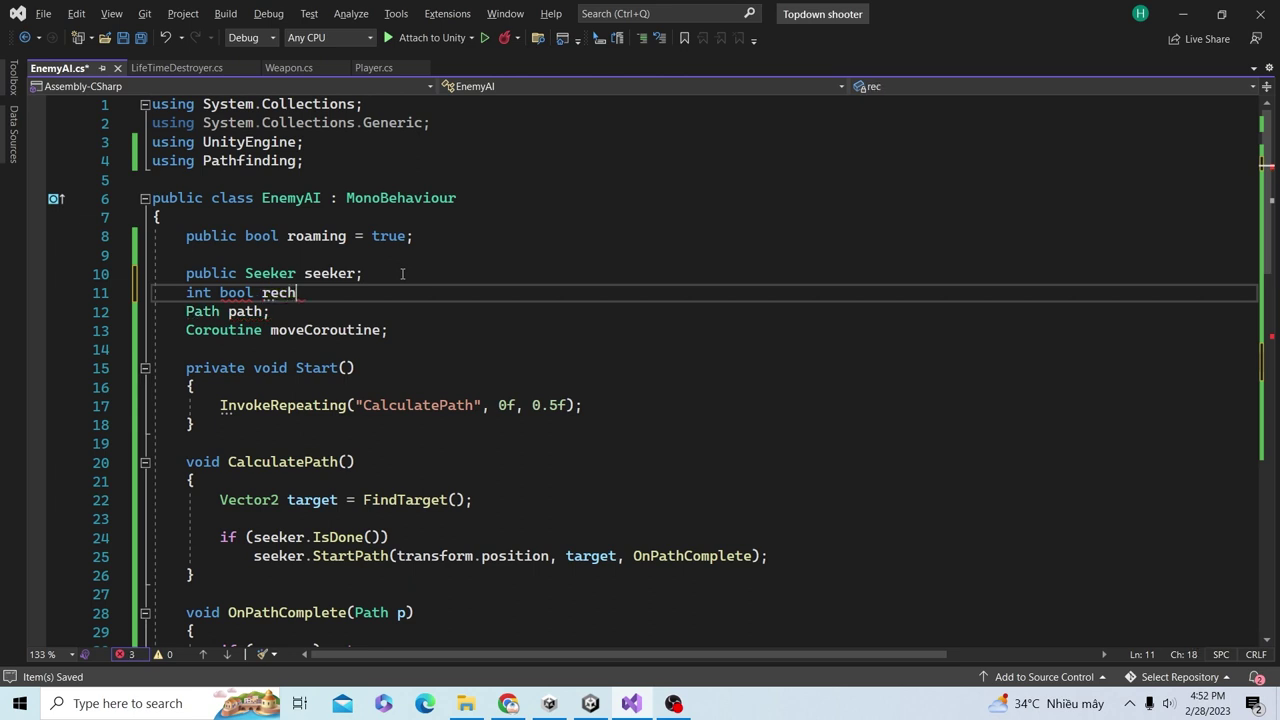
pyautogui.press('BackSpace')
pyautogui.press('BackSpace')
pyautogui.write('achDes')
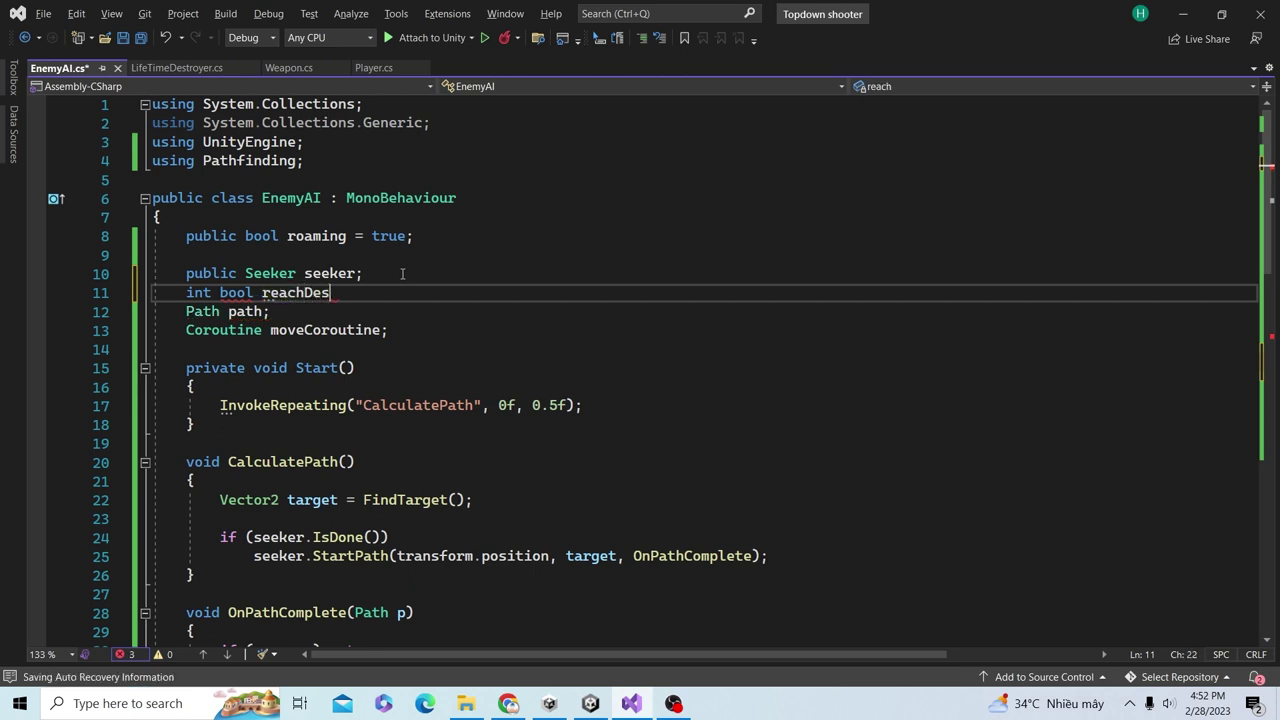
pyautogui.write('tinatio')
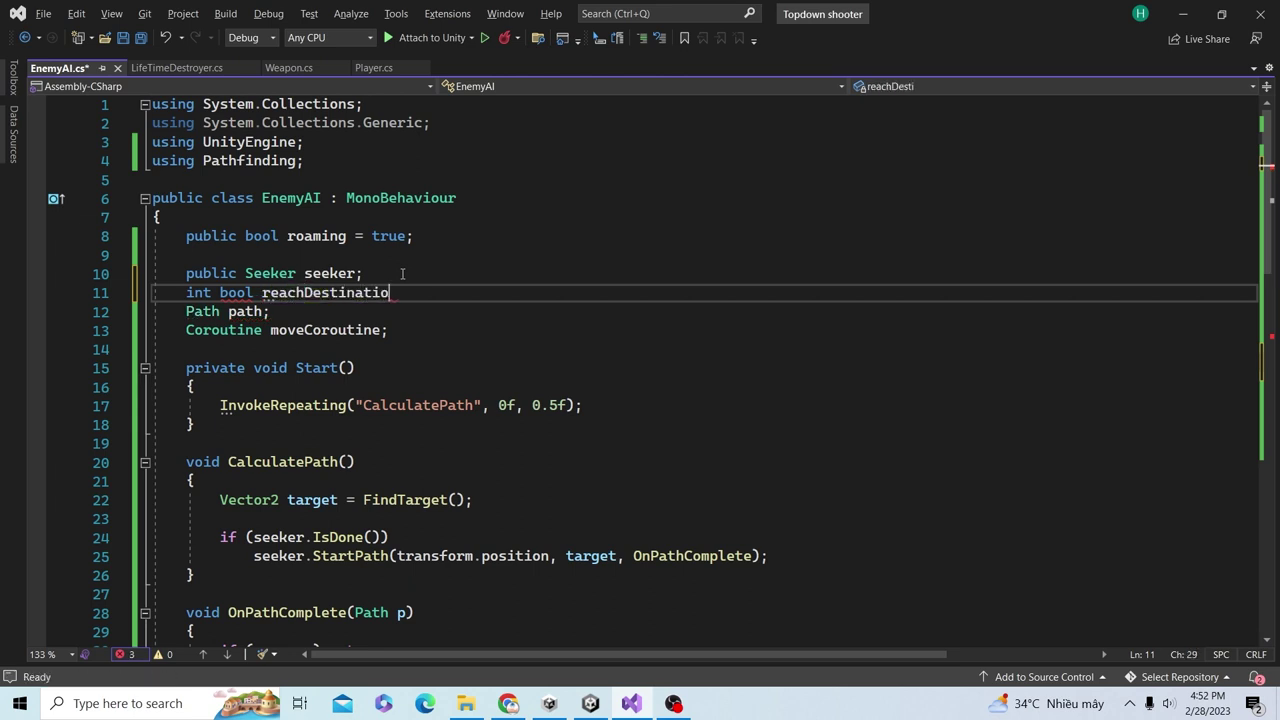
pyautogui.write('n = false;')
pyautogui.hotkey('ctrl', 's')
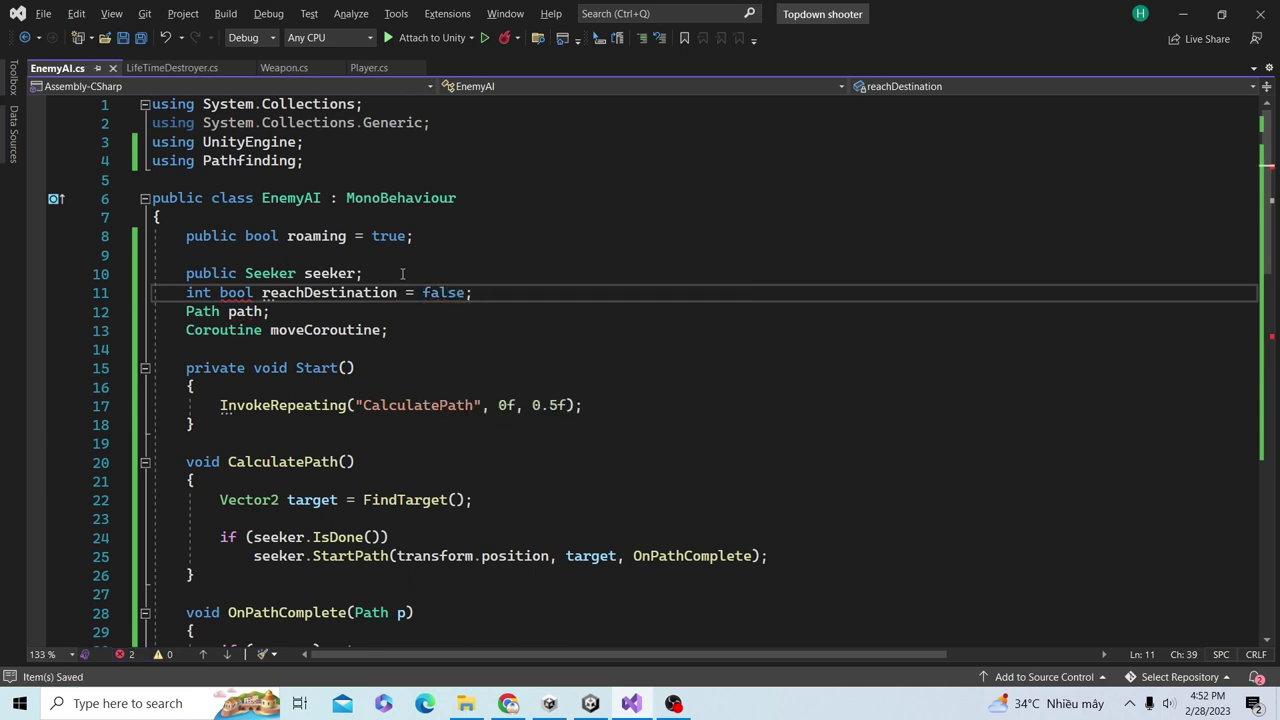
# - Delete the stray 'int' before bool and resave the corrected declaration
pyautogui.doubleClick(198, 292)
pyautogui.press('BackSpace')
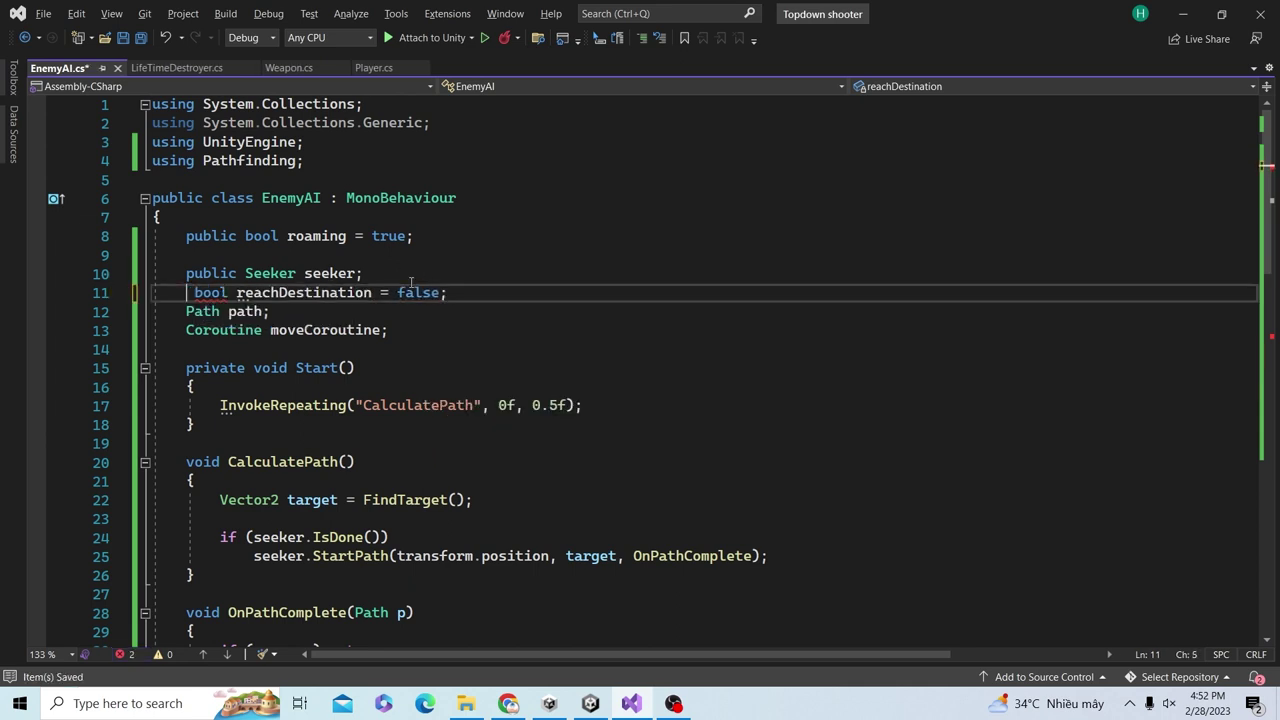
pyautogui.press('BackSpace')
pyautogui.hotkey('ctrl', 's')
pyautogui.doubleClick(342, 293)
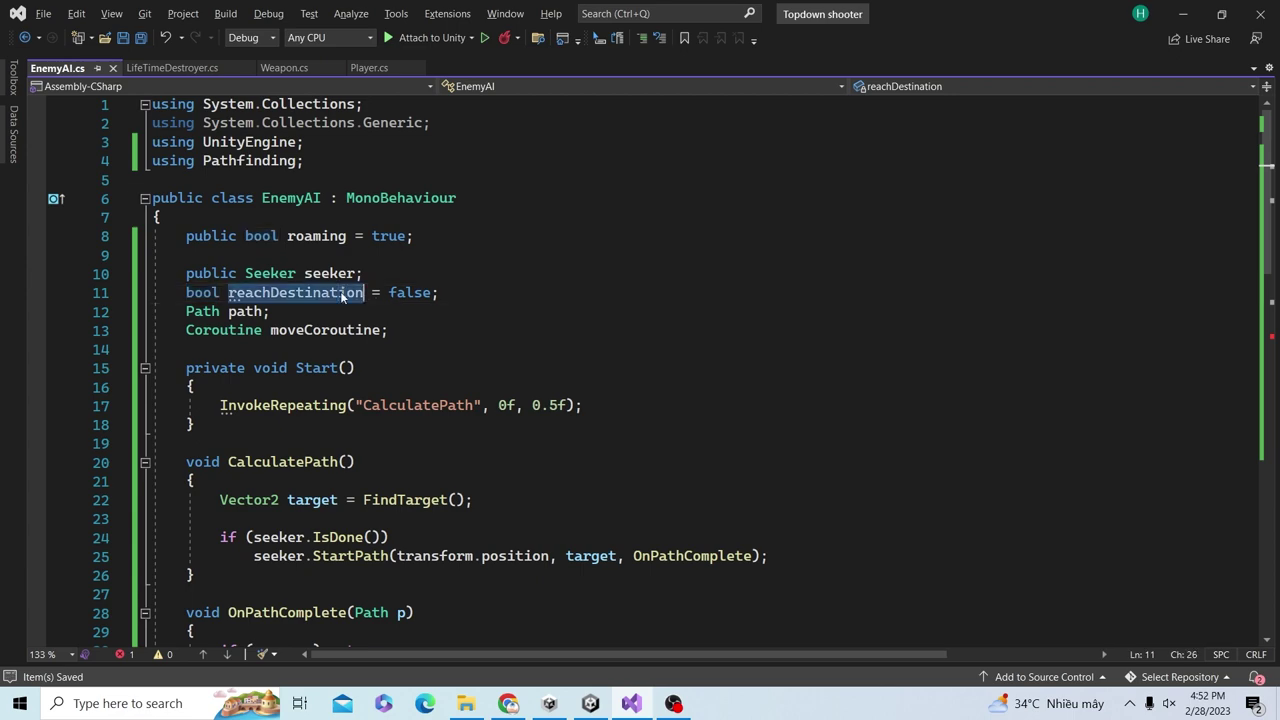
pyautogui.hotkey('ctrl', 'r')
pyautogui.hotkey('ctrl', 'r')
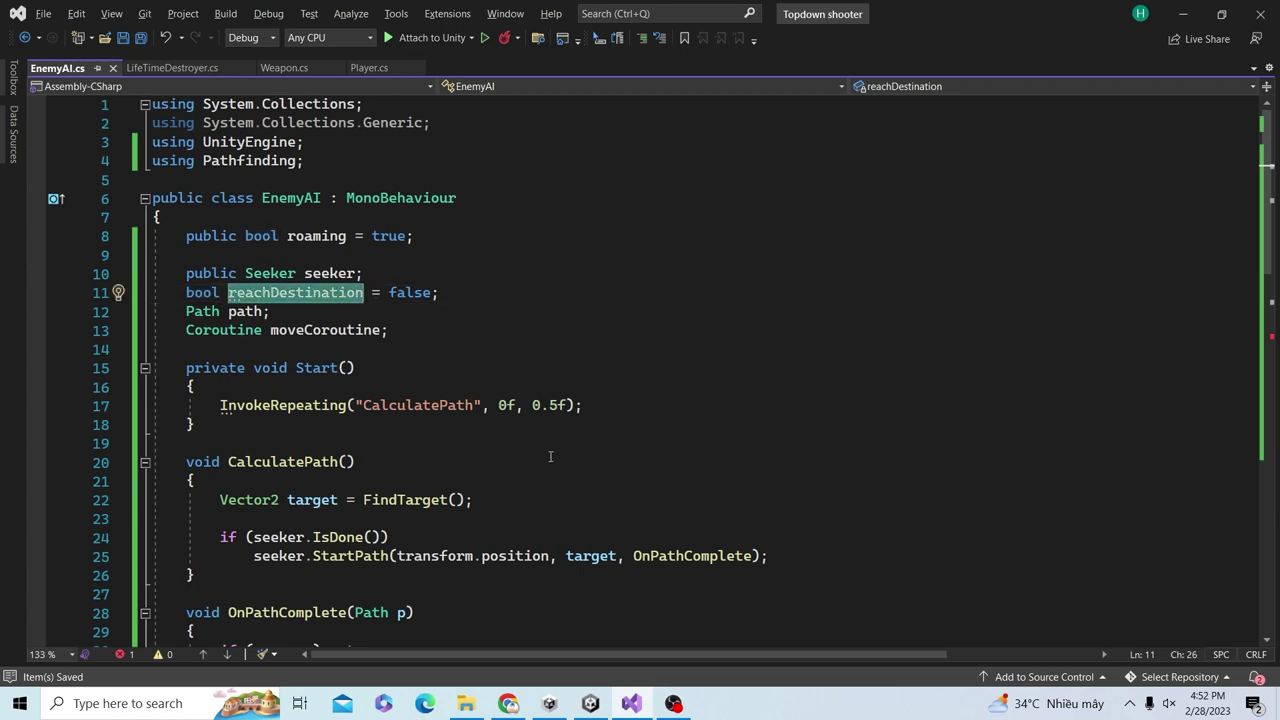
pyautogui.scroll(-1, 520, 475)
pyautogui.scroll(-1, 509, 482)
pyautogui.scroll(-1, 509, 482)
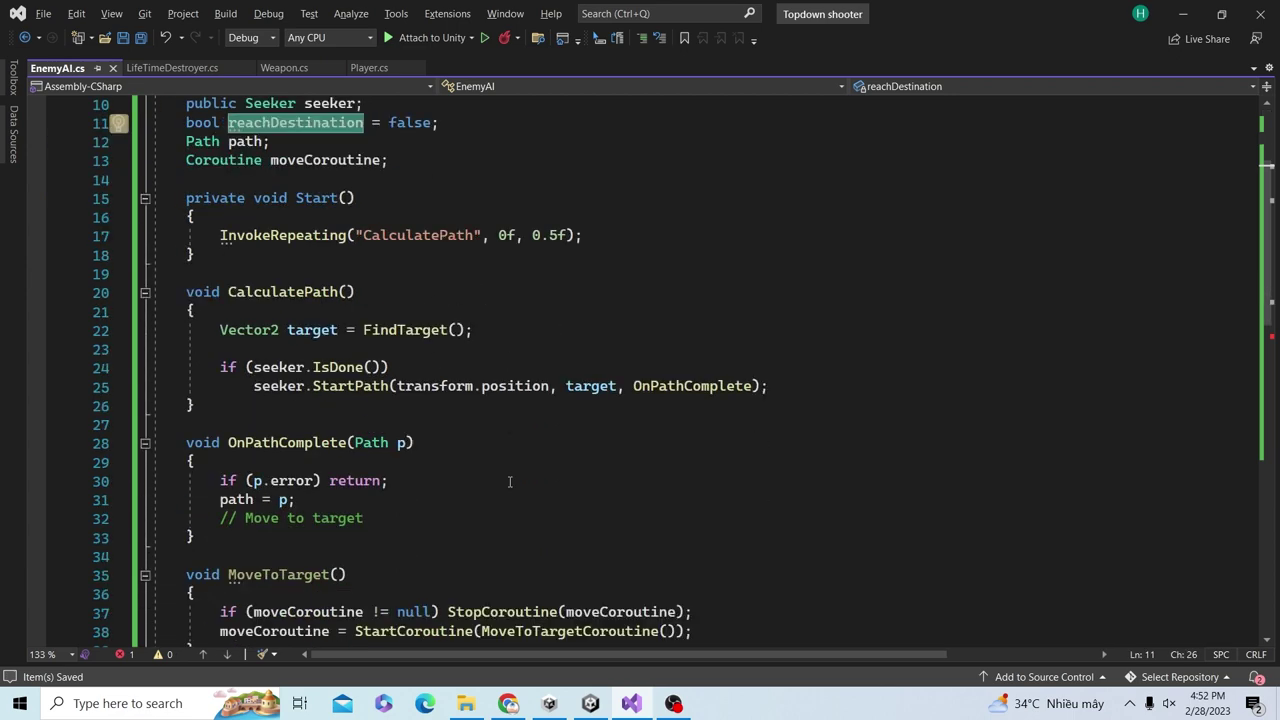
pyautogui.scroll(-3, 509, 482)
pyautogui.scroll(-1, 330, 544)
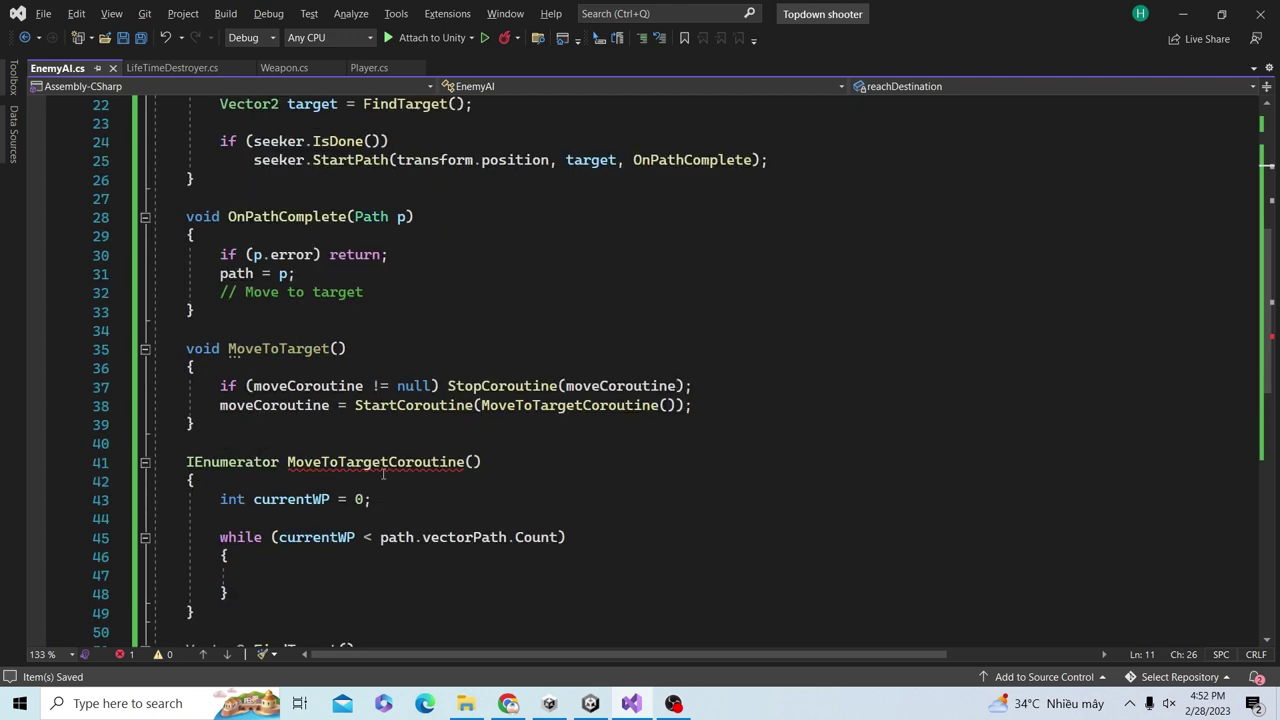
# - Add 'reachDestination = false;' right after the currentWP line in MoveToTargetCoroutine
pyautogui.click(391, 503)
pyautogui.press('Return')
pyautogui.write('reachDestination')
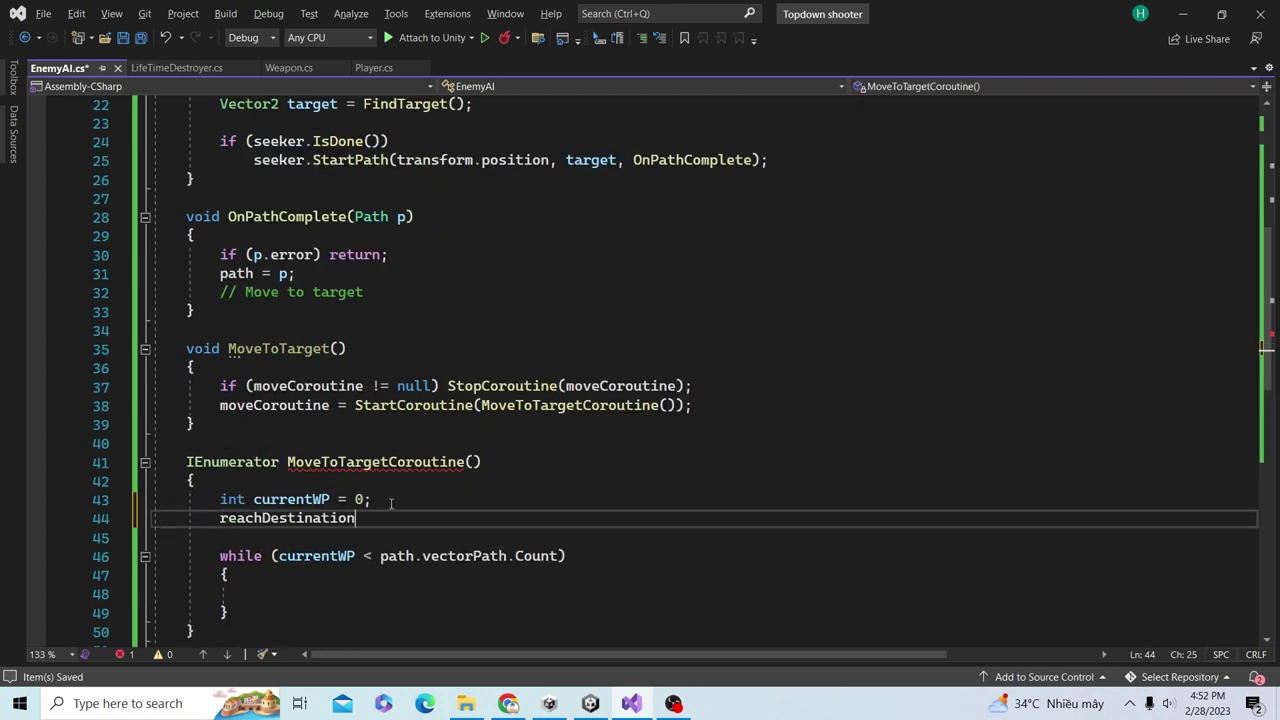
pyautogui.write(' = false;')
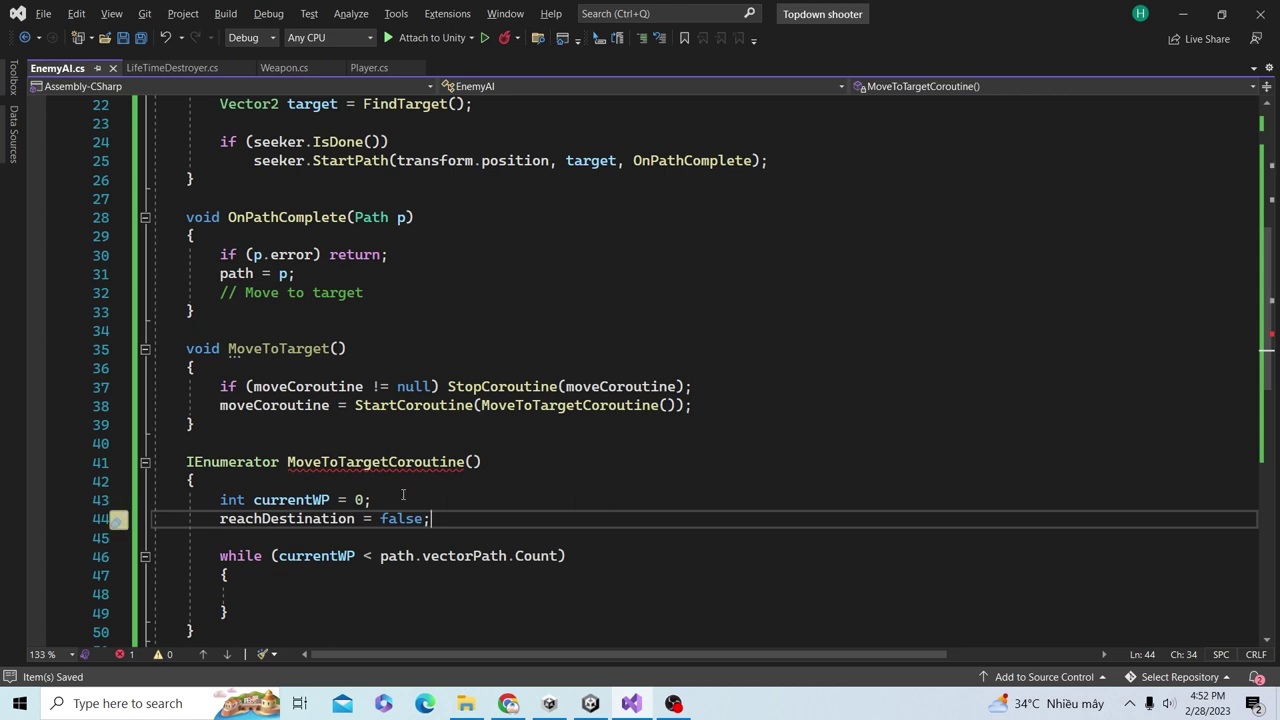
pyautogui.doubleClick(263, 520)
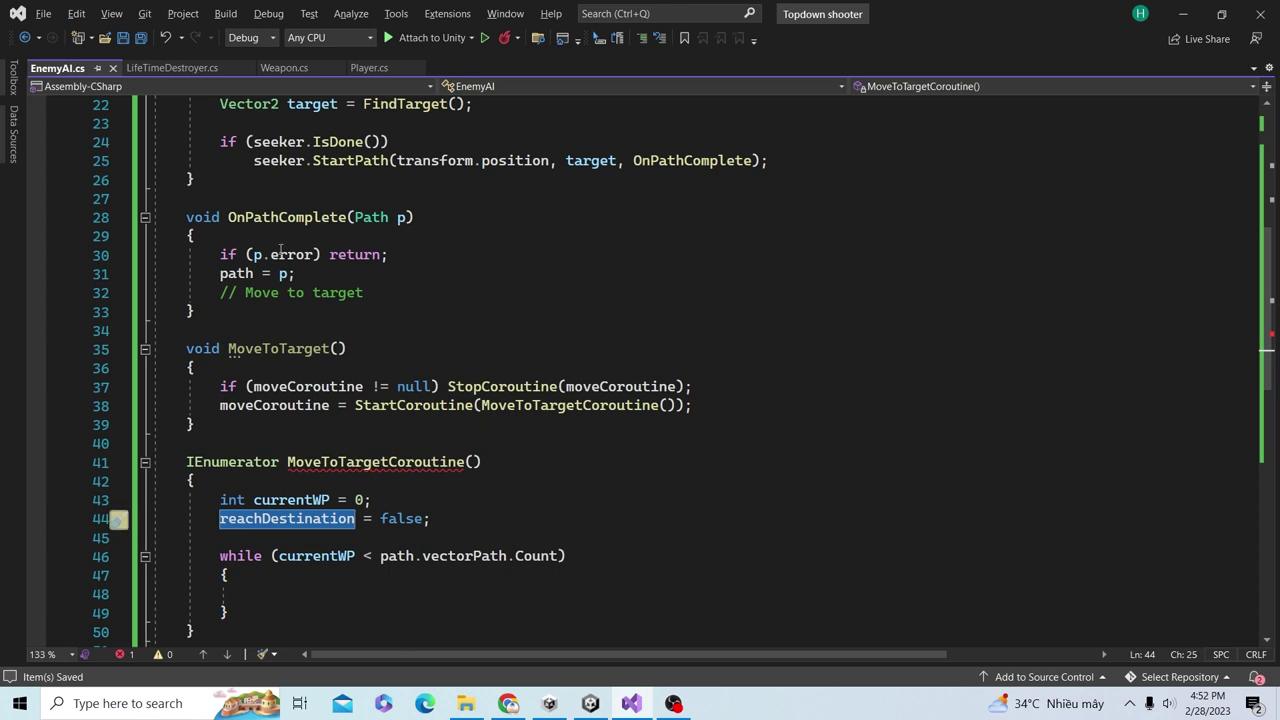
# - Extend the seeker.IsDone() check in CalculatePath with '&& reachDestination'
pyautogui.scroll(1, 240, 272)
pyautogui.scroll(1, 250, 272)
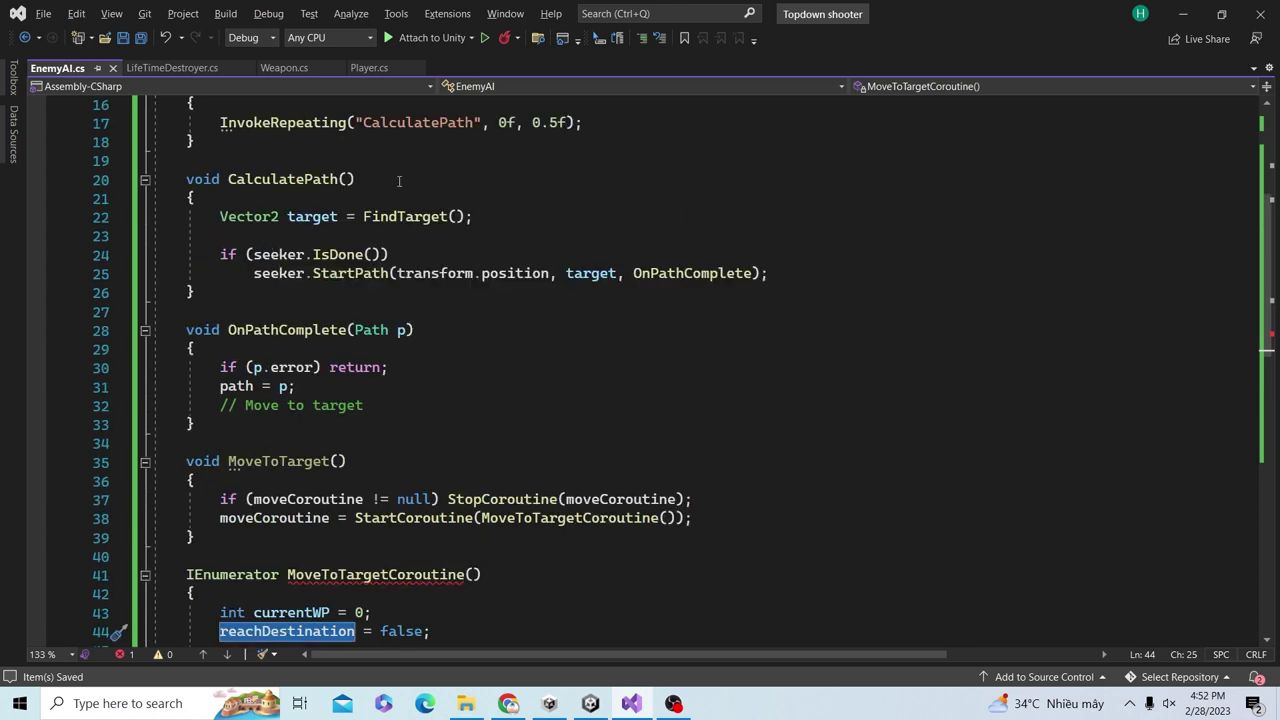
pyautogui.click(392, 254)
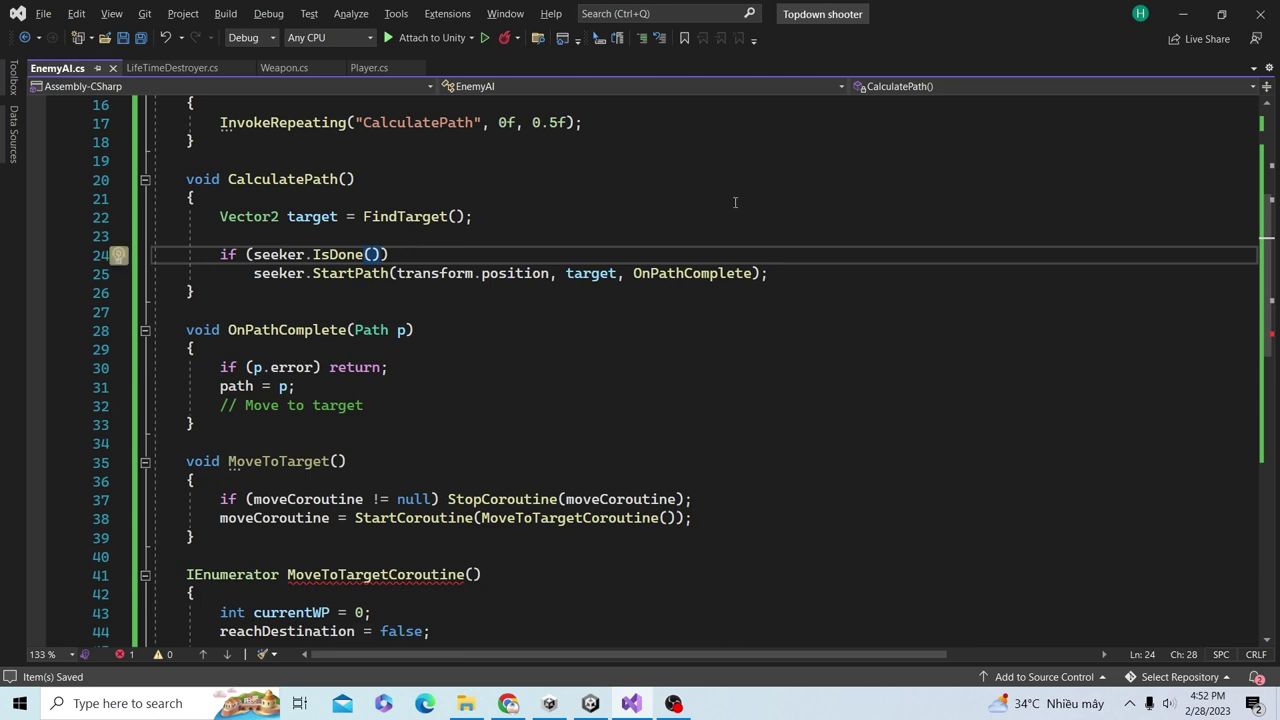
pyautogui.write('&& ')
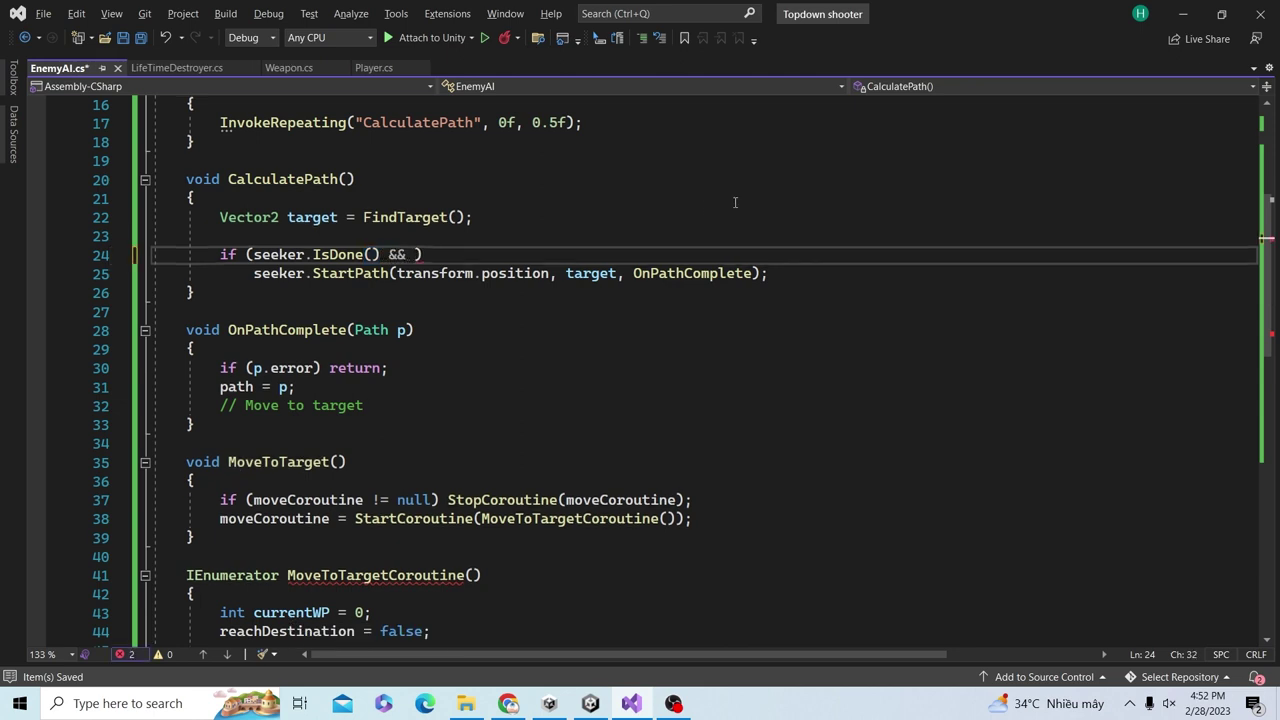
pyautogui.write('w')
pyautogui.press('BackSpace')
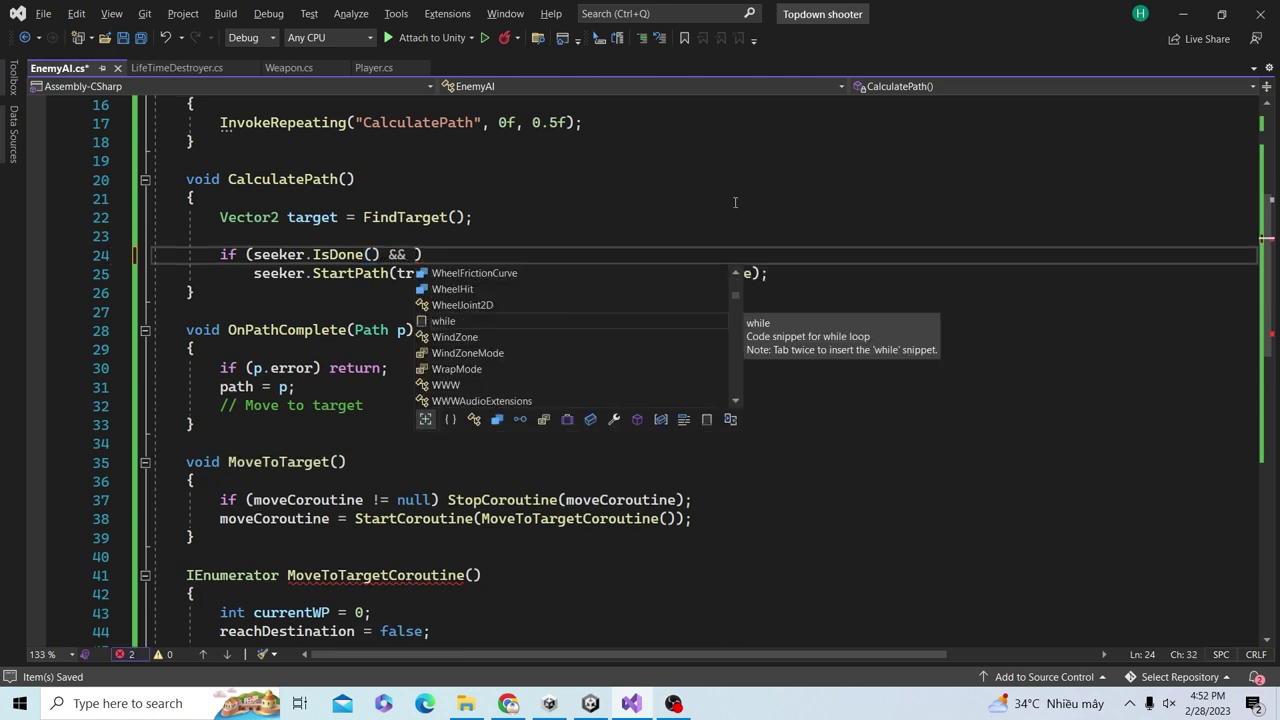
pyautogui.write('reachDestination')
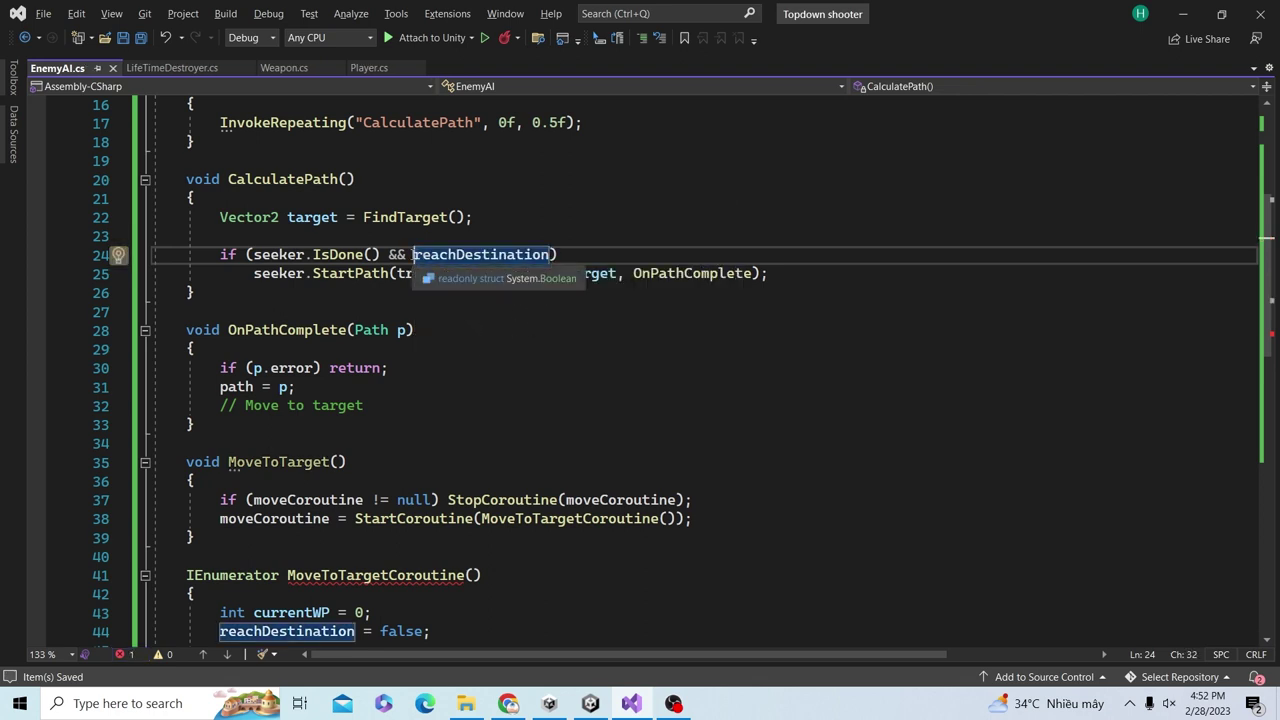
pyautogui.scroll(-5, 345, 426)
pyautogui.click(345, 426)
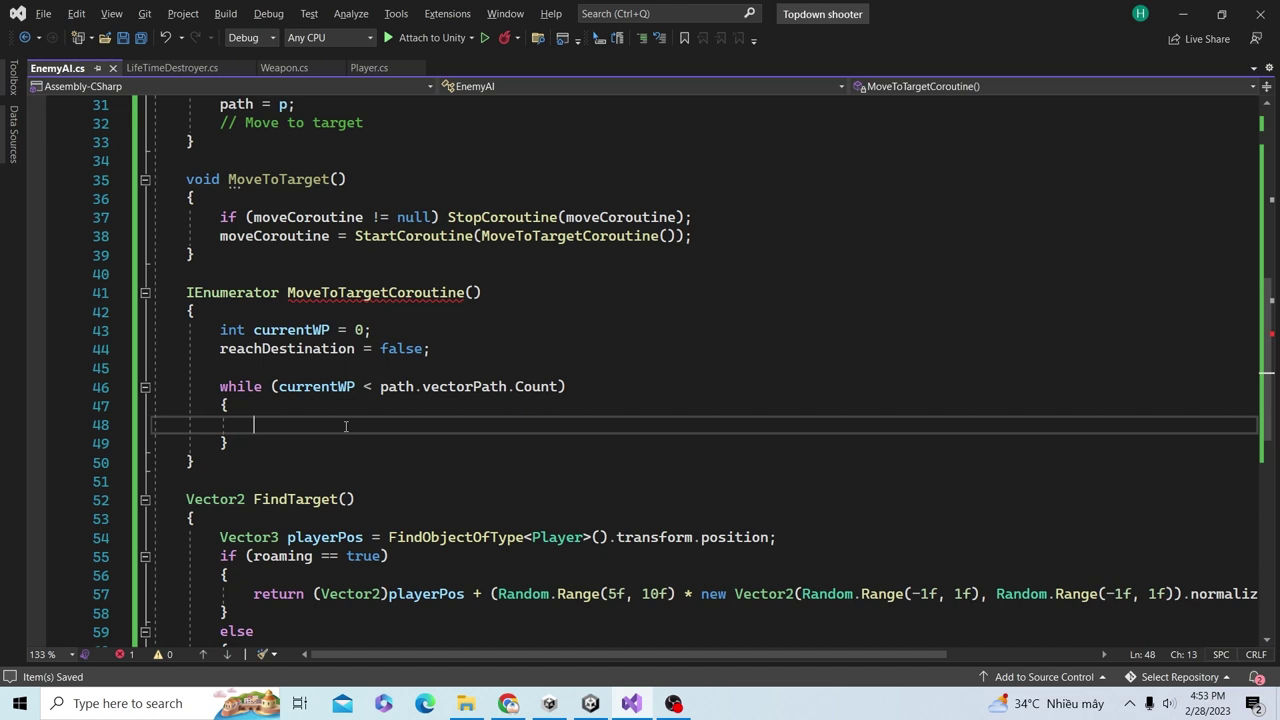
# - Write 'Vector2 direction = ((Vector2)path.vectorPath[currentWP] - transform.position)' inside the while loop
pyautogui.write('Vector2 di')
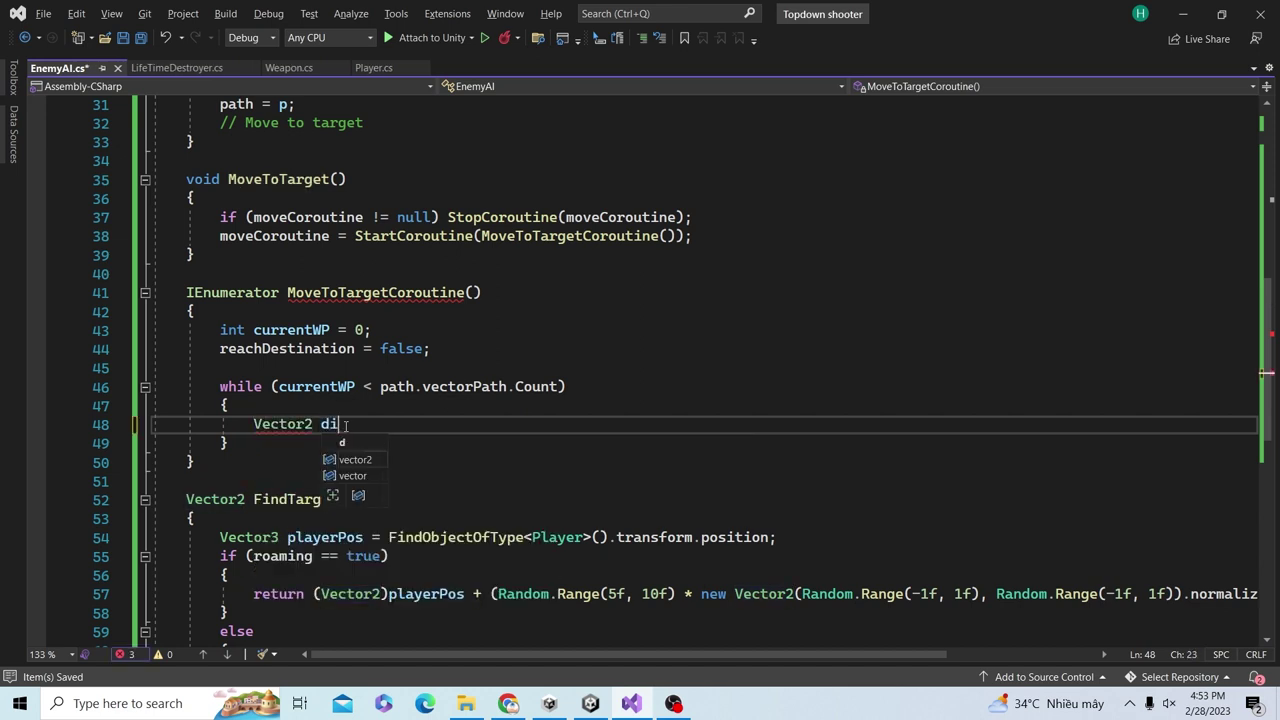
pyautogui.write('rection ')
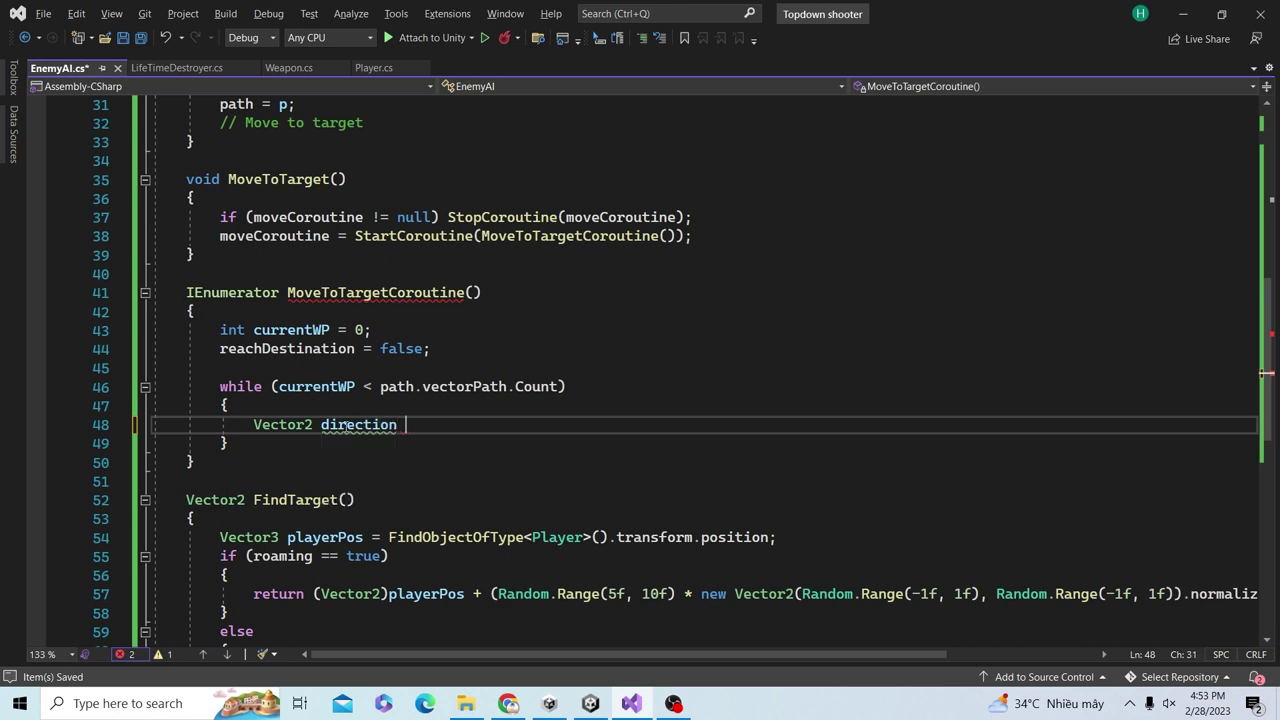
pyautogui.write('= ')
pyautogui.write('((')
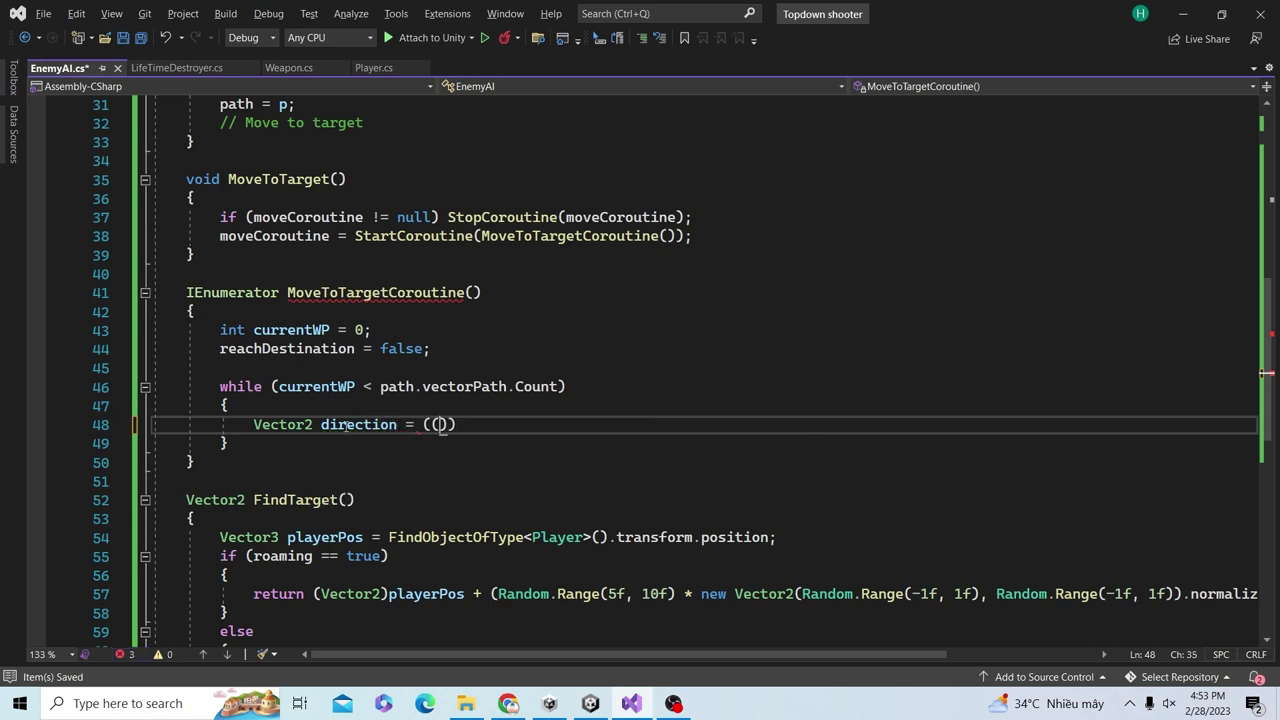
pyautogui.write('Vec')
pyautogui.write(') ')
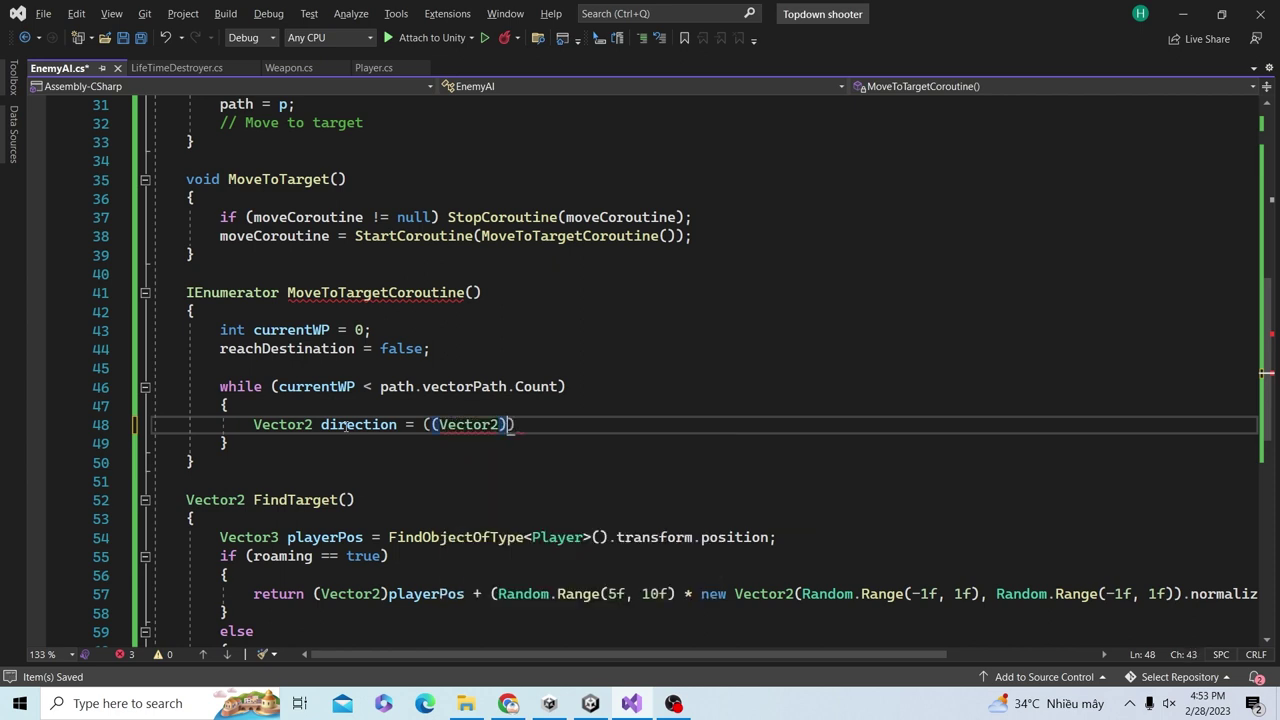
pyautogui.write('path')
pyautogui.write('.ve')
pyautogui.press('Tab')
pyautogui.write('[re')
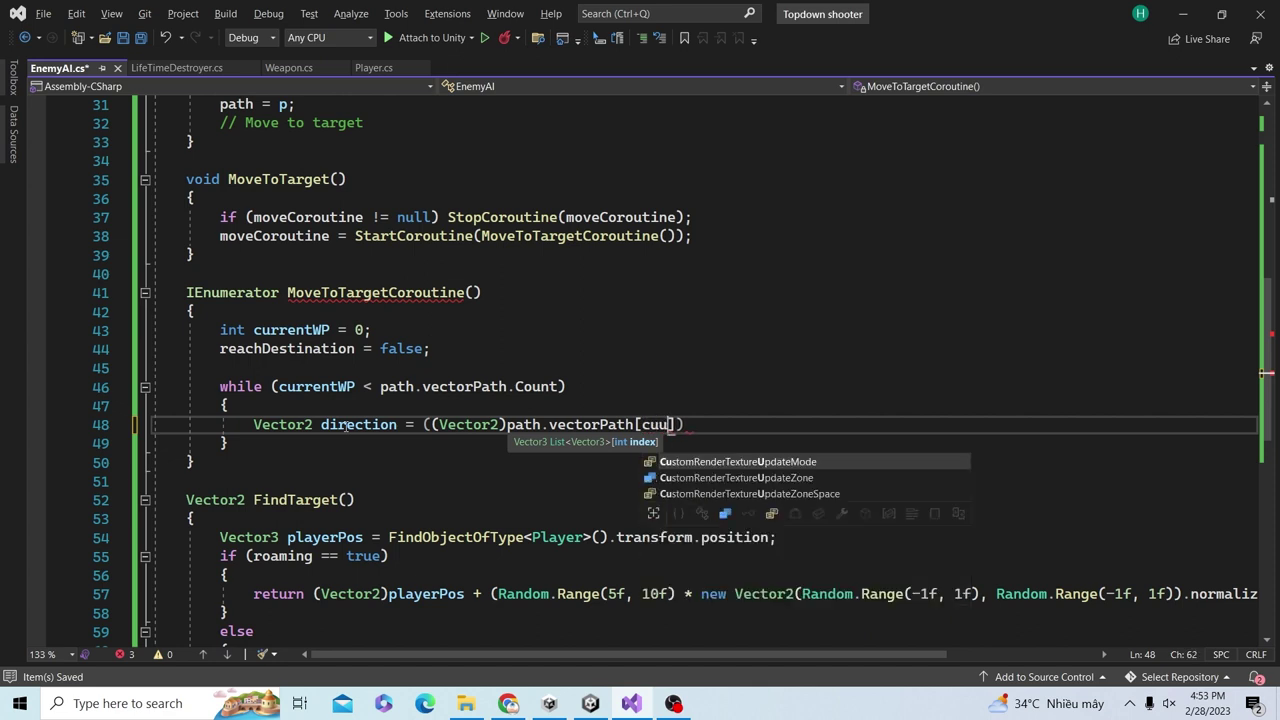
pyautogui.press('BackSpace')
pyautogui.press('BackSpace')
pyautogui.write('cu')
pyautogui.press('Tab')
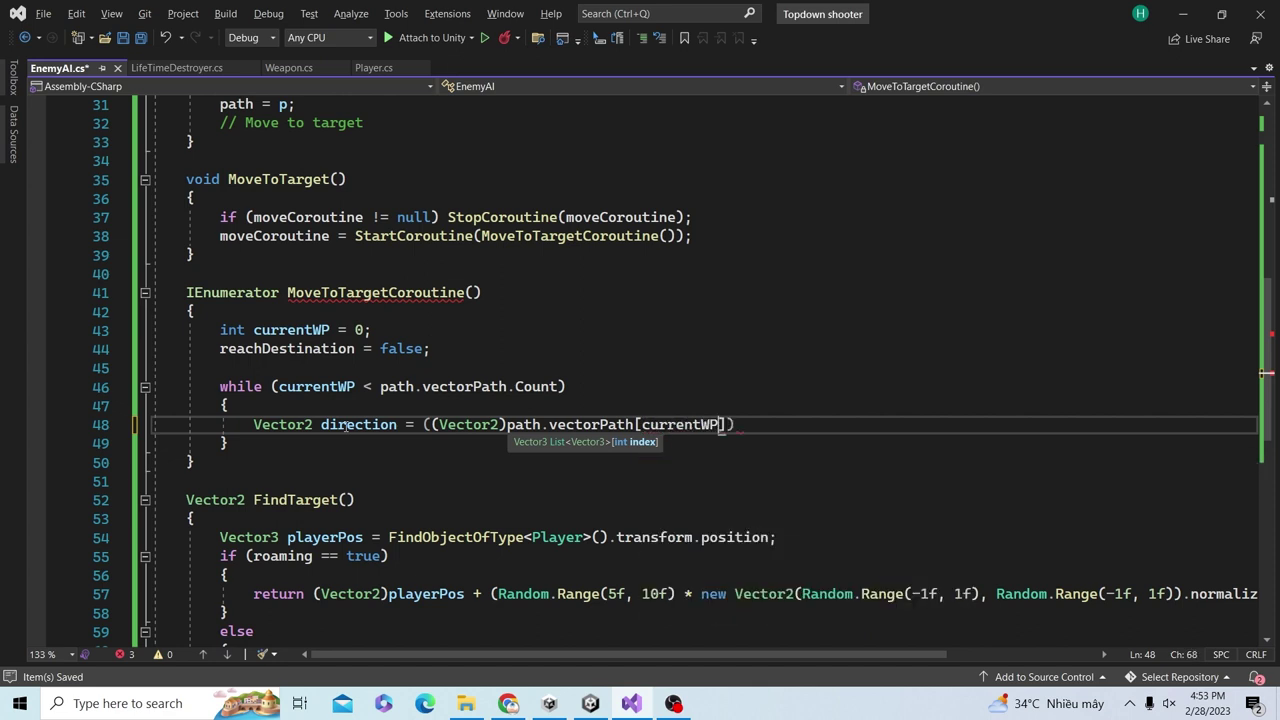
pyautogui.write(']')
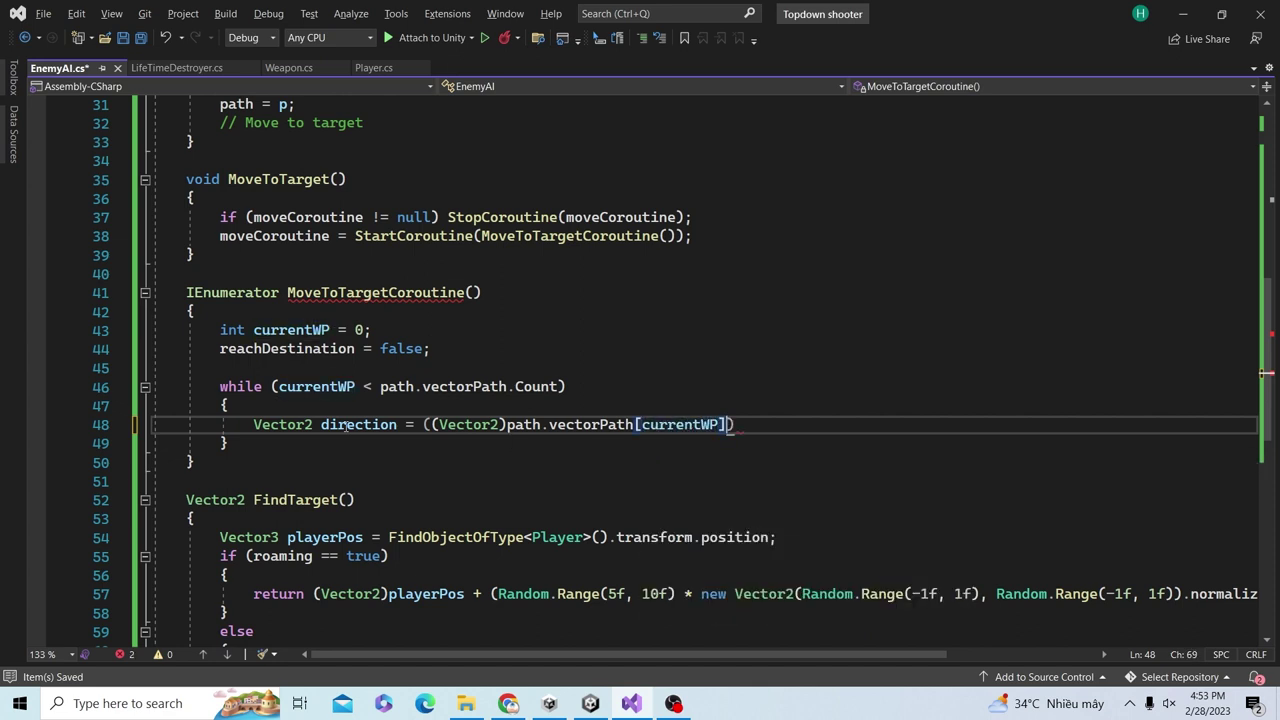
pyautogui.write(' -')
pyautogui.write(' transform.po')
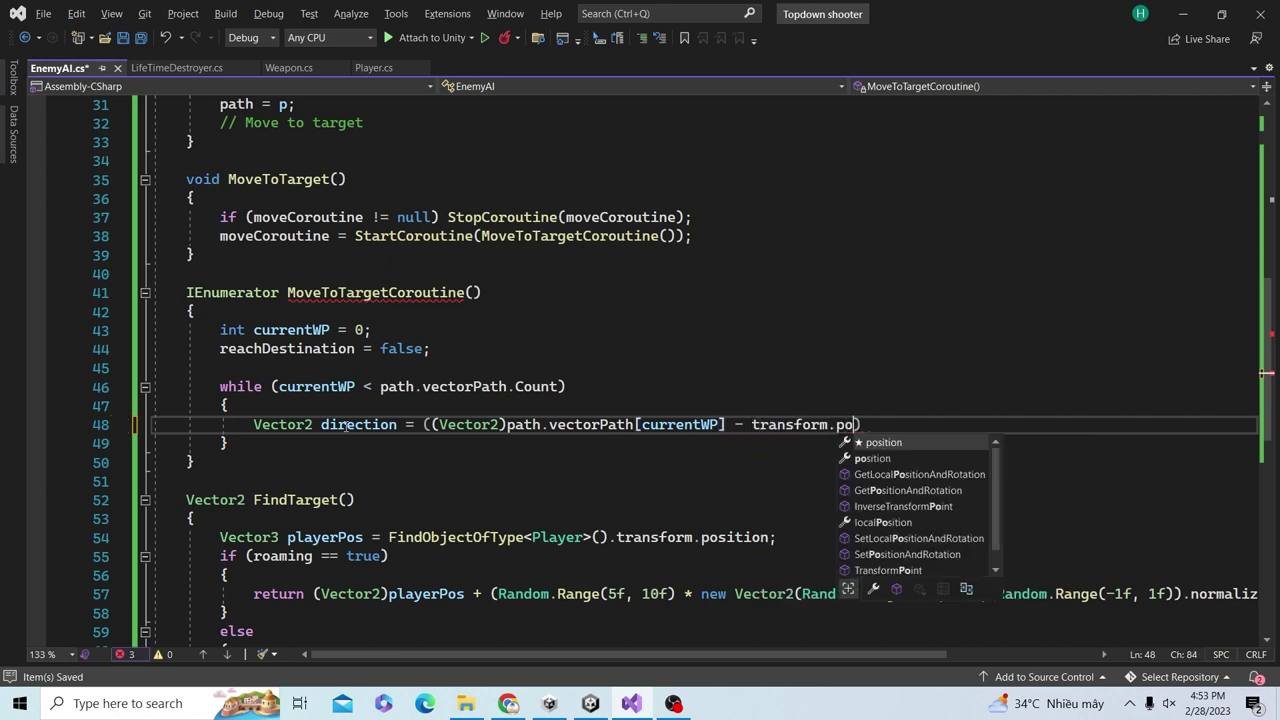
pyautogui.press('Tab')
pyautogui.write(')')
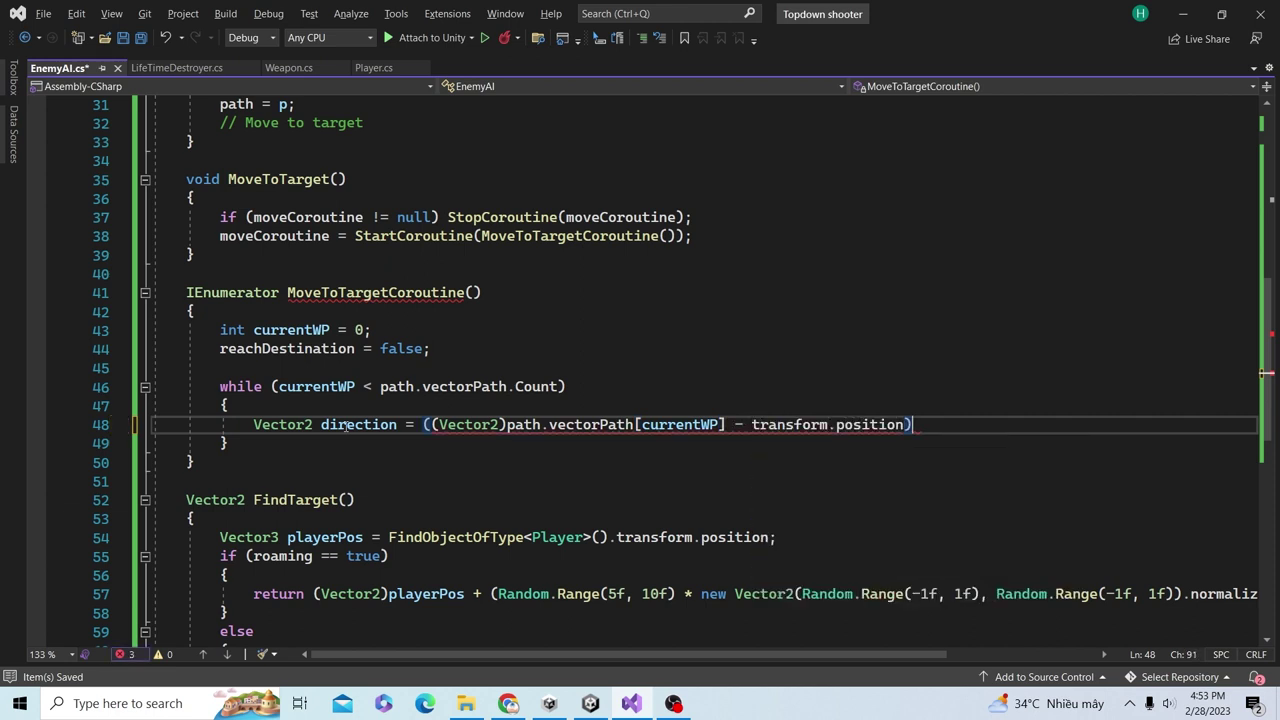
pyautogui.write('.no')
# - Cast transform.position to Vector2 and end the direction line with '.normalized;'
pyautogui.click(752, 424)
pyautogui.write('(')
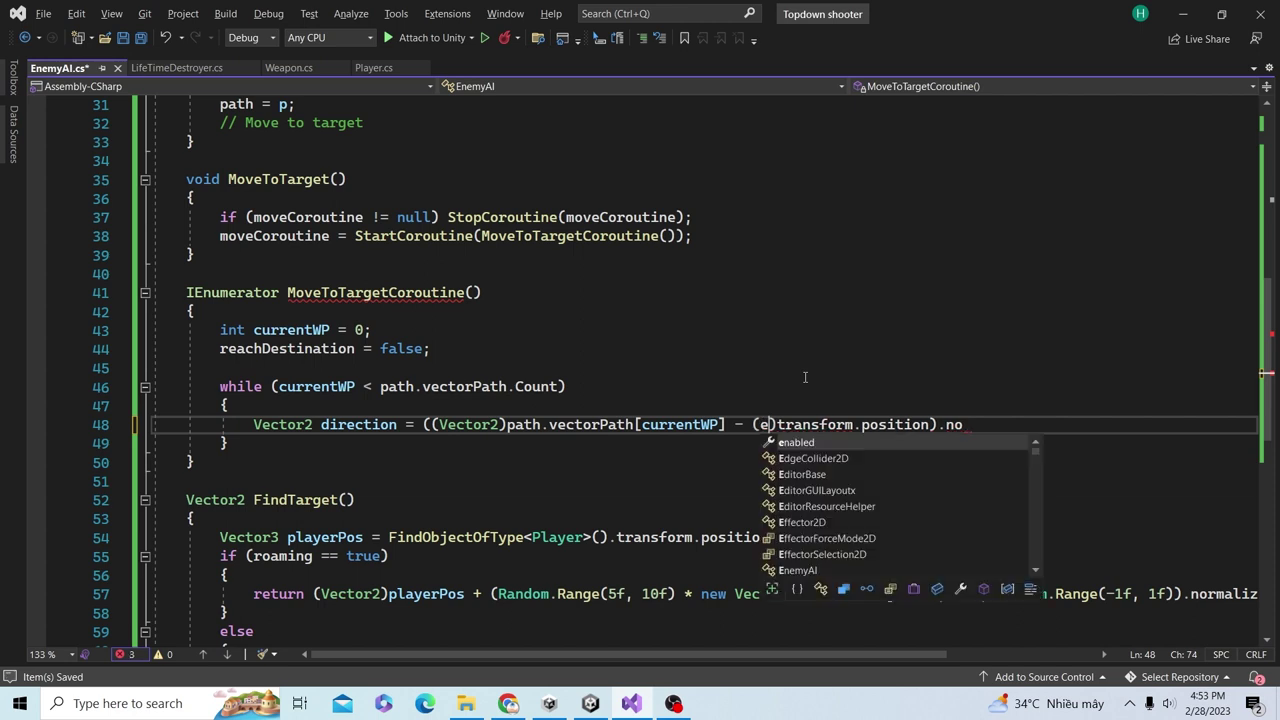
pyautogui.write('vec')
pyautogui.press('Tab')
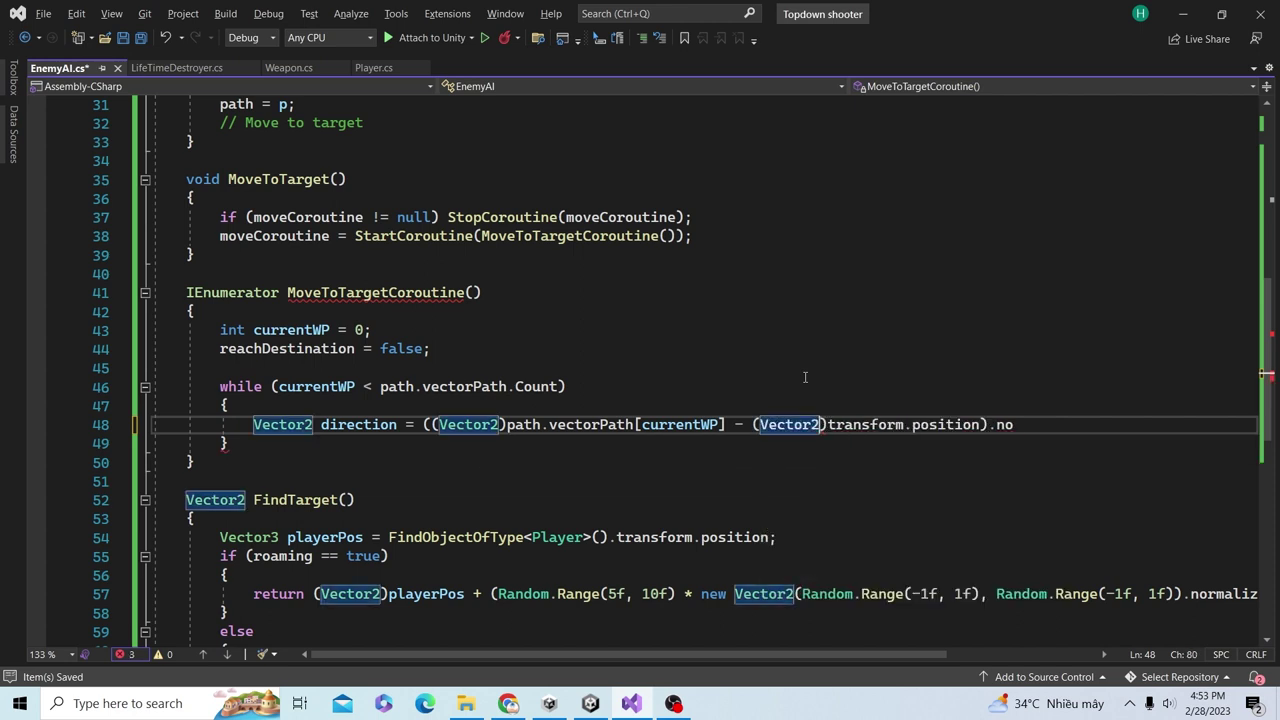
pyautogui.click(1018, 424)
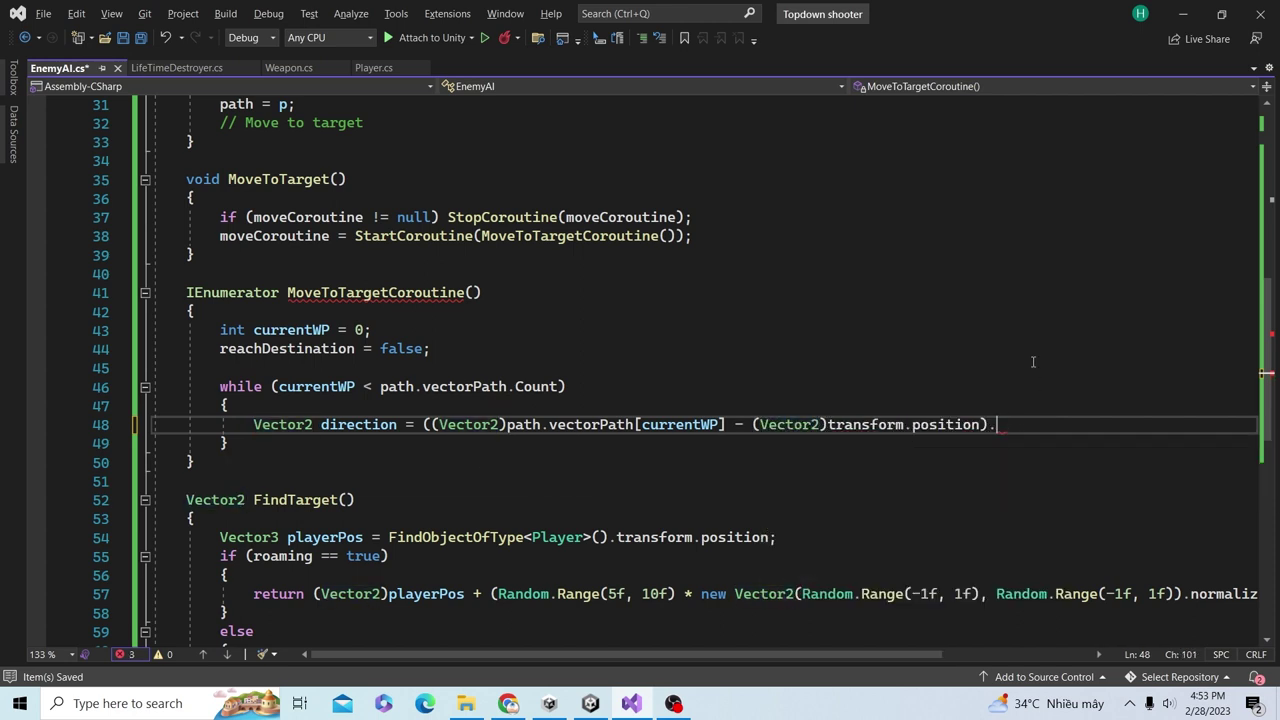
pyautogui.write('no')
pyautogui.press('Tab')
pyautogui.write(';')
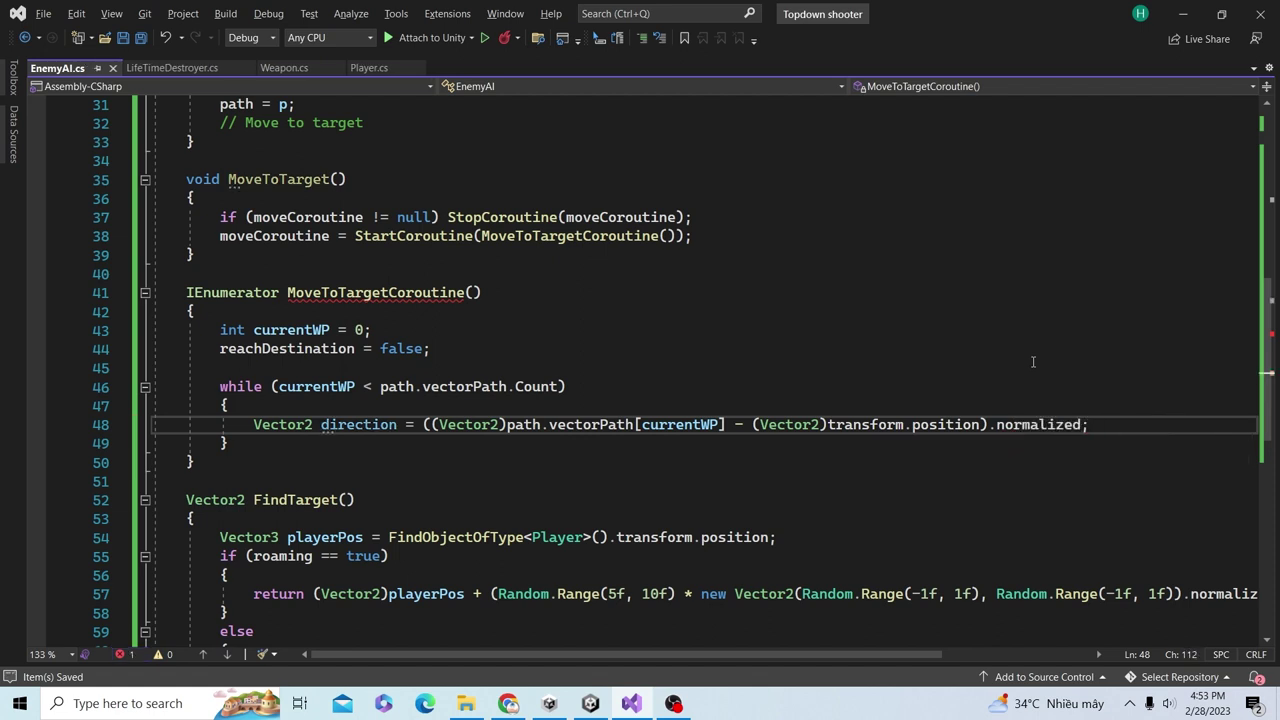
pyautogui.press('Return')
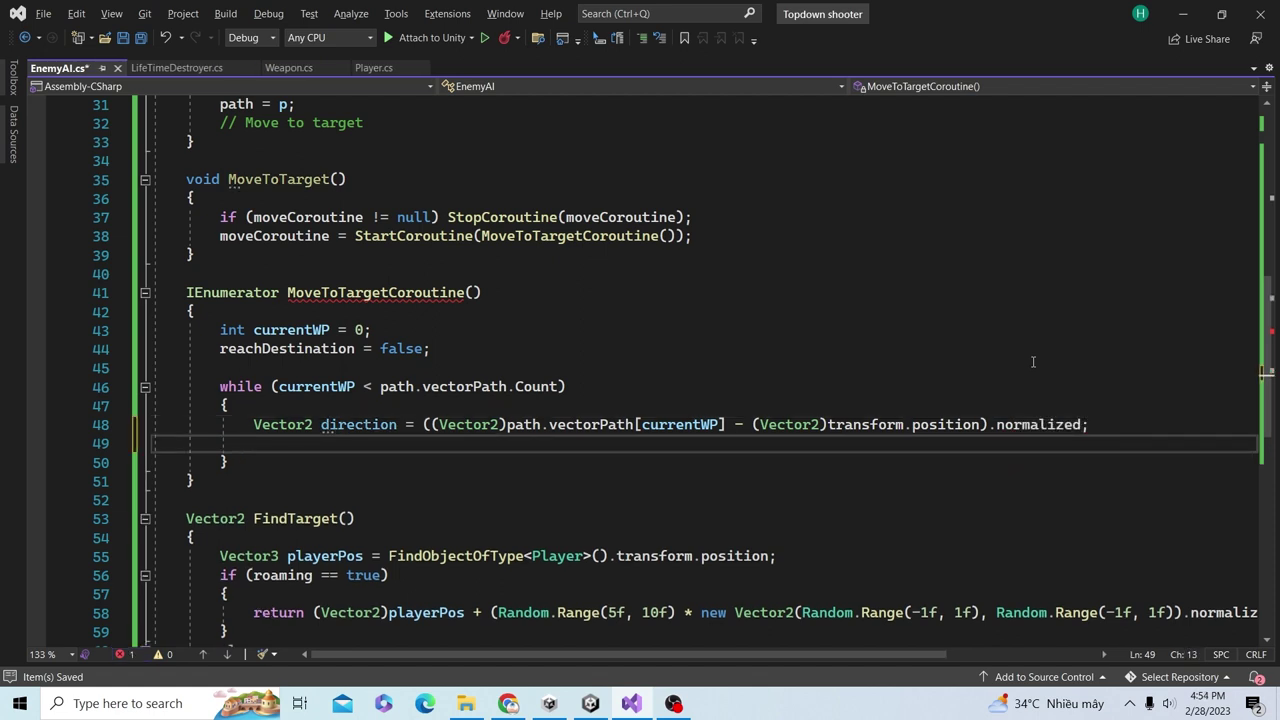
# - Begin a 'Vector2 force = direction *' line below the direction line
pyautogui.write('Vec')
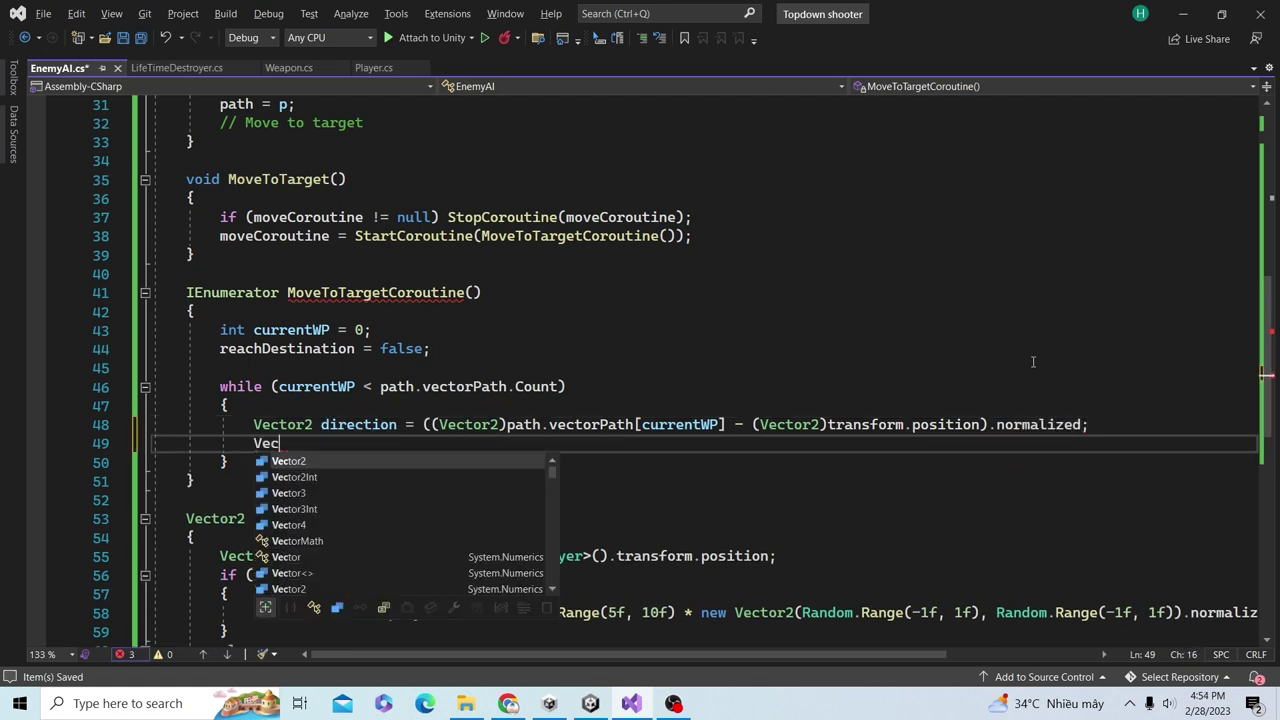
pyautogui.press('Tab')
pyautogui.write('for')
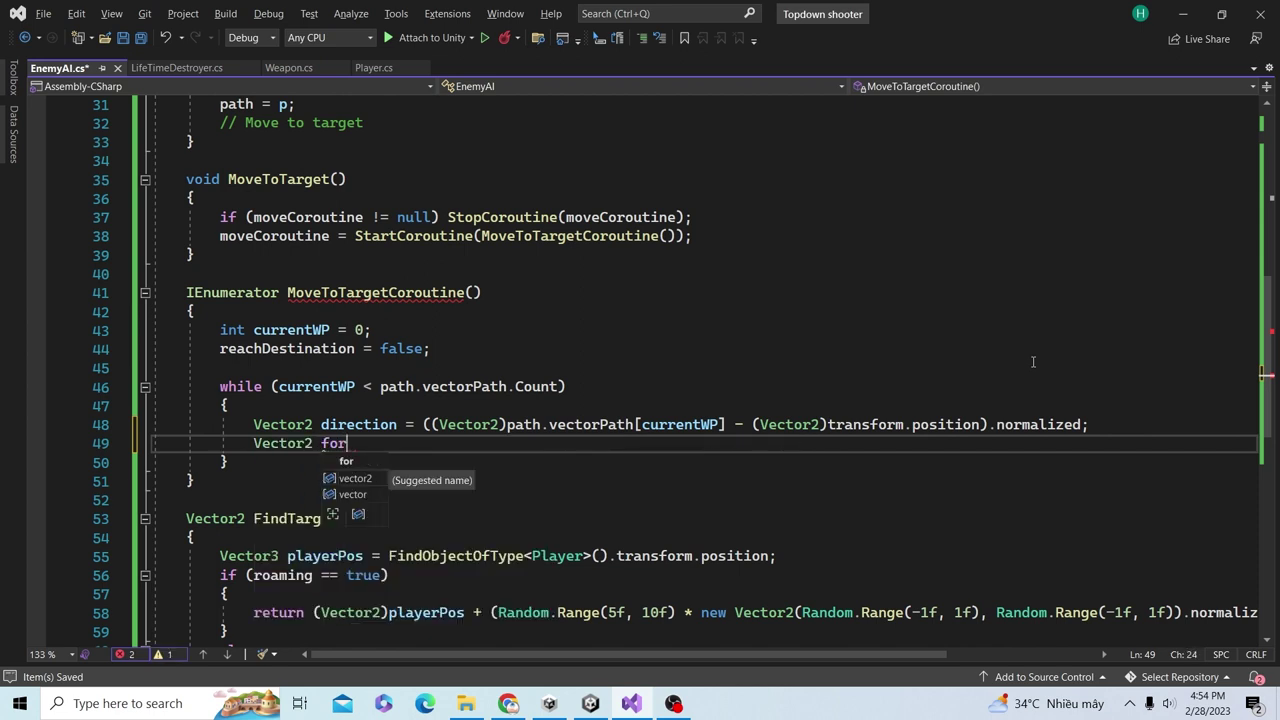
pyautogui.write('ce =')
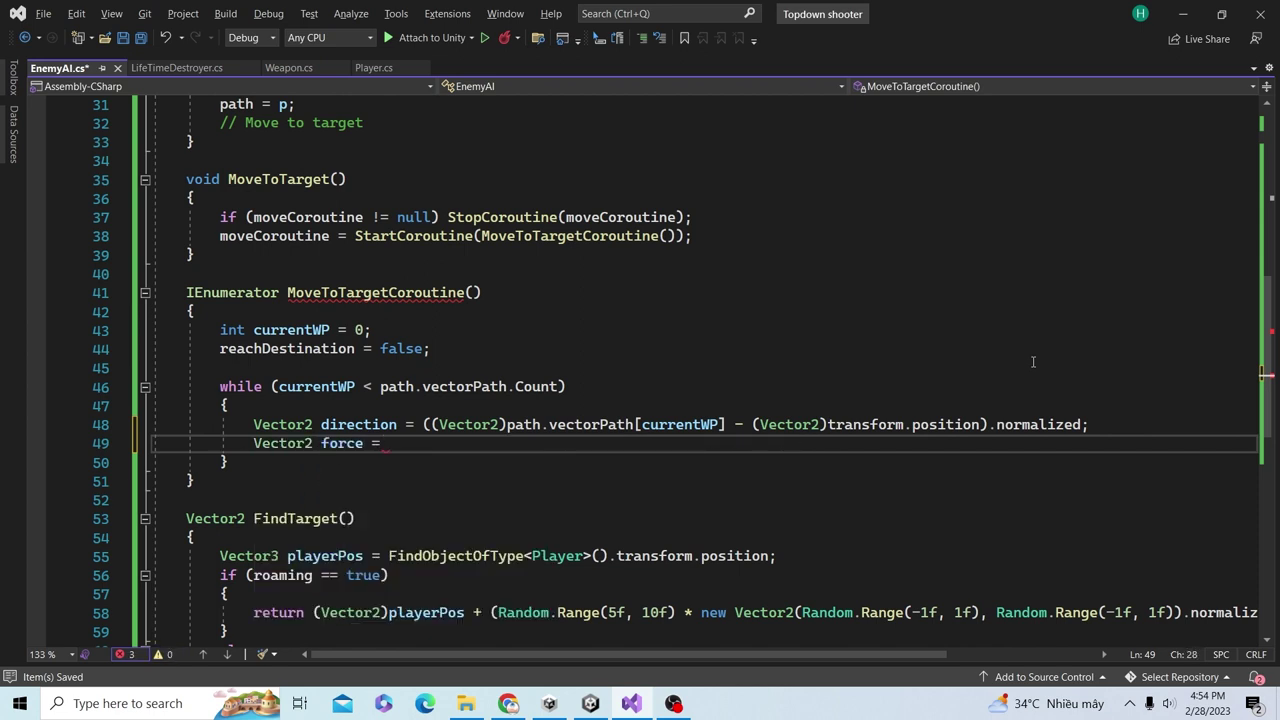
pyautogui.write('di')
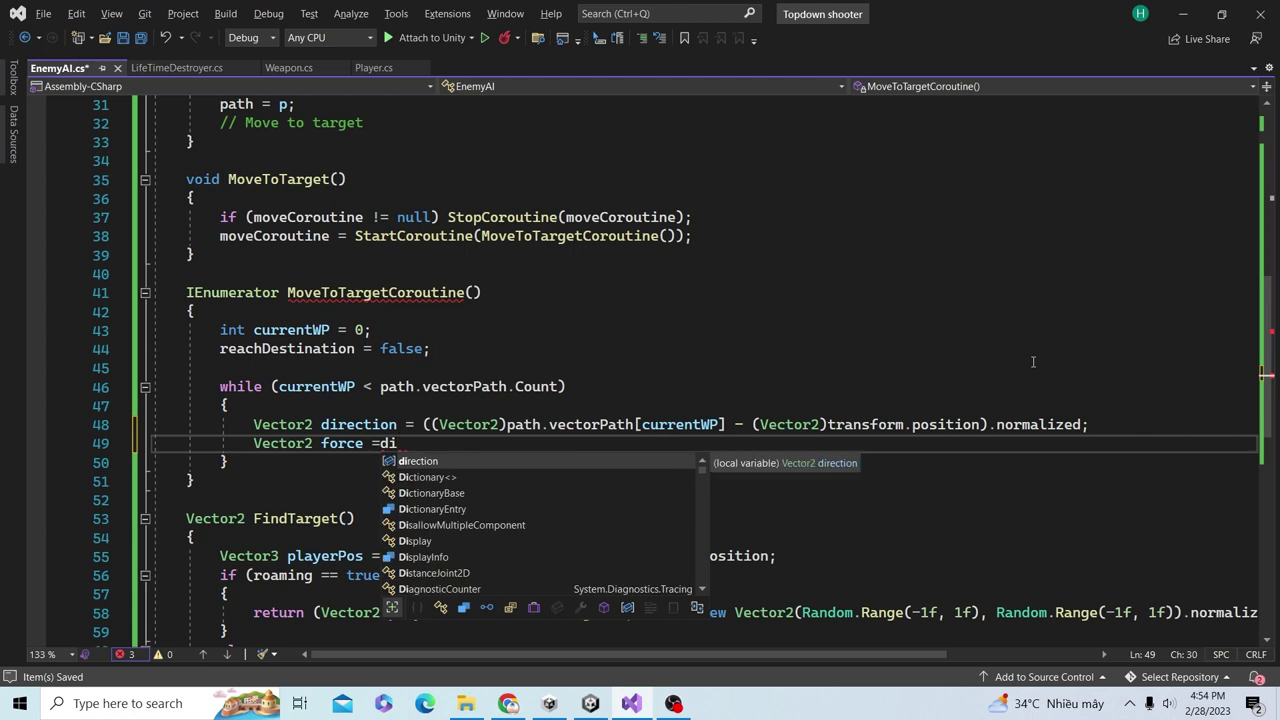
pyautogui.press('BackSpace')
pyautogui.press('BackSpace')
pyautogui.write('di')
pyautogui.press('Tab')
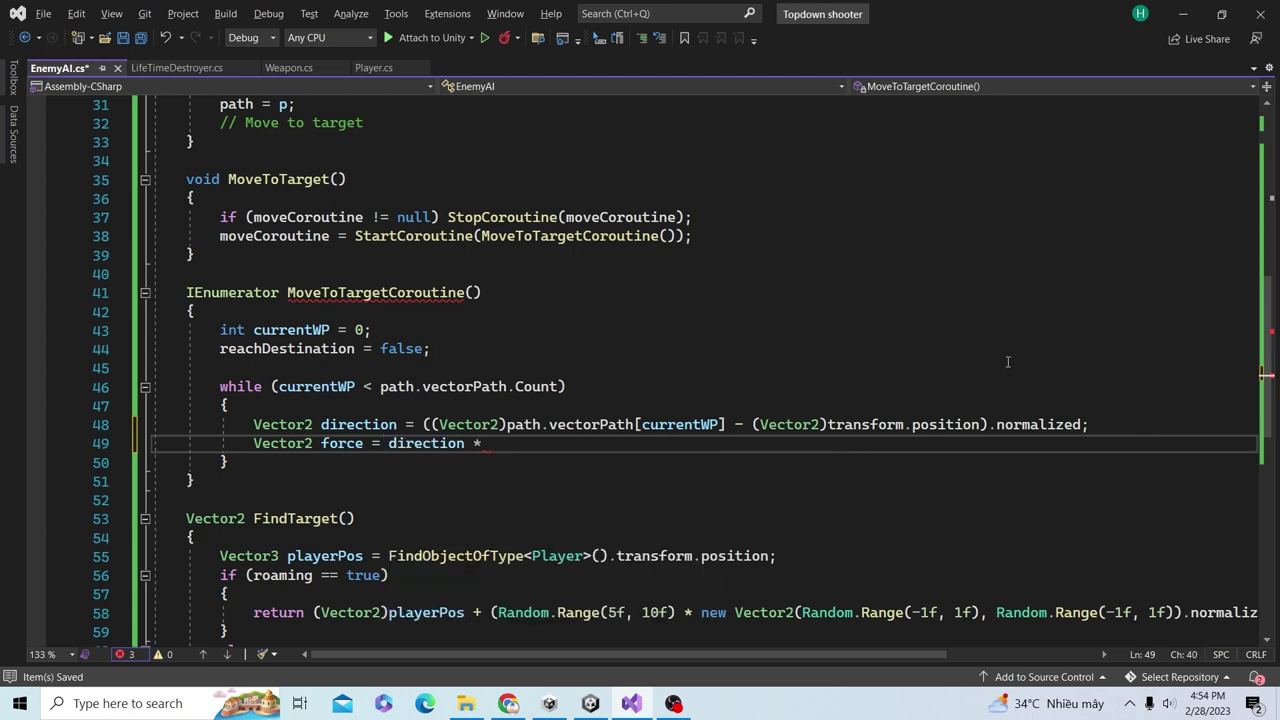
# - Add 'public float moveSpeed;' and 'public float nextWPDistance;' under roaming and save
pyautogui.scroll(4, 613, 458)
pyautogui.scroll(4, 613, 458)
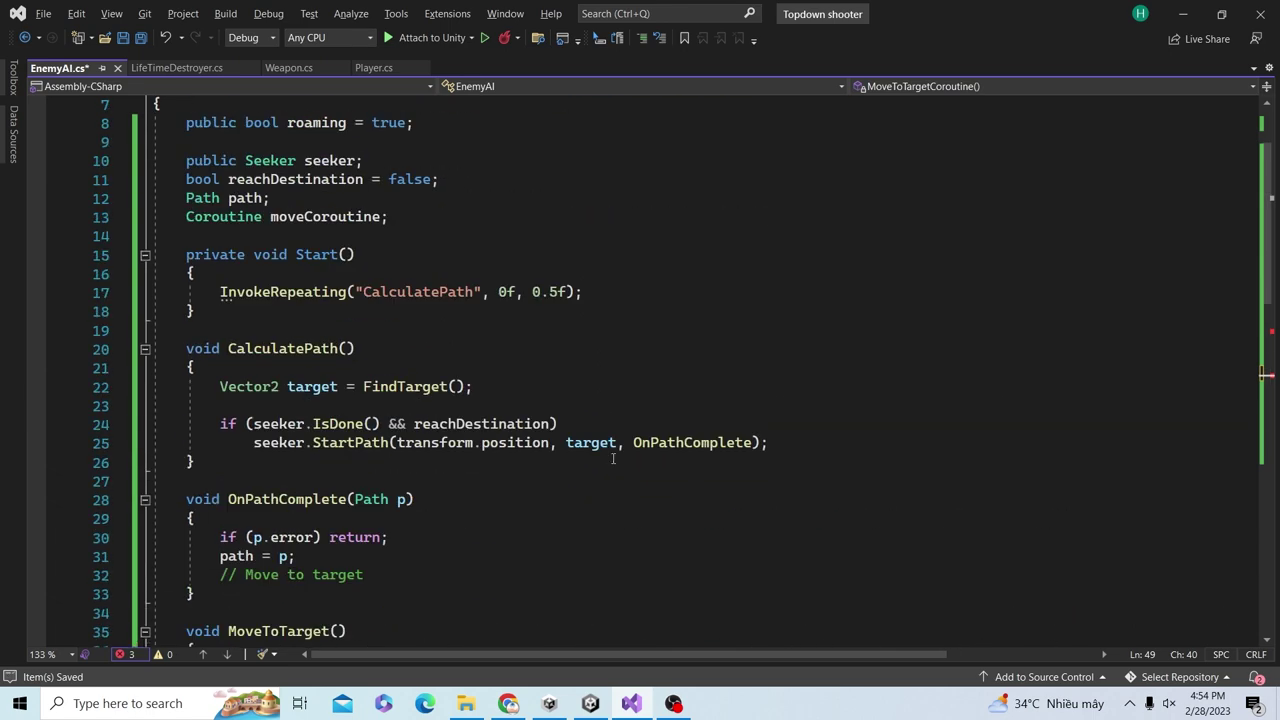
pyautogui.scroll(2, 449, 312)
pyautogui.click(436, 240)
pyautogui.press('Return')
pyautogui.write('p')
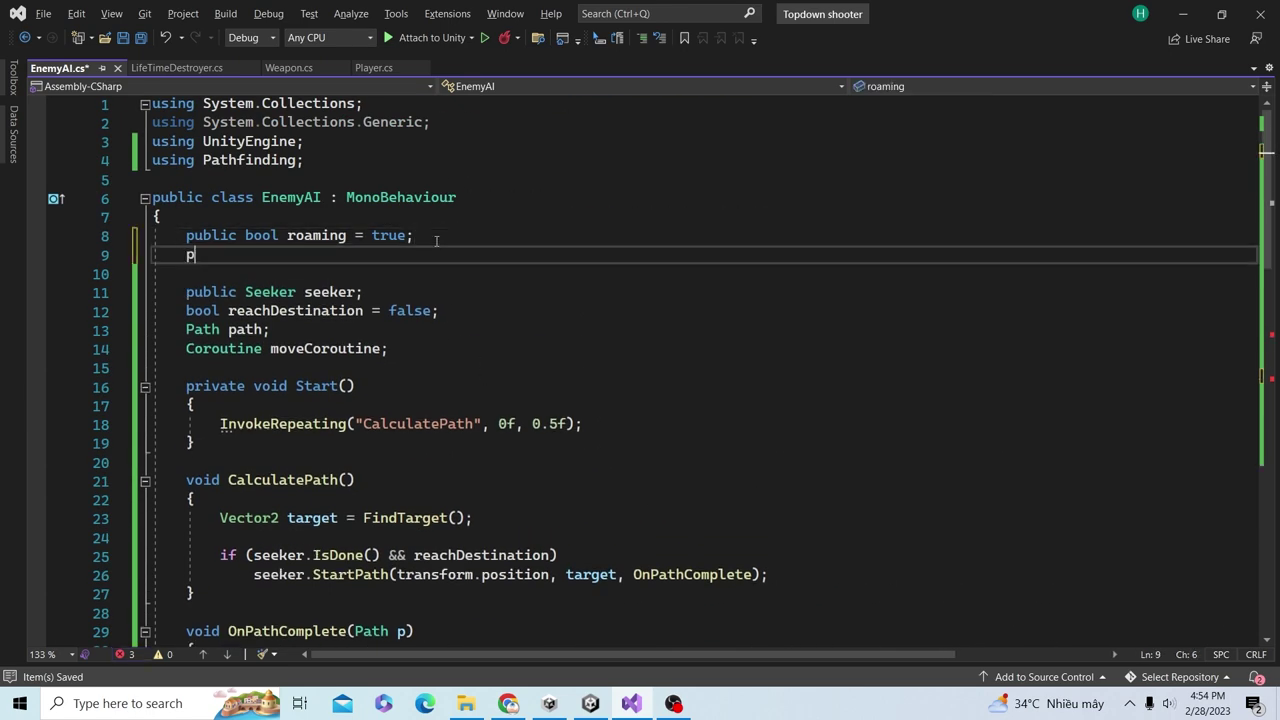
pyautogui.write('ublic float')
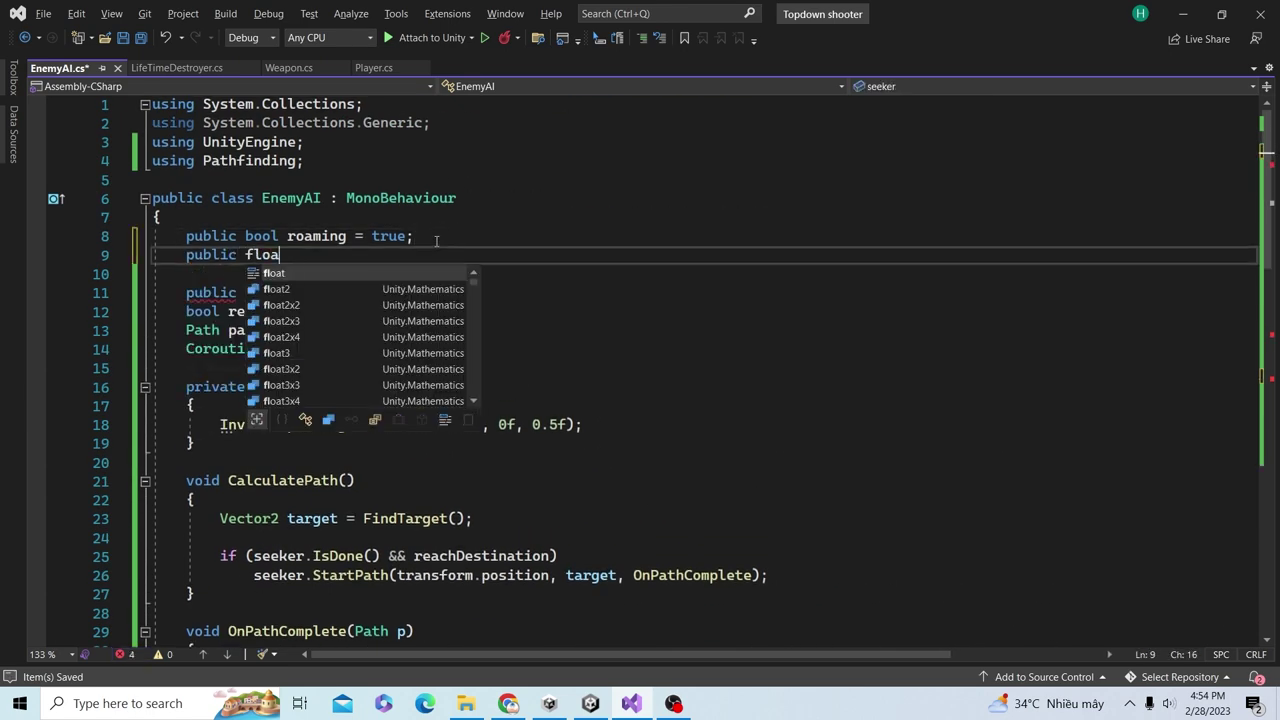
pyautogui.write(' moveSpeed;')
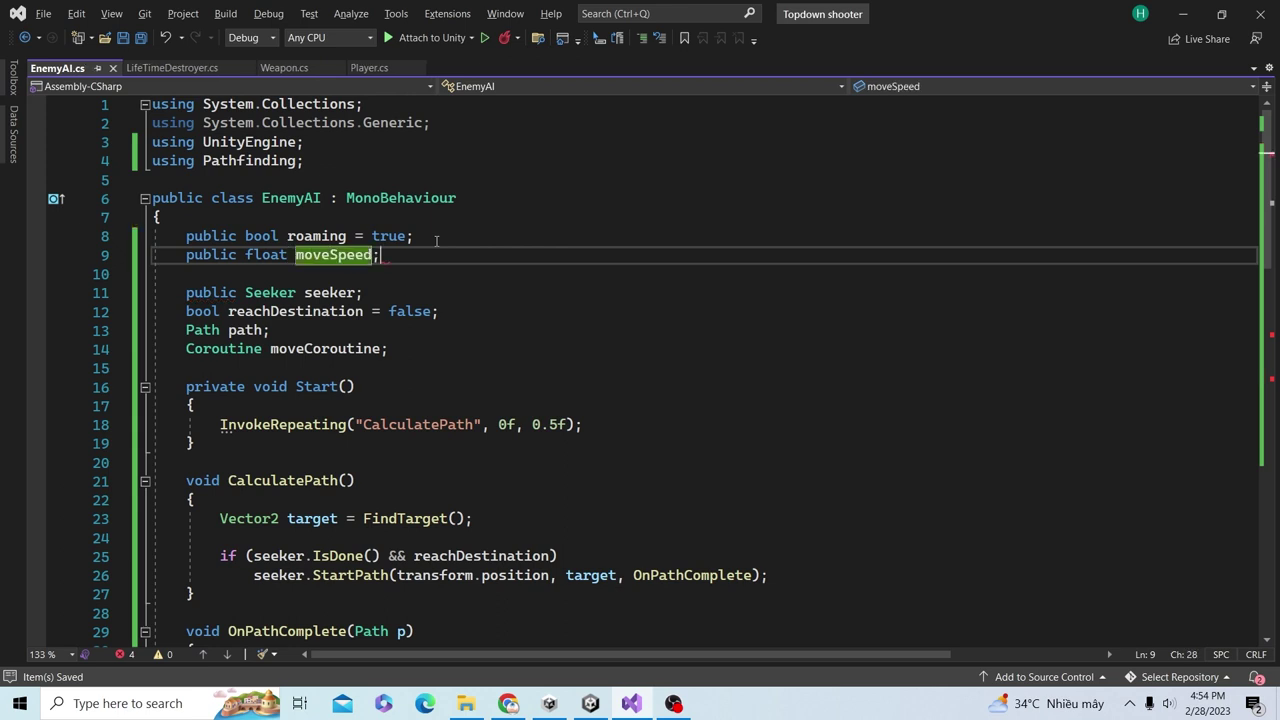
pyautogui.press('Return')
pyautogui.write('ubl')
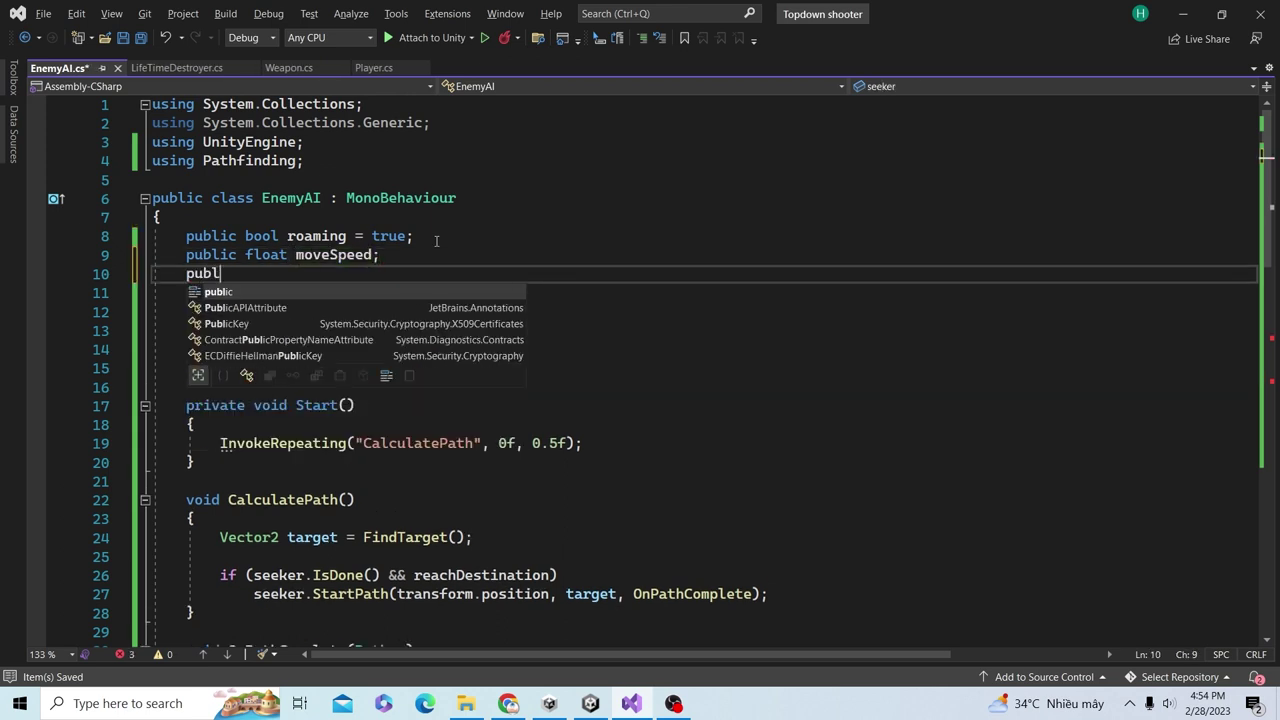
pyautogui.write('ic float ')
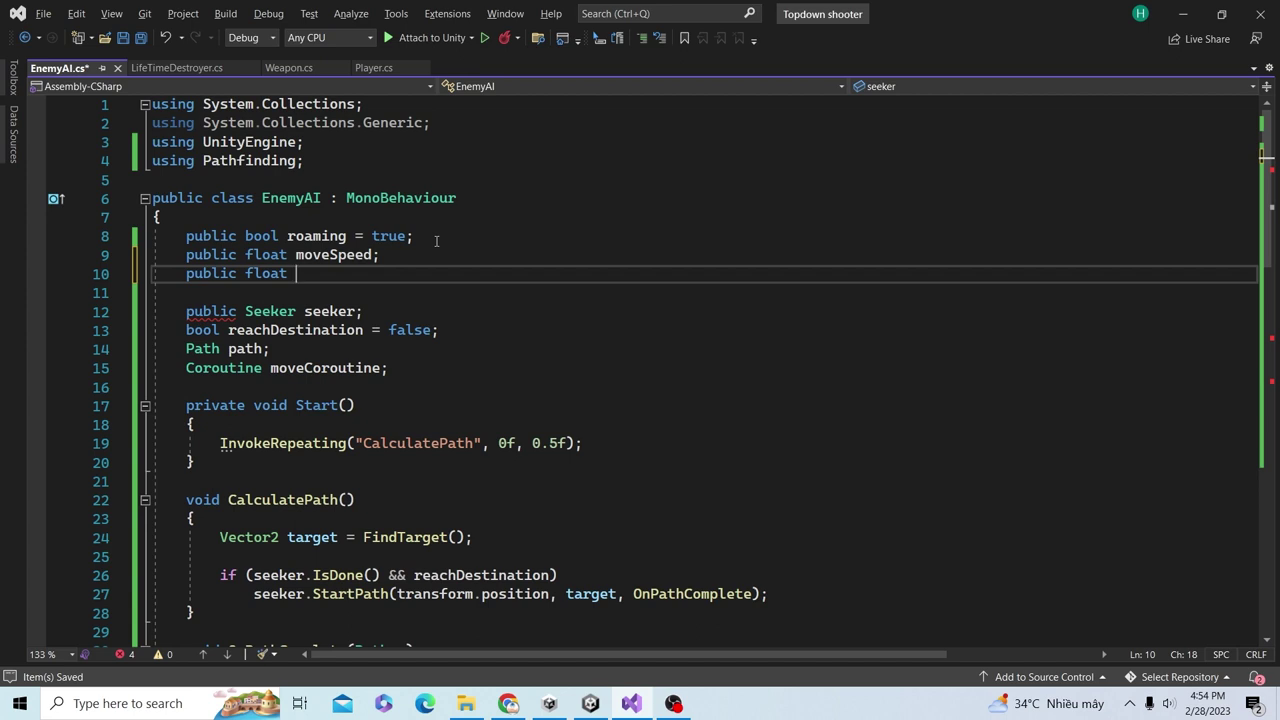
pyautogui.write('next')
pyautogui.write('WP')
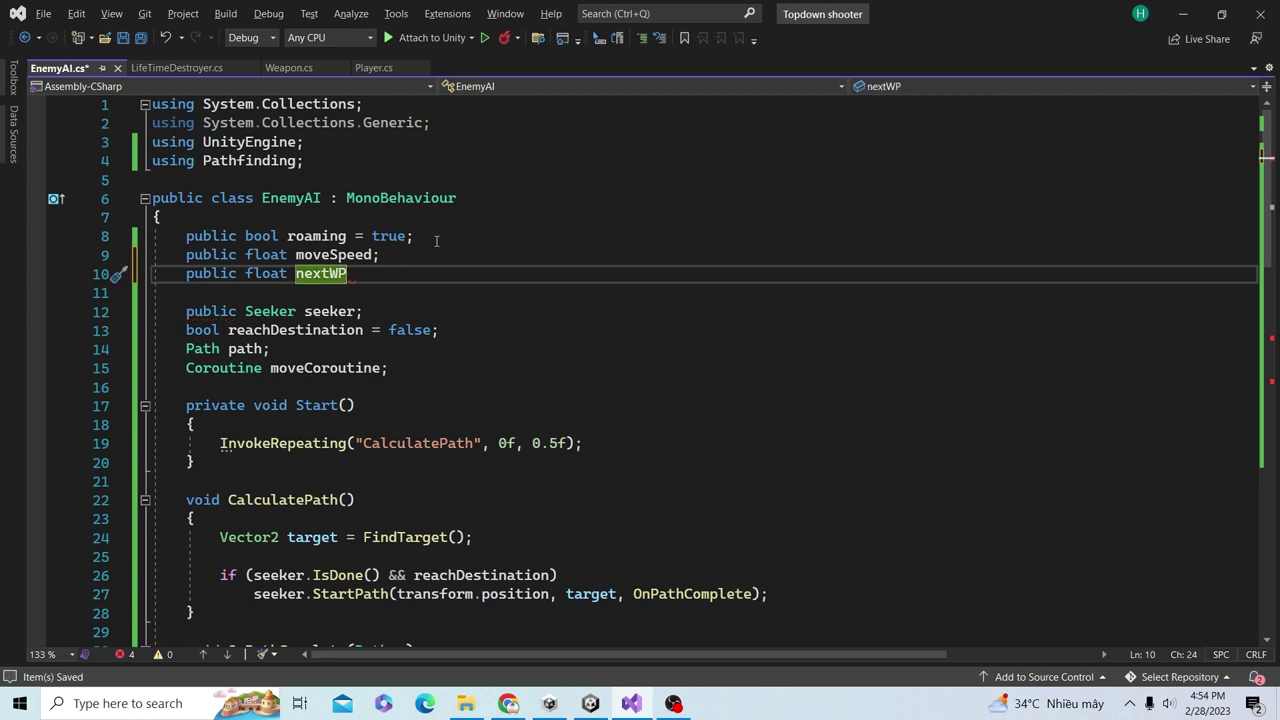
pyautogui.write('Dist')
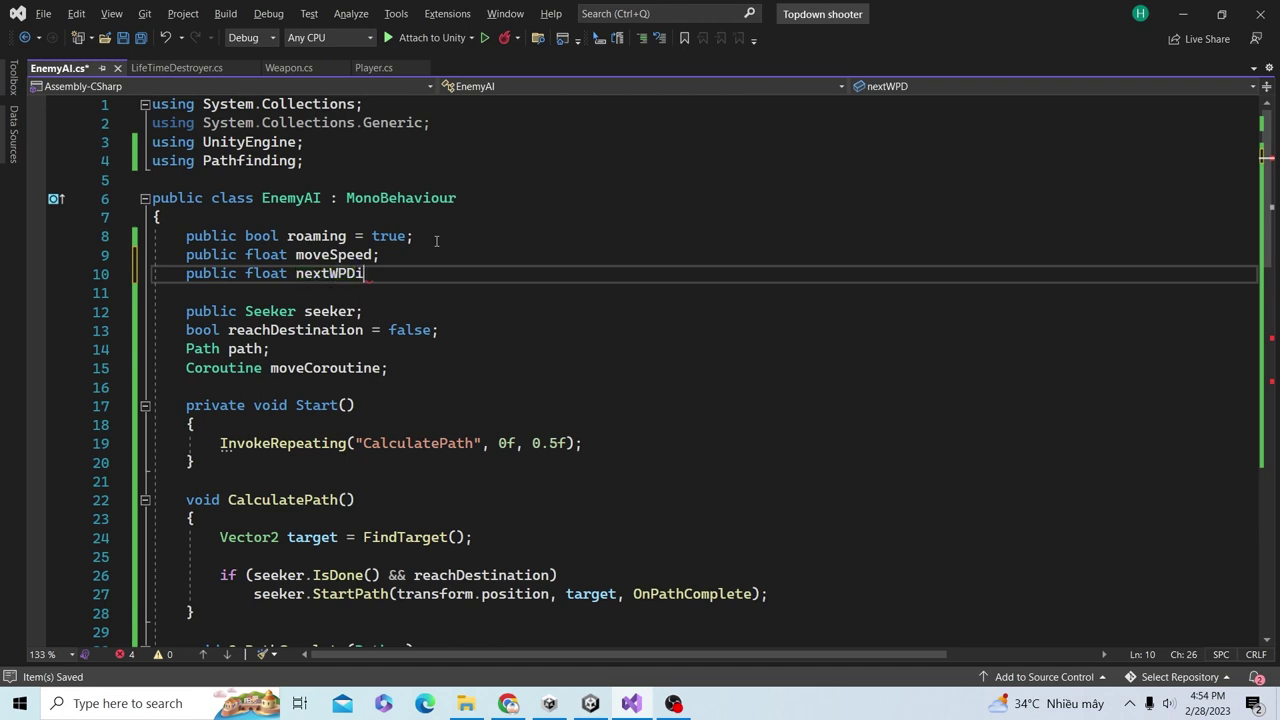
pyautogui.write('ance')
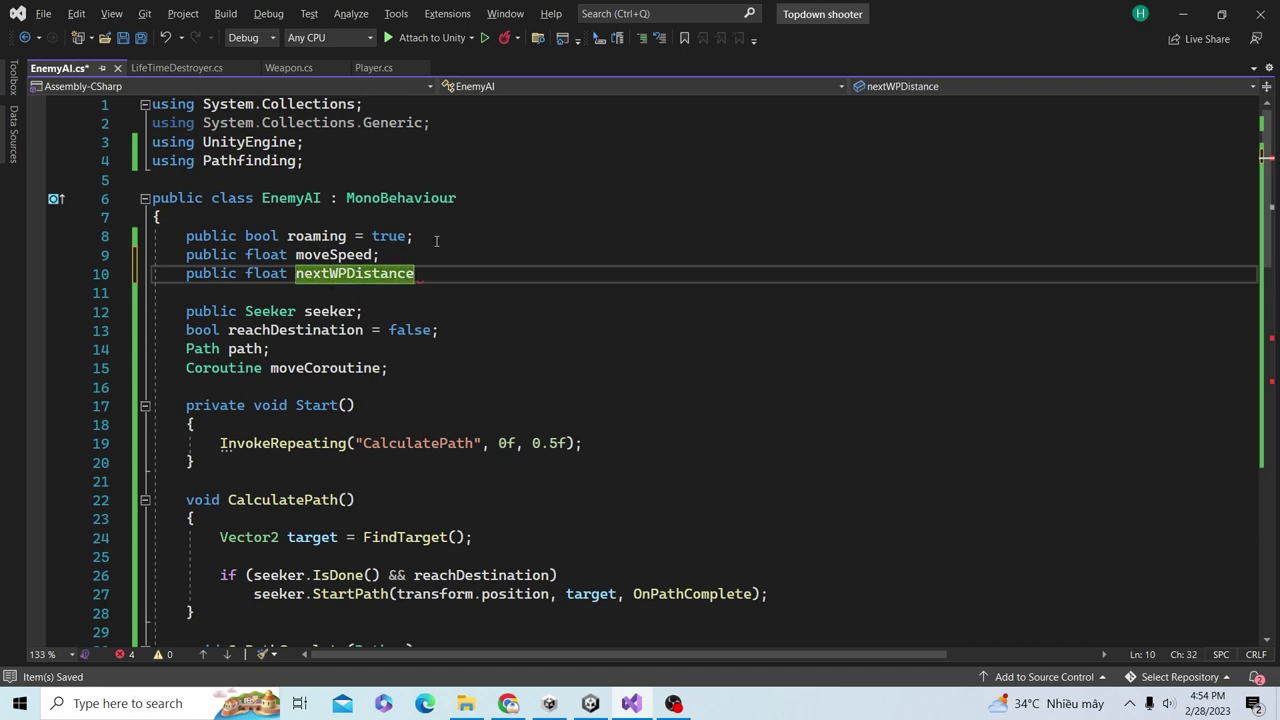
pyautogui.write(';')
pyautogui.hotkey('ctrl', 's')
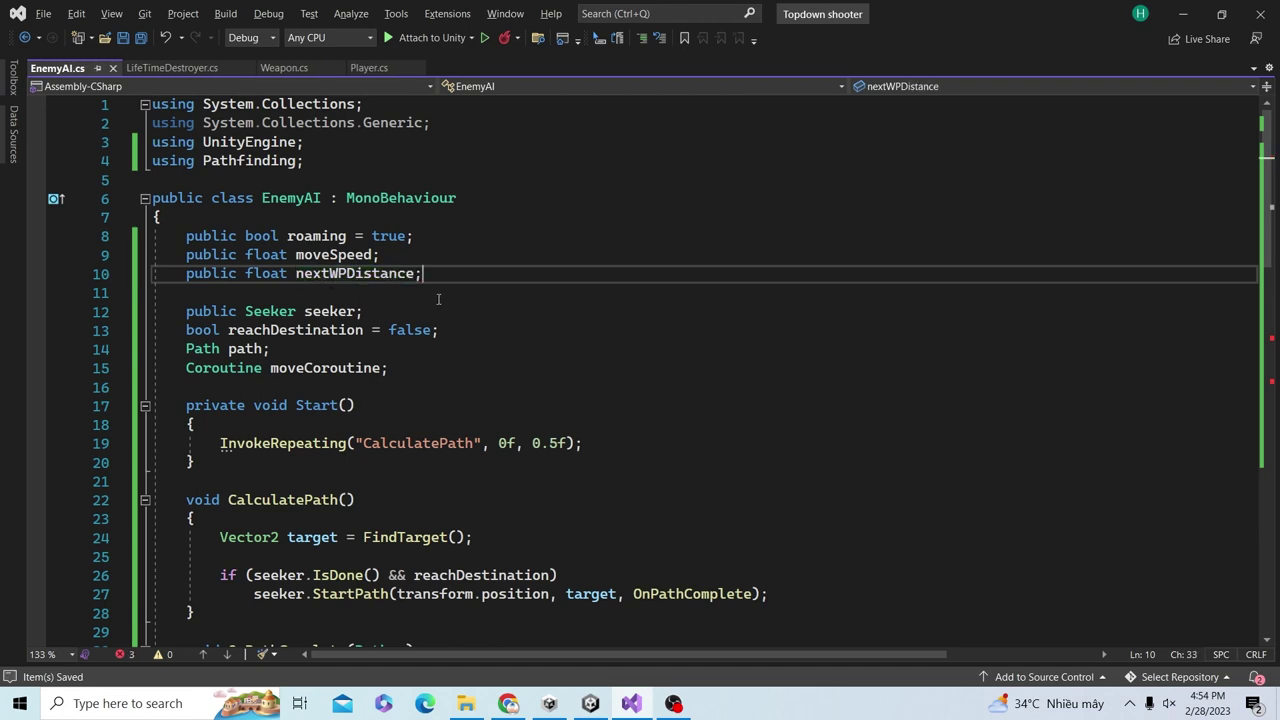
pyautogui.scroll(-9, 438, 299)
# - Finish the force line with 'moveSpeed * Time.deltaTime;', save, and add two blank lines
pyautogui.scroll(-2, 454, 307)
pyautogui.click(511, 428)
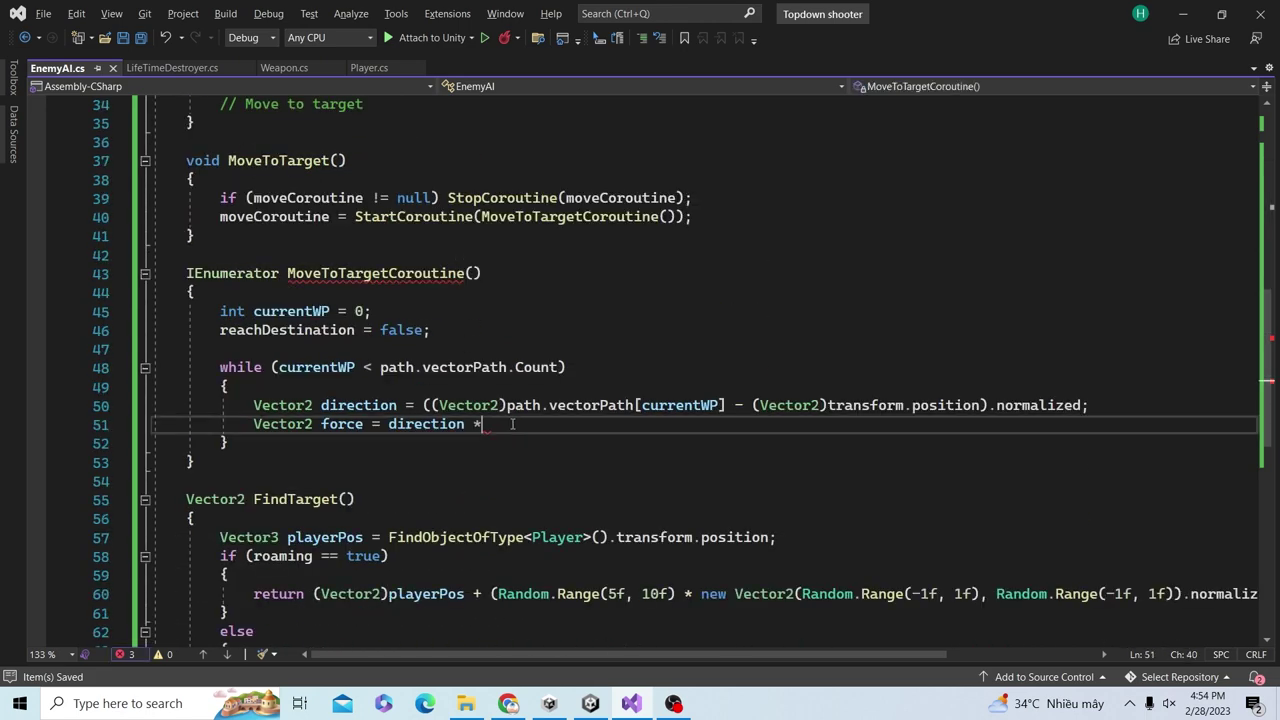
pyautogui.write('moveSpeed * ')
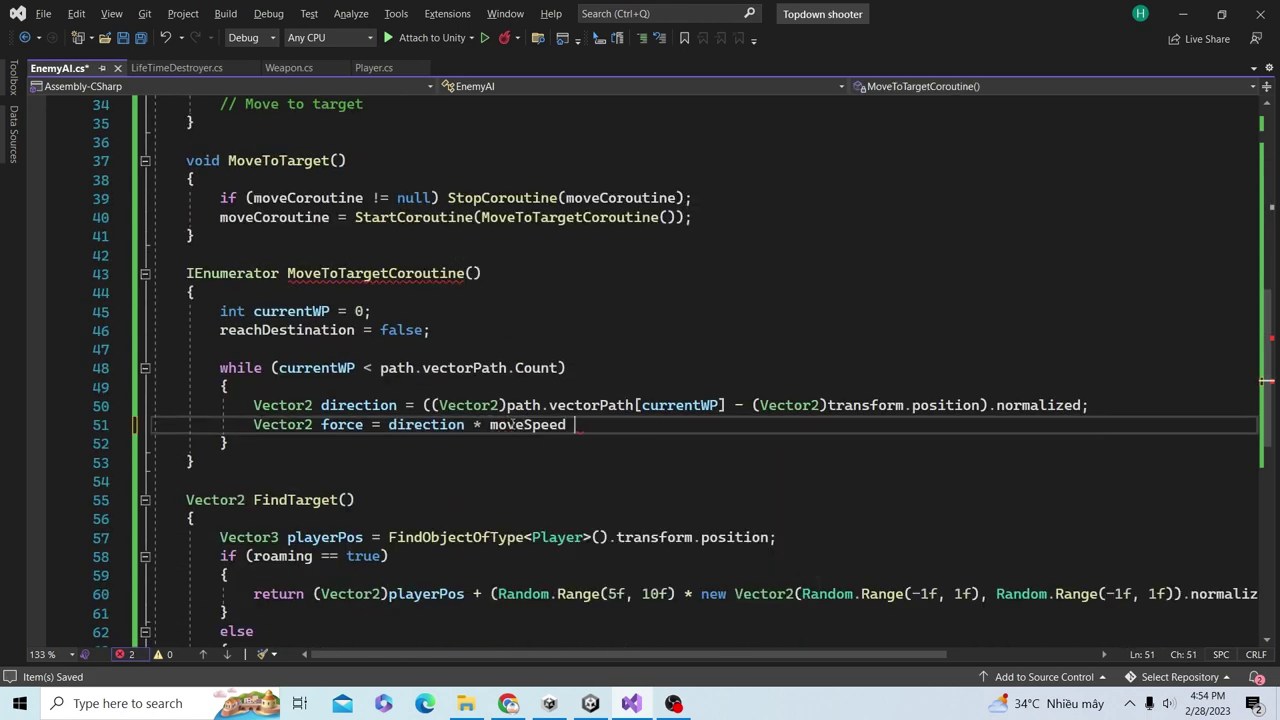
pyautogui.write('Time')
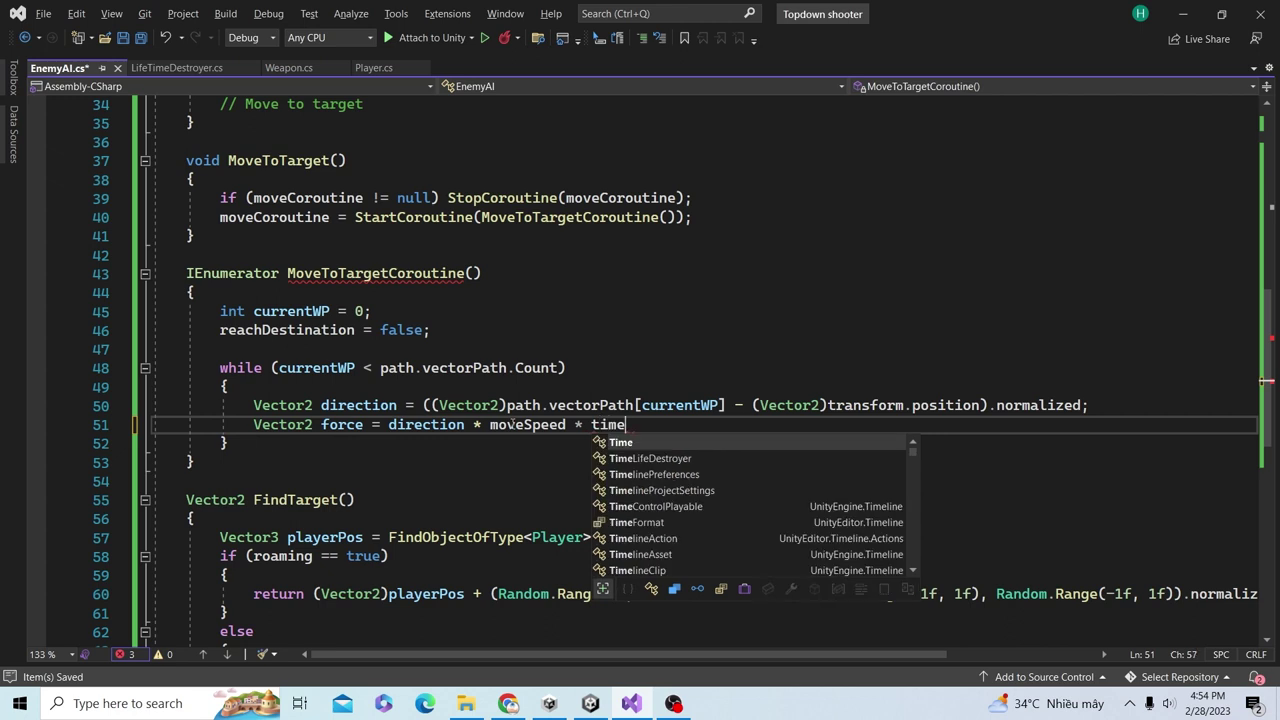
pyautogui.write('.del')
pyautogui.press('Tab')
pyautogui.write(';')
pyautogui.hotkey('ctrl', 's')
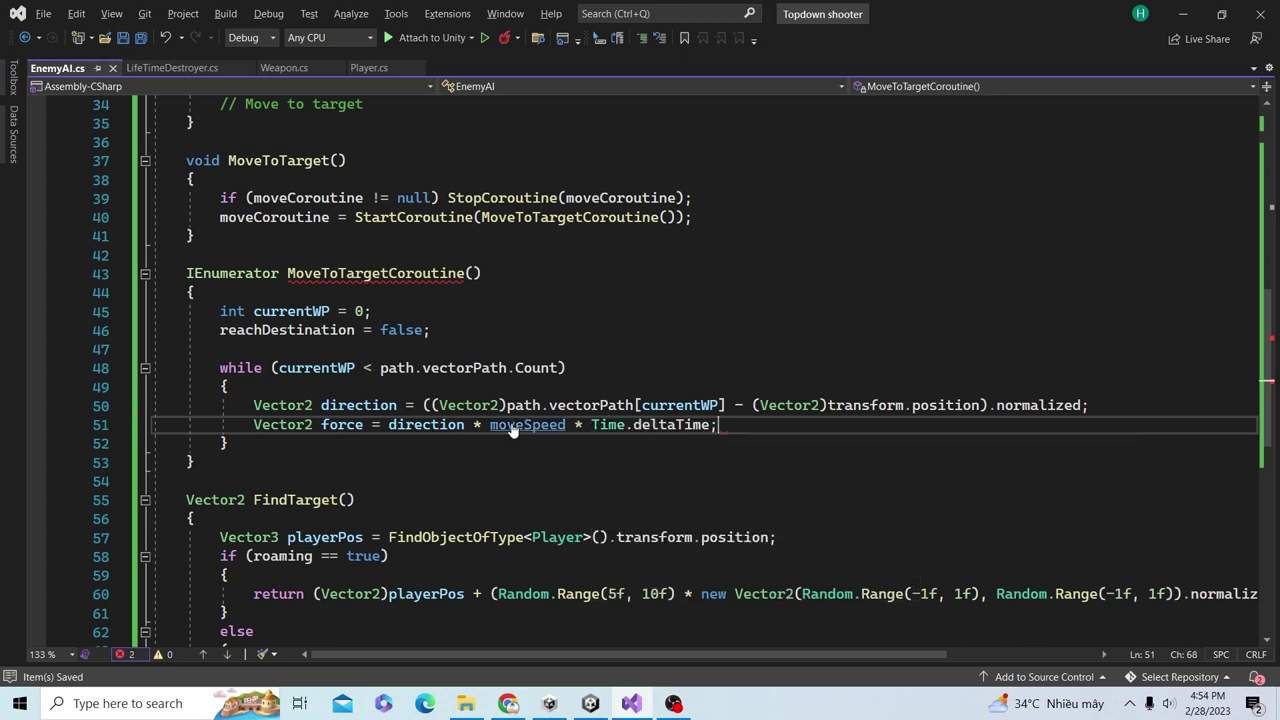
pyautogui.press('Return')
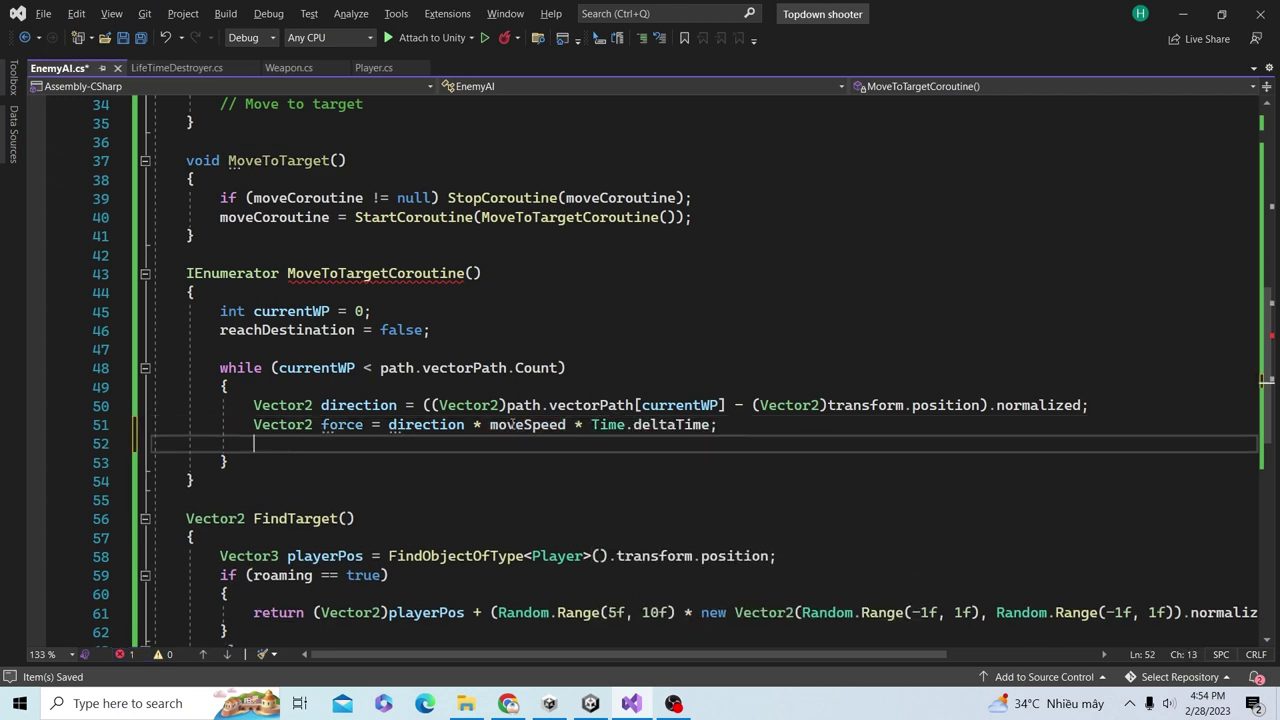
pyautogui.press('Return')
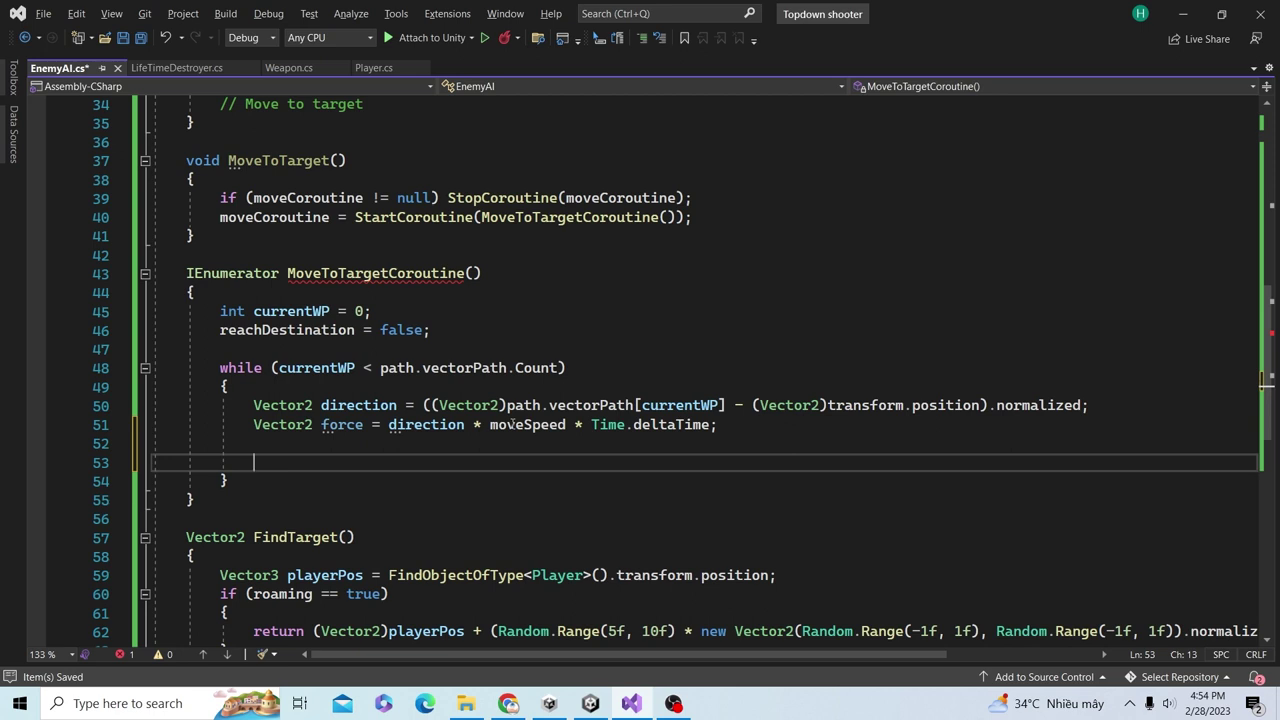
# - Add 'float distance = Vector2.Distance(transform.position, path.vectorPath[currentWP]);' and save
pyautogui.write('fl')
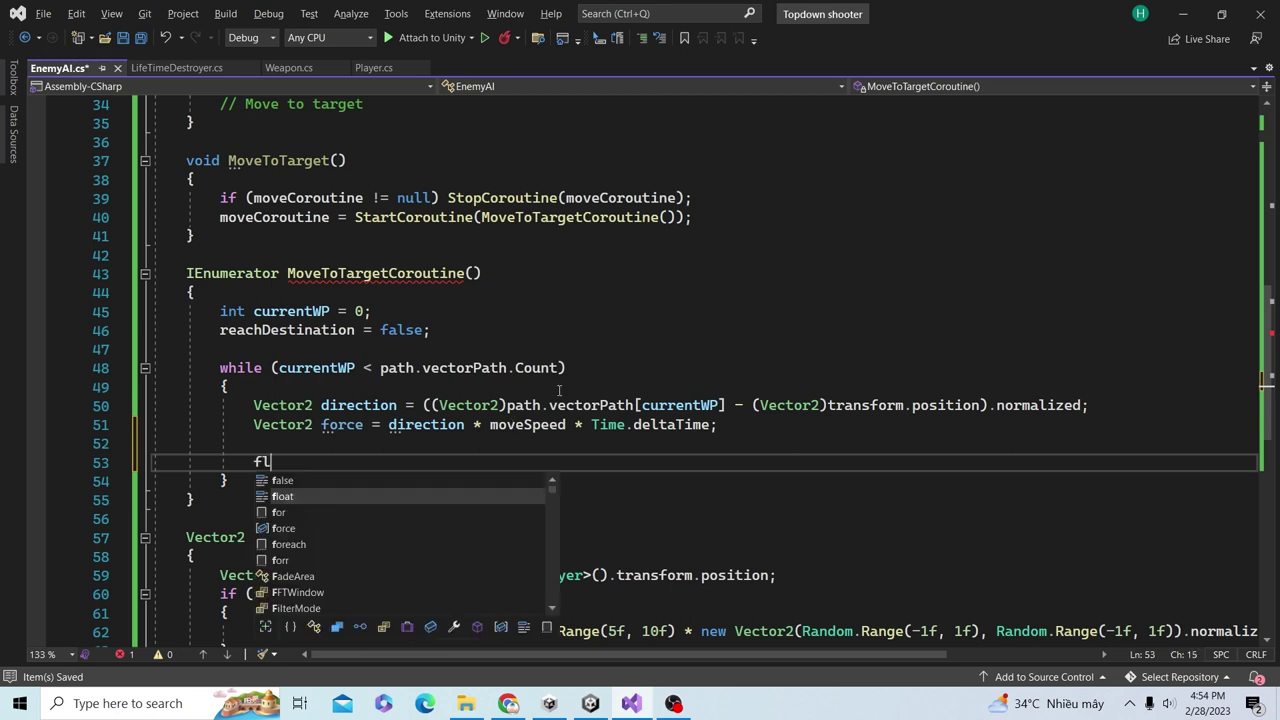
pyautogui.write('oat')
pyautogui.press('Escape')
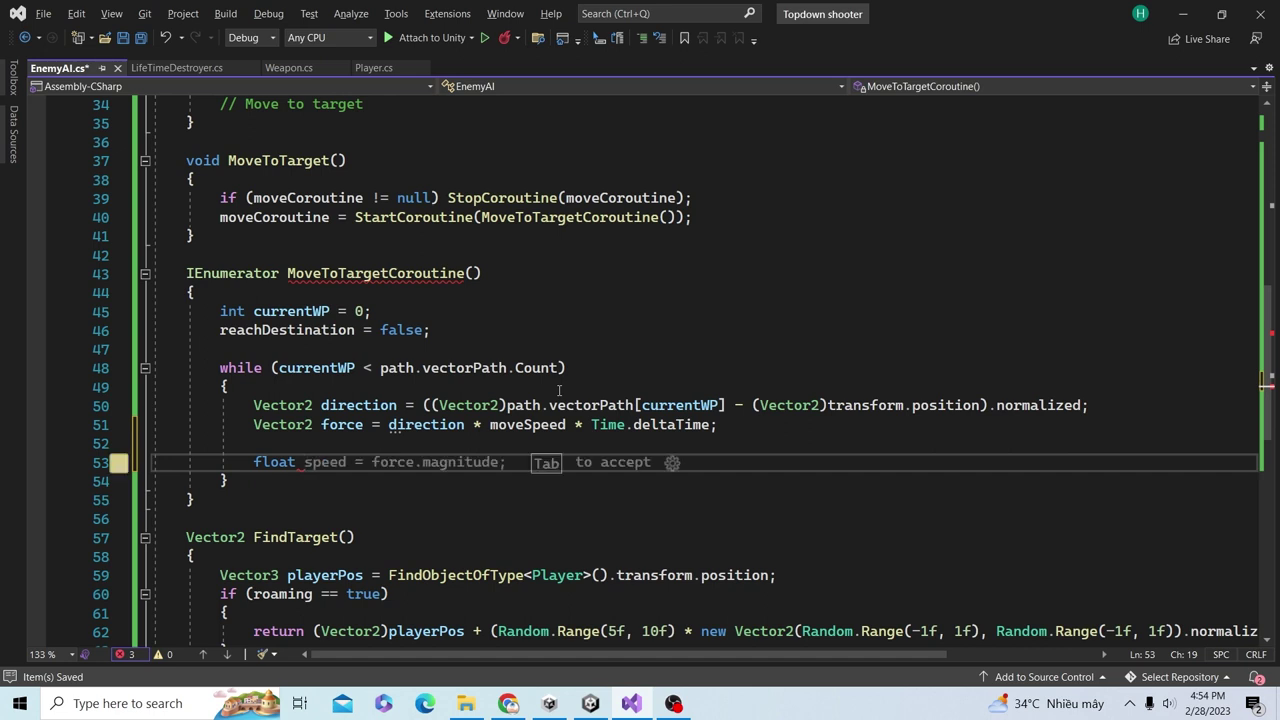
pyautogui.write('dis')
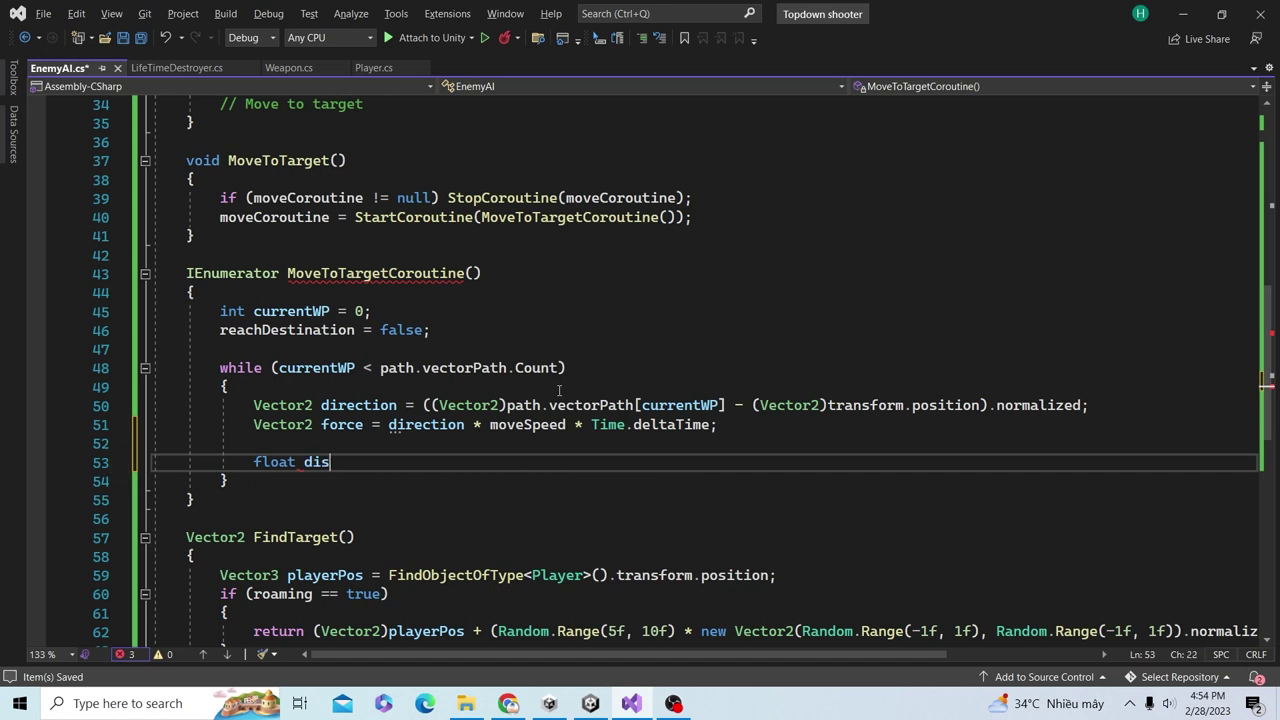
pyautogui.write('tance =')
pyautogui.write(' ve')
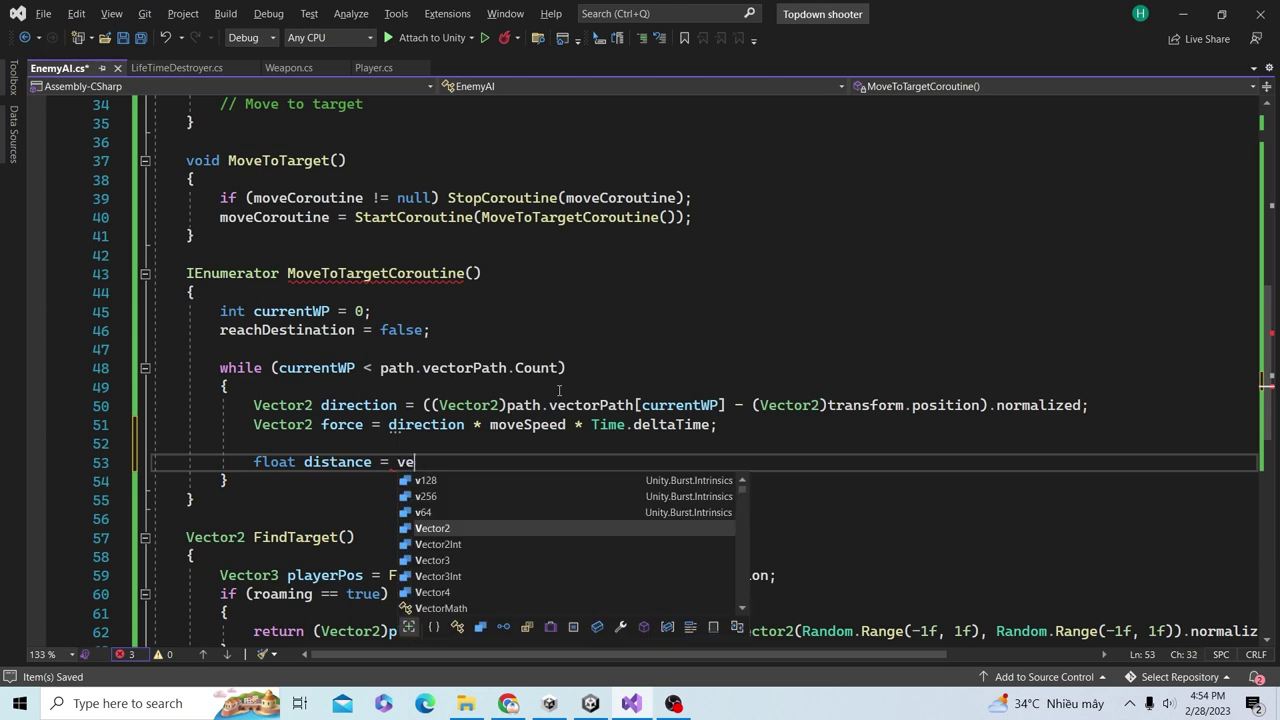
pyautogui.write('c')
pyautogui.press('Tab')
pyautogui.write('.di')
pyautogui.press('Tab')
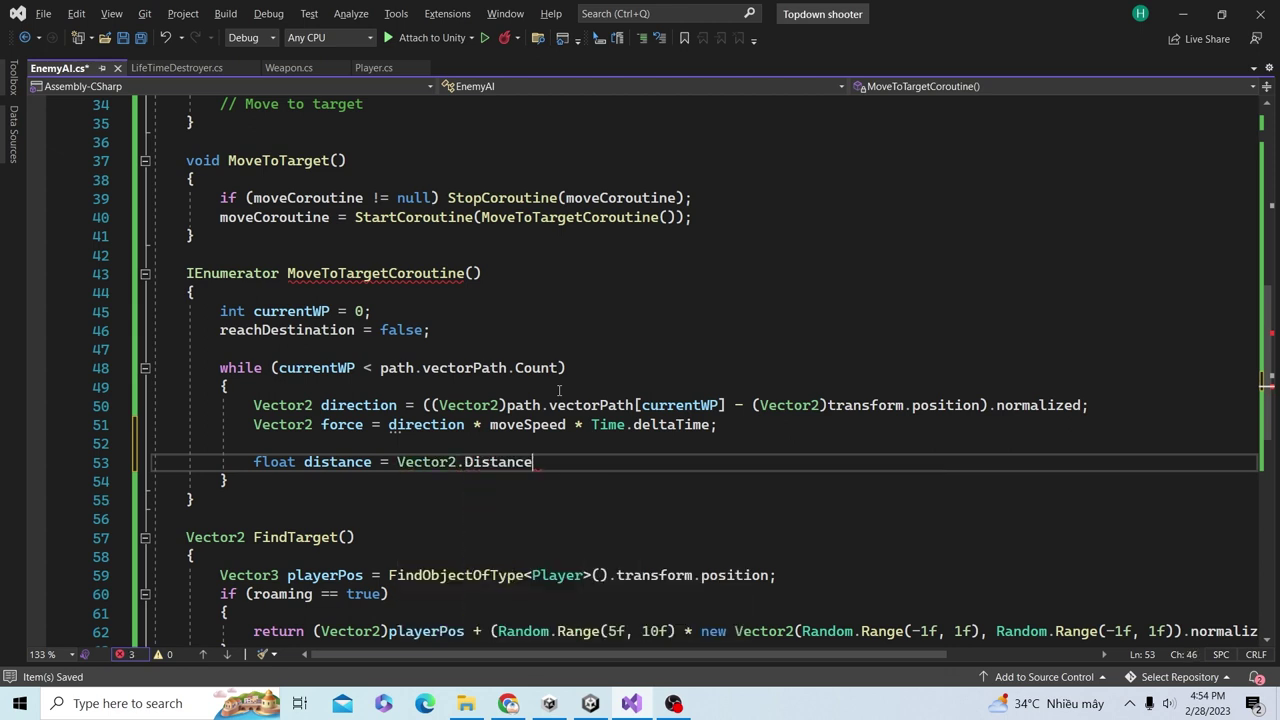
pyautogui.write('(')
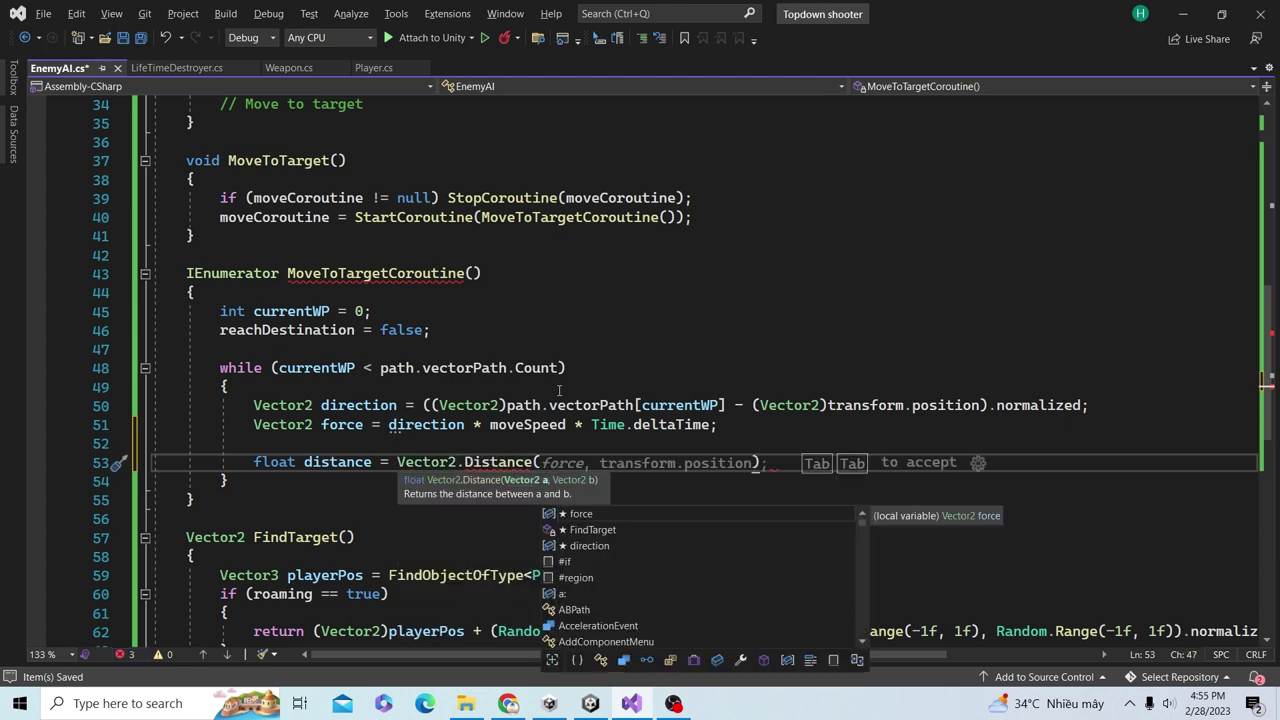
pyautogui.write('transform.position')
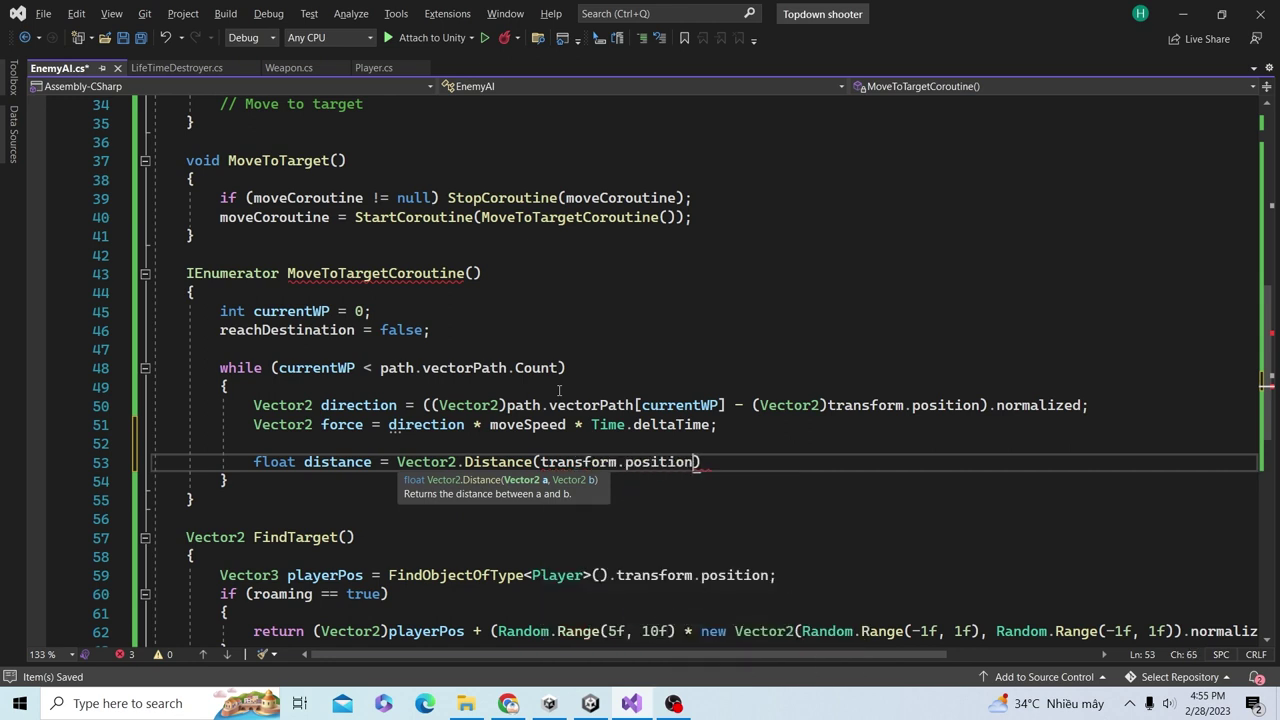
pyautogui.write(', ')
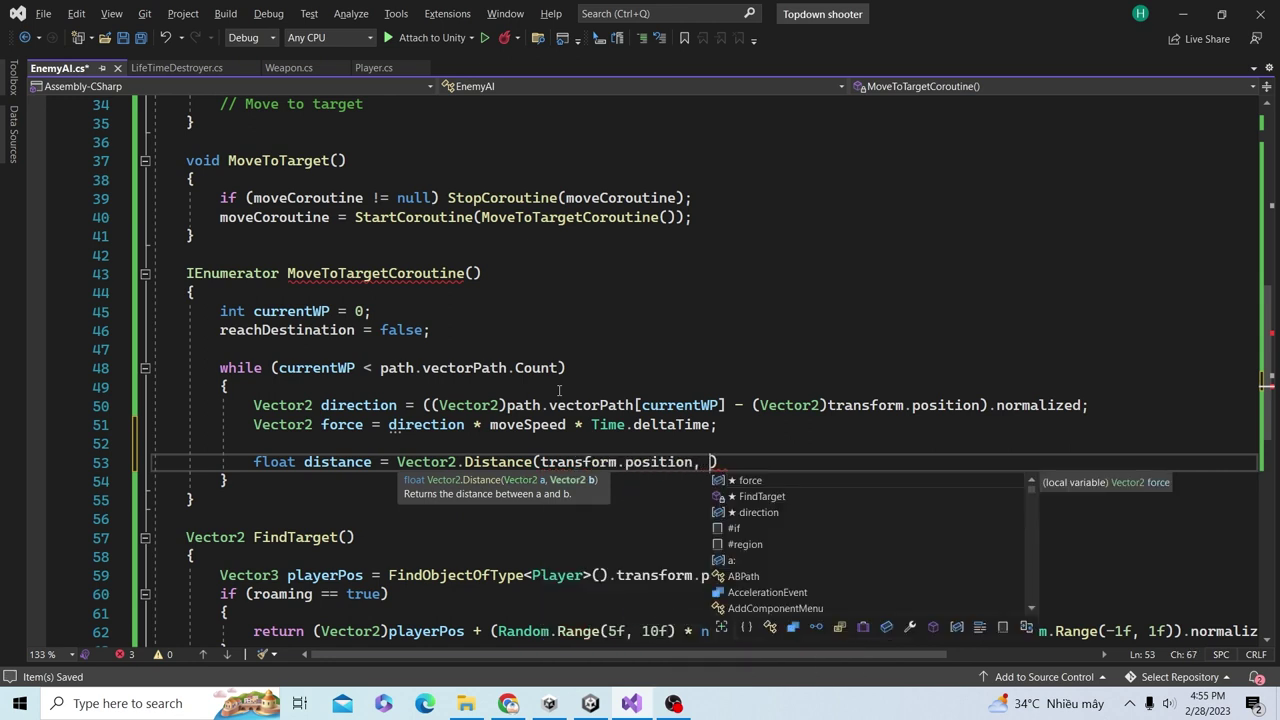
pyautogui.write('path.v')
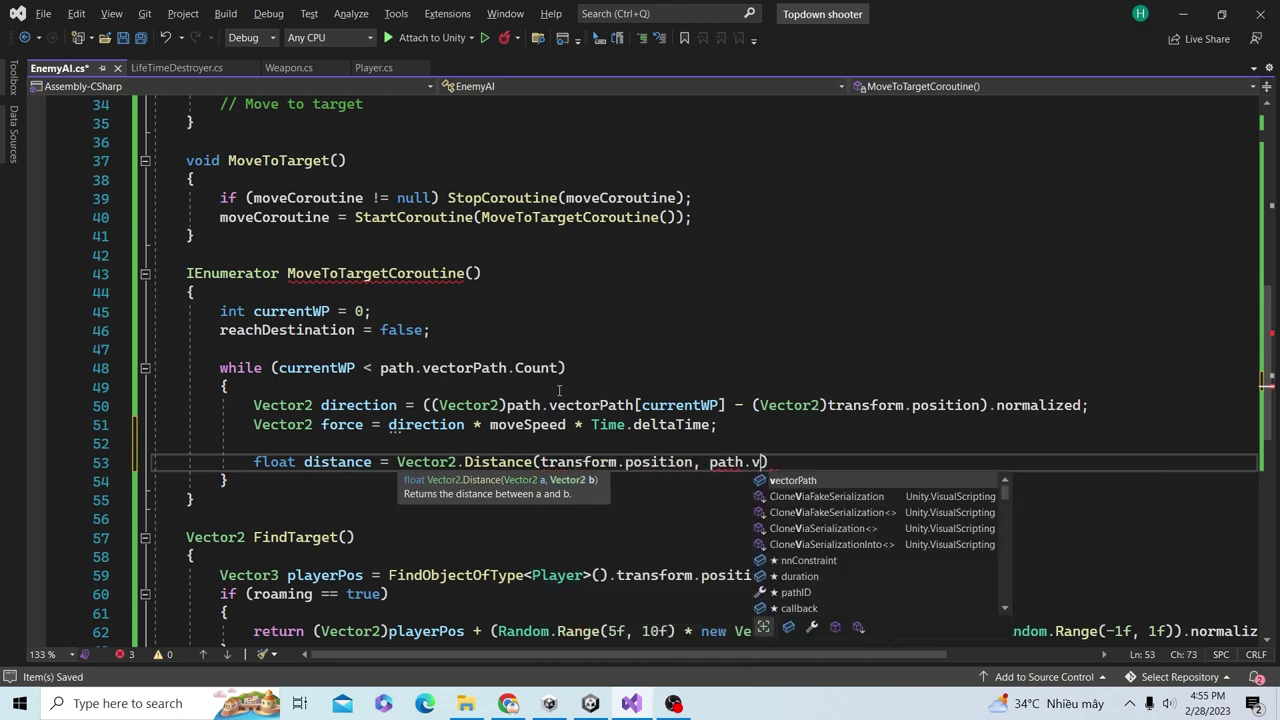
pyautogui.press('Tab')
pyautogui.write('[cu')
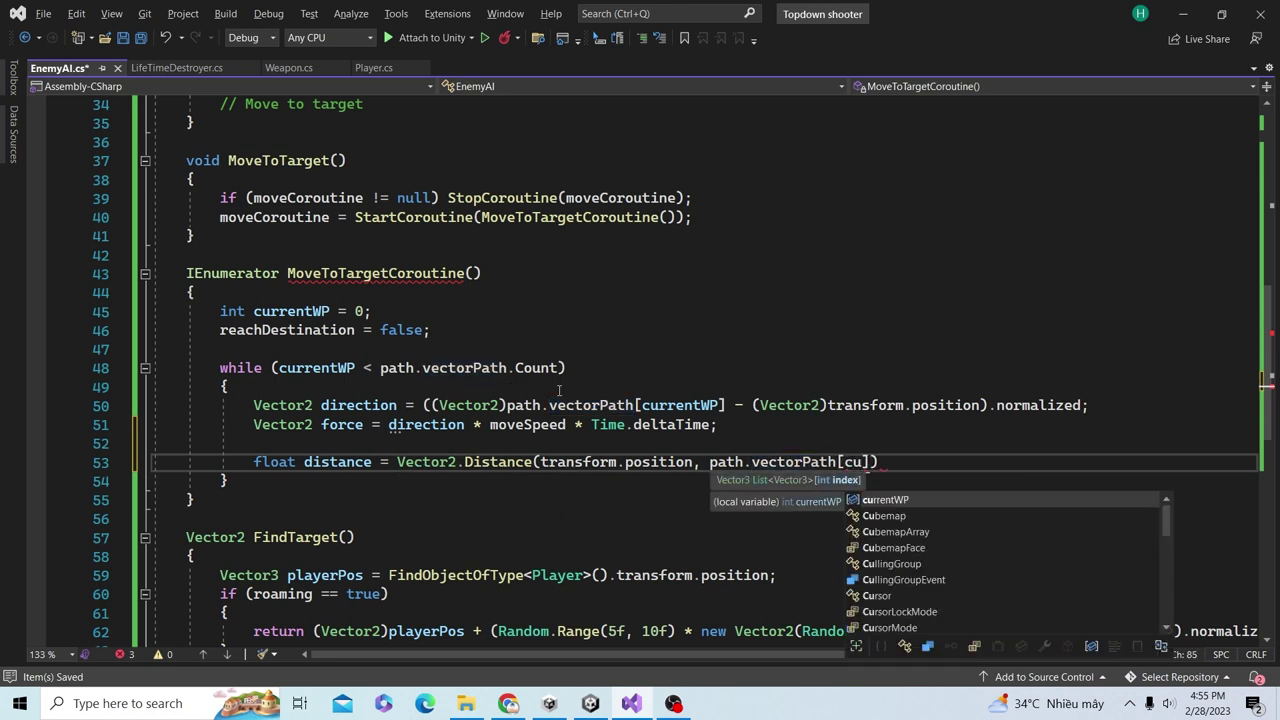
pyautogui.press('Tab')
pyautogui.write(']);')
pyautogui.hotkey('ctrl', 's')
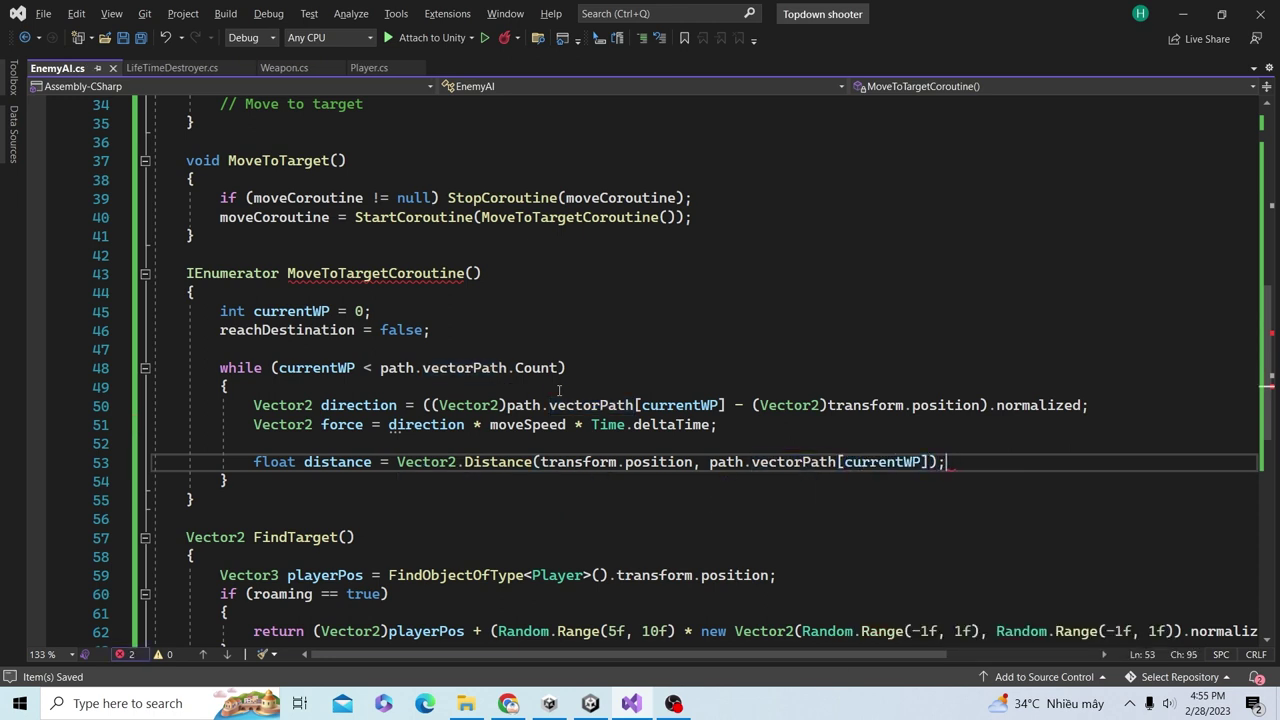
# - Add 'if (distance < nextWPDistance) currentWP++;' below the distance line and save
pyautogui.press('Return')
pyautogui.write('if ')
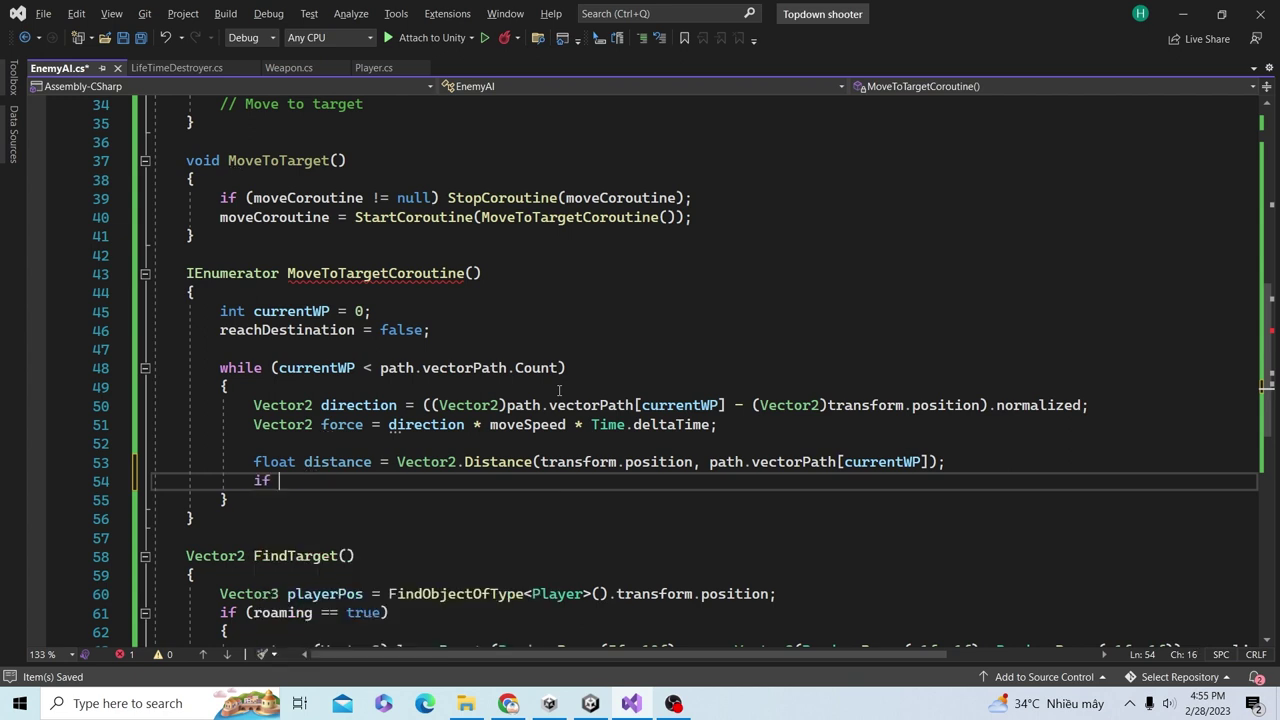
pyautogui.write('(dis')
pyautogui.press('Tab')
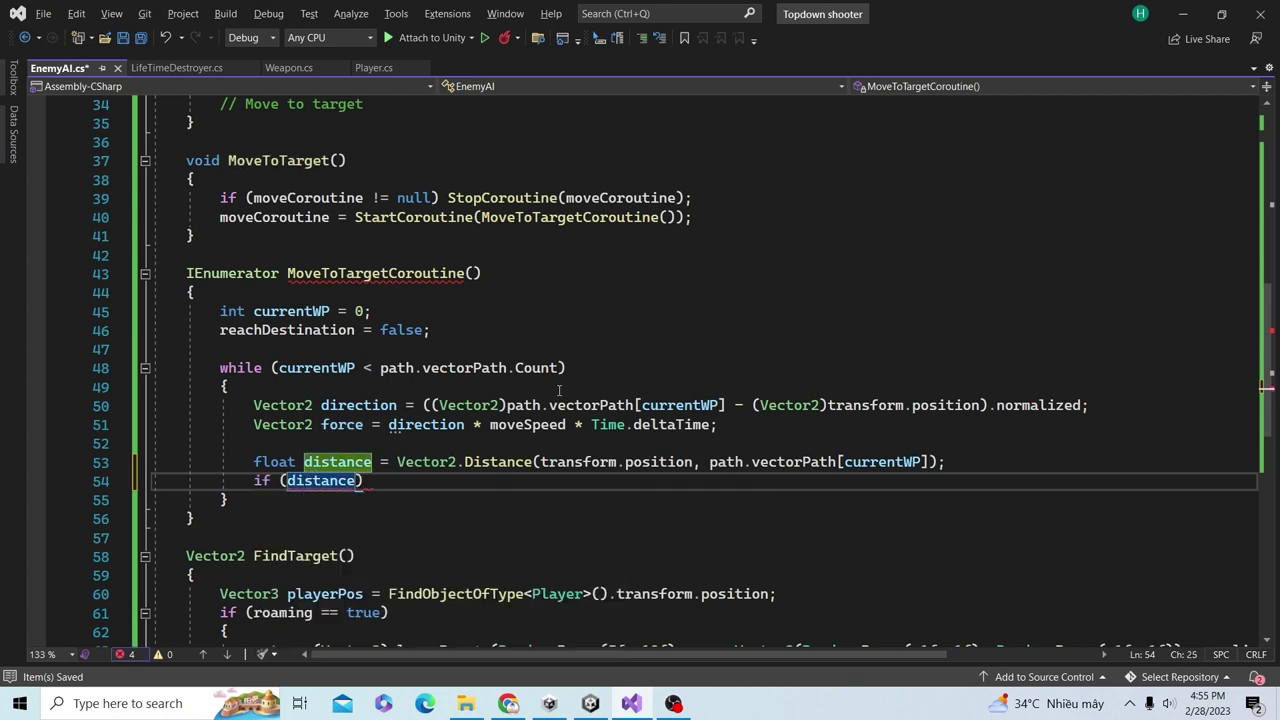
pyautogui.write('nex')
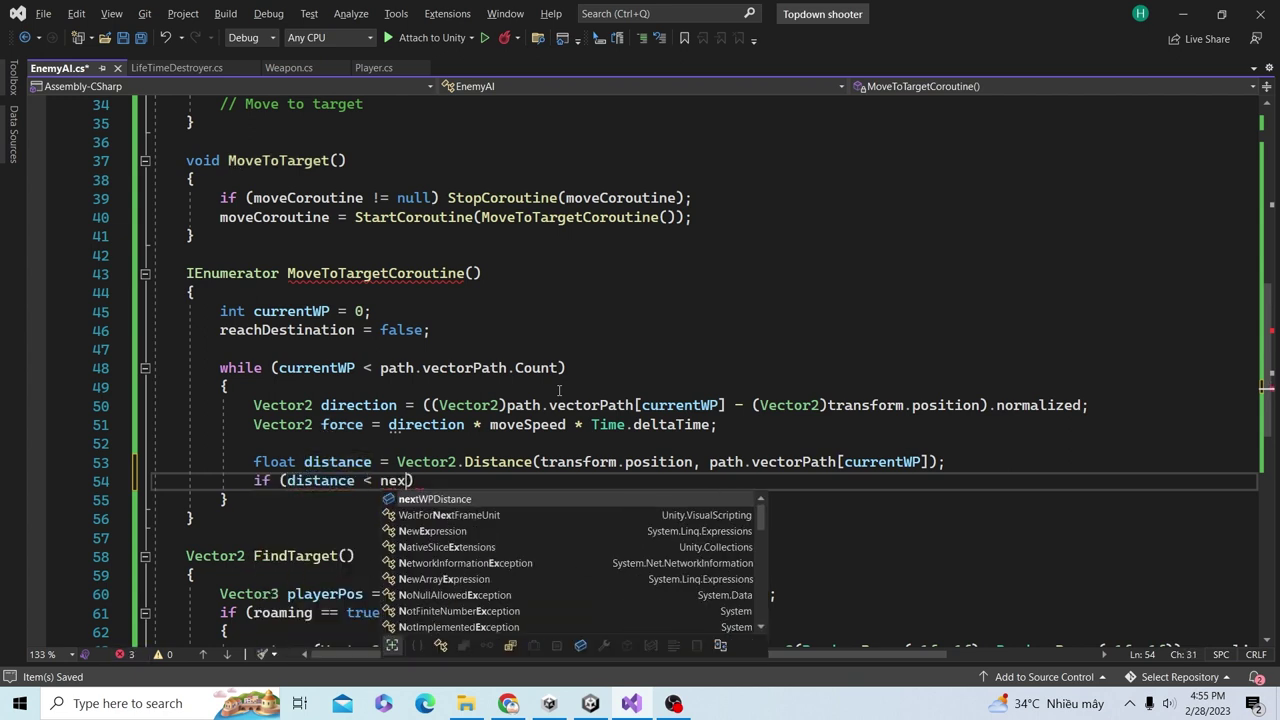
pyautogui.press('Tab')
pyautogui.write(')')
pyautogui.press('Return')
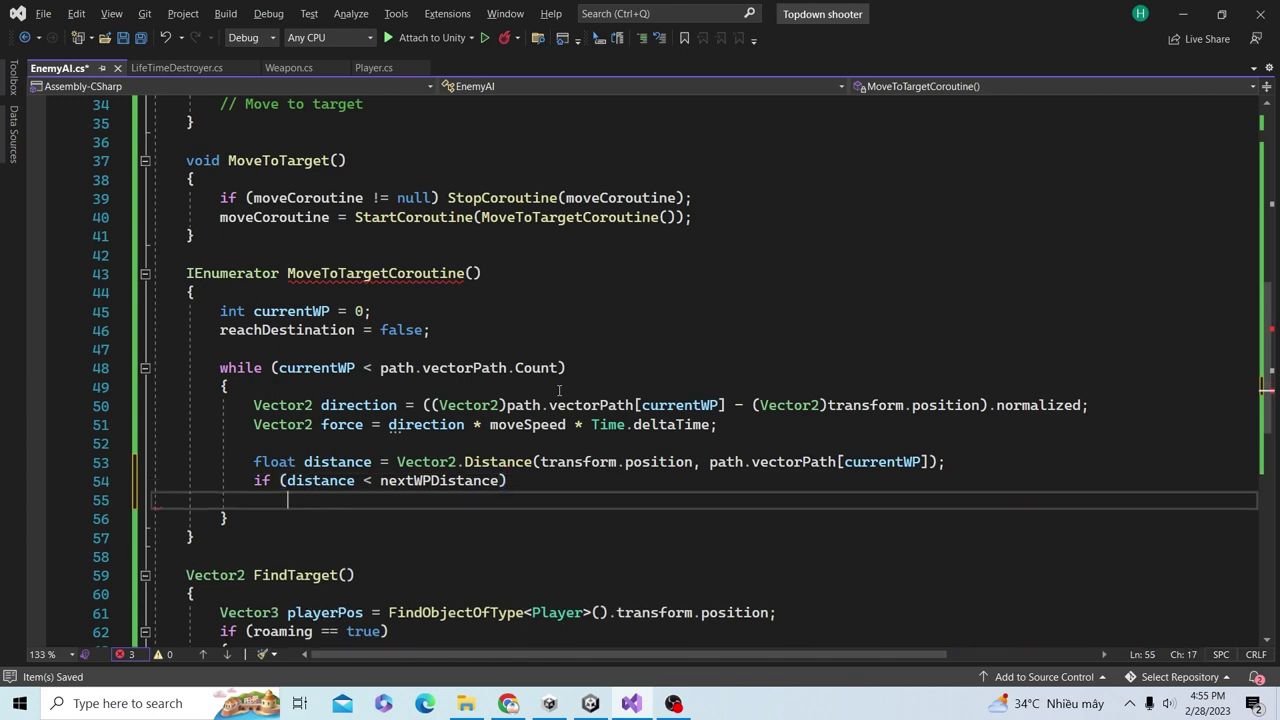
pyautogui.write('cur')
pyautogui.press('Tab')
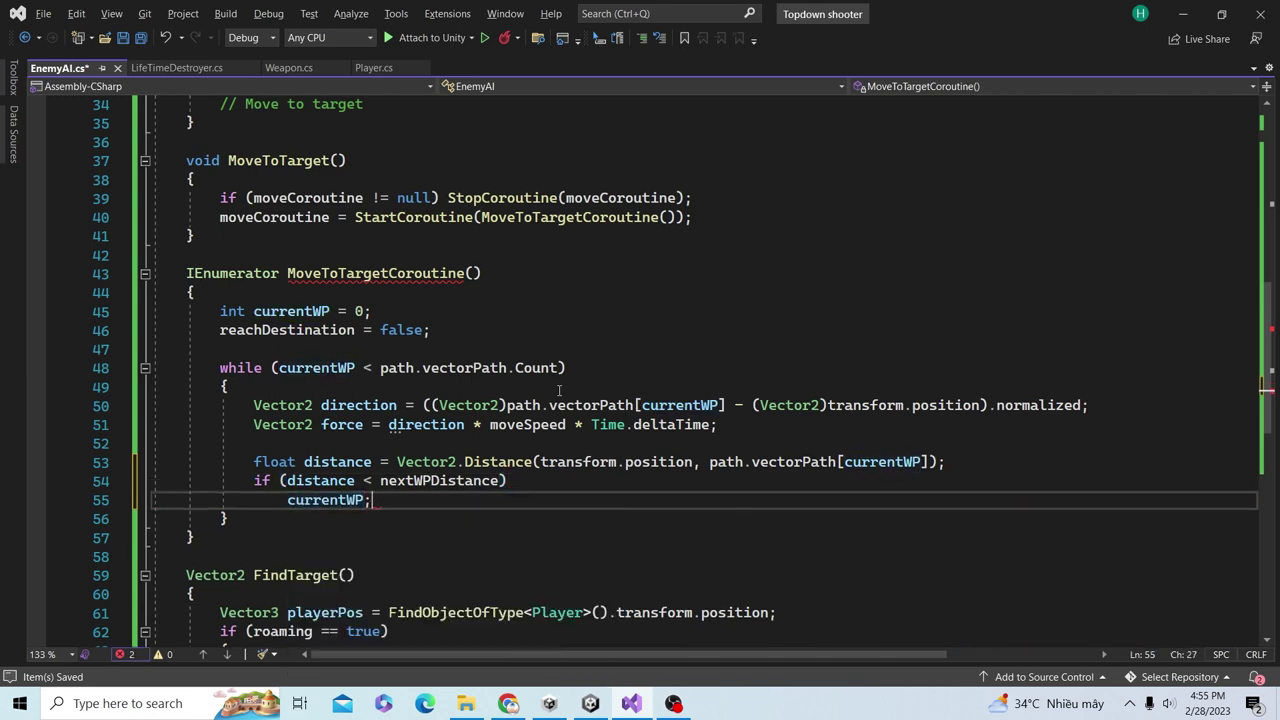
pyautogui.write('++;')
pyautogui.hotkey('ctrl', 's')
# - Add 'yield return new WaitForSeconds(2f);' at the end of the waypoint loop
pyautogui.scroll(-2, 540, 400)
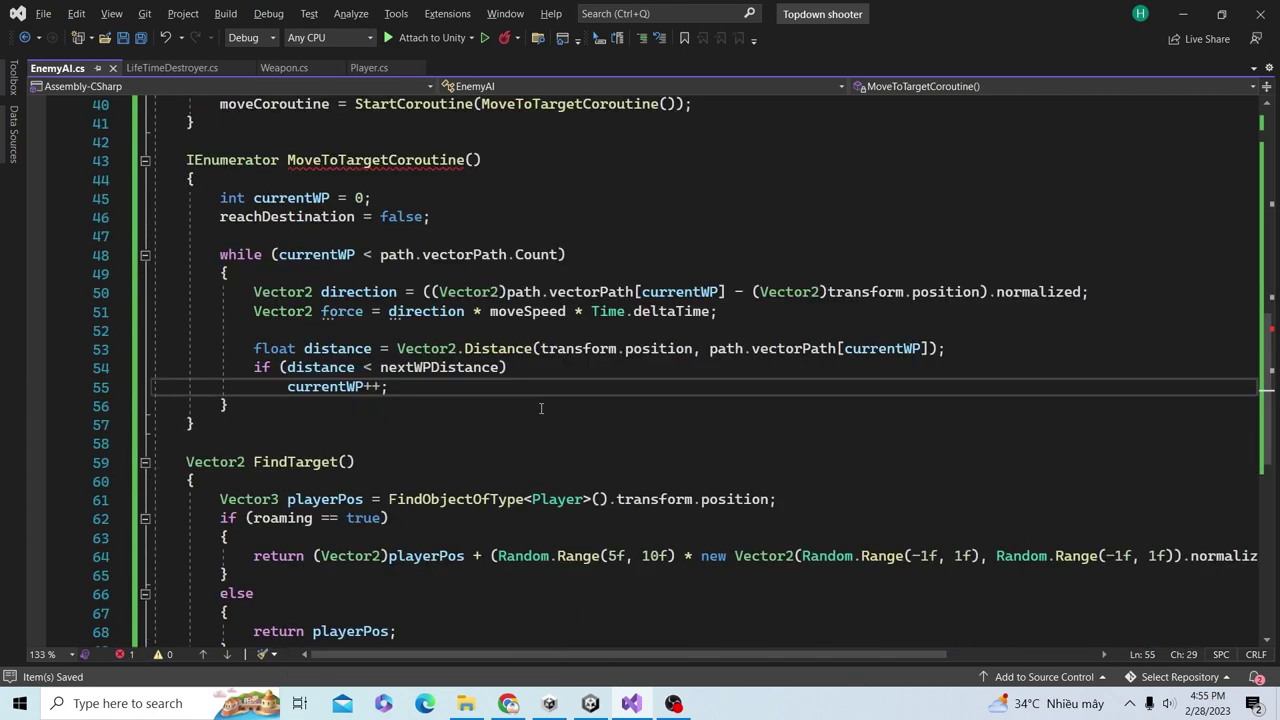
pyautogui.scroll(-1, 479, 316)
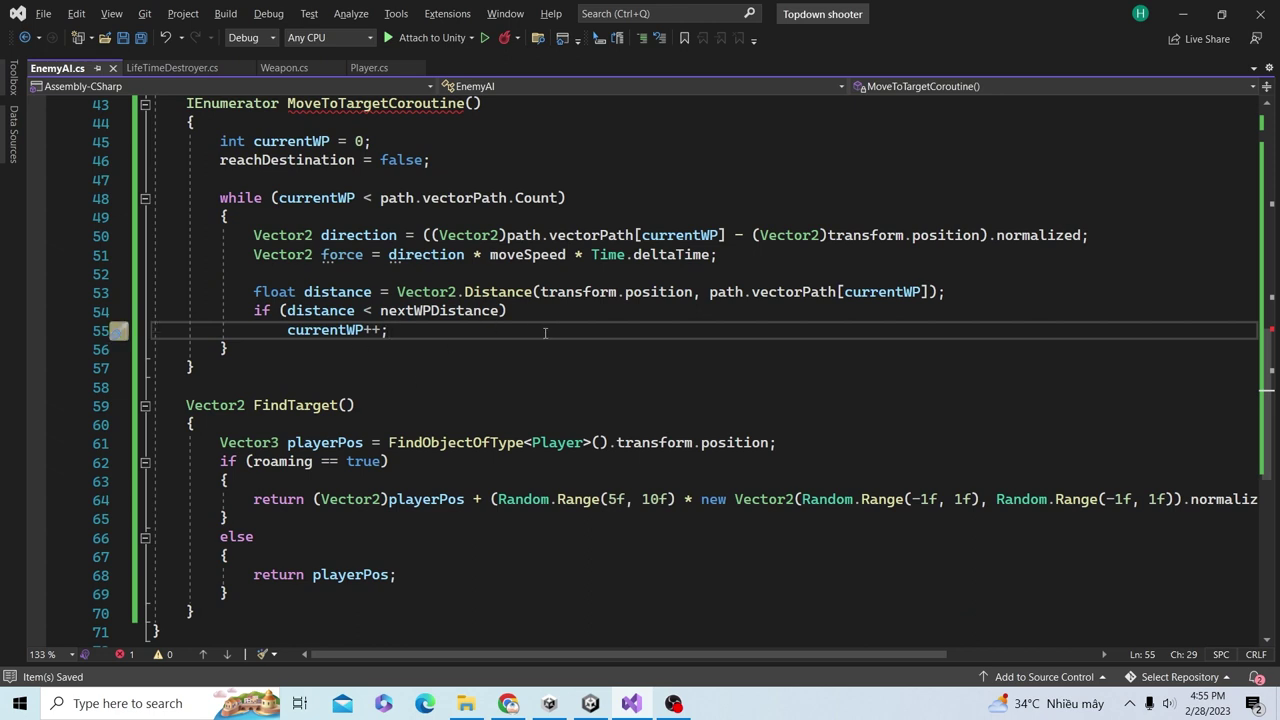
pyautogui.press('Return')
pyautogui.press('Return')
pyautogui.write('transform.position += (Vector3)force;')
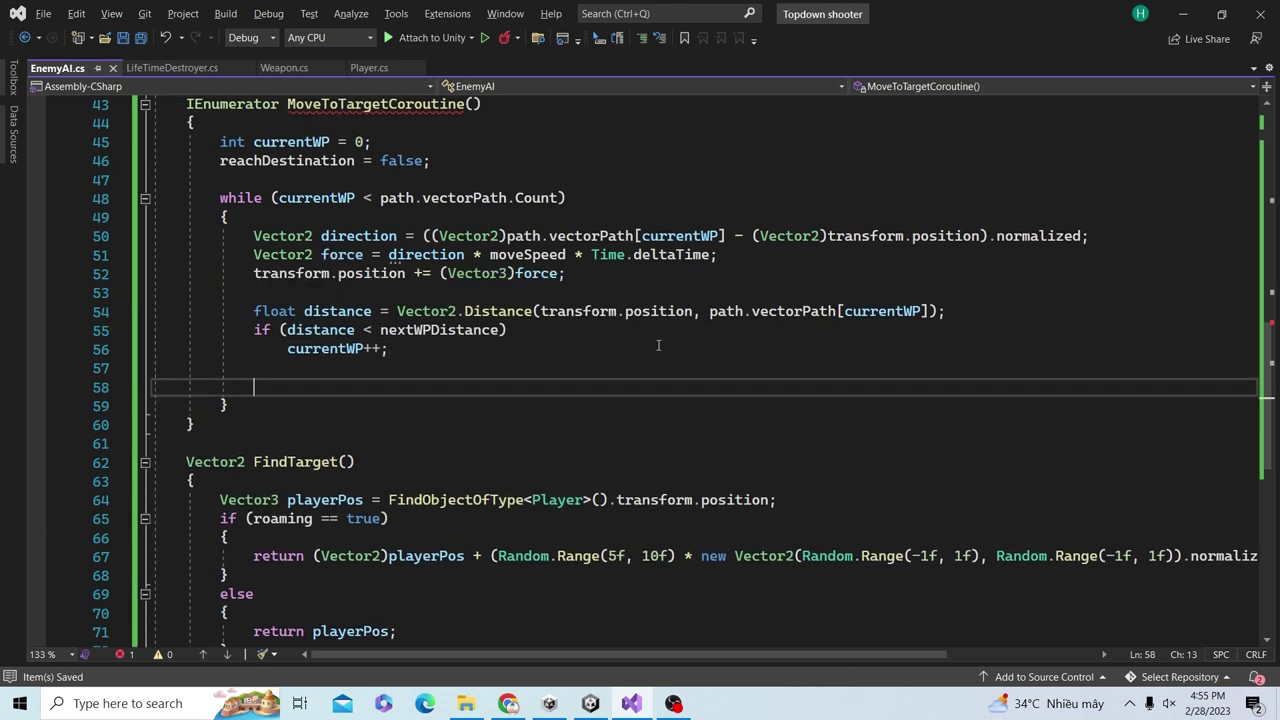
pyautogui.scroll(1, 658, 345)
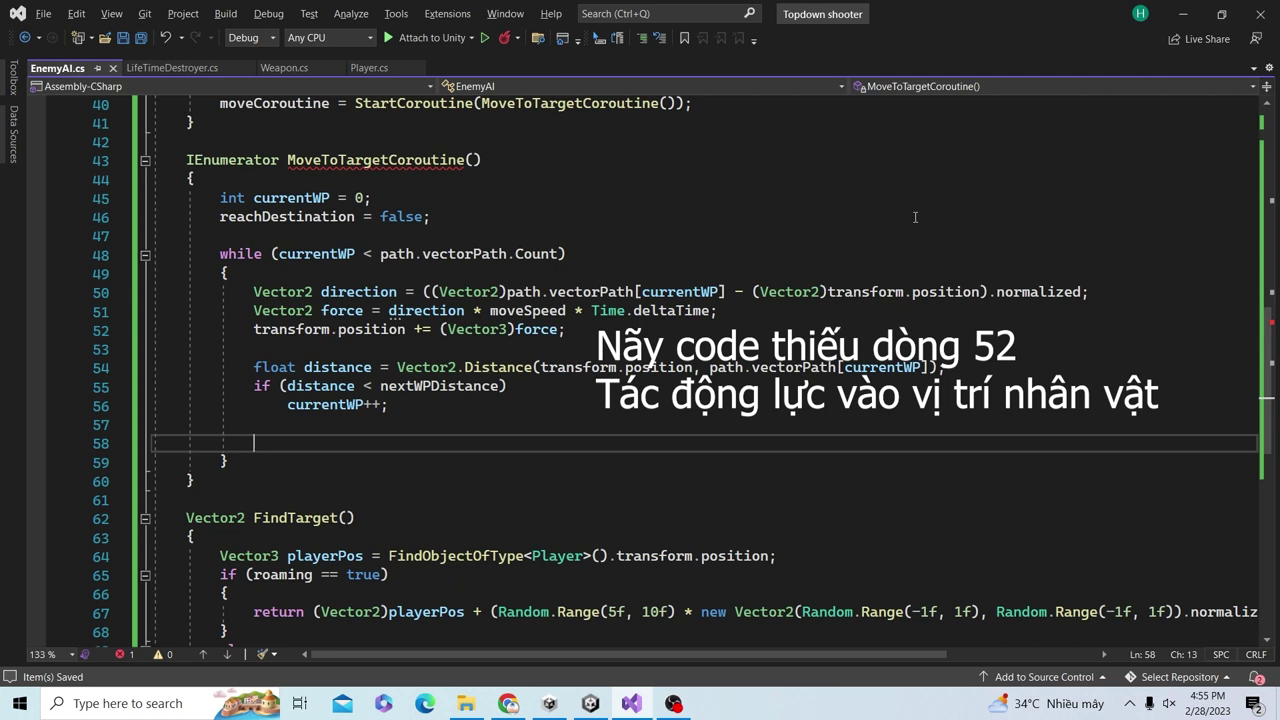
pyautogui.write('yie')
pyautogui.press('Tab')
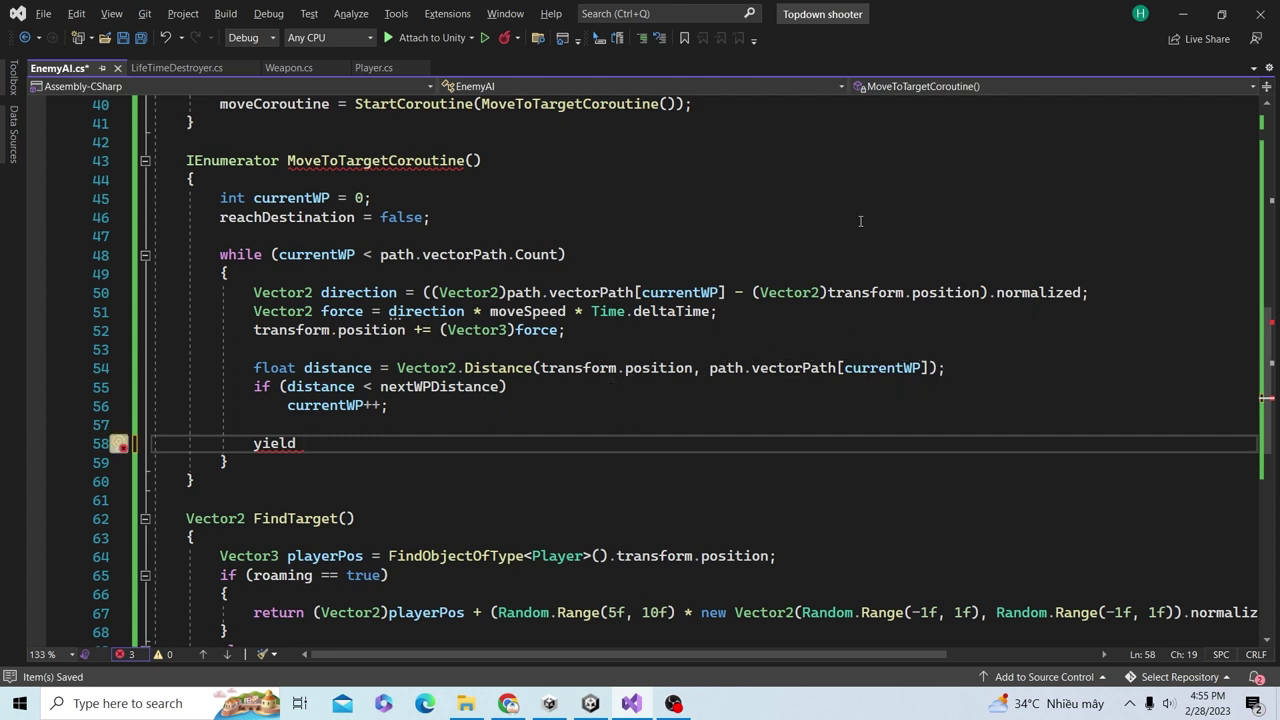
pyautogui.write('return ')
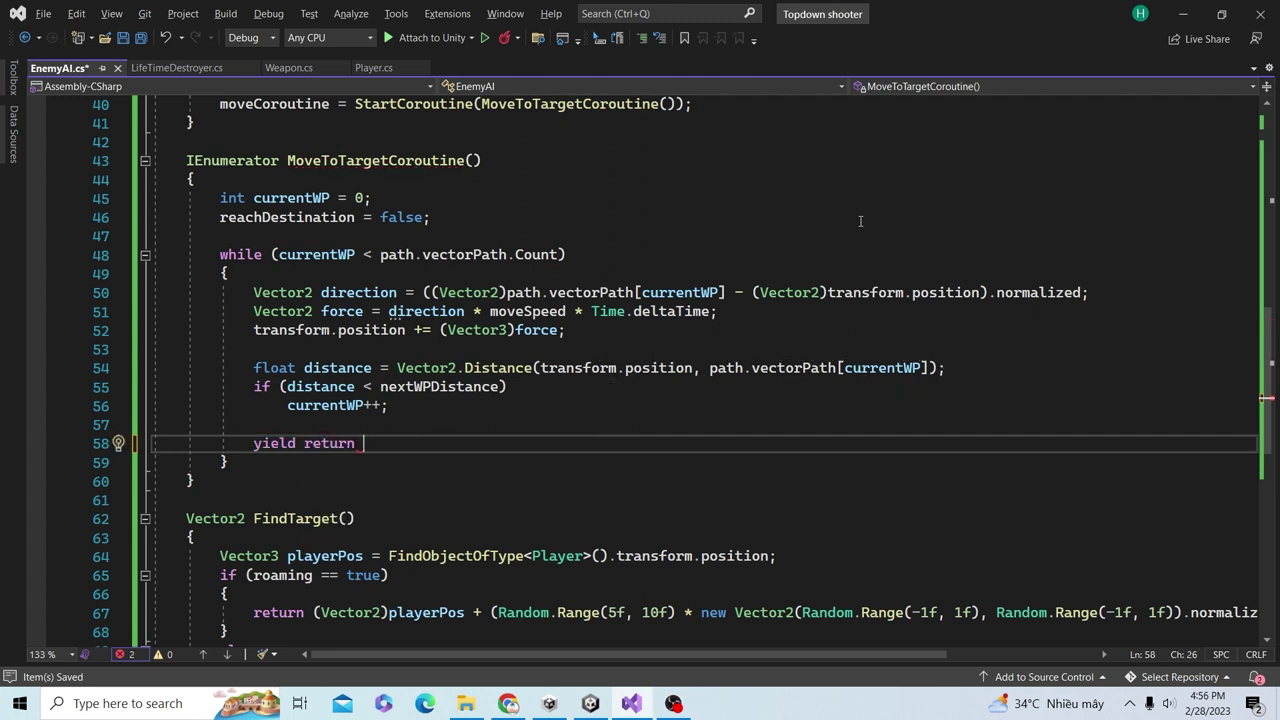
pyautogui.write('new ')
pyautogui.write('wait')
pyautogui.press('Down')
pyautogui.press('Tab')
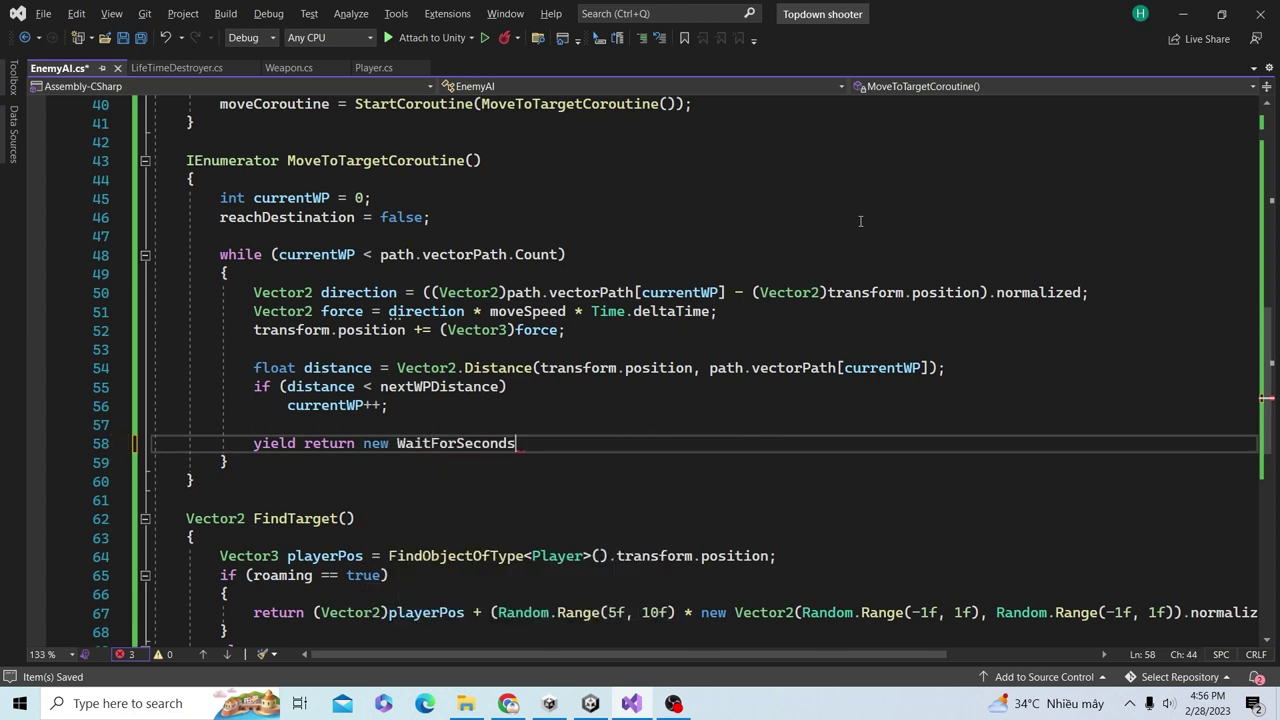
pyautogui.write(')(2f)')
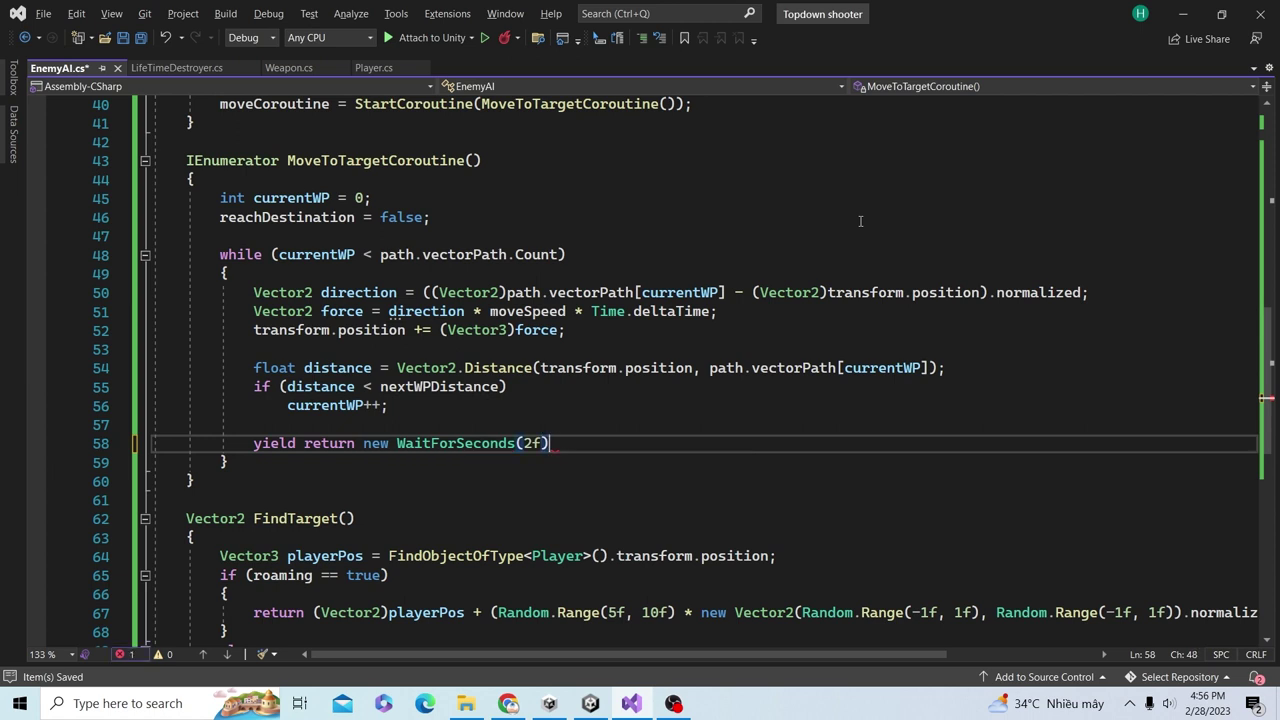
pyautogui.write(';')
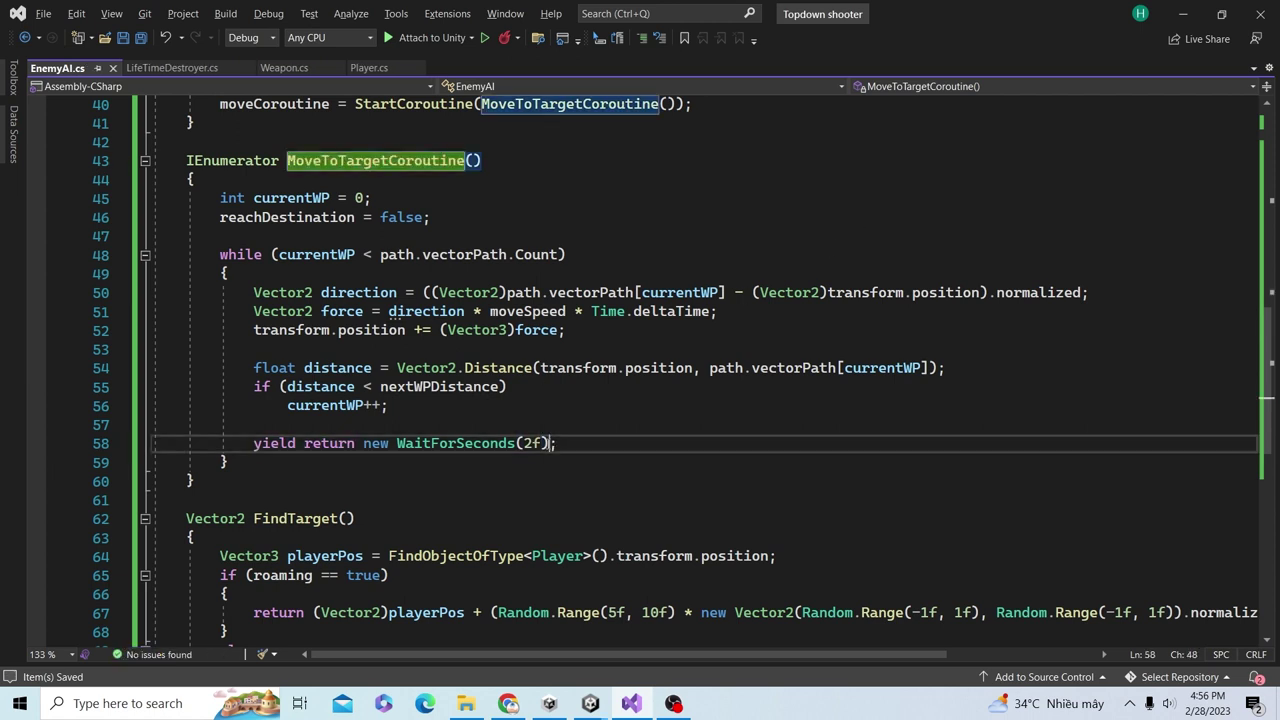
# - Replace the wait with 'yield return null;' and save the script
pyautogui.hotkey('shift', 'Left')
pyautogui.hotkey('shift', 'Left')
pyautogui.hotkey('shift', 'Left')
pyautogui.hotkey('shift', 'Left')
pyautogui.hotkey('shift', 'Left')
pyautogui.hotkey('shift', 'Left')
pyautogui.hotkey('shift', 'Left')
pyautogui.hotkey('shift', 'Left')
pyautogui.hotkey('shift', 'Left')
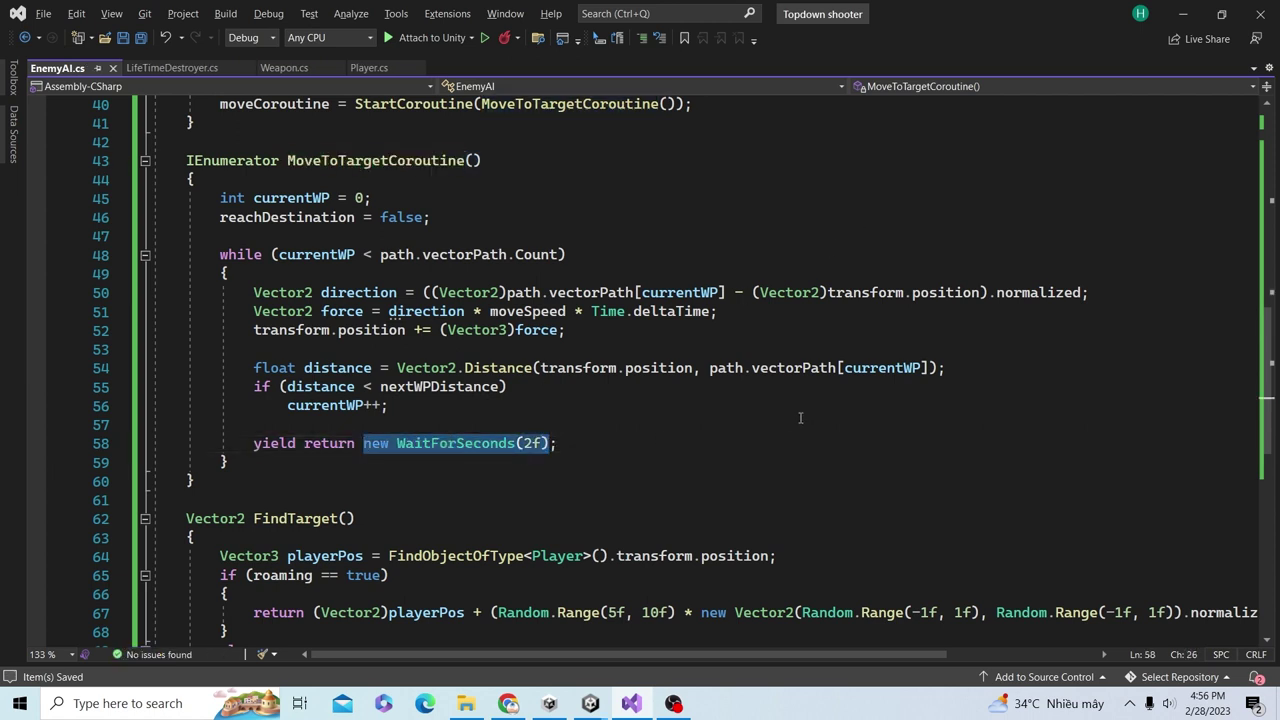
pyautogui.write('nul')
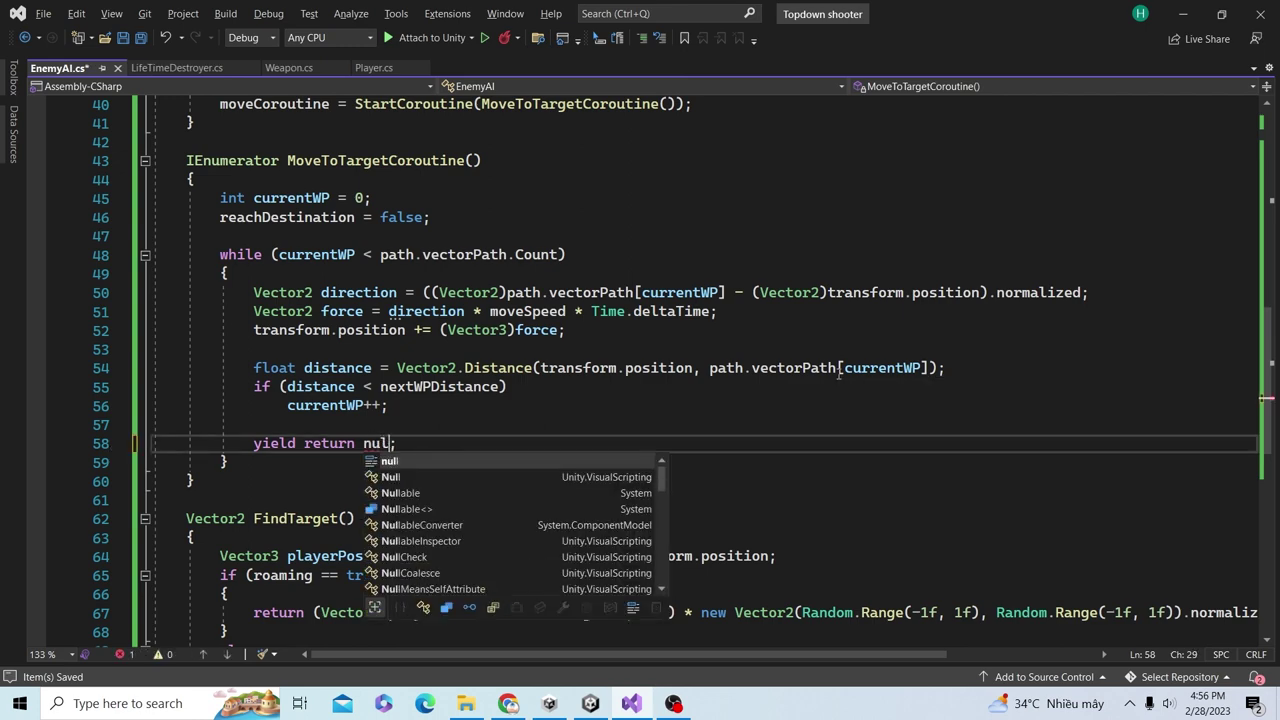
pyautogui.write('l')
pyautogui.hotkey('ctrl', 's')
pyautogui.scroll(-1, 563, 360)
pyautogui.click(563, 362)
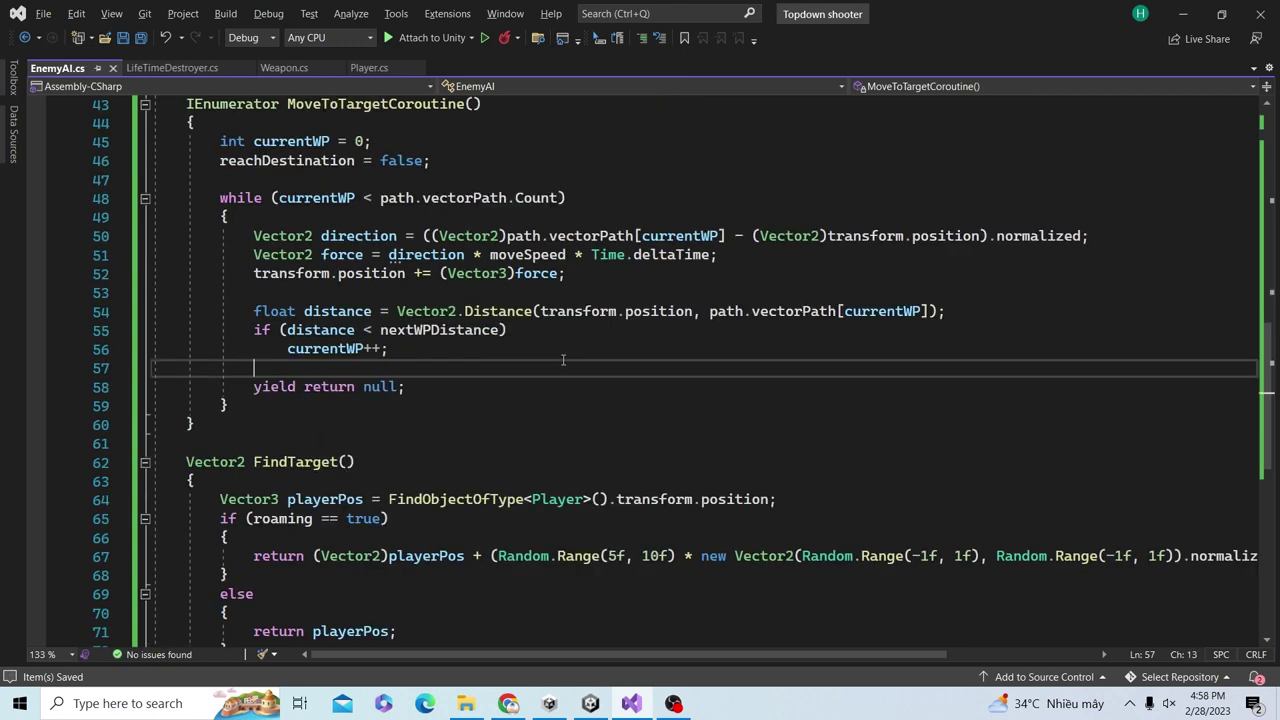
# - Insert a 'MoveToTarget();' call under the // Move to target comment and save
pyautogui.scroll(2, 563, 360)
pyautogui.scroll(3, 563, 360)
pyautogui.scroll(1, 563, 360)
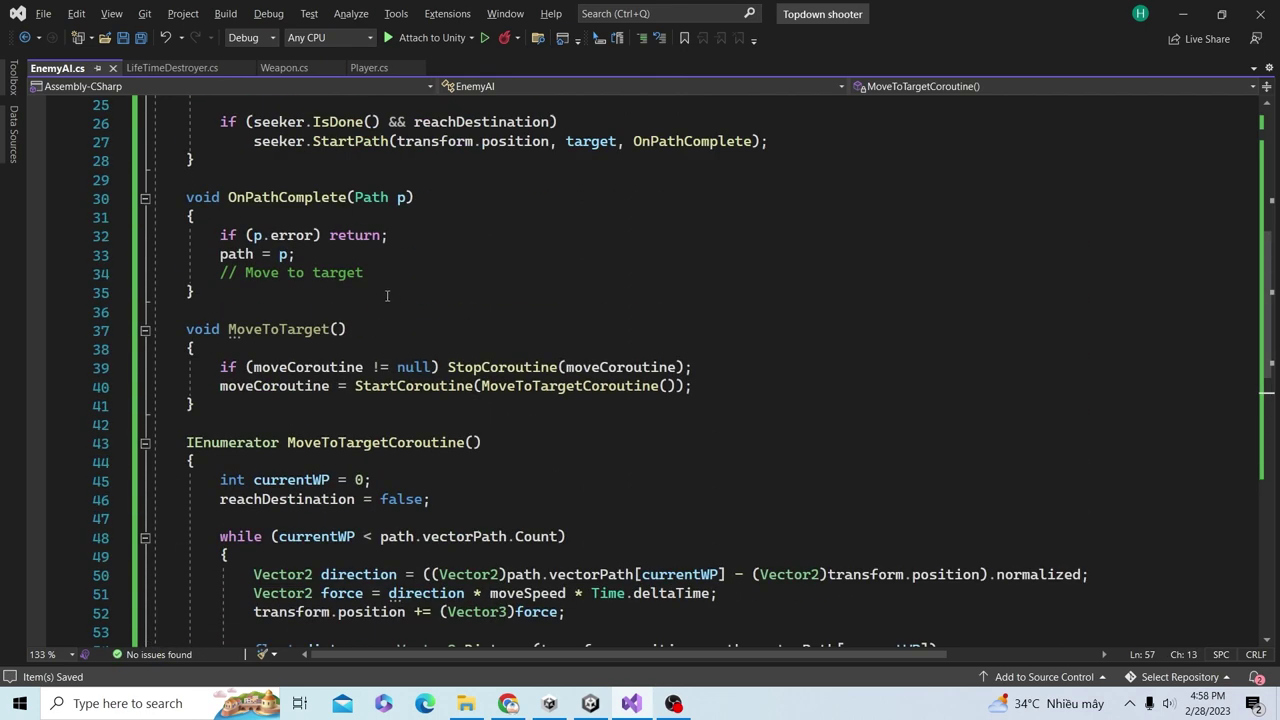
pyautogui.click(378, 274)
pyautogui.press('Return')
pyautogui.write('M')
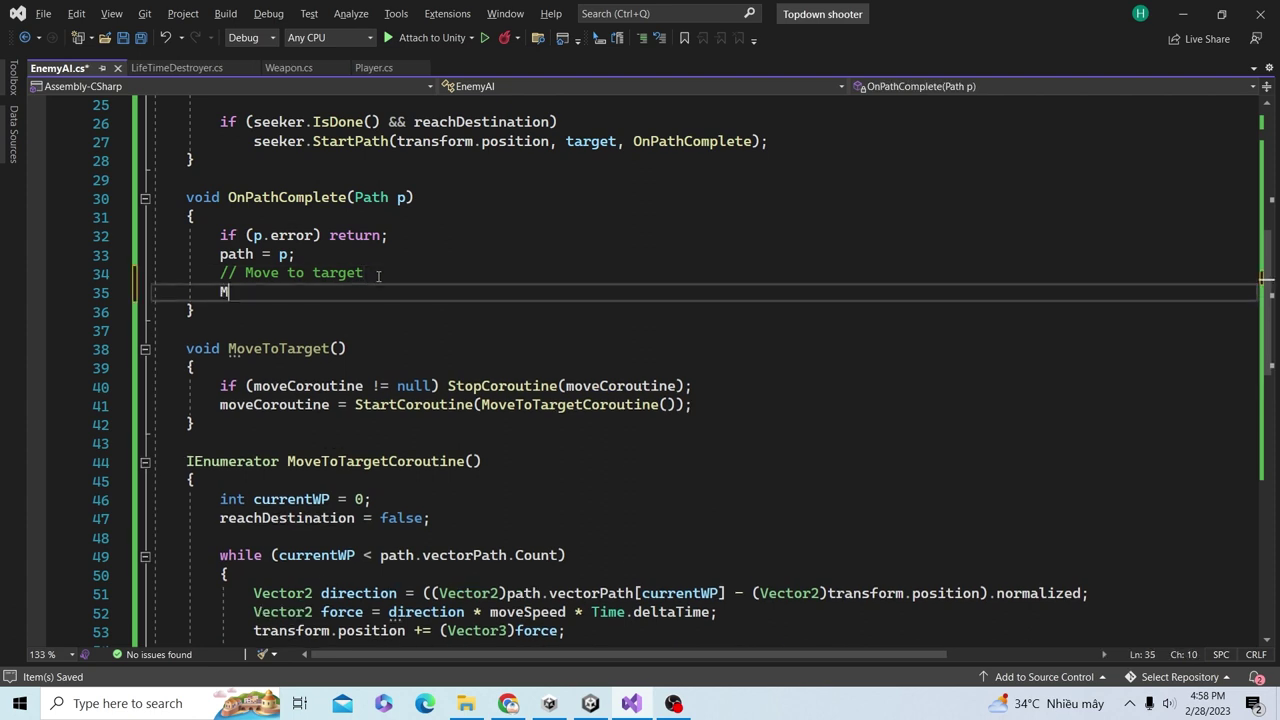
pyautogui.write('oveToTarget()')
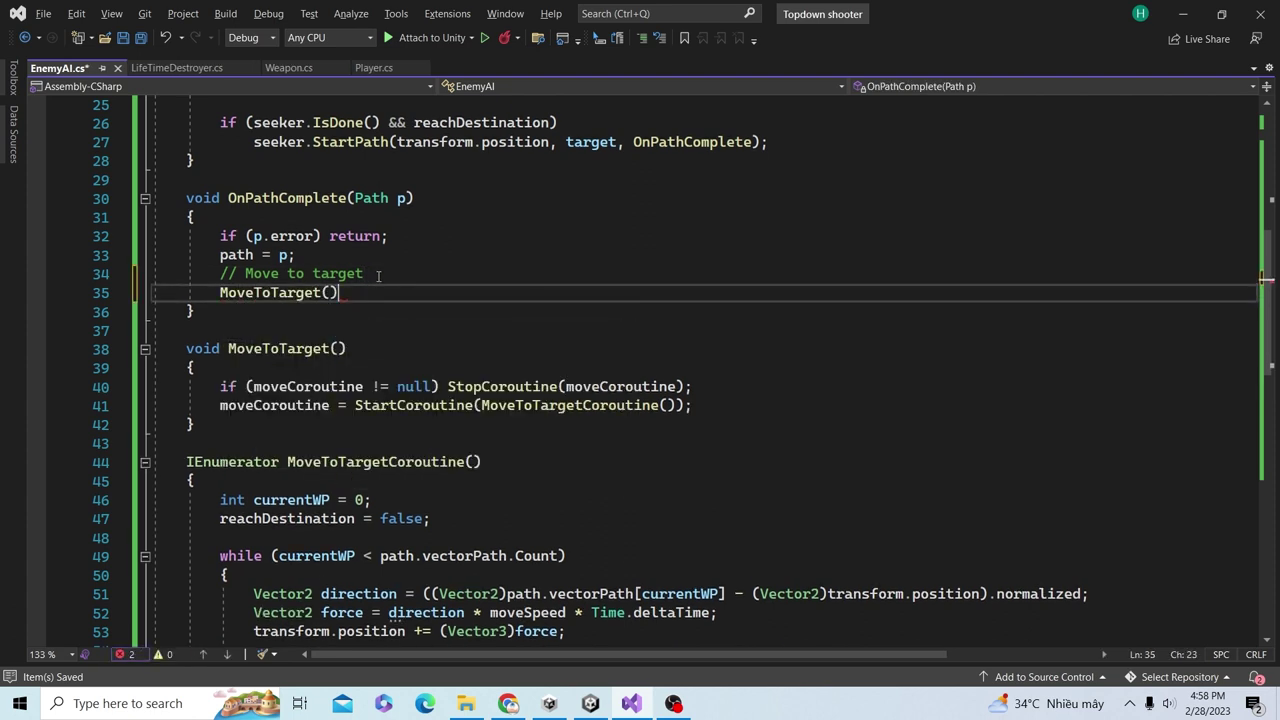
pyautogui.write(';')
pyautogui.hotkey('ctrl', 's')
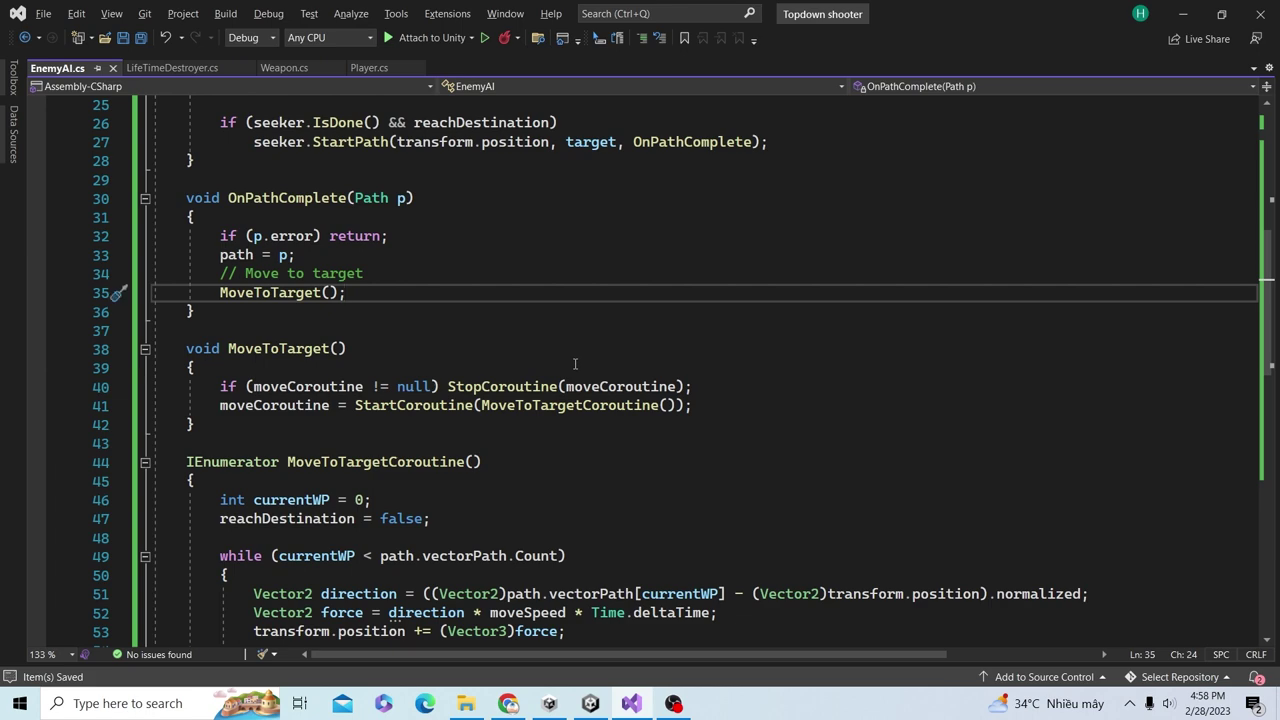
pyautogui.scroll(3, 575, 364)
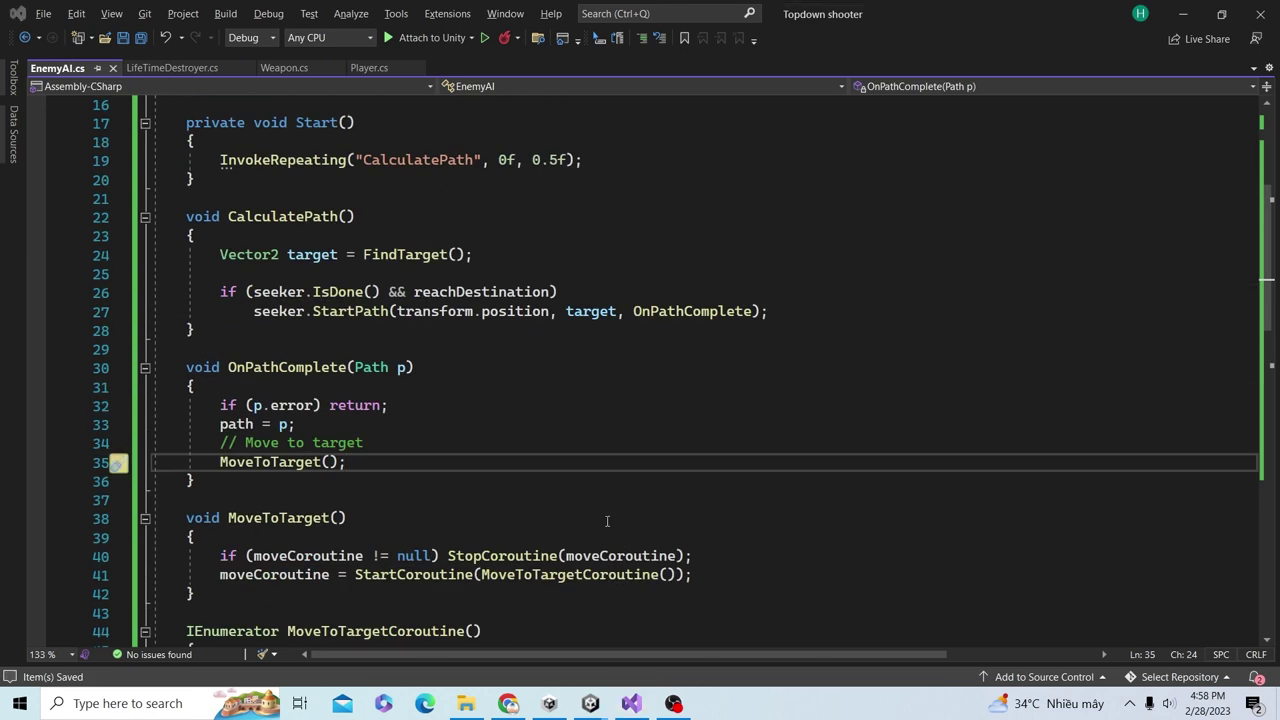
# - In Unity's Inspector, set Enemy_01's Next WP Distance to 0.3
pyautogui.click(590, 703)
pyautogui.click(120, 194)
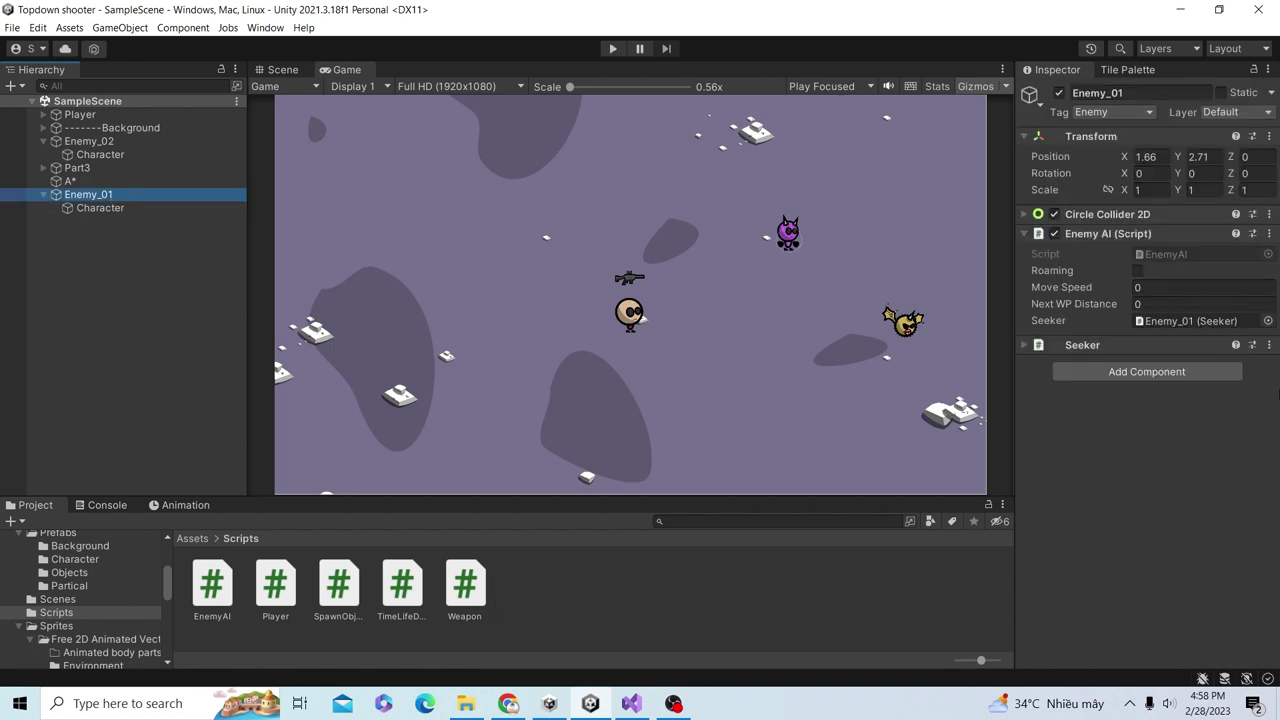
pyautogui.click(1149, 286)
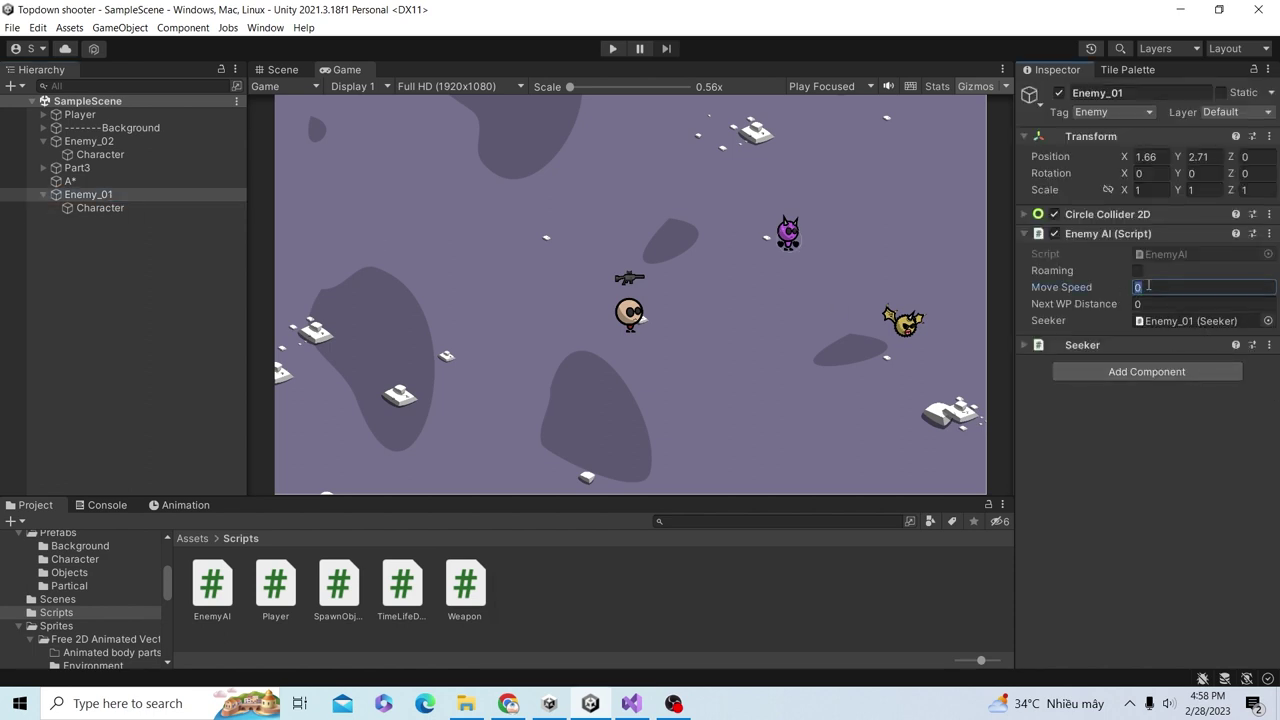
pyautogui.write('3')
pyautogui.click(1150, 303)
pyautogui.write('.3')
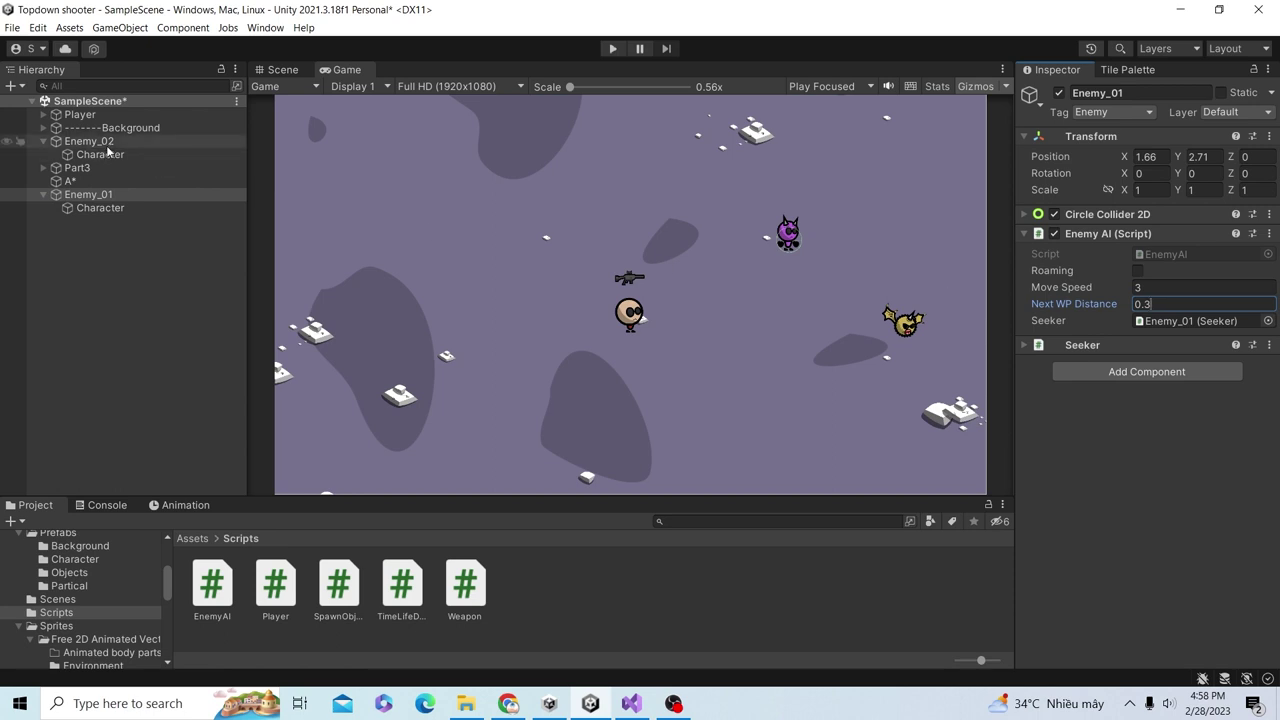
# - Set Enemy_02's Next WP Distance to 0.3, then briefly run Play mode and stop it
pyautogui.click(103, 143)
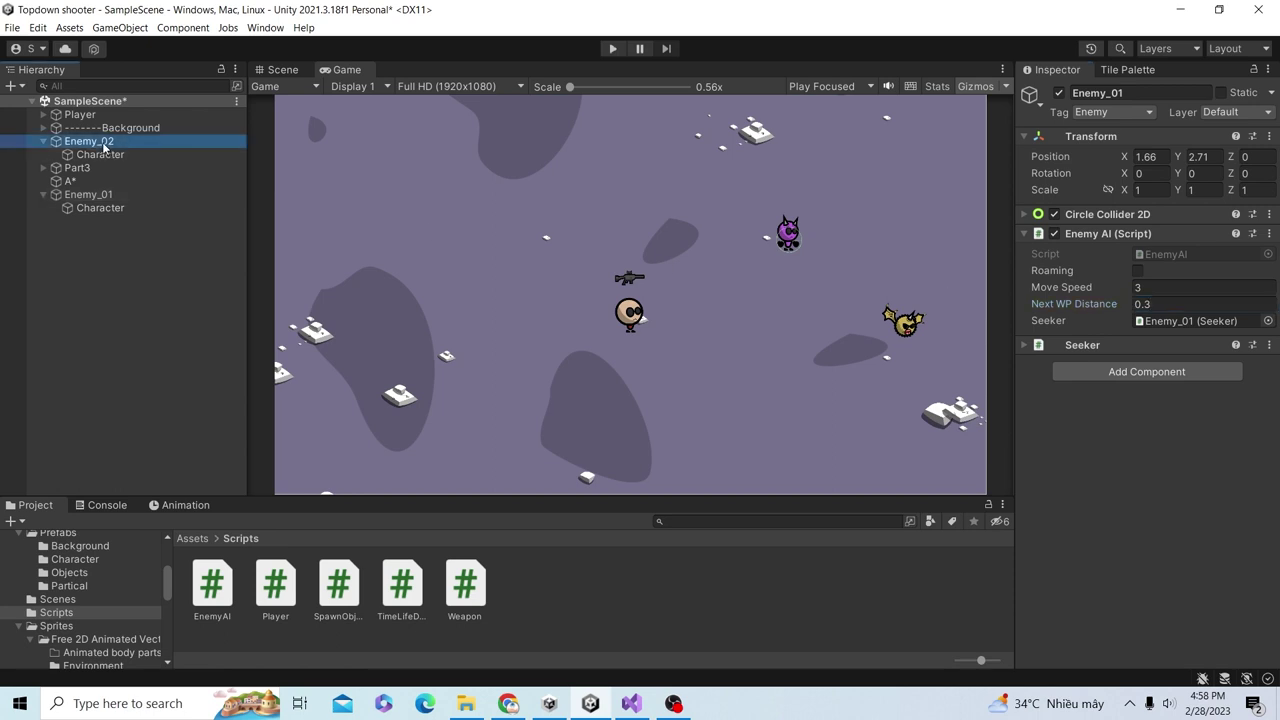
pyautogui.click(1138, 287)
pyautogui.write('3')
pyautogui.click(1144, 302)
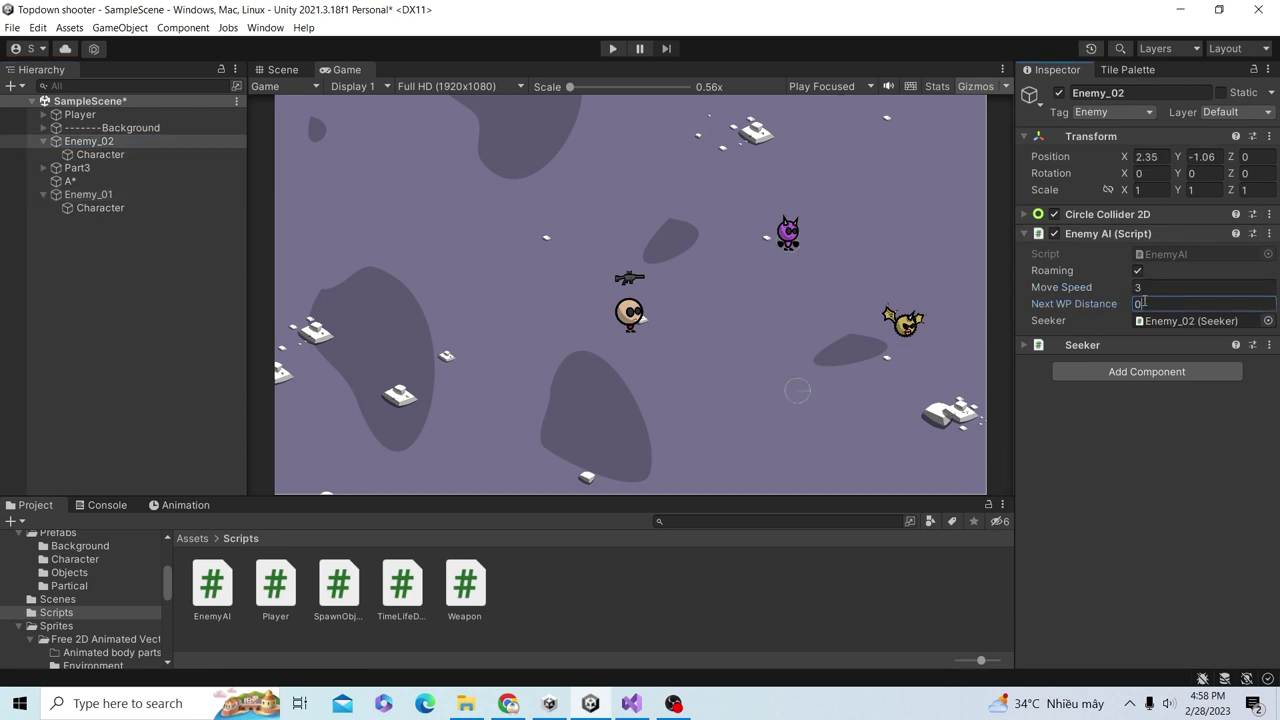
pyautogui.write('.3')
pyautogui.click(613, 49)
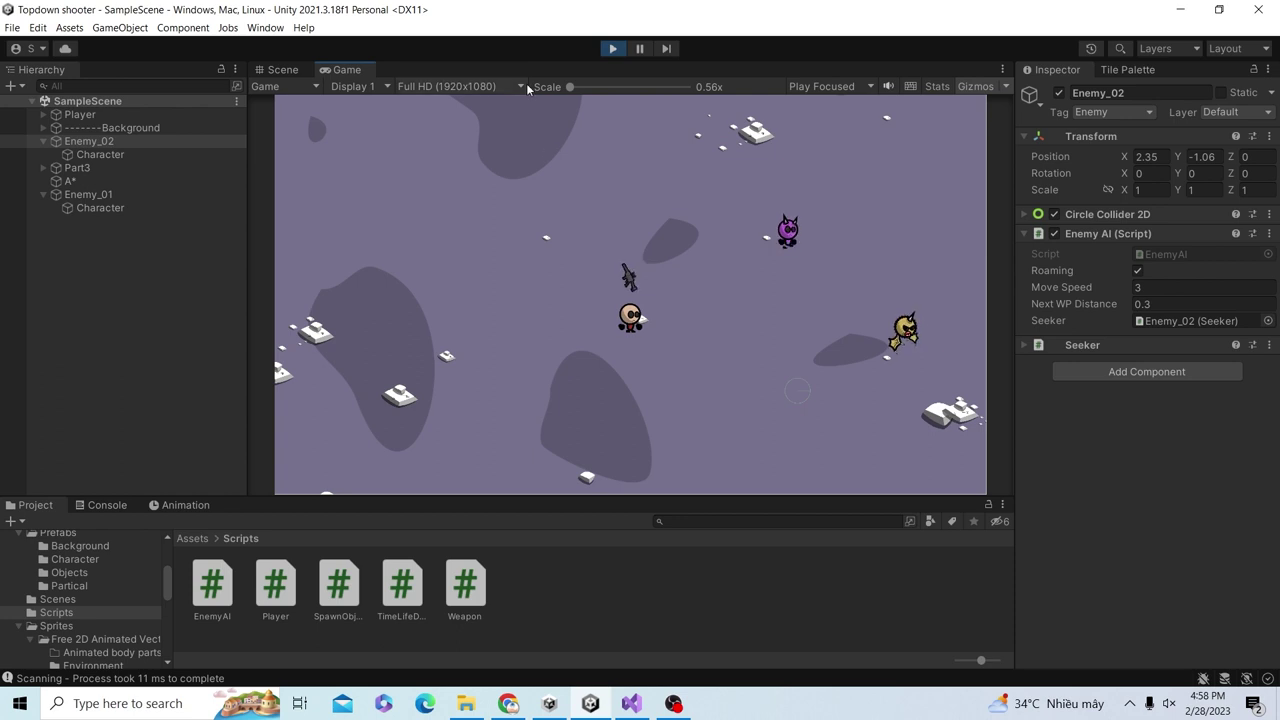
pyautogui.click(613, 49)
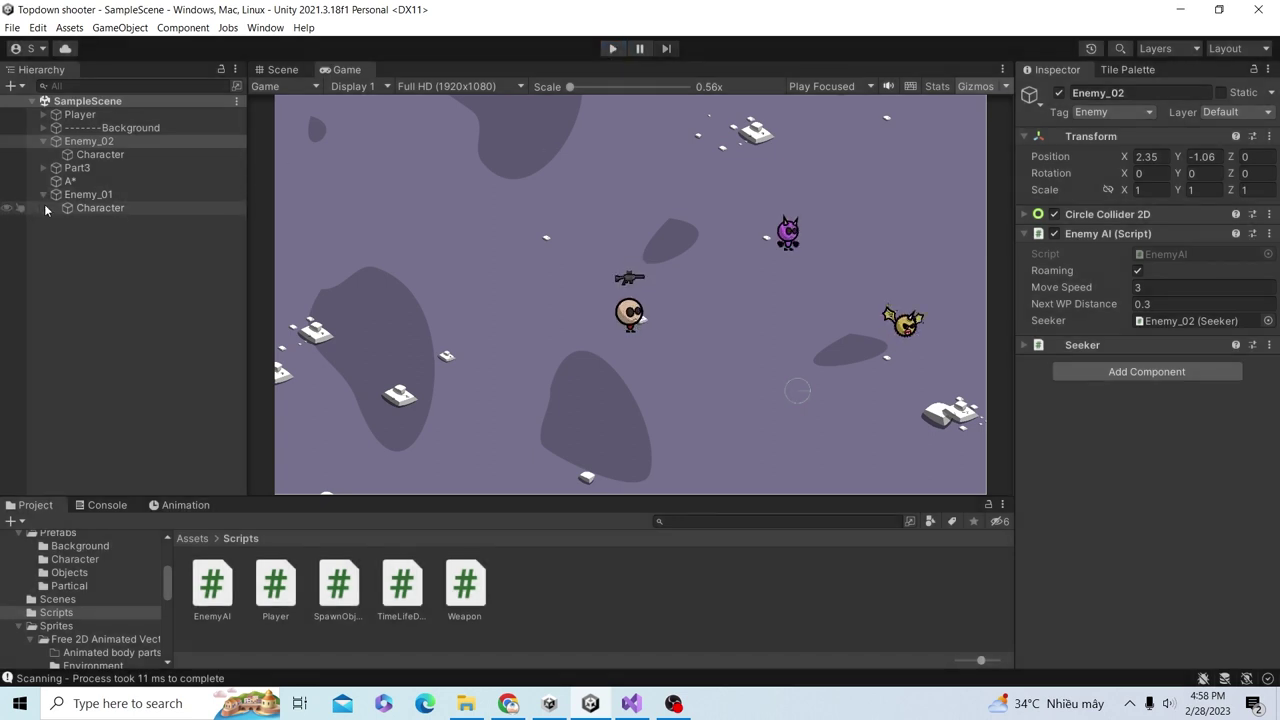
pyautogui.click(80, 196)
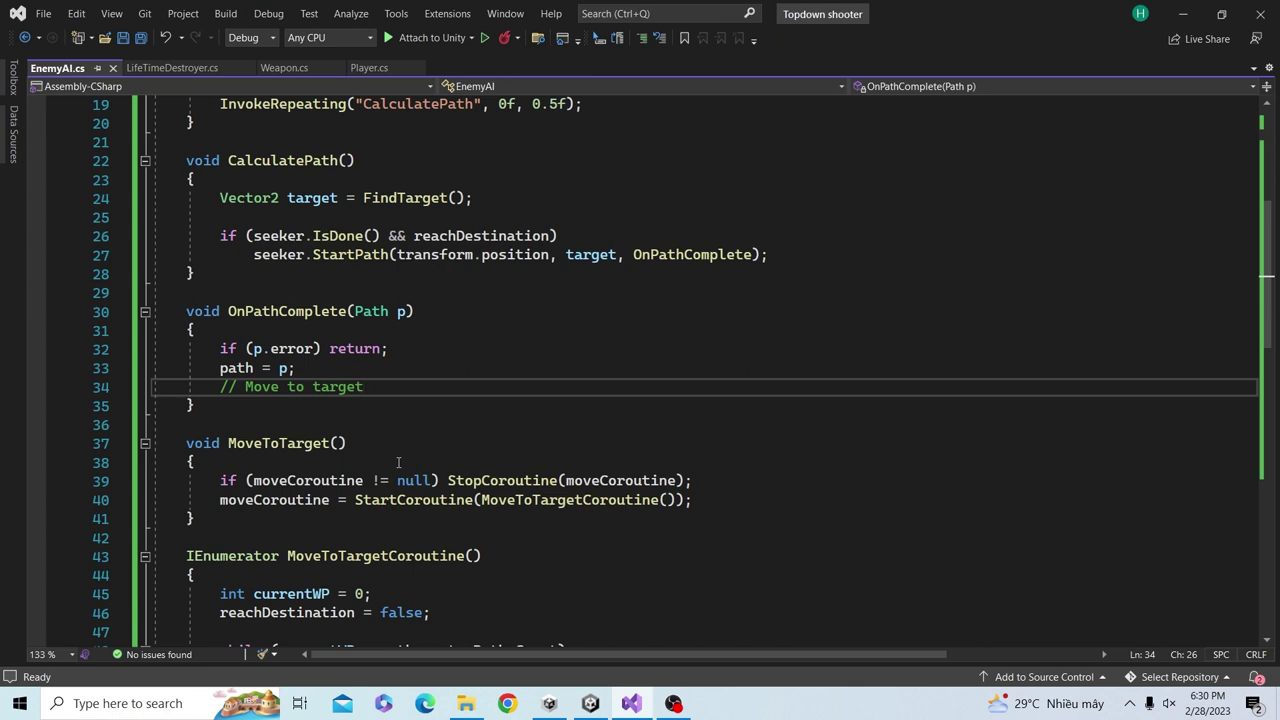
# - Call MoveToTarget() on a new line under the '// Move to target' comment and save
pyautogui.press('Return')
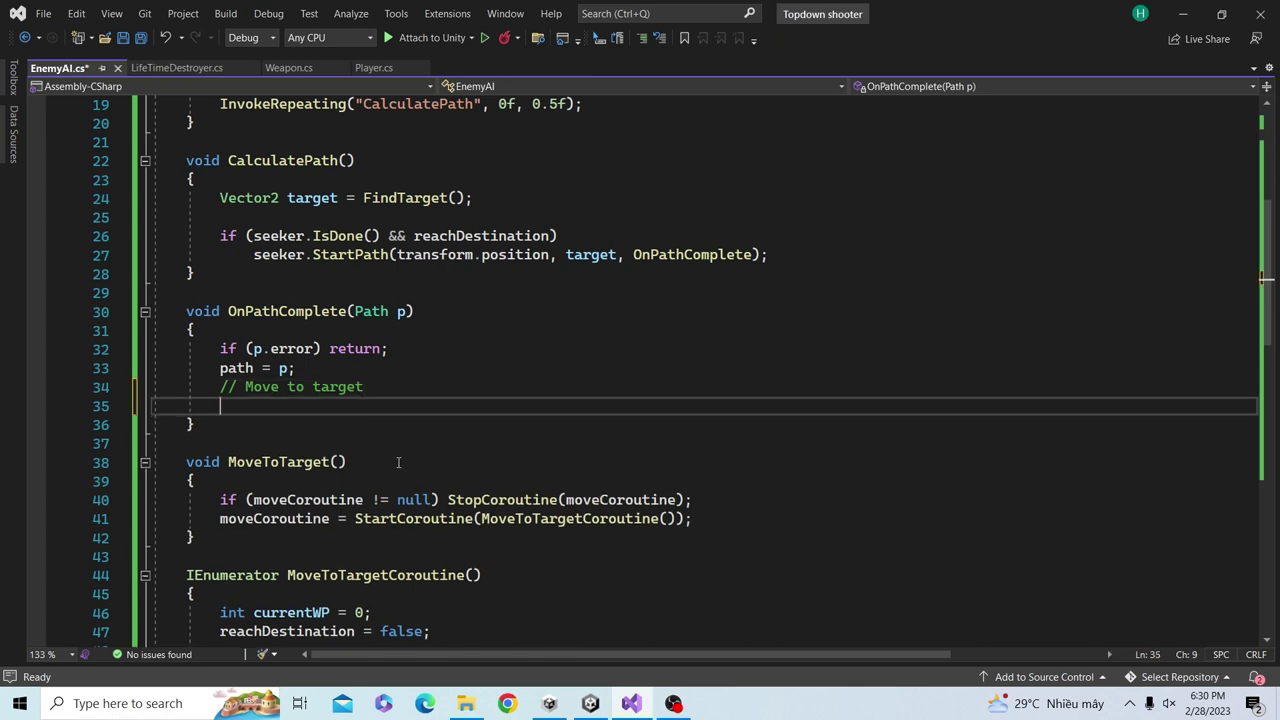
pyautogui.write('Move')
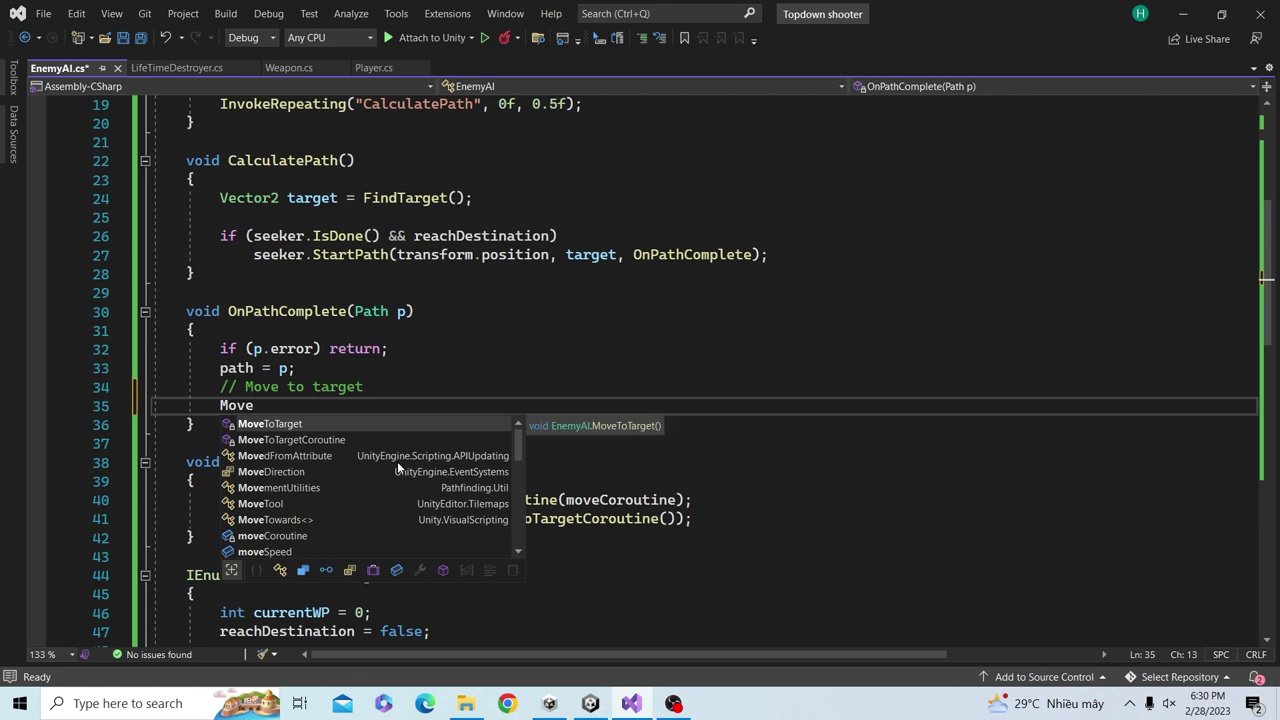
pyautogui.write('ToTarget();')
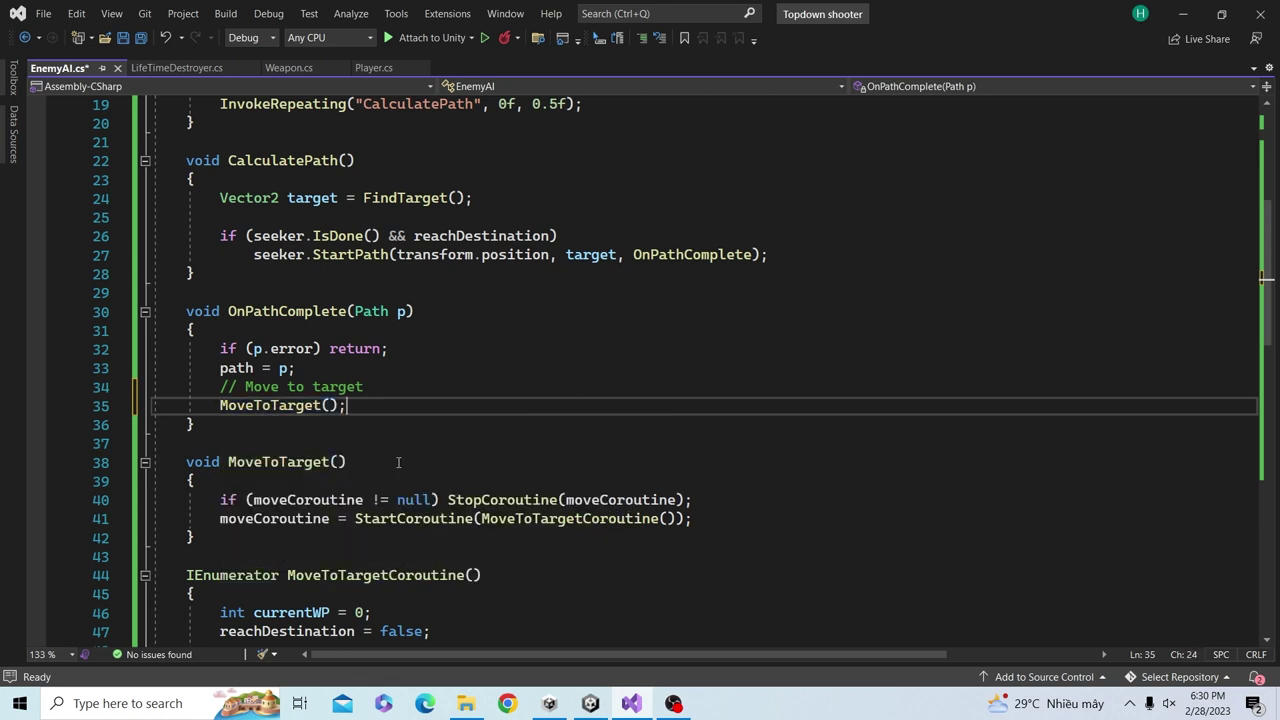
pyautogui.hotkey('ctrl', 's')
# - Add reachDestination = true; in Start() right after the InvokeRepeating call
pyautogui.scroll(1, 398, 462)
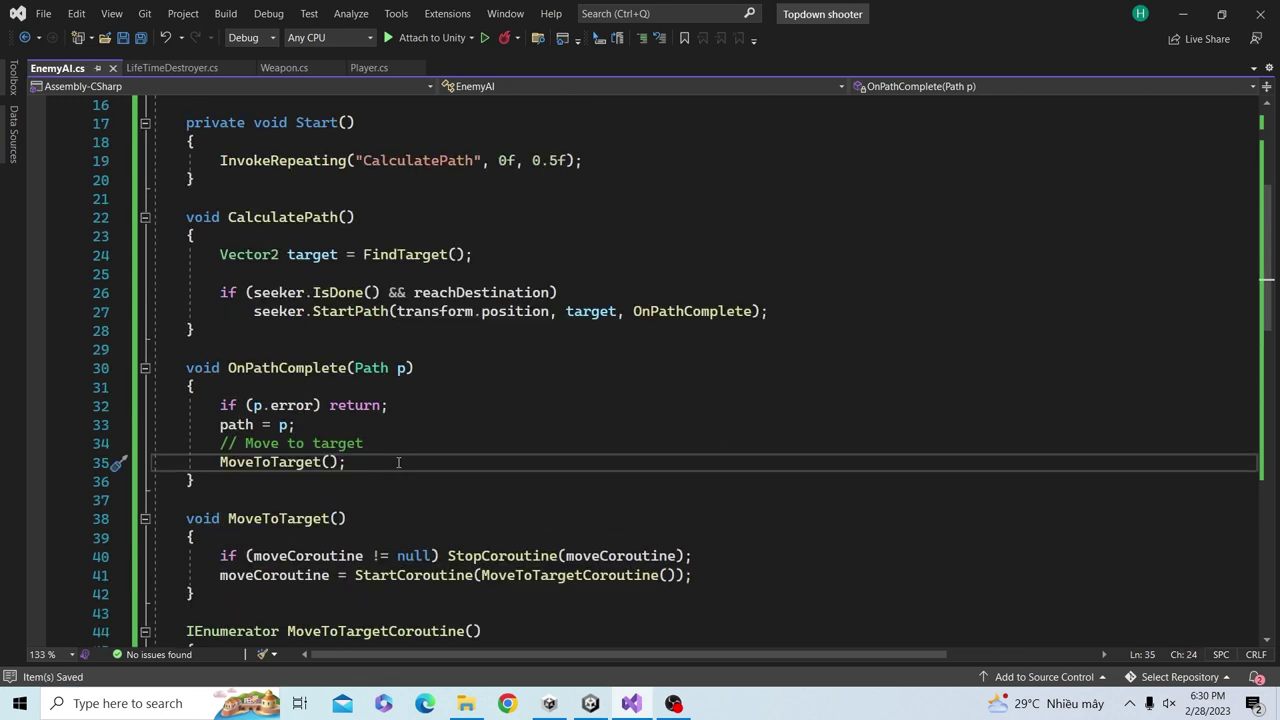
pyautogui.scroll(2, 398, 462)
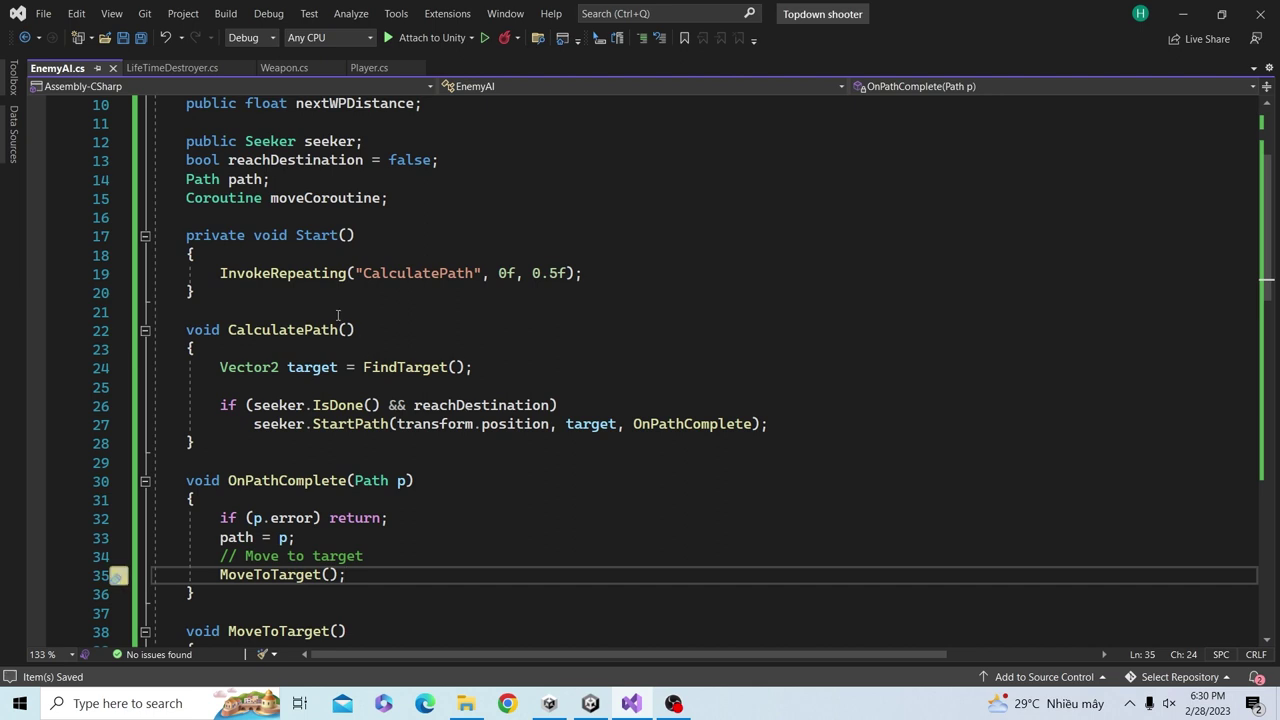
pyautogui.doubleClick(511, 405)
pyautogui.hotkey('ctrl', 'c')
pyautogui.click(670, 272)
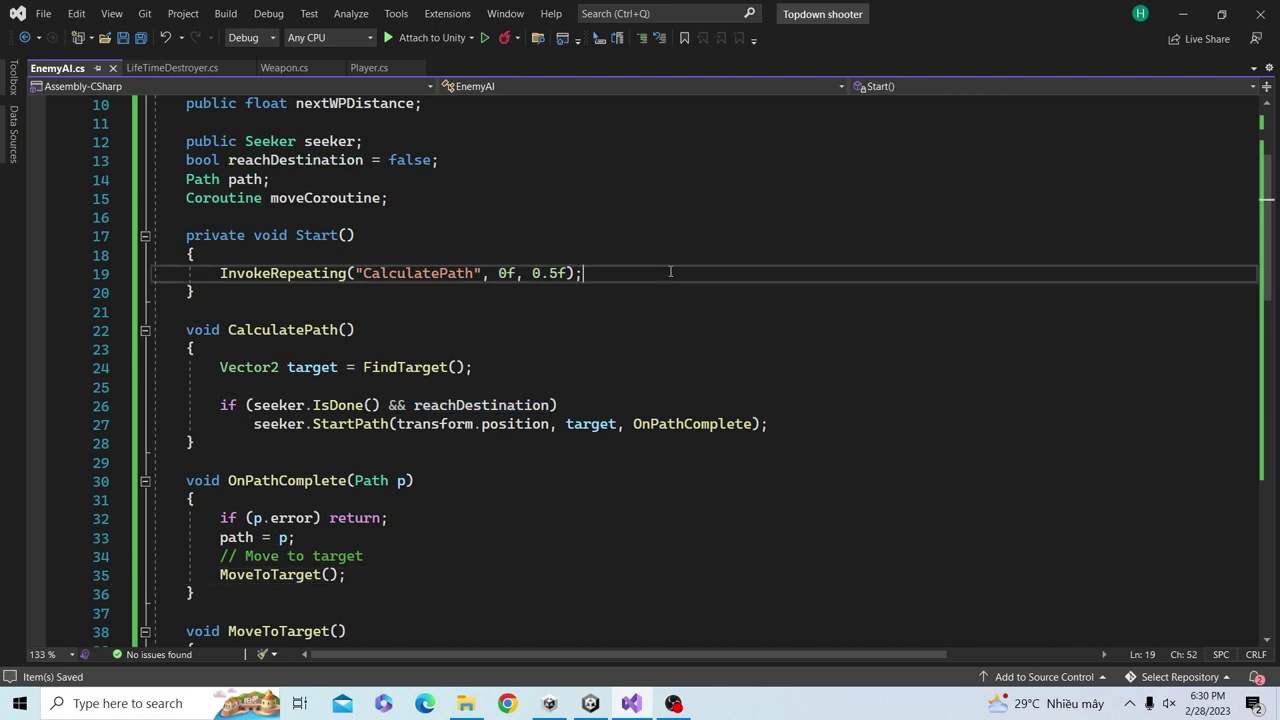
pyautogui.press('Return')
pyautogui.hotkey('ctrl', 'v')
pyautogui.write('alse;')
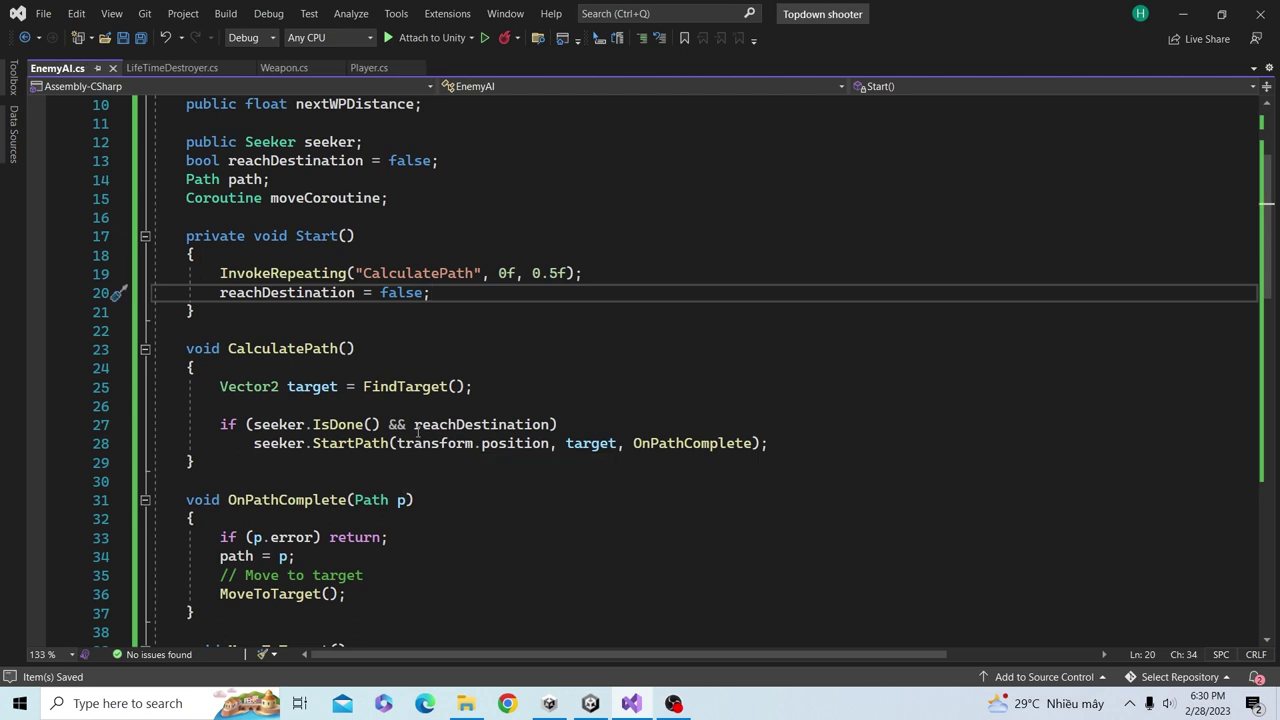
pyautogui.click(407, 305)
pyautogui.doubleClick(398, 292)
pyautogui.write('tr')
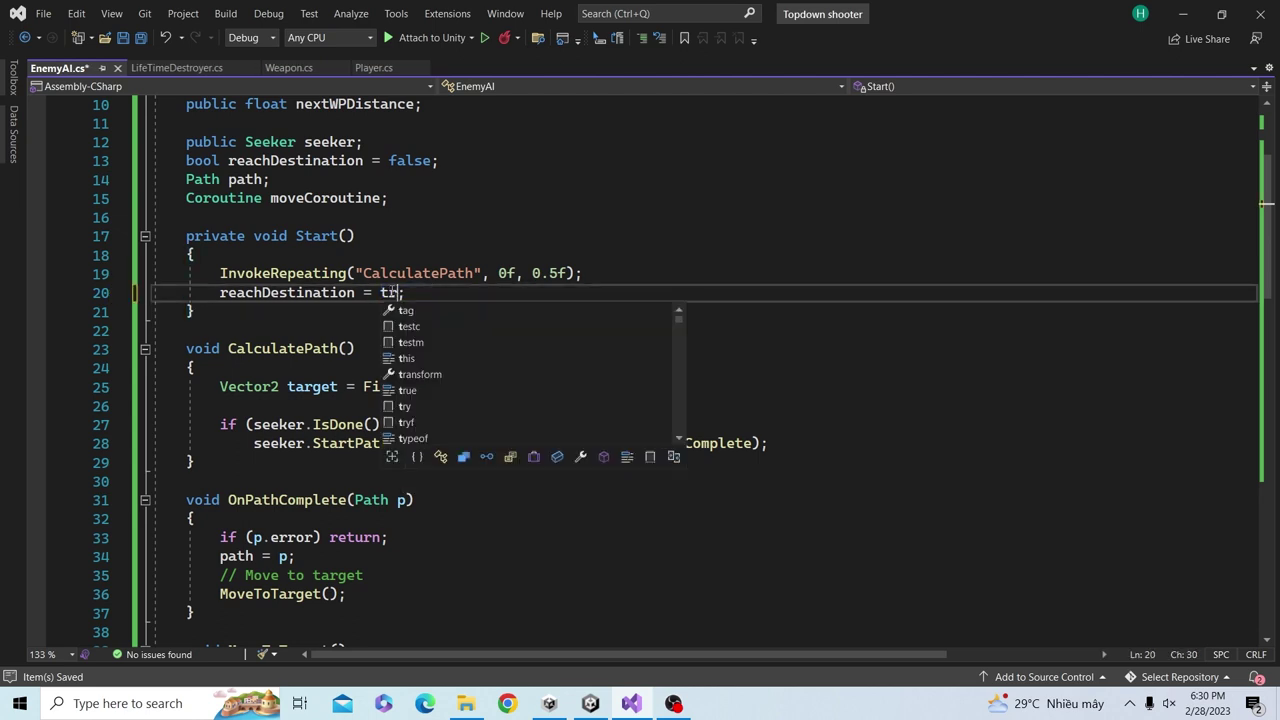
pyautogui.write('ue')
pyautogui.scroll(2, 393, 291)
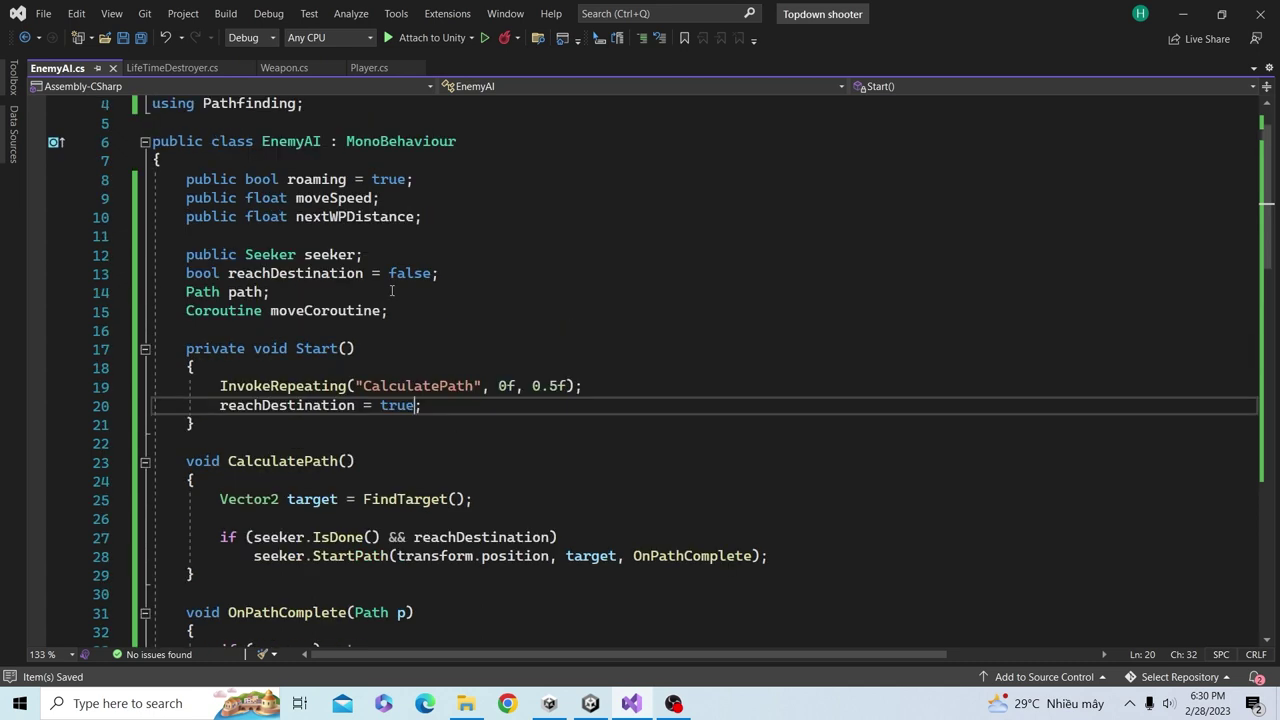
pyautogui.click(466, 273)
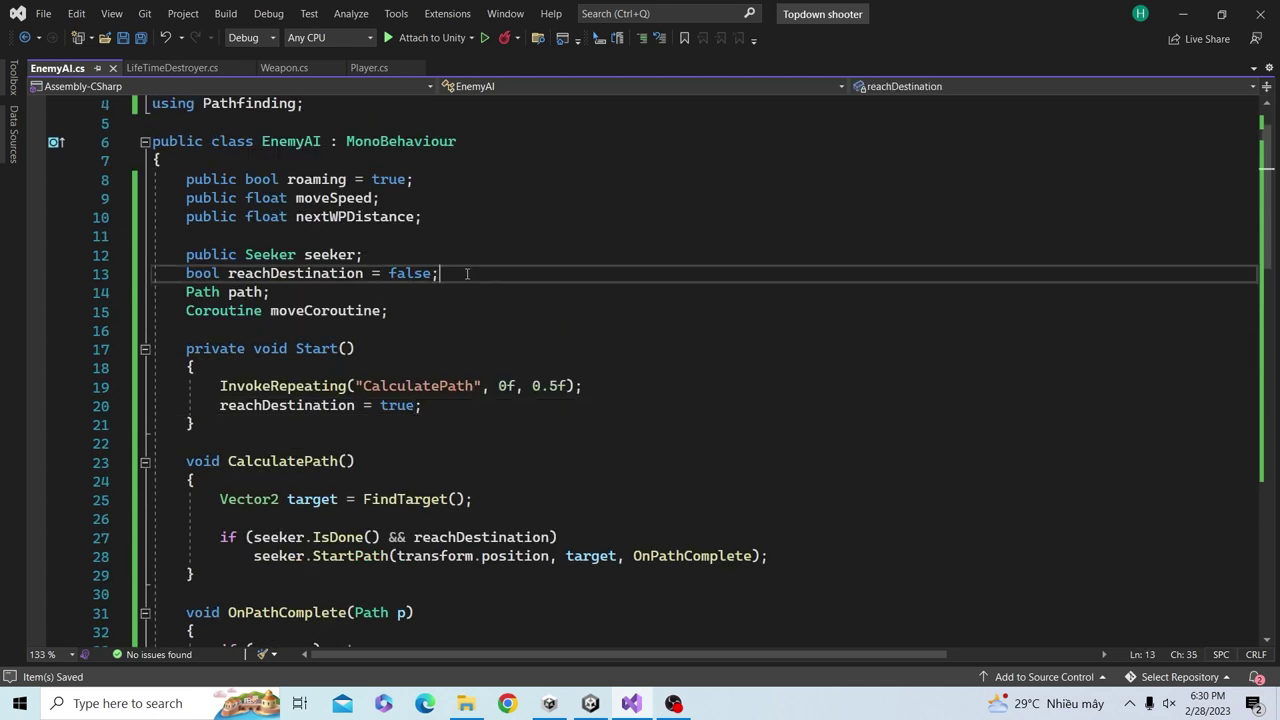
# - Declare a public bool updateContinuesPath field and save EnemyAI.cs
pyautogui.hotkey('ctrl', 'Return')
pyautogui.write('public ')
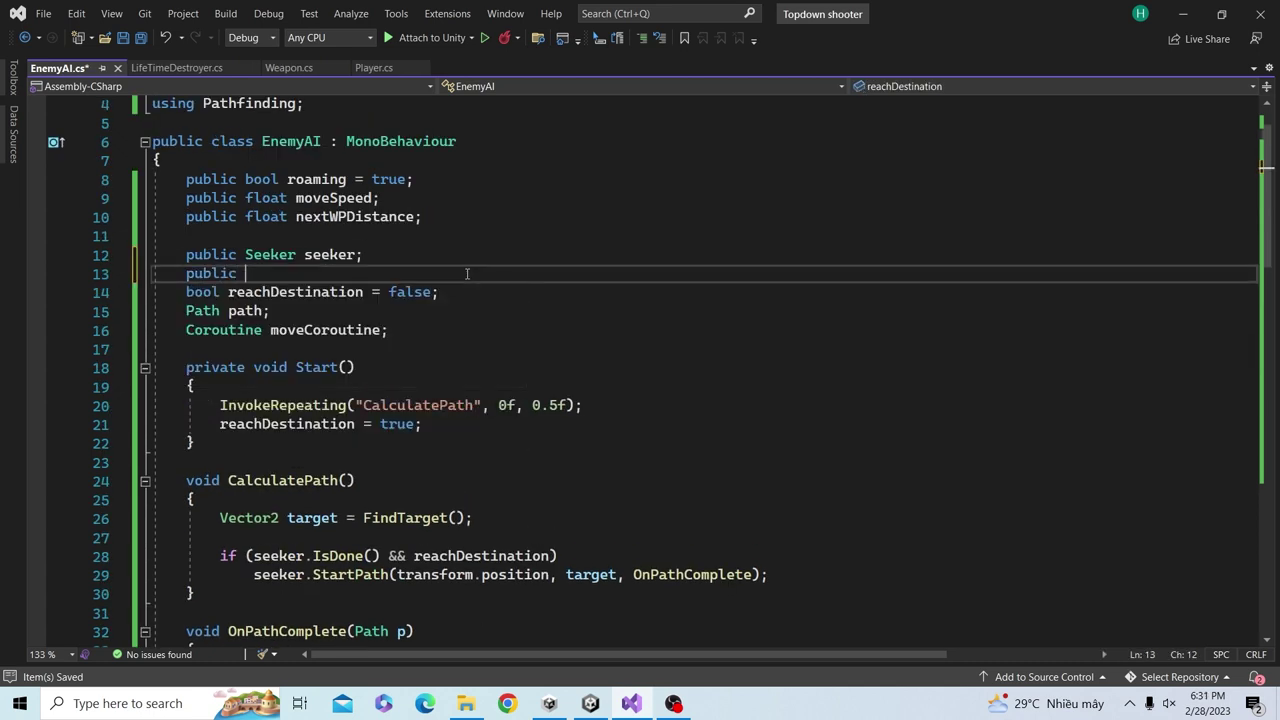
pyautogui.write('bool update')
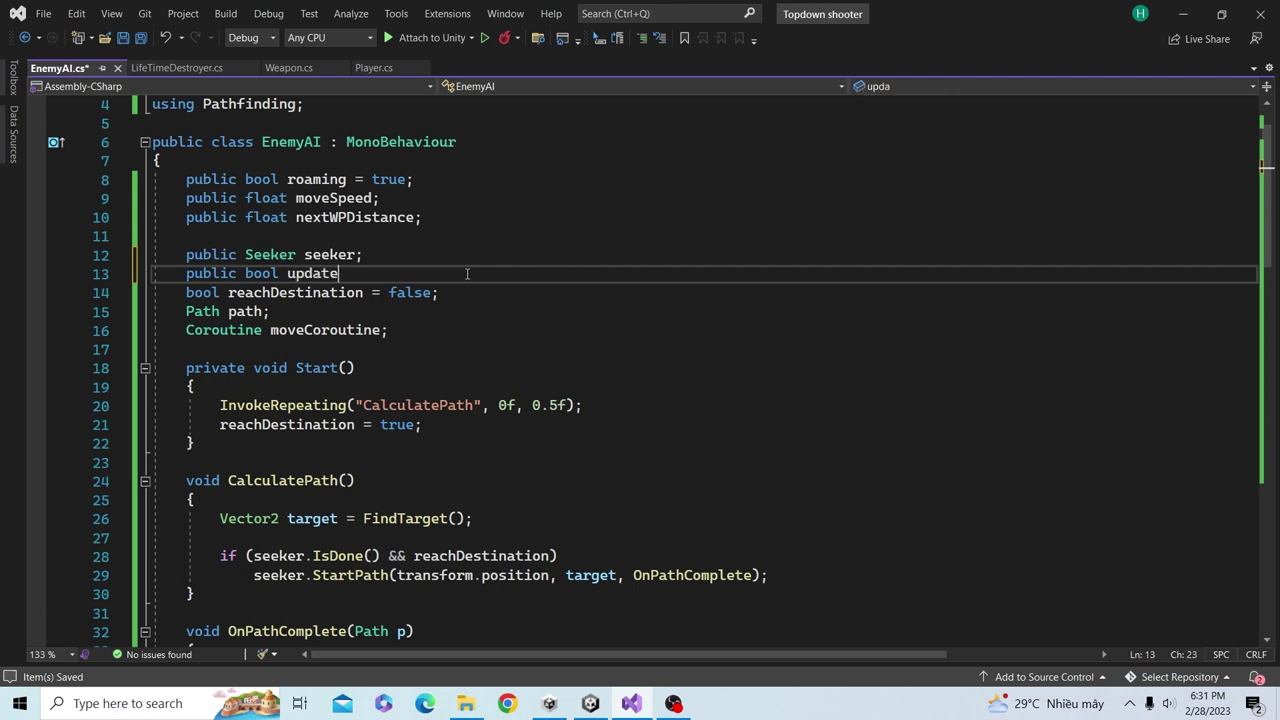
pyautogui.write('Continues')
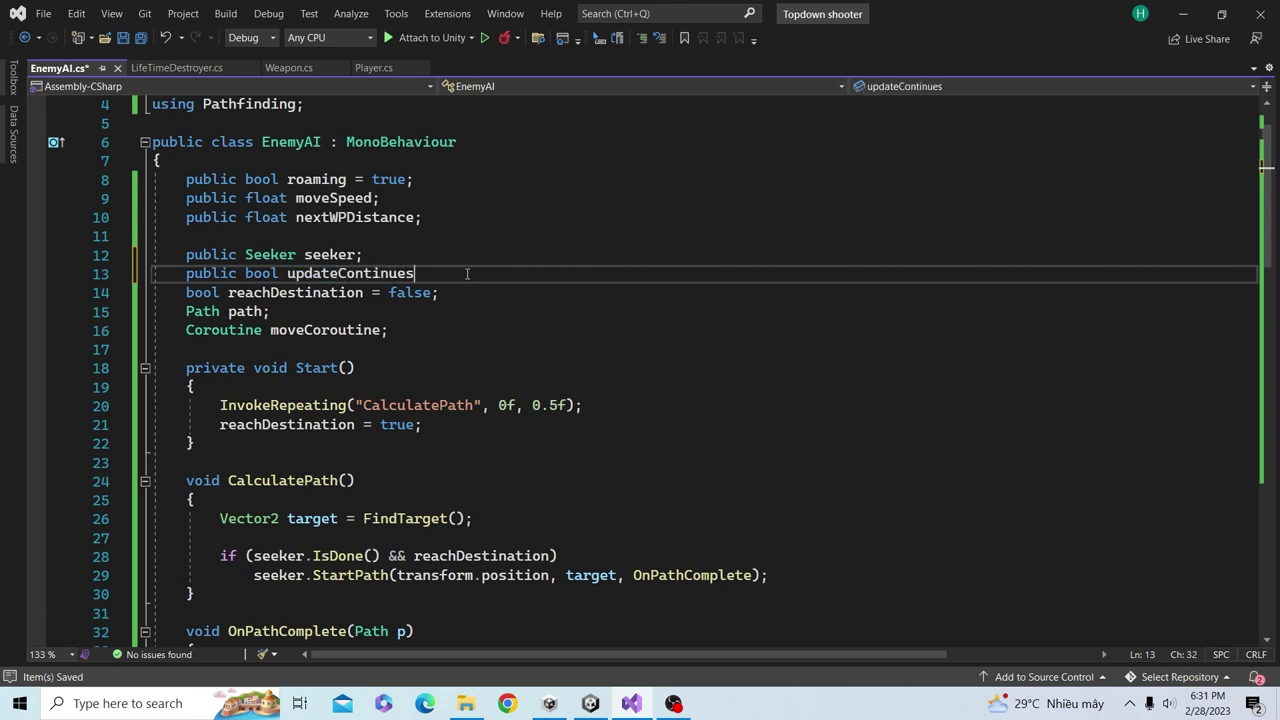
pyautogui.write('PA')
pyautogui.press('BackSpace')
pyautogui.press('BackSpace')
pyautogui.press('BackSpace')
pyautogui.write('ath')
pyautogui.hotkey('ctrl', 's')
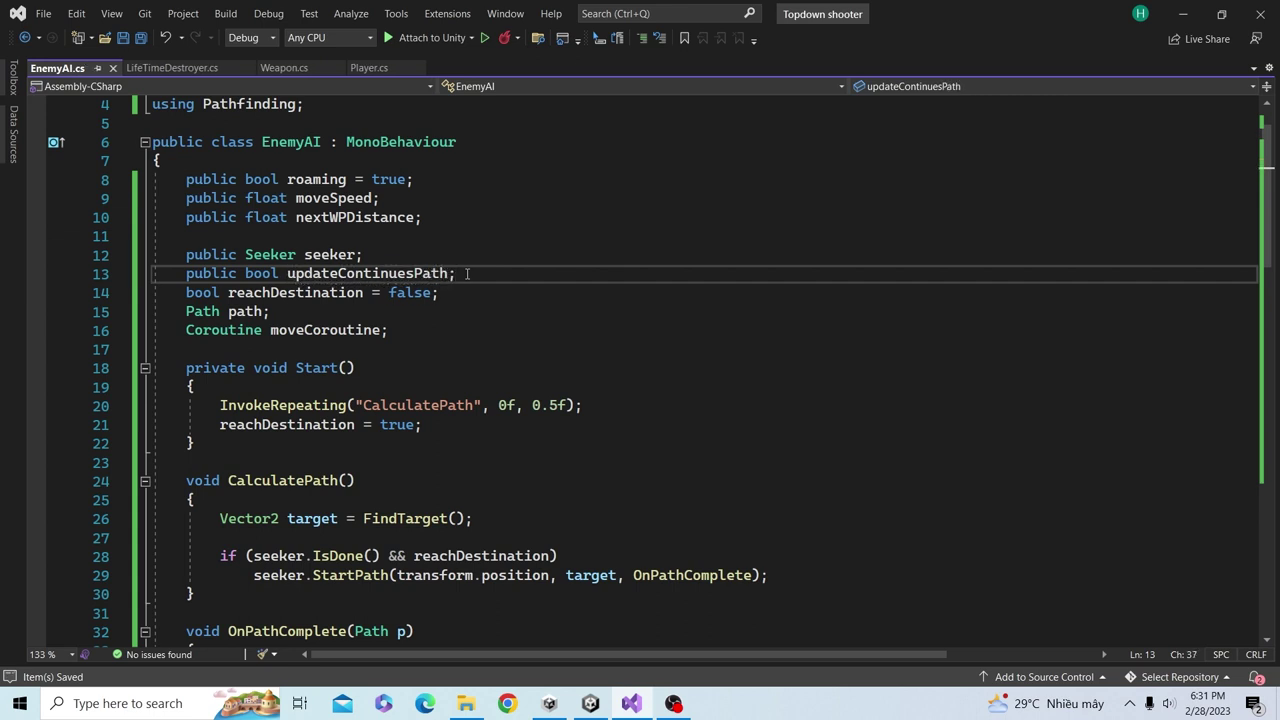
# - Change the path check to (reachDestination || updateContinuesPath), typing || via the On-Screen Keyboard, and save
pyautogui.doubleClick(409, 273)
pyautogui.hotkey('ctrl', 'c')
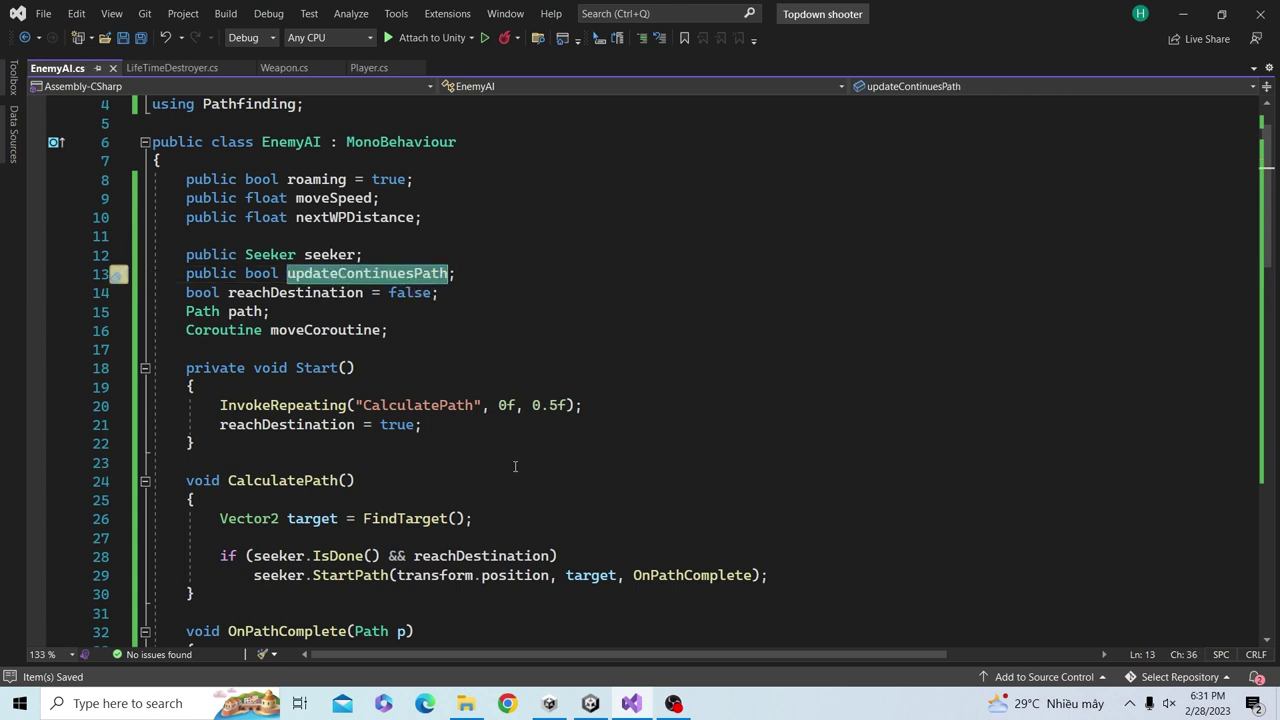
pyautogui.click(414, 556)
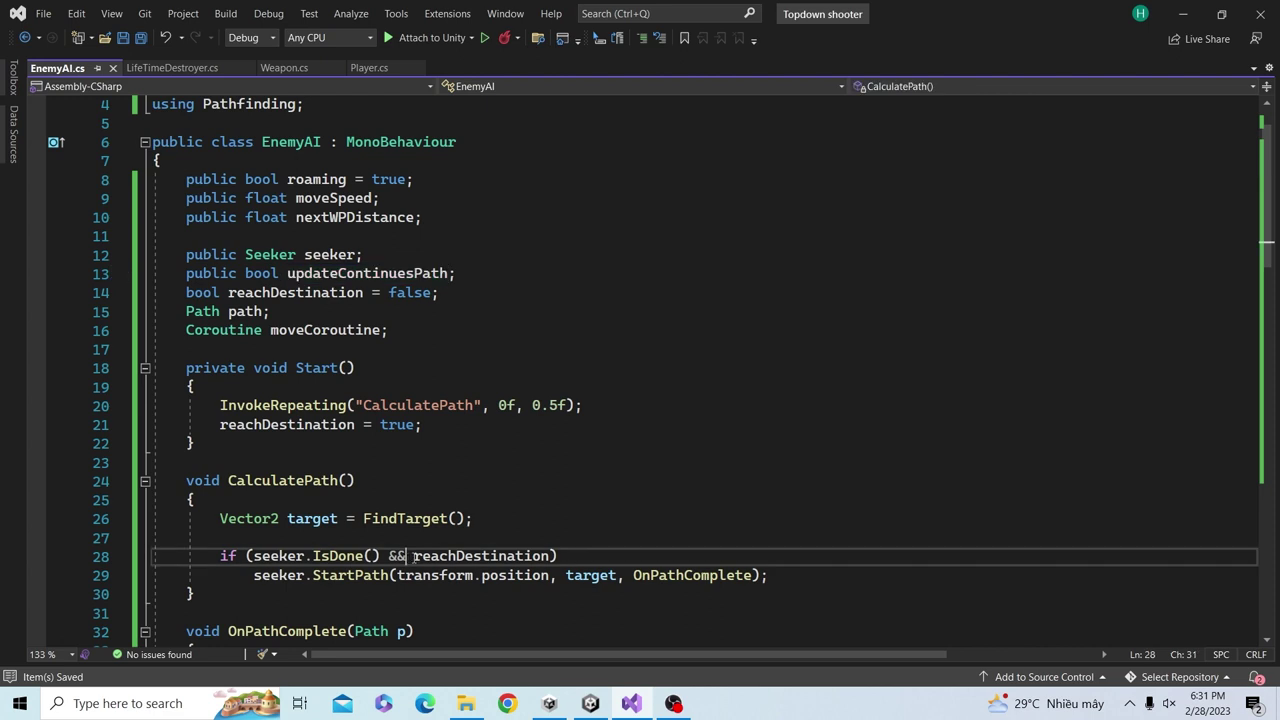
pyautogui.write('(')
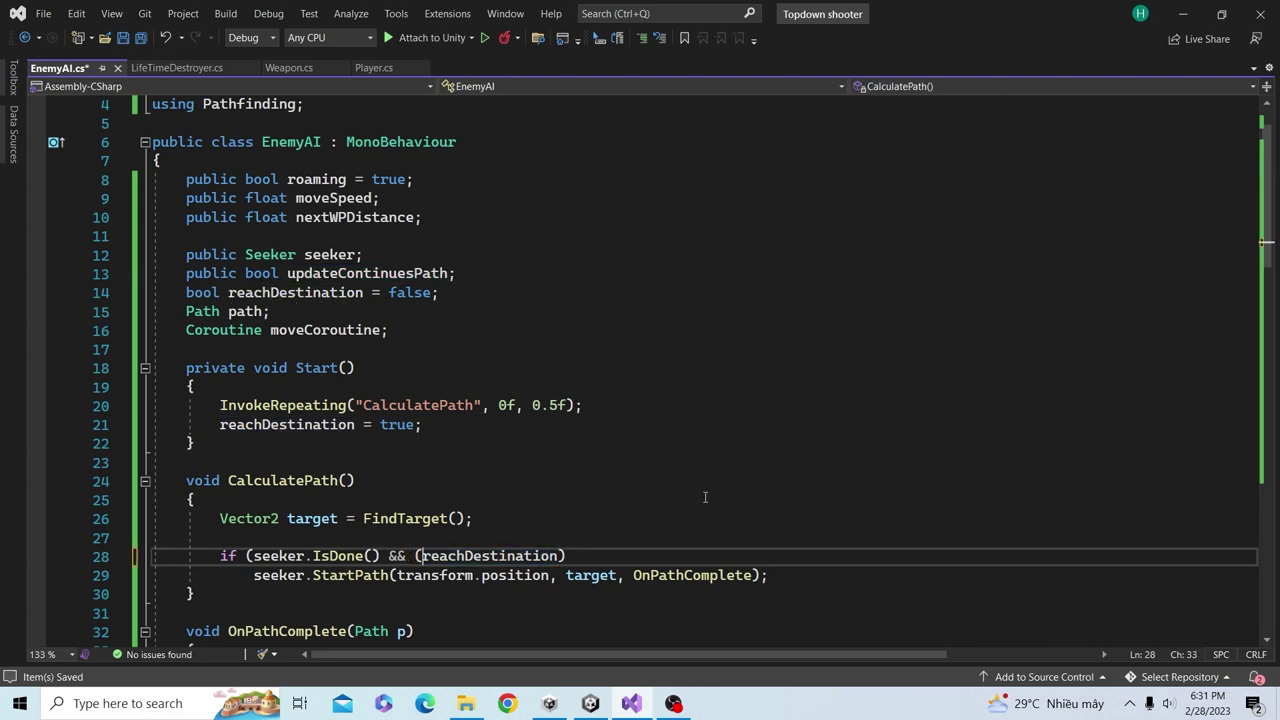
pyautogui.hotkey('ctrl', 'Right')
pyautogui.press('super+s')
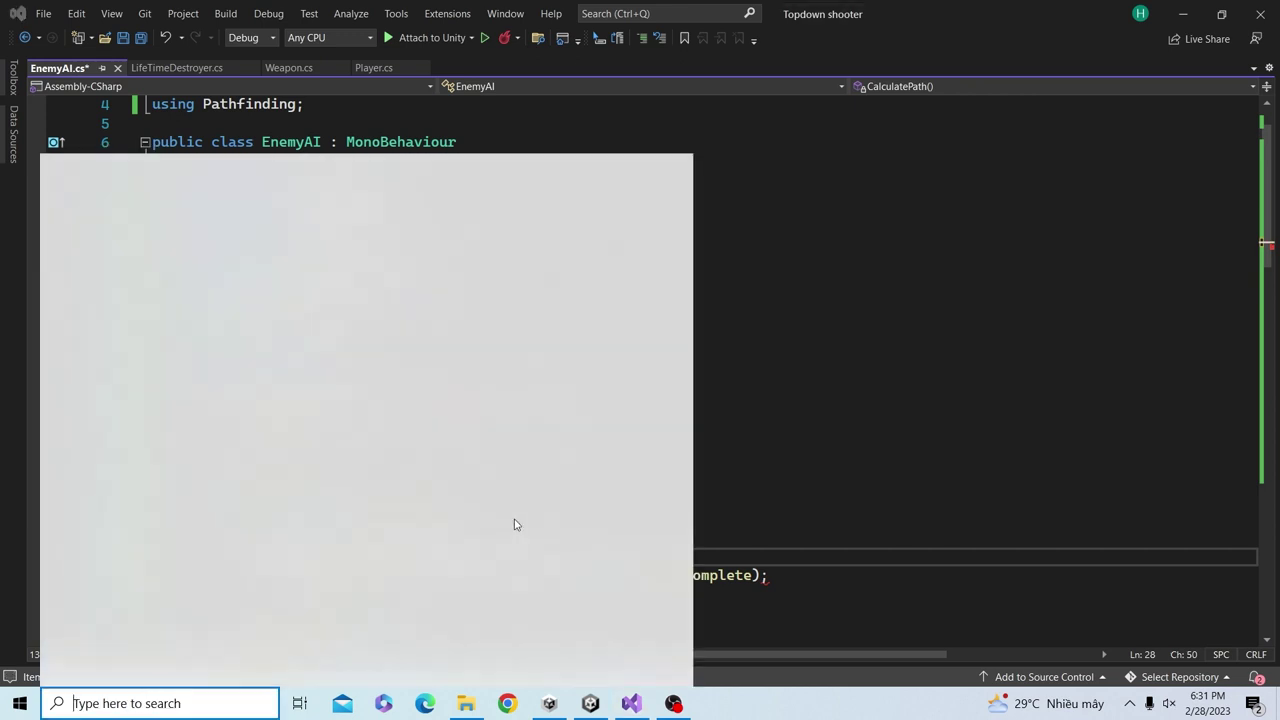
pyautogui.write('onb')
pyautogui.press('BackSpace')
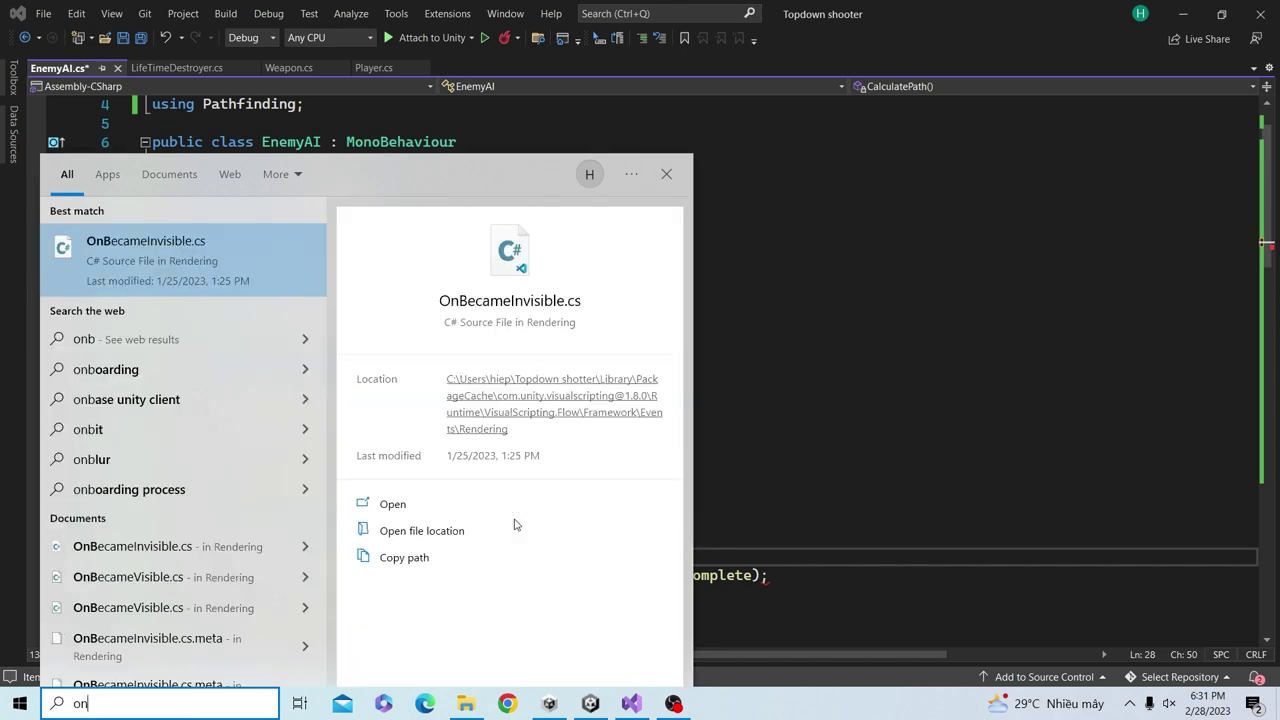
pyautogui.press('Return')
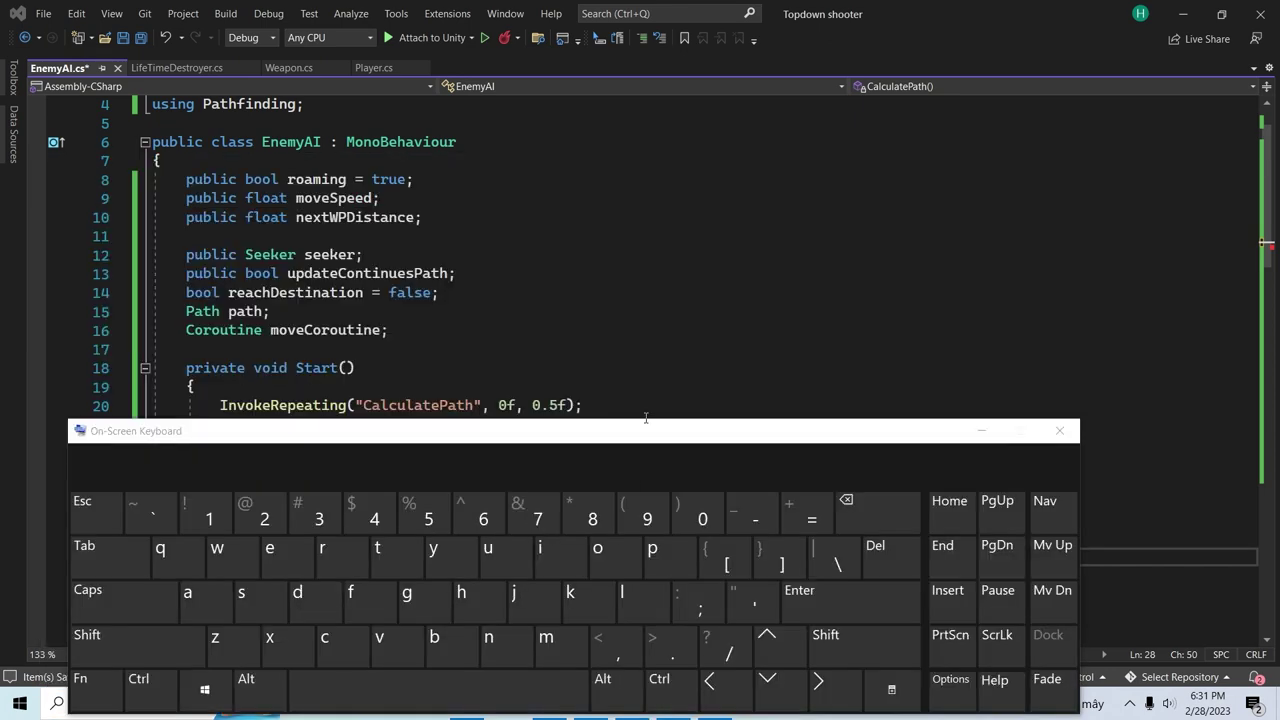
pyautogui.scroll(-3, 628, 385)
pyautogui.scroll(-2, 700, 300)
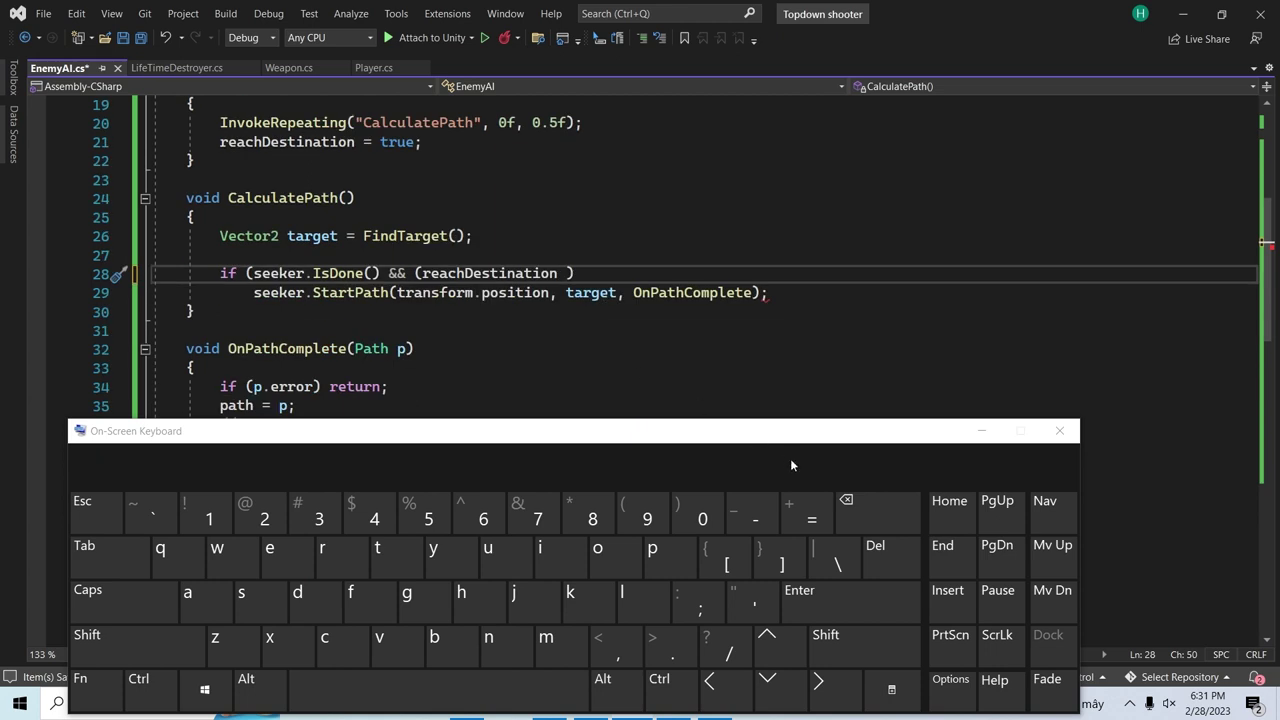
pyautogui.write('||')
pyautogui.hotkey('ctrl', 'v')
pyautogui.click(1059, 430)
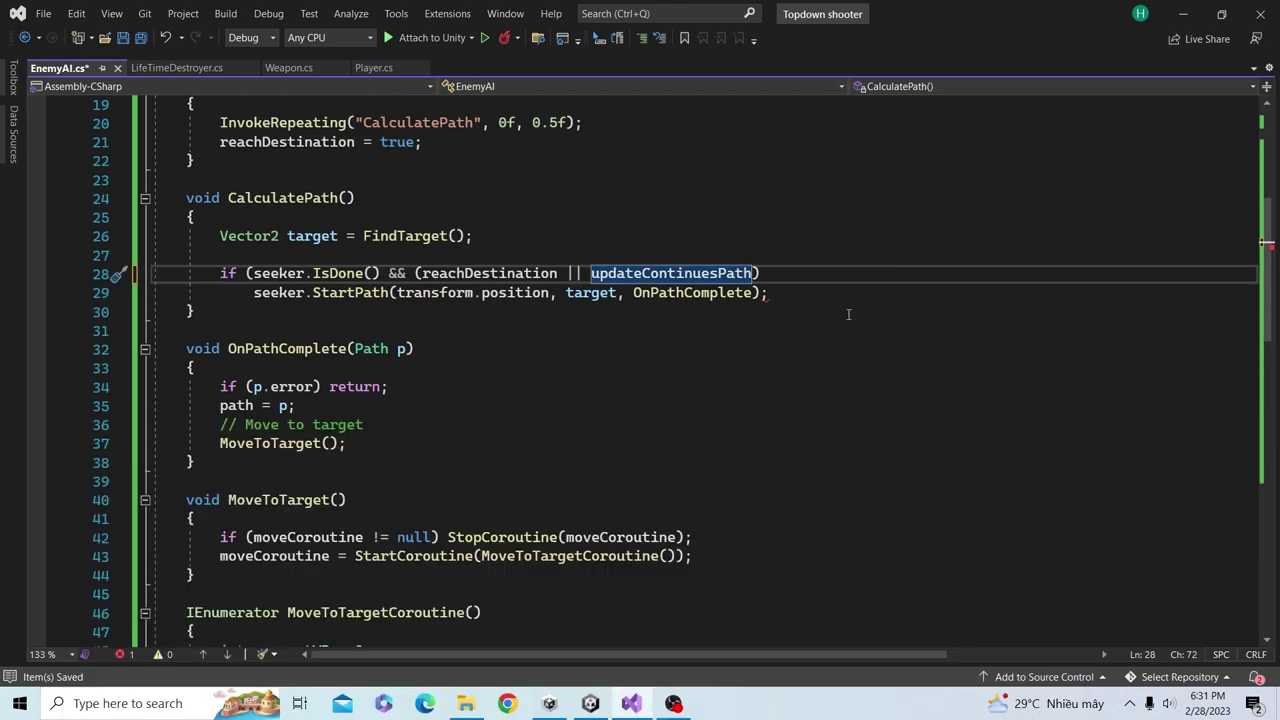
pyautogui.hotkey('ctrl', 's')
pyautogui.scroll(1, 849, 317)
# - Enable Update Continues Path on Enemy_01's Enemy AI component and start Play mode
pyautogui.hotkey('alt', 'Tab')
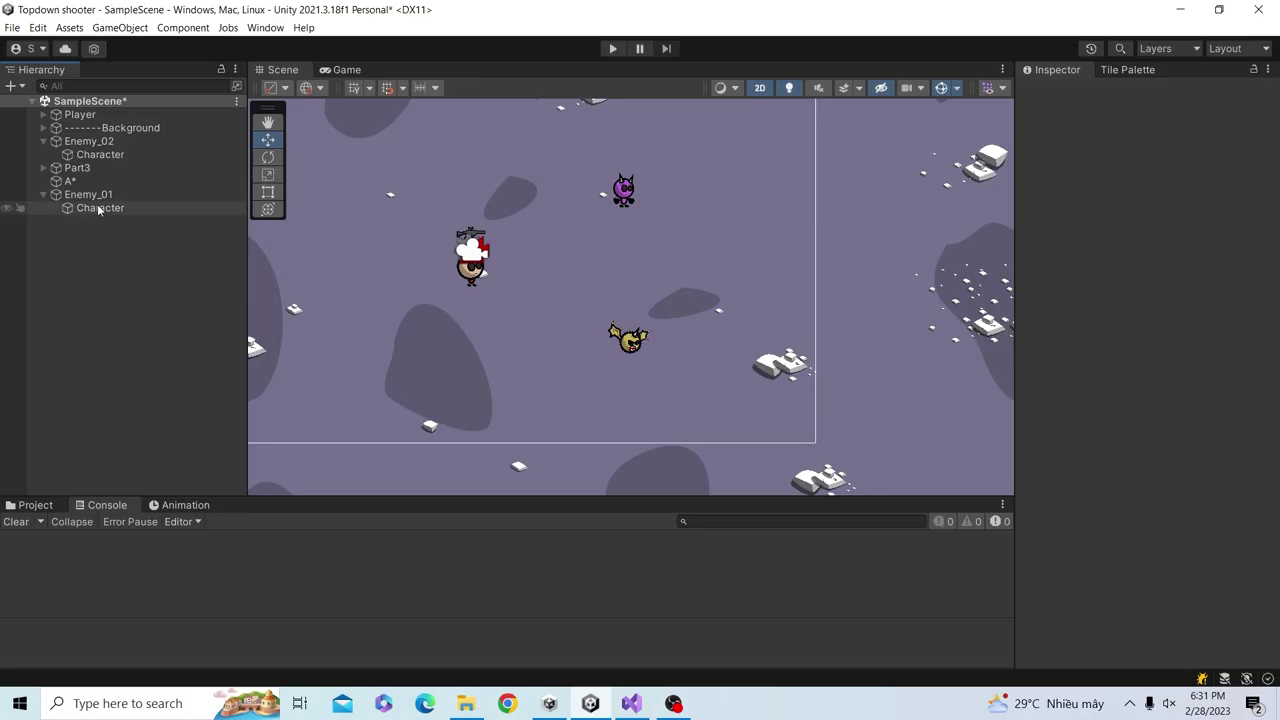
pyautogui.click(114, 144)
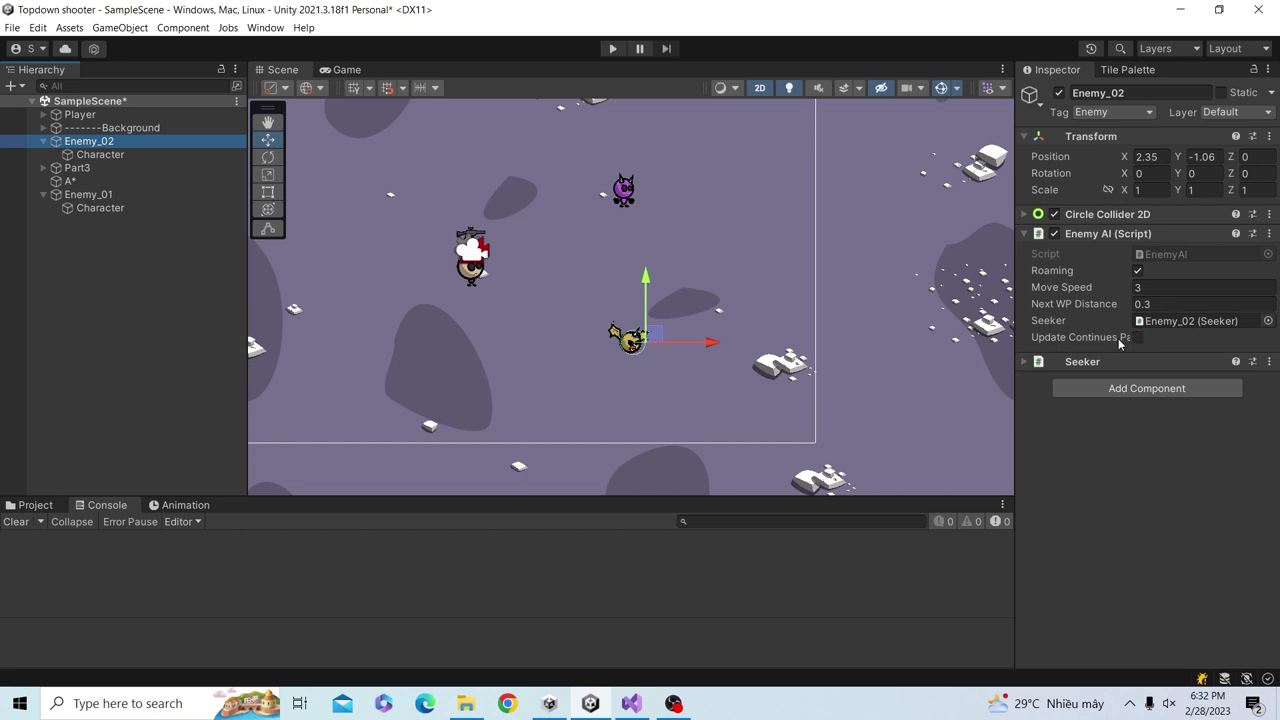
pyautogui.click(118, 196)
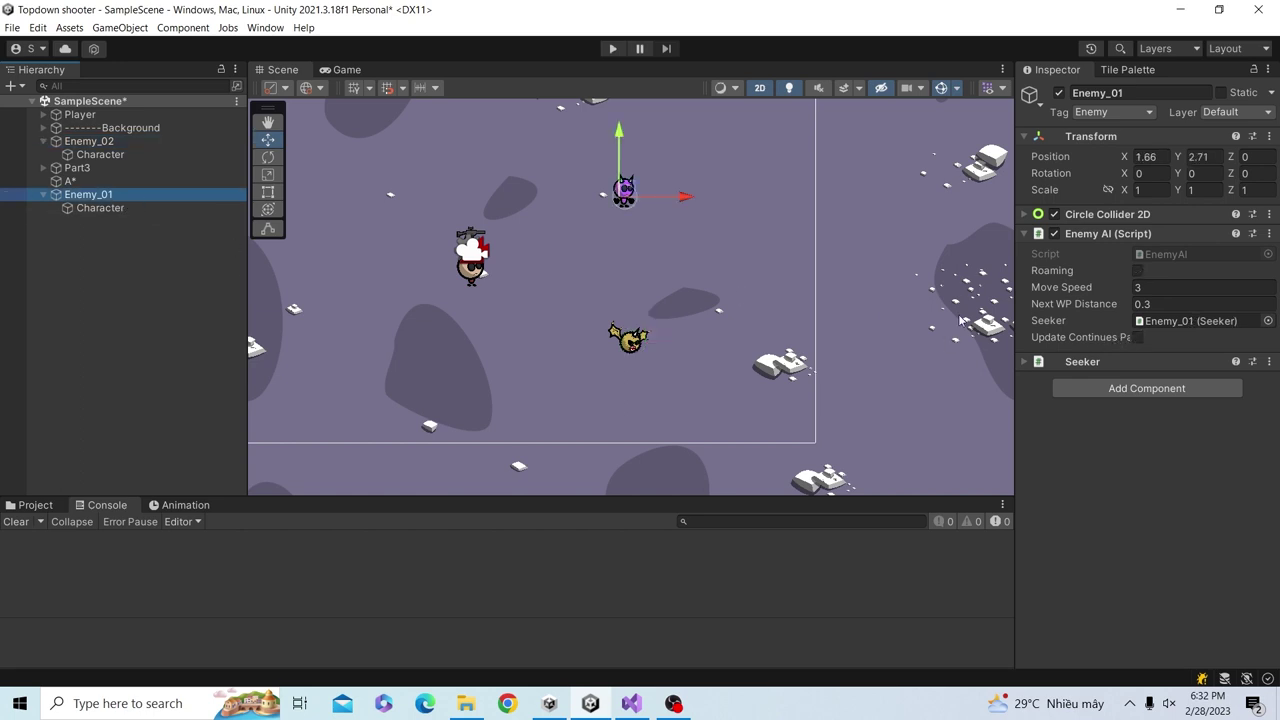
pyautogui.click(1137, 338)
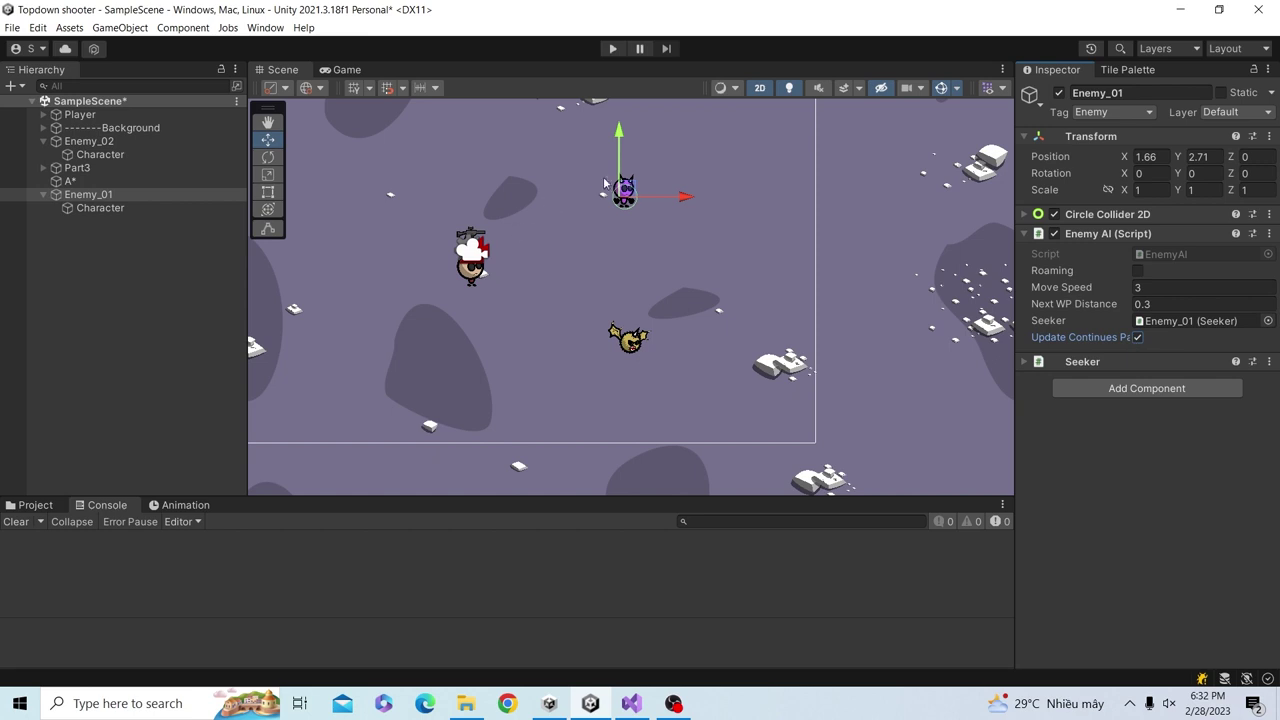
pyautogui.click(612, 49)
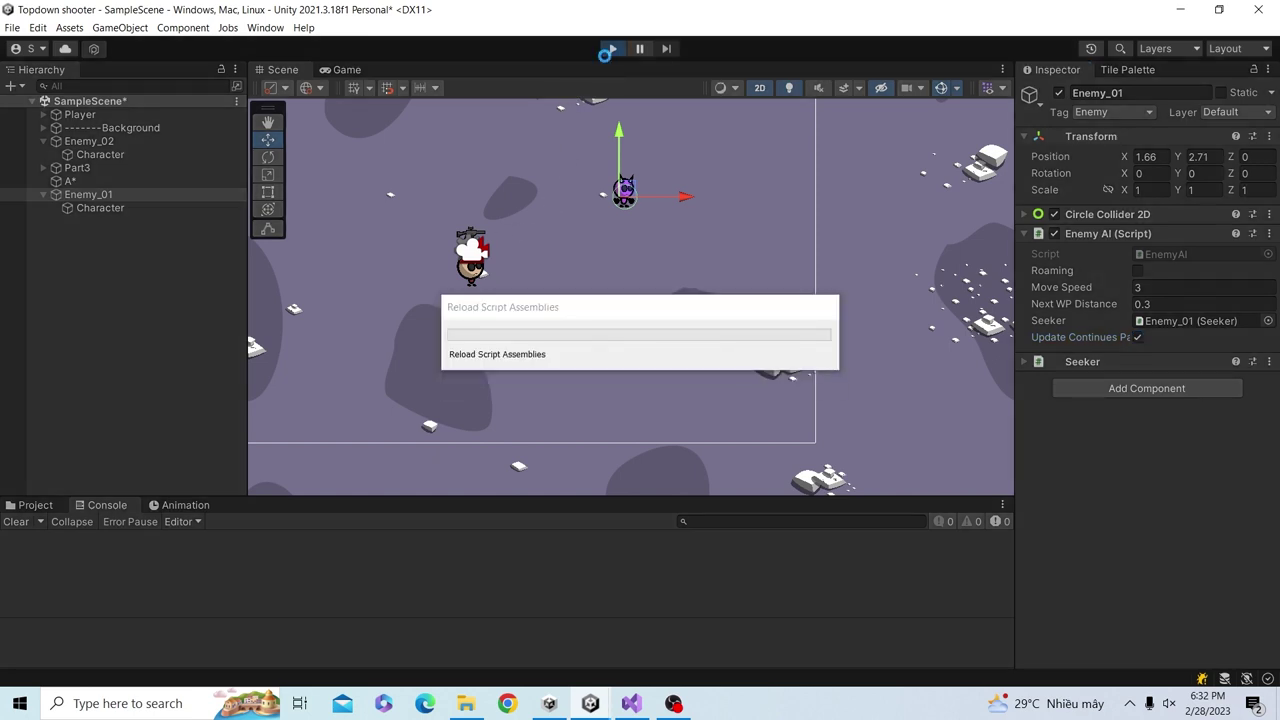
# - After briefly moving the player, add reachDestination = true; after the waypoint loop on line 64 and save
pyautogui.press('s')
pyautogui.press('d')
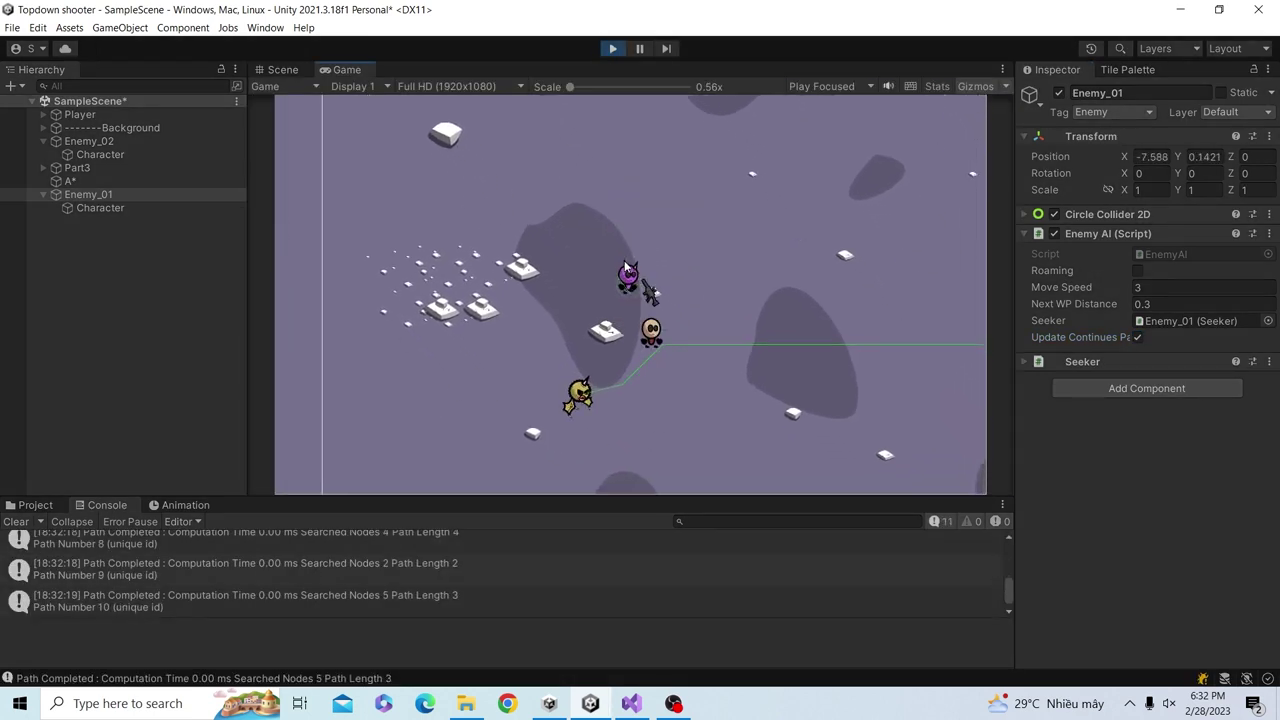
pyautogui.hotkey('alt', 'Tab')
pyautogui.write('rea')
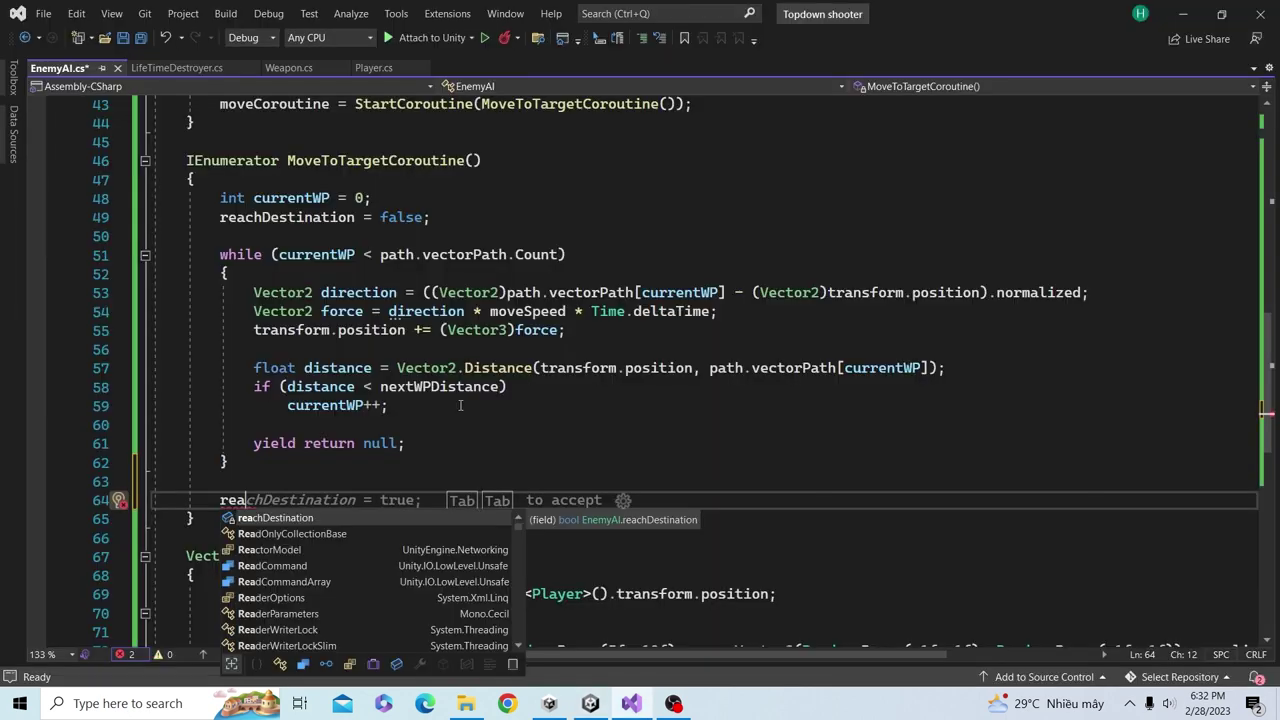
pyautogui.write('chD')
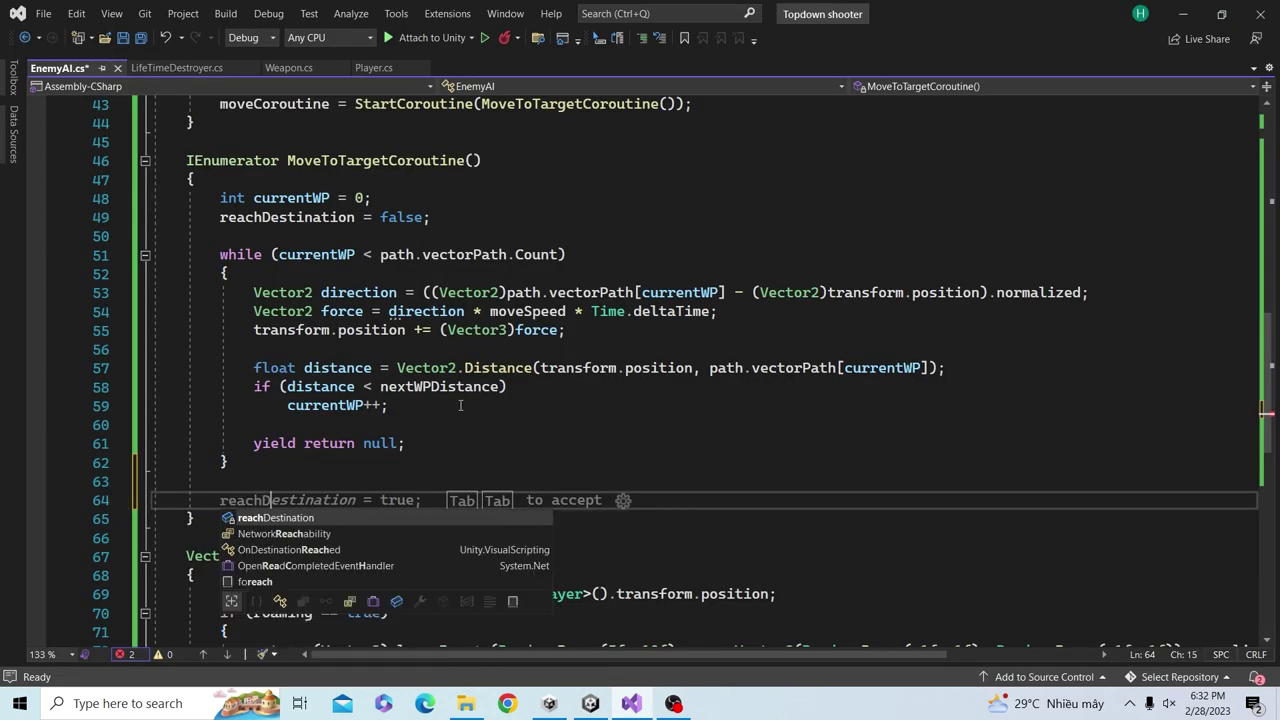
pyautogui.write('h')
pyautogui.press('Tab')
pyautogui.write('= false;')
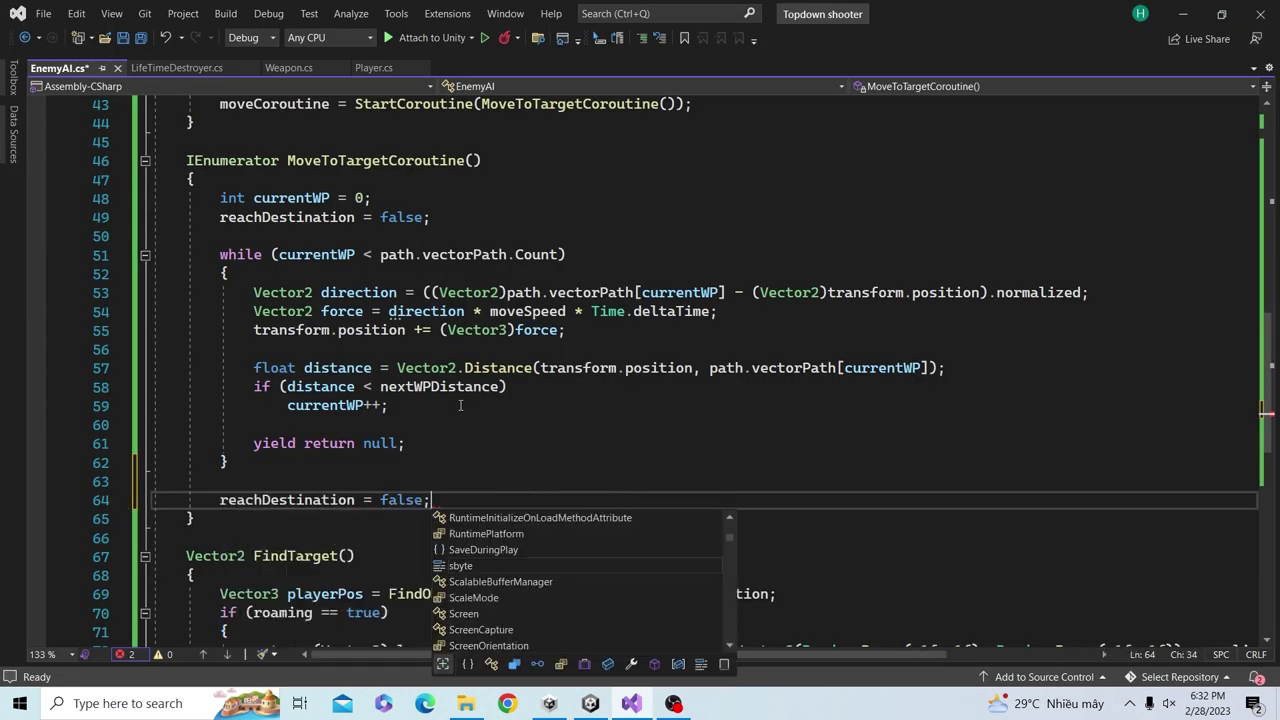
pyautogui.press('Escape')
pyautogui.hotkey('ctrl', 's')
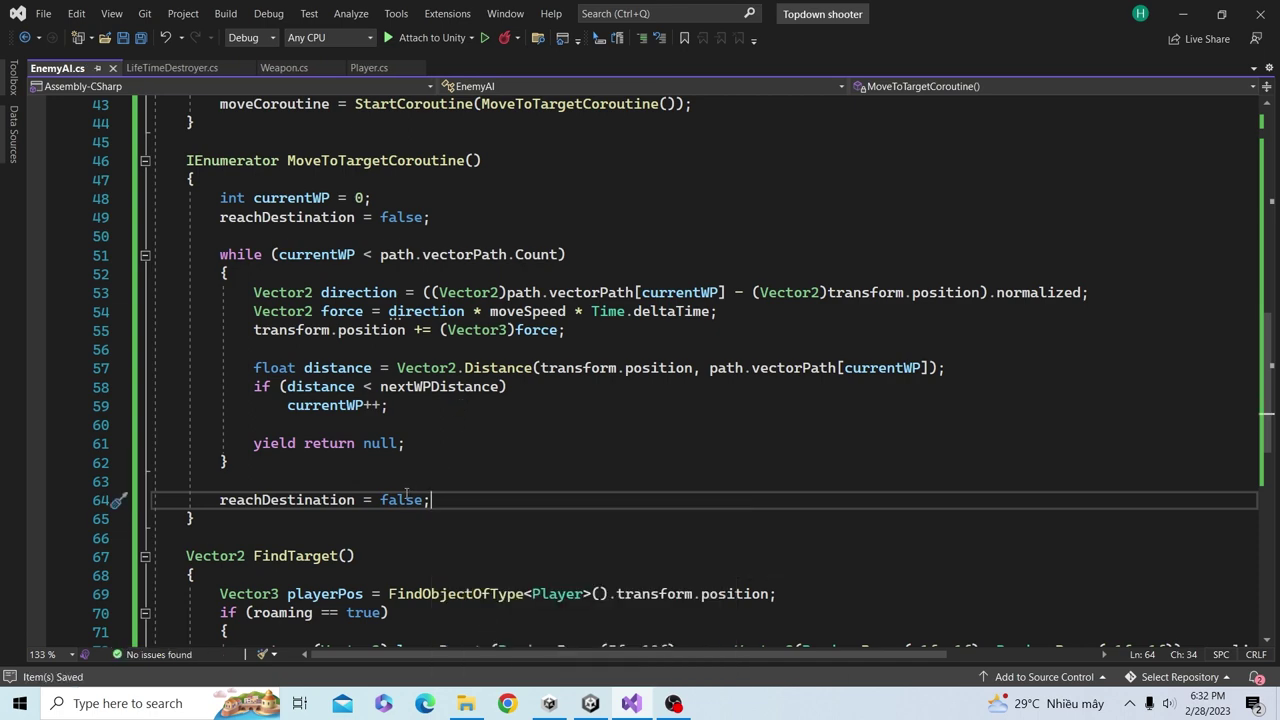
pyautogui.doubleClick(400, 499)
pyautogui.write('true')
pyautogui.hotkey('ctrl', 's')
pyautogui.click(474, 470)
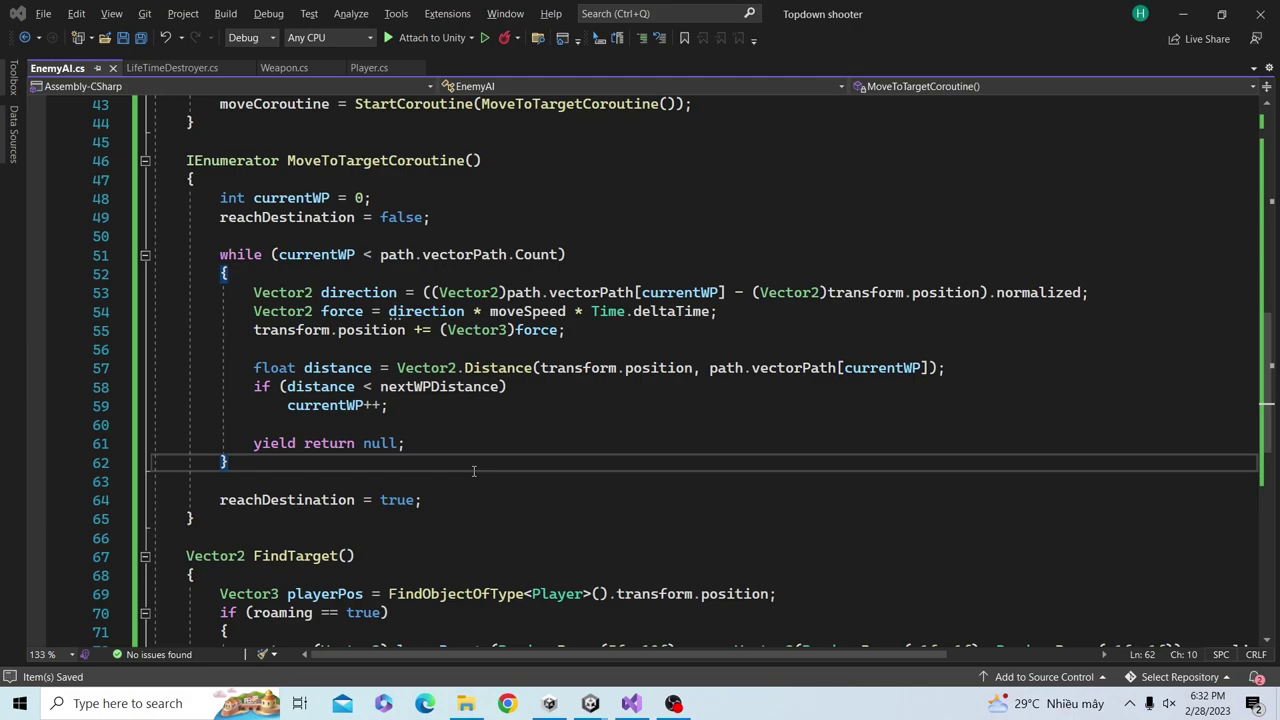
pyautogui.hotkey('alt', 'Tab')
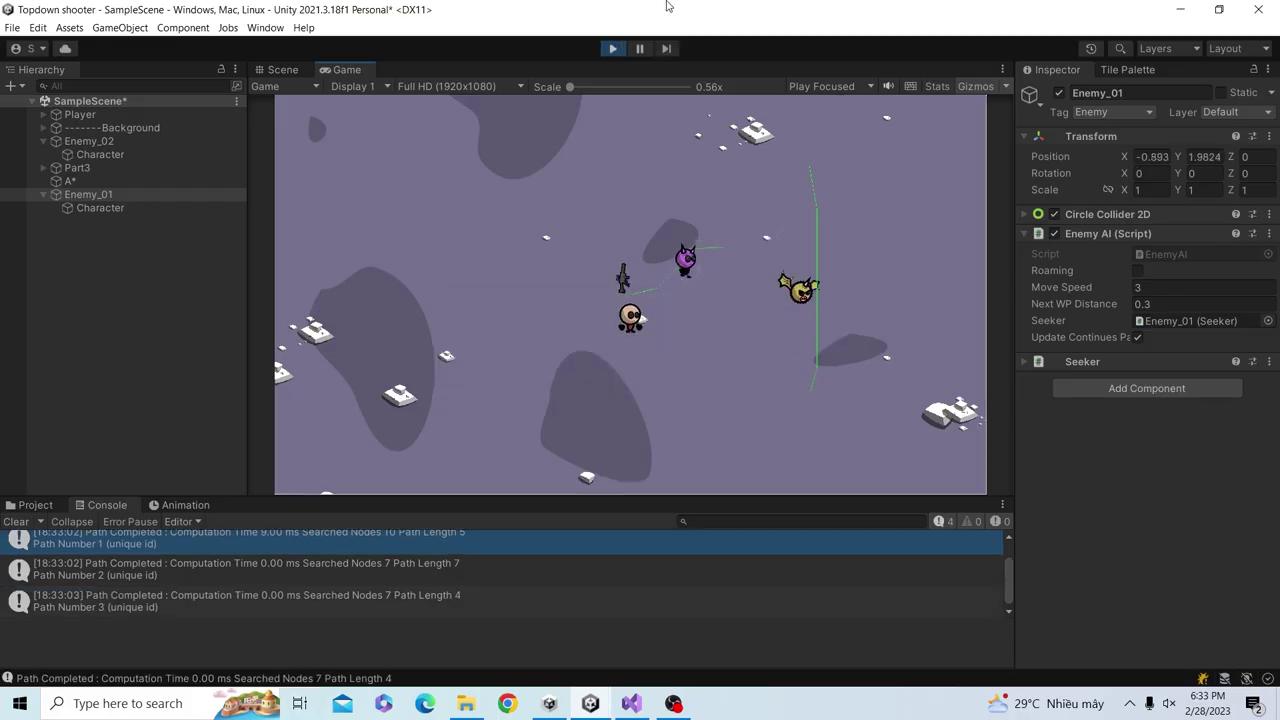
# - Move the player around with WASD so the enemy chases it
pyautogui.press('a')
pyautogui.press('s')
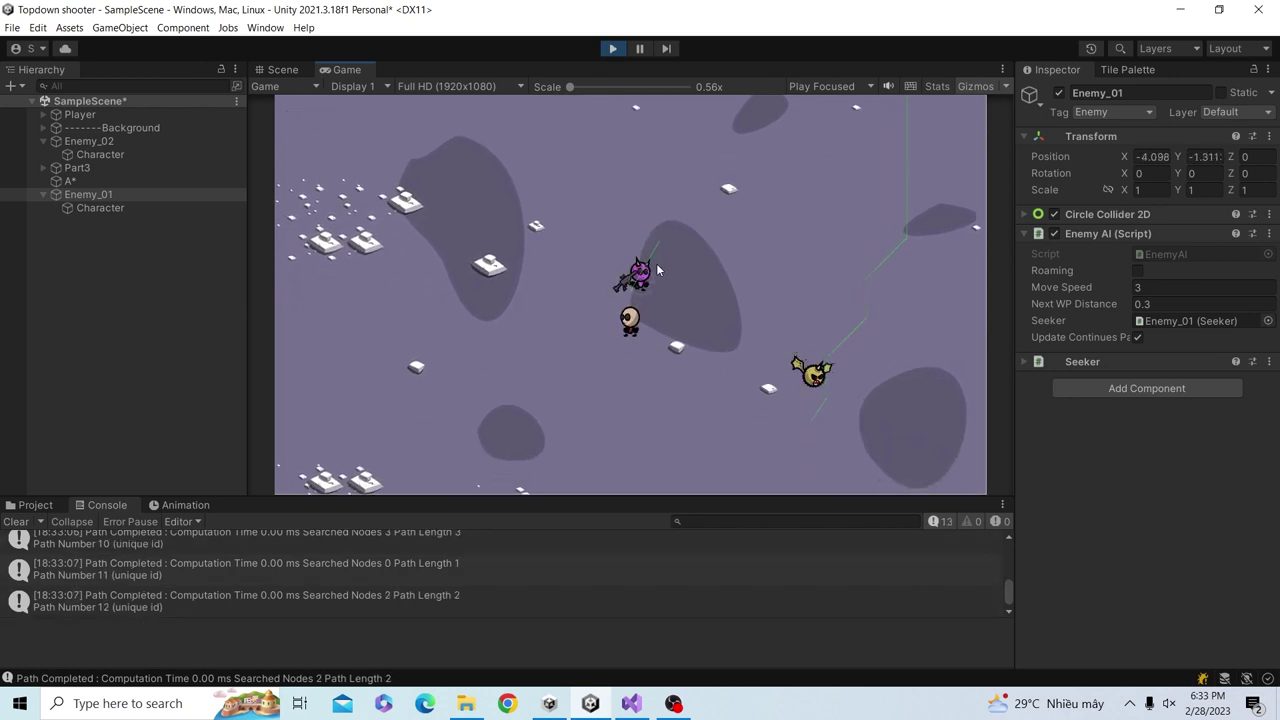
pyautogui.press('s')
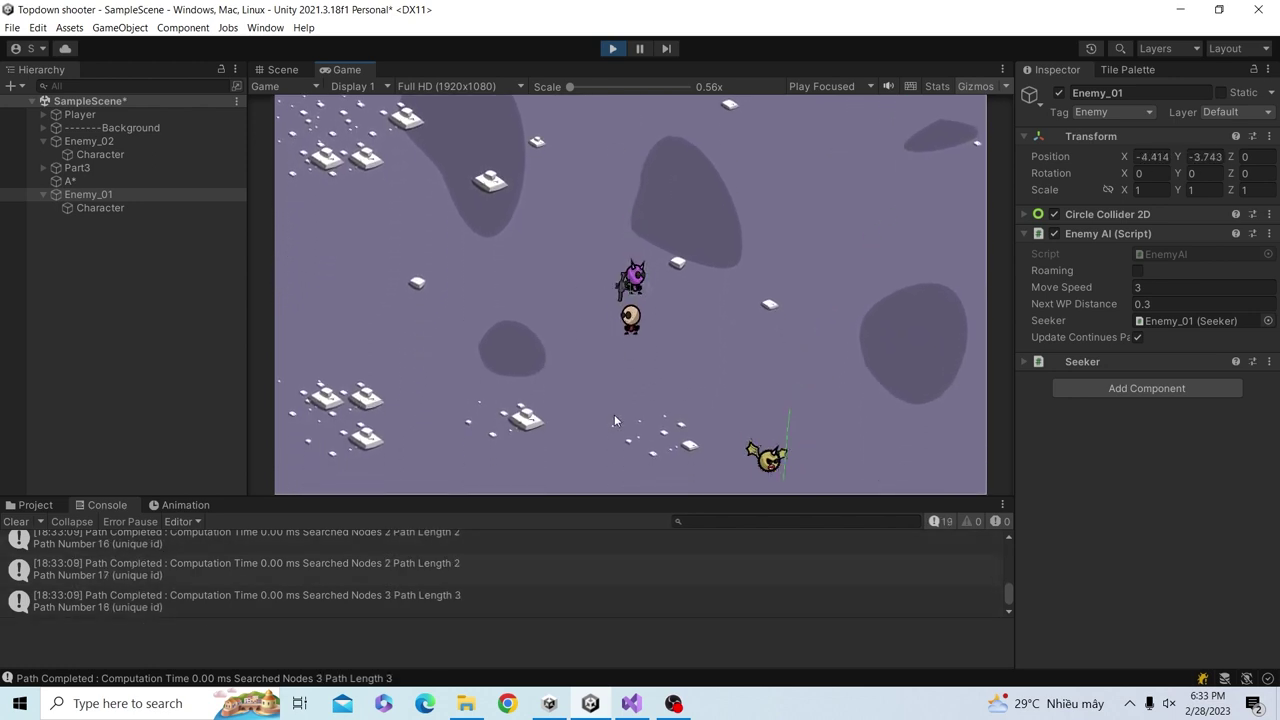
pyautogui.press('s')
pyautogui.press('a')
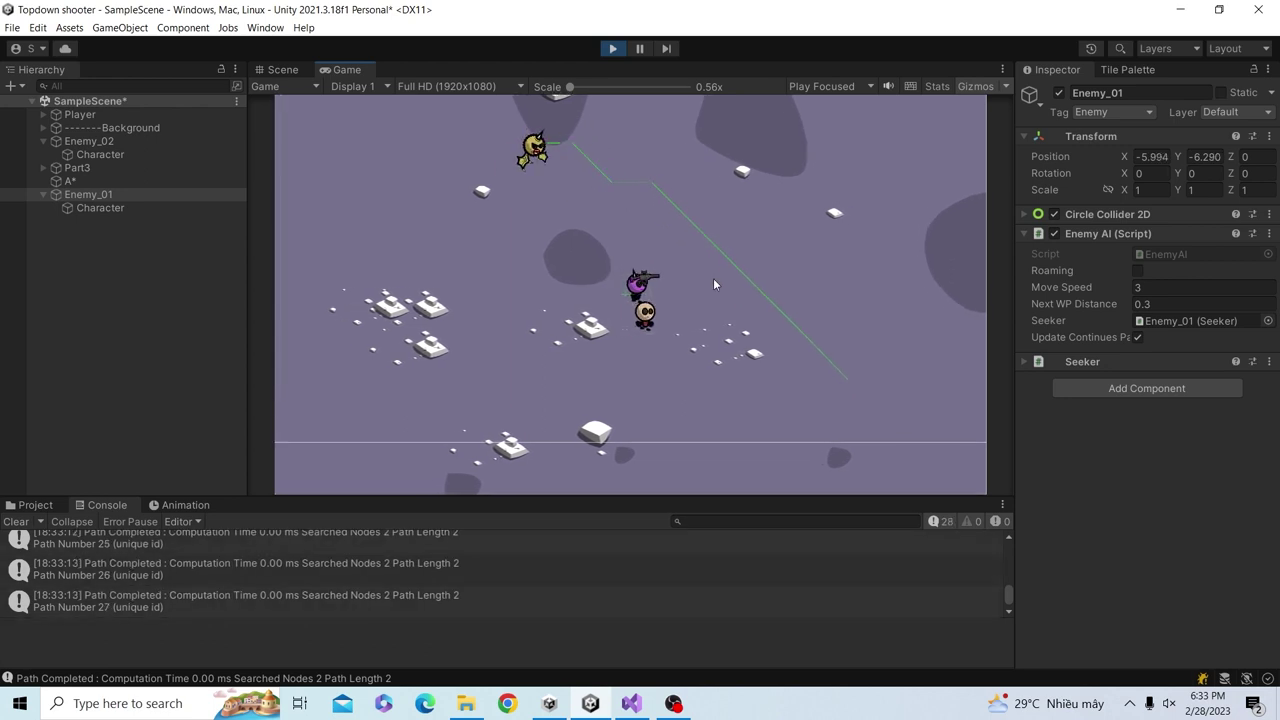
pyautogui.press('w')
pyautogui.press('d')
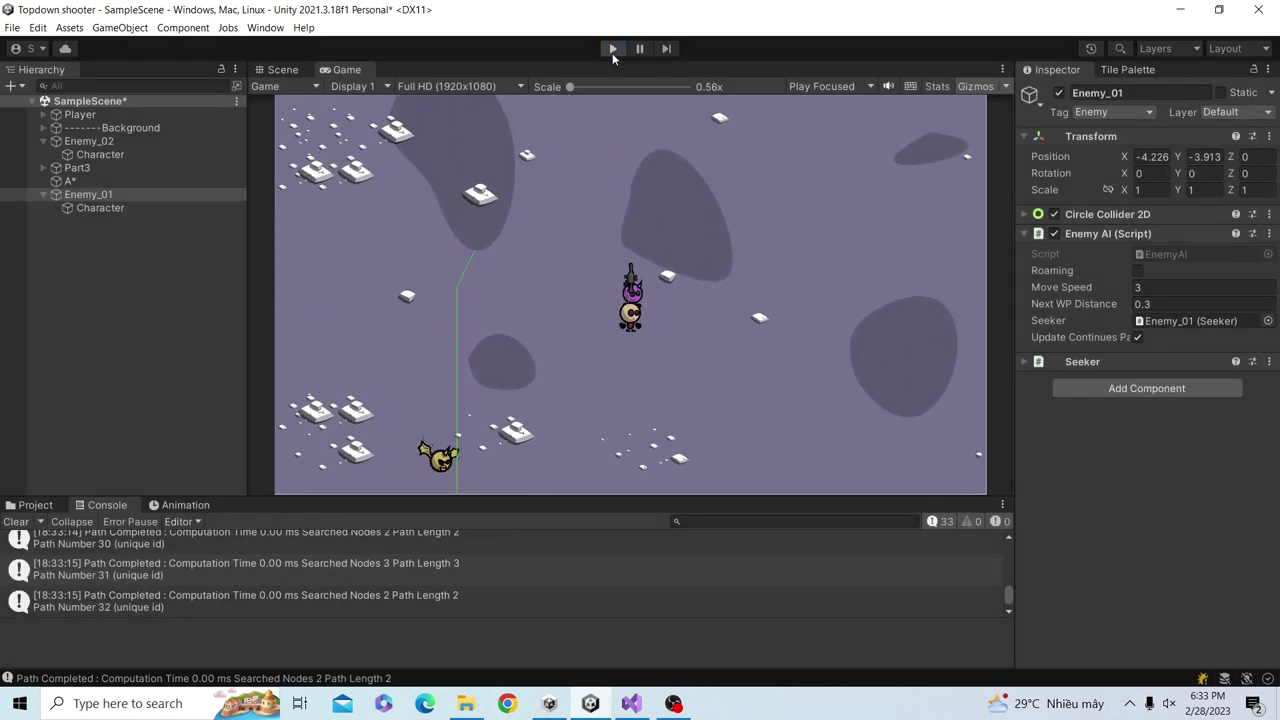
# - Stop Play mode, select Enemy_02, and drag the bullet sprite into the scene
pyautogui.click(612, 49)
pyautogui.click(94, 141)
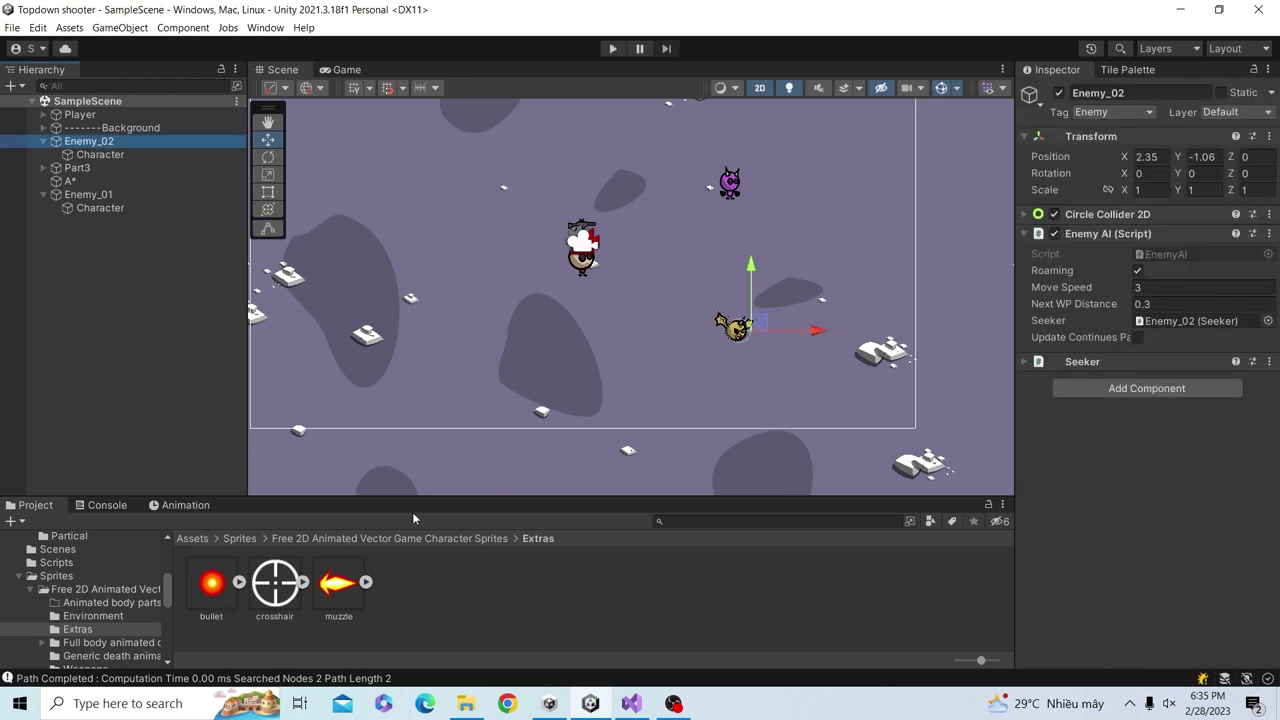
pyautogui.moveTo(222, 580); pyautogui.dragTo(111, 315)
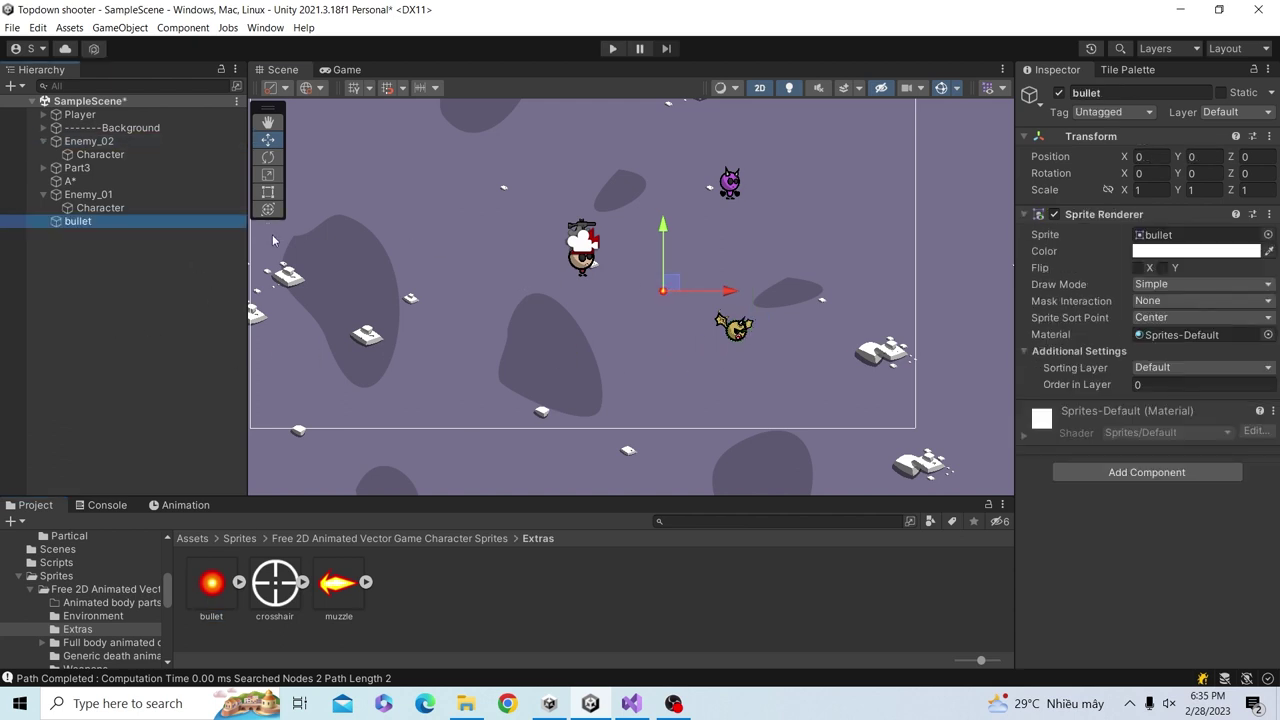
# - Rename the bullet object to bulletEnemy
pyautogui.press('F2')
pyautogui.press('End')
pyautogui.write('Enemy')
pyautogui.press('Return')
# - Save bulletEnemy as a prefab in Assets/Prefabs/Objects and select the prefab
pyautogui.scroll(3, 82, 585)
pyautogui.scroll(3, 82, 585)
pyautogui.scroll(2, 82, 585)
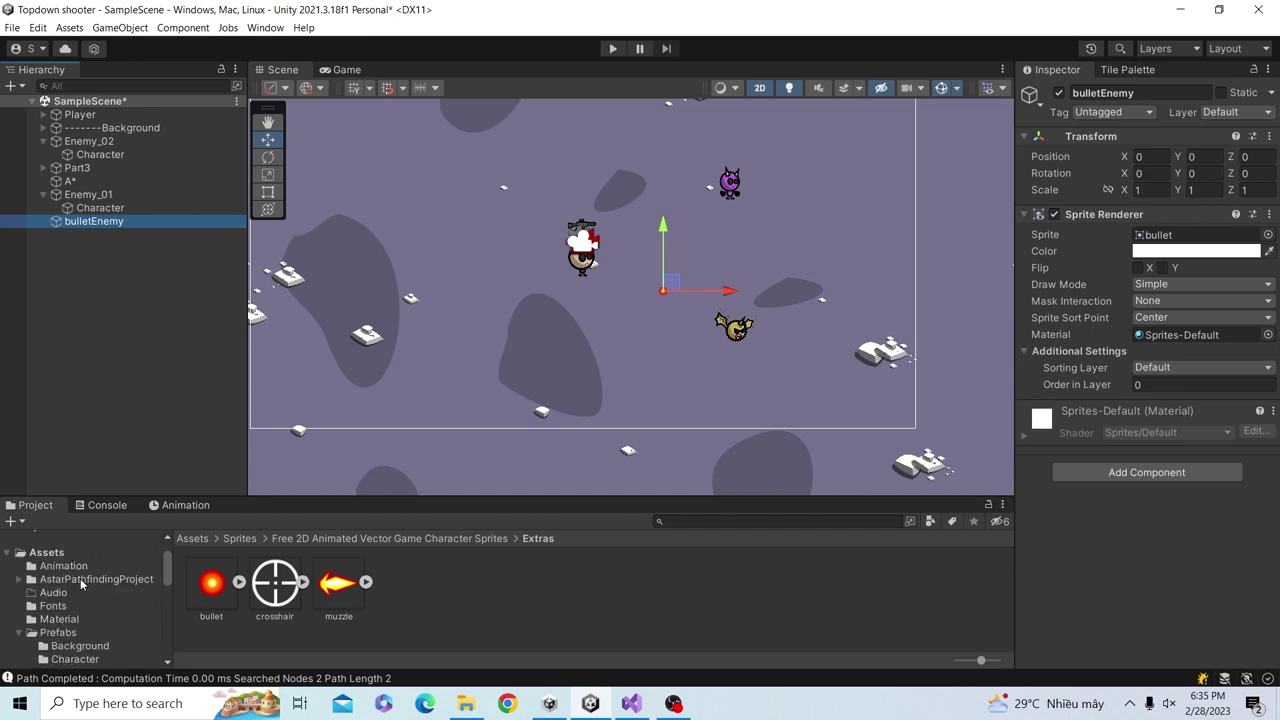
pyautogui.scroll(-3, 70, 634)
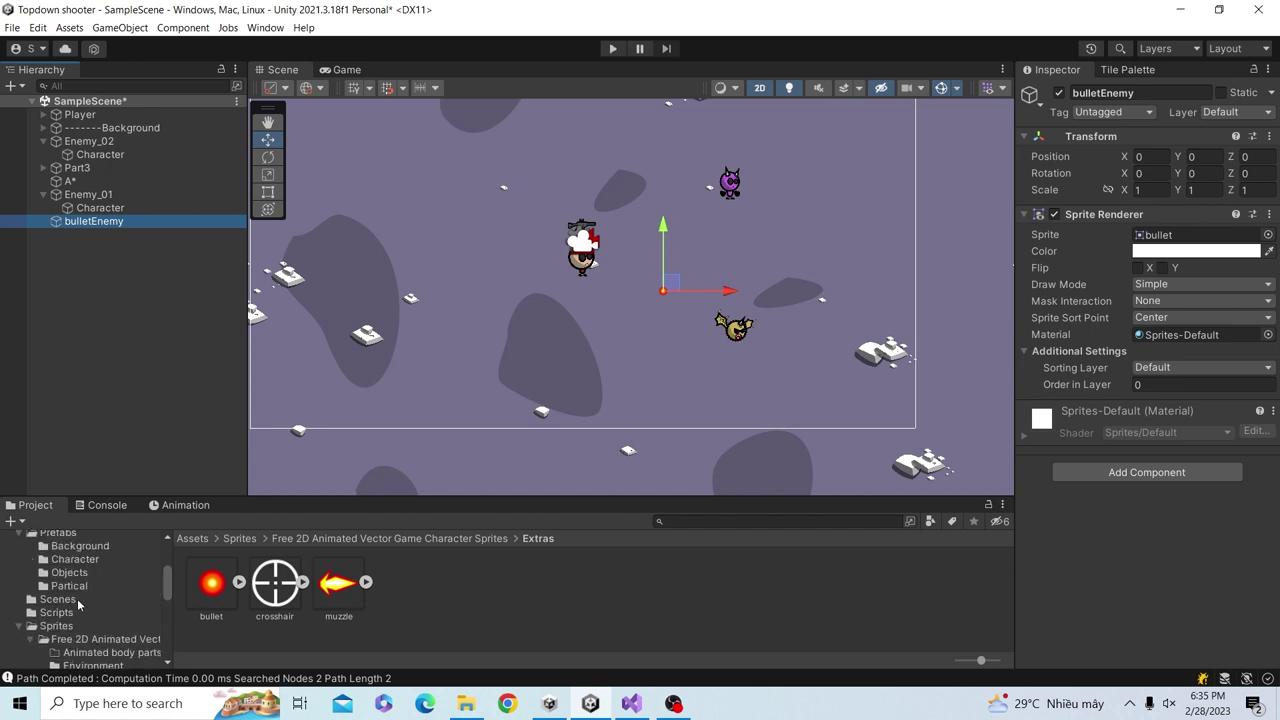
pyautogui.click(69, 572)
pyautogui.moveTo(94, 221)
pyautogui.mouseDown()
pyautogui.moveTo(412, 566)
pyautogui.moveTo(413, 586)
pyautogui.mouseUp()
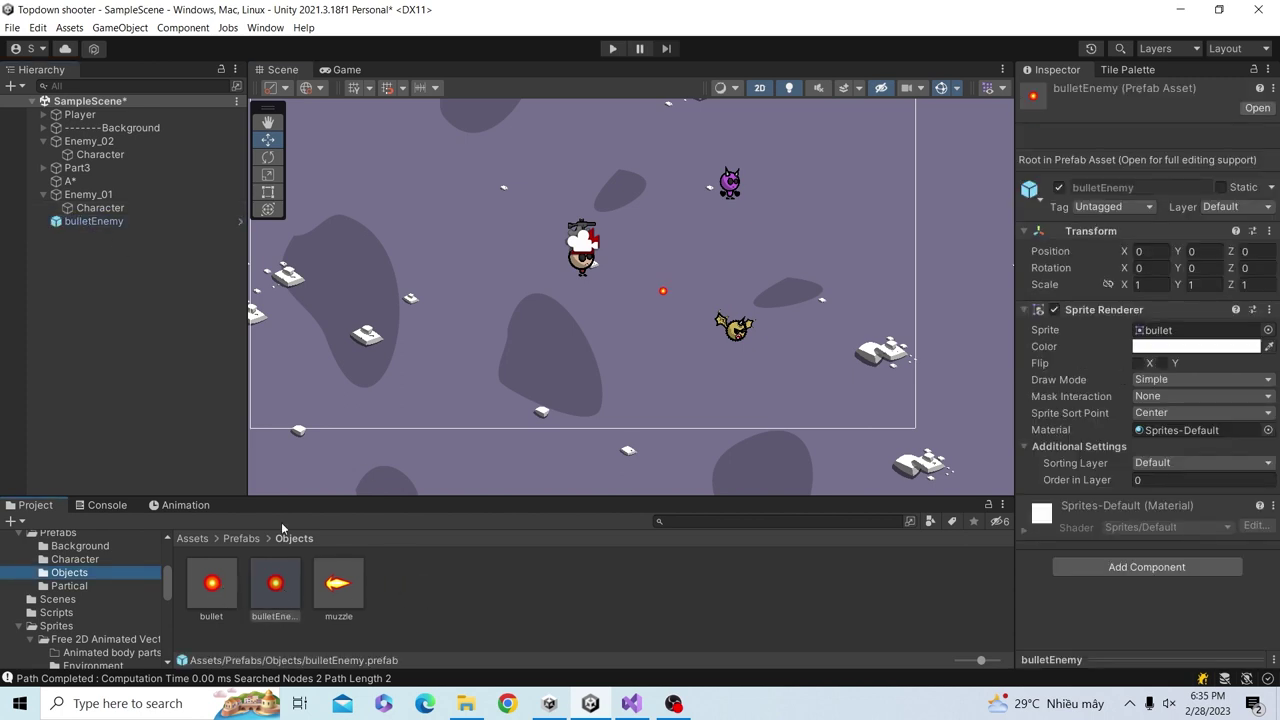
pyautogui.click(283, 601)
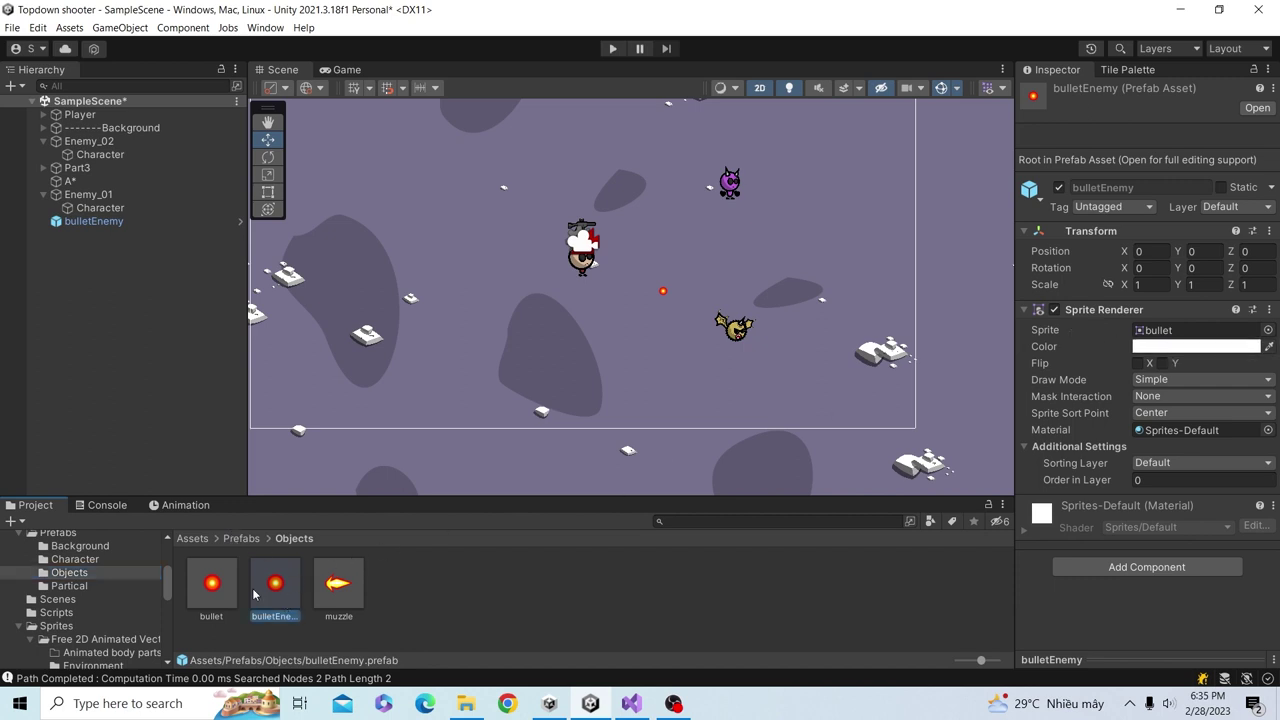
# - Tint the bulletEnemy Sprite Renderer color cyan 00C5FF and save the scene
pyautogui.click(1175, 346)
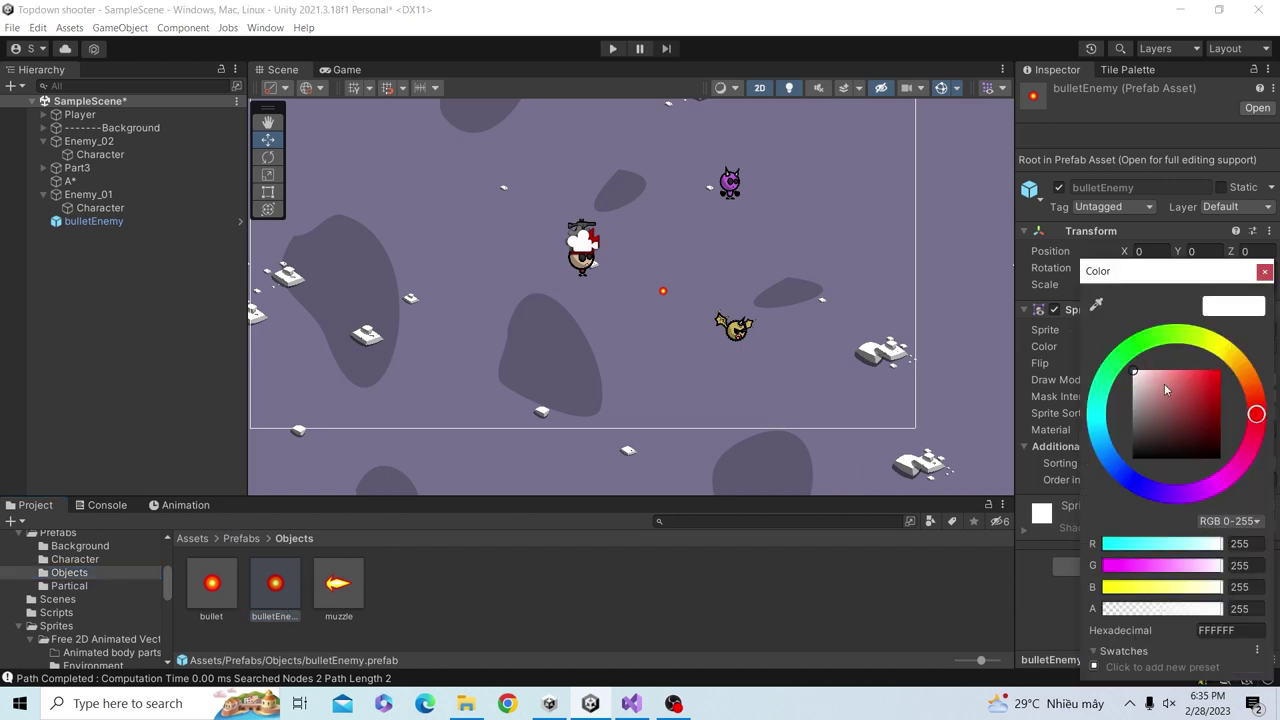
pyautogui.moveTo(1241, 362); pyautogui.dragTo(1175, 334)
pyautogui.moveTo(1182, 382); pyautogui.dragTo(1221, 370)
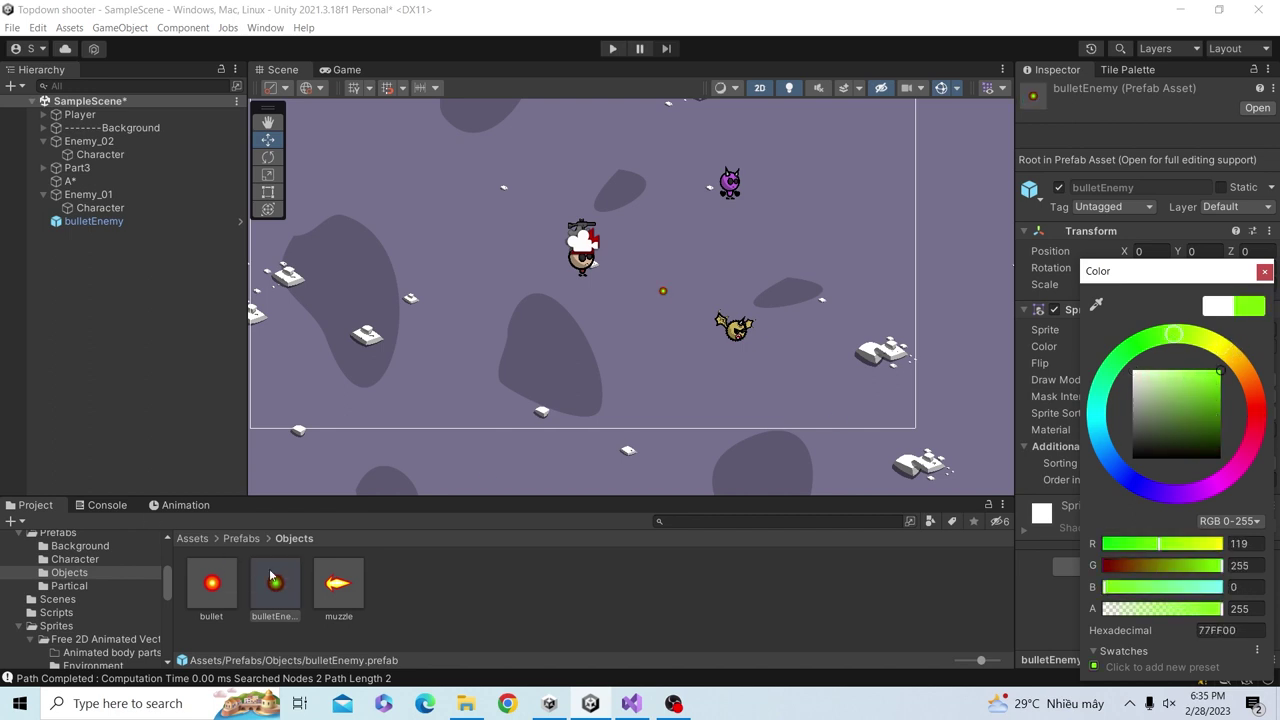
pyautogui.click(1212, 487)
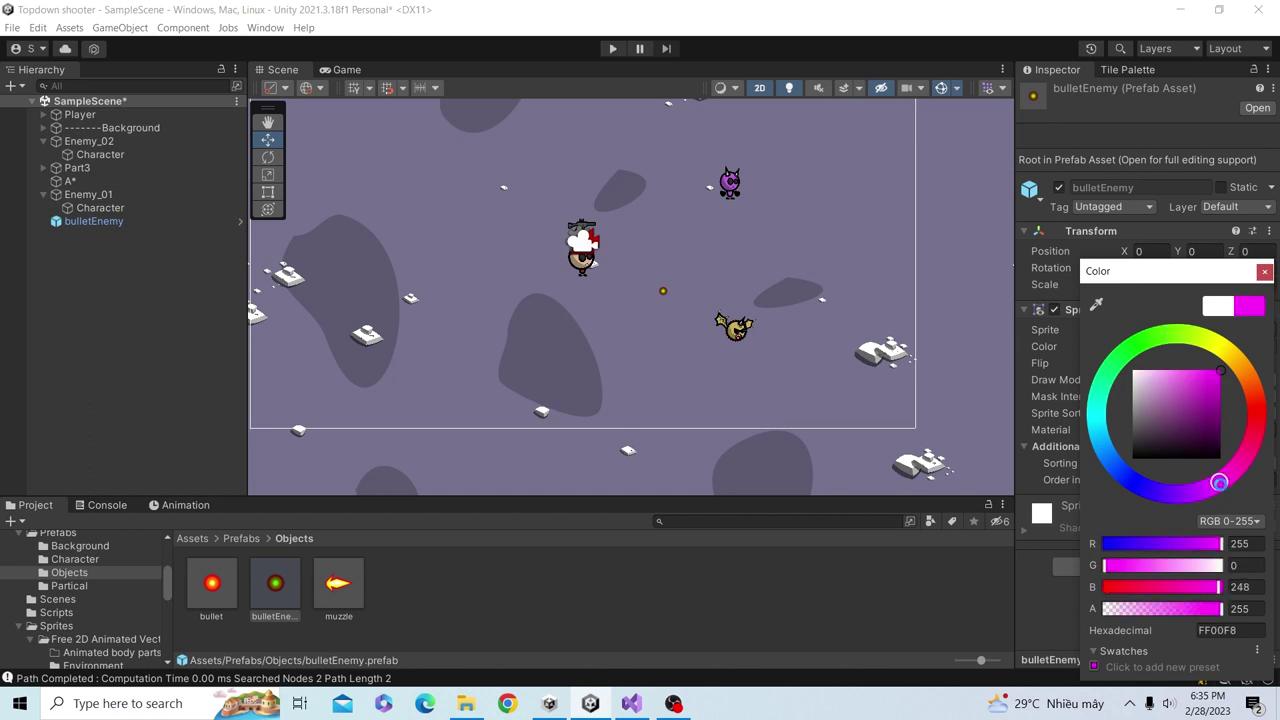
pyautogui.click(1180, 497)
pyautogui.moveTo(1148, 501); pyautogui.dragTo(1100, 437)
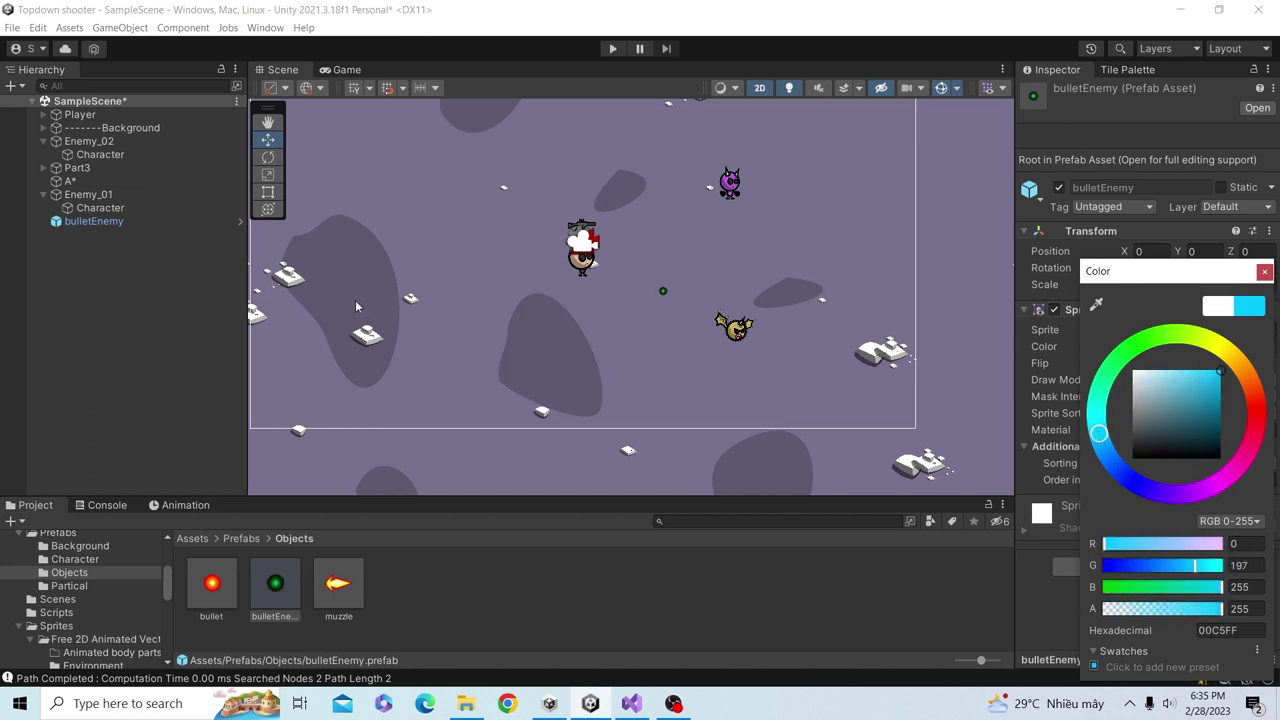
pyautogui.click(671, 625)
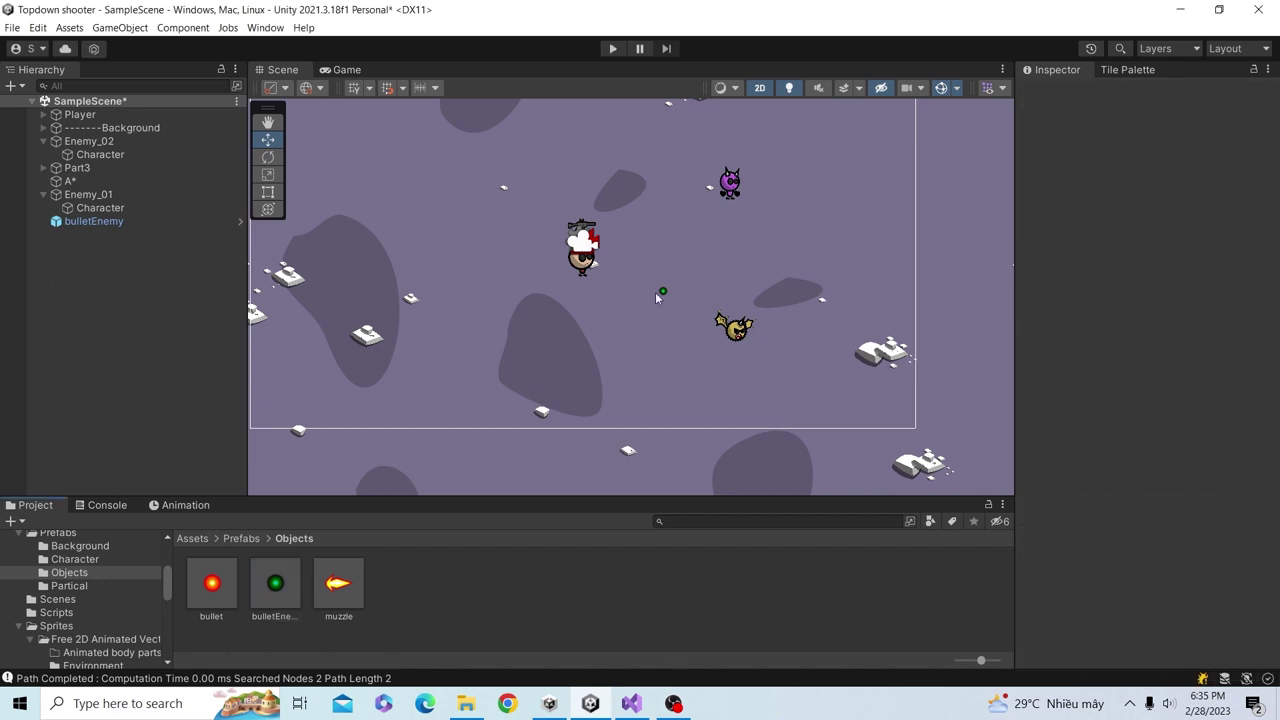
pyautogui.hotkey('ctrl', 's')
# - Add a Rigidbody 2D component to bulletEnemy
pyautogui.click(150, 221)
pyautogui.click(1209, 486)
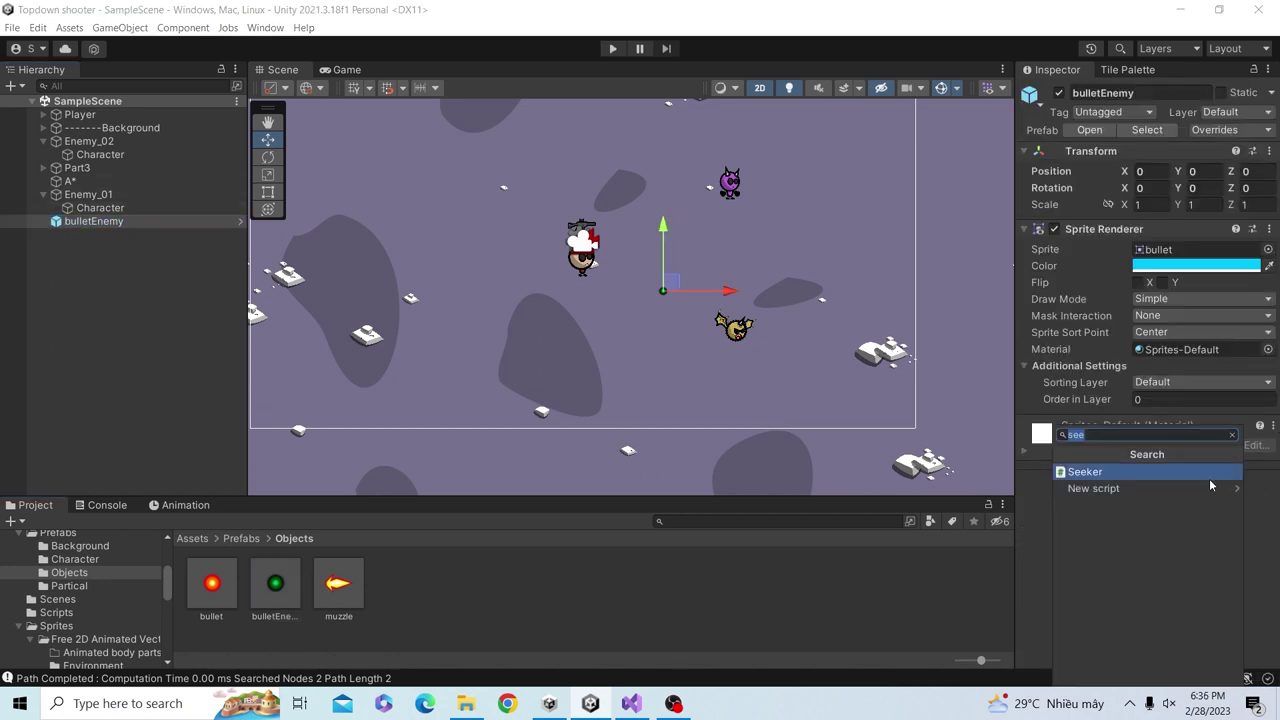
pyautogui.write('cill')
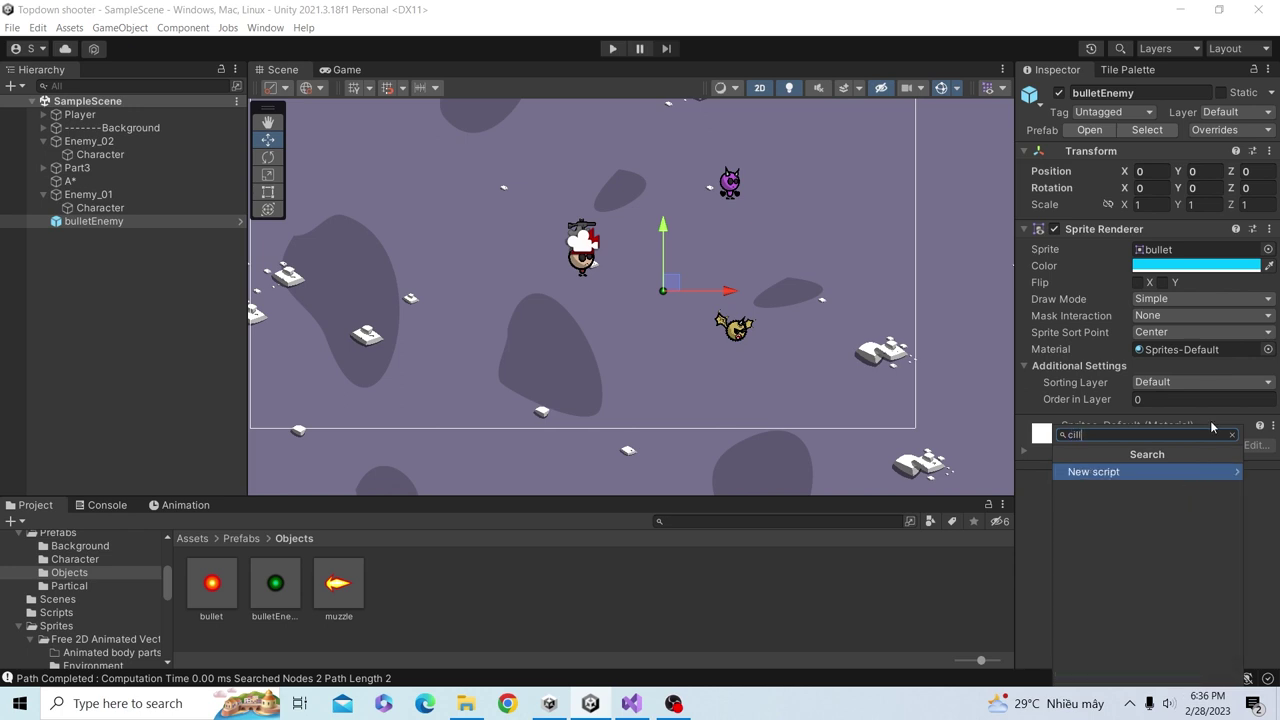
pyautogui.press('BackSpace')
pyautogui.press('BackSpace')
pyautogui.press('BackSpace')
pyautogui.press('BackSpace')
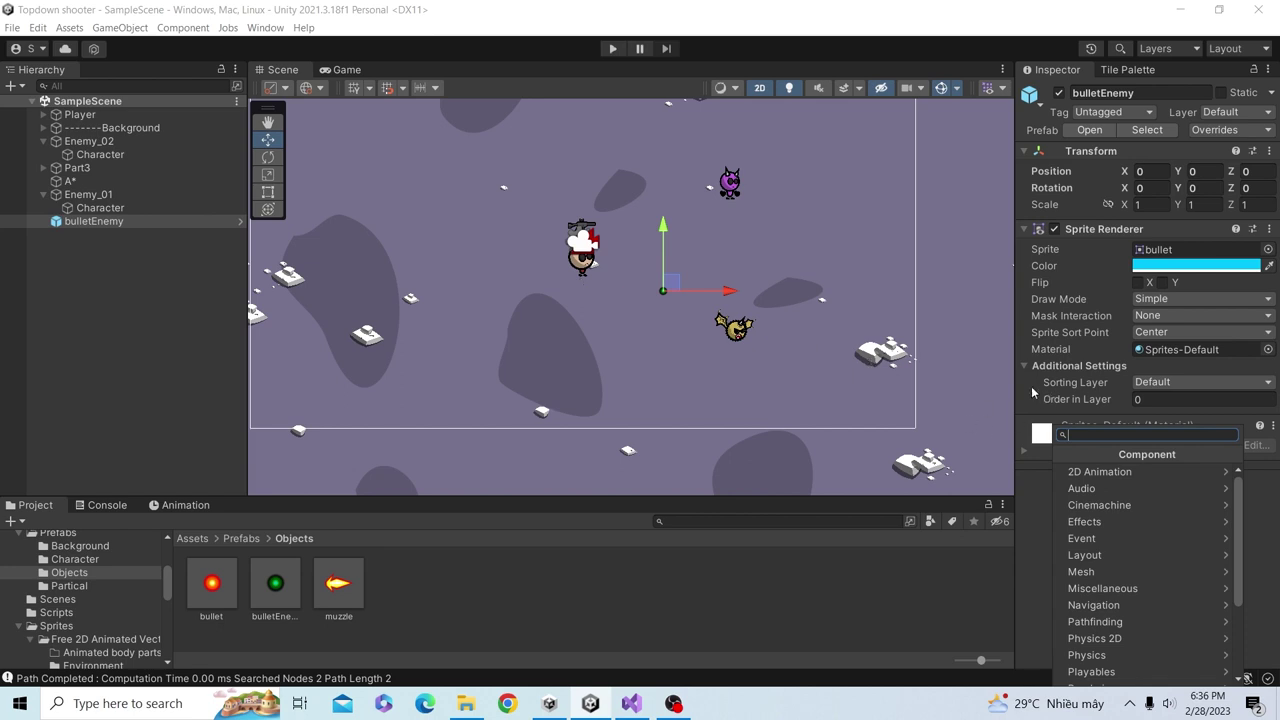
pyautogui.write('rigi')
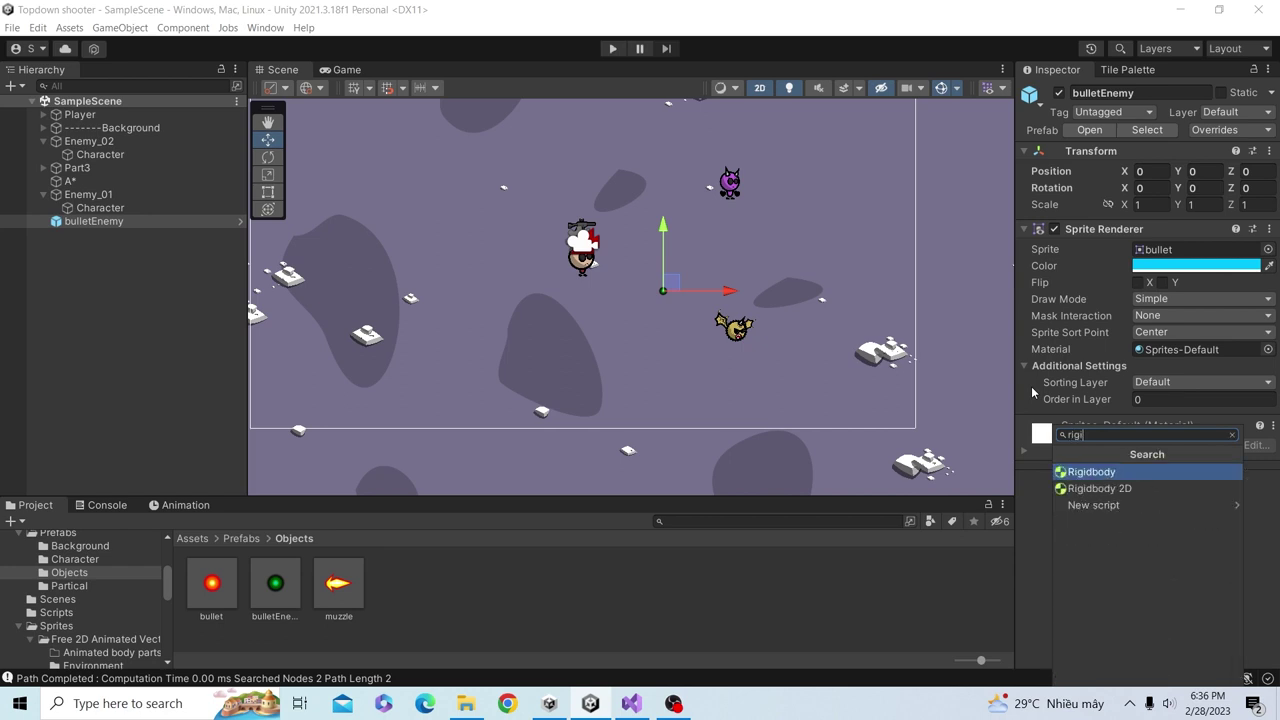
pyautogui.press('Return')
pyautogui.scroll(-2, 1135, 471)
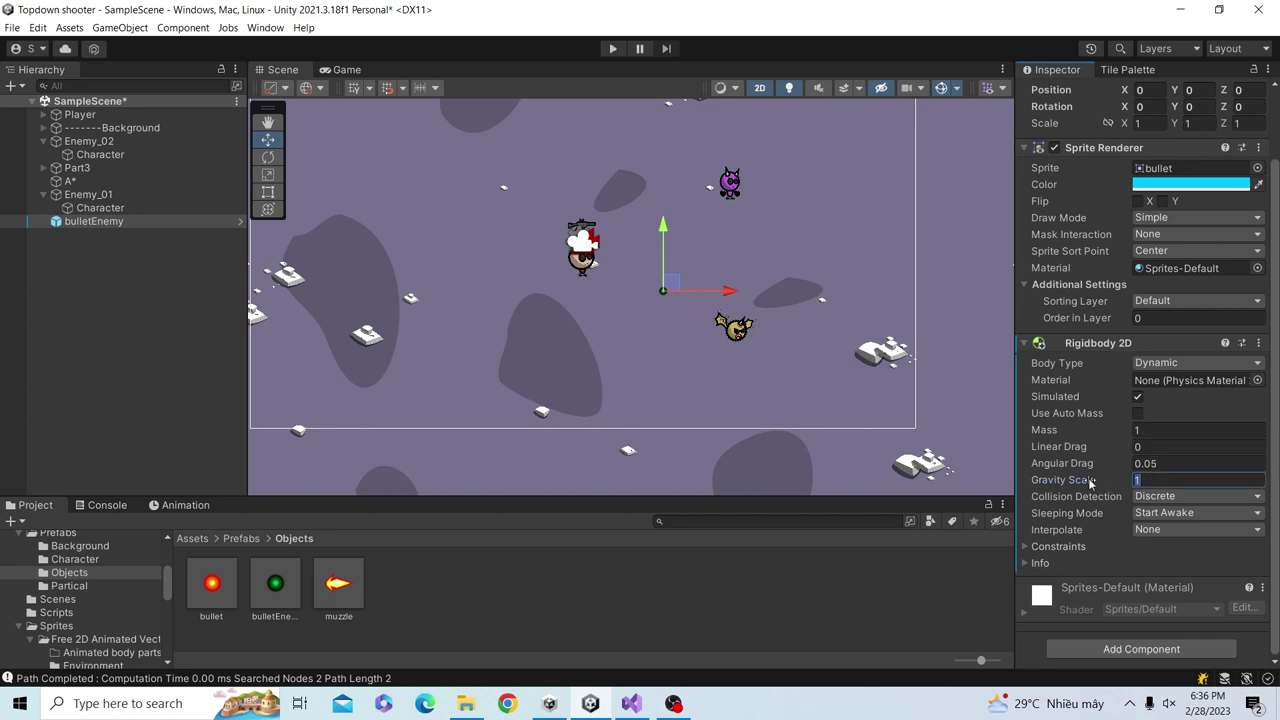
# - Add a Circle Collider 2D component to bulletEnemy
pyautogui.click(1141, 648)
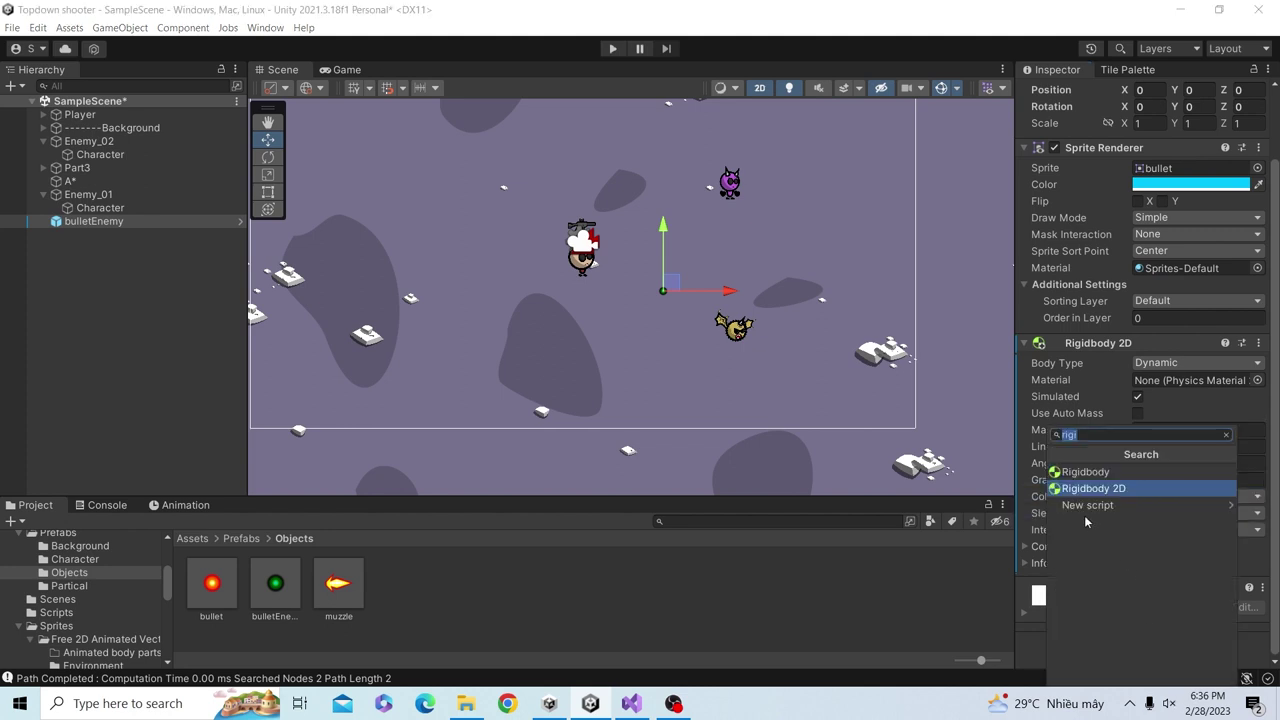
pyautogui.write('co')
pyautogui.press('BackSpace')
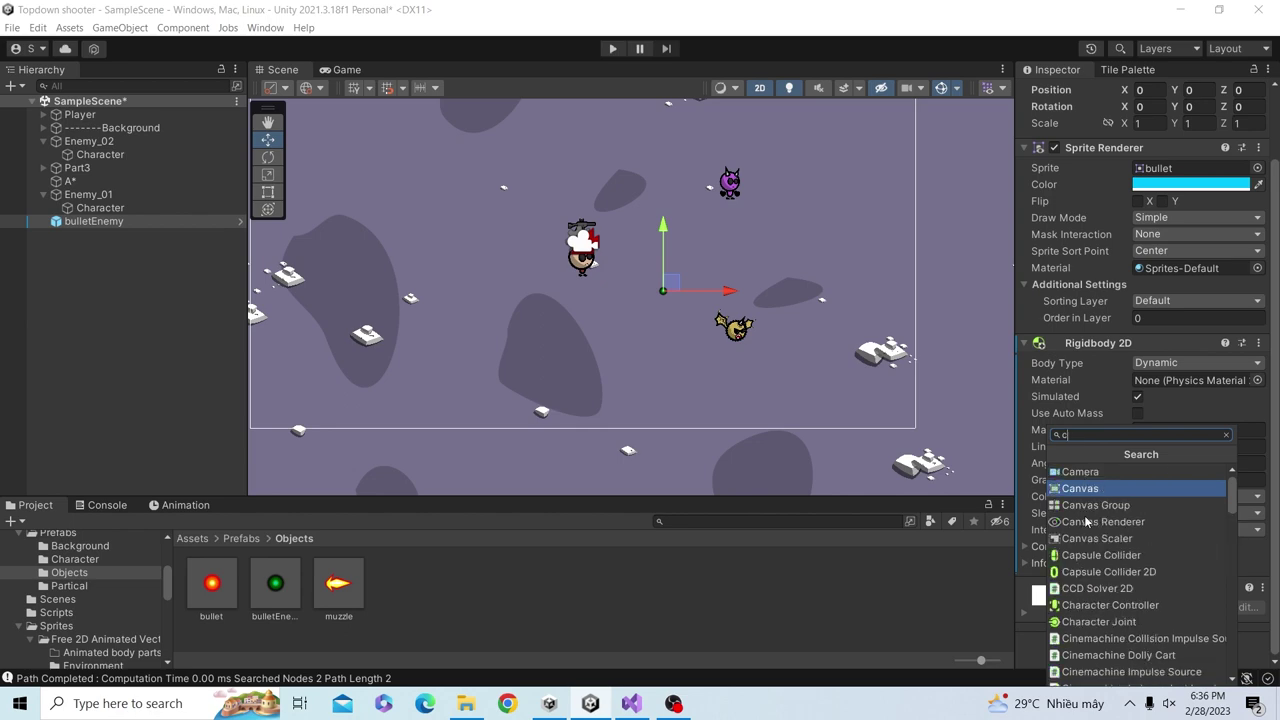
pyautogui.write('ircl')
pyautogui.press('Return')
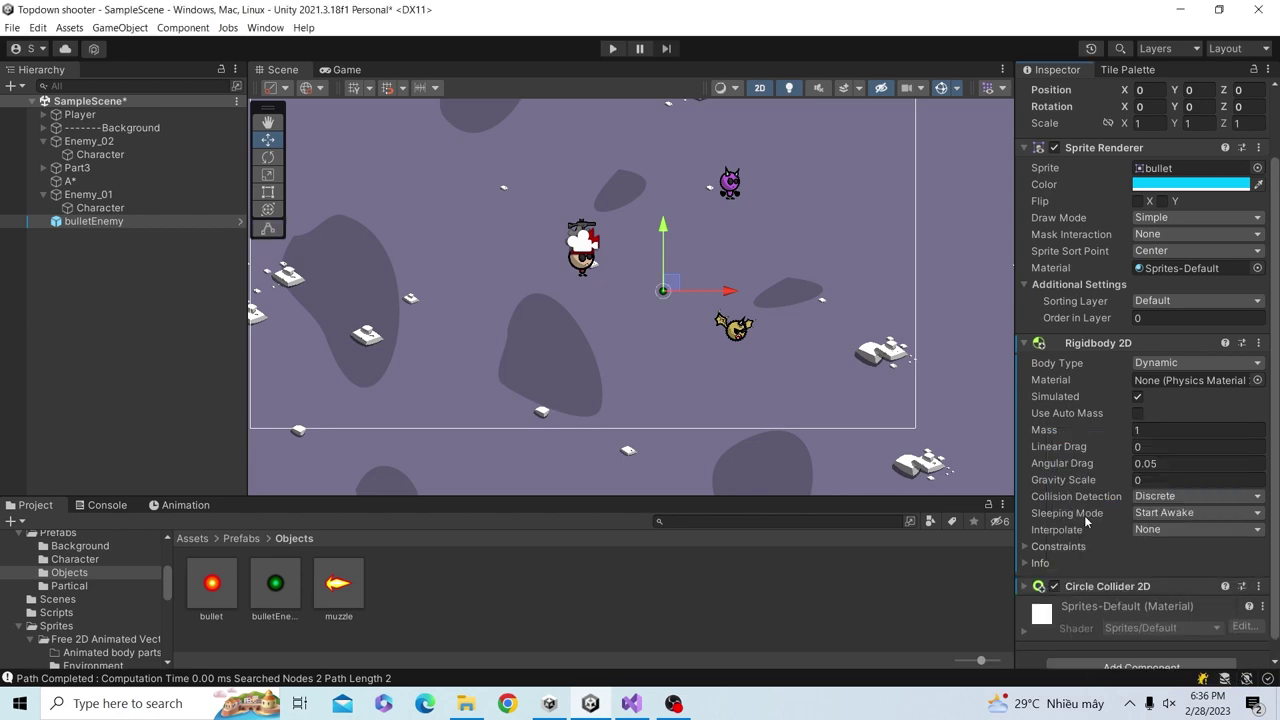
pyautogui.hotkey('alt', 'Tab')
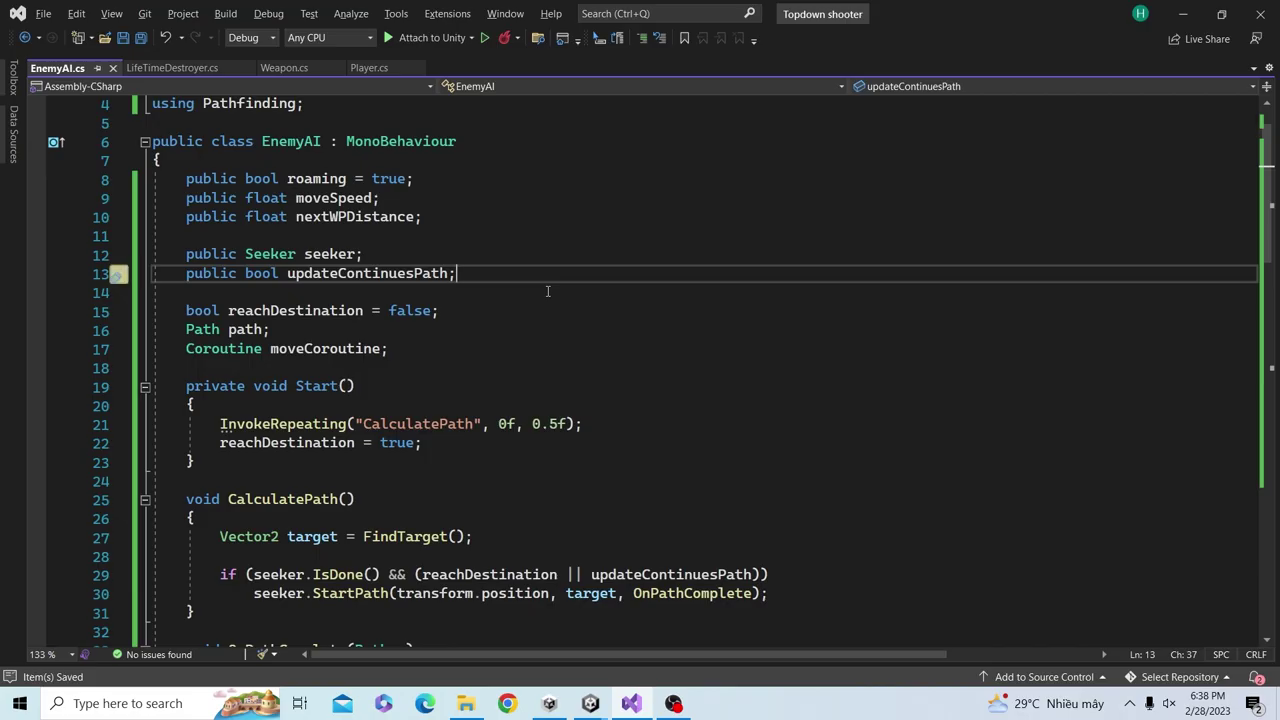
# - Start a // Shoot section with public bool isShootable = false; and save
pyautogui.press('Return')
pyautogui.press('Return')
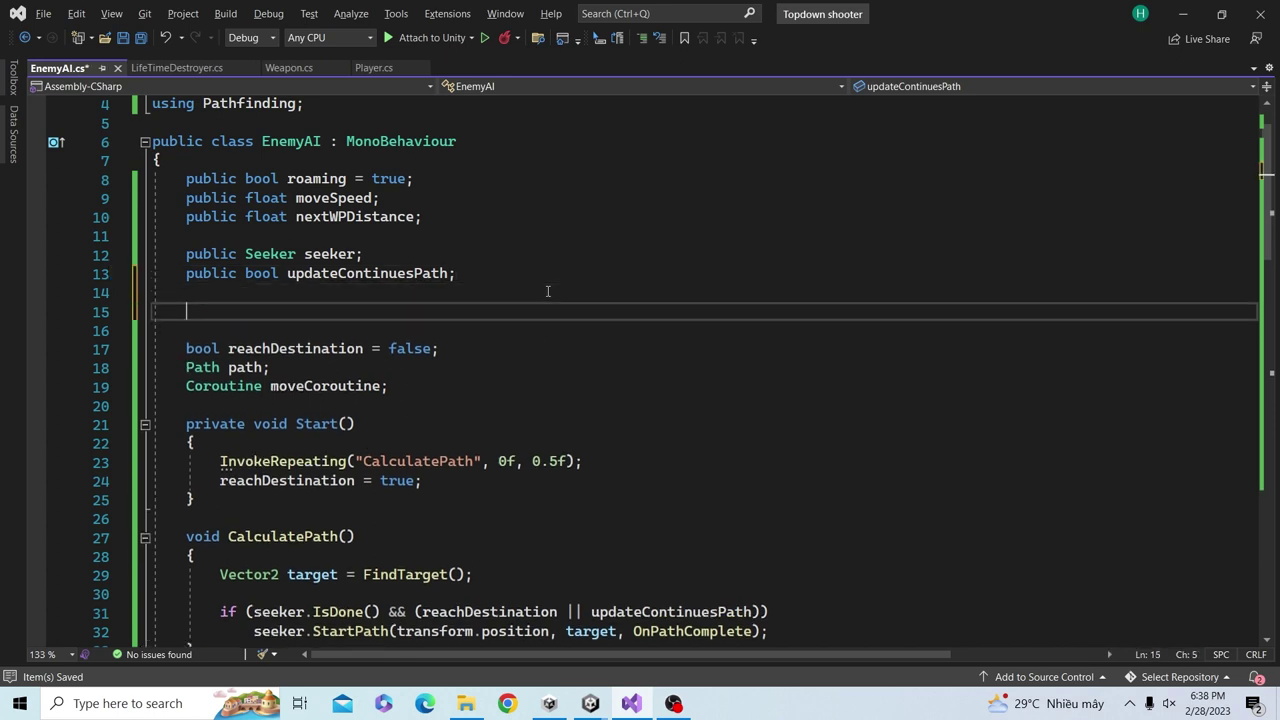
pyautogui.write('pu')
pyautogui.press('BackSpace')
pyautogui.press('BackSpace')
pyautogui.write('//')
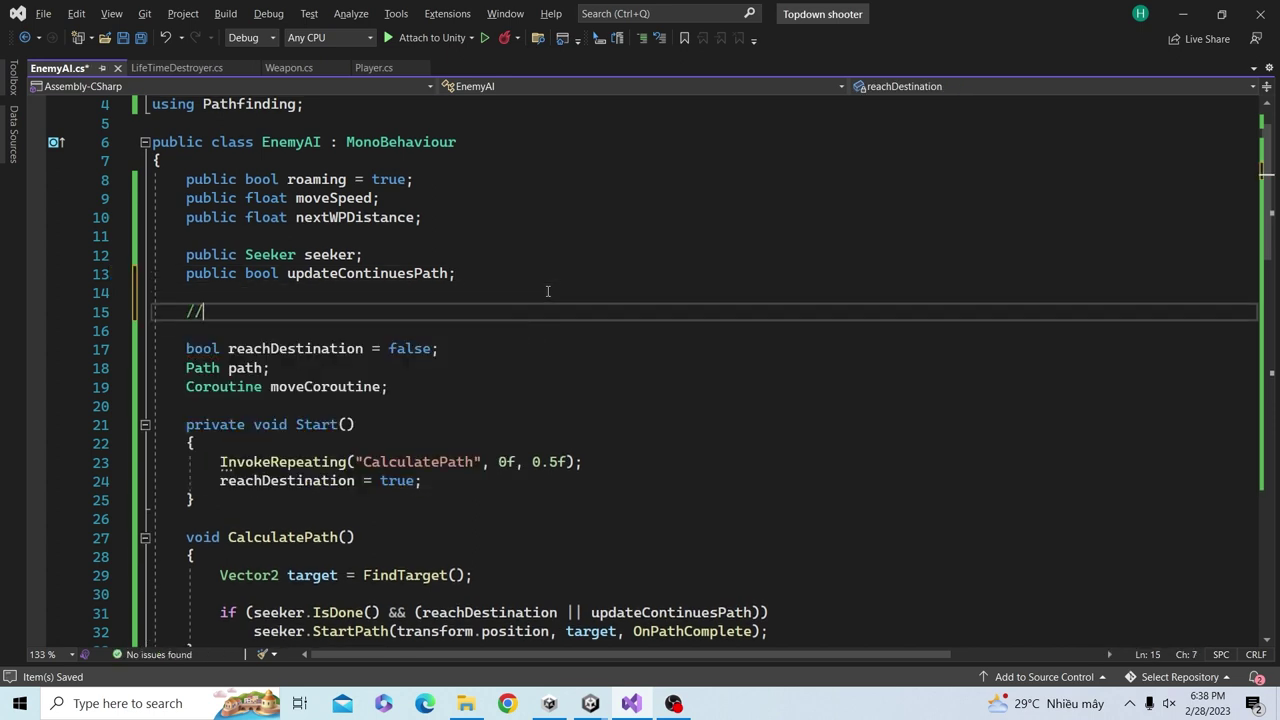
pyautogui.write(' SH')
pyautogui.press('BackSpace')
pyautogui.press('BackSpace')
pyautogui.press('BackSpace')
pyautogui.write('hoot')
pyautogui.press('Return')
pyautogui.write('ublic ')
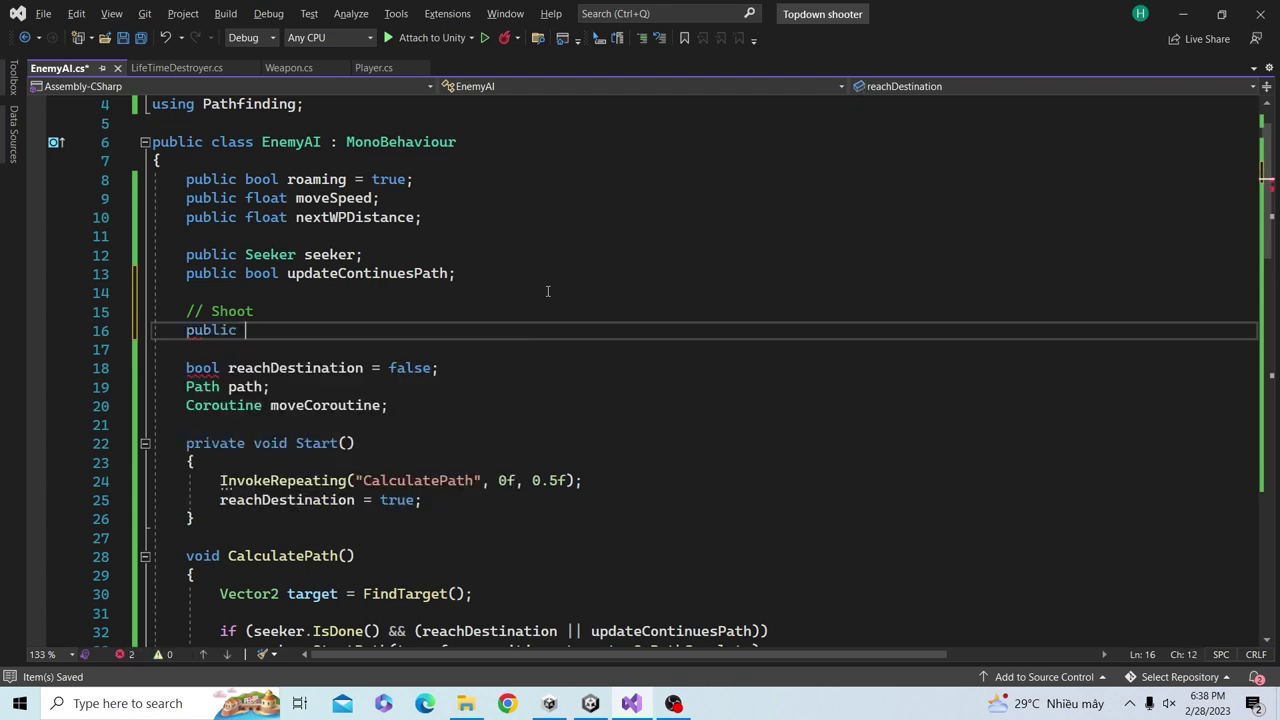
pyautogui.write('bool ')
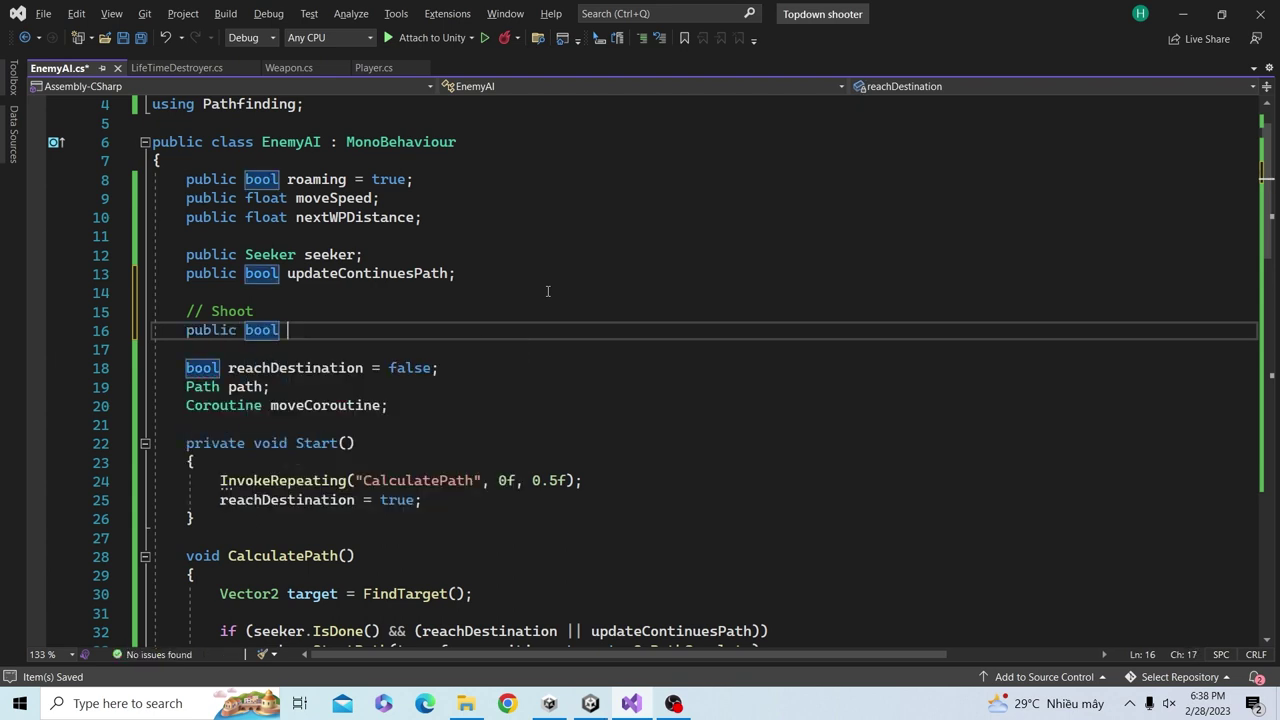
pyautogui.write('isShoo')
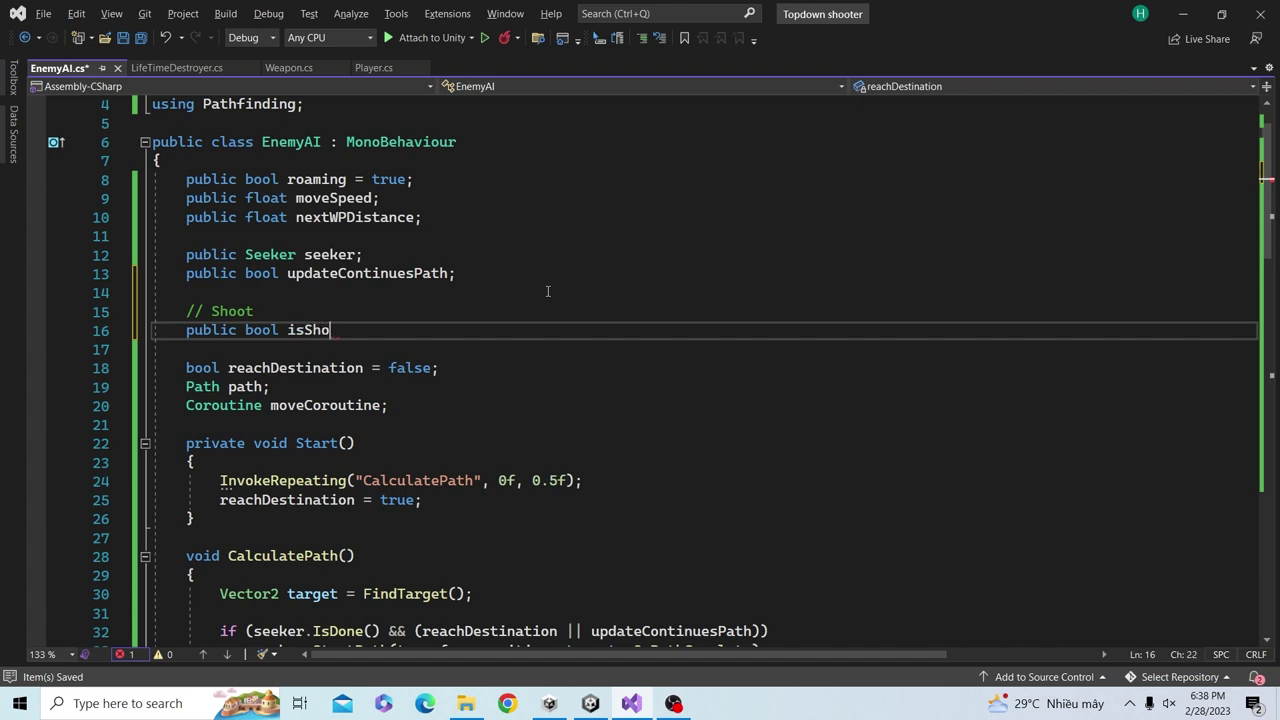
pyautogui.write('t')
pyautogui.press('BackSpace')
pyautogui.write('otable ')
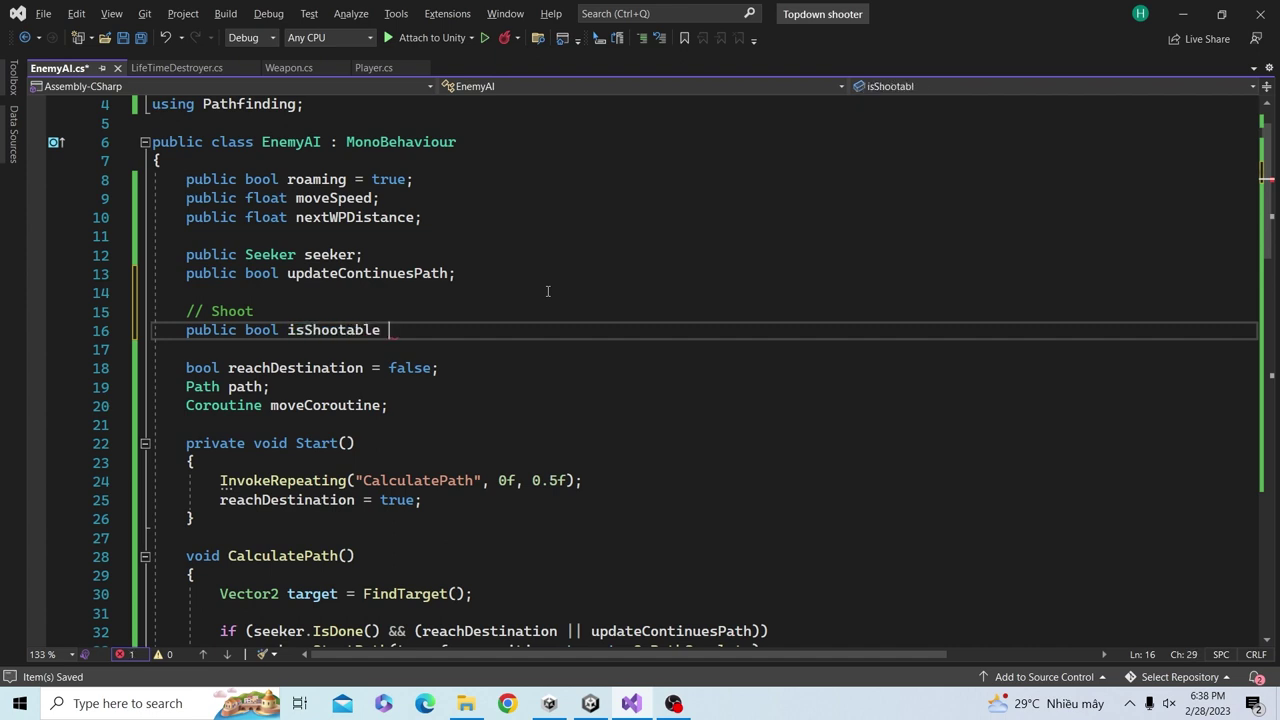
pyautogui.write('= false;')
pyautogui.hotkey('ctrl', 's')
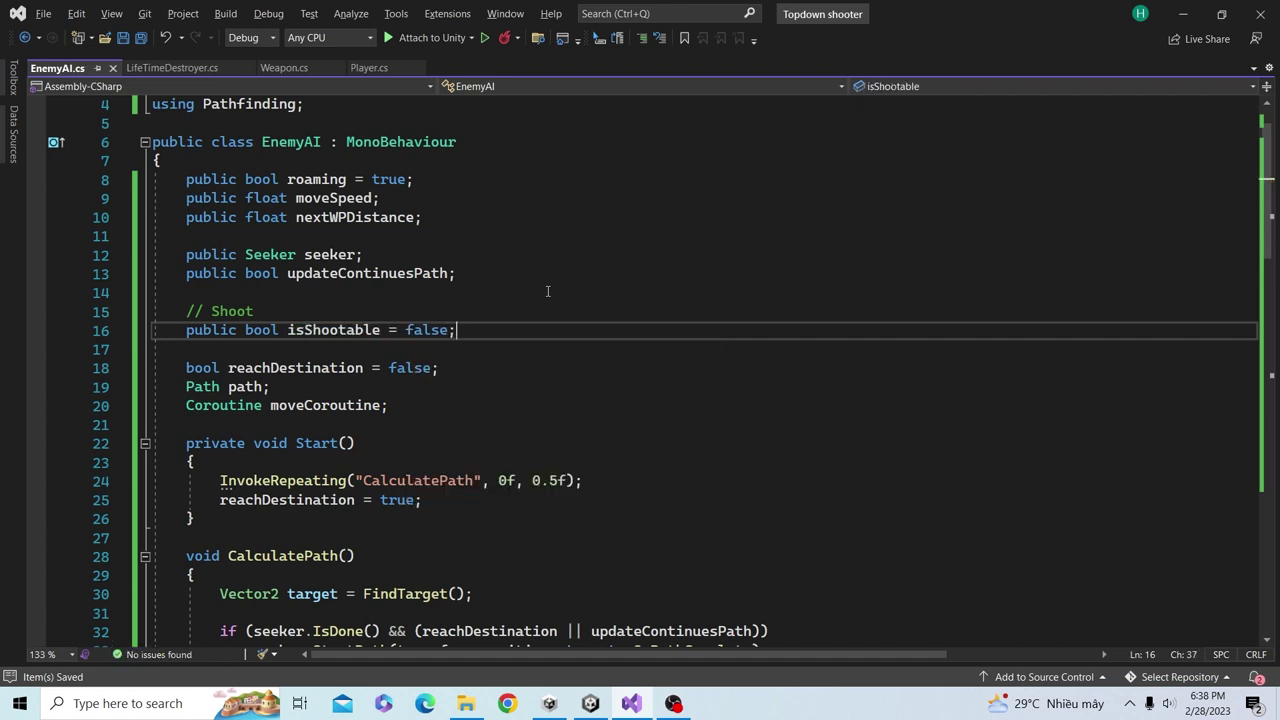
# - Declare public fields for the bullet GameObject, float bulletSpeed and float timeBtwFire
pyautogui.press('Return')
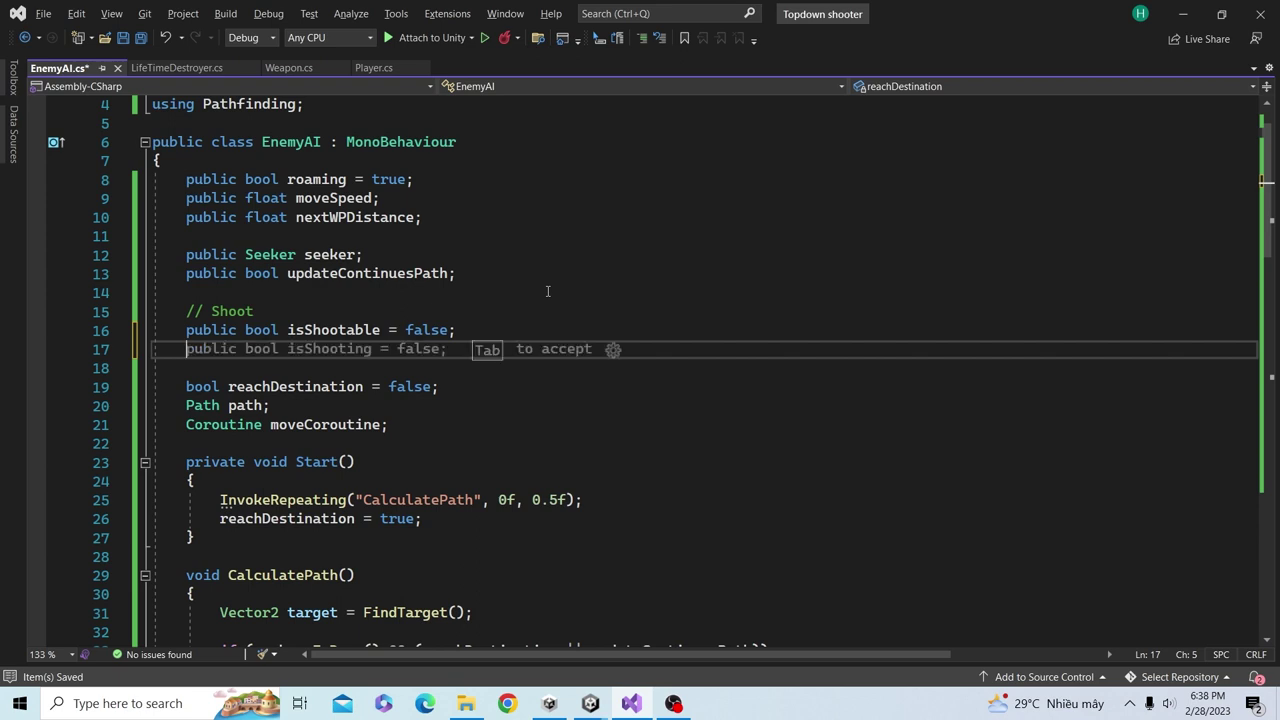
pyautogui.write('public game')
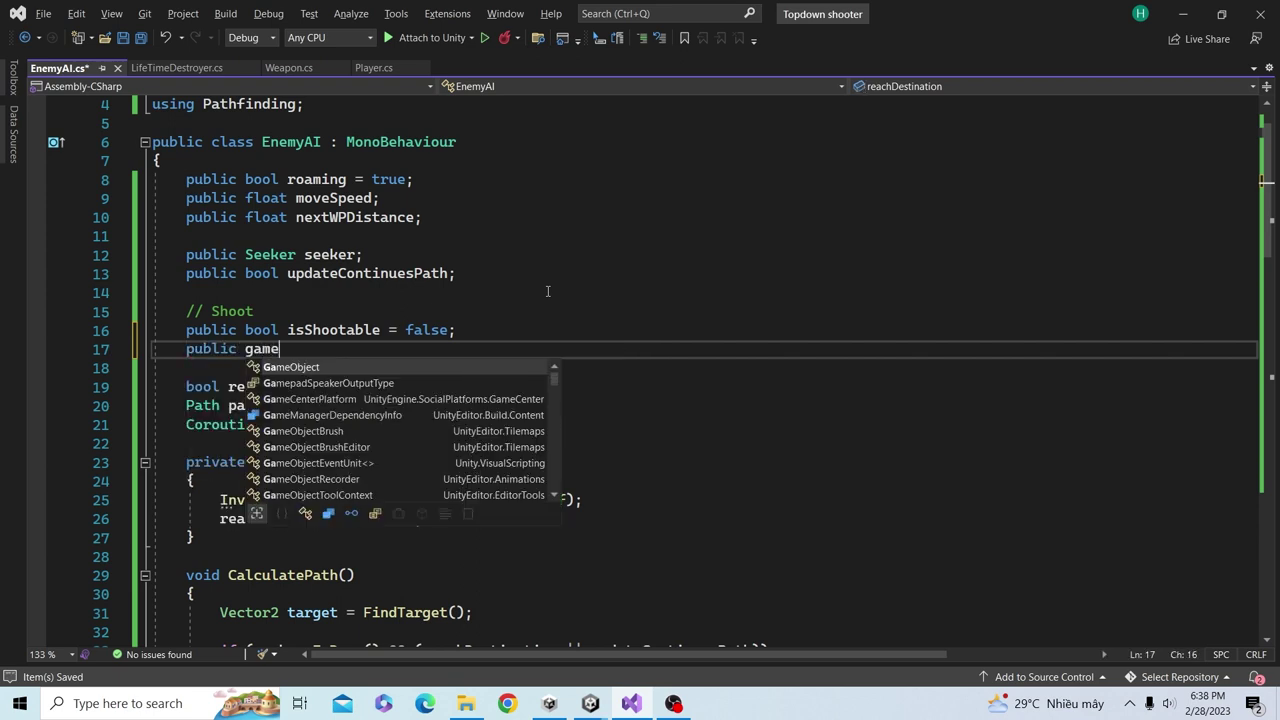
pyautogui.write(' bulle')
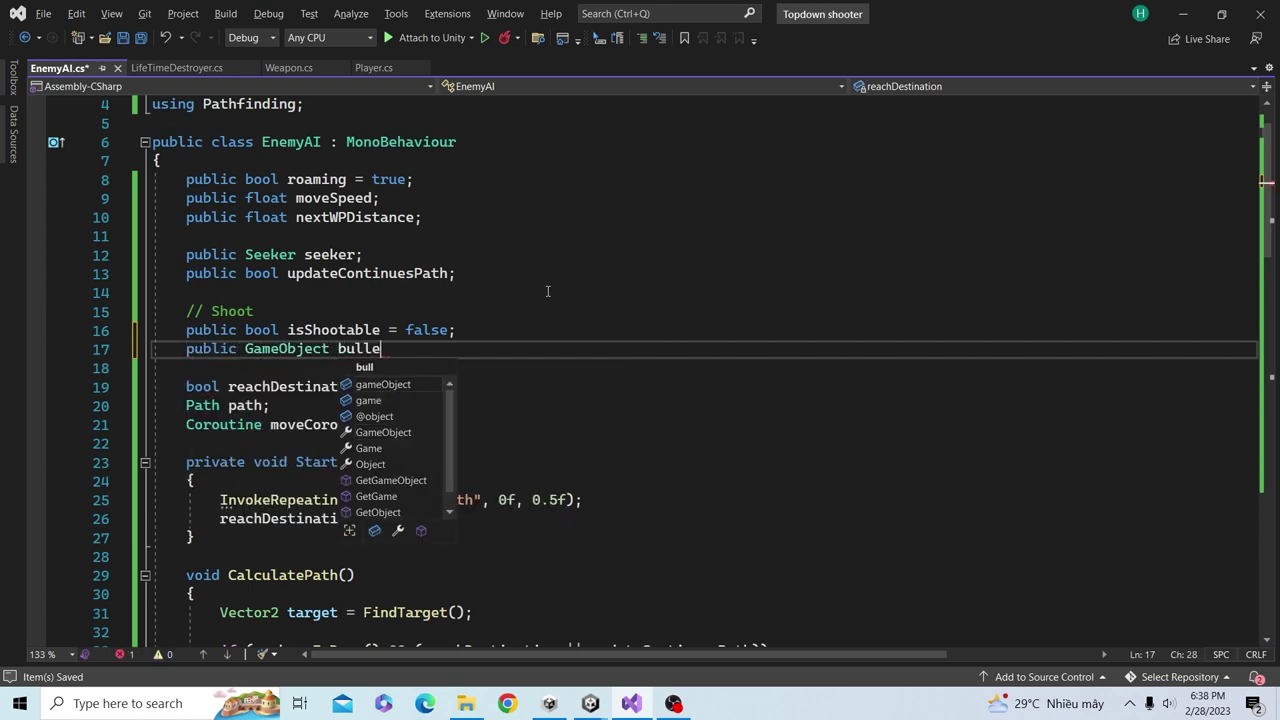
pyautogui.write('t')
pyautogui.hotkey('ctrl', 's')
pyautogui.write(';')
pyautogui.press('Return')
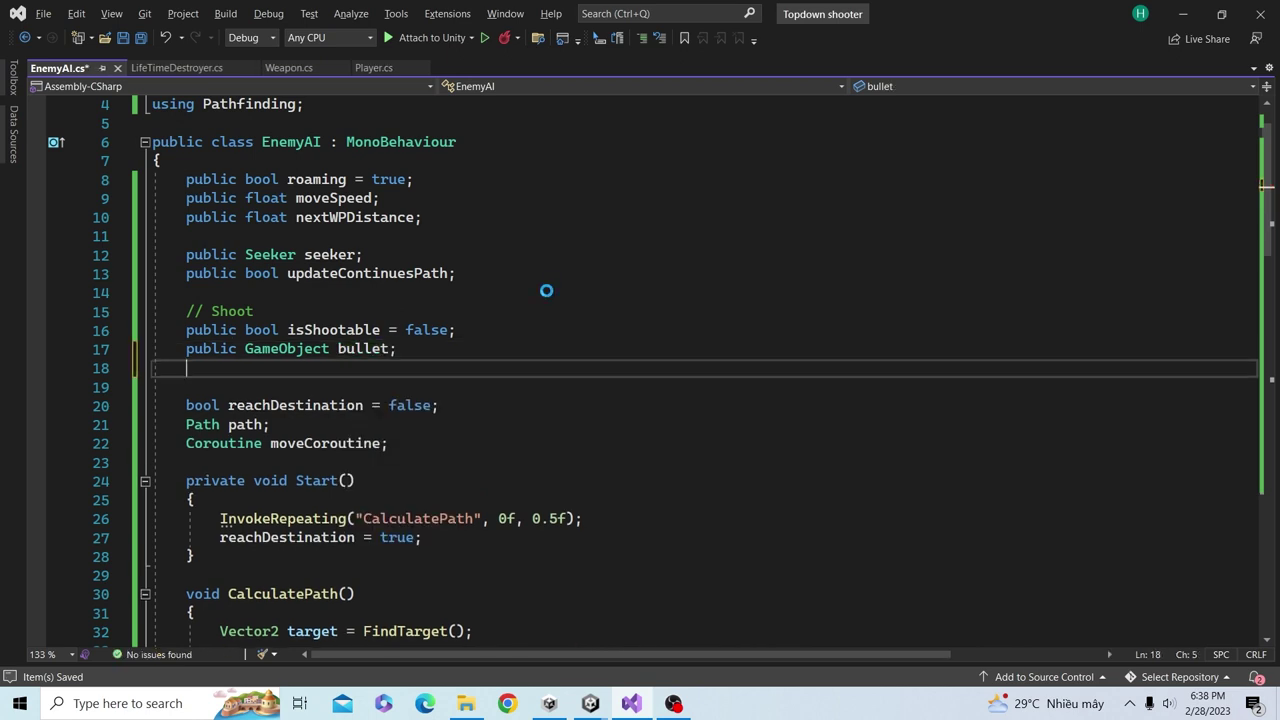
pyautogui.write('public float')
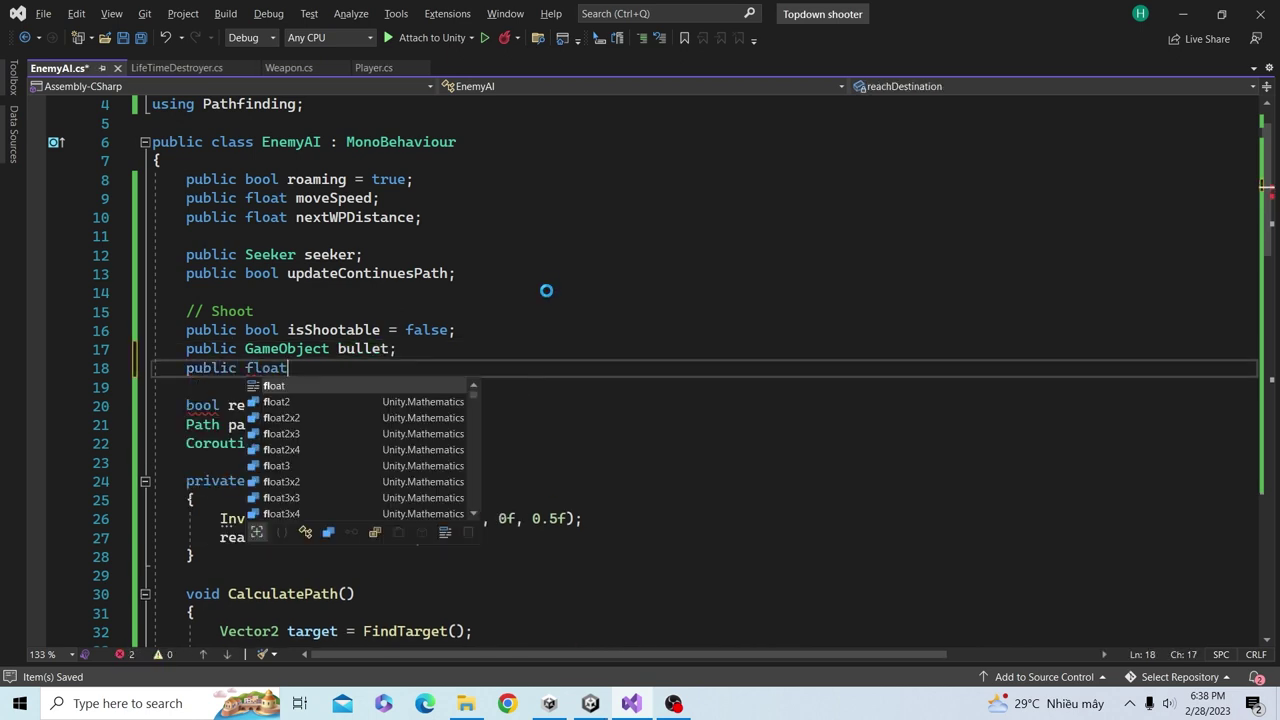
pyautogui.write(' bullet')
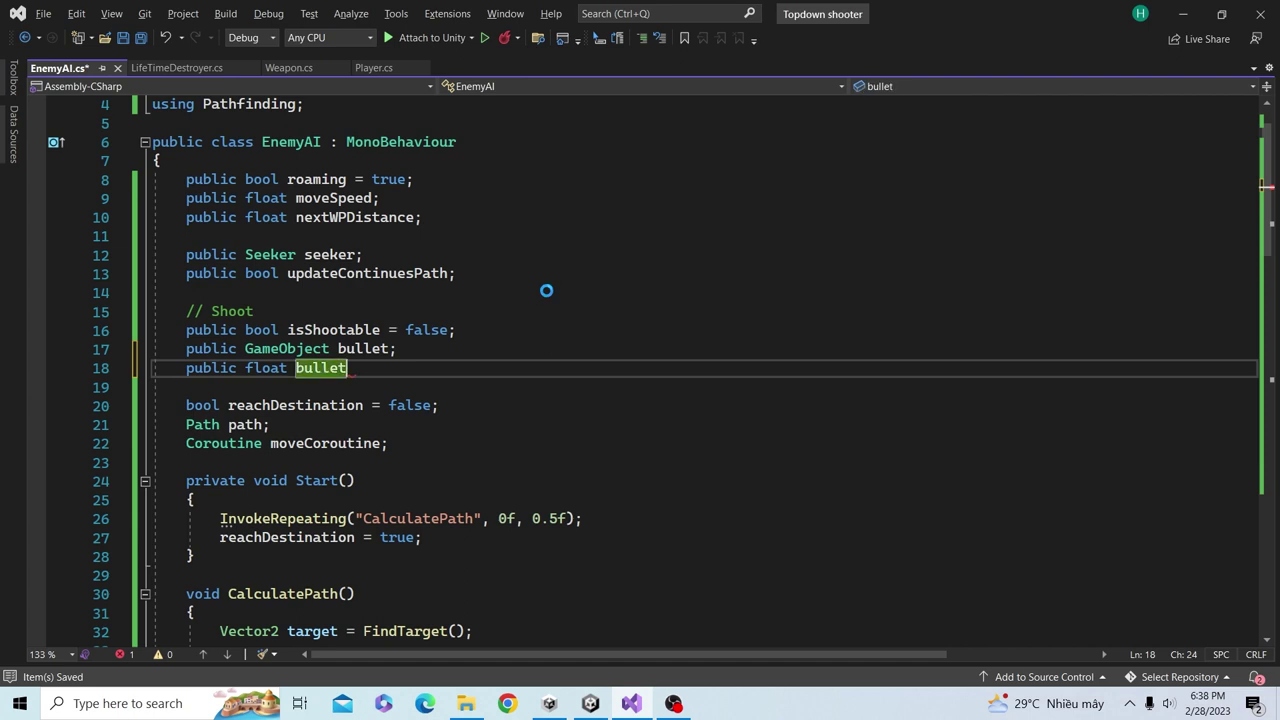
pyautogui.write('Speed')
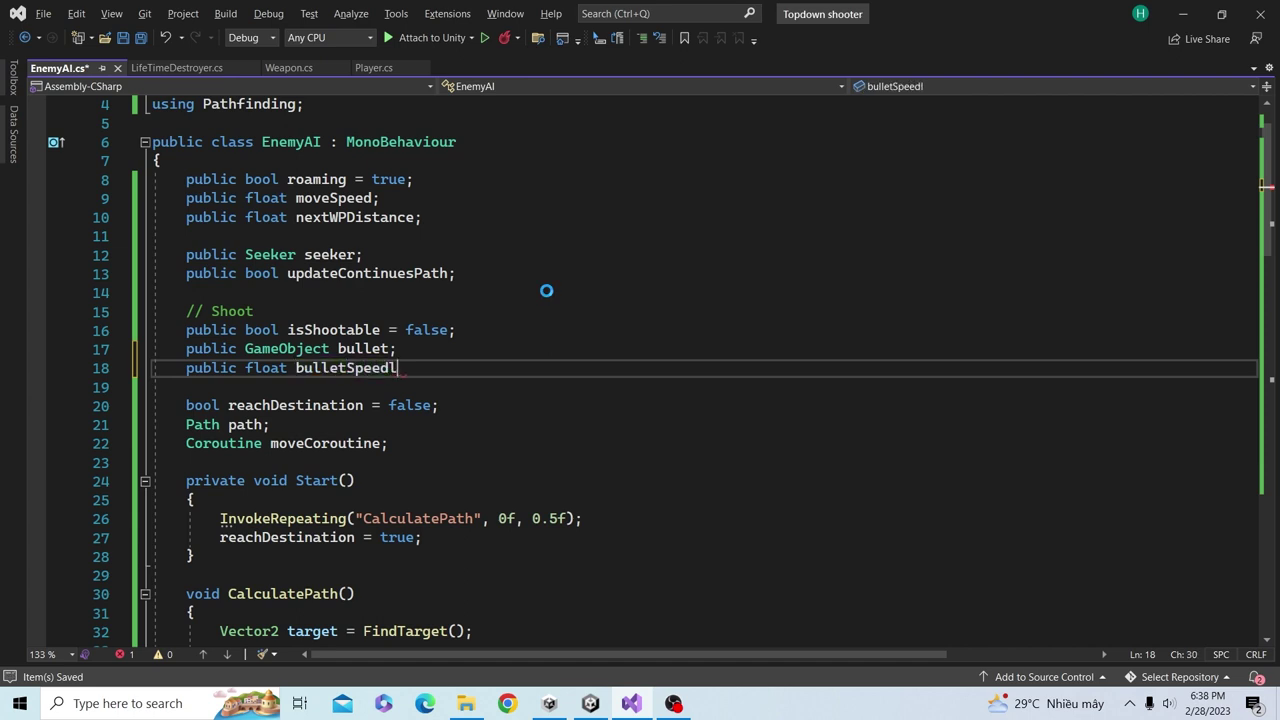
pyautogui.write(';')
pyautogui.press('Return')
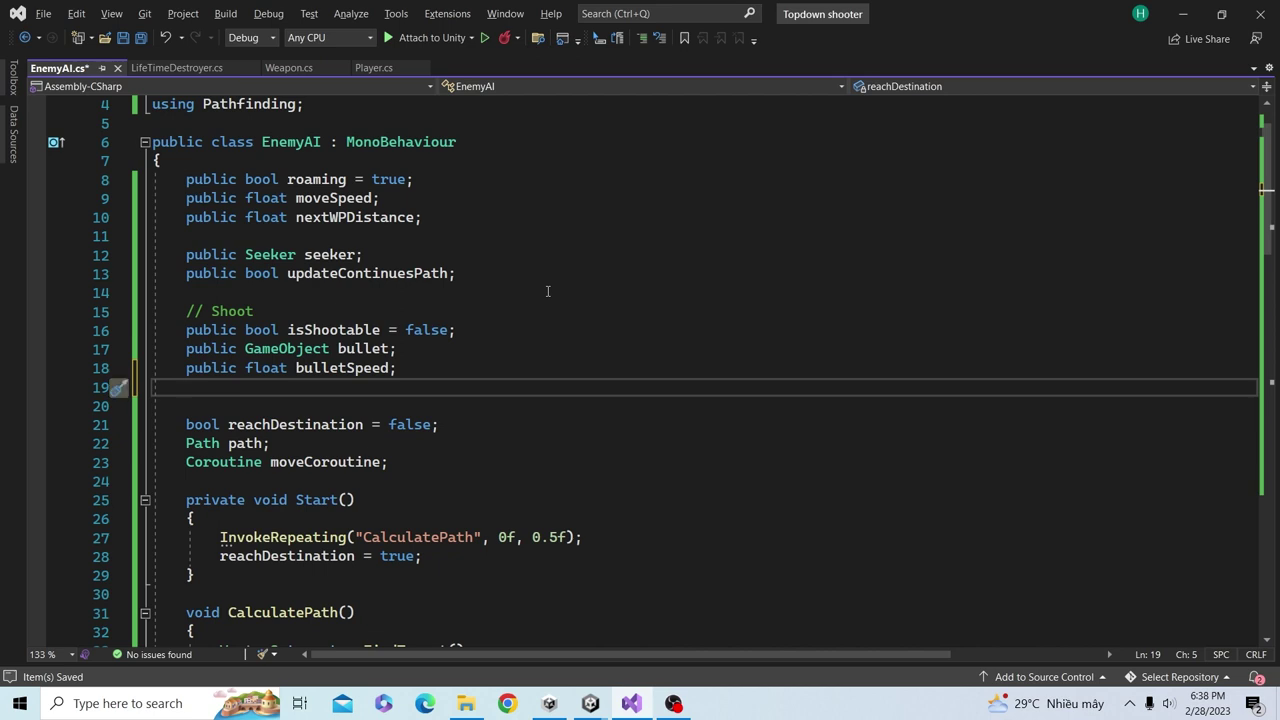
pyautogui.write('public t')
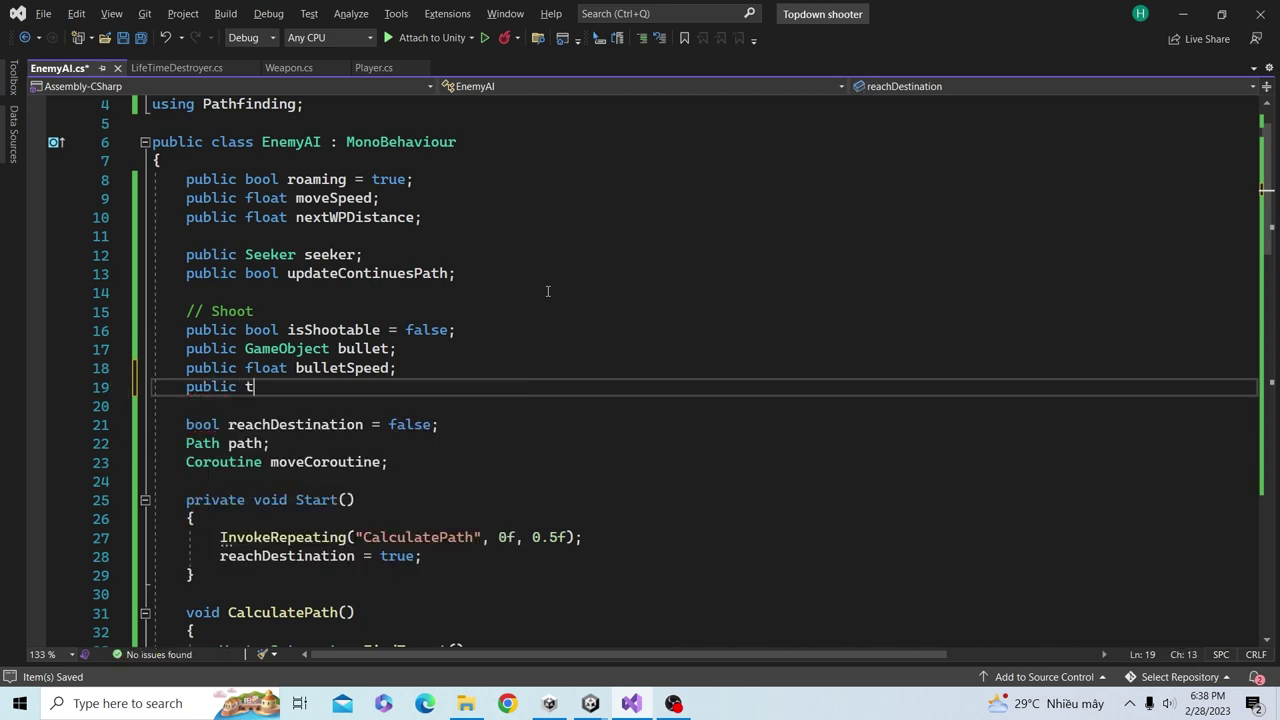
pyautogui.press('BackSpace')
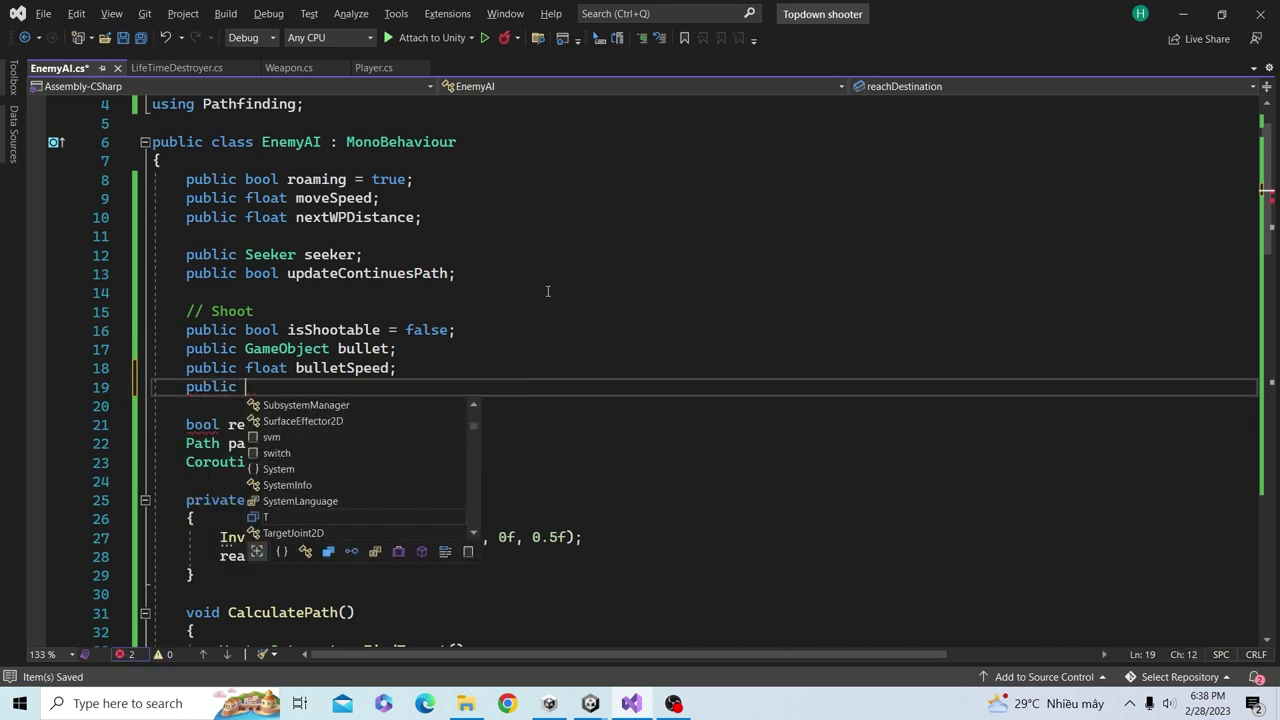
pyautogui.write('float tim')
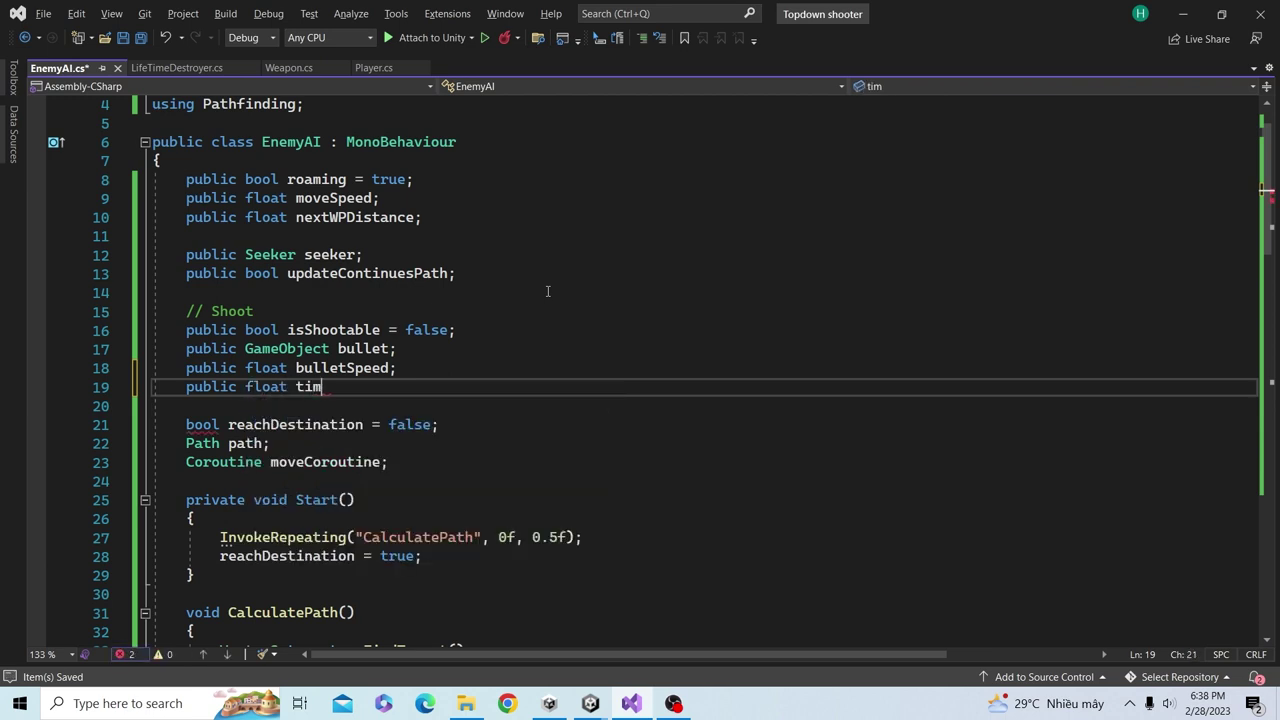
pyautogui.write('eBe')
pyautogui.press('BackSpace')
pyautogui.write('twFire')
pyautogui.write(';')
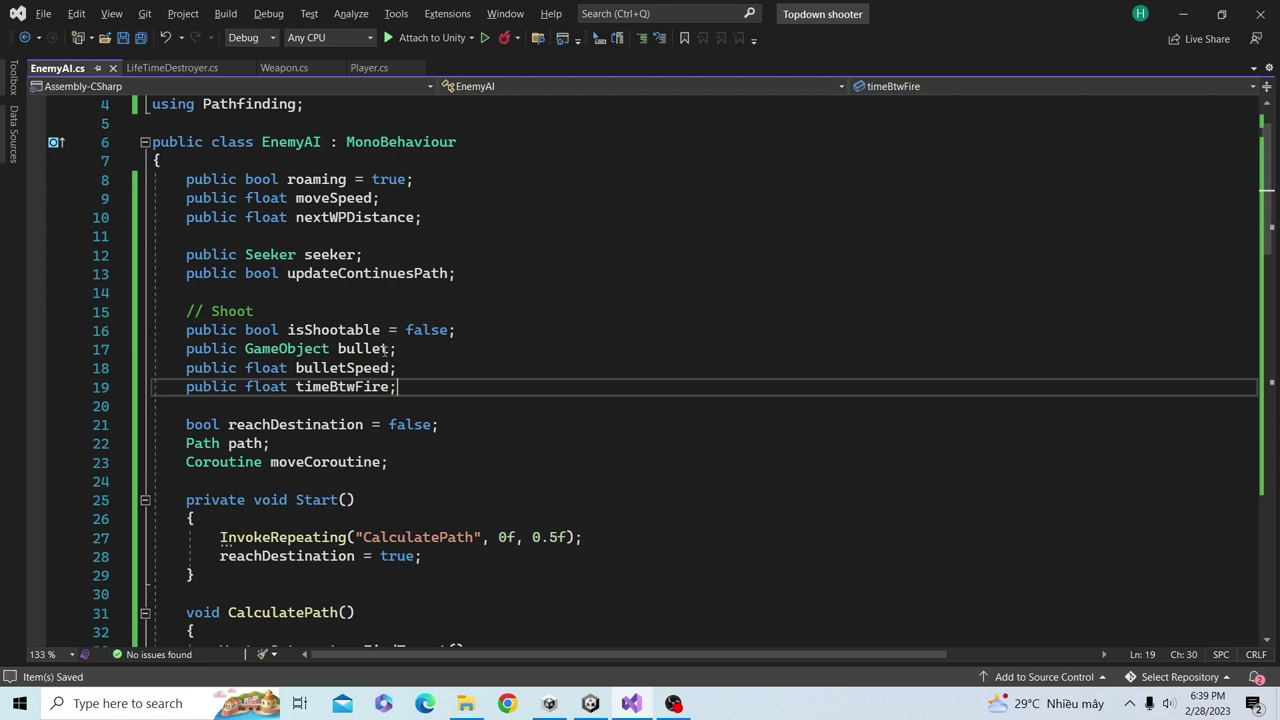
# - Add a private float fireCooldown field
pyautogui.press('Return')
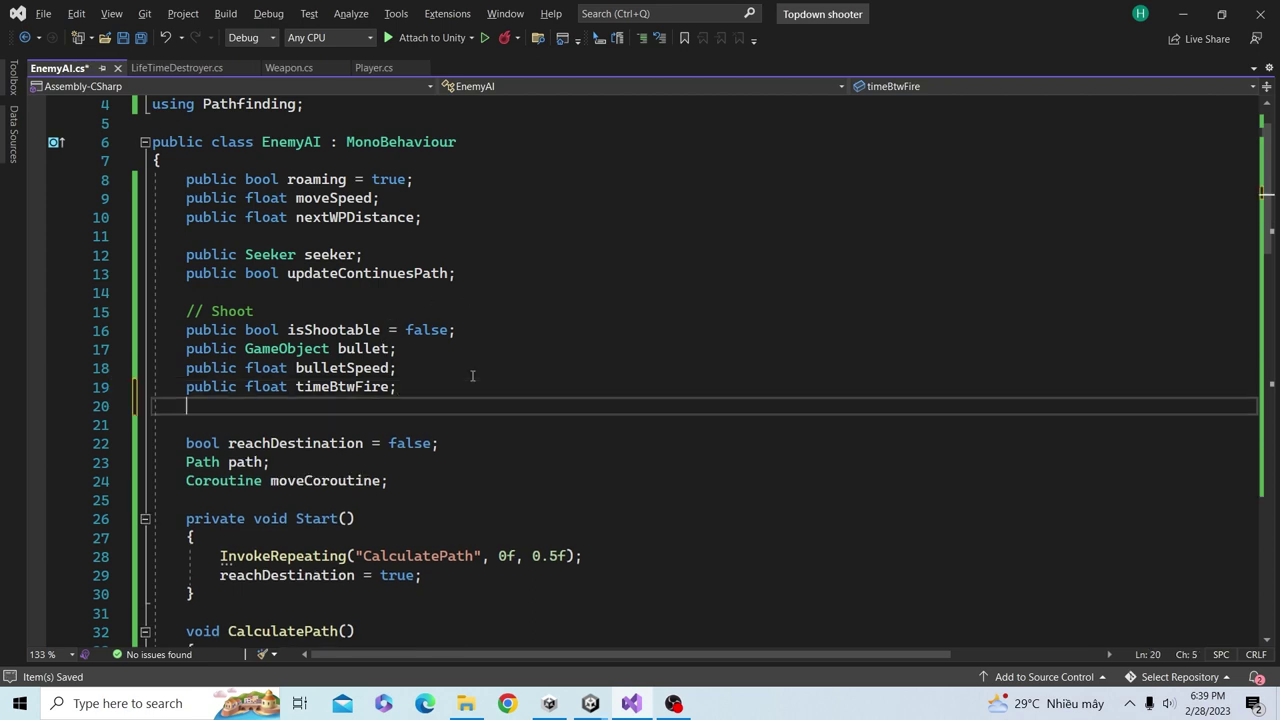
pyautogui.write('priva')
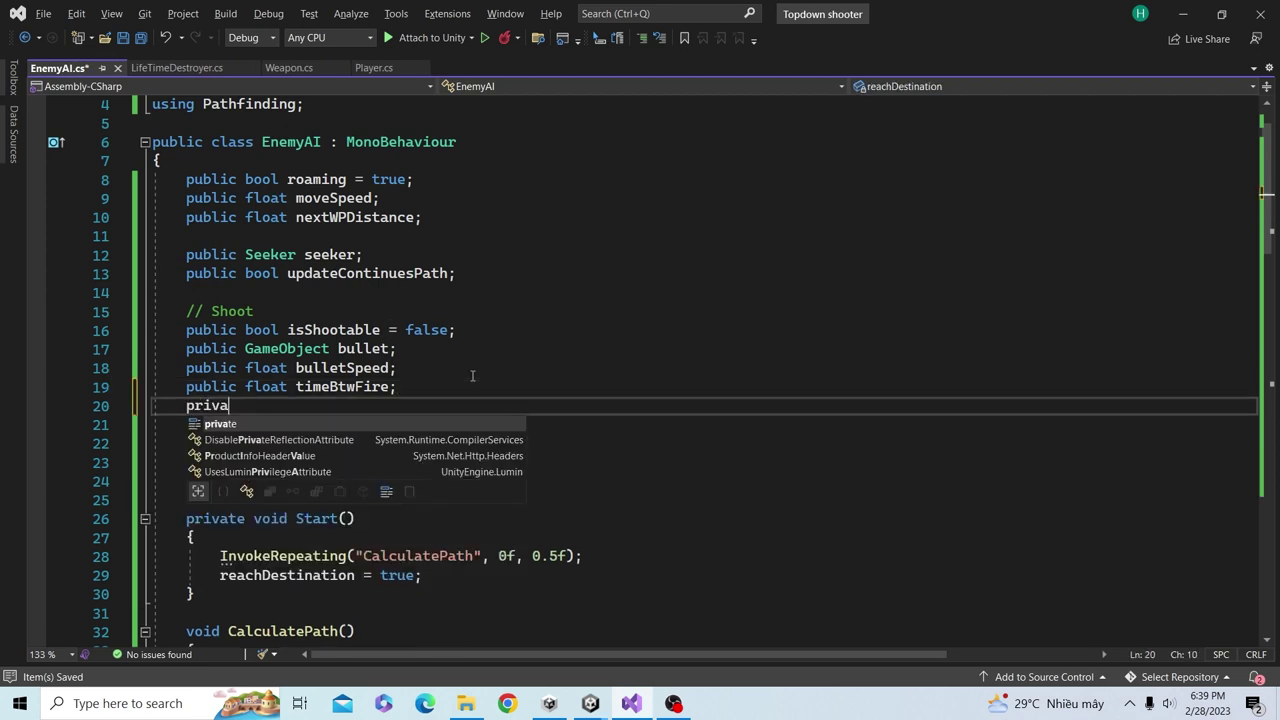
pyautogui.write('te ')
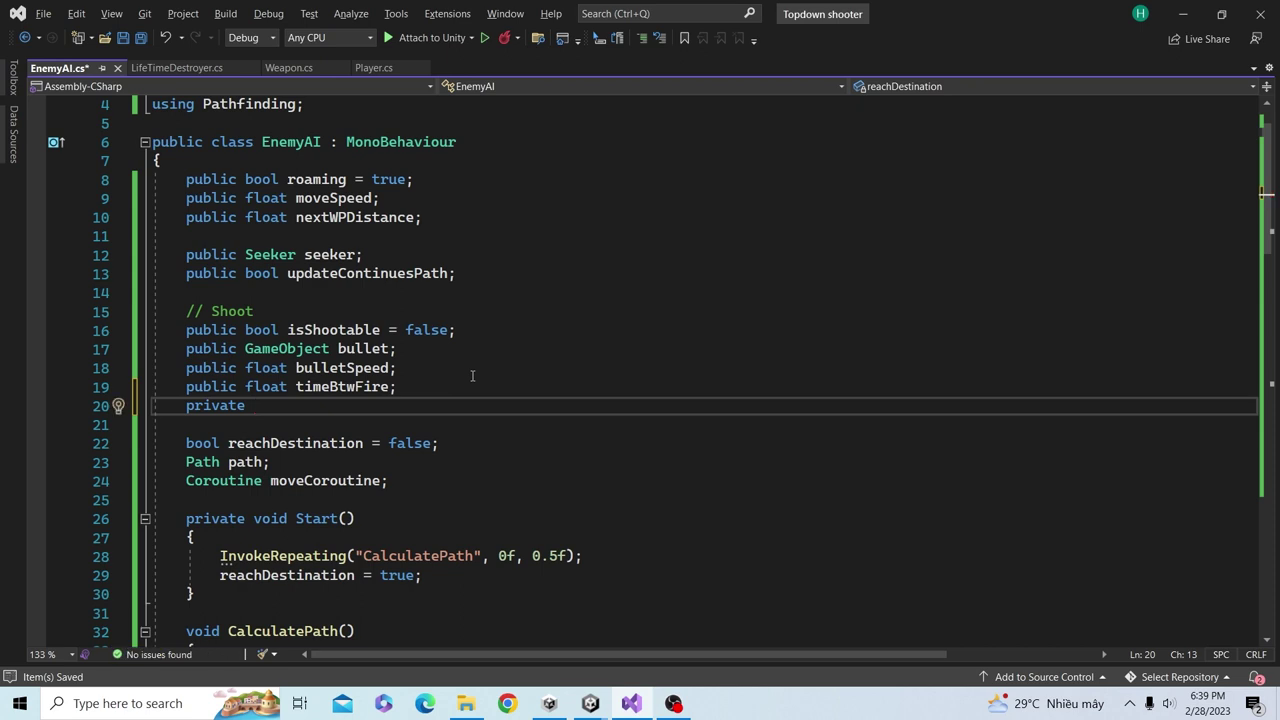
pyautogui.write('fireCo')
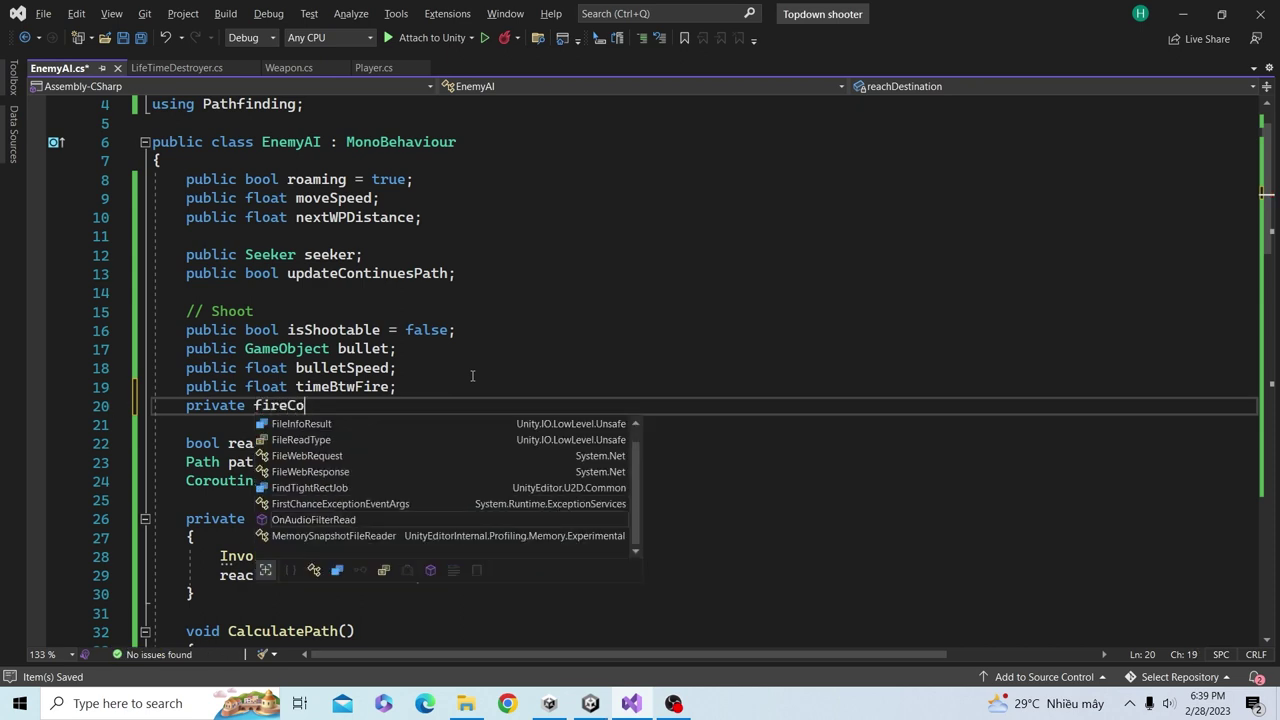
pyautogui.write('oldown;')
pyautogui.hotkey('ctrl', 's')
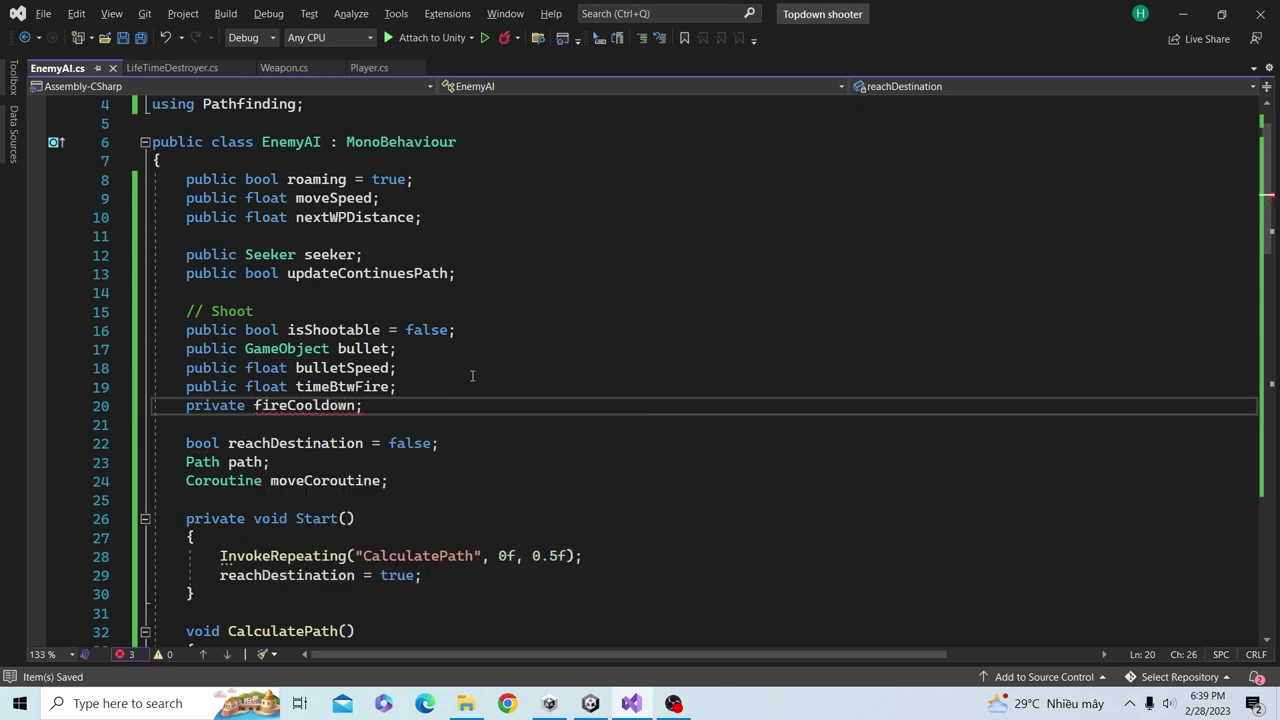
pyautogui.scroll(-1, 322, 361)
pyautogui.click(256, 350)
pyautogui.write('fl')
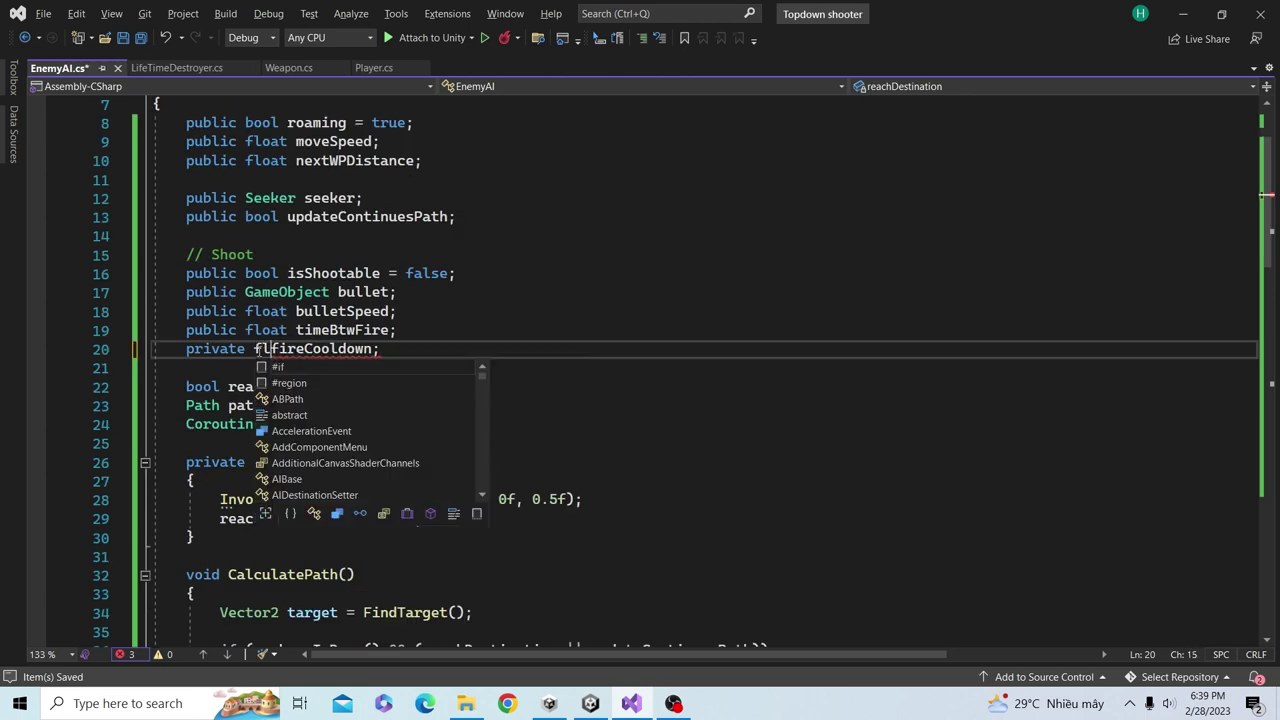
pyautogui.write('oat')
# - Begin a void Update() method below Start()
pyautogui.scroll(-1, 337, 349)
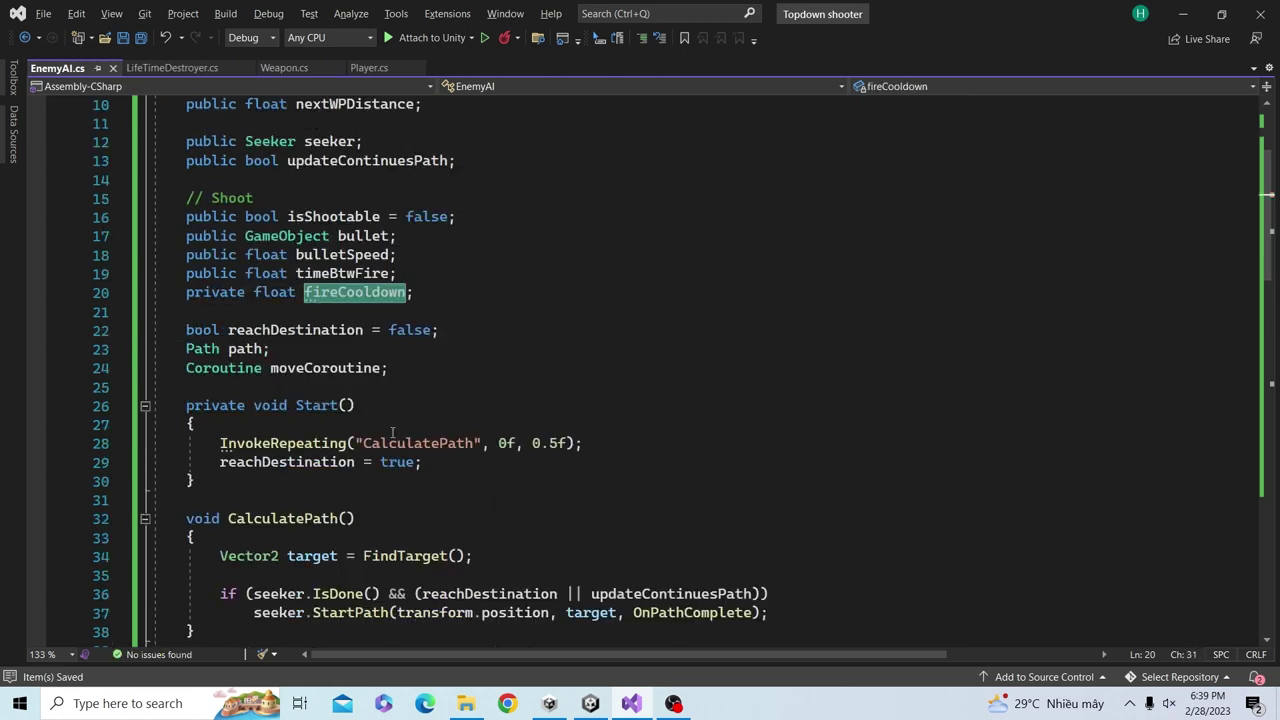
pyautogui.scroll(-1, 337, 349)
pyautogui.click(280, 423)
pyautogui.press('Return')
pyautogui.press('Return')
pyautogui.write('void ')
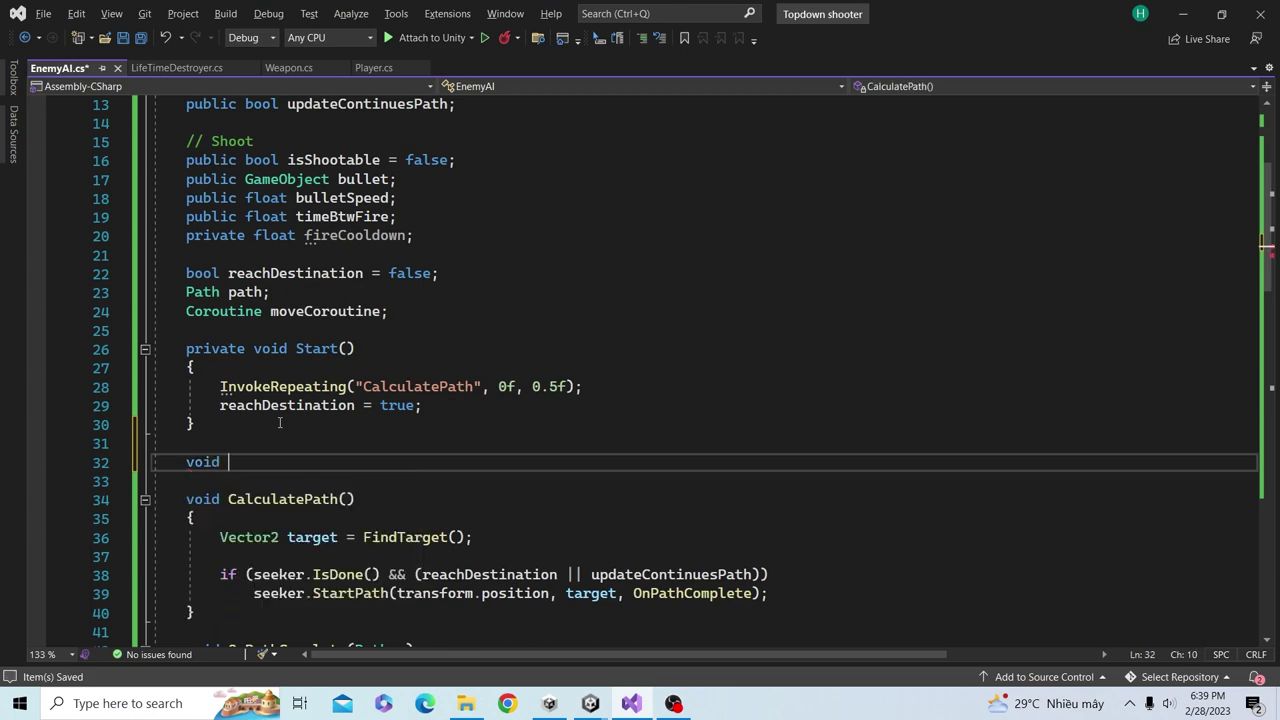
pyautogui.write('Upd')
pyautogui.press('Tab')
# - Make Update decrement fireCooldown by Time.deltaTime each frame
pyautogui.scroll(-3, 280, 423)
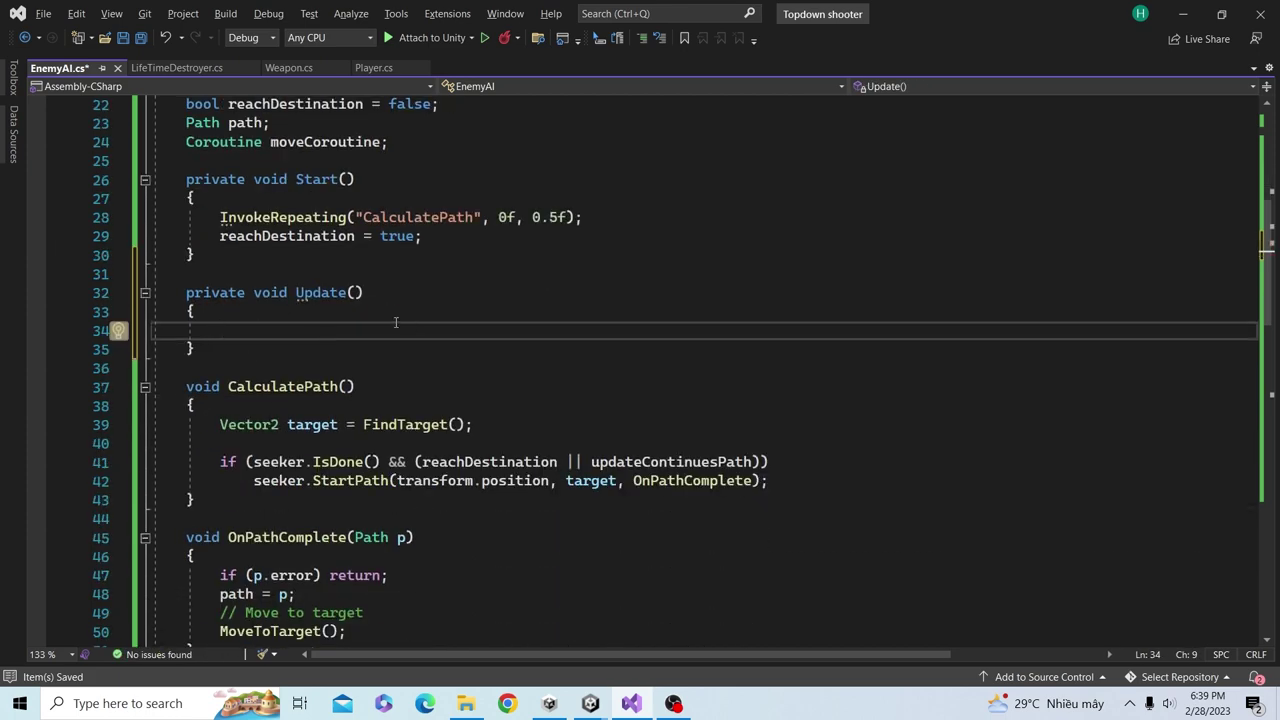
pyautogui.write('fireCooldown')
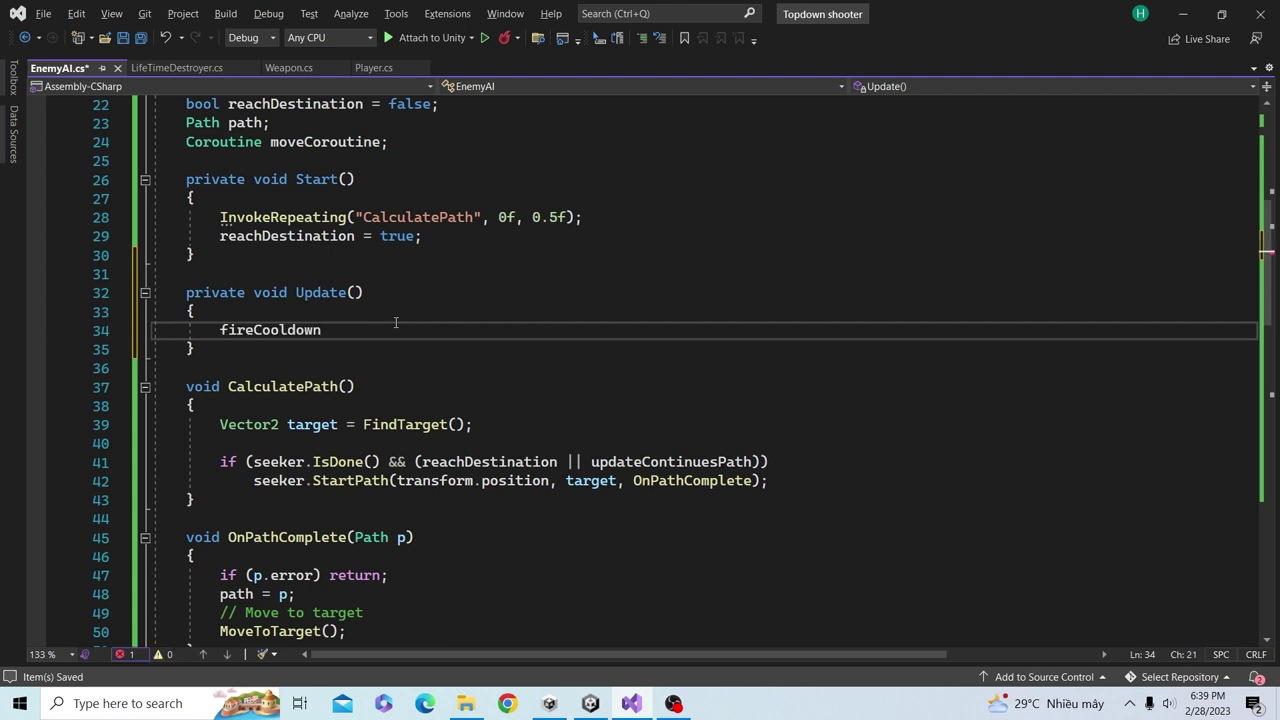
pyautogui.write(' -= Tim')
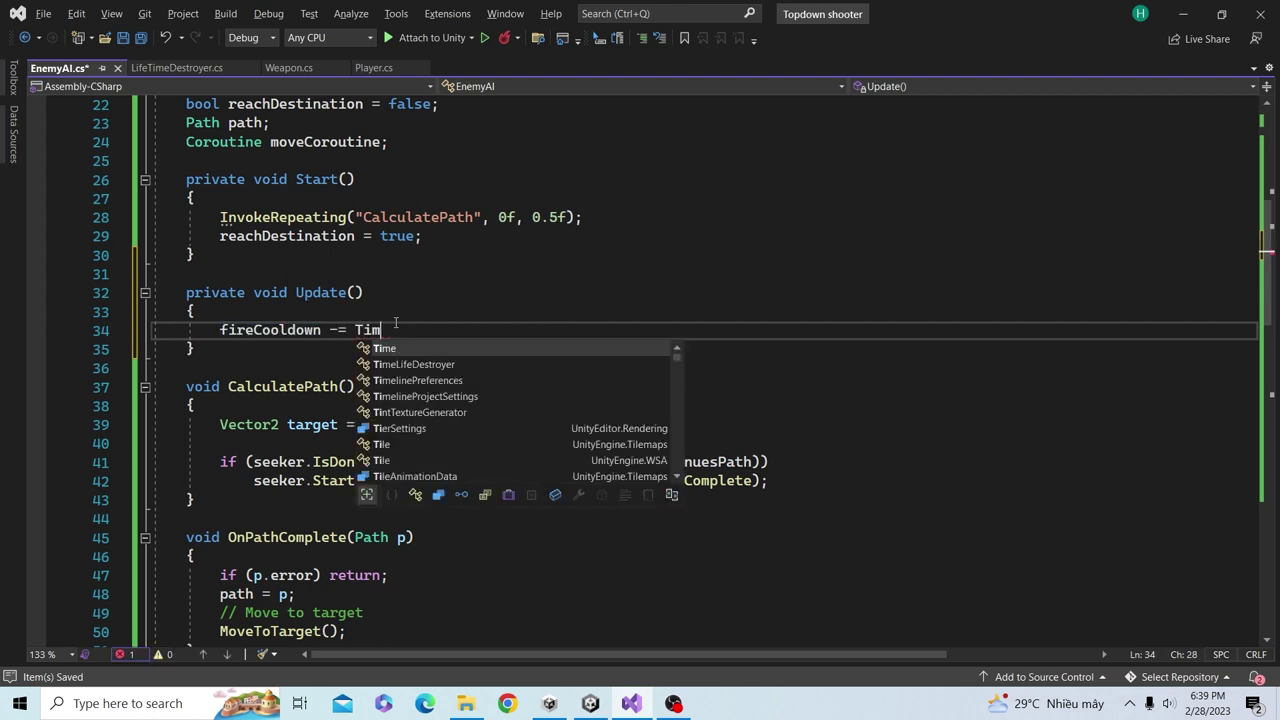
pyautogui.press('Tab')
pyautogui.write('.de')
pyautogui.press('Tab')
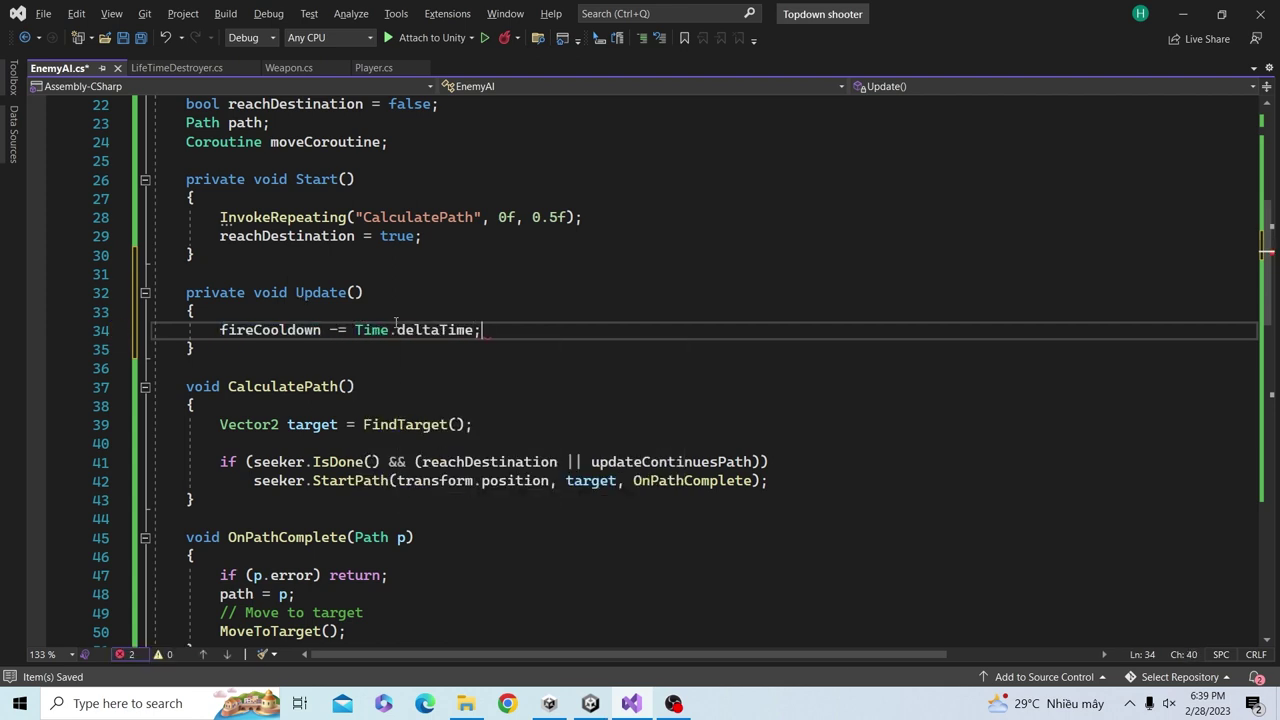
pyautogui.press('Return')
pyautogui.press('Return')
# - Add an if (fireCooldown < 0) block that resets fireCooldown to timeBtwFire, and save
pyautogui.write('if (fi')
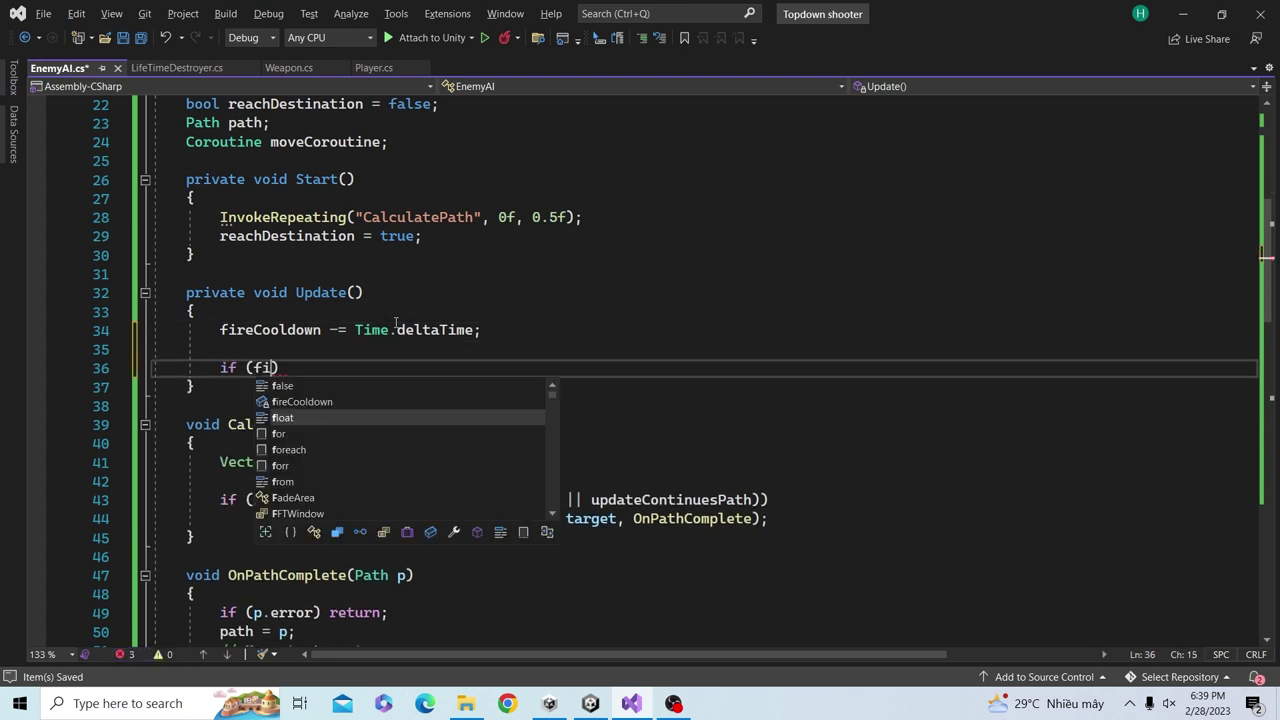
pyautogui.write('re')
pyautogui.press('Tab')
pyautogui.write('< 0')
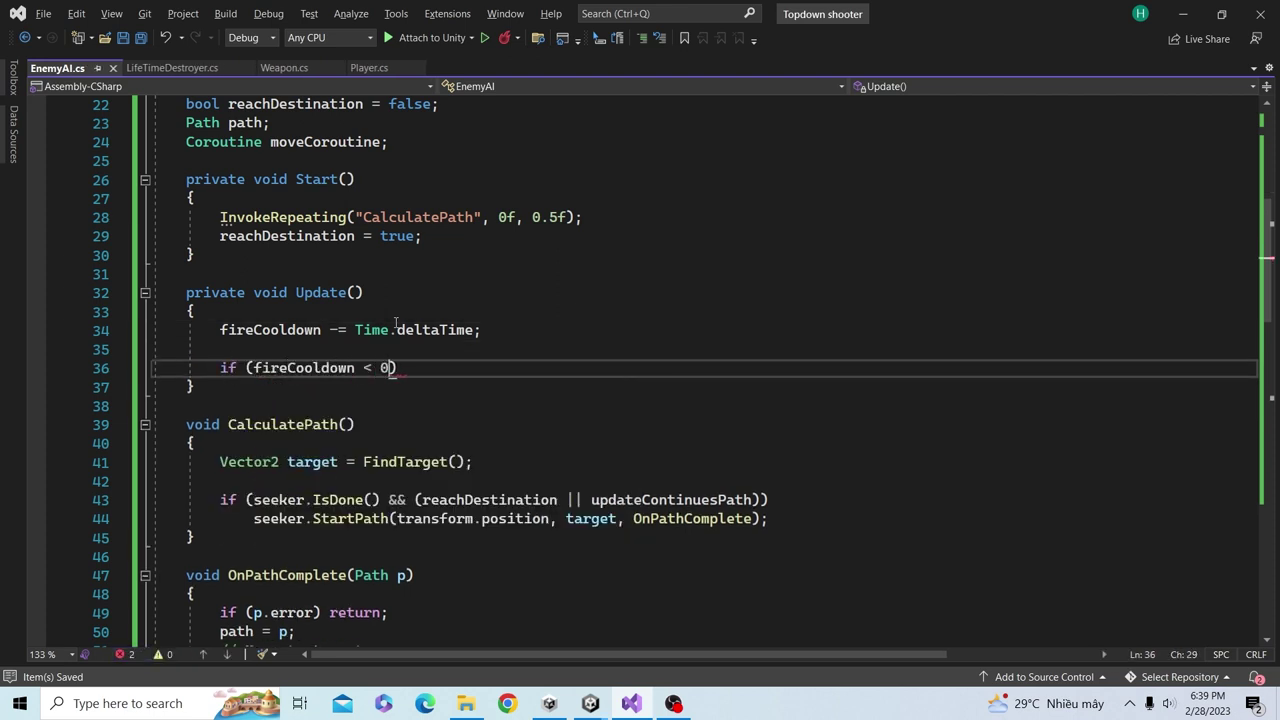
pyautogui.press('Return')
pyautogui.write('{')
pyautogui.press('Return')
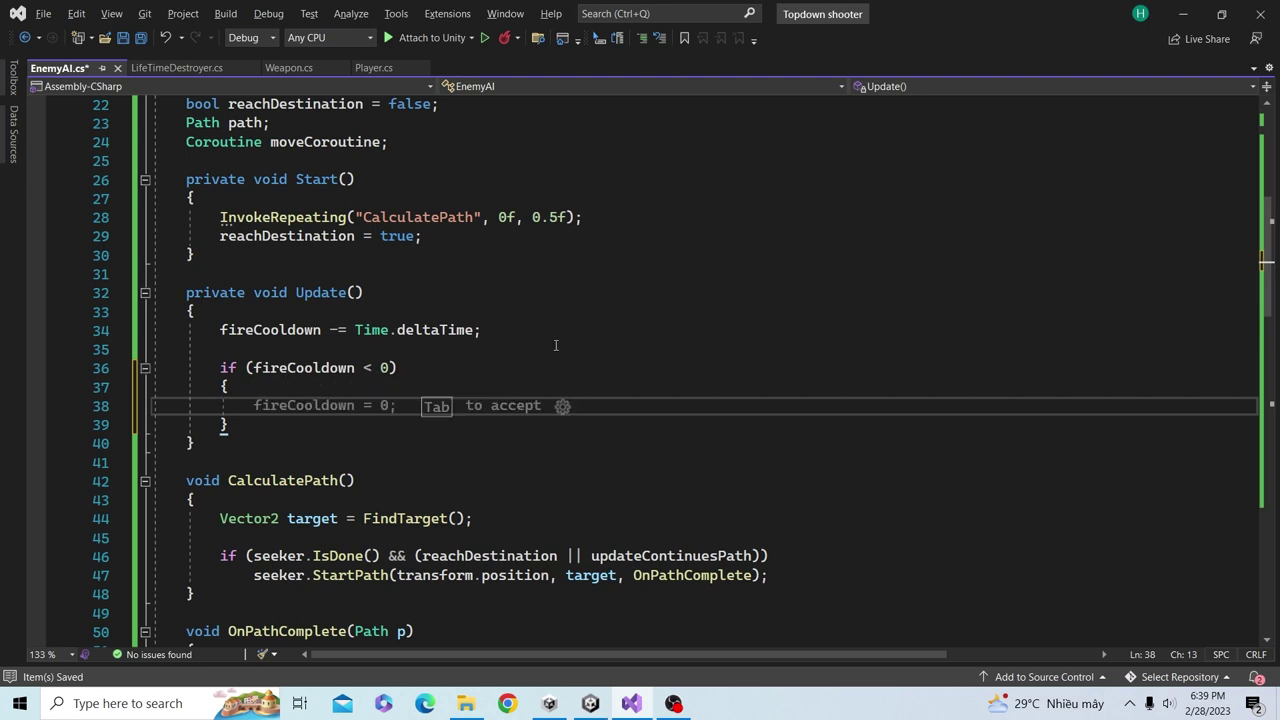
pyautogui.write('fire')
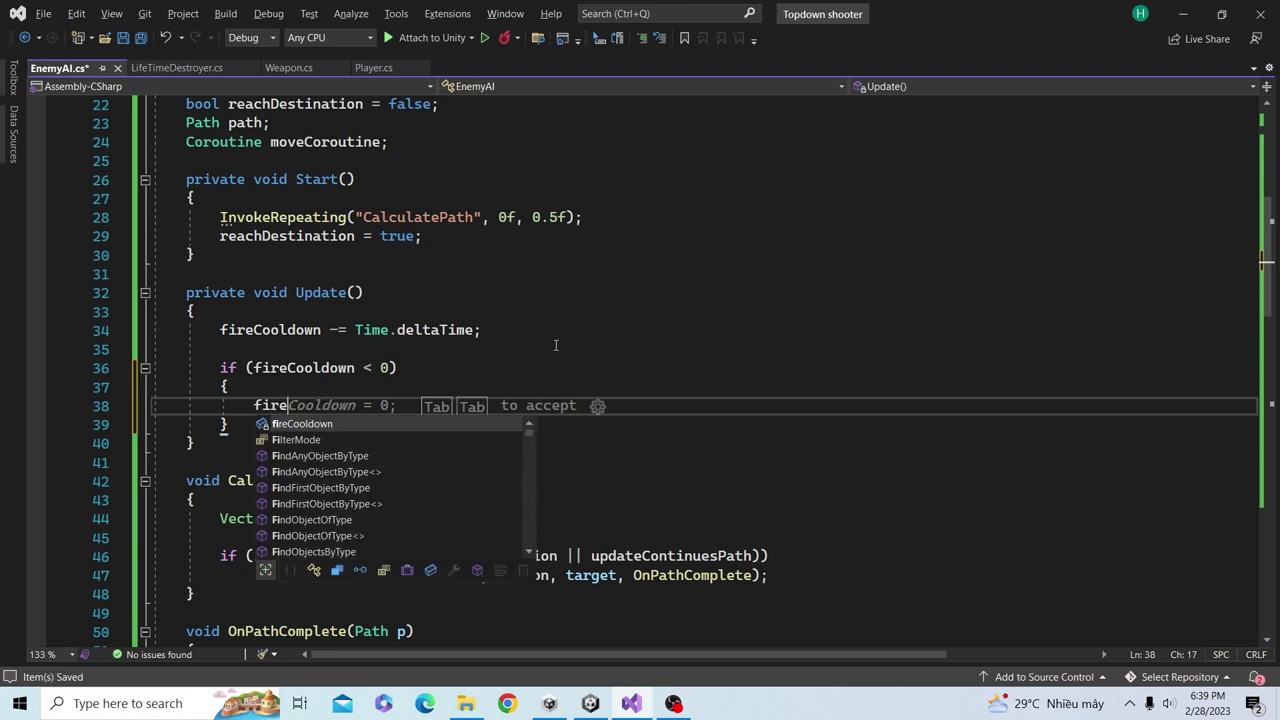
pyautogui.write('Cooldown = ')
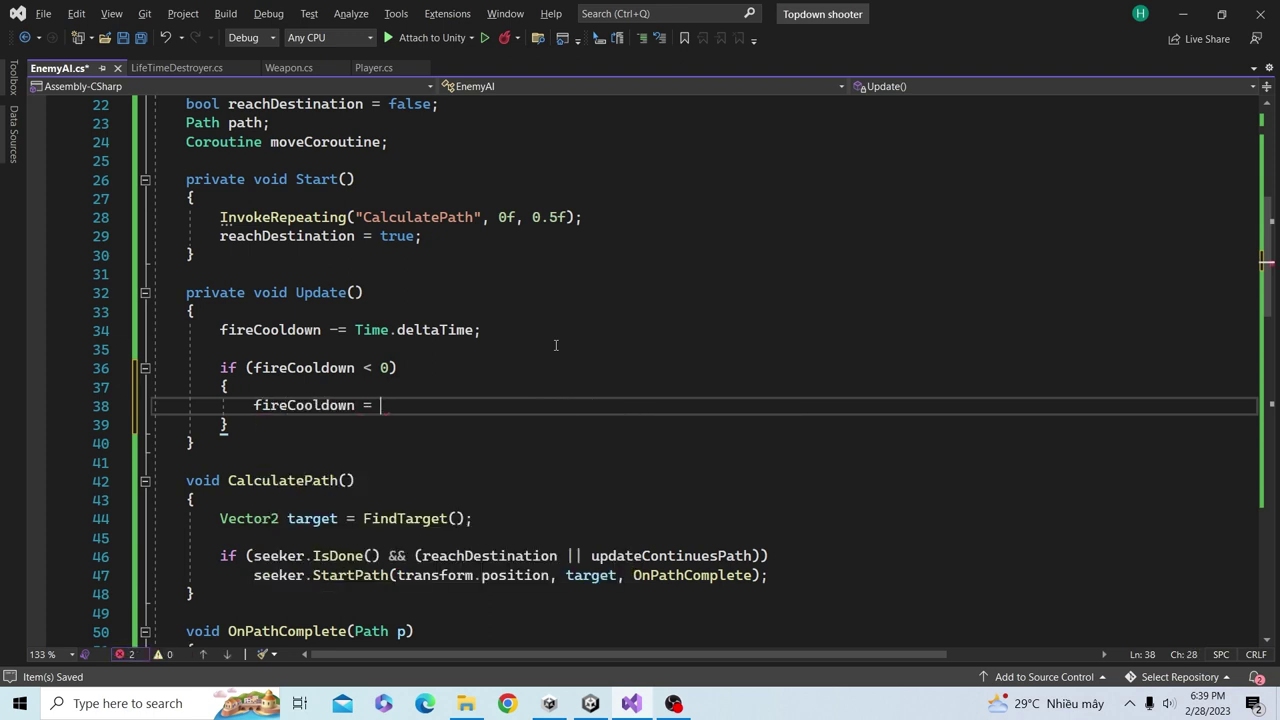
pyautogui.write('Time')
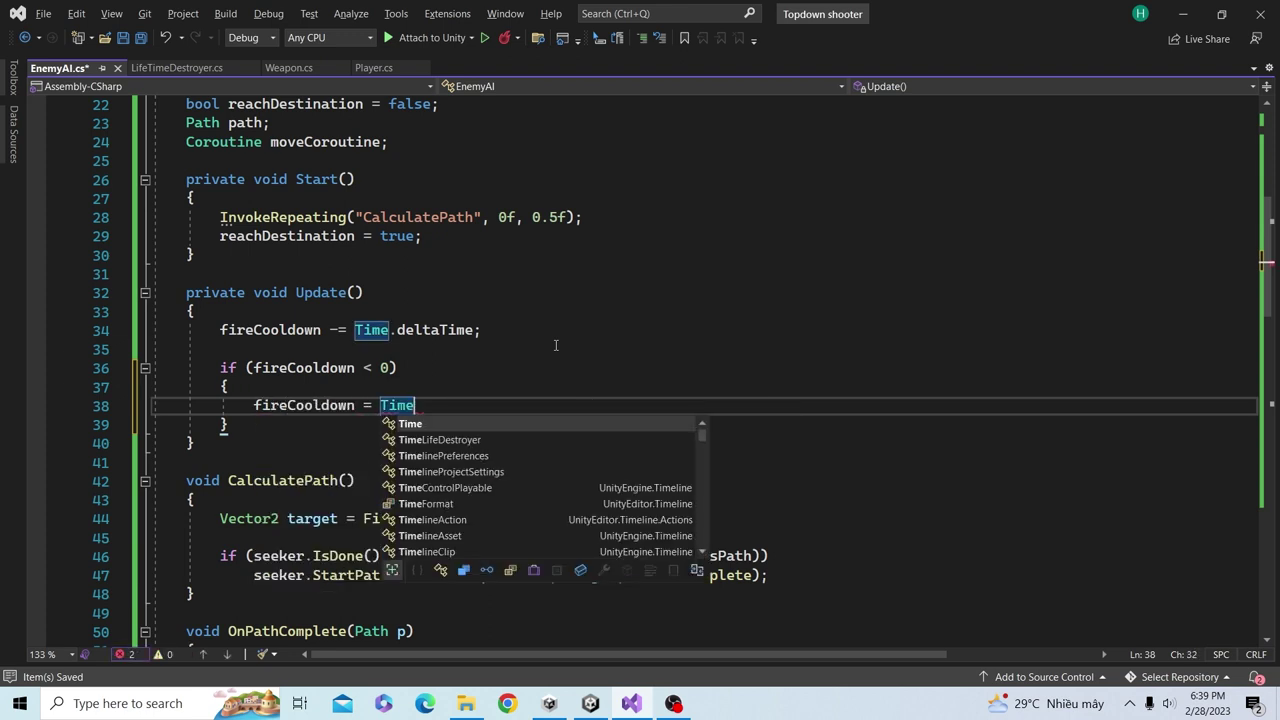
pyautogui.write('(')
pyautogui.press('BackSpace')
pyautogui.press('BackSpace')
pyautogui.press('BackSpace')
pyautogui.press('BackSpace')
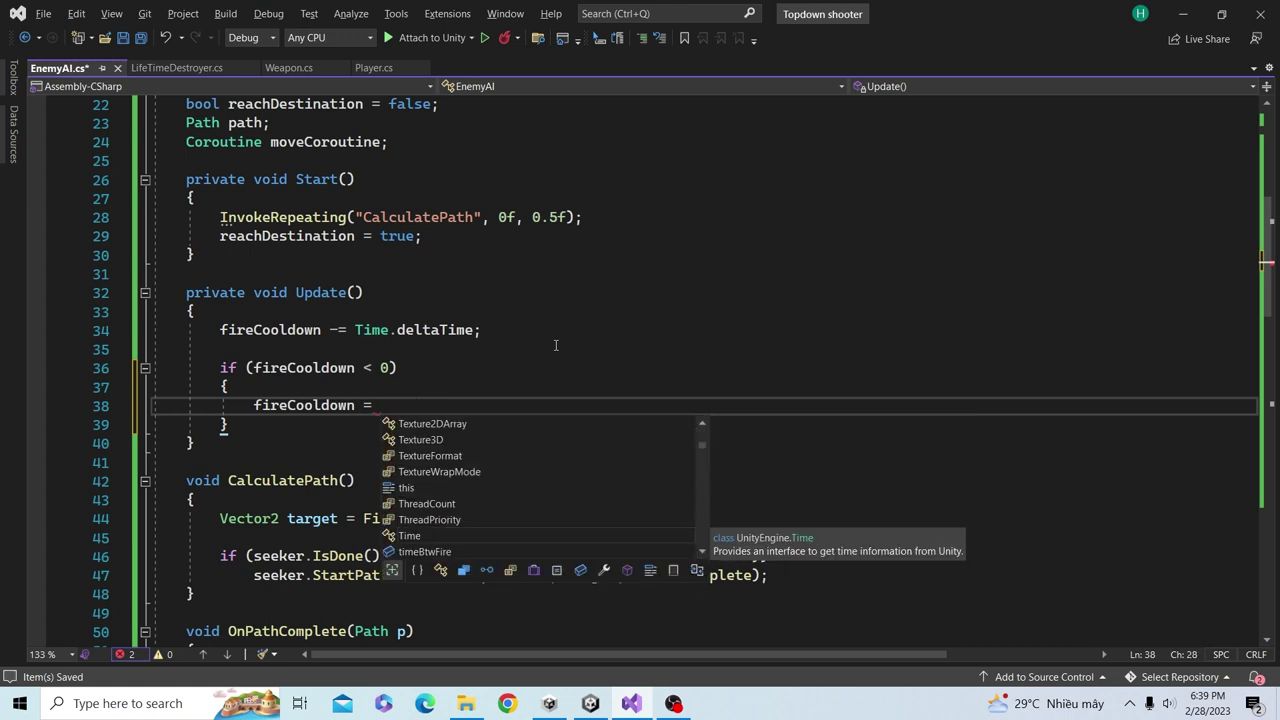
pyautogui.write('Timeb')
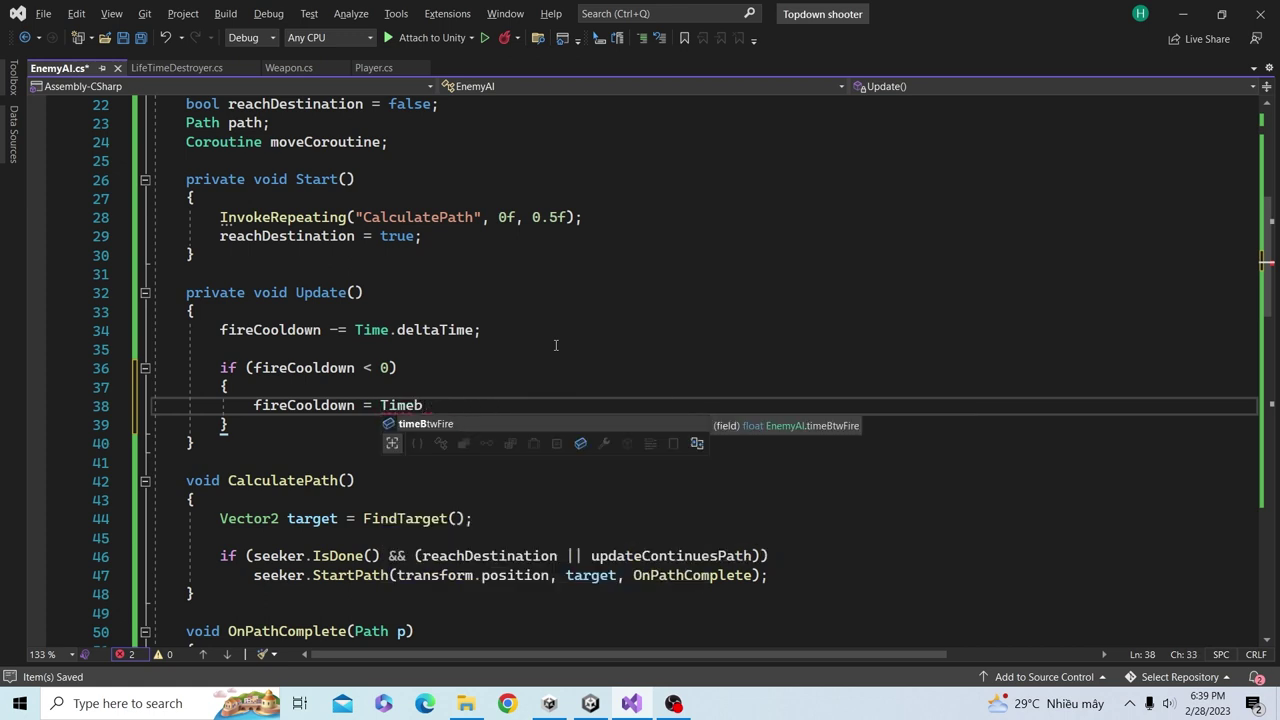
pyautogui.press('Tab')
pyautogui.write(';')
pyautogui.hotkey('ctrl', 's')
# - Mark the reset with a // Shoot comment and add blank lines below Update
pyautogui.press('Return')
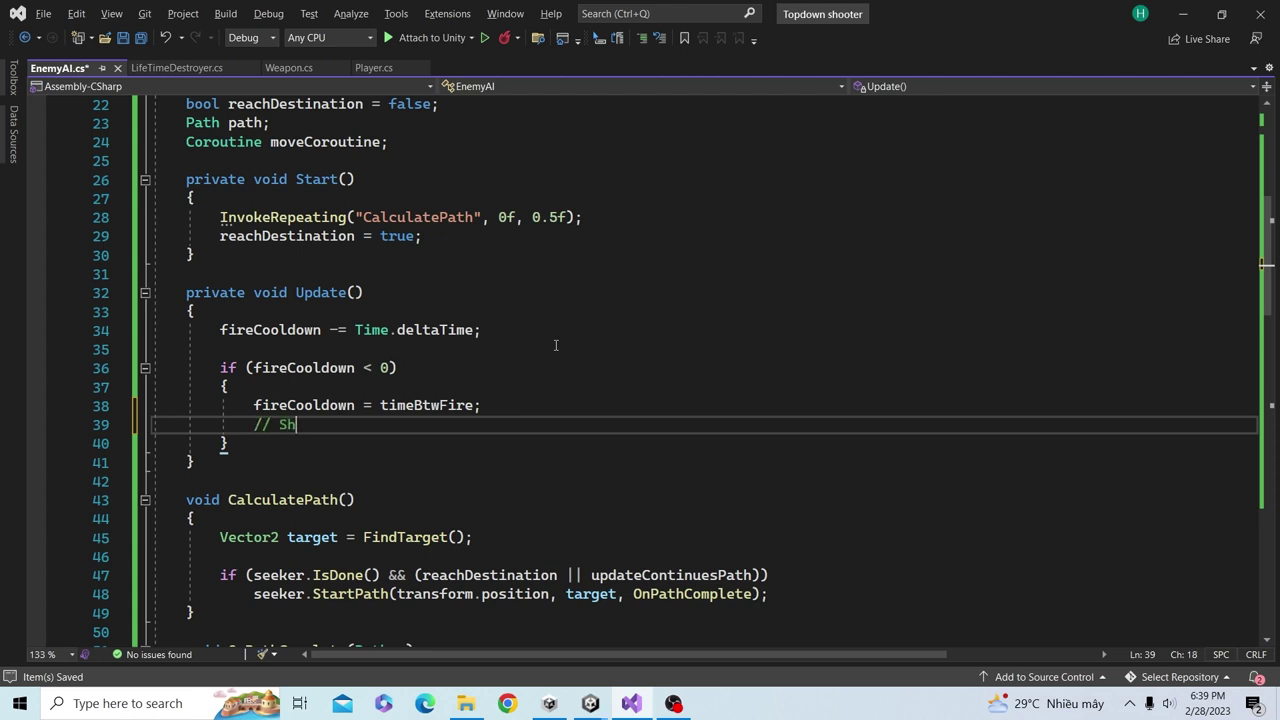
pyautogui.write('oot')
pyautogui.press('Down')
pyautogui.press('Down')
pyautogui.press('Return')
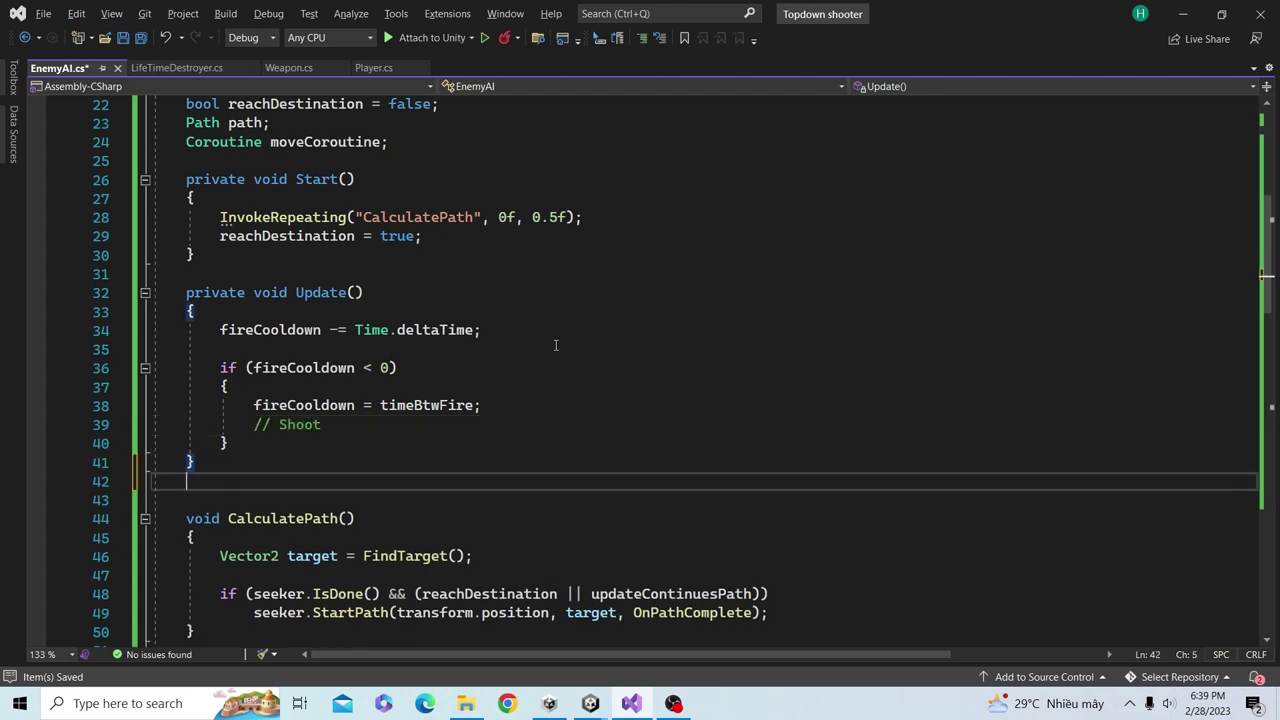
pyautogui.press('Return')
# - Add an empty void EnemyFireBullet() method below Update
pyautogui.write('void')
pyautogui.scroll(-3, 545, 345)
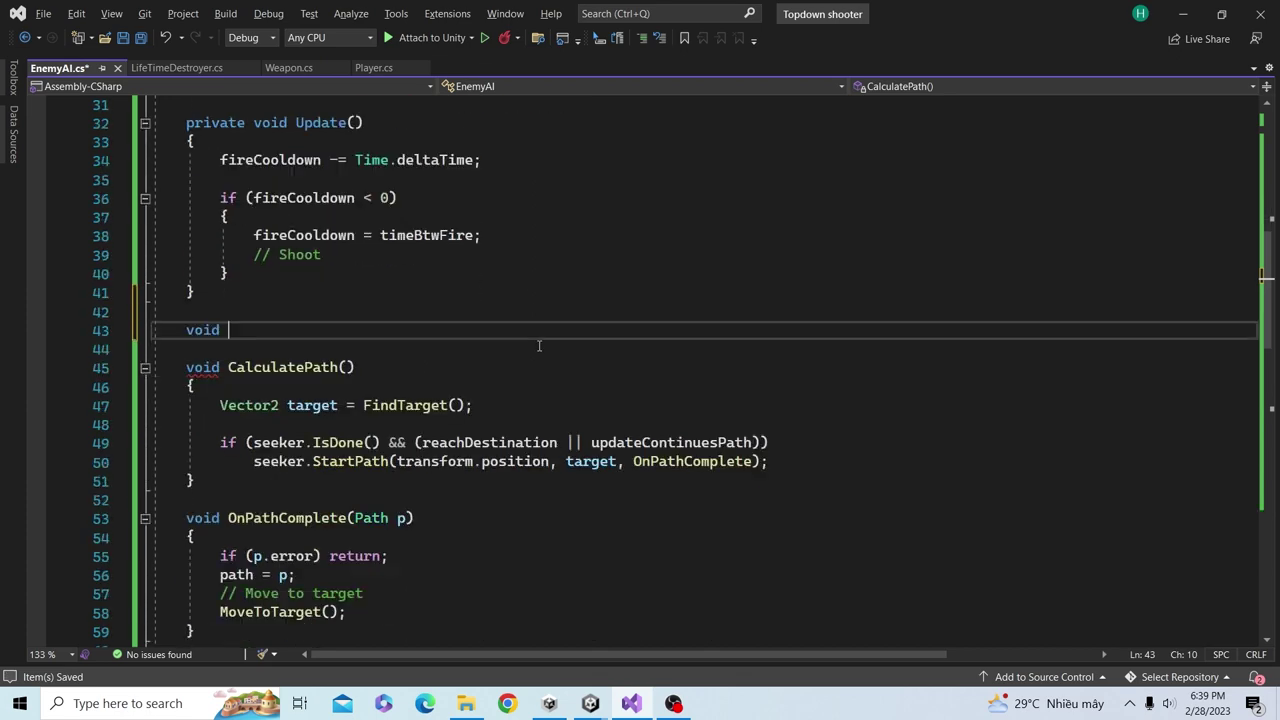
pyautogui.write('FireBu')
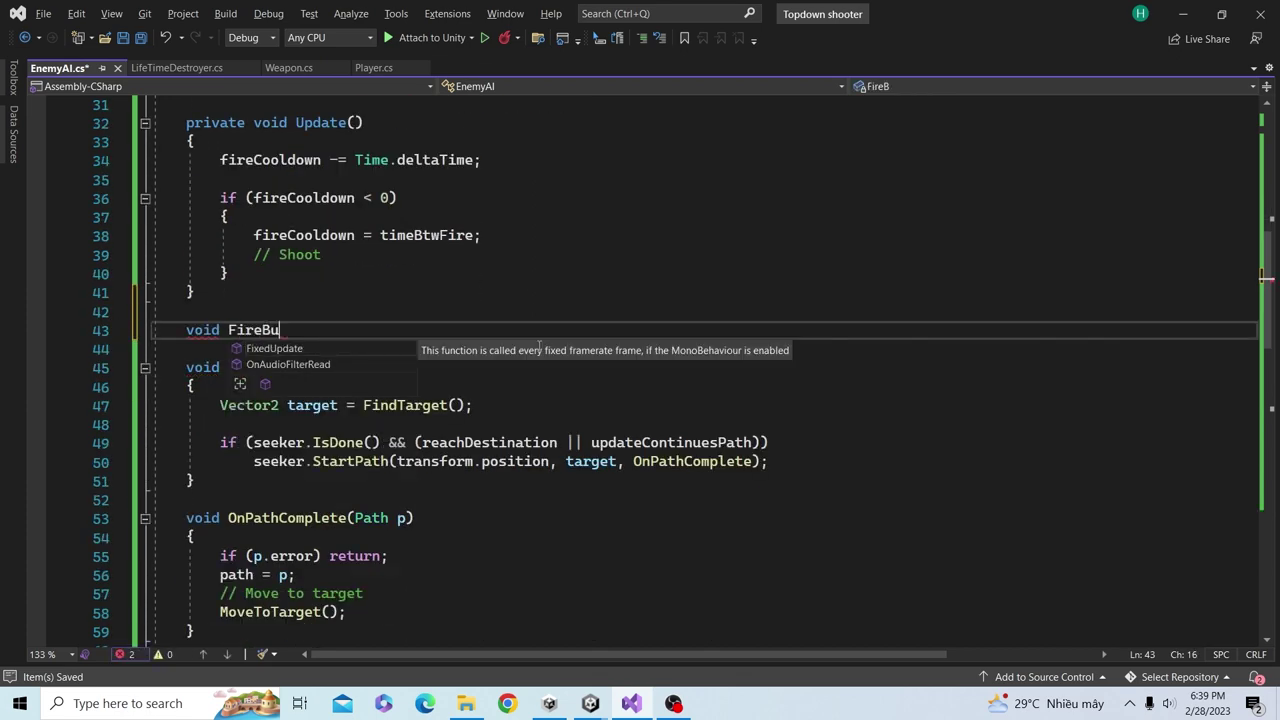
pyautogui.write('llet()')
pyautogui.press('Return')
pyautogui.write('{')
pyautogui.press('Return')
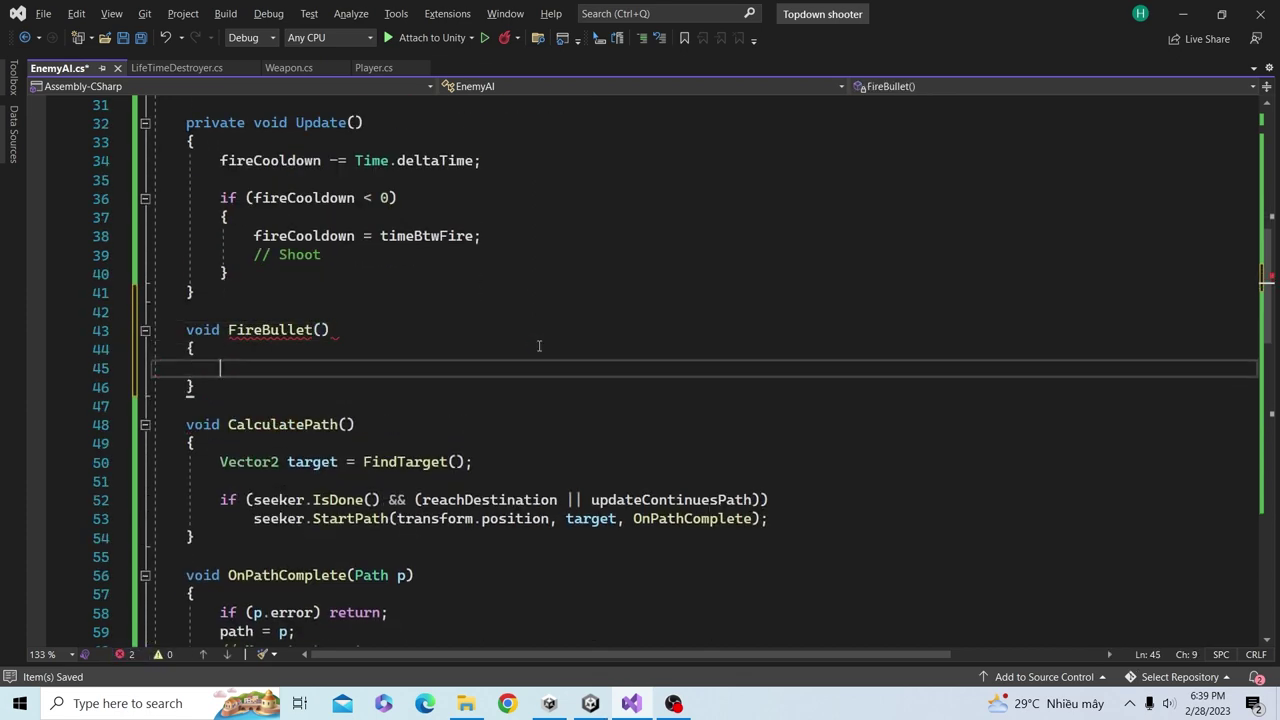
pyautogui.click(222, 331)
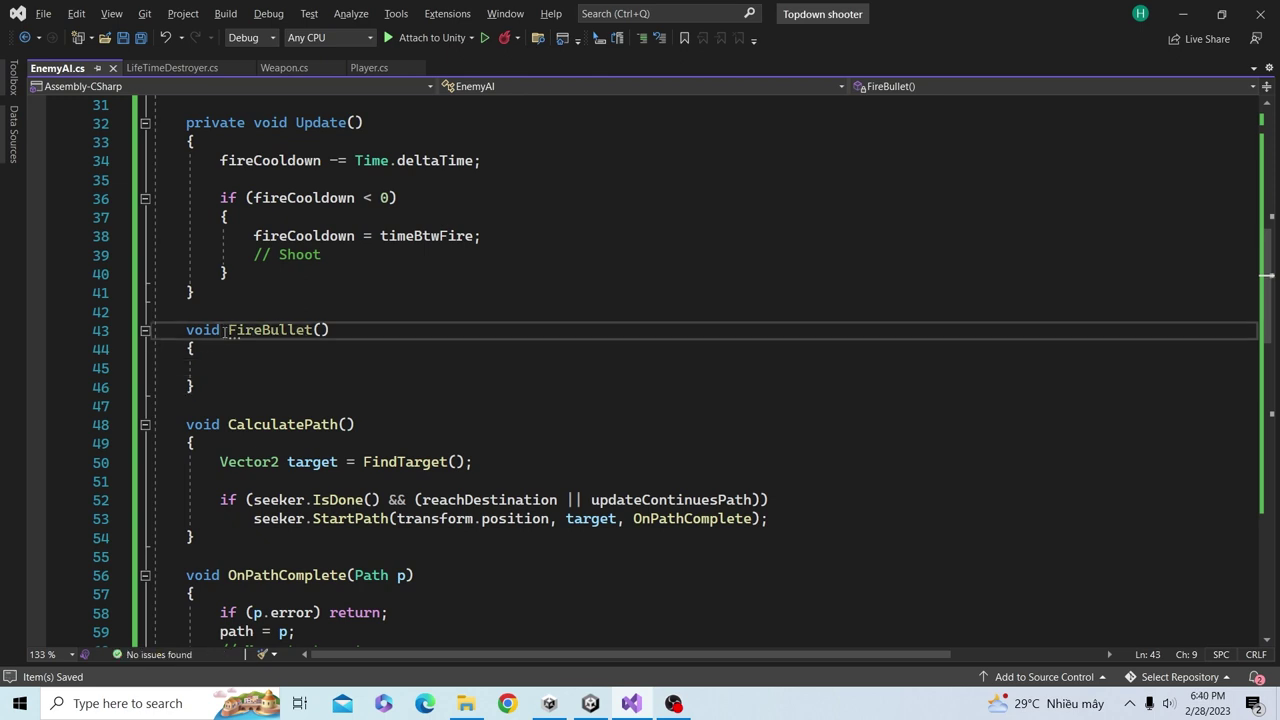
pyautogui.write('Enemy')
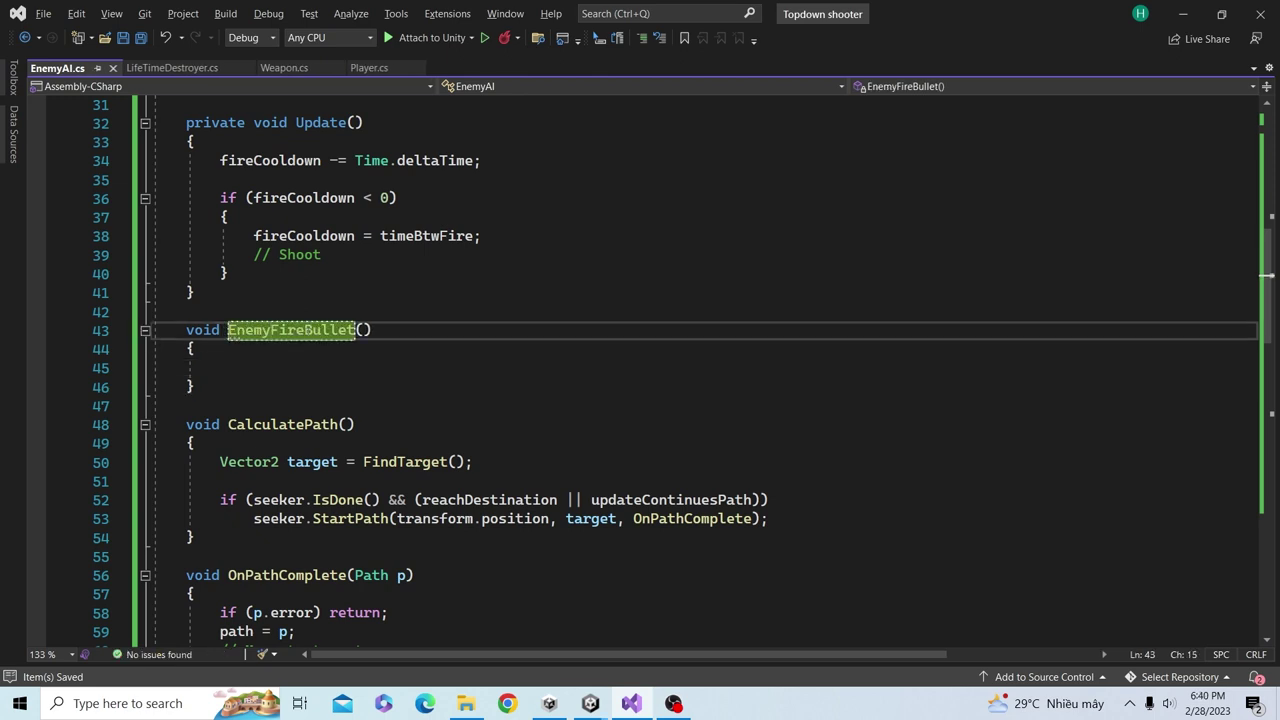
# - Call EnemyFireBullet(); on a new line under the // Shoot comment
pyautogui.click(340, 255)
pyautogui.press('Return')
pyautogui.write('Enem')
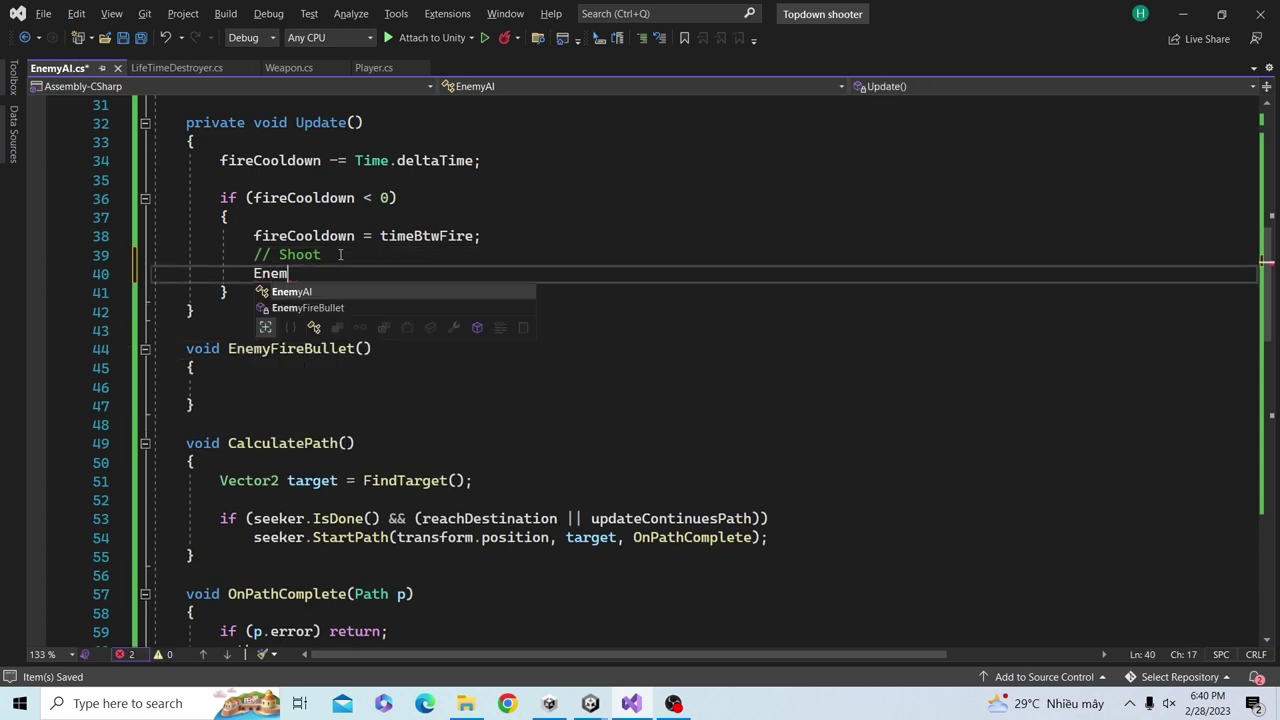
pyautogui.press('Tab')
pyautogui.press('BackSpace')
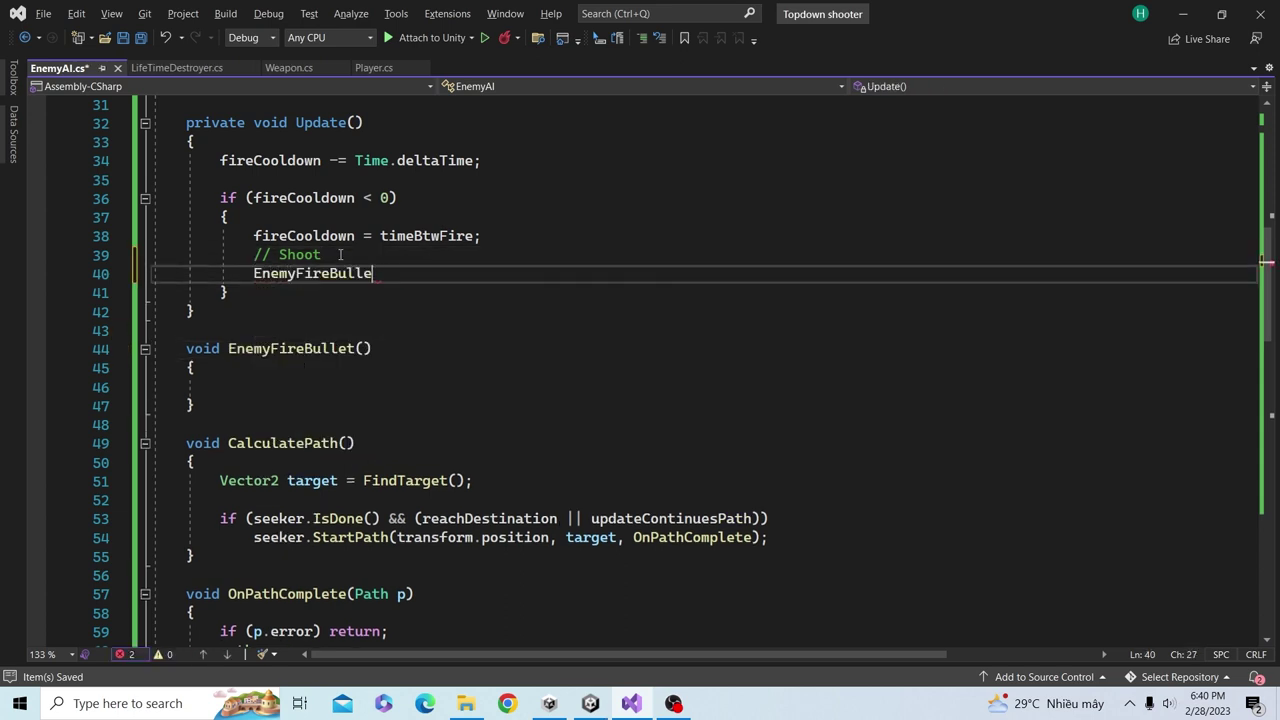
pyautogui.write('(')
pyautogui.press('BackSpace')
pyautogui.write('(')
pyautogui.write(")'")
pyautogui.press('BackSpace')
pyautogui.write(';')
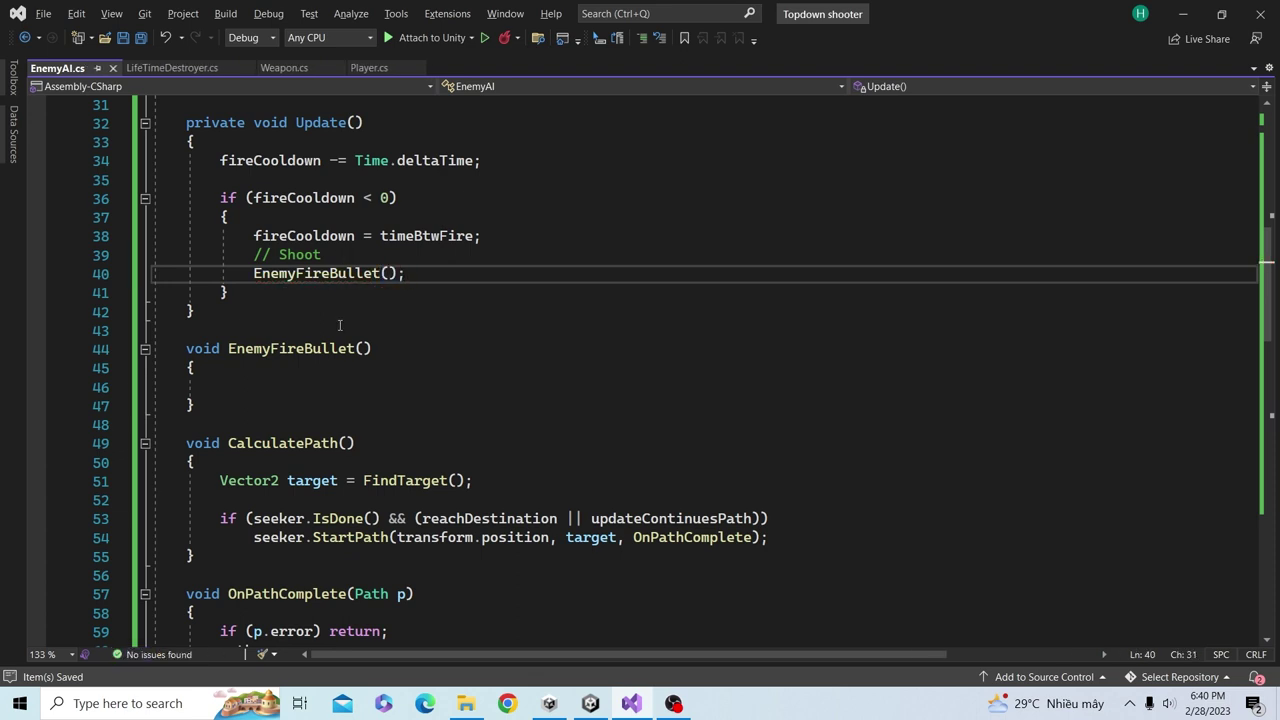
pyautogui.click(345, 384)
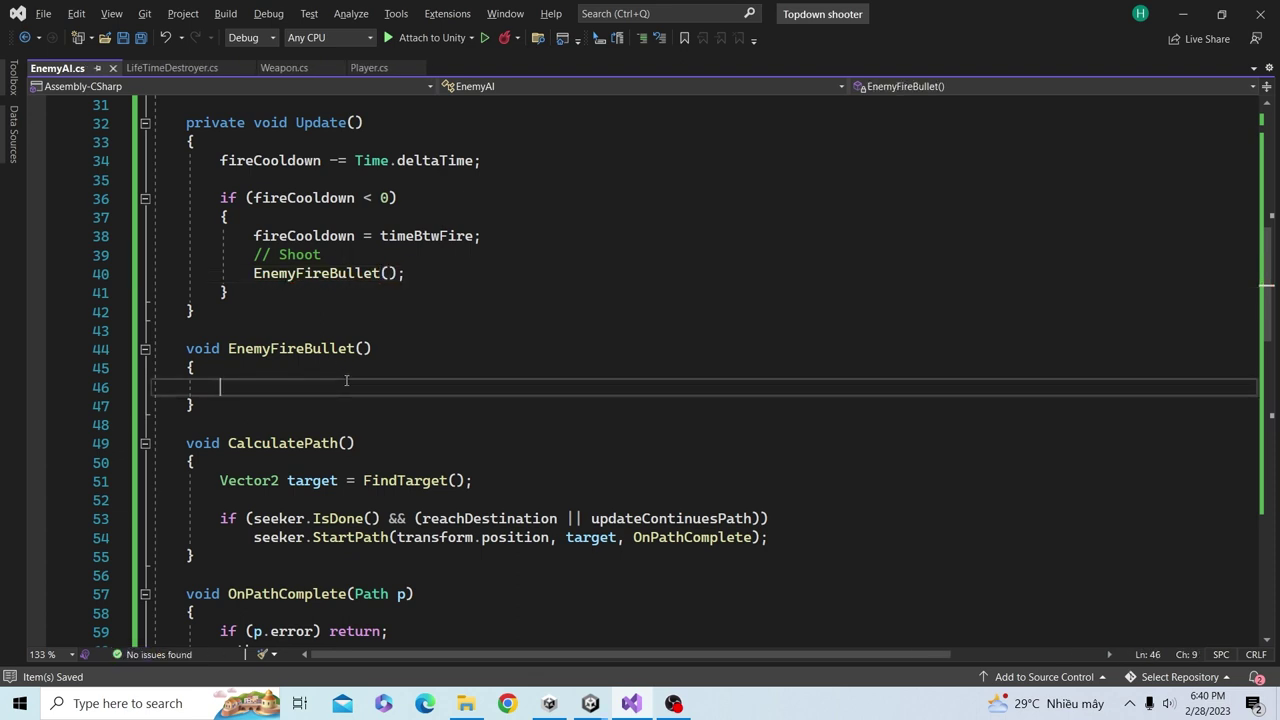
# - Write var bulletTmp = Instantiate(bullet, transform.position, Quaternion.identity); in EnemyFireBullet and save
pyautogui.scroll(-1, 346, 380)
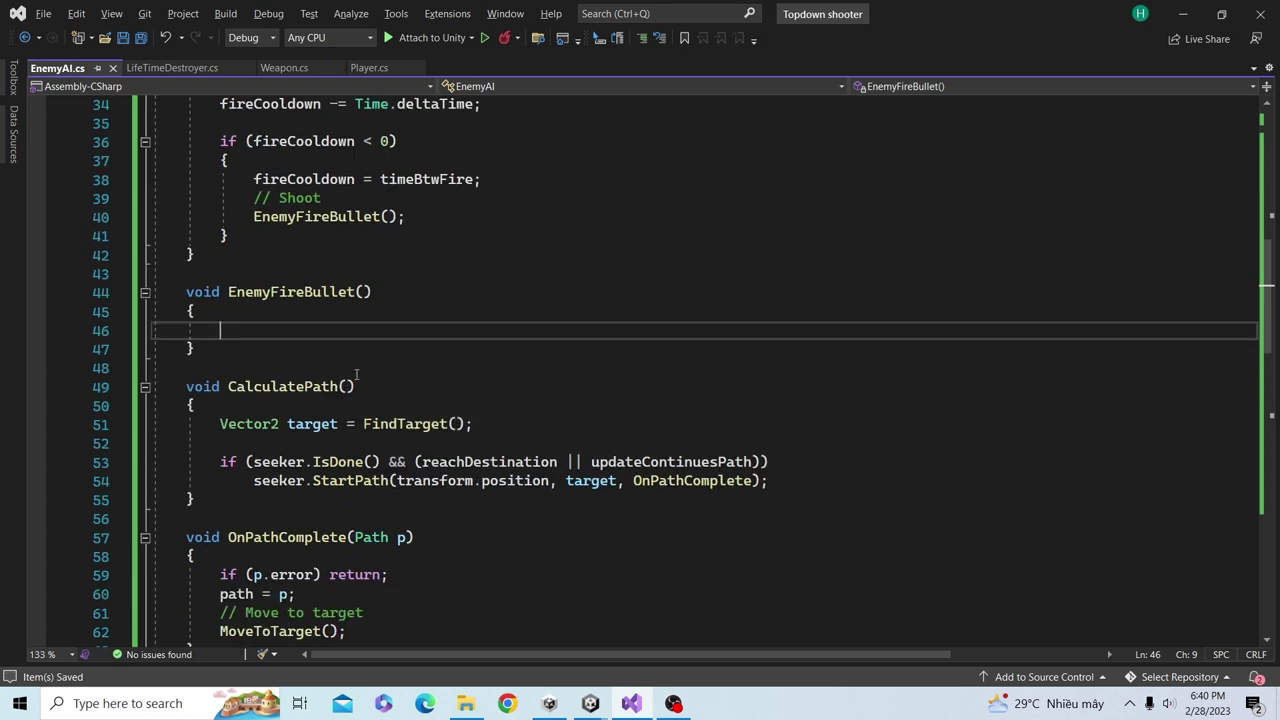
pyautogui.write('var bu')
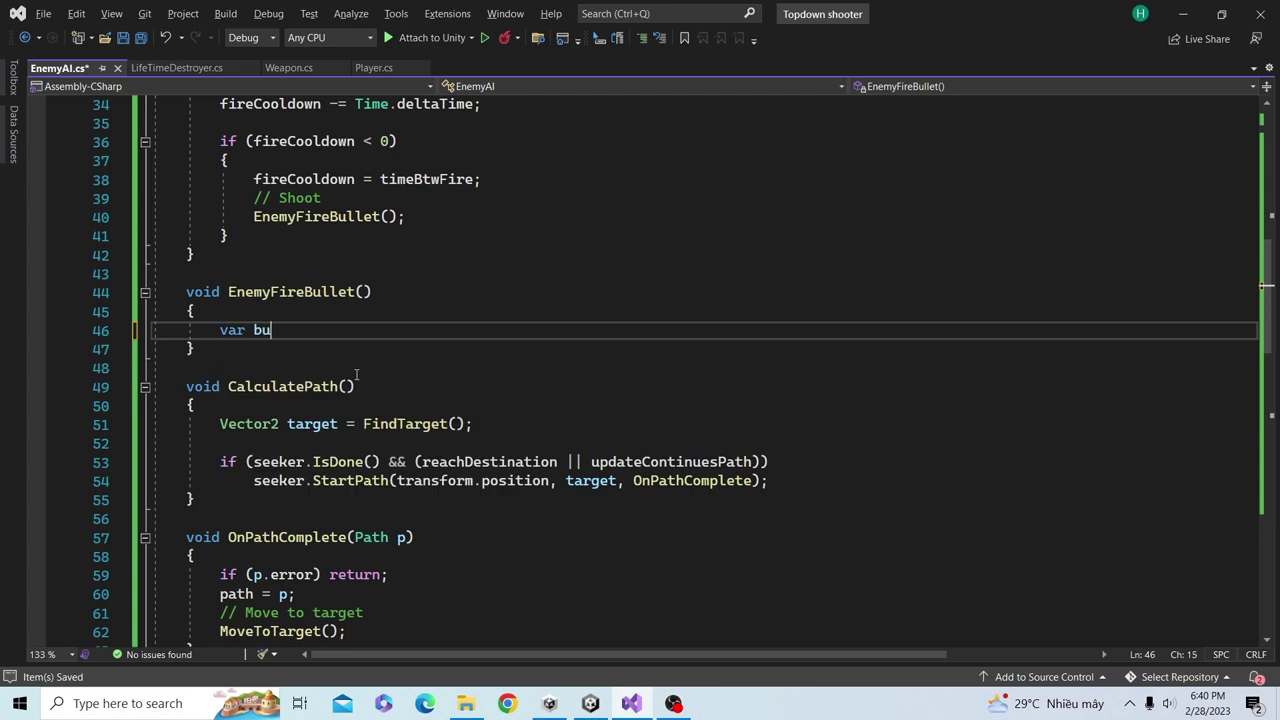
pyautogui.write('llet =')
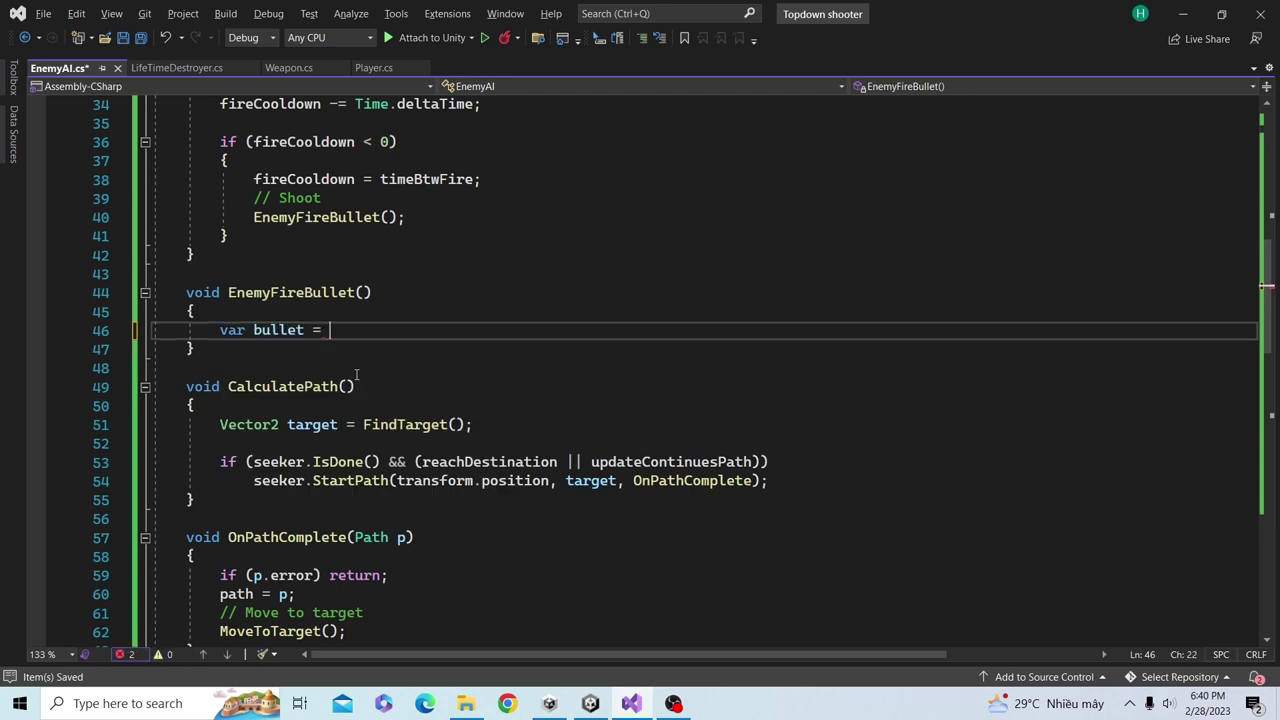
pyautogui.write(' Instantiate(')
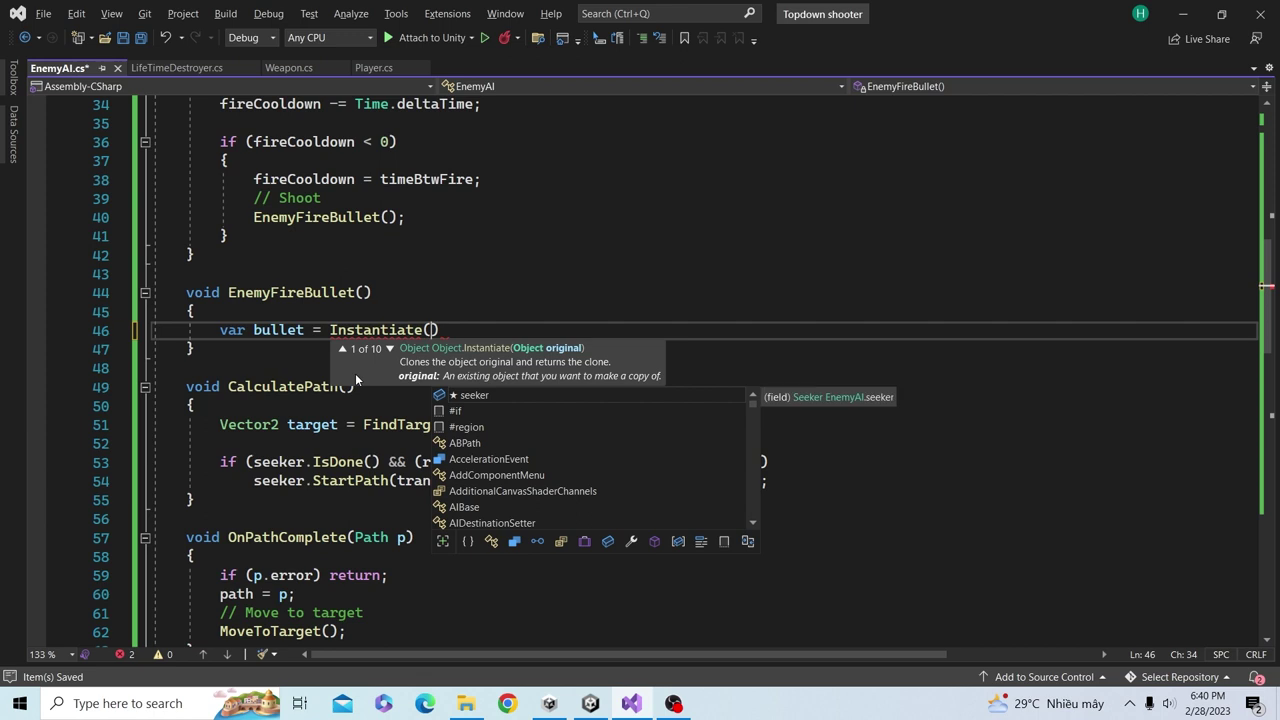
pyautogui.write('bul')
pyautogui.press('Tab')
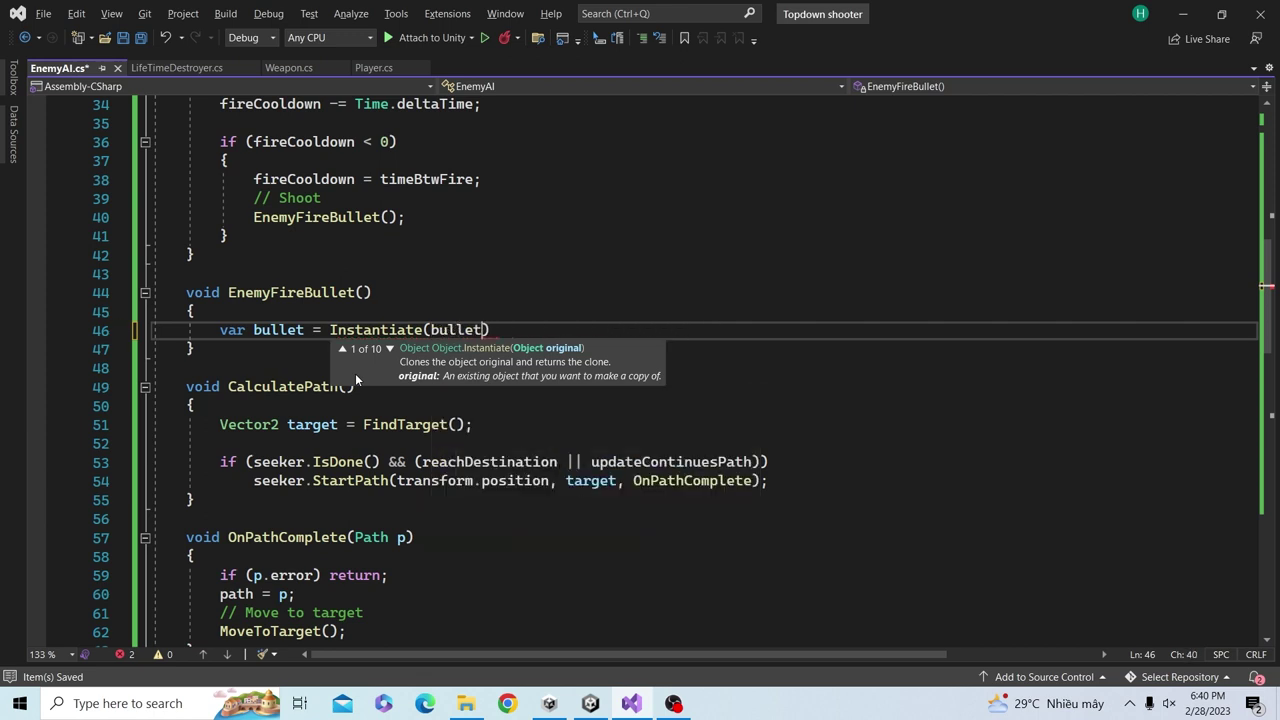
pyautogui.write(', ')
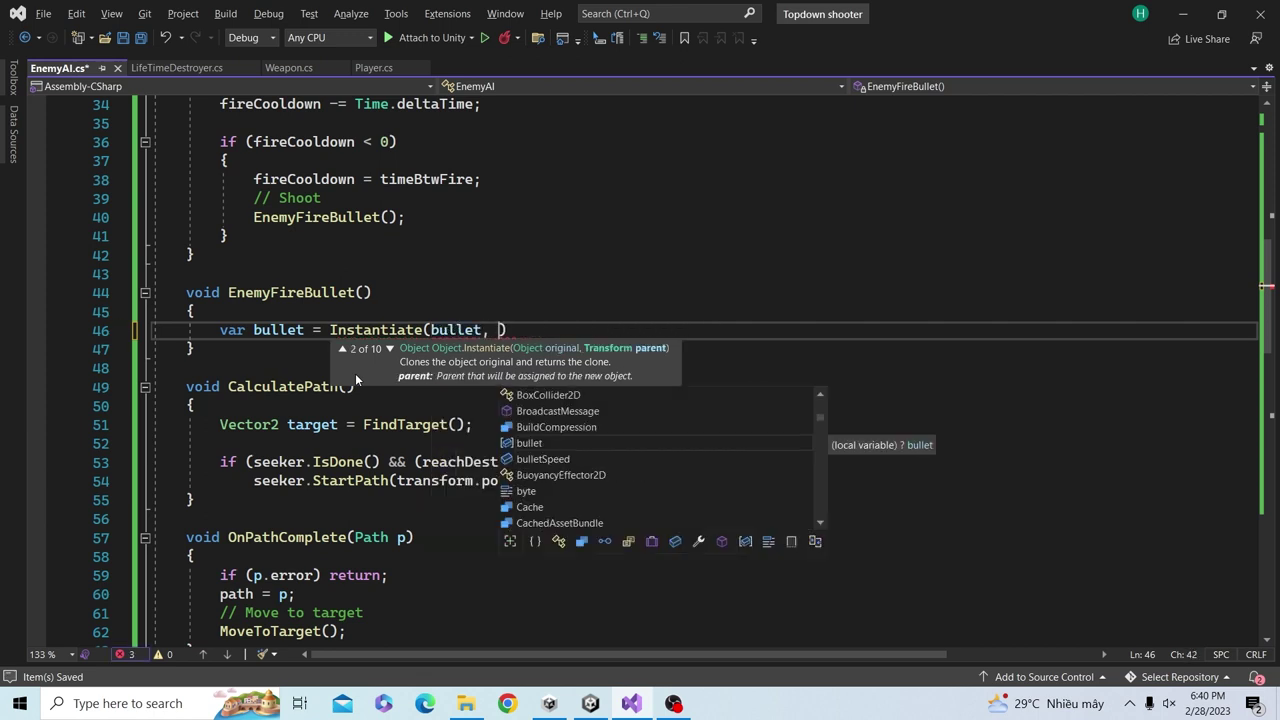
pyautogui.write('transform.p')
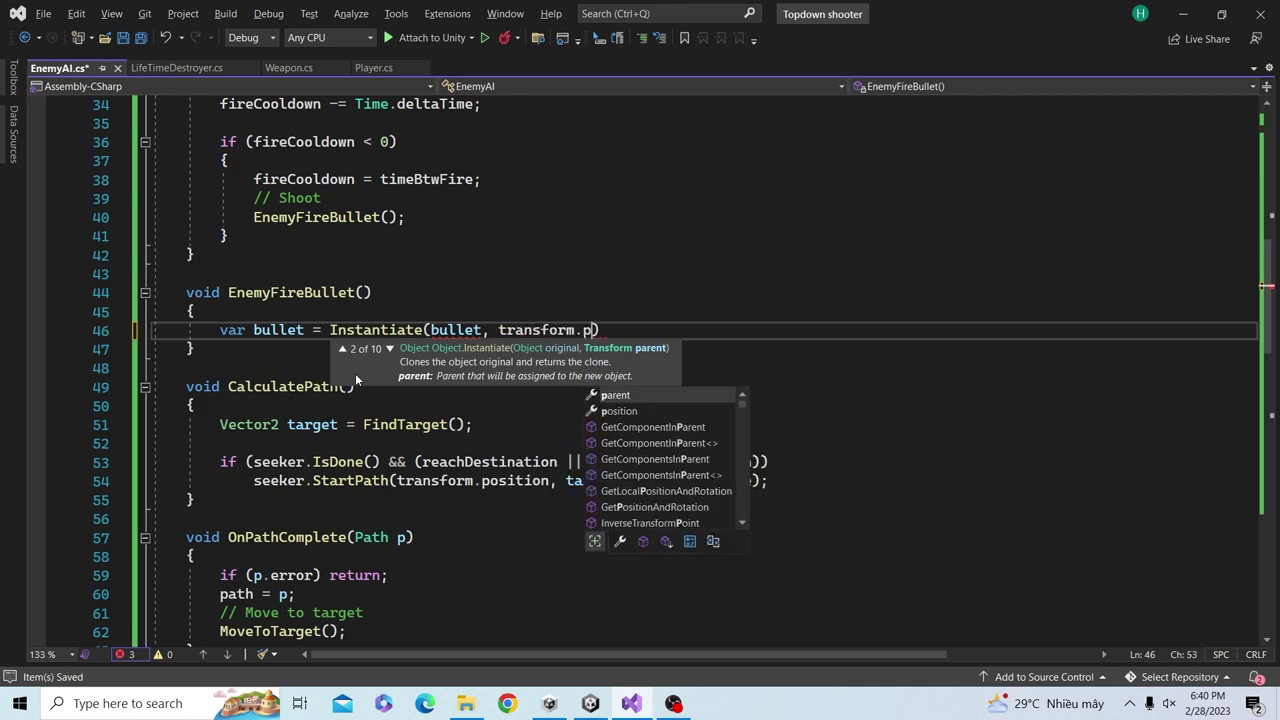
pyautogui.write('osition,')
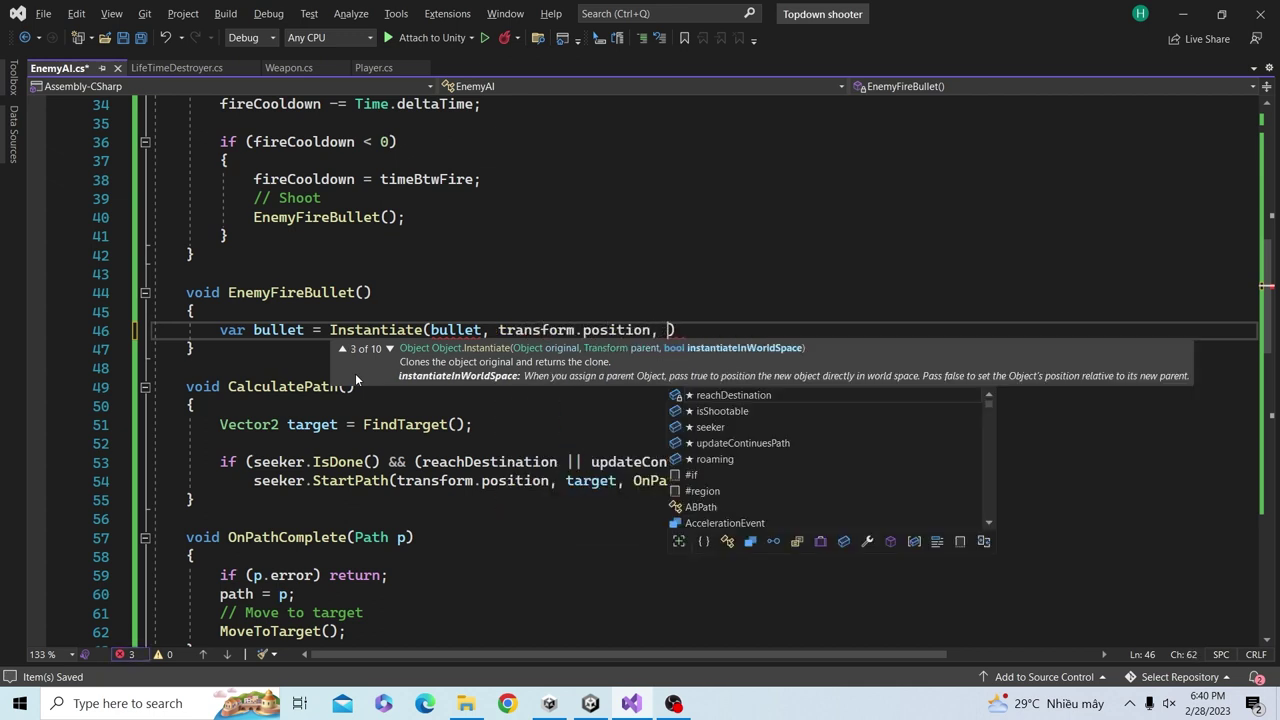
pyautogui.write(' qua')
pyautogui.press('Down')
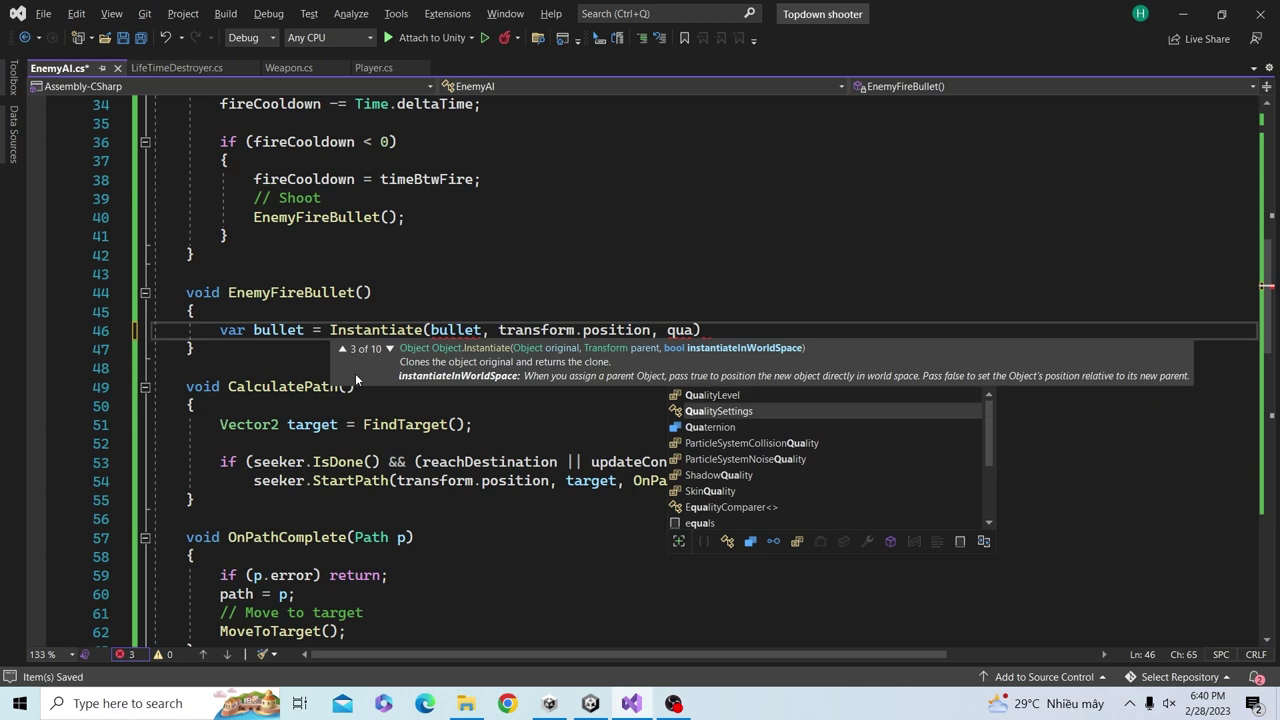
pyautogui.press('Down')
pyautogui.write('.id')
pyautogui.press('Tab')
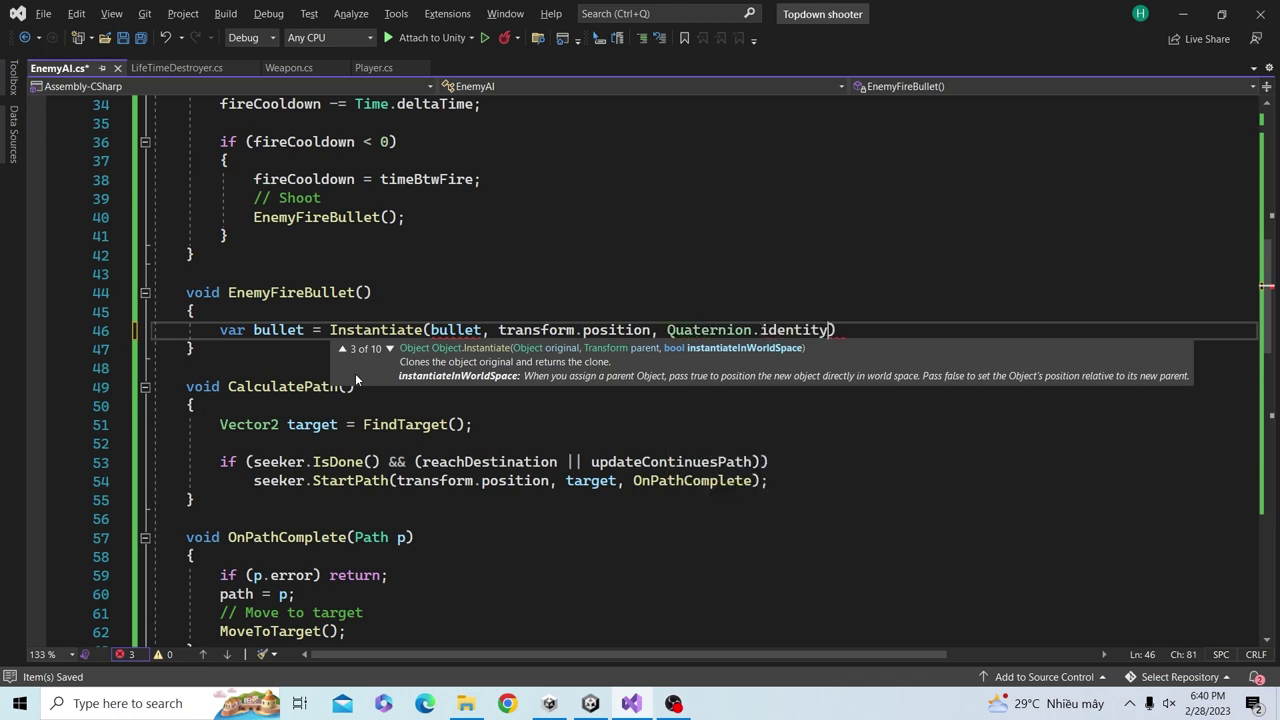
pyautogui.press('End')
pyautogui.write(';')
pyautogui.hotkey('ctrl', 's')
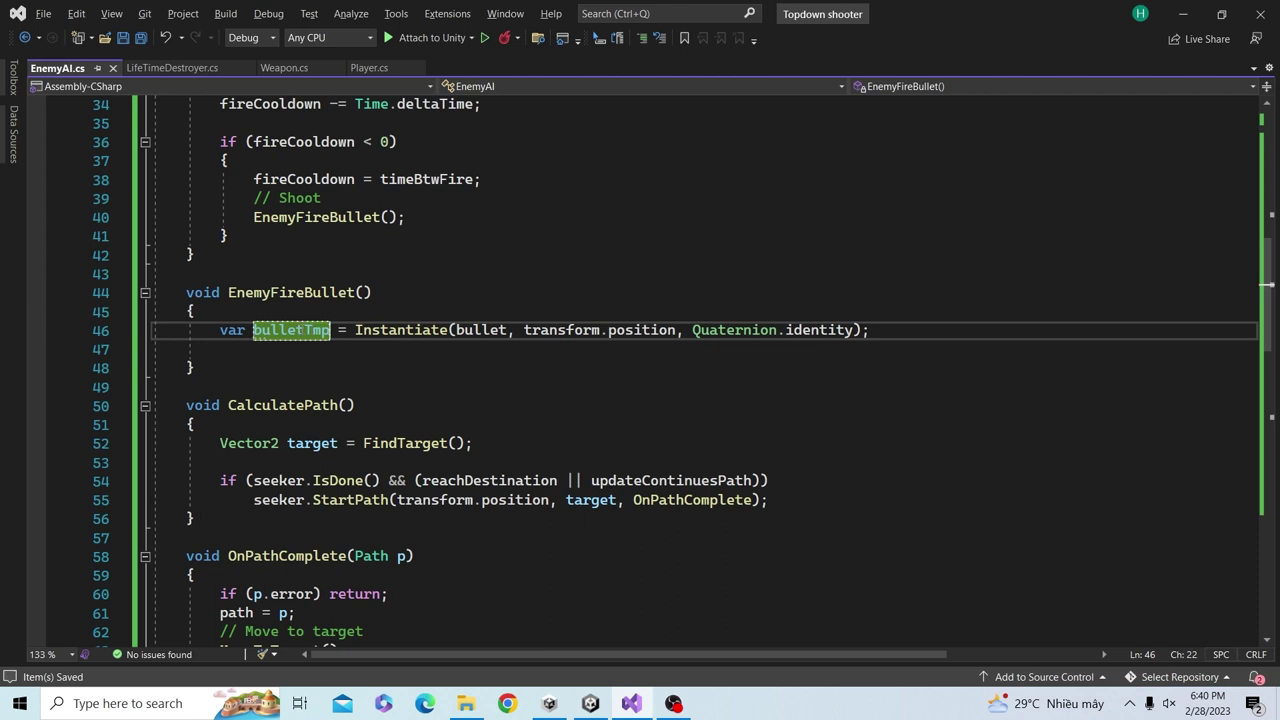
pyautogui.click(298, 352)
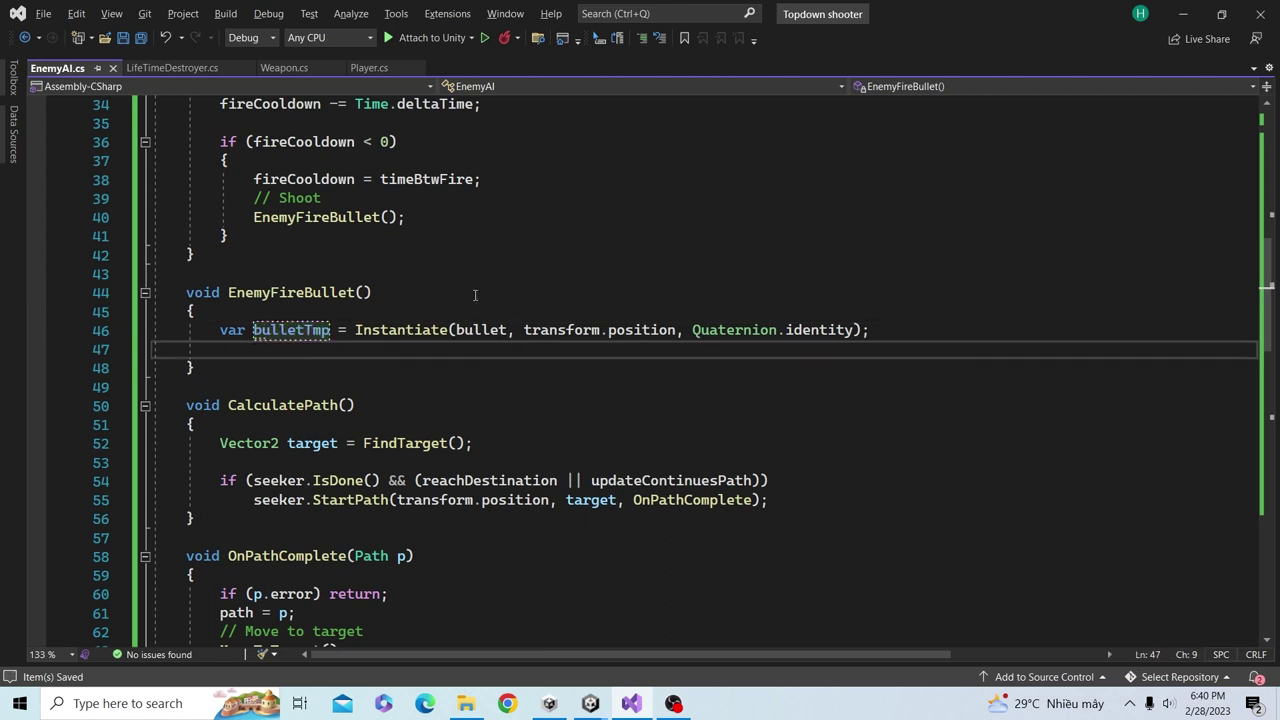
# - Get the bullet's Rigidbody2D with Rigidbody2D rb = bulletTmp.GetComponent<Rigidbody2D>();
pyautogui.press('Return')
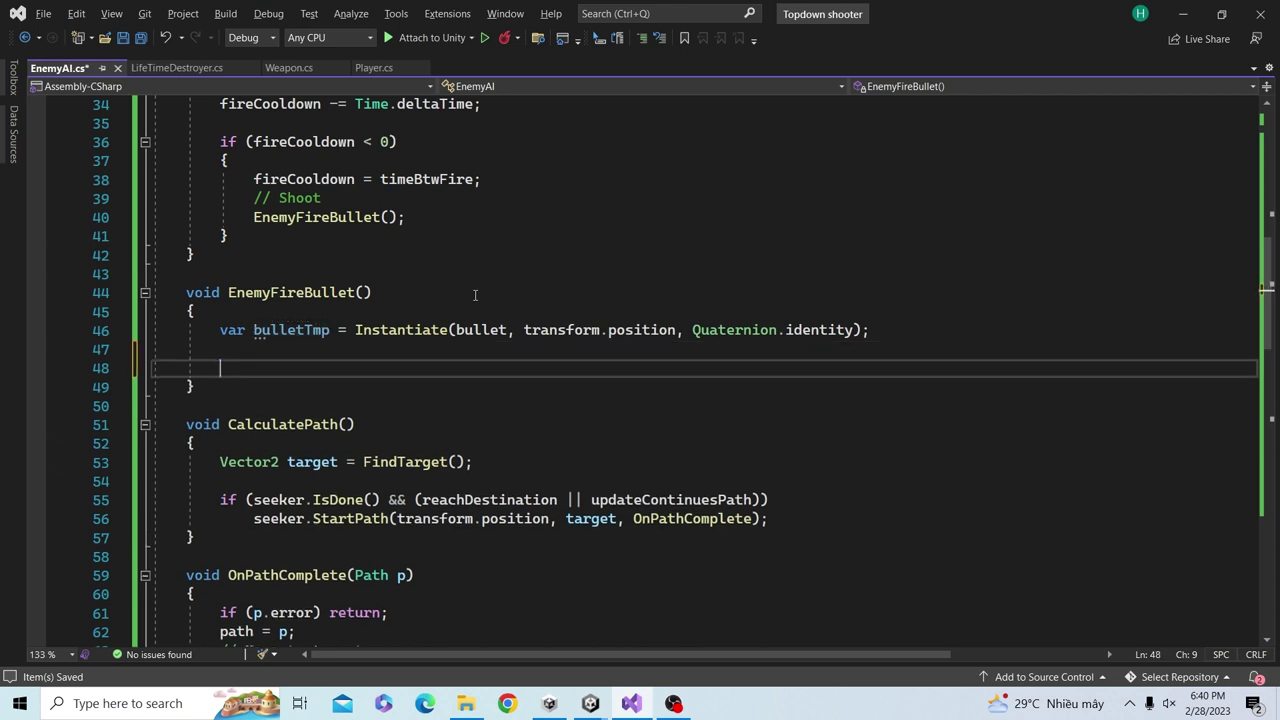
pyautogui.write('Rigidbody2D rb')
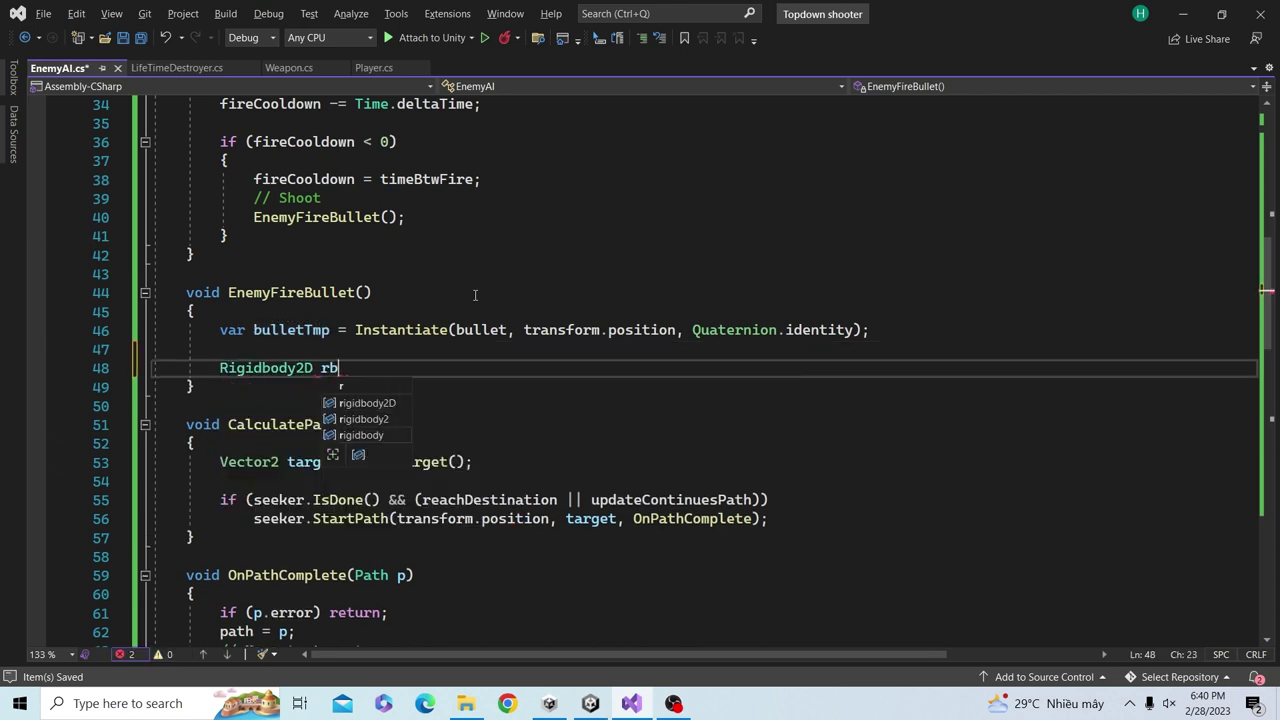
pyautogui.write(' =')
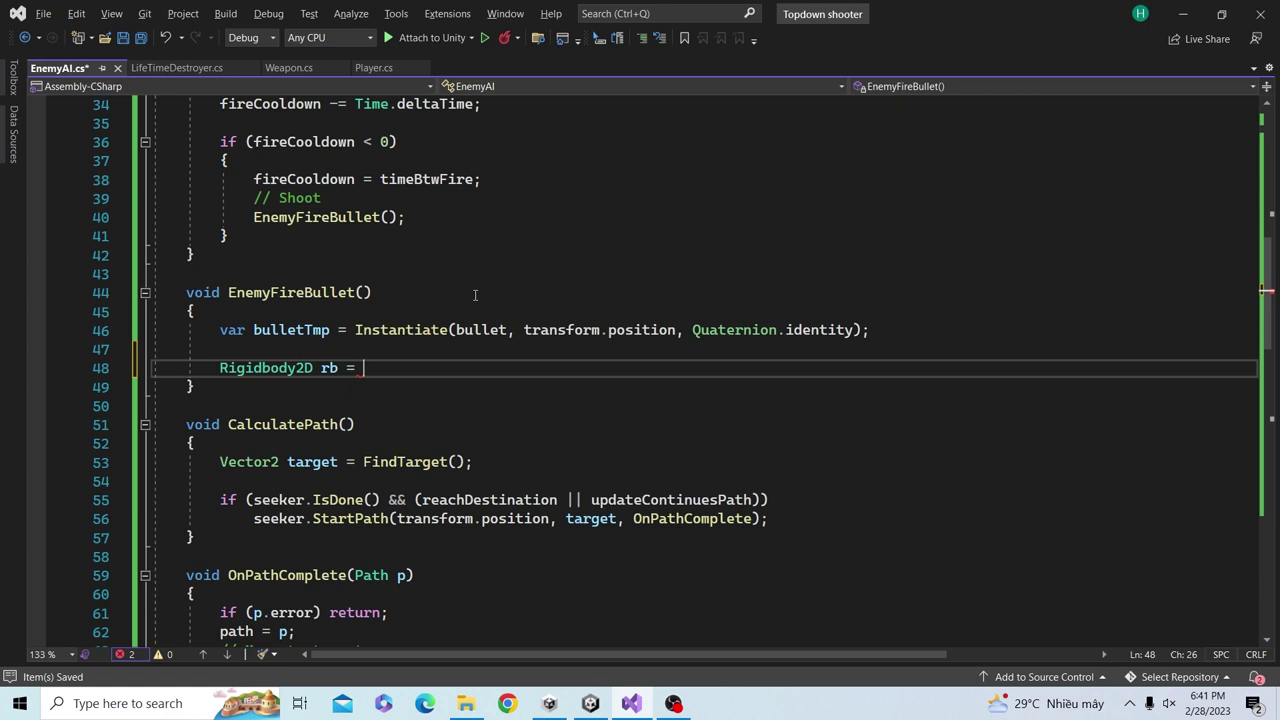
pyautogui.write('bu')
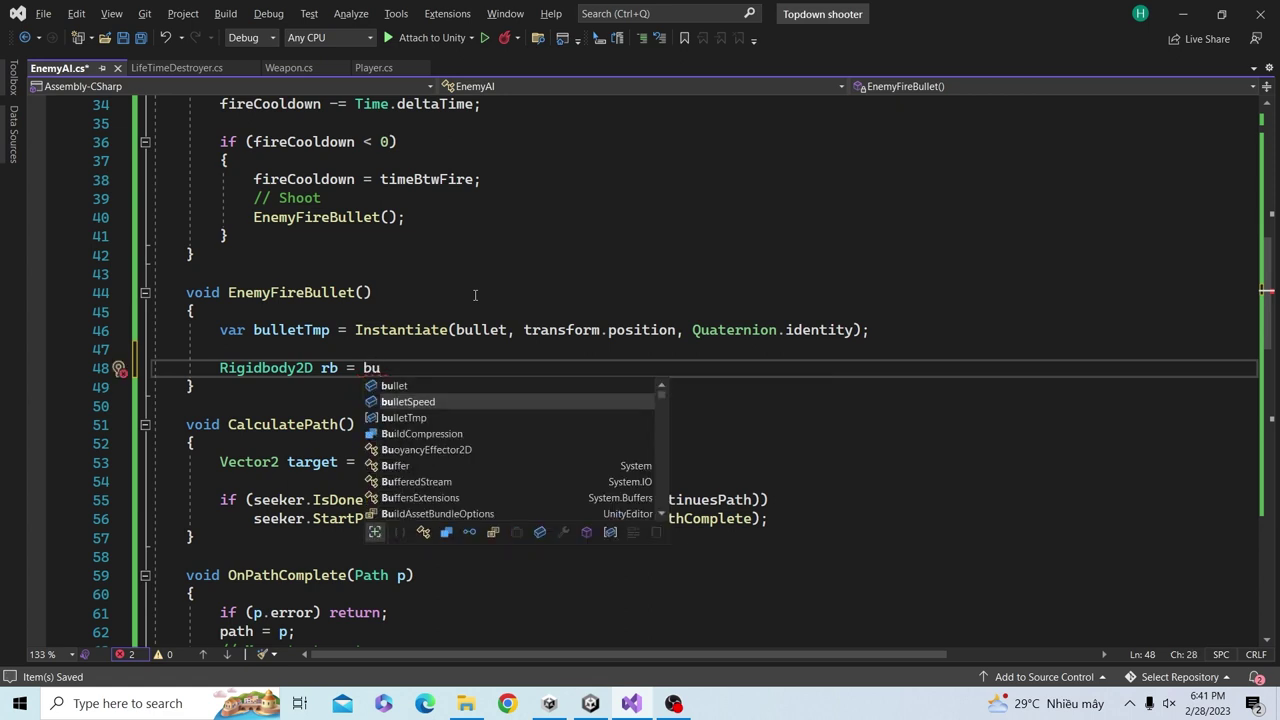
pyautogui.write('lletTmp.ge')
pyautogui.press('Tab')
pyautogui.write('<')
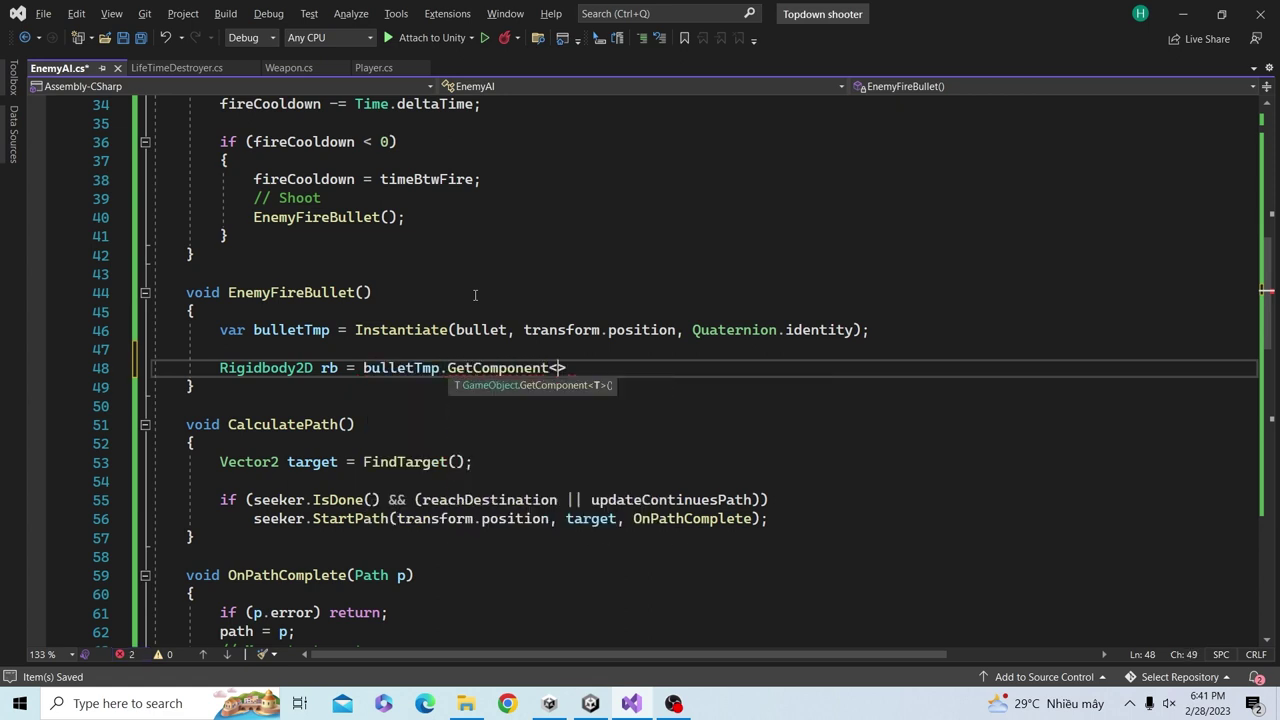
pyautogui.write('rig>')
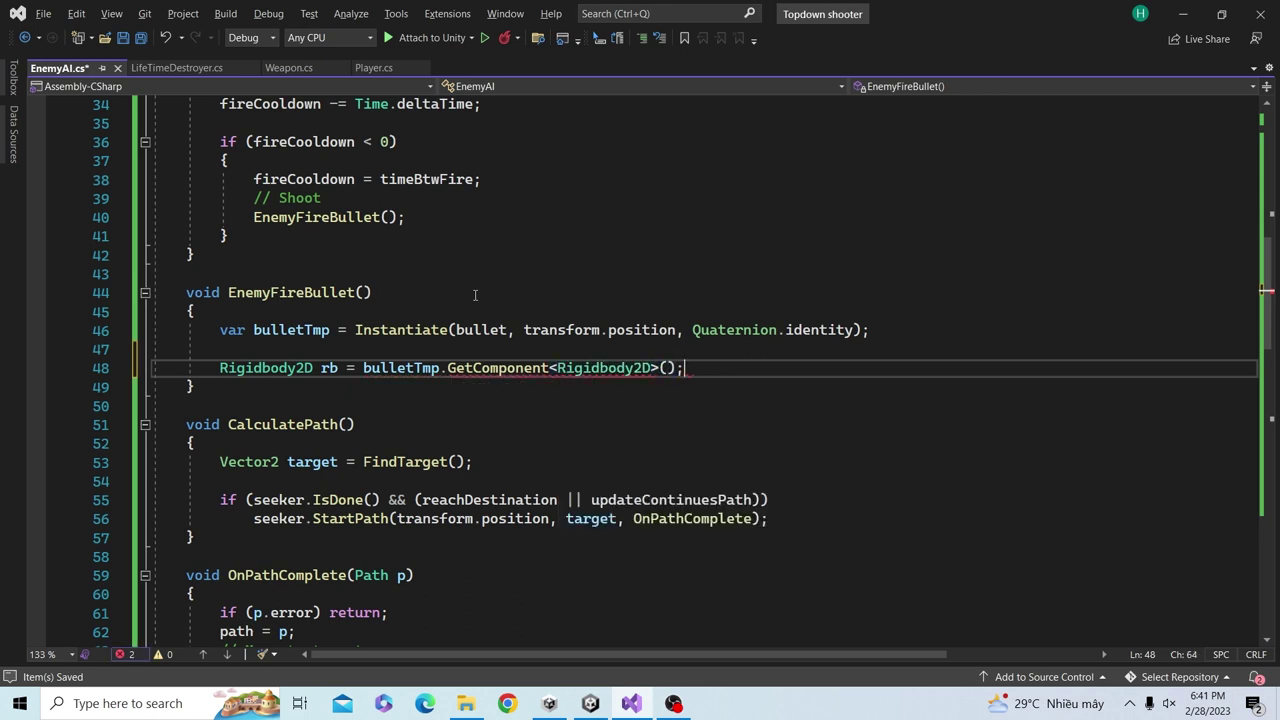
pyautogui.press('Return')
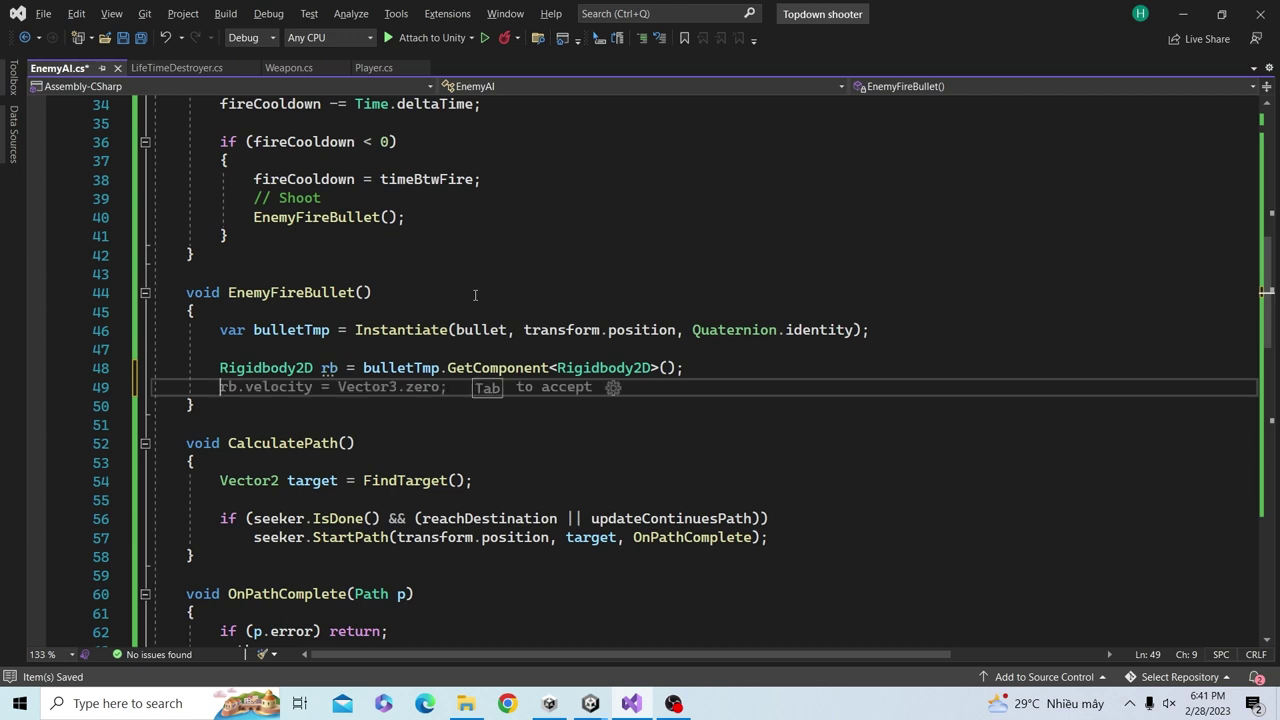
# - Start a Vector3 direction line and paste FindTarget's playerPos line below the rigidbody line
pyautogui.write('v')
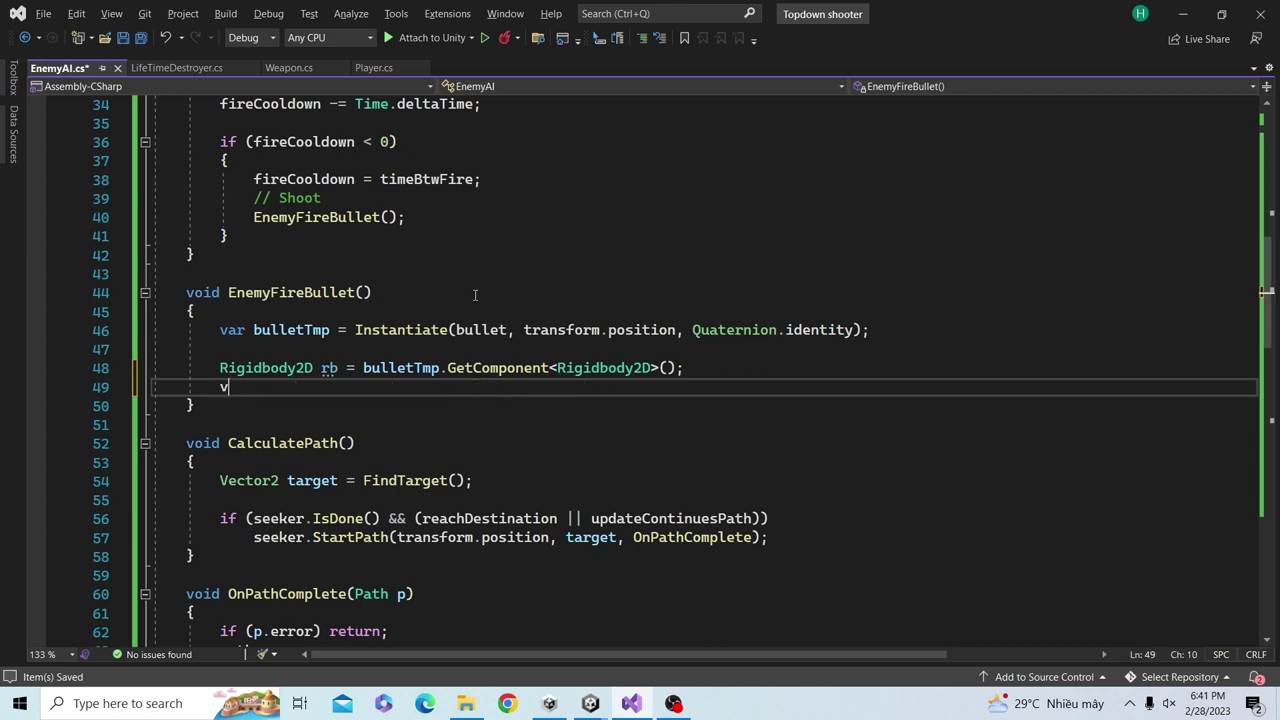
pyautogui.write('ec')
pyautogui.press('Down')
pyautogui.press('Down')
pyautogui.press('space')
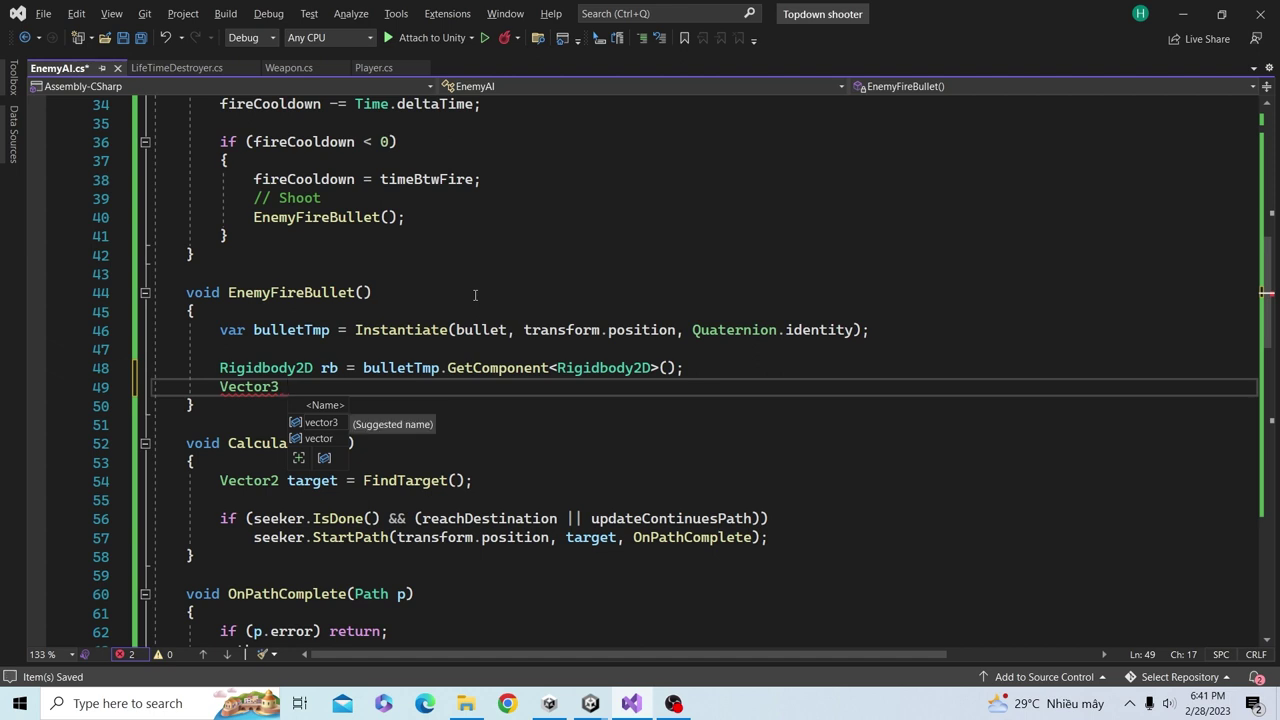
pyautogui.write('direction ')
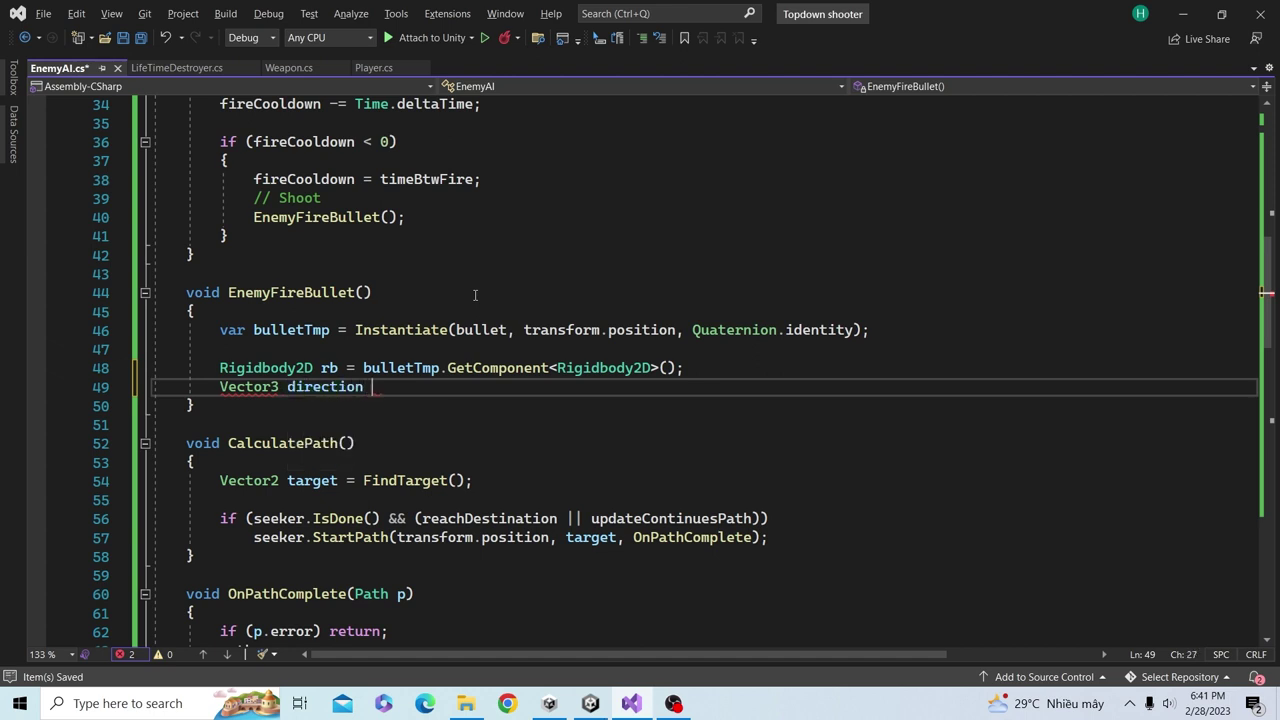
pyautogui.write('=')
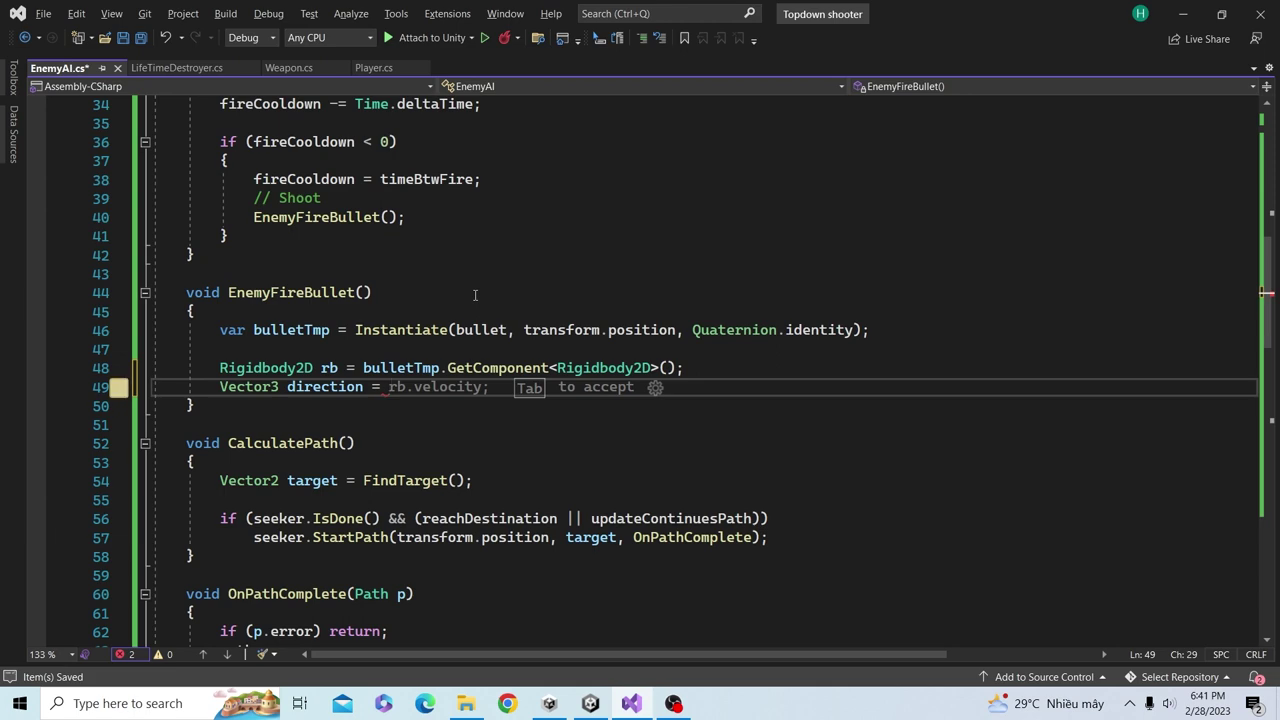
pyautogui.scroll(3, 475, 295)
pyautogui.scroll(3, 432, 276)
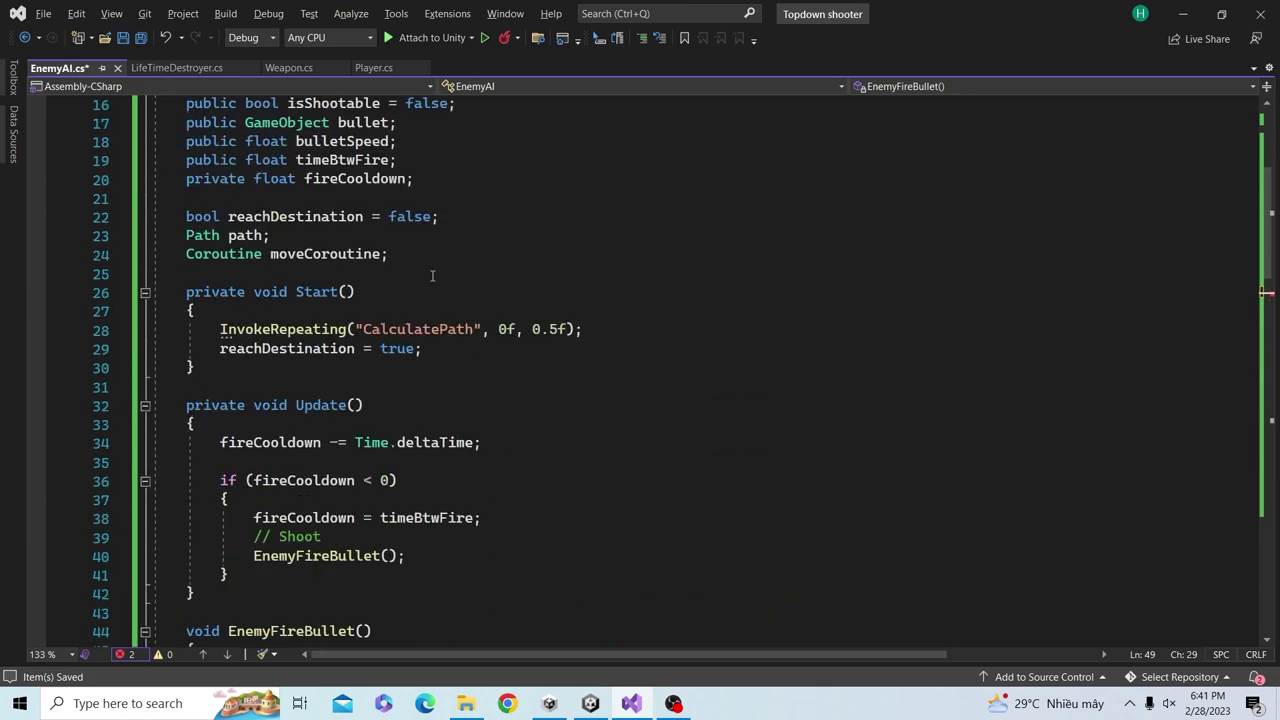
pyautogui.scroll(-5, 338, 370)
pyautogui.scroll(-3, 338, 376)
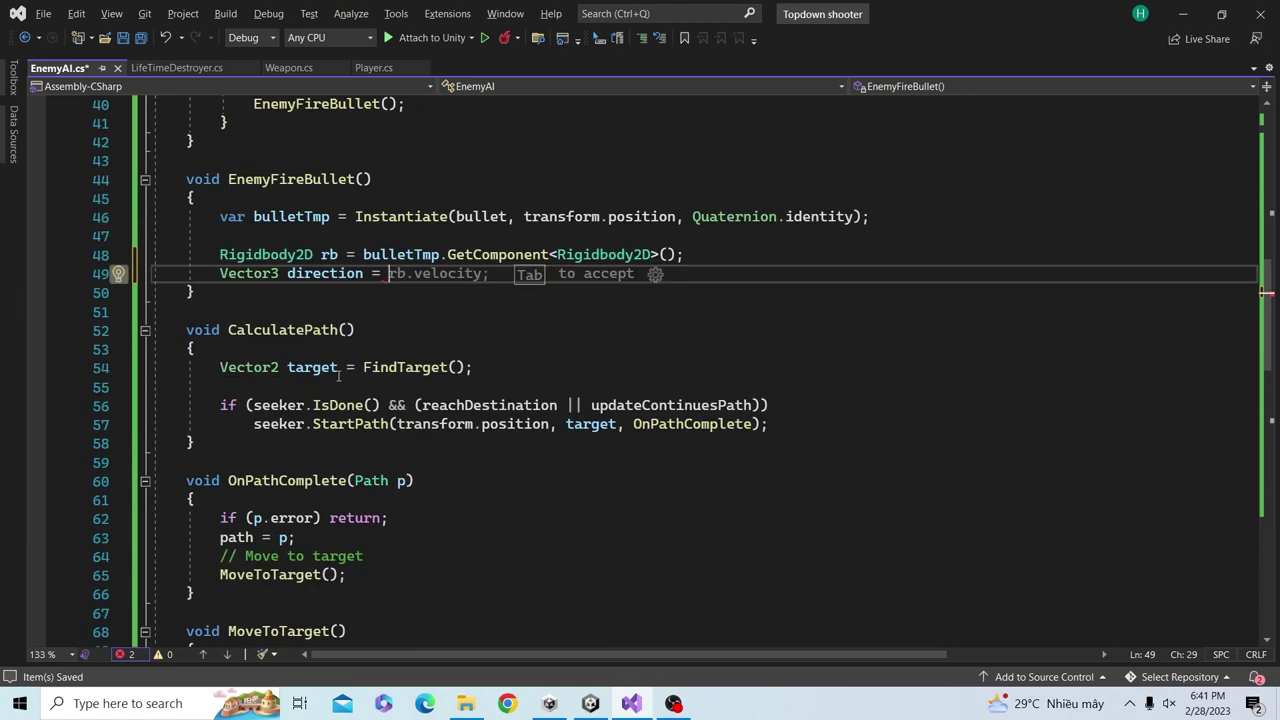
pyautogui.scroll(-3, 300, 410)
pyautogui.scroll(-2, 250, 460)
pyautogui.scroll(-1, 194, 503)
pyautogui.scroll(-6, 210, 500)
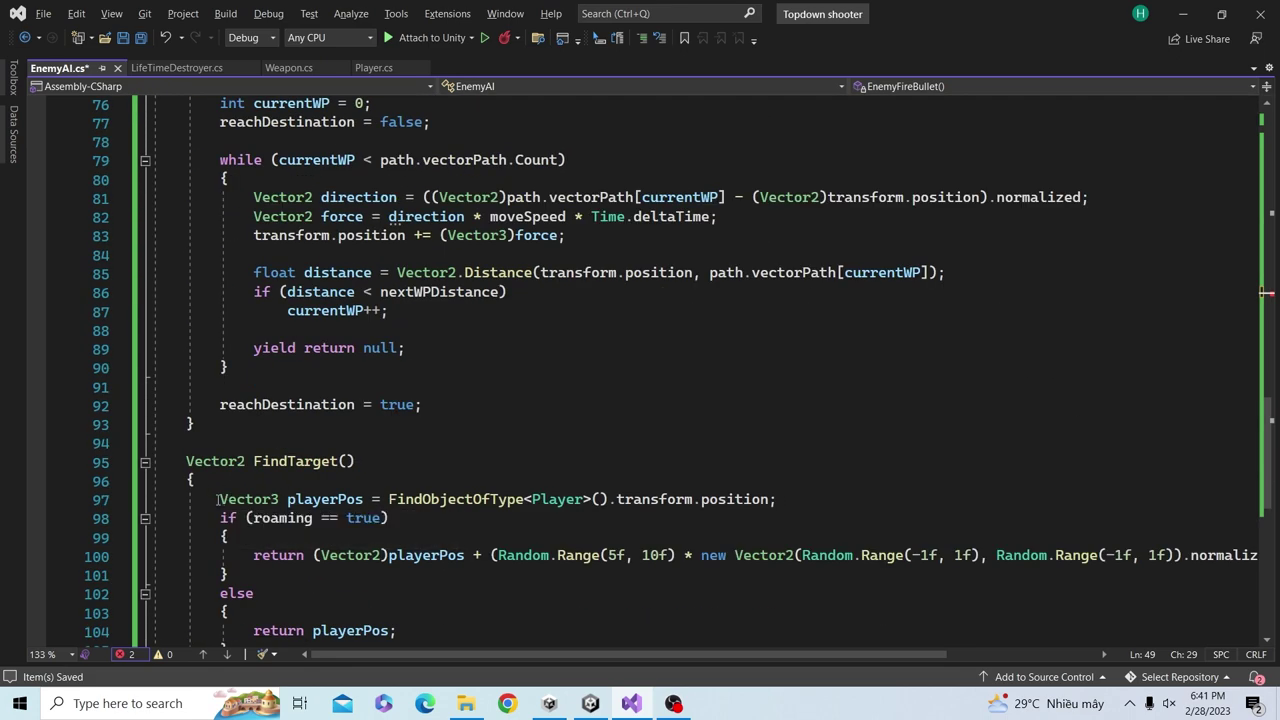
pyautogui.moveTo(220, 499); pyautogui.dragTo(843, 500)
pyautogui.hotkey('ctrl', 'c')
pyautogui.scroll(5, 843, 500)
pyautogui.scroll(4, 830, 496)
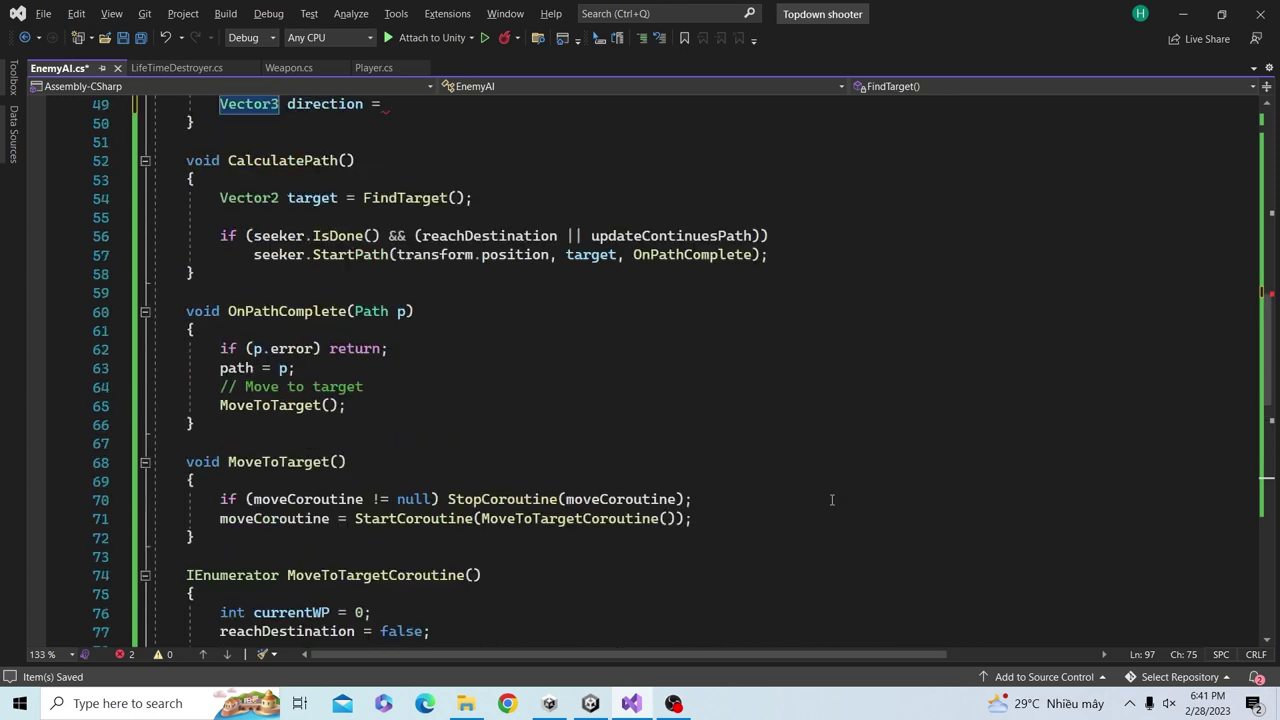
pyautogui.scroll(3, 455, 428)
pyautogui.click(737, 260)
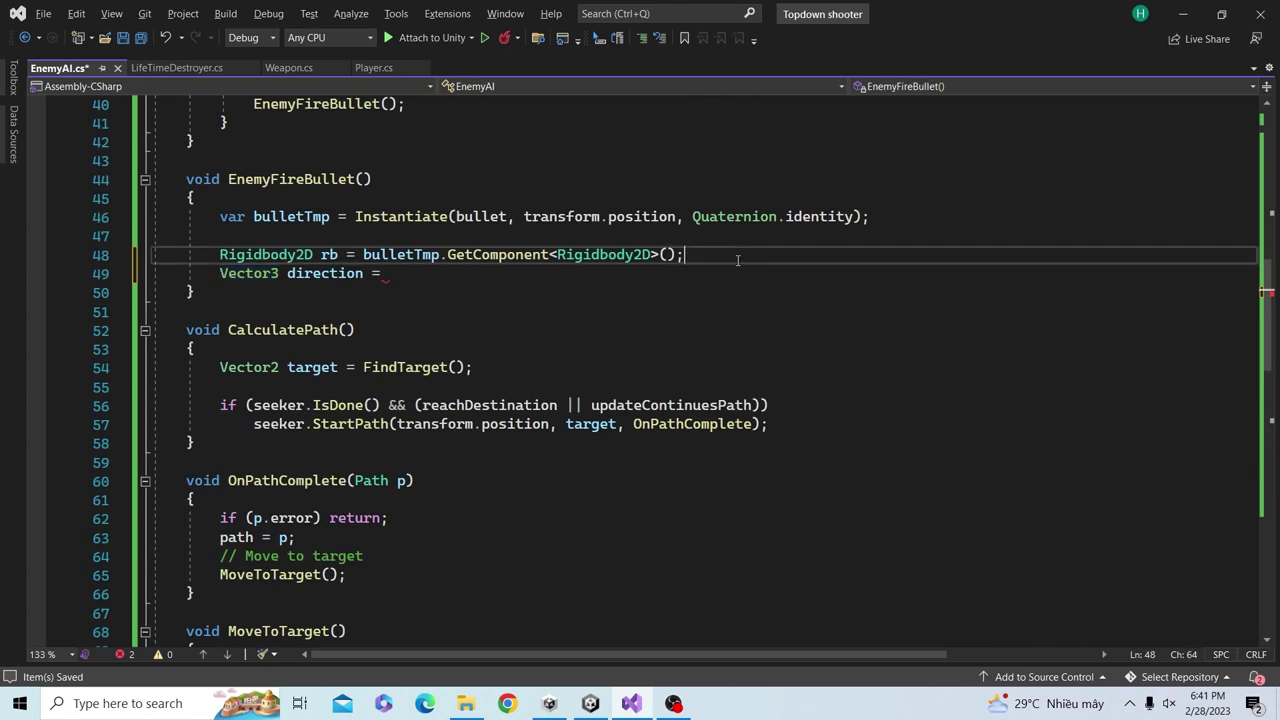
pyautogui.press('Return')
pyautogui.hotkey('ctrl', 'v')
# - Complete the line as Vector3 direction = playerPos - transform.position;
pyautogui.click(430, 293)
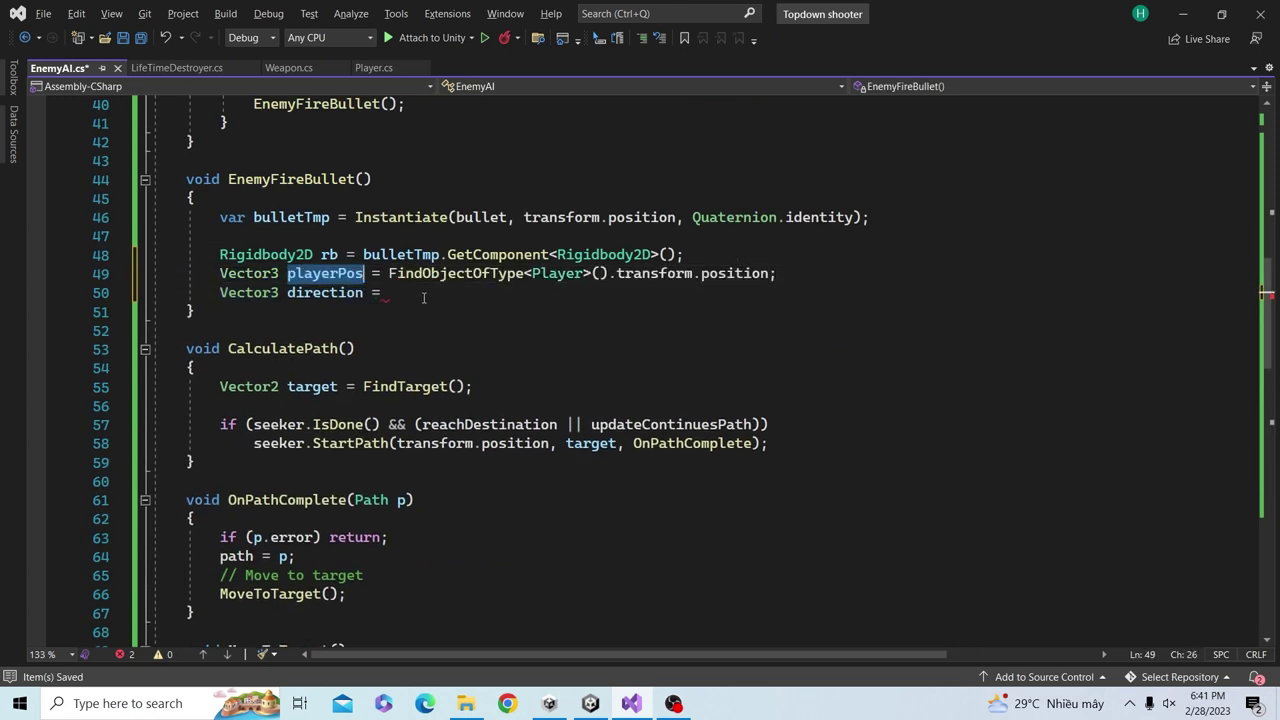
pyautogui.write('playerPos -')
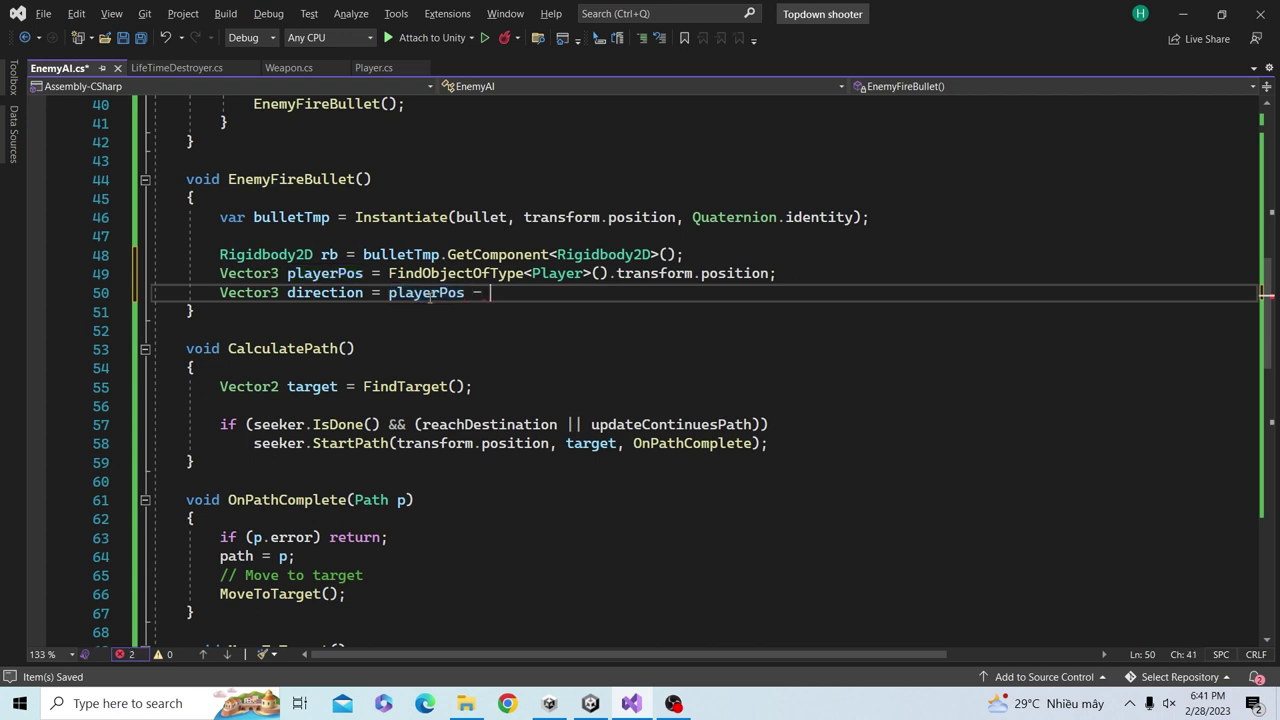
pyautogui.scroll(1, 430, 296)
pyautogui.write('tra')
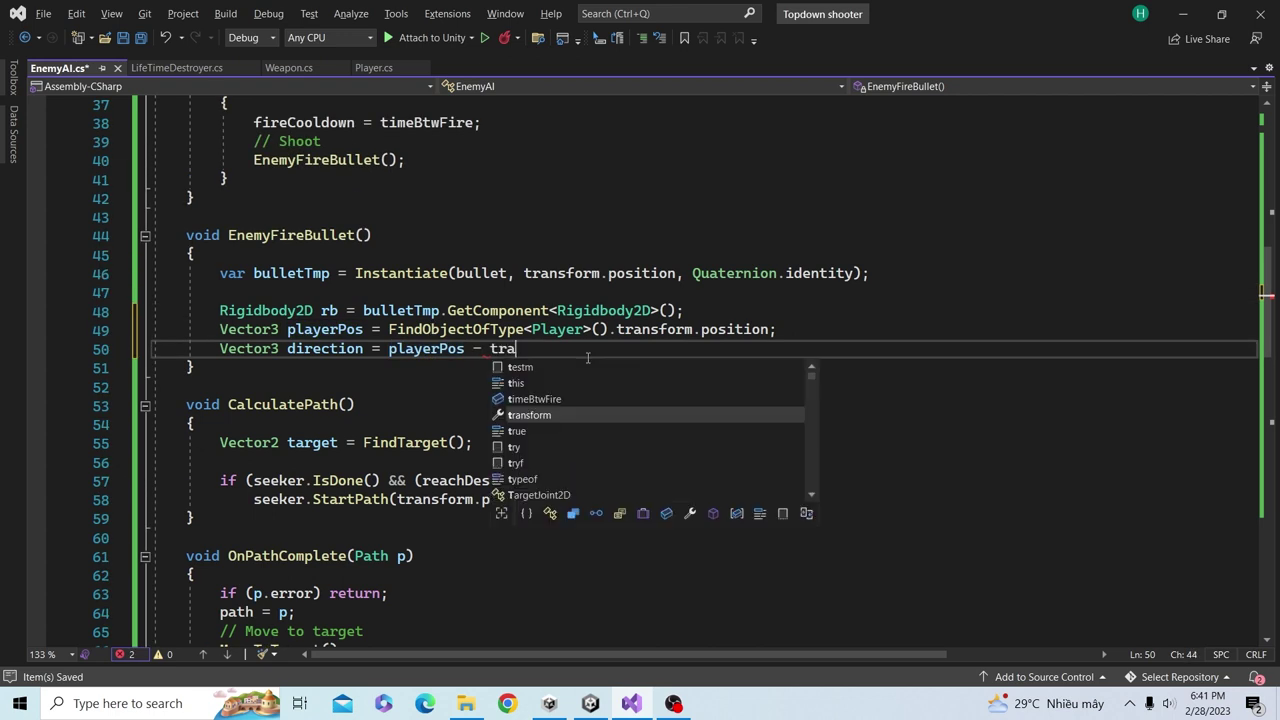
pyautogui.write('nsform.position;')
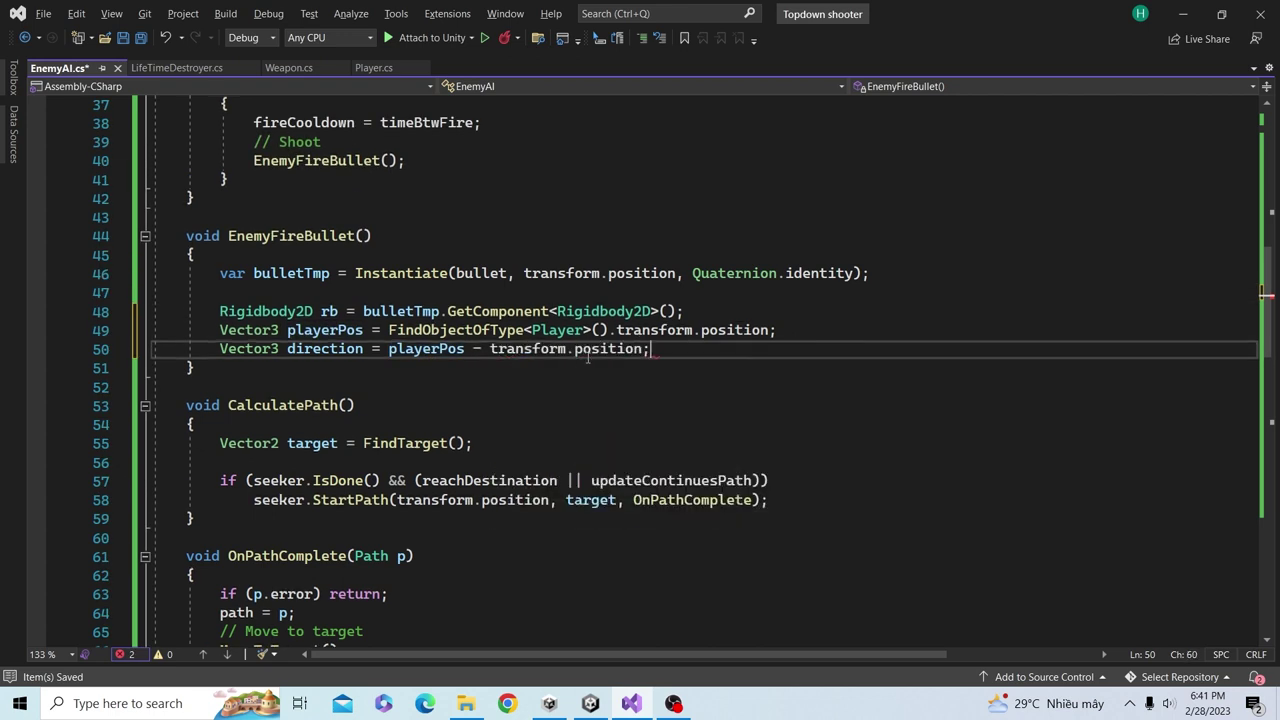
pyautogui.press('Return')
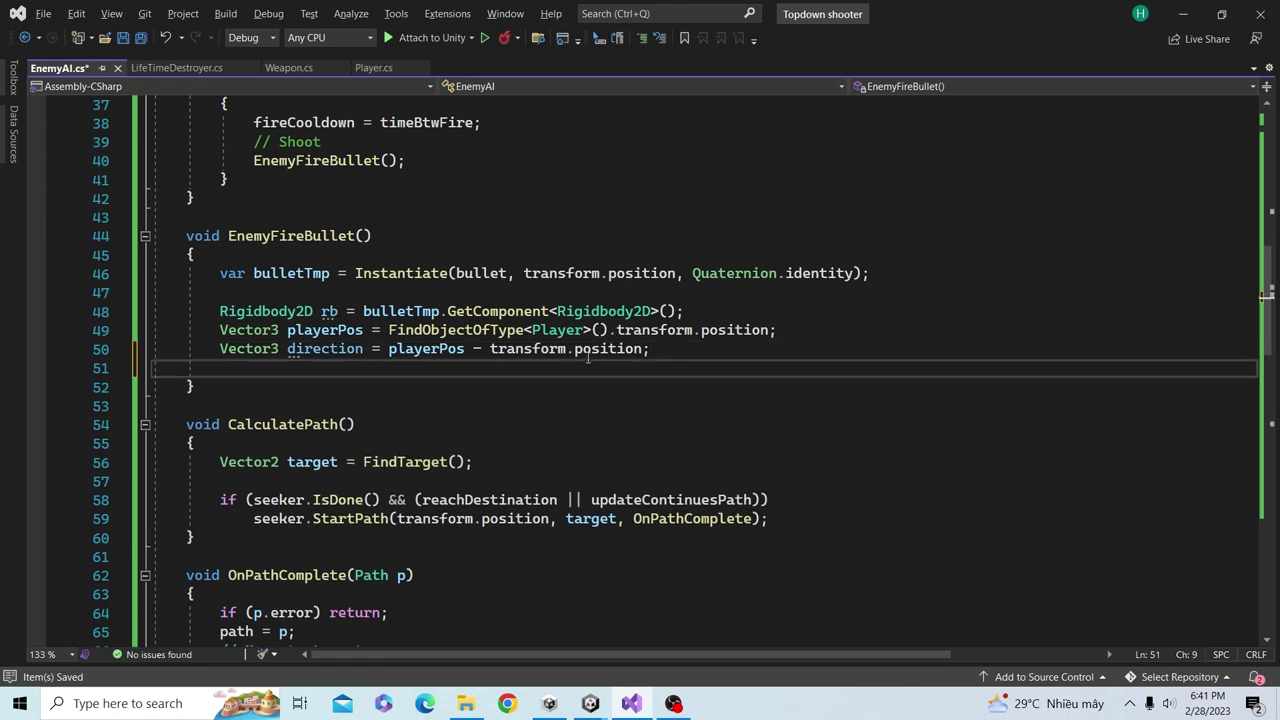
# - Add rb.AddForce(direction.normalized * bulletSpeed, ForceMode2D.Impulse);, save, and return to Unity
pyautogui.write('rb')
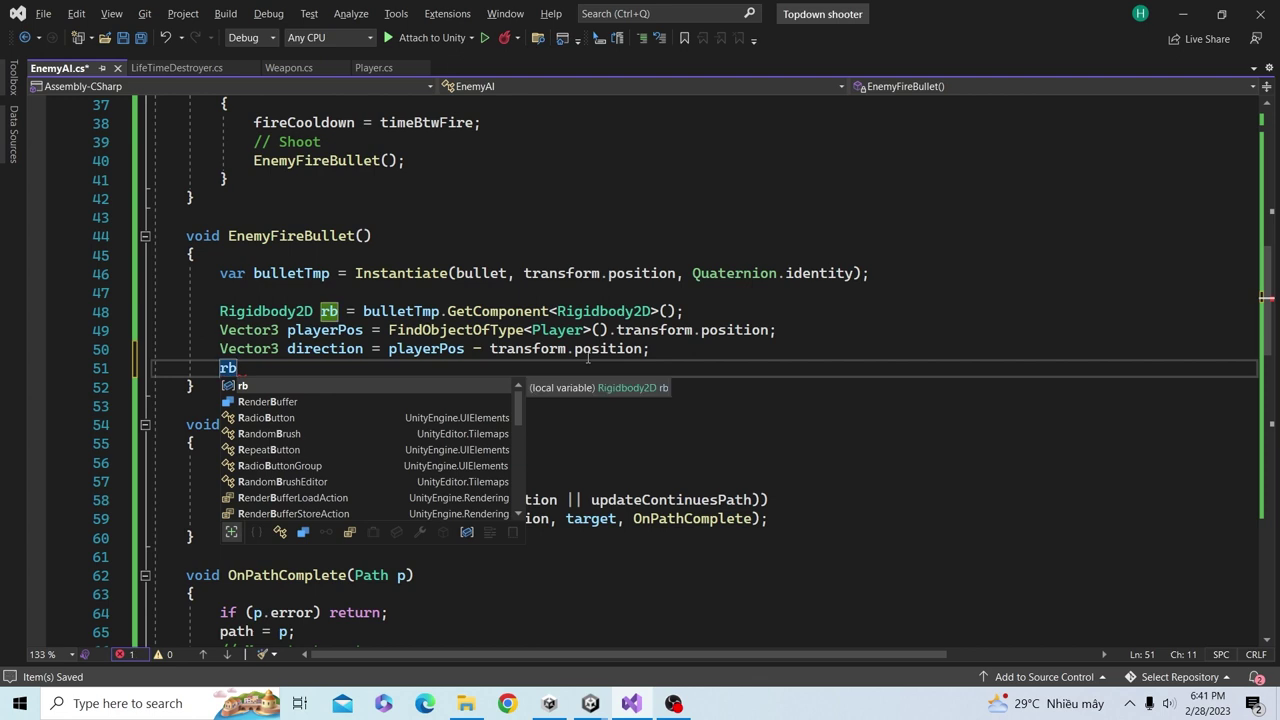
pyautogui.write('.add')
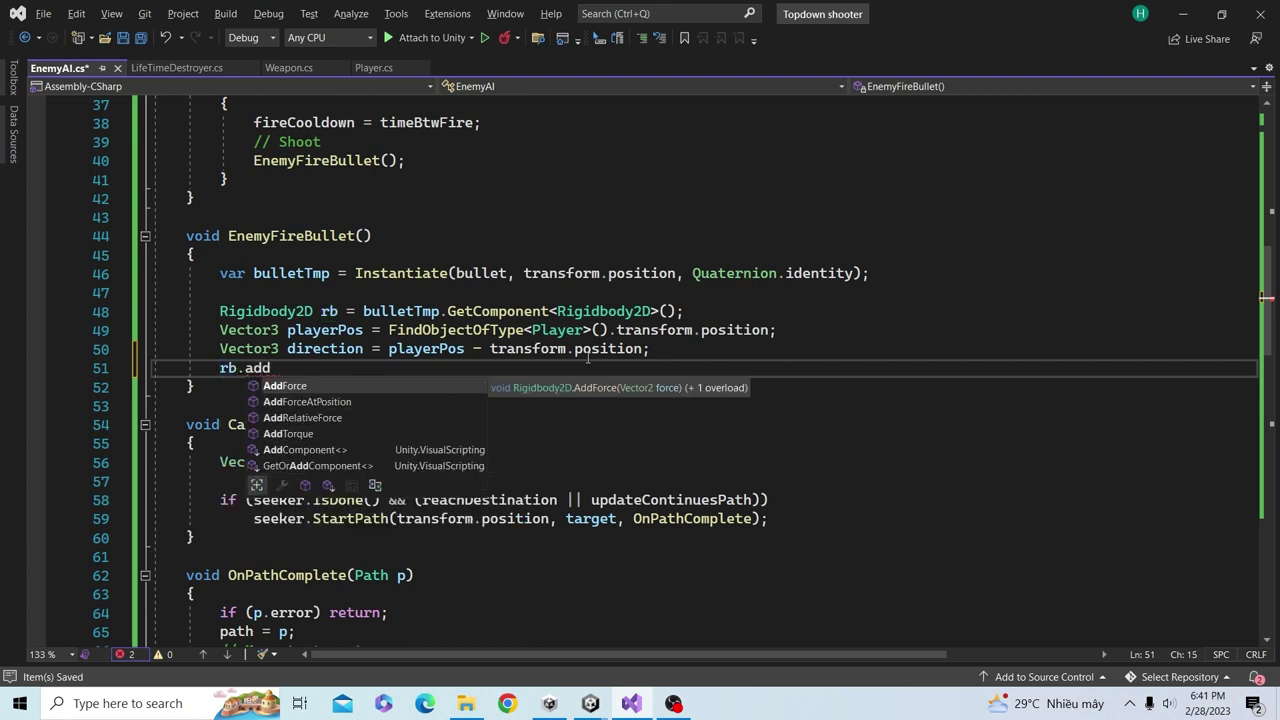
pyautogui.press('Tab')
pyautogui.write('(')
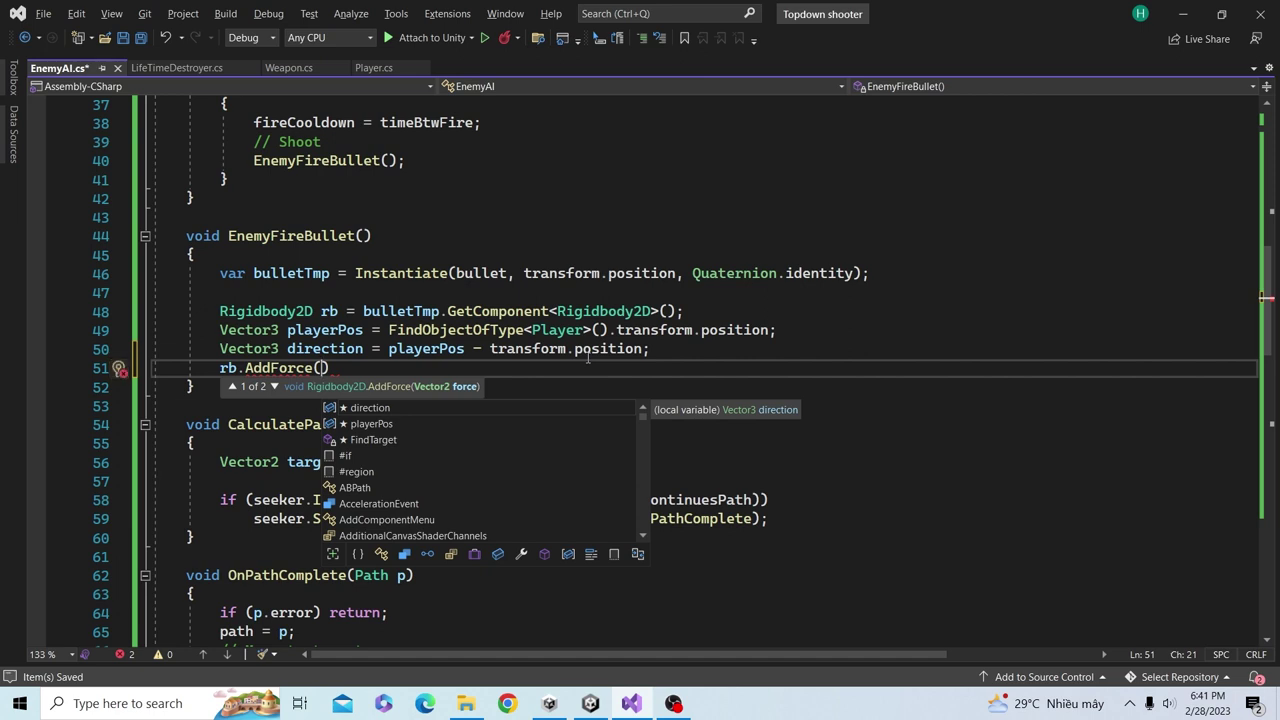
pyautogui.write('dire')
pyautogui.press('Tab')
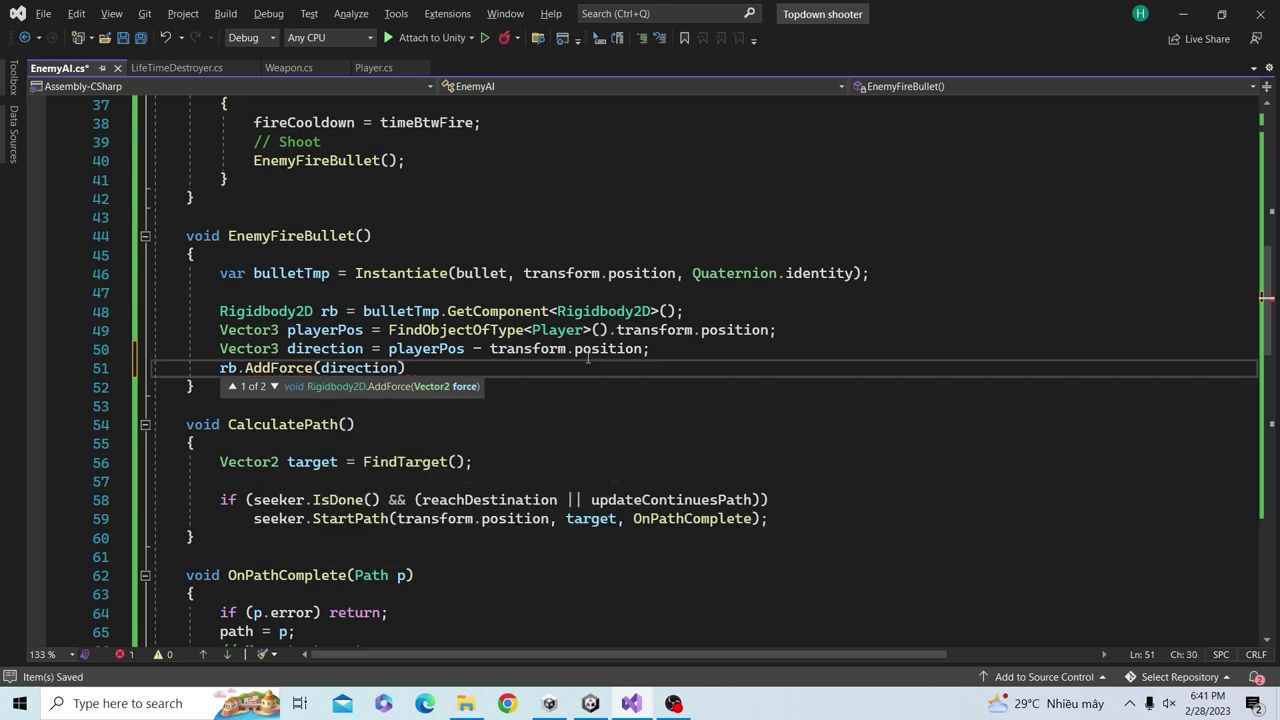
pyautogui.write('.n')
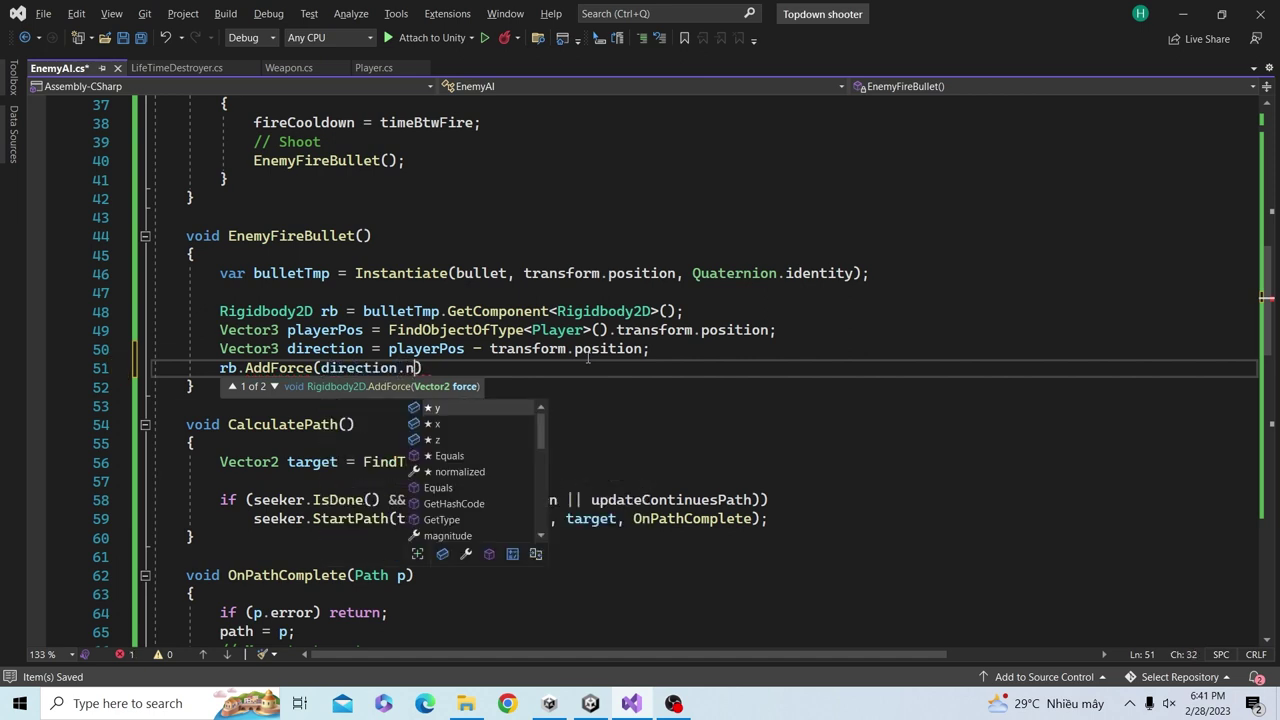
pyautogui.write('o ')
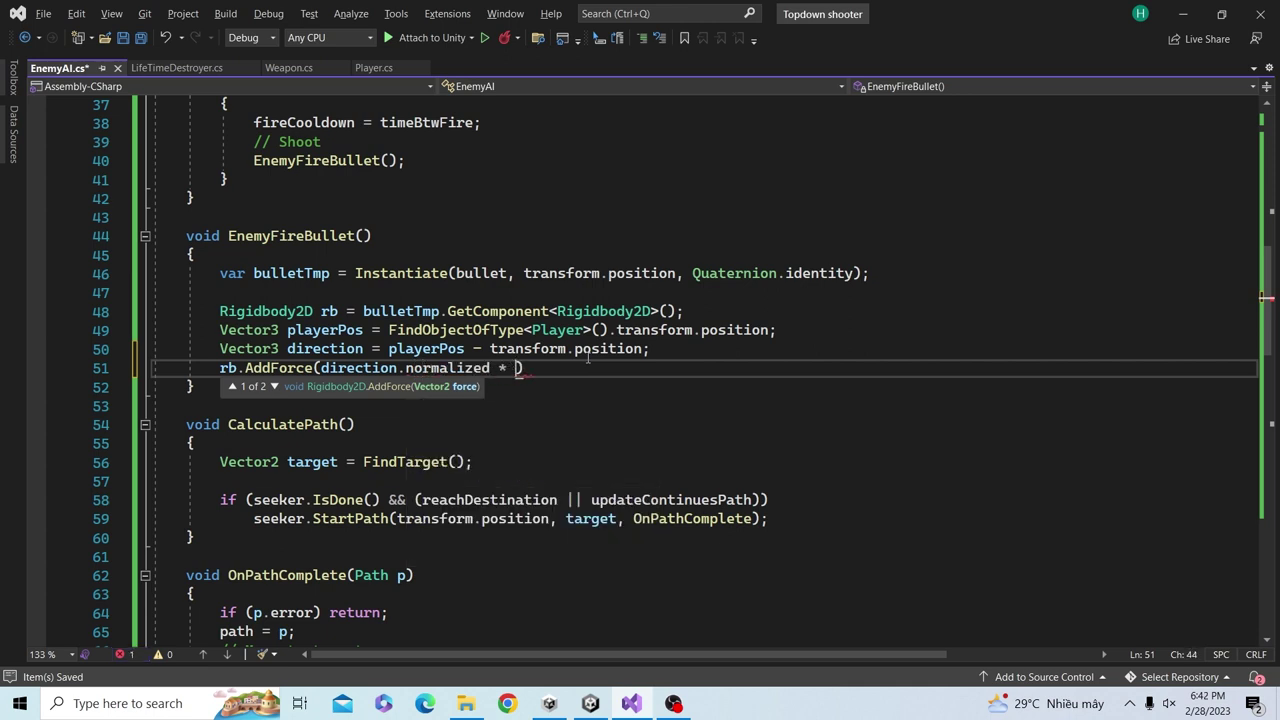
pyautogui.write('b')
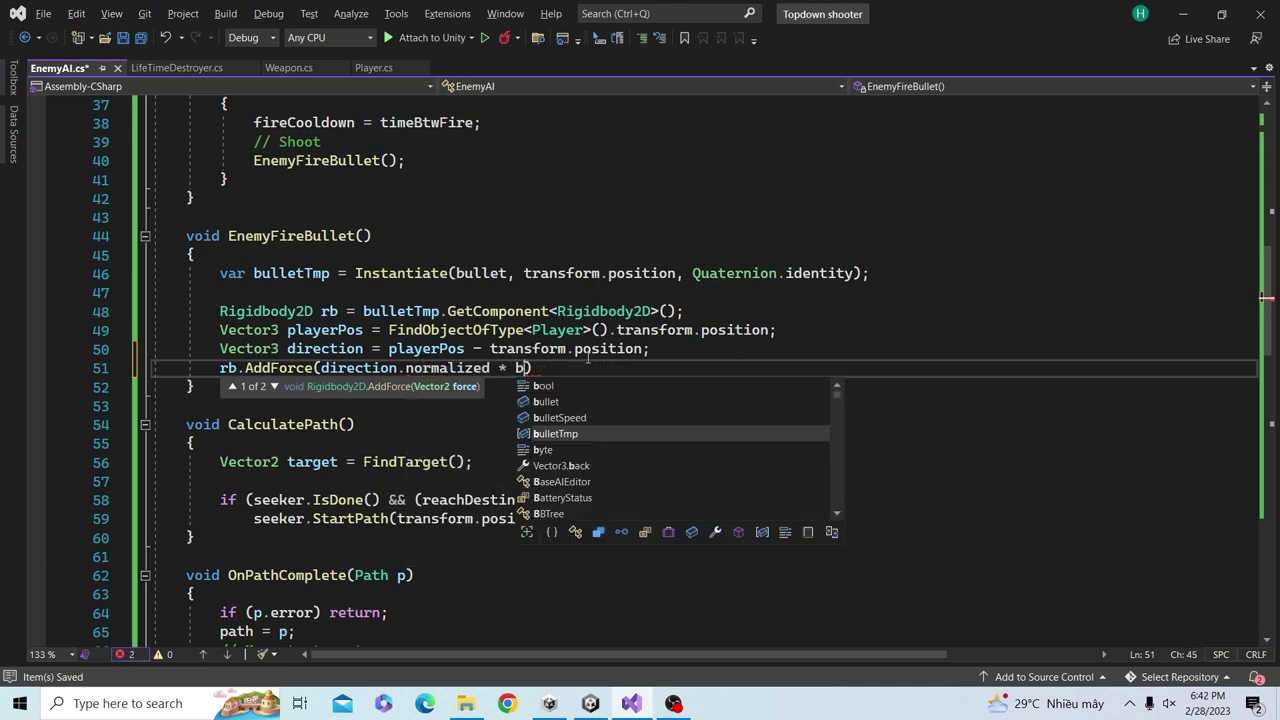
pyautogui.write('ul')
pyautogui.press('Tab')
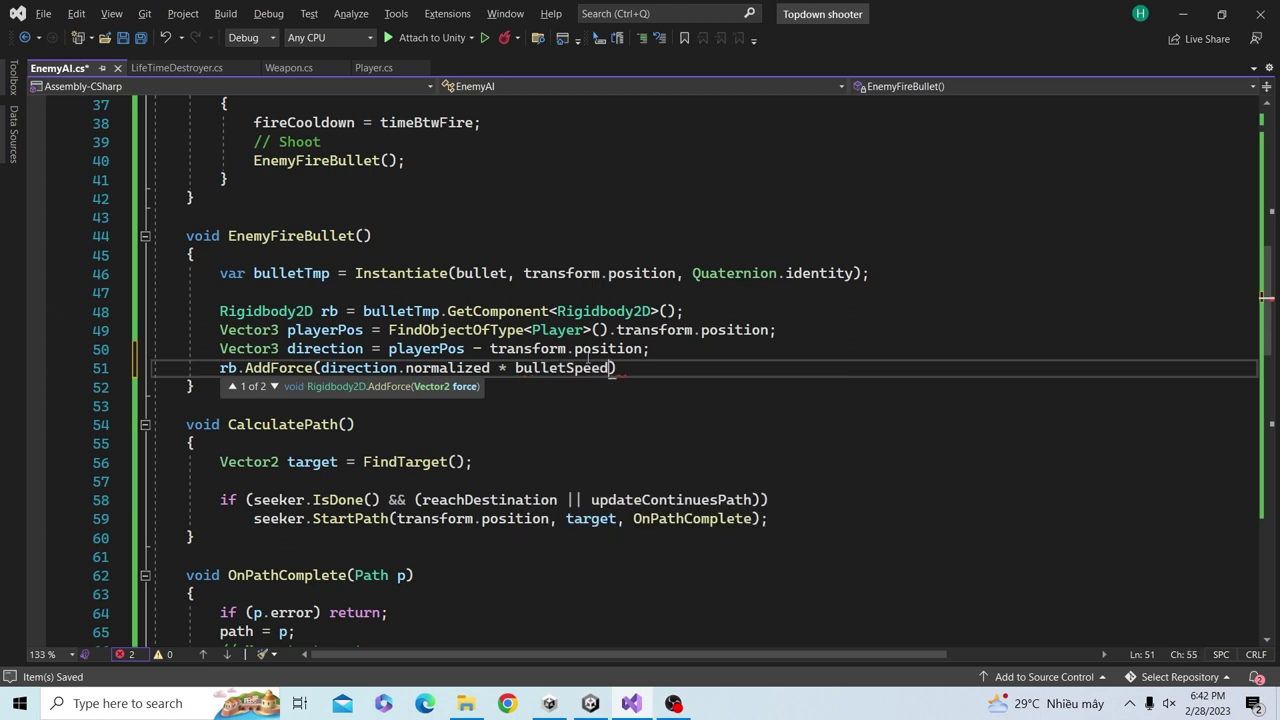
pyautogui.write(', F')
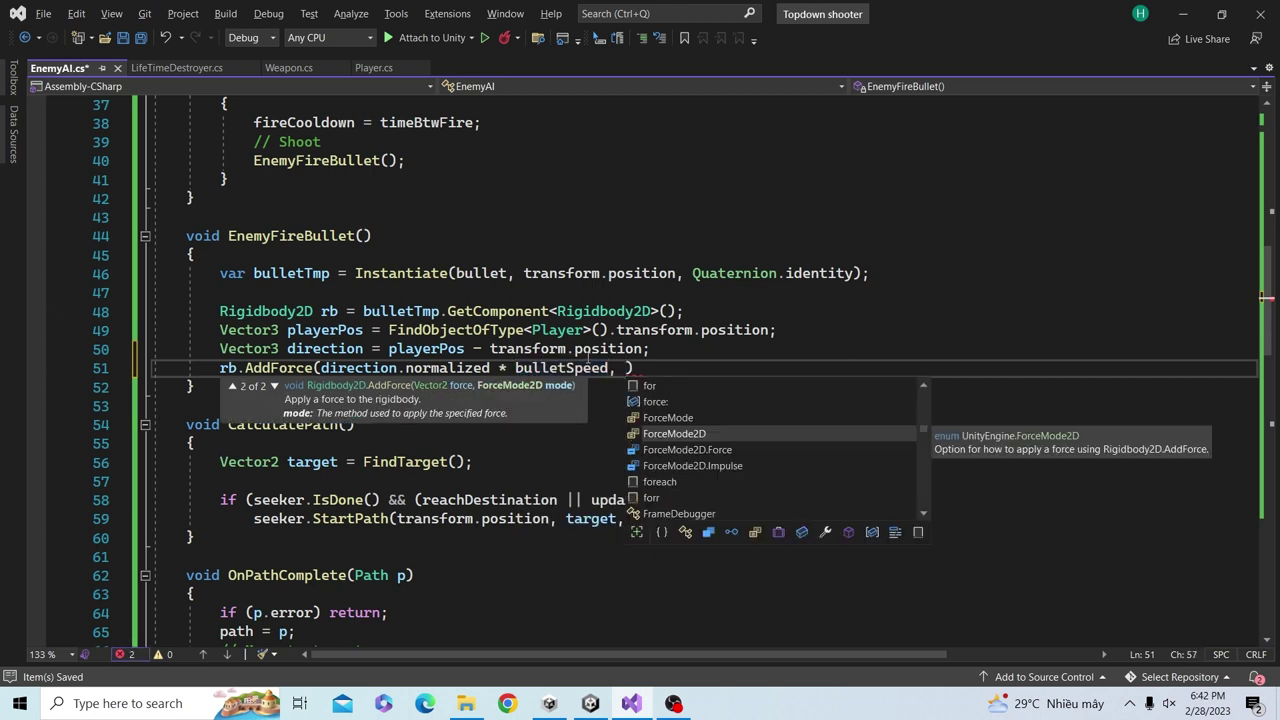
pyautogui.press('Tab')
pyautogui.write('.')
pyautogui.press('Down')
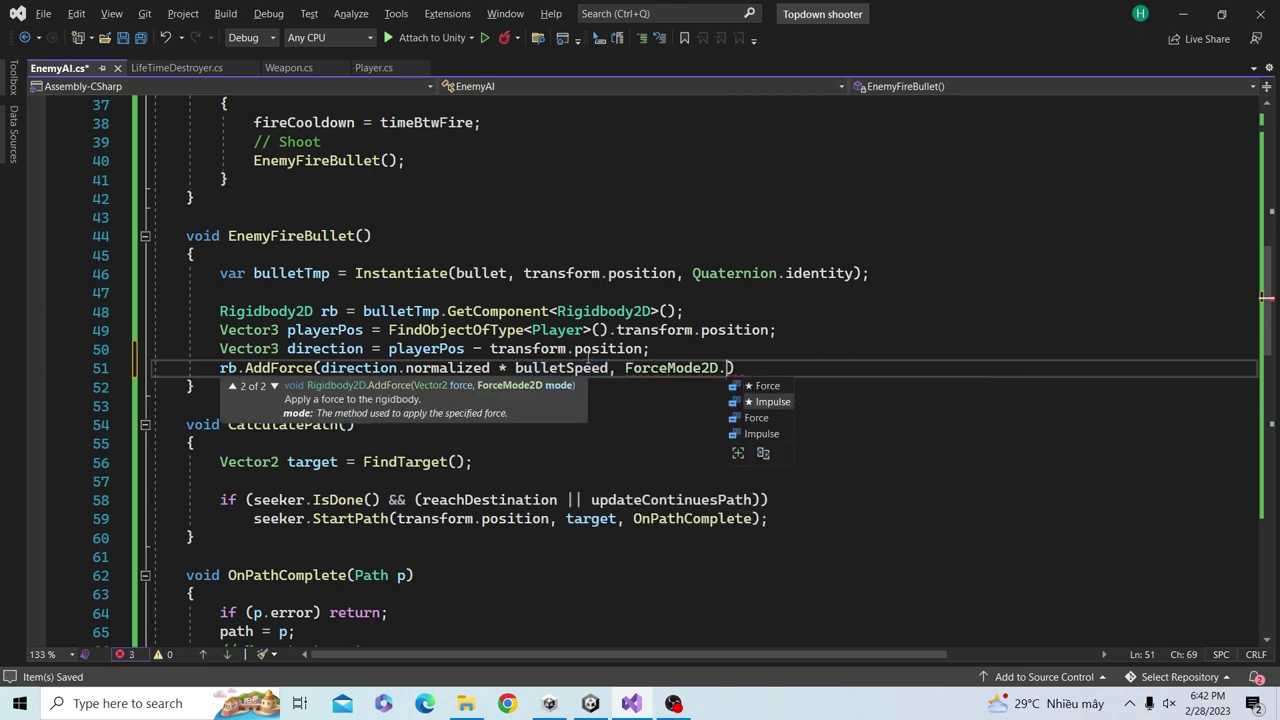
pyautogui.press('Tab')
pyautogui.write(');')
pyautogui.hotkey('ctrl', 's')
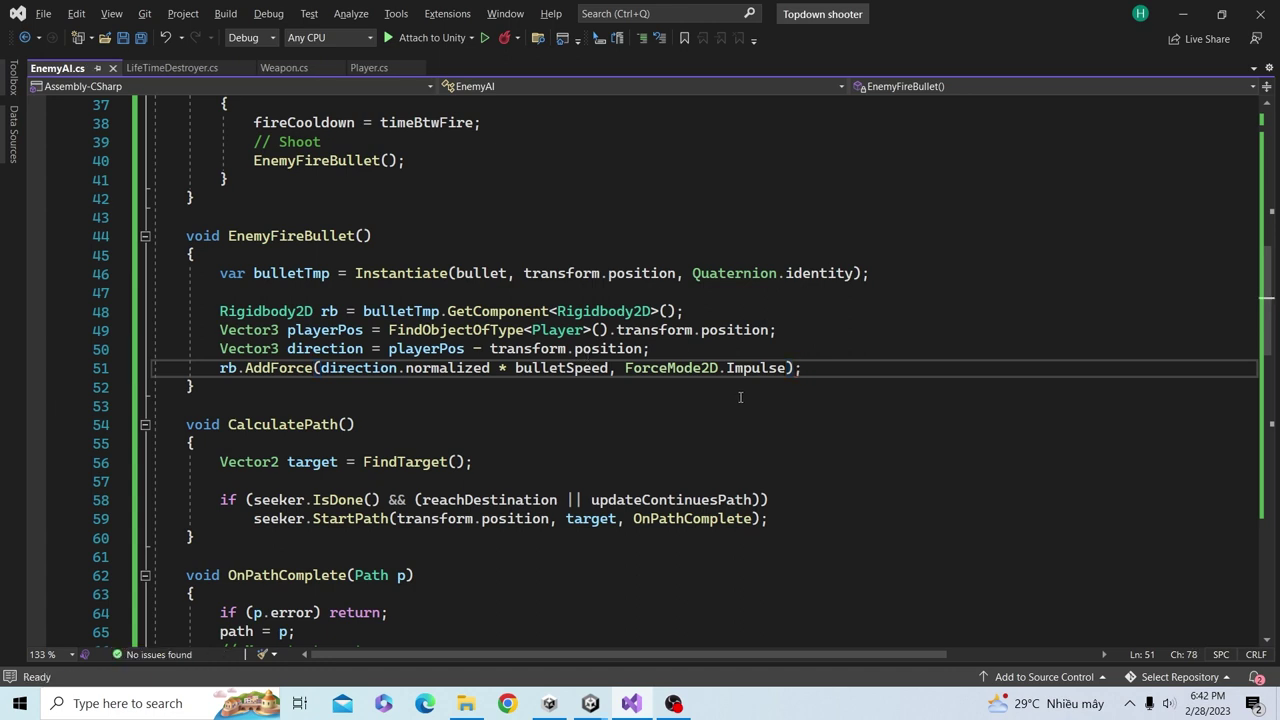
pyautogui.hotkey('alt', 'Tab')
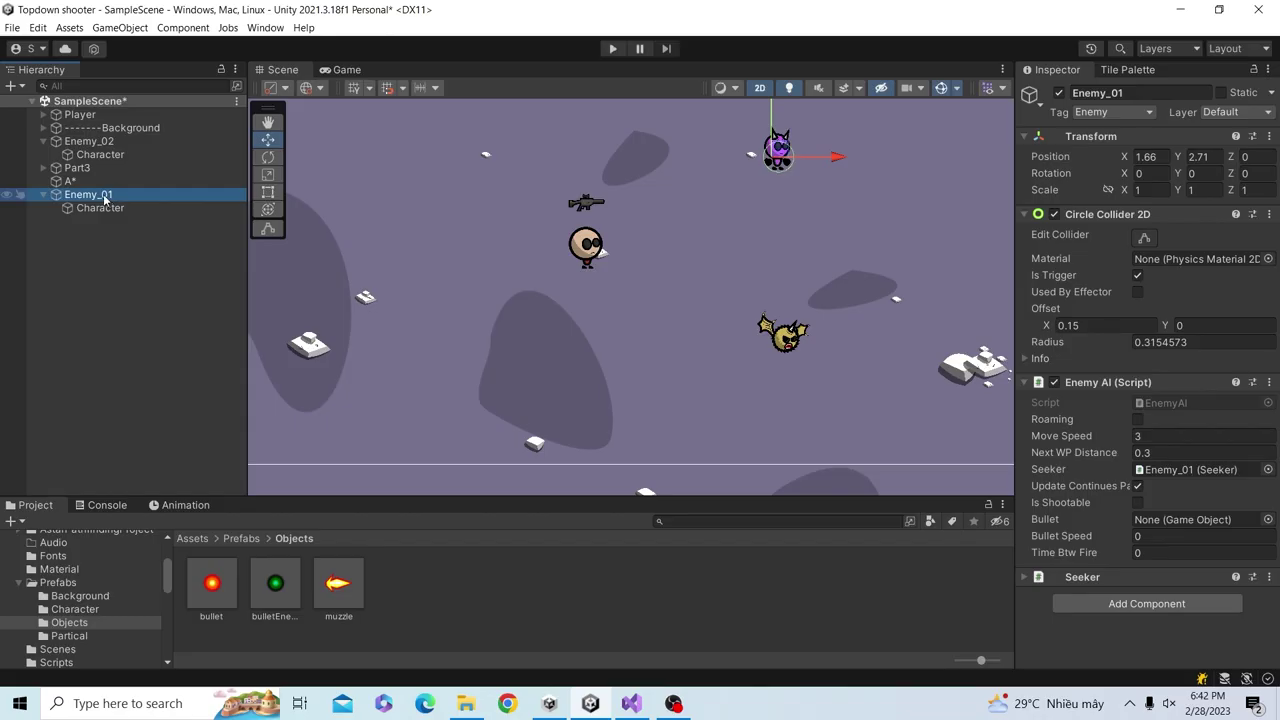
# - On Enemy_02's Enemy AI, tick Is Shootable, assign bulletEnemy, set Bullet Speed 9 and Time Btw Fire 2
pyautogui.click(72, 147)
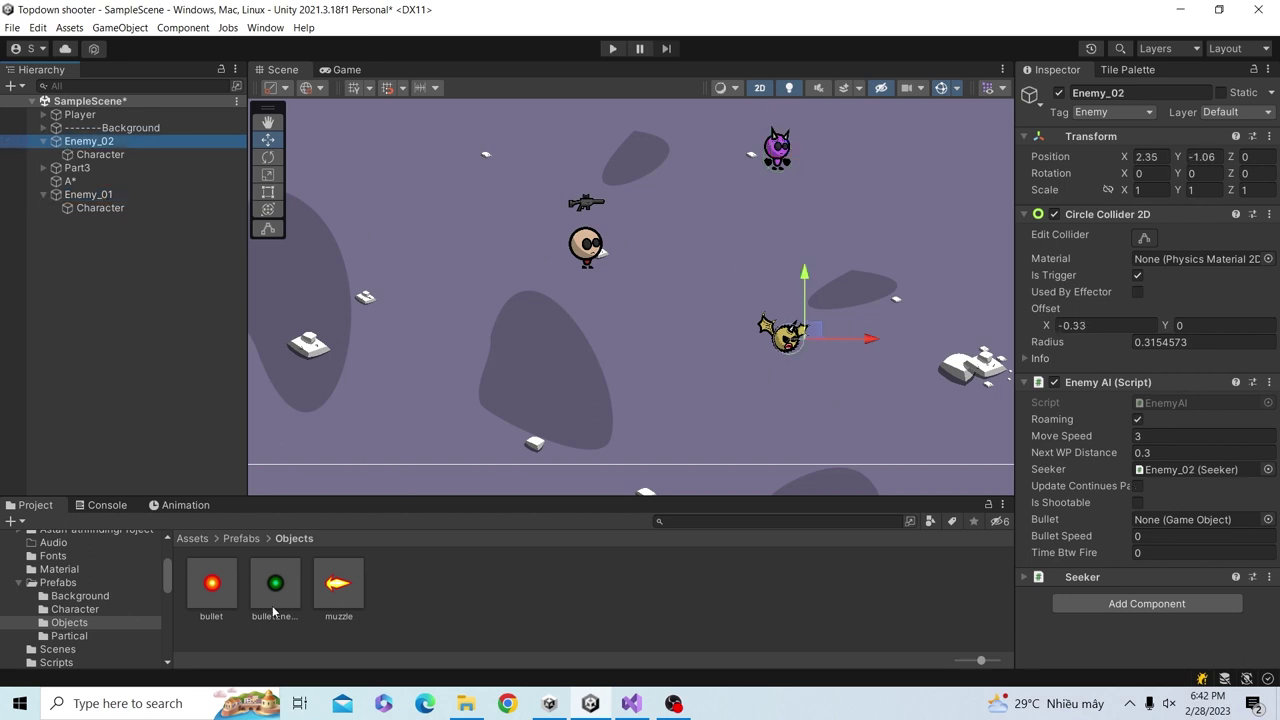
pyautogui.click(1138, 503)
pyautogui.moveTo(276, 590); pyautogui.dragTo(1153, 530)
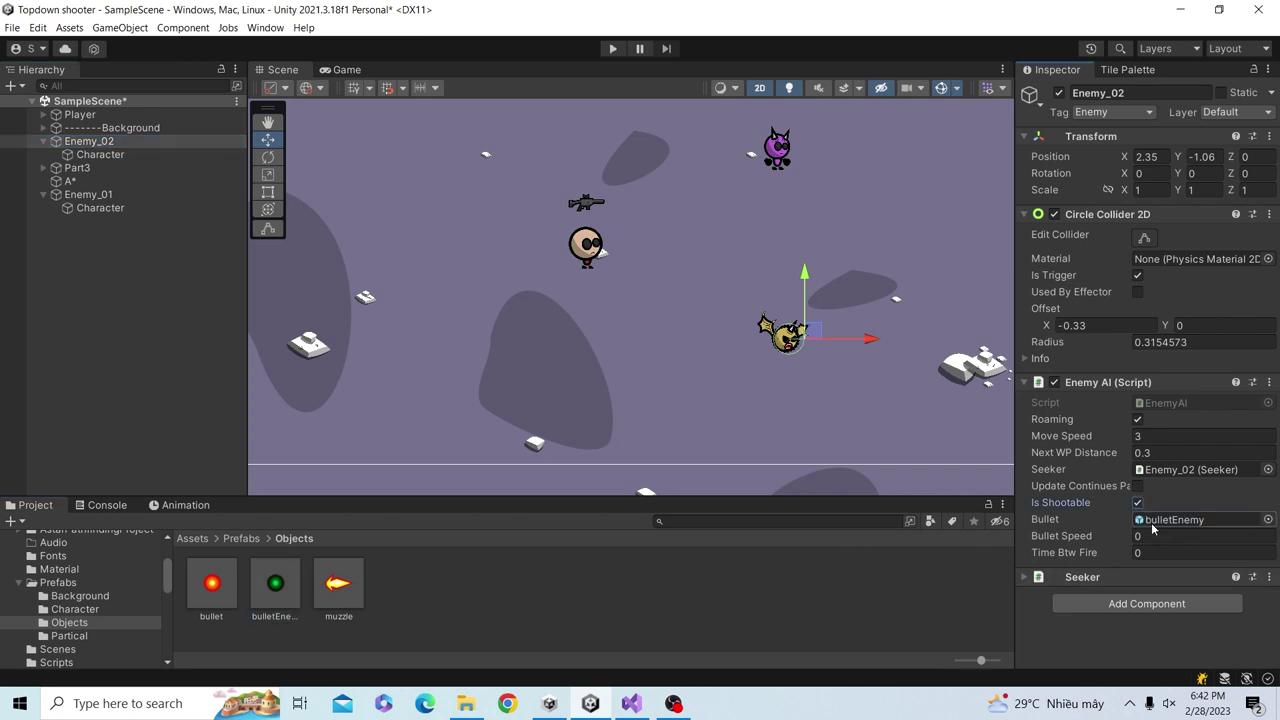
pyautogui.click(1151, 537)
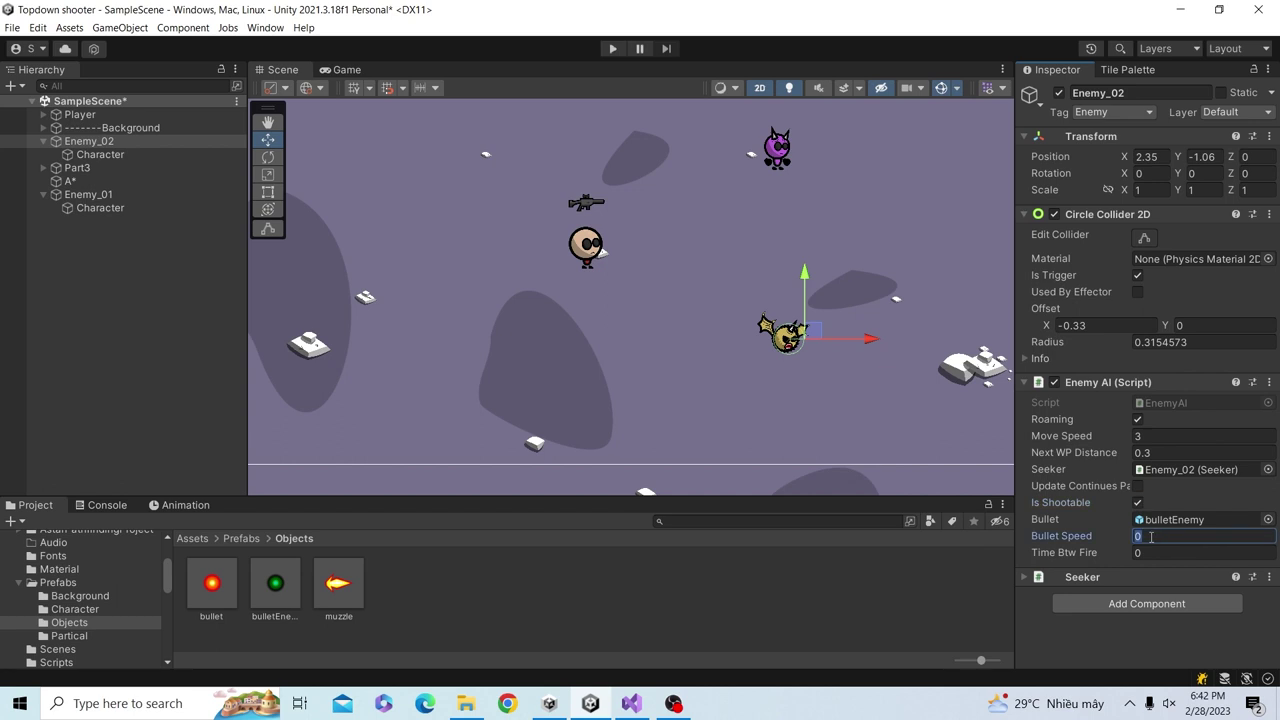
pyautogui.write('9')
pyautogui.click(1141, 555)
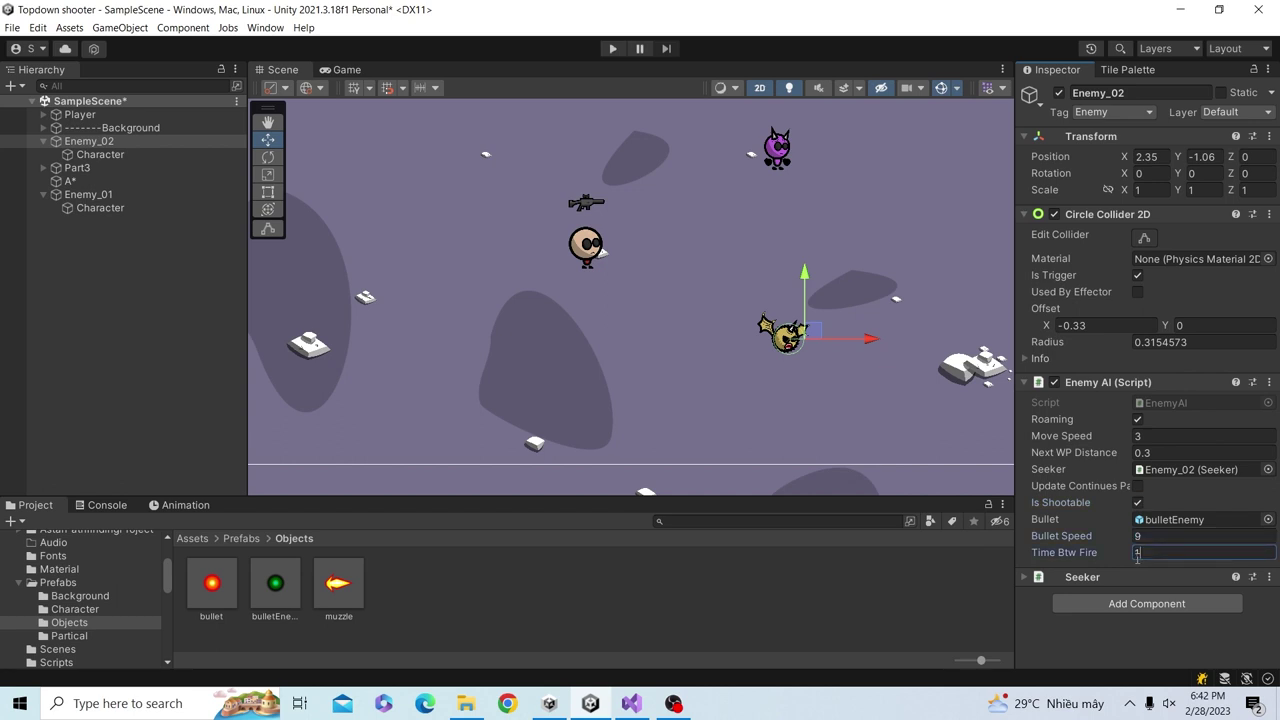
pyautogui.click(612, 48)
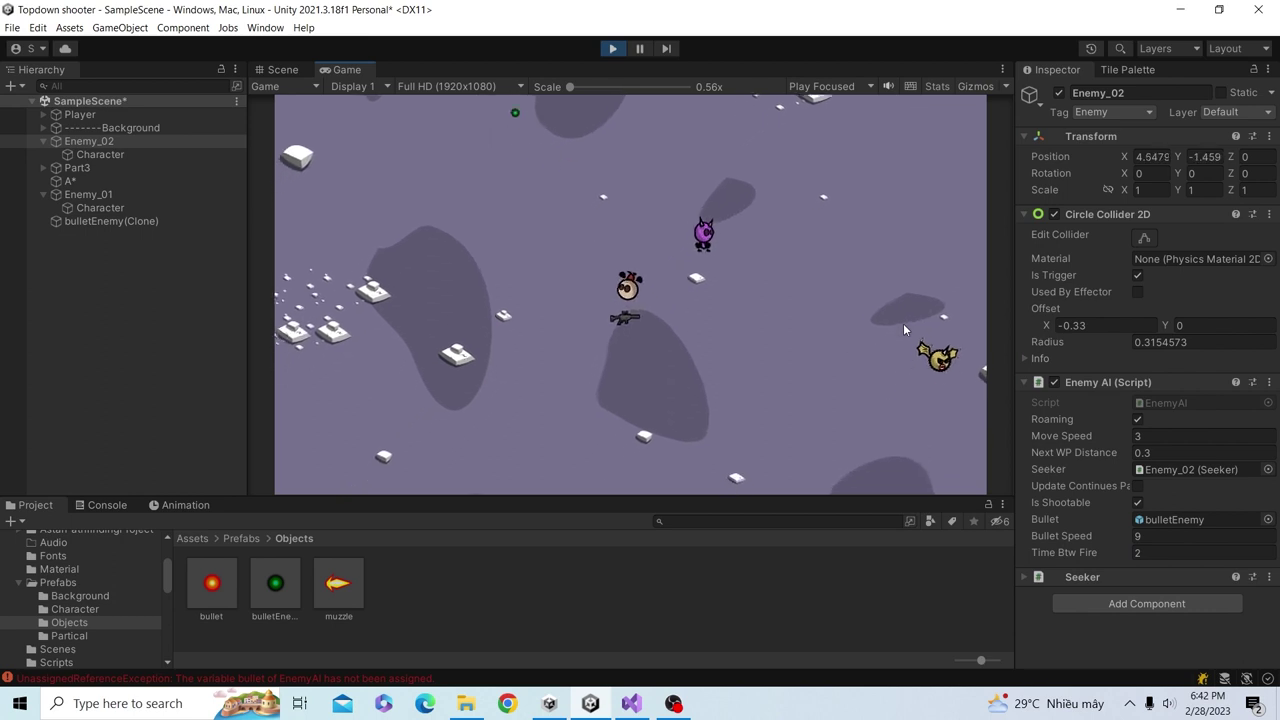
# - Walk the player around with WASD to test enemy shooting, then stop the game
pyautogui.press('a')
pyautogui.press('s')
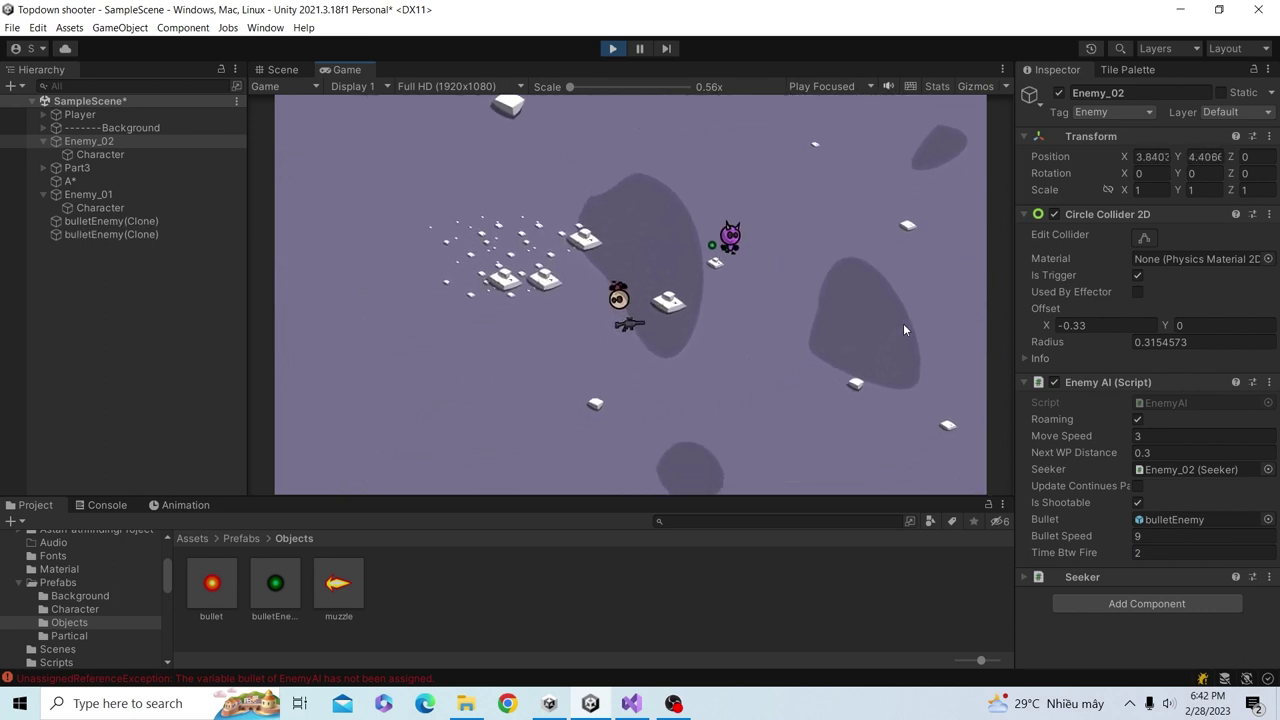
pyautogui.press('s')
pyautogui.press('a')
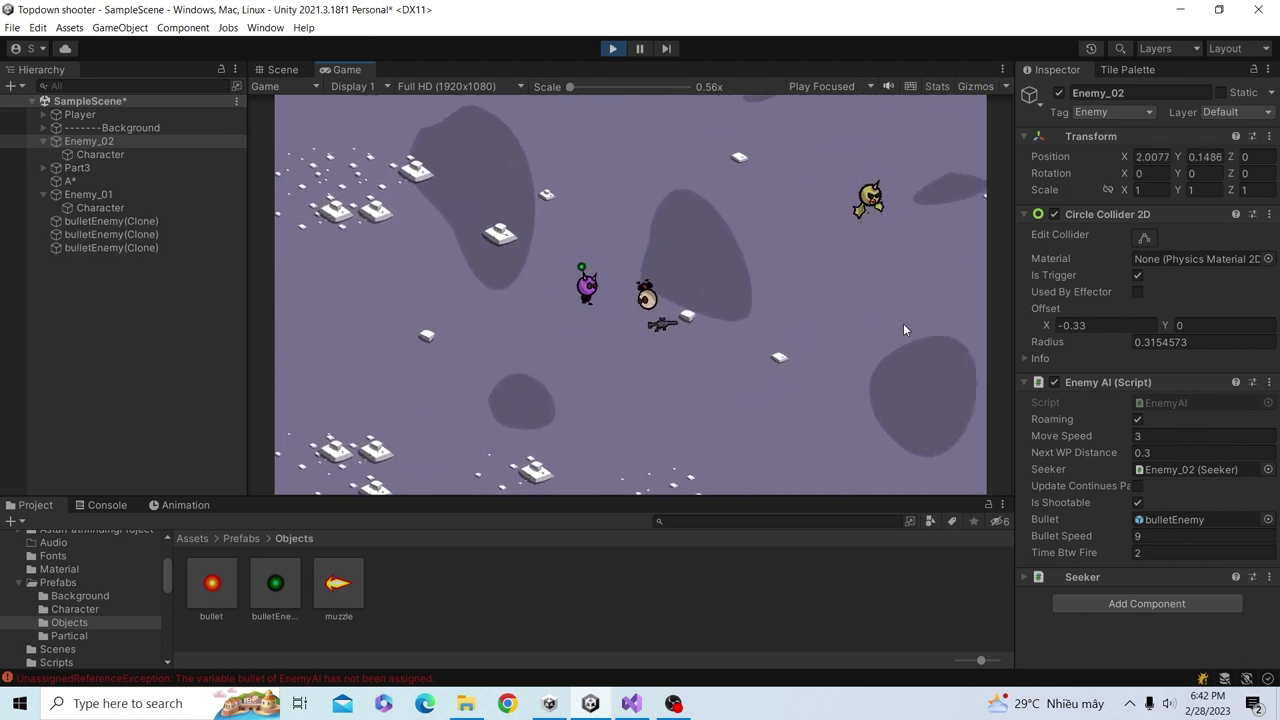
pyautogui.press('s')
pyautogui.press('d')
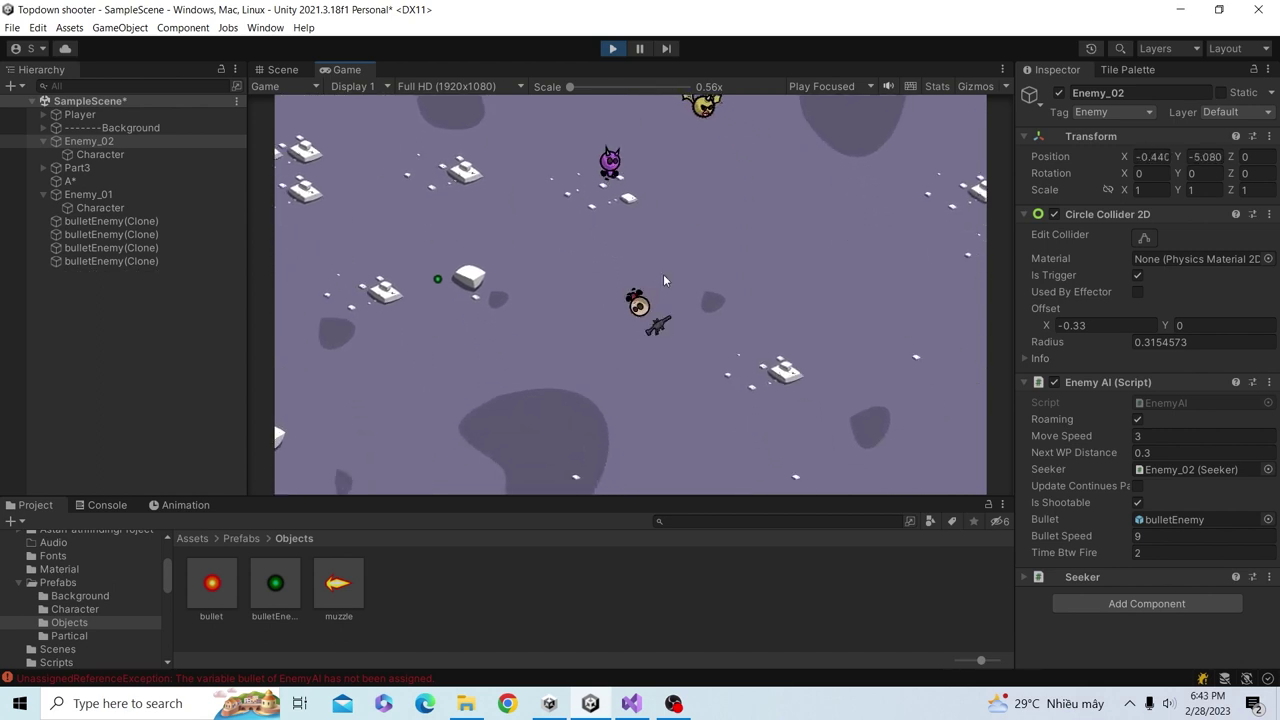
pyautogui.click(614, 48)
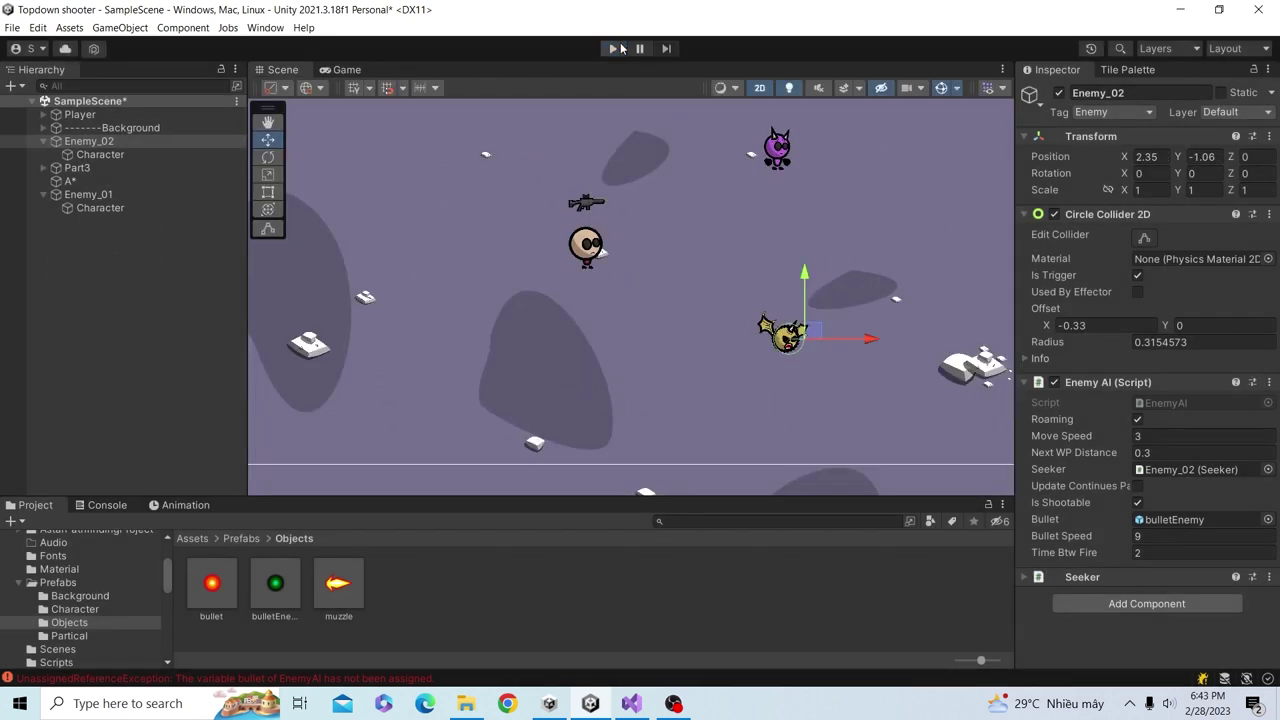
# - Enable Is Trigger on the bulletEnemy prefab's Circle Collider 2D and play again
pyautogui.click(272, 598)
pyautogui.scroll(-3, 1085, 510)
pyautogui.scroll(-5, 1085, 510)
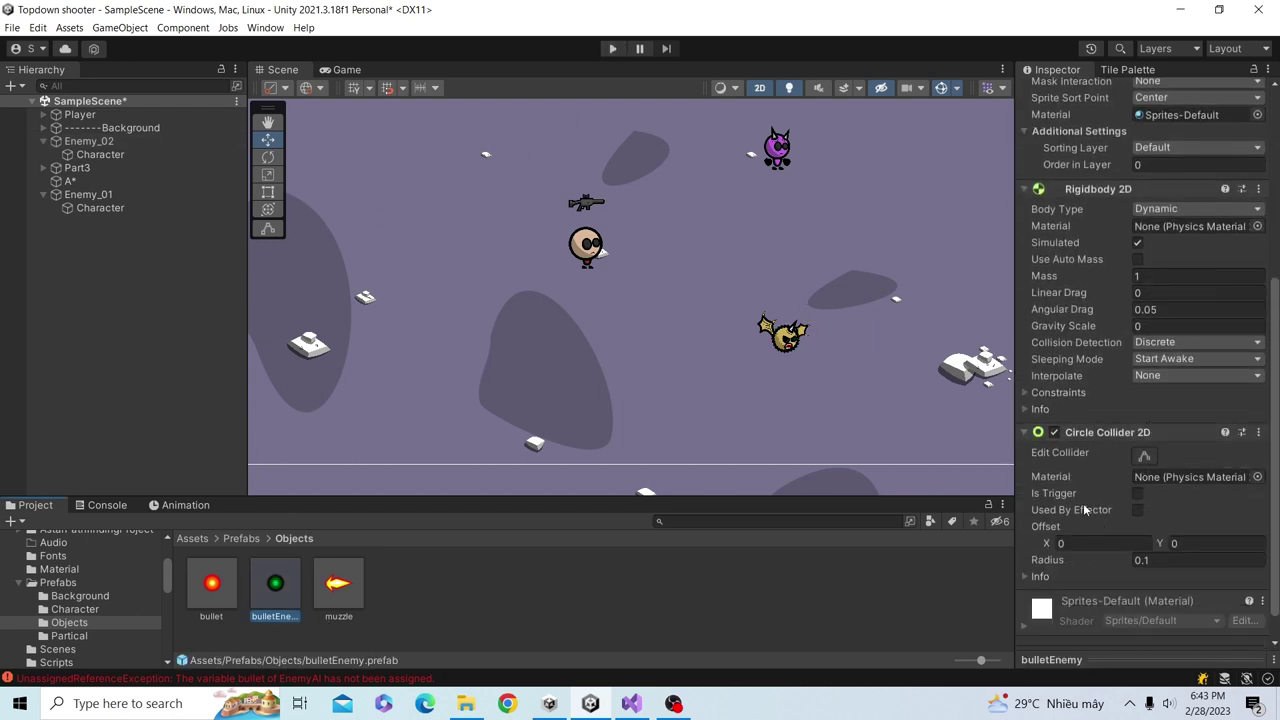
pyautogui.click(1137, 494)
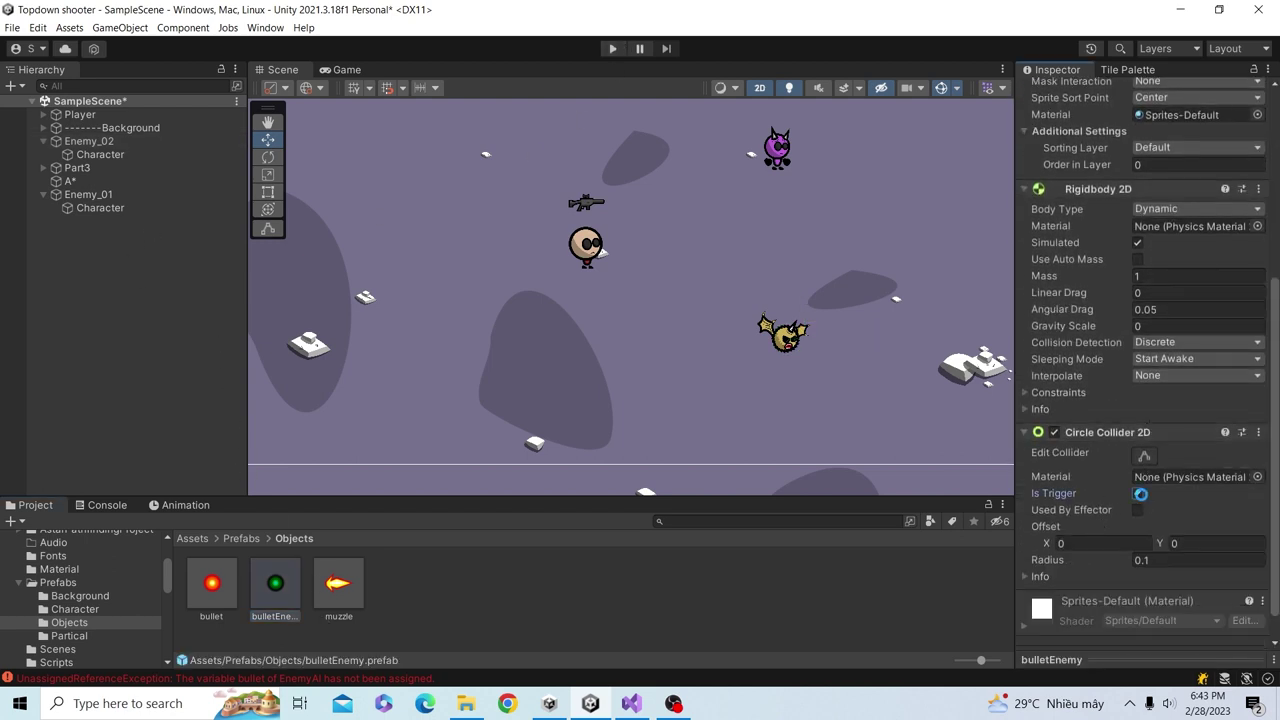
pyautogui.click(612, 49)
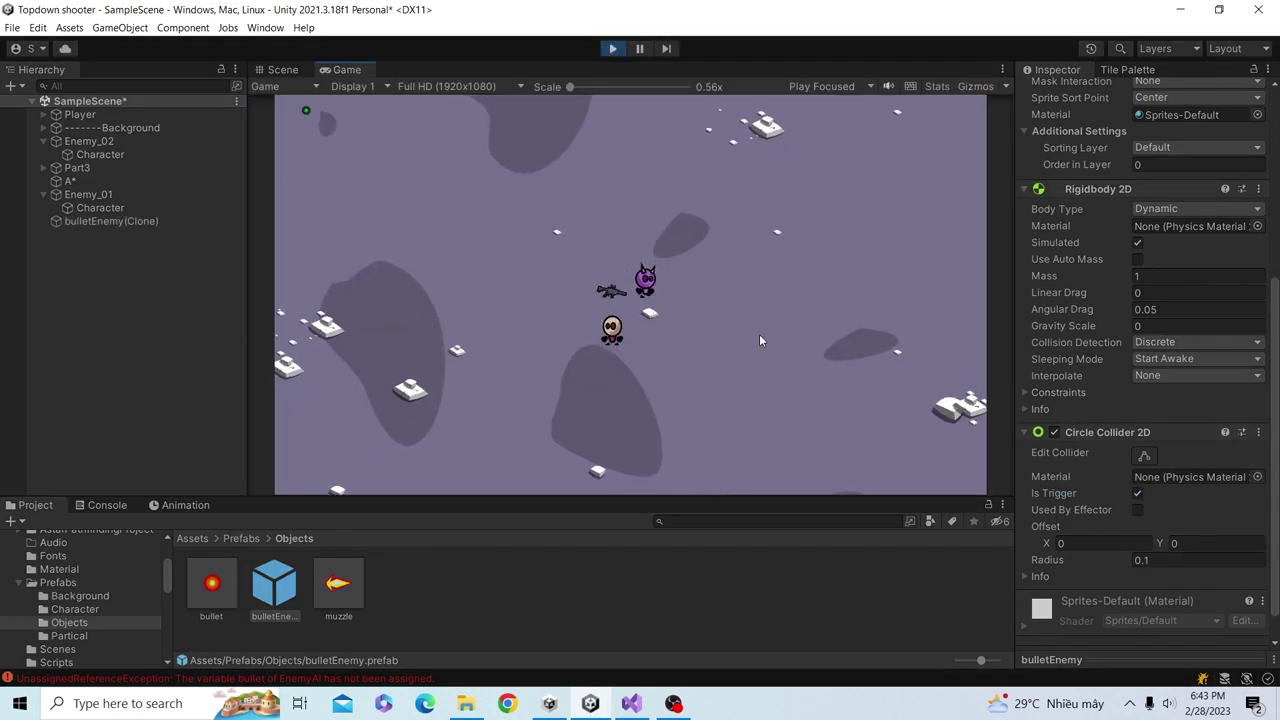
# - Walk the player down-right, up-right and down with WASD while Enemy_02 fires
pyautogui.press('s')
pyautogui.press('d')
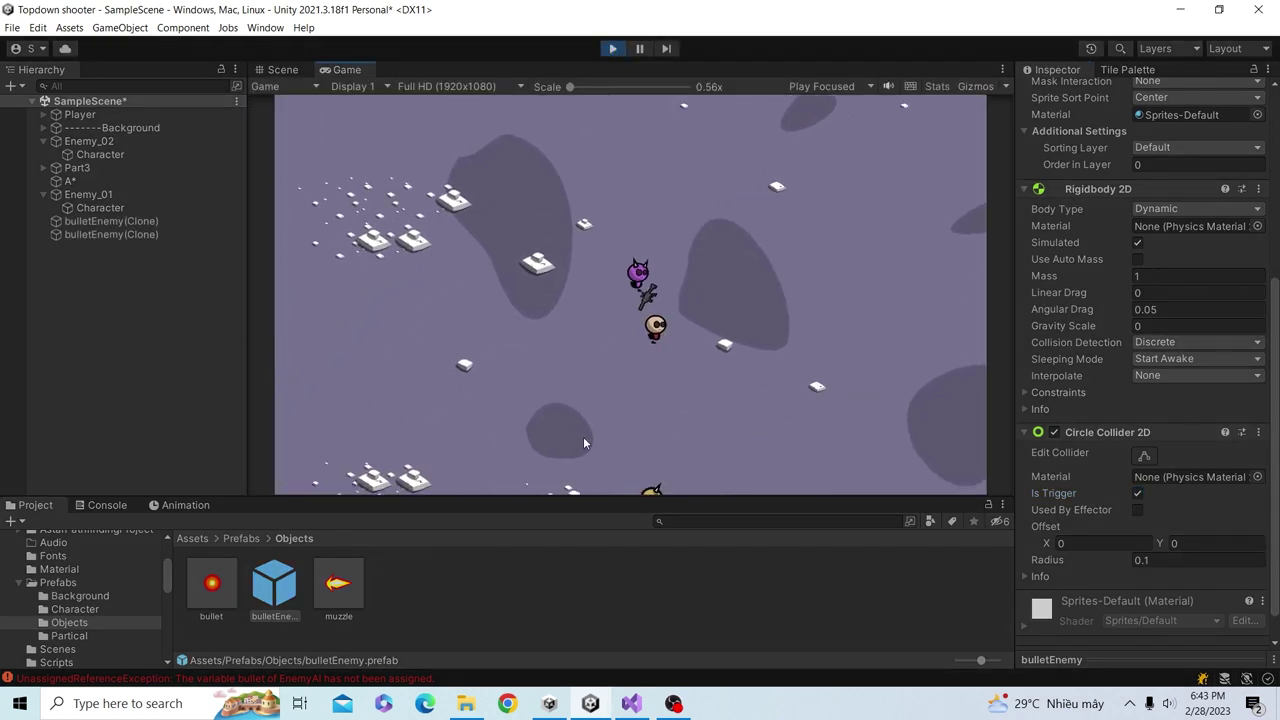
pyautogui.press('s')
pyautogui.press('d')
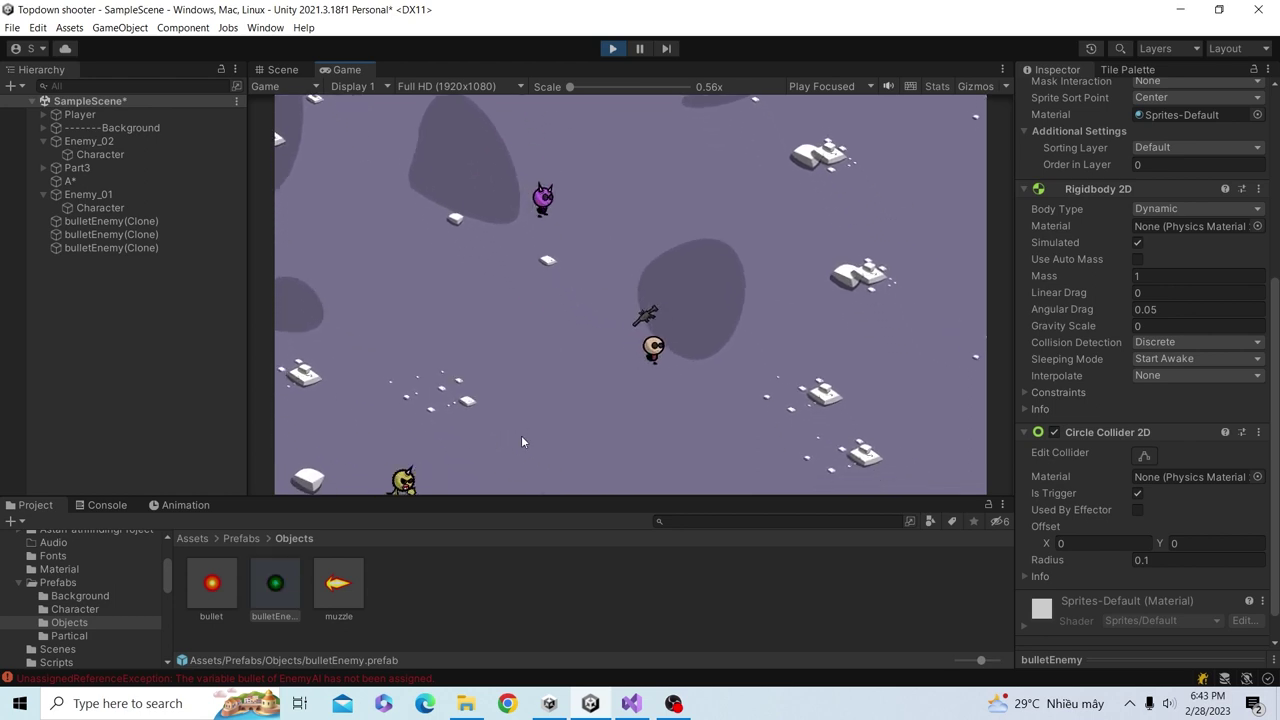
pyautogui.press('s')
pyautogui.press('d')
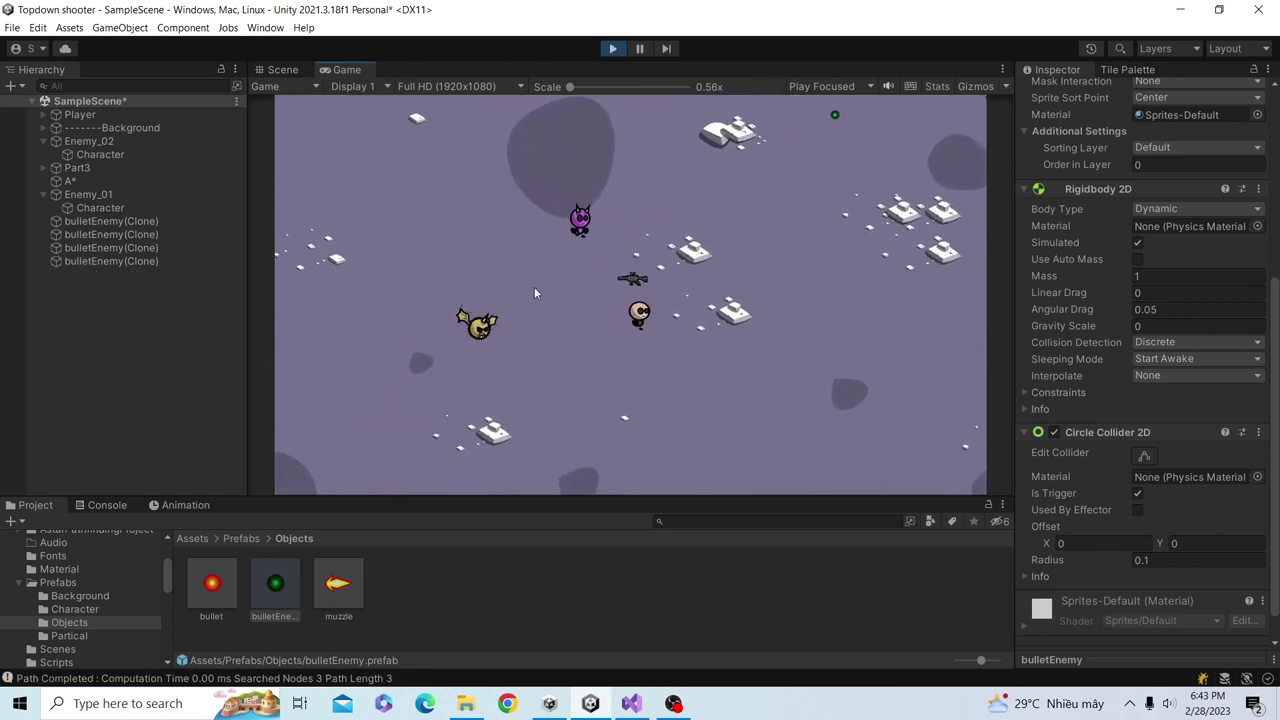
pyautogui.press('d')
pyautogui.press('w')
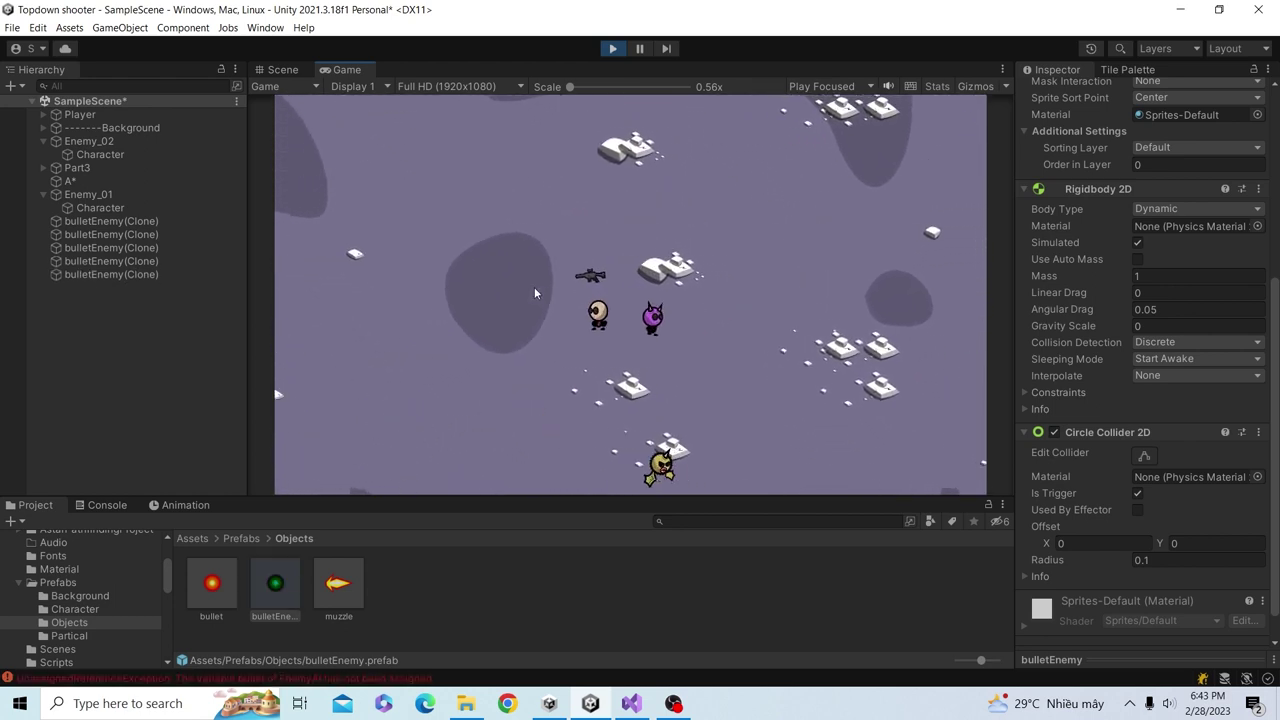
pyautogui.press('d')
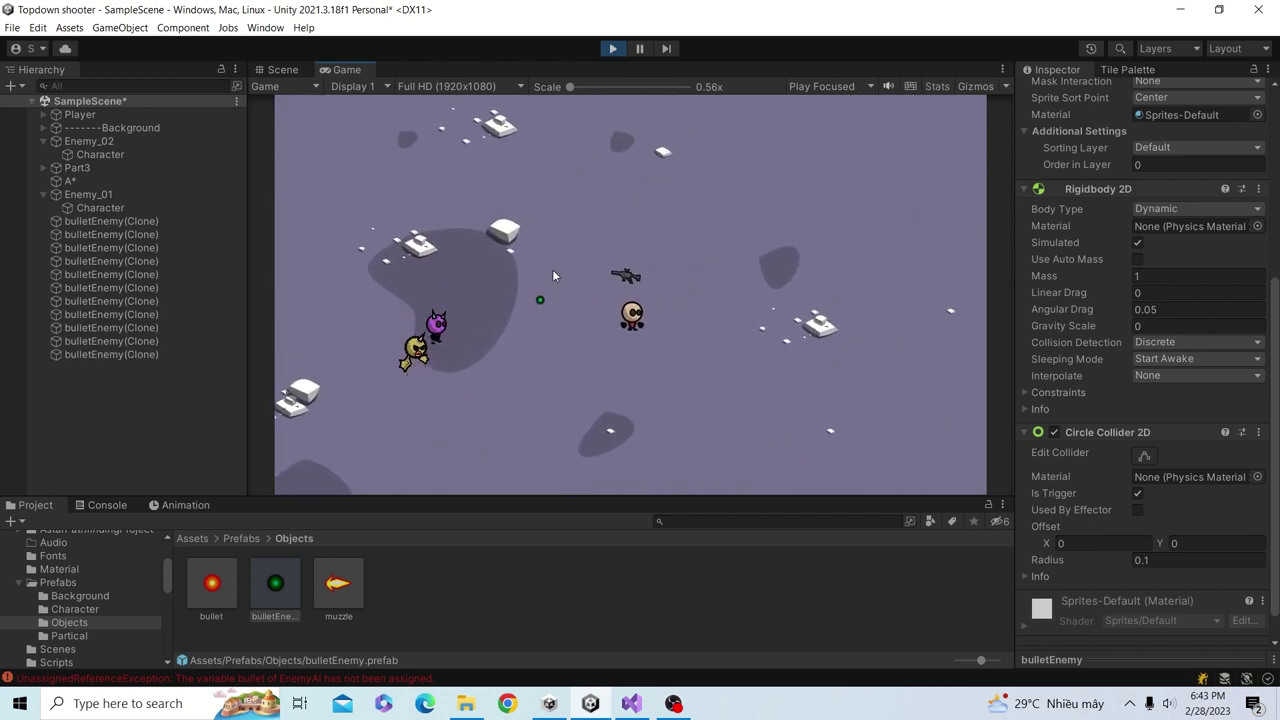
pyautogui.press('s')
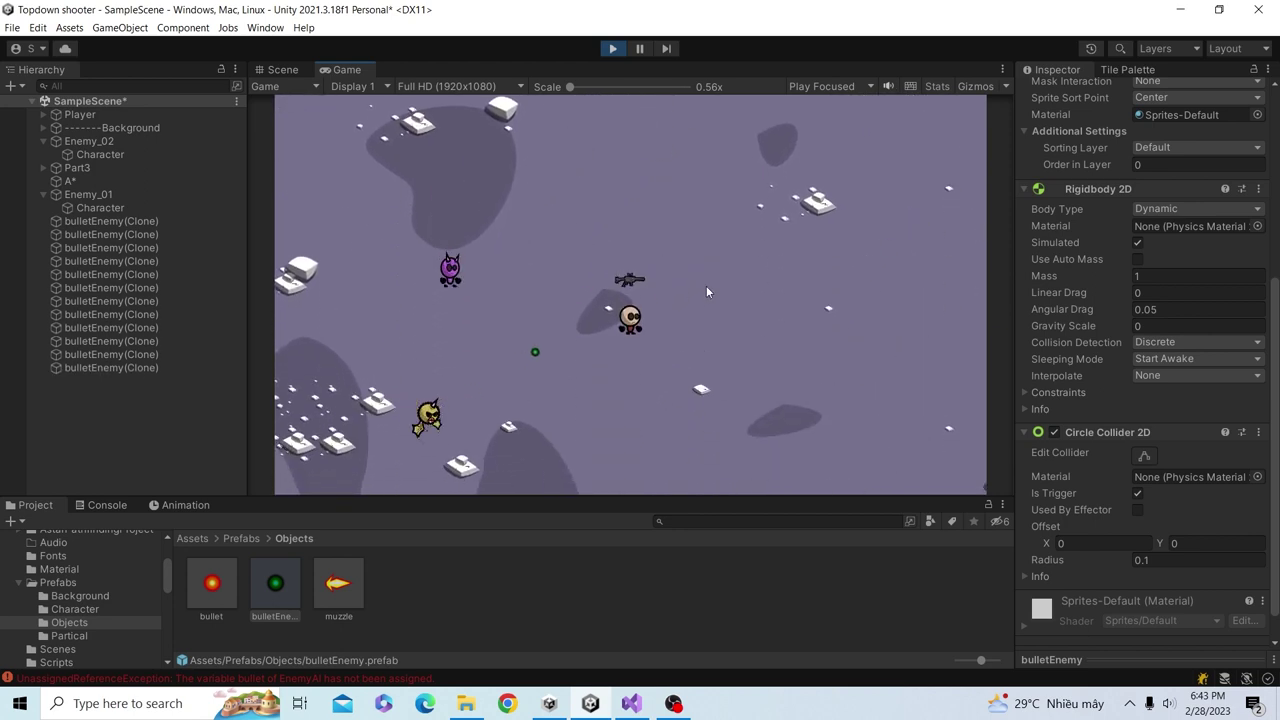
pyautogui.press('s')
# - Fire the player's gun repeatedly toward the enemy while moving
pyautogui.click(490, 434)
pyautogui.click(482, 435)
pyautogui.click(482, 435)
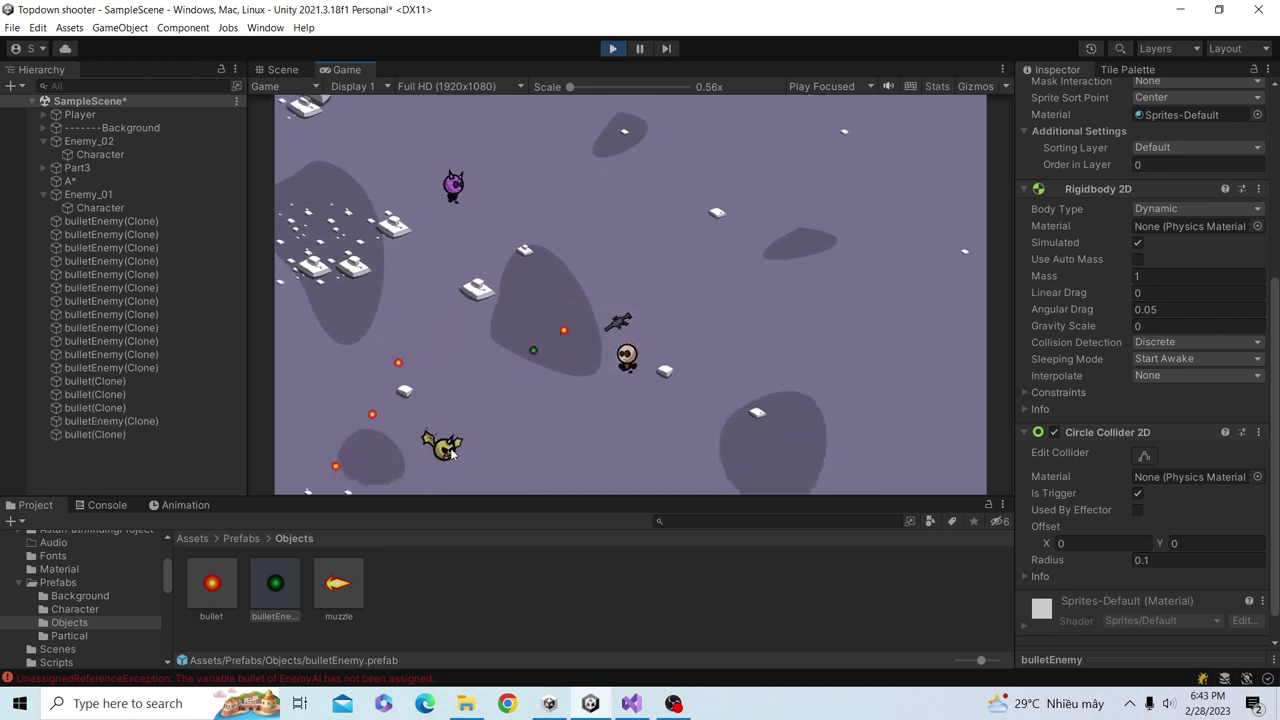
pyautogui.press('s')
pyautogui.click(438, 371)
pyautogui.click(462, 194)
pyautogui.click(443, 262)
pyautogui.click(462, 348)
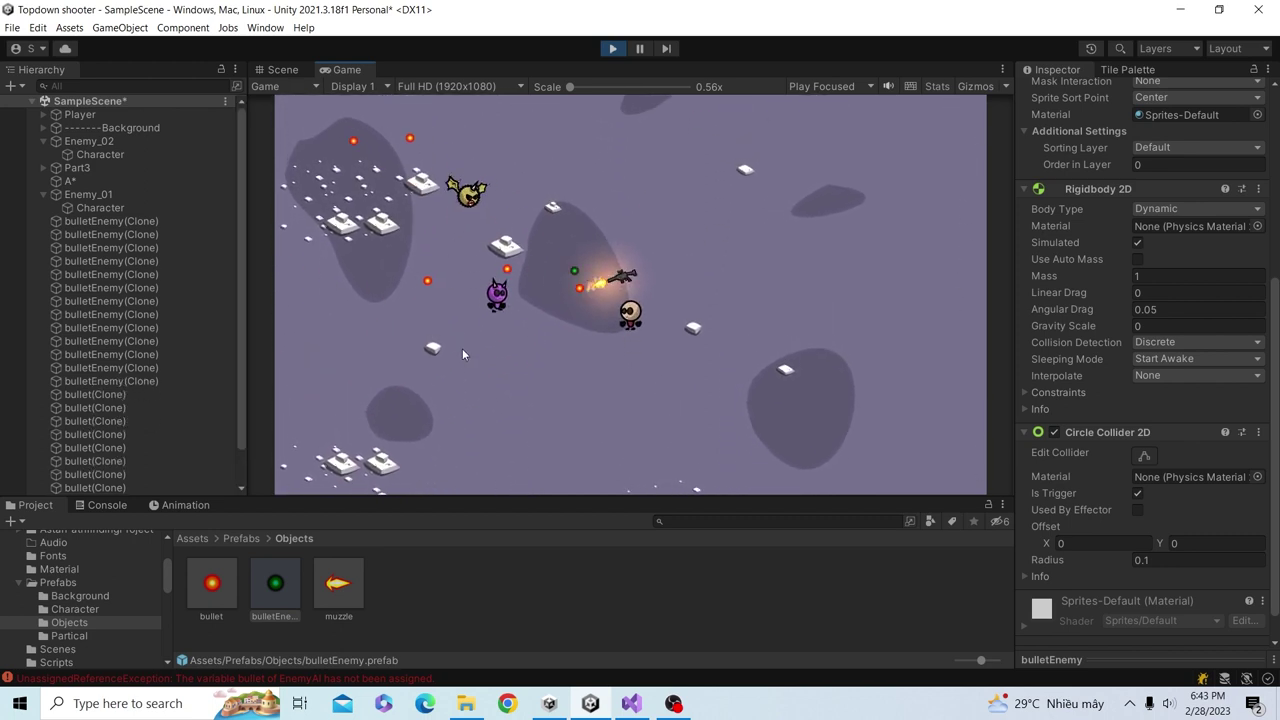
pyautogui.press('w')
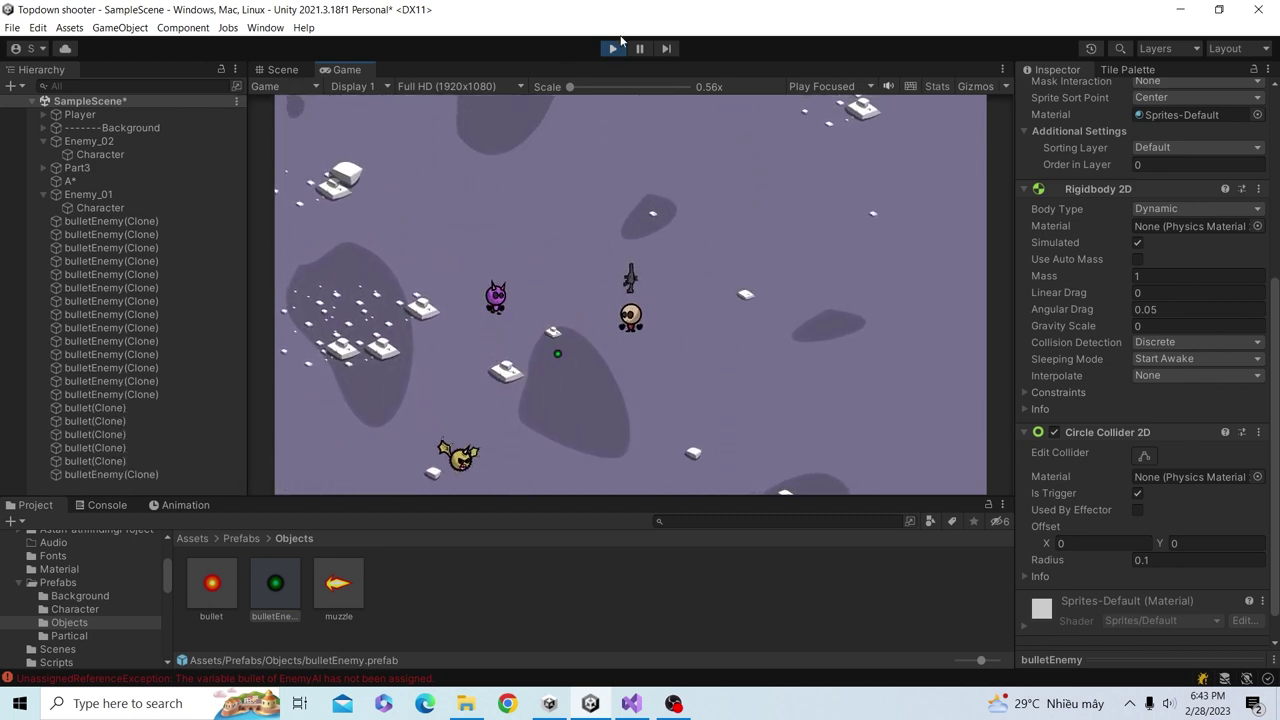